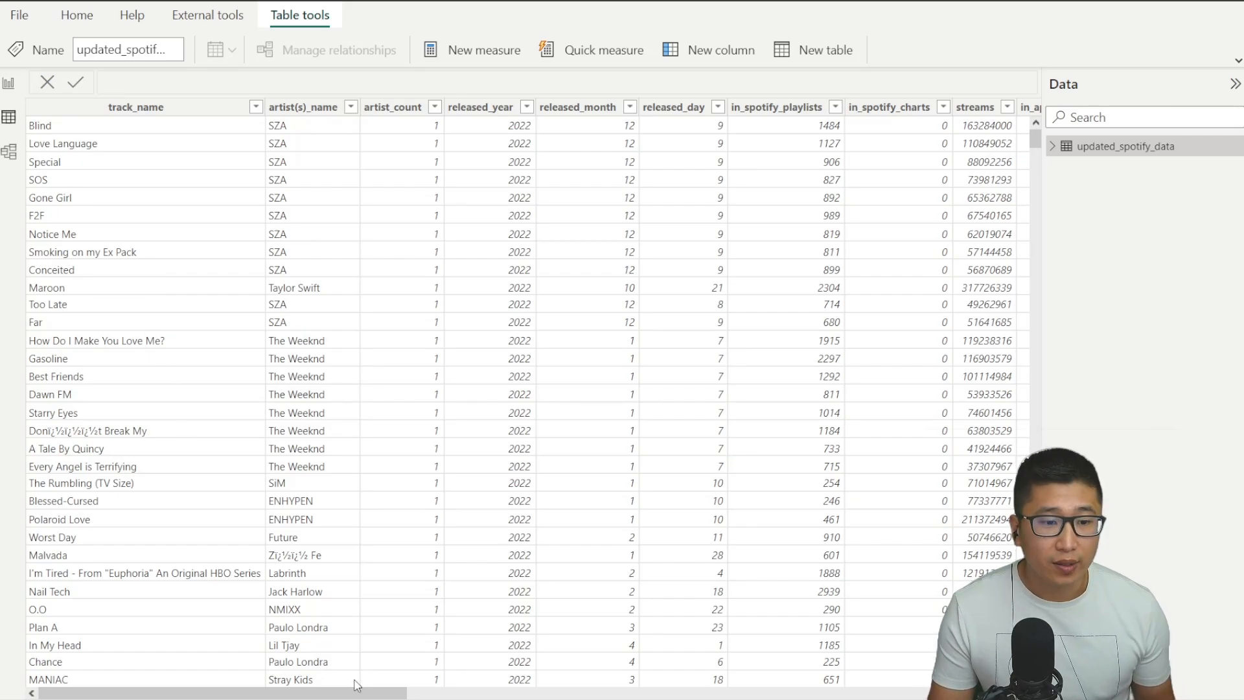
Step: Add a calculated column to updated_spotify_data with the formula Date = DATE([released_year], [released_month], [released_day])
{"action": "left_click_drag", "start_coordinate": [359, 692], "coordinate": [368, 640]}
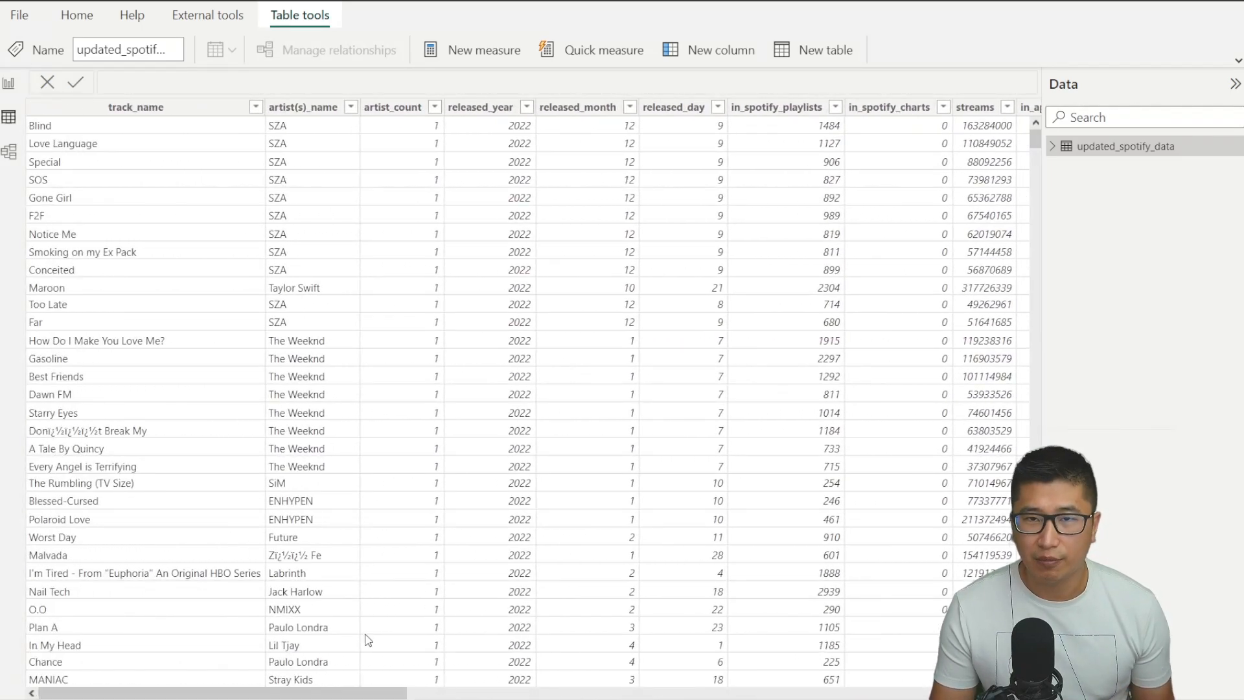
{"action": "left_click", "coordinate": [1050, 146]}
{"action": "right_click", "coordinate": [1100, 149]}
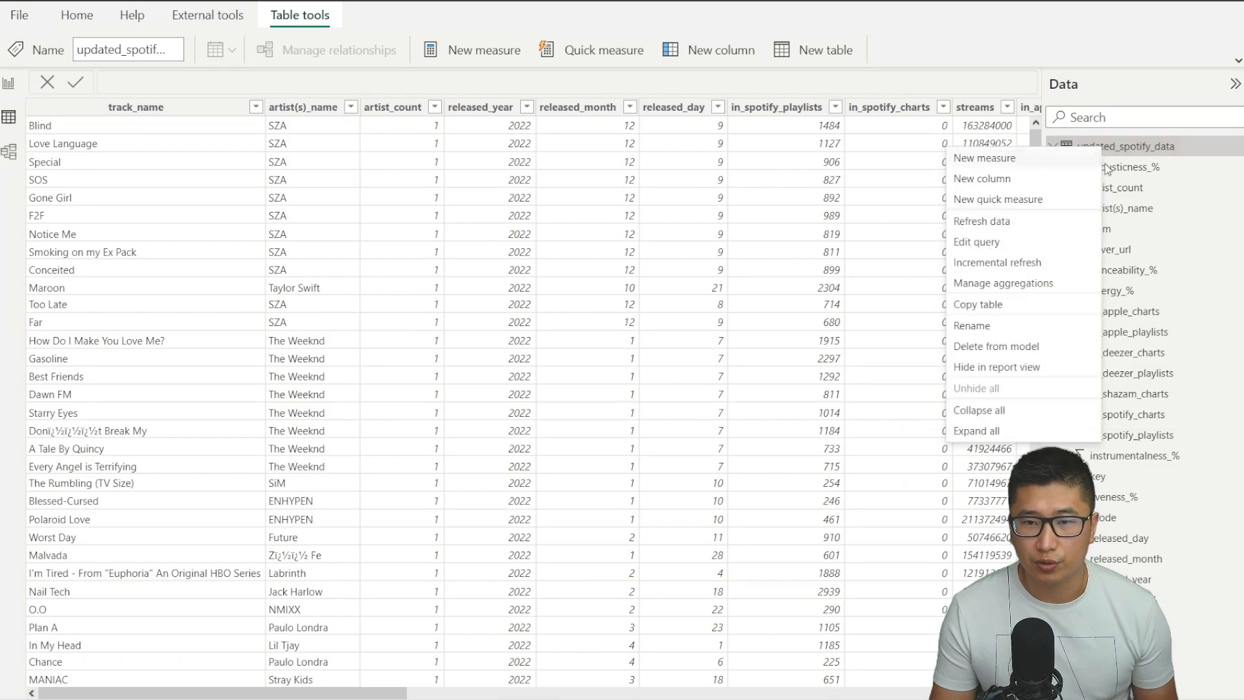
{"action": "left_click", "coordinate": [1063, 185]}
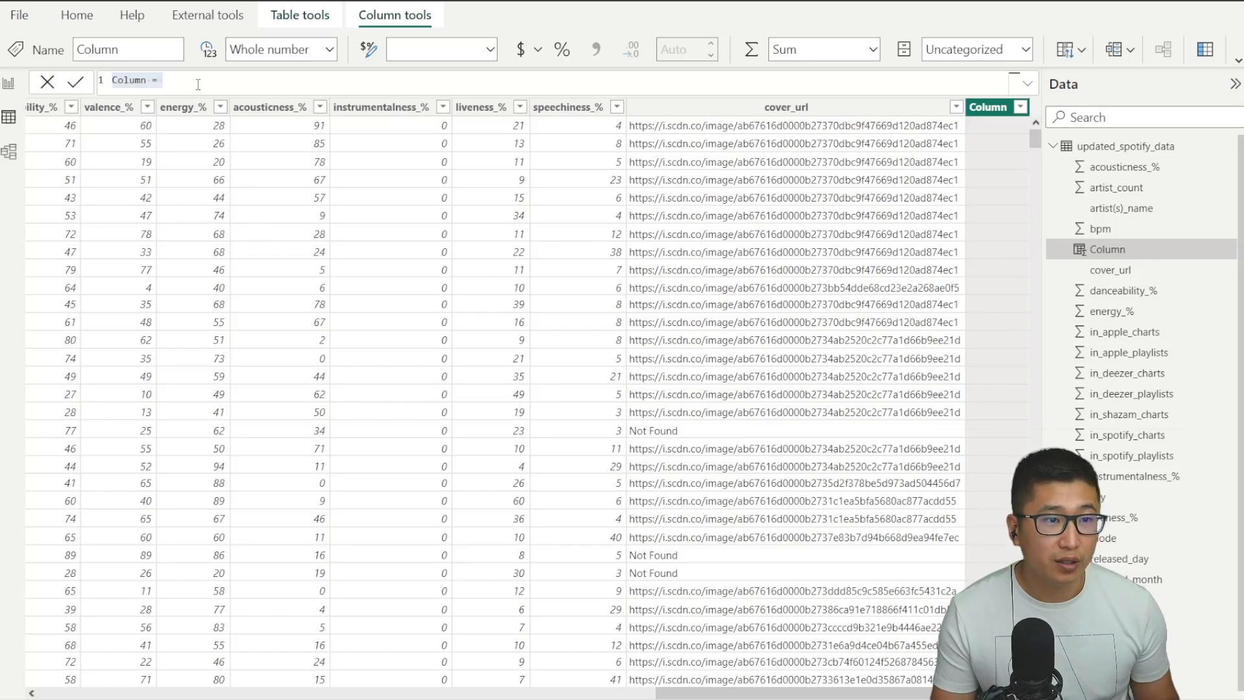
{"action": "left_click_drag", "start_coordinate": [686, 692], "coordinate": [84, 692]}
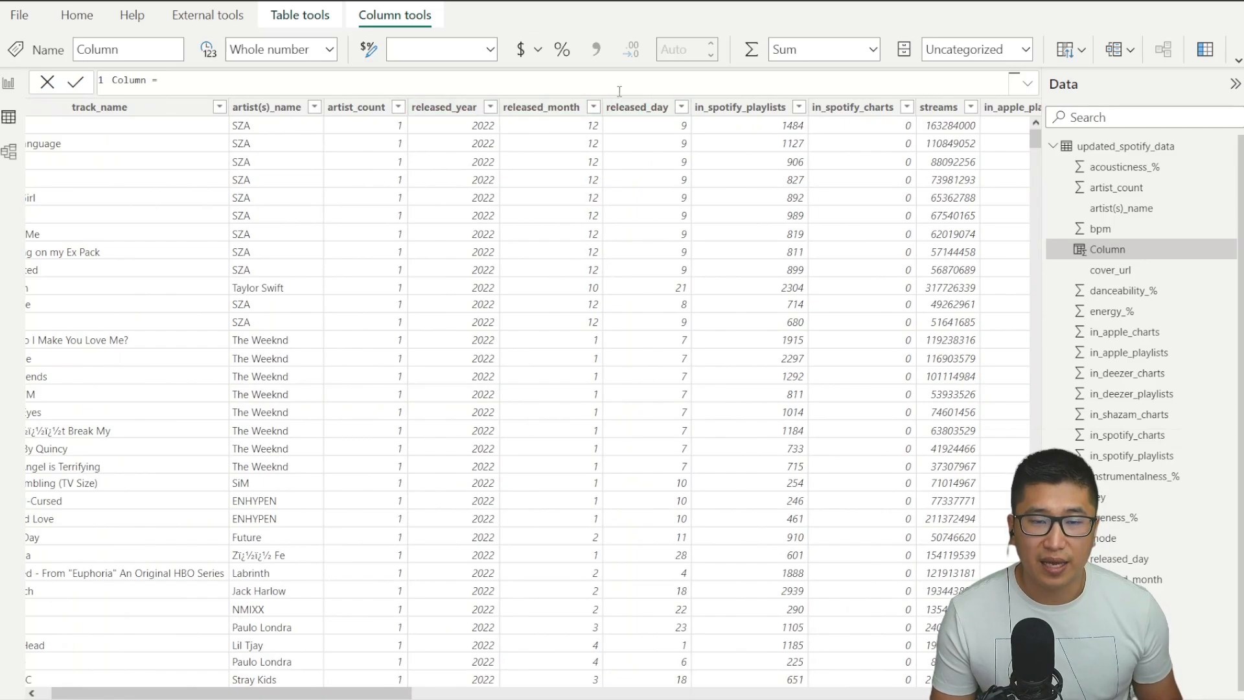
{"action": "key", "text": "ctrl+a"}
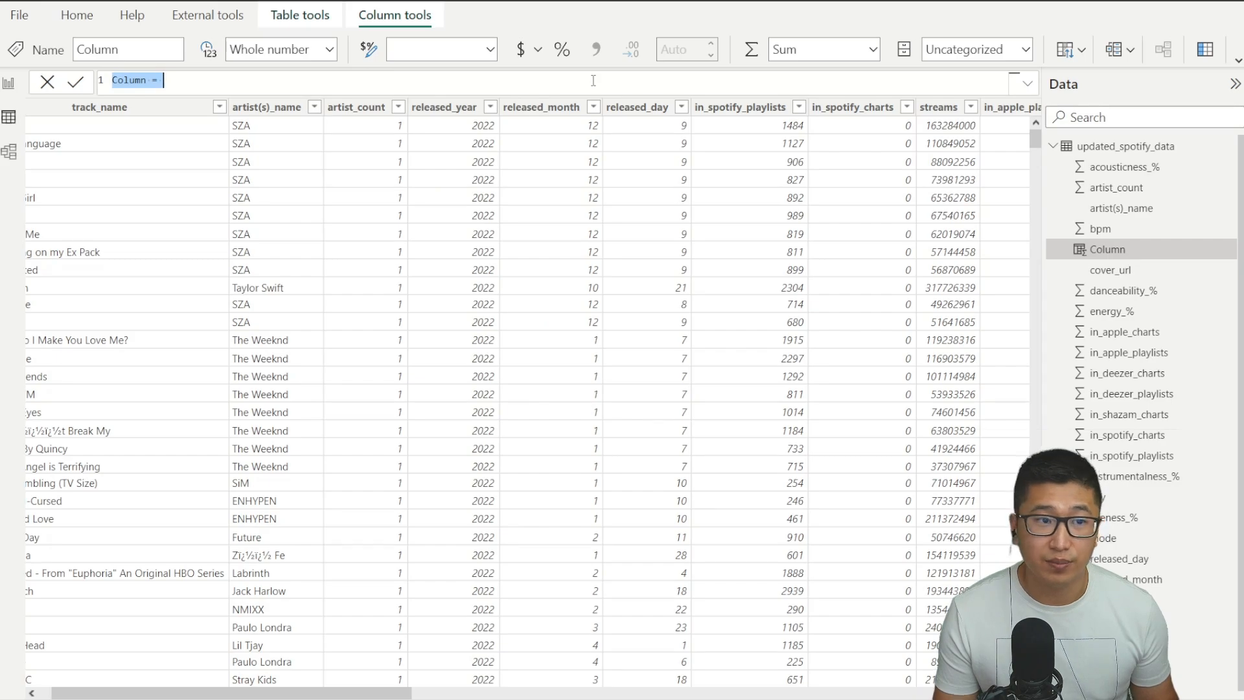
{"action": "type", "text": "Date = DATE([released_year], [released_month], [released_day])"}
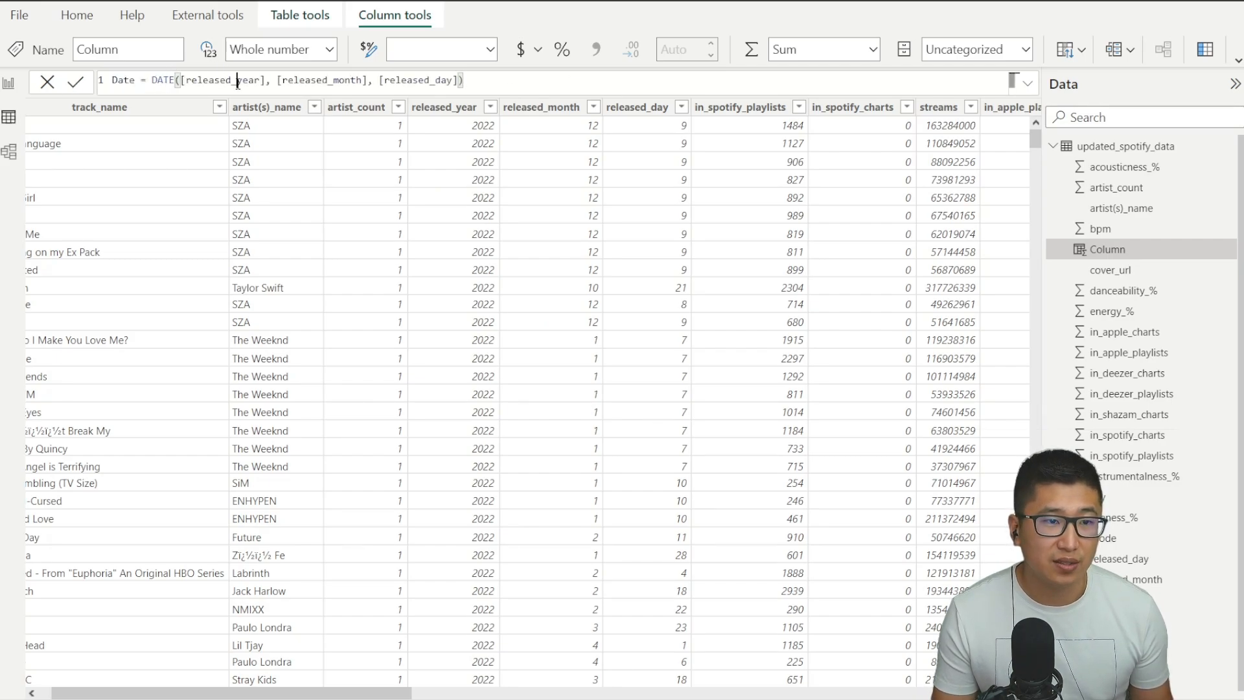
{"action": "scroll", "coordinate": [237, 82], "scroll_direction": "up", "scroll_amount": 4, "text": "ctrl"}
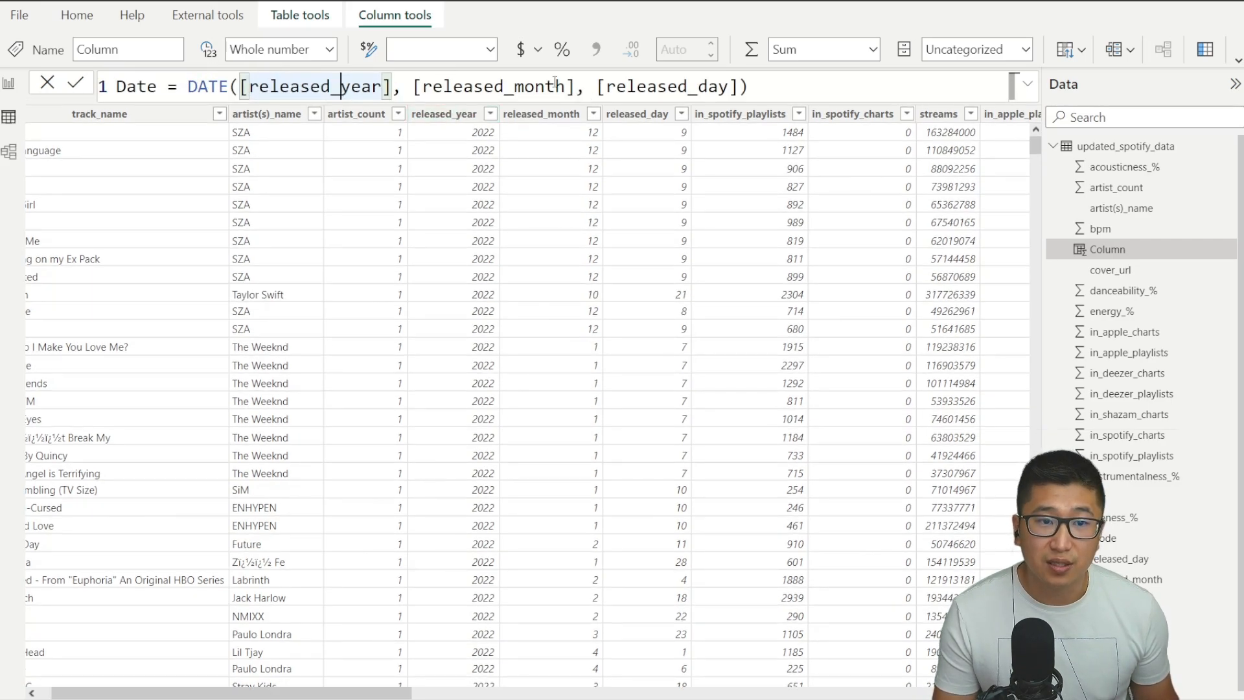
{"action": "key", "text": "Return"}
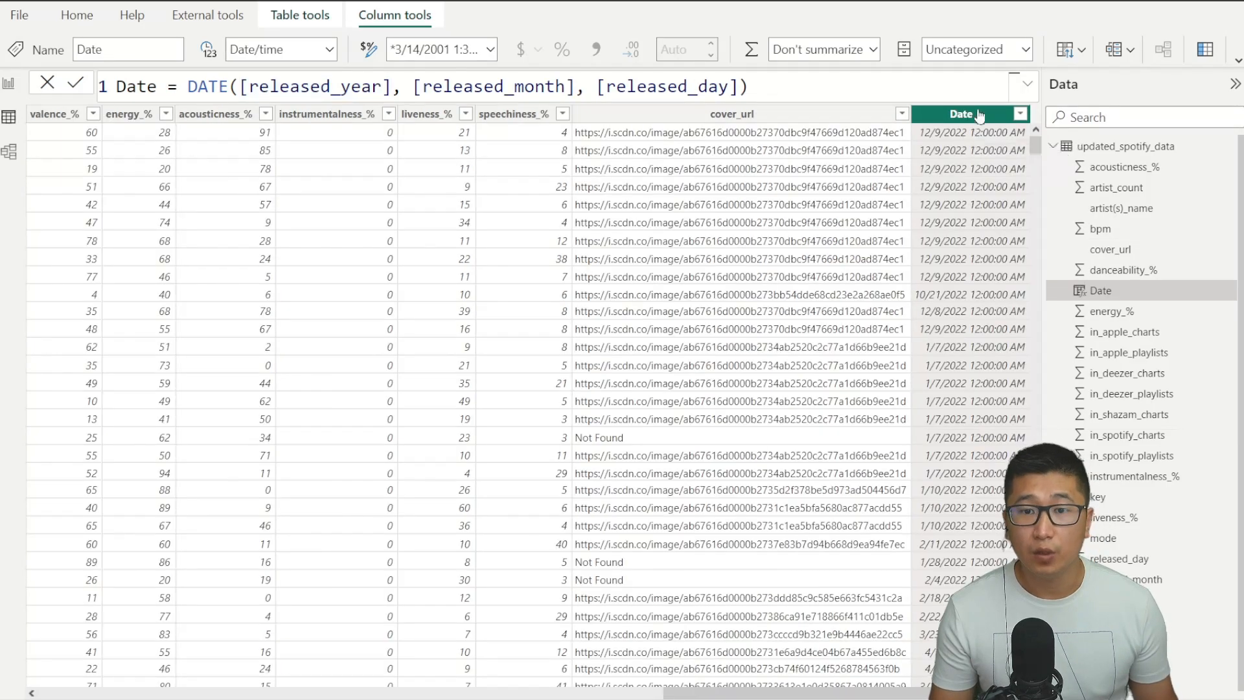
Step: Set the new Date column's data type to Date and its format to Short Date
{"action": "left_click", "coordinate": [332, 54]}
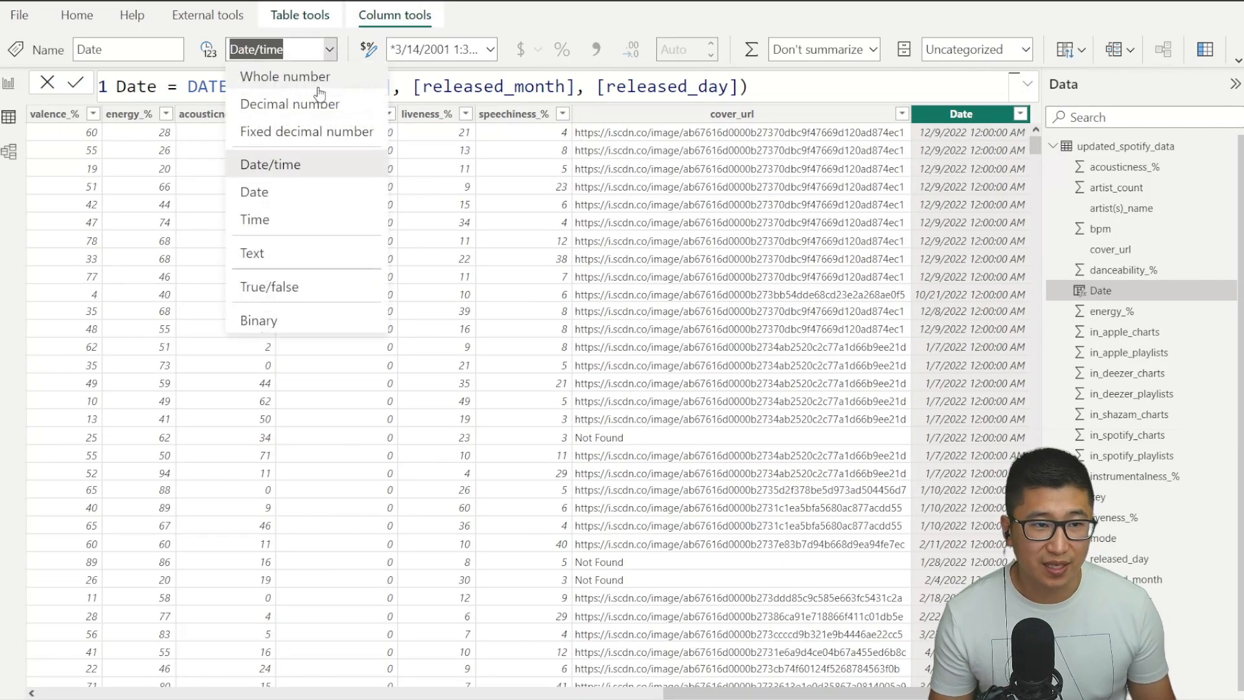
{"action": "left_click", "coordinate": [308, 191]}
{"action": "left_click", "coordinate": [491, 49]}
{"action": "left_click", "coordinate": [454, 88]}
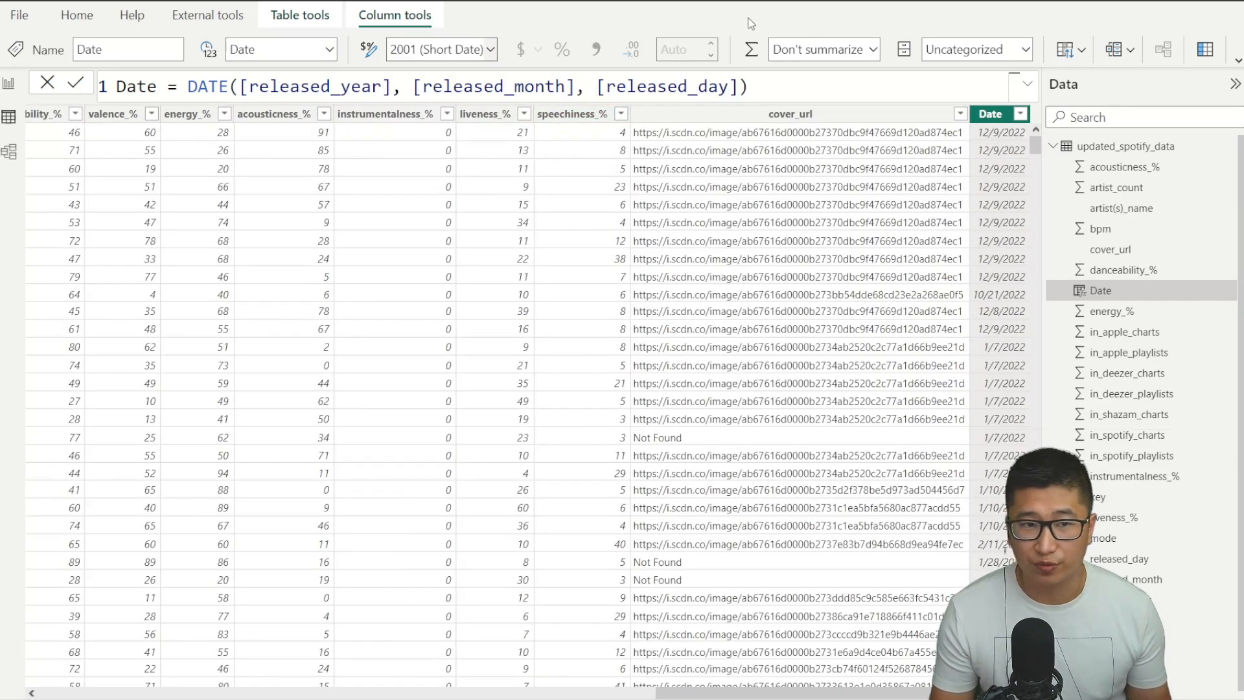
Step: Switch to Bravo for Power BI, add a date table to the model with Manage Dates, and close Bravo
{"action": "scroll", "coordinate": [506, 18], "scroll_direction": "up", "scroll_amount": 2}
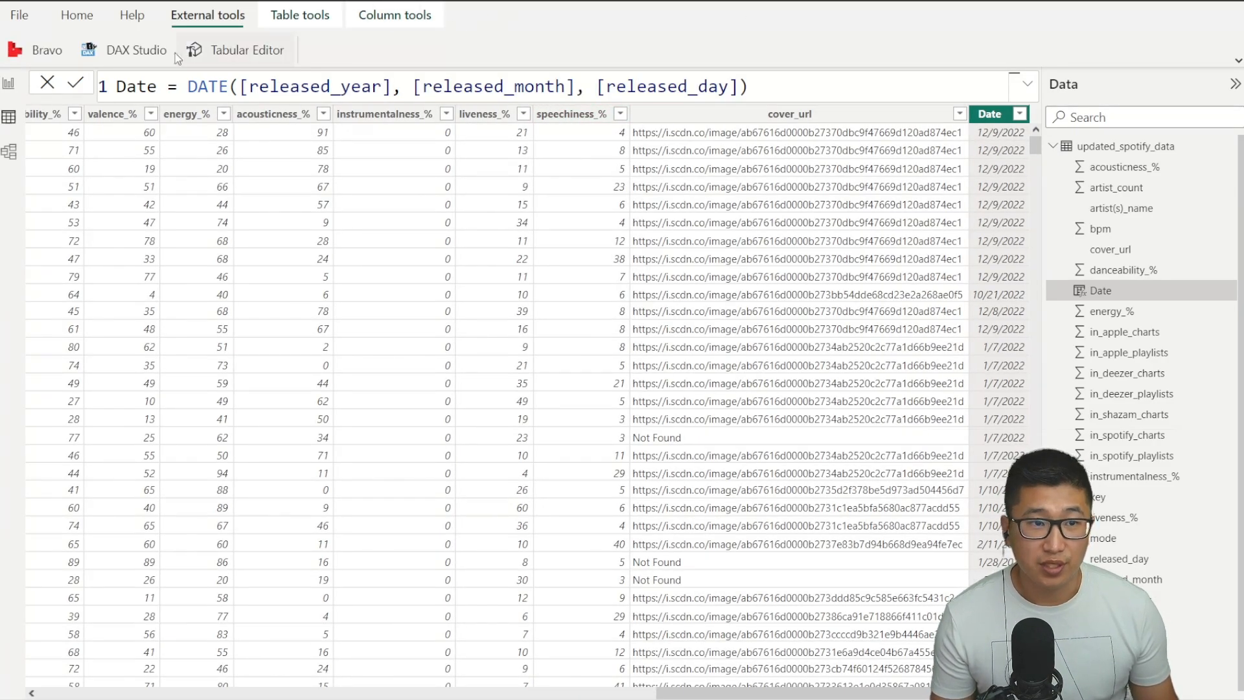
{"action": "left_click", "coordinate": [46, 50]}
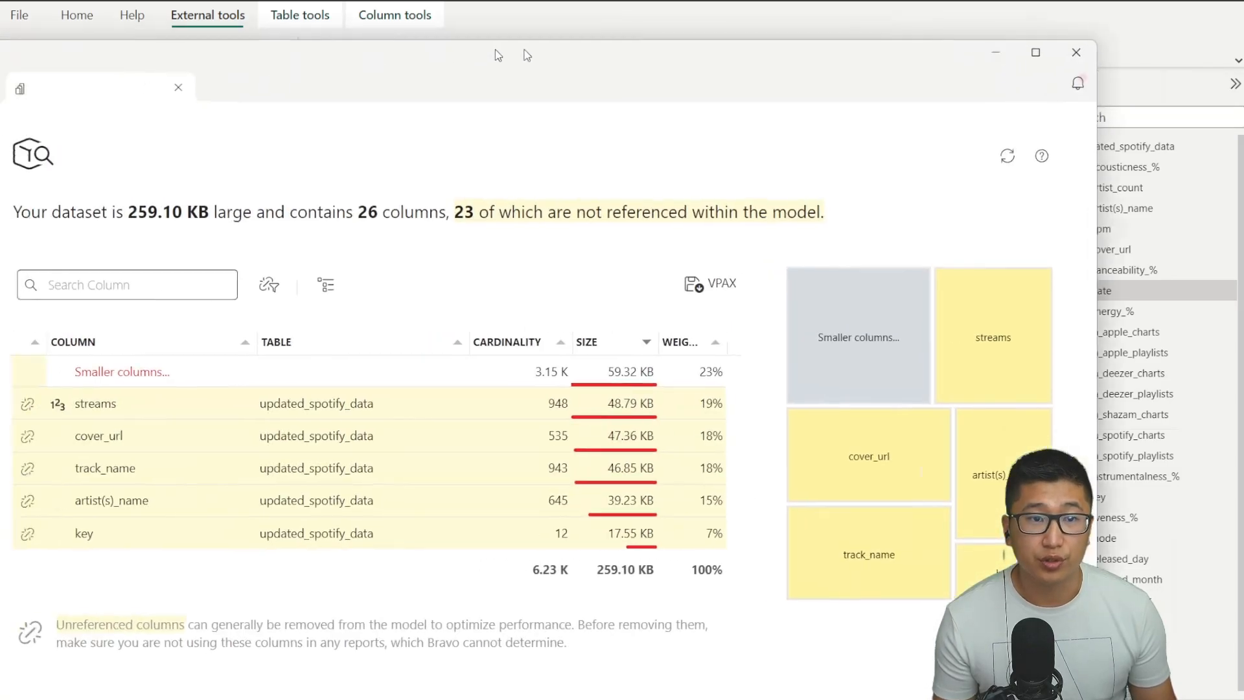
{"action": "left_click_drag", "start_coordinate": [527, 55], "coordinate": [608, 52]}
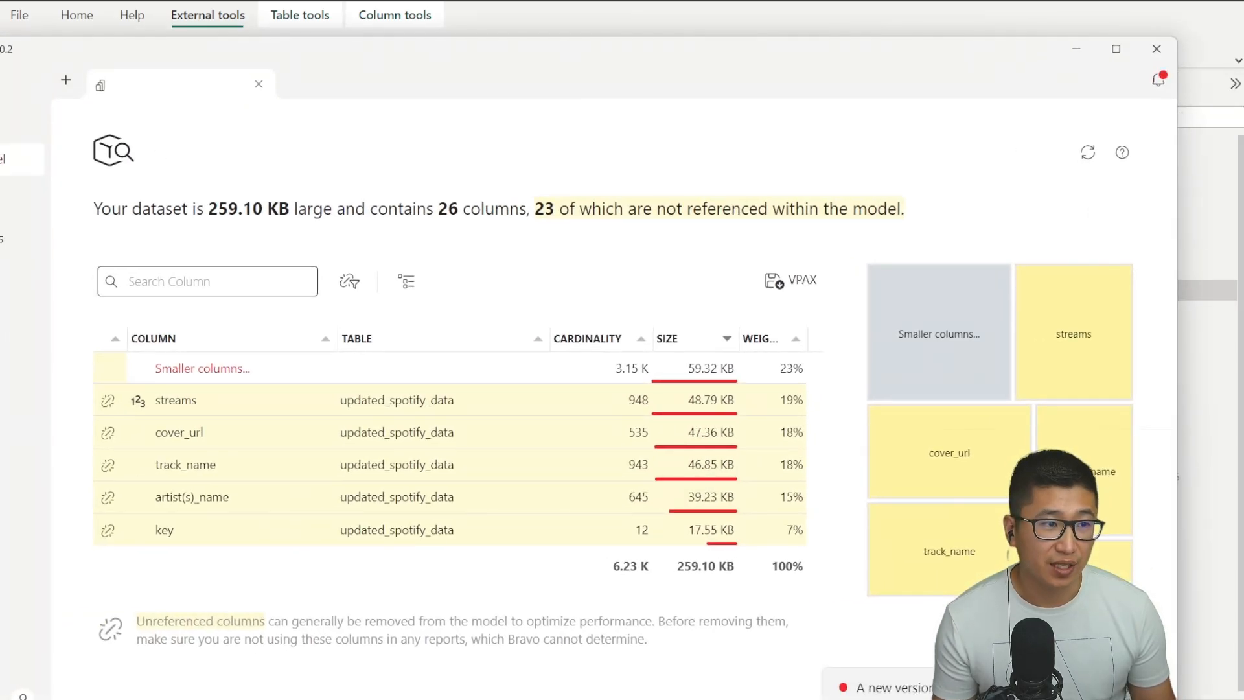
{"action": "left_click", "coordinate": [174, 245]}
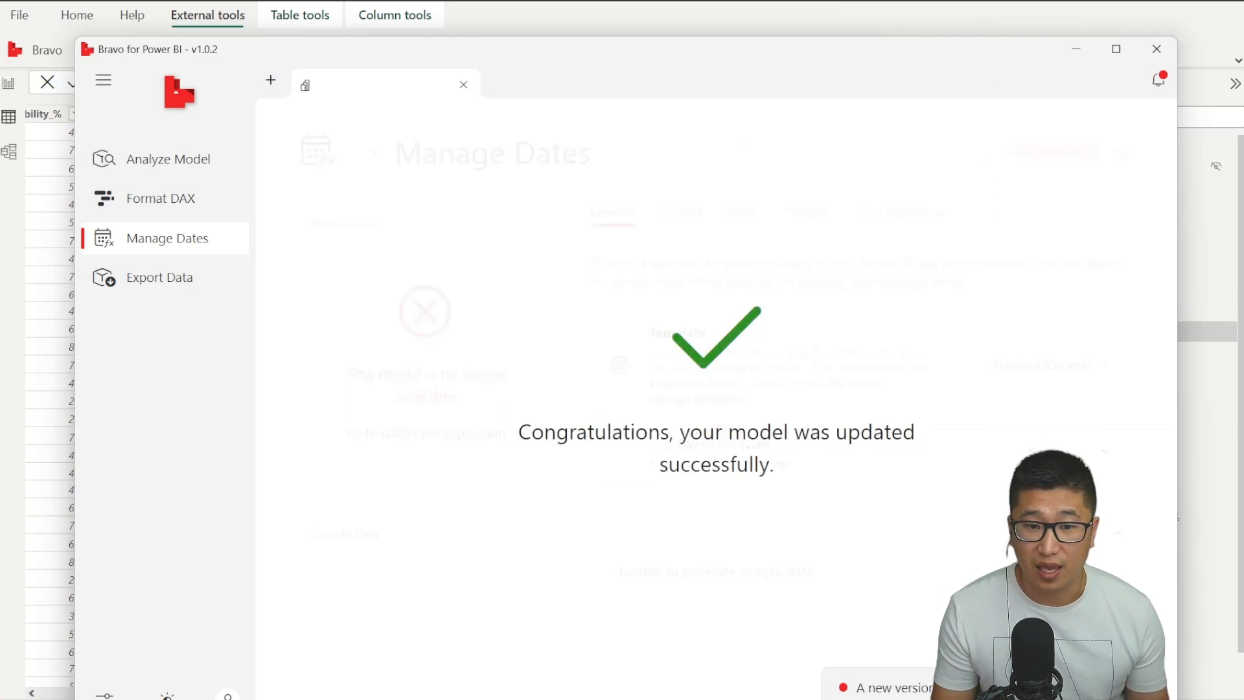
{"action": "left_click", "coordinate": [1151, 54]}
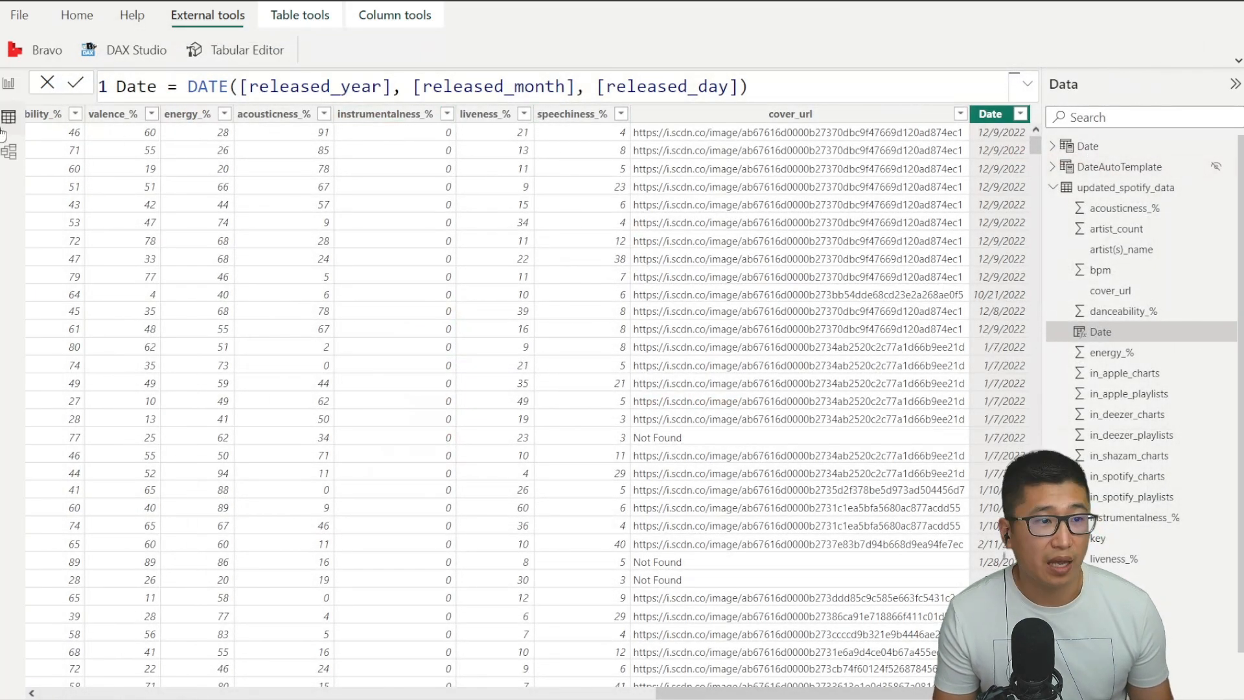
Step: Create a model relationship from the Date table's Date field to the Date column of updated_spotify_data
{"action": "left_click", "coordinate": [8, 151]}
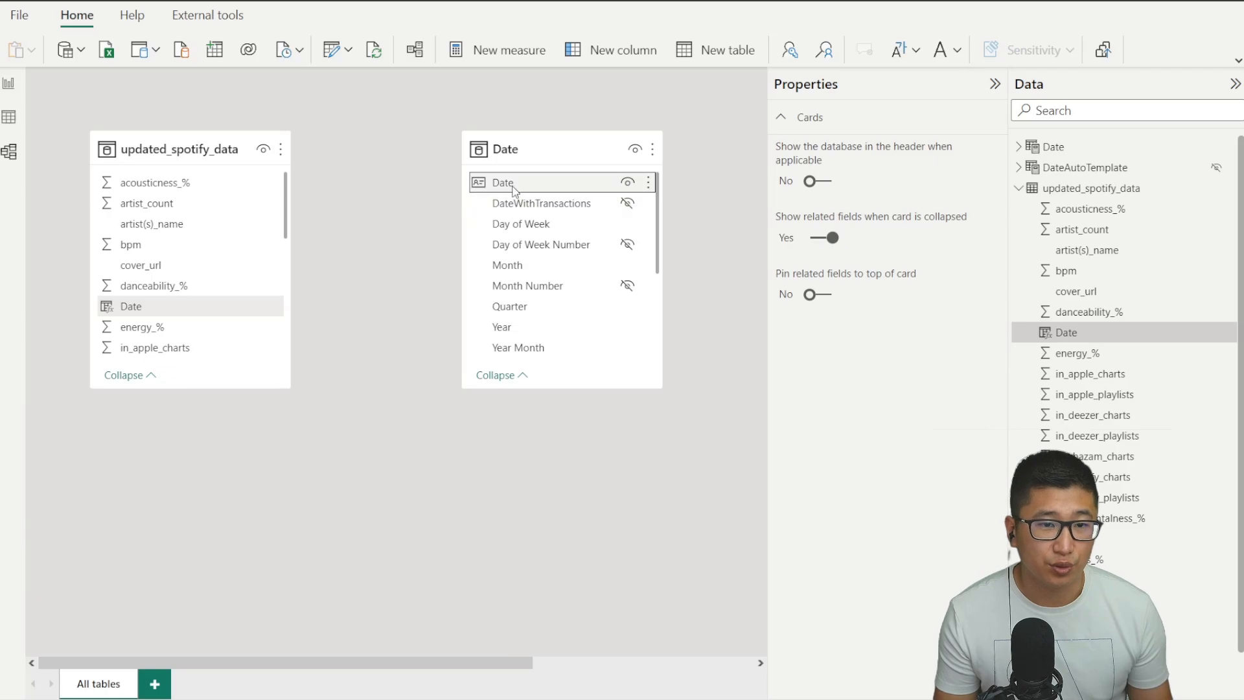
{"action": "left_click_drag", "start_coordinate": [514, 189], "coordinate": [222, 308]}
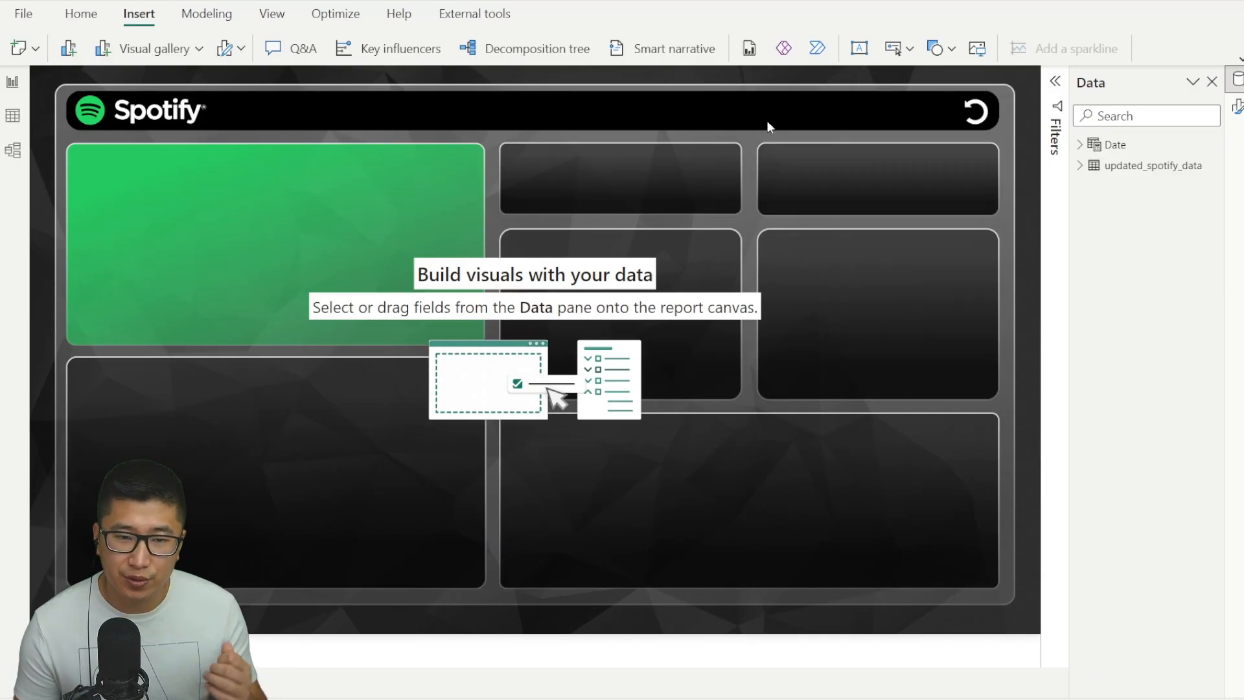
Step: Build a bar chart of the sum of streams by track_name on the report page
{"action": "left_click", "coordinate": [1120, 165]}
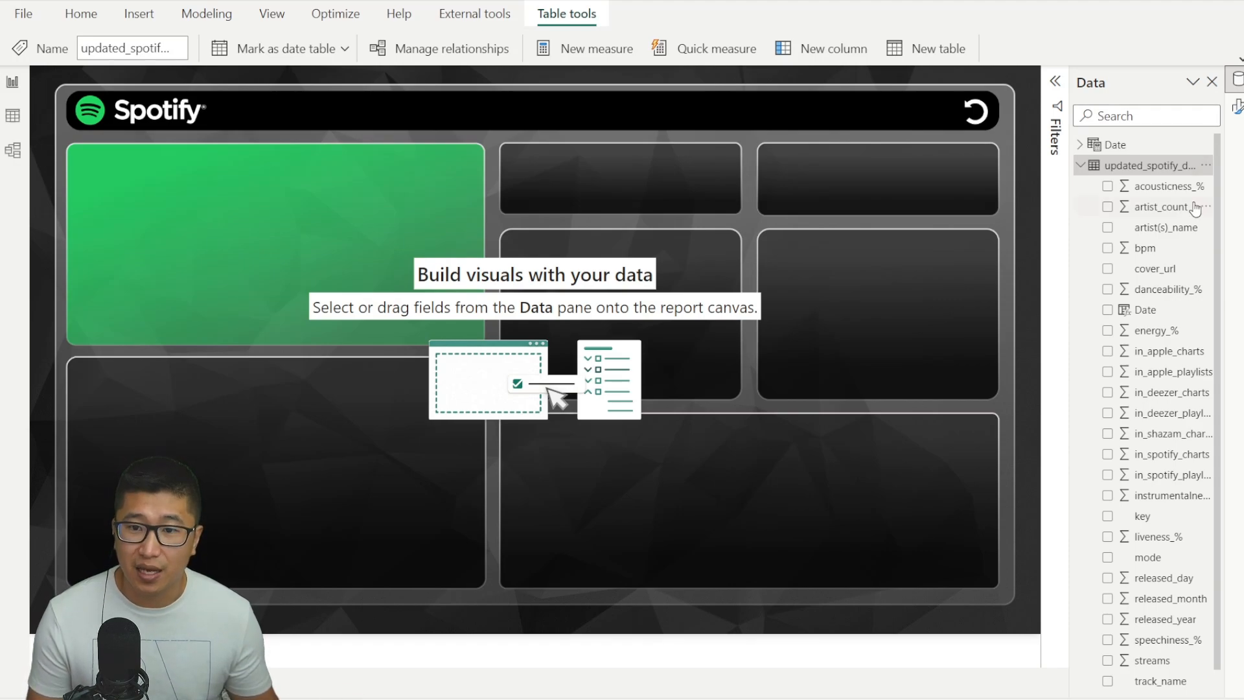
{"action": "scroll", "coordinate": [1166, 304], "scroll_direction": "down", "scroll_amount": 1}
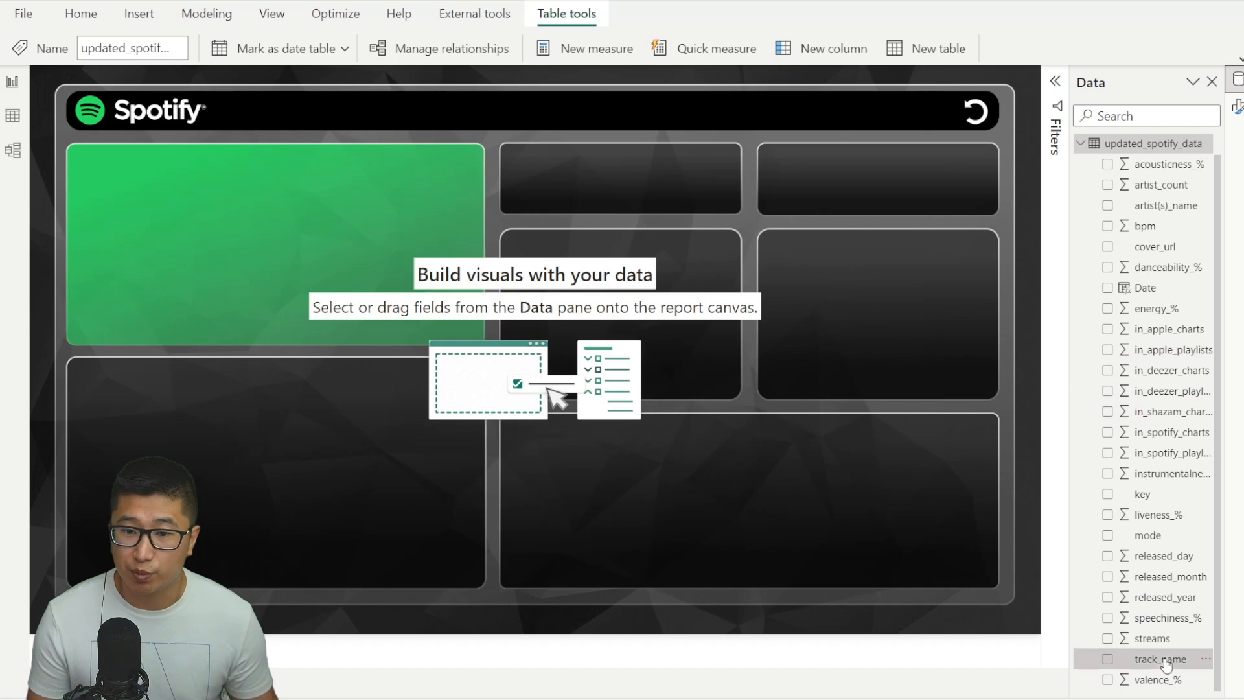
{"action": "left_click_drag", "start_coordinate": [1163, 662], "coordinate": [259, 453]}
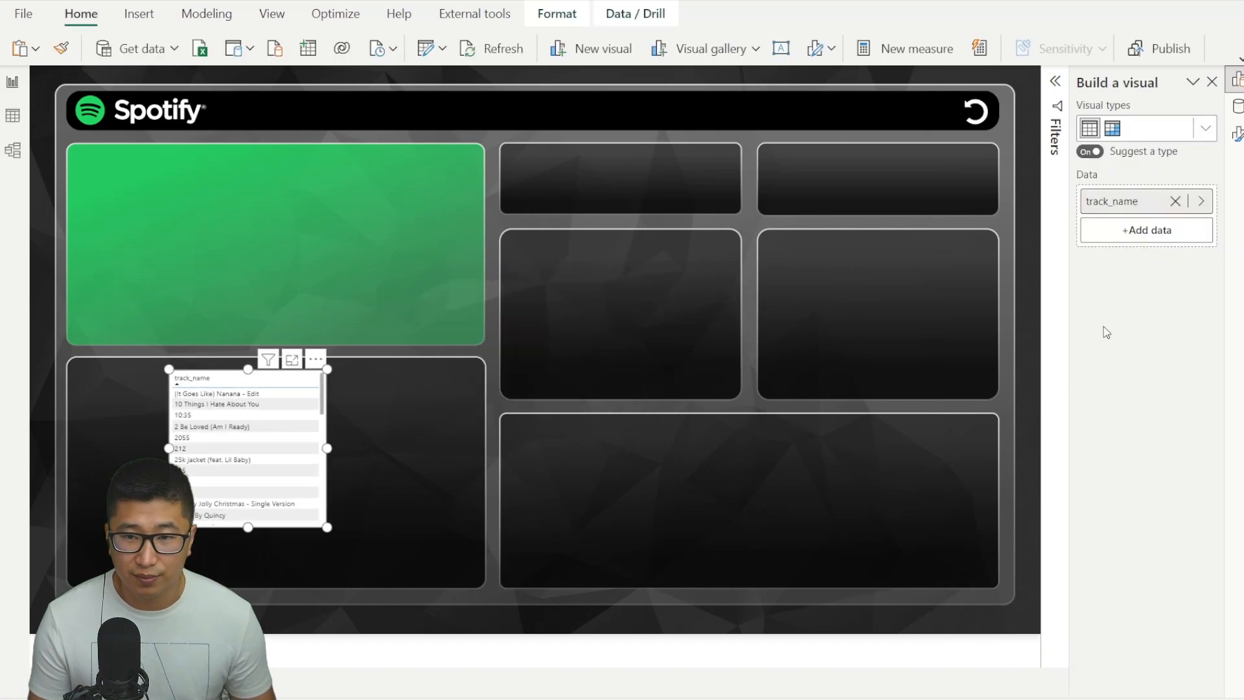
{"action": "left_click", "coordinate": [1238, 108]}
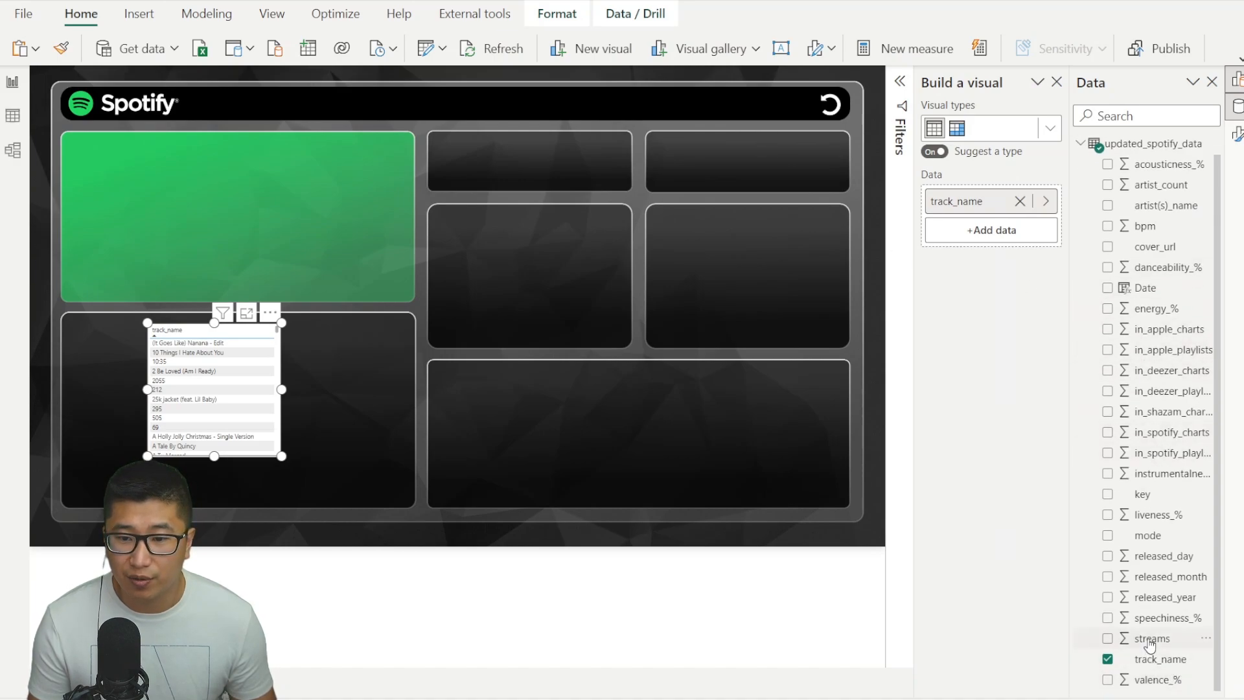
{"action": "left_click_drag", "start_coordinate": [1150, 641], "coordinate": [249, 387]}
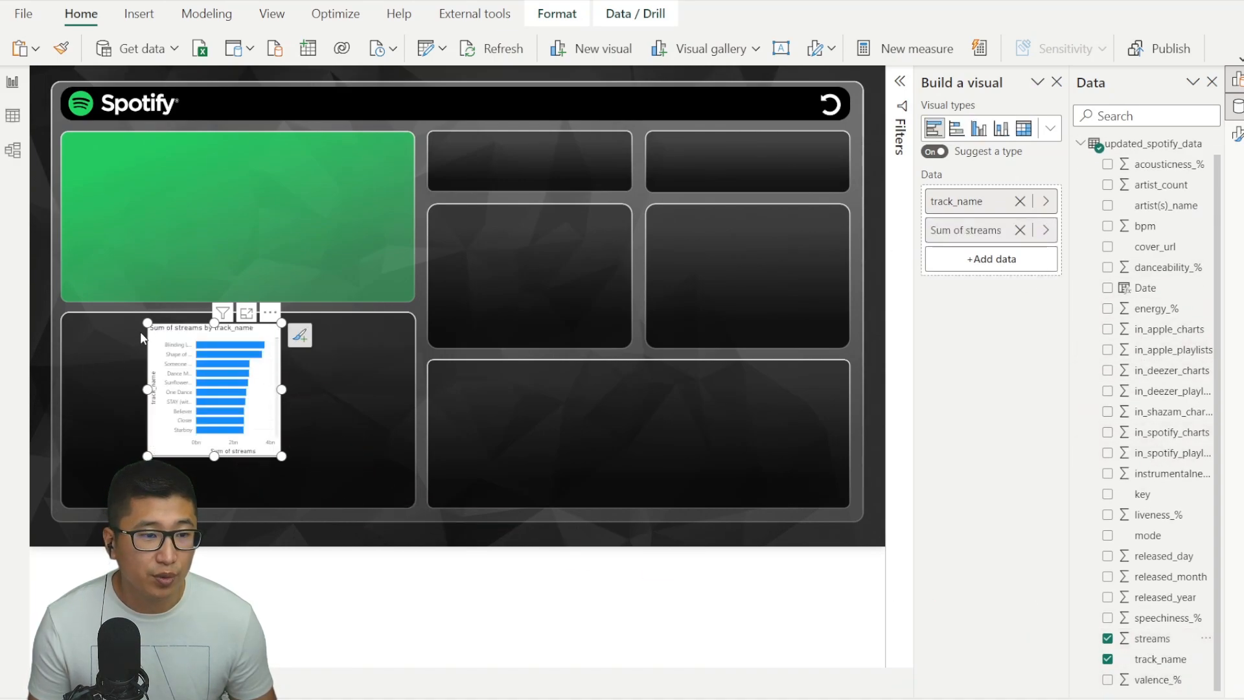
Step: Move and resize the streams bar chart to fill the dark tile below the green one
{"action": "left_click_drag", "start_coordinate": [150, 337], "coordinate": [70, 331]}
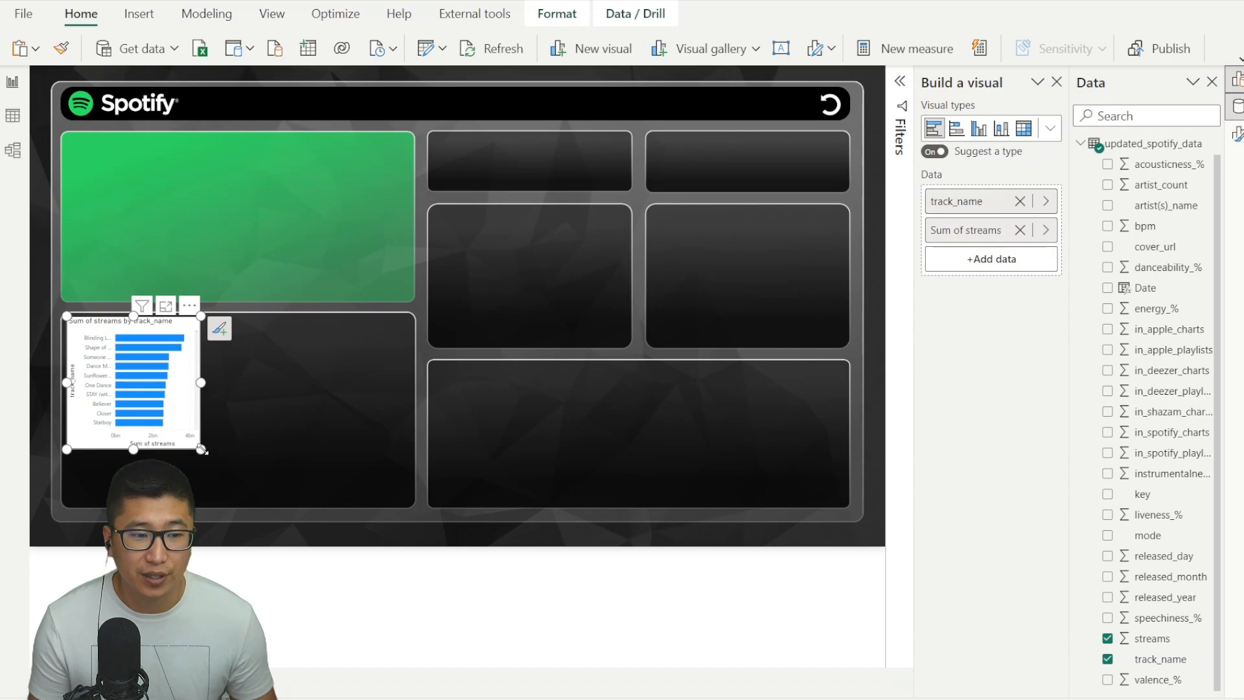
{"action": "left_click_drag", "start_coordinate": [202, 450], "coordinate": [407, 503]}
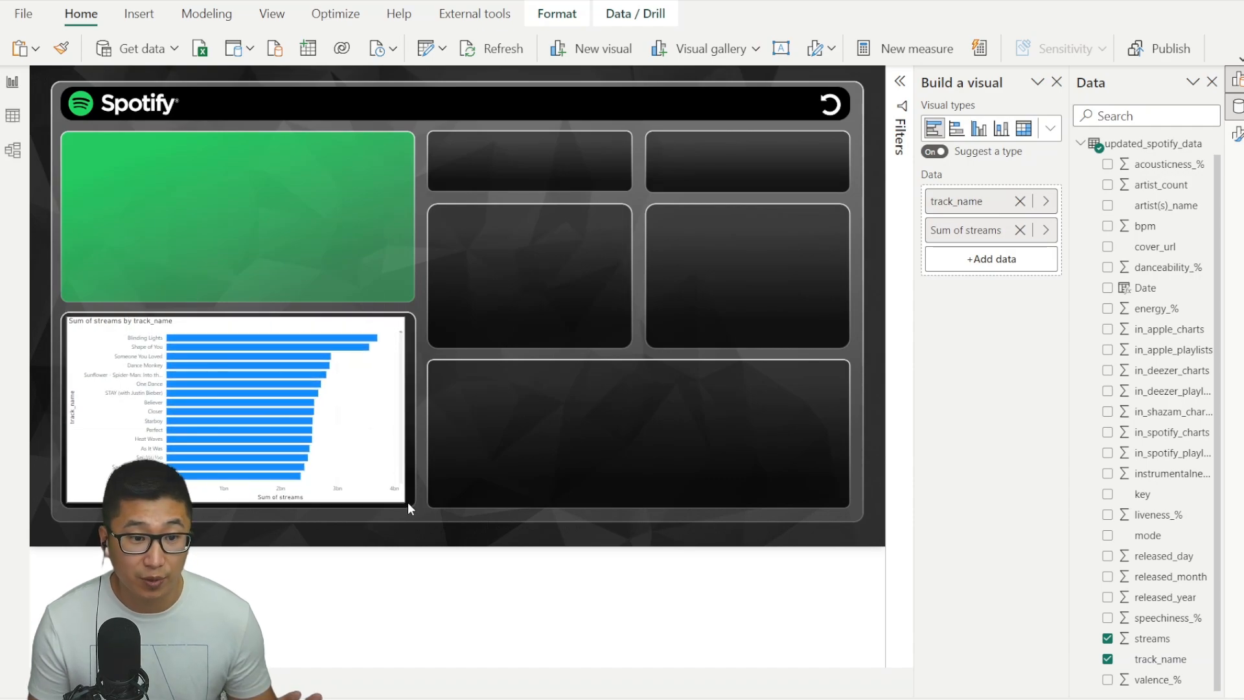
{"action": "left_click", "coordinate": [739, 336]}
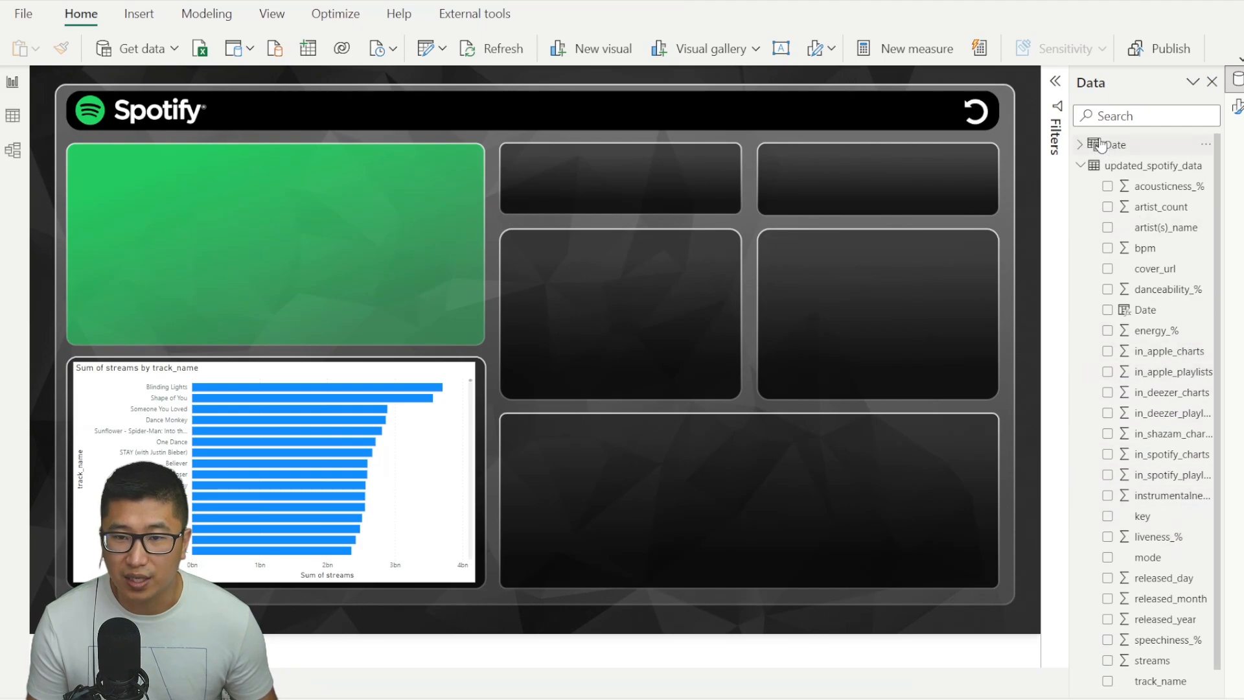
Step: Create a second visual beside the bar chart using Date from the Date table and track_name from updated_spotify_data
{"action": "left_click", "coordinate": [1101, 144]}
{"action": "left_click_drag", "start_coordinate": [1144, 186], "coordinate": [689, 476]}
{"action": "left_click", "coordinate": [1237, 106]}
{"action": "right_click", "coordinate": [1238, 106]}
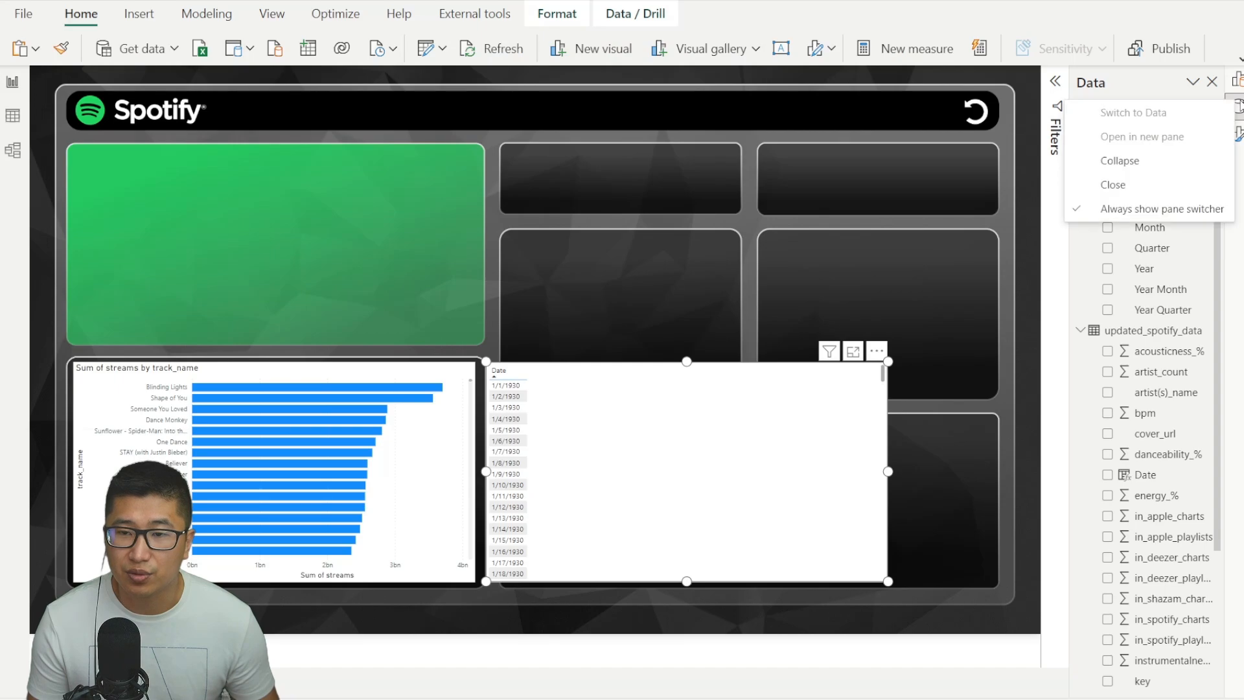
{"action": "right_click", "coordinate": [1239, 79]}
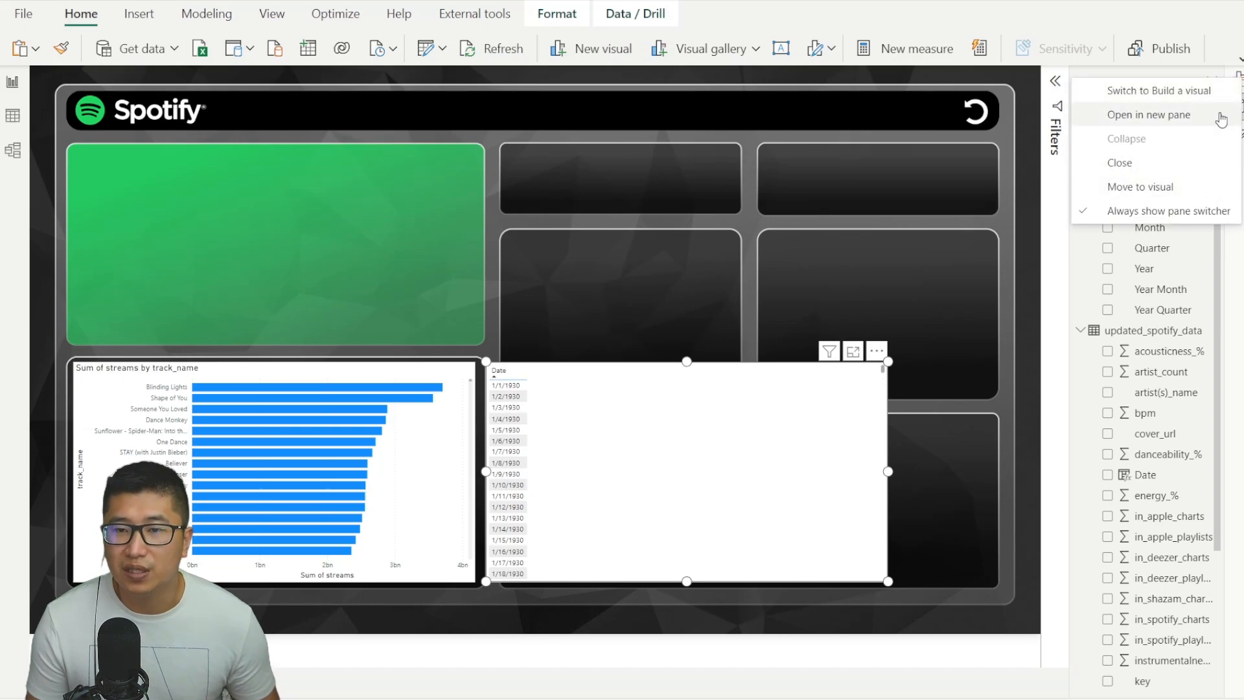
{"action": "left_click", "coordinate": [1221, 118]}
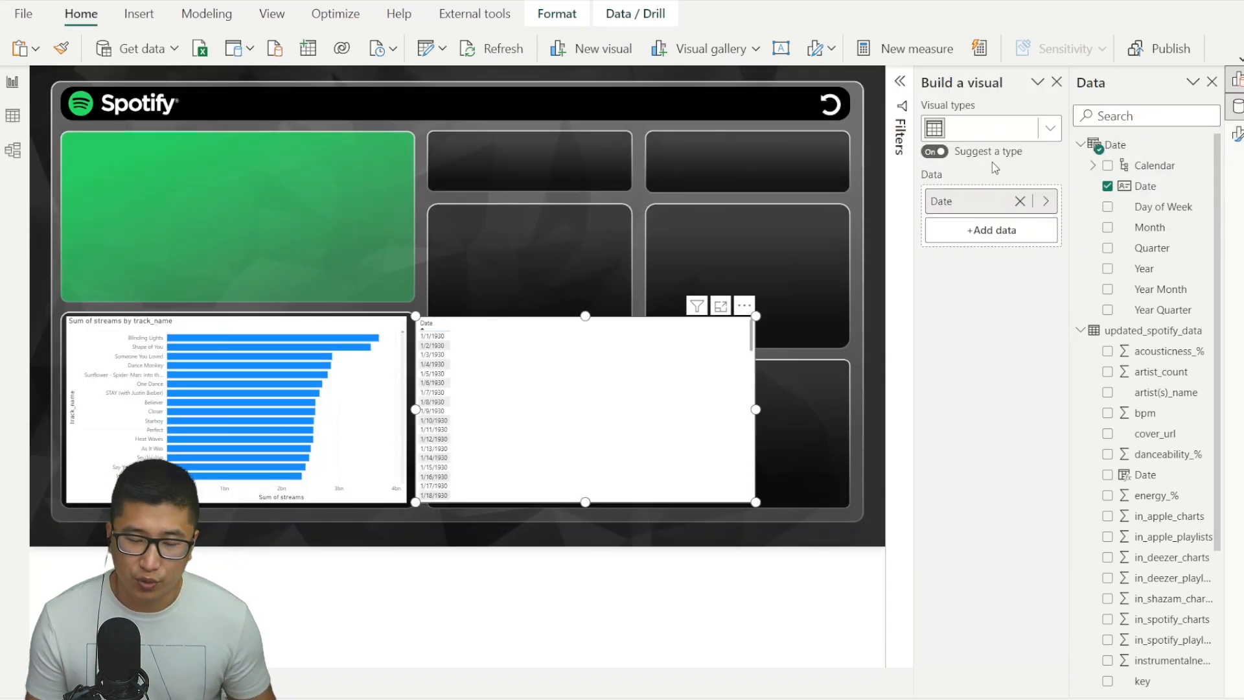
{"action": "scroll", "coordinate": [1140, 256], "scroll_direction": "down", "scroll_amount": 3}
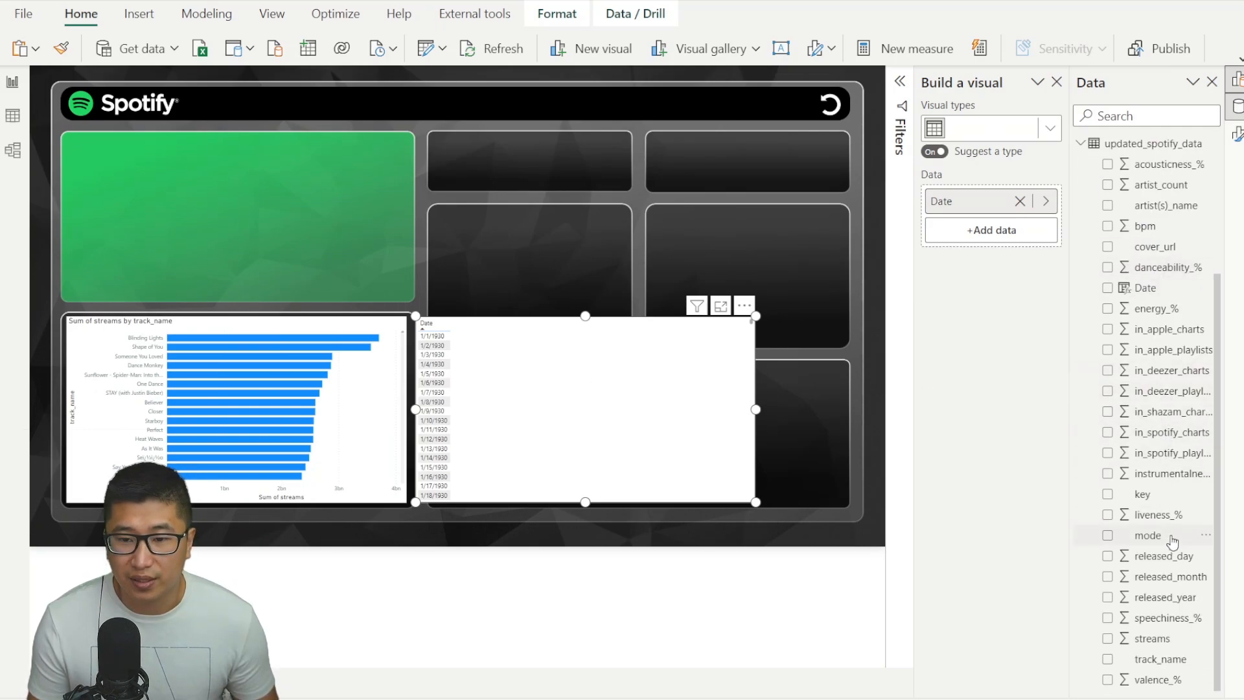
{"action": "left_click_drag", "start_coordinate": [1178, 663], "coordinate": [637, 430]}
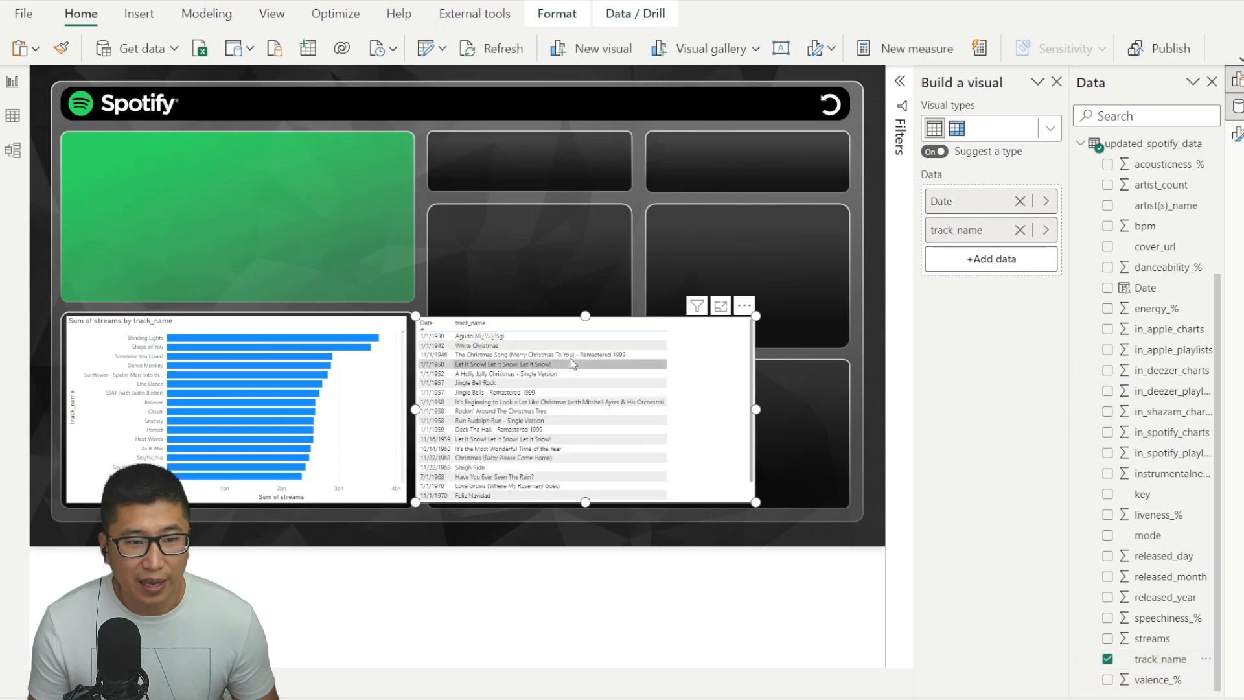
Step: Convert the date and track table to a line chart with the count of track_name on the Y-axis
{"action": "left_click", "coordinate": [1050, 135]}
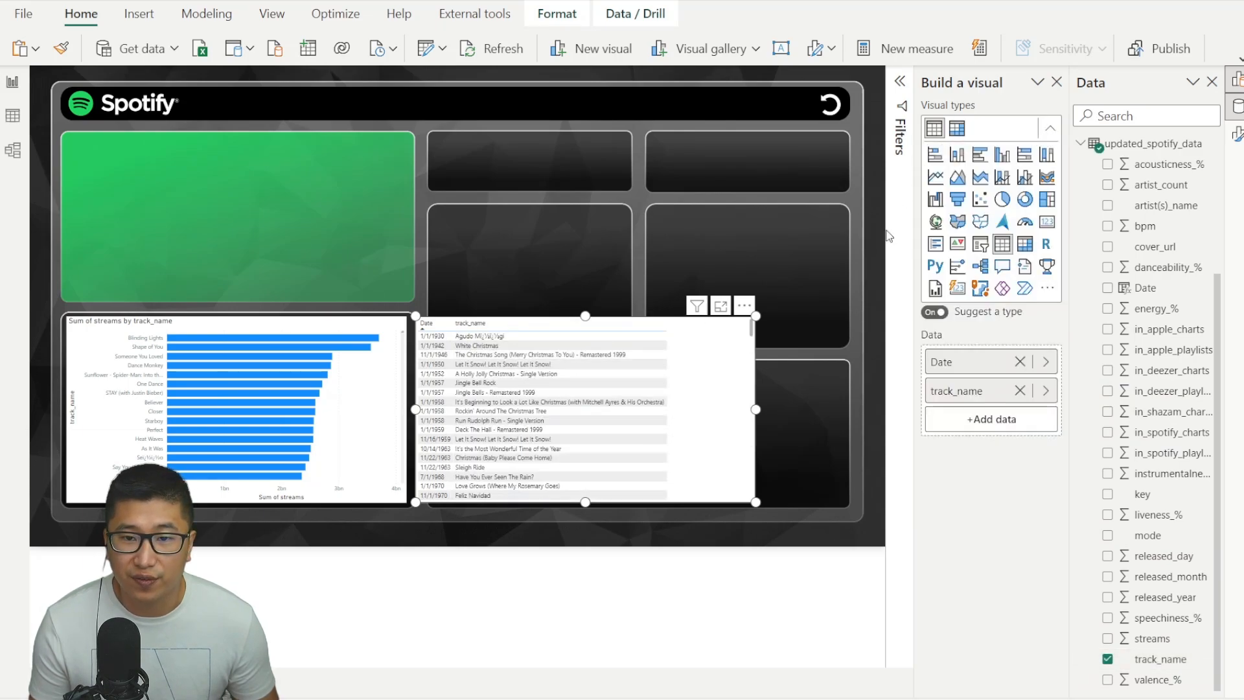
{"action": "left_click", "coordinate": [935, 181]}
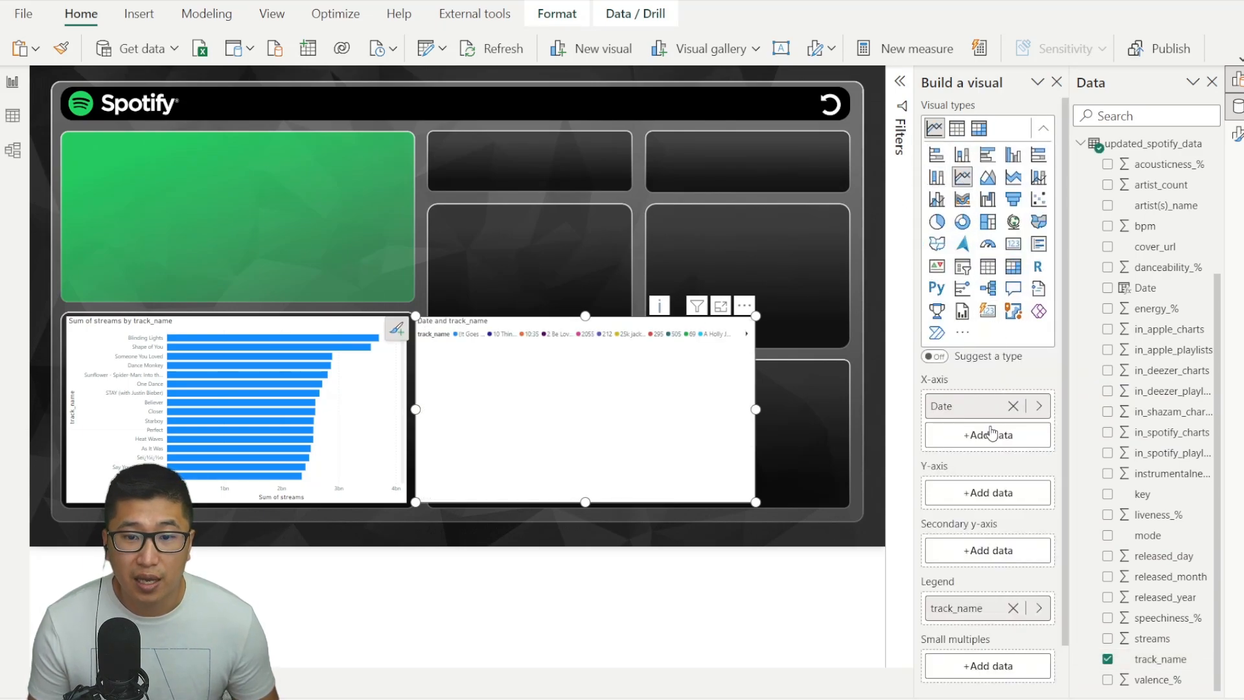
{"action": "left_click_drag", "start_coordinate": [958, 607], "coordinate": [1021, 494]}
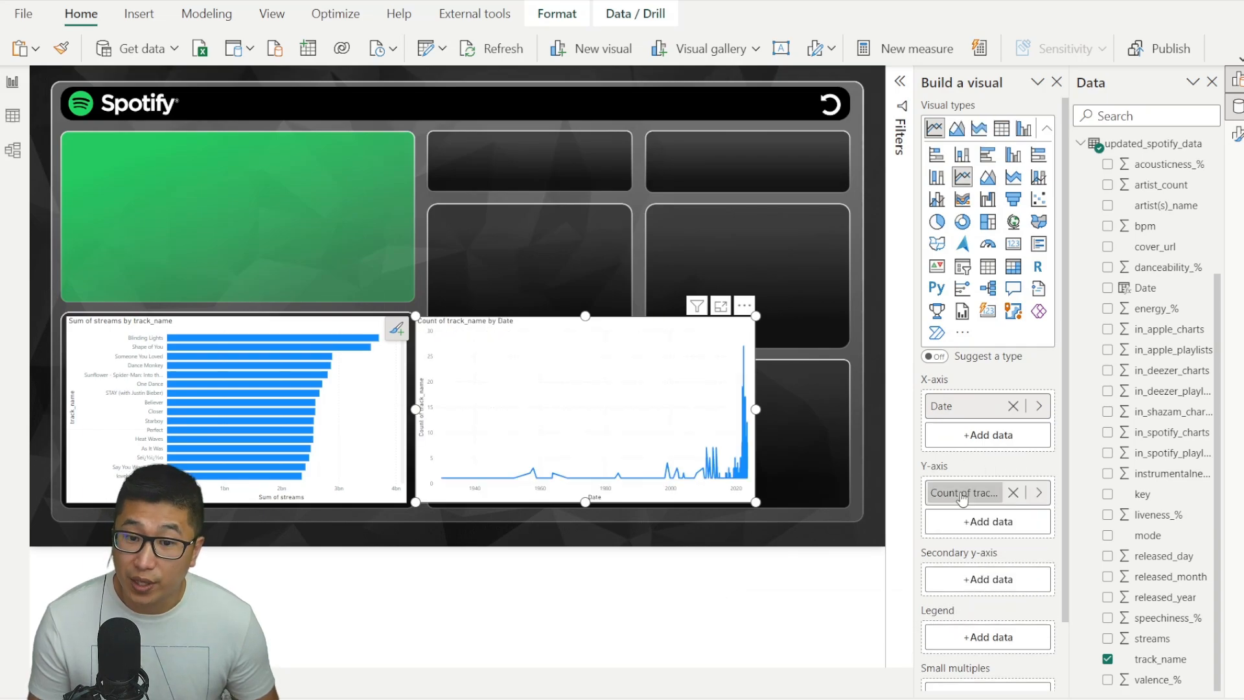
Step: Move and resize the line chart to fill the wide dark tile beside the bar chart
{"action": "left_click_drag", "start_coordinate": [708, 332], "coordinate": [806, 331]}
{"action": "left_click_drag", "start_coordinate": [514, 314], "coordinate": [430, 359]}
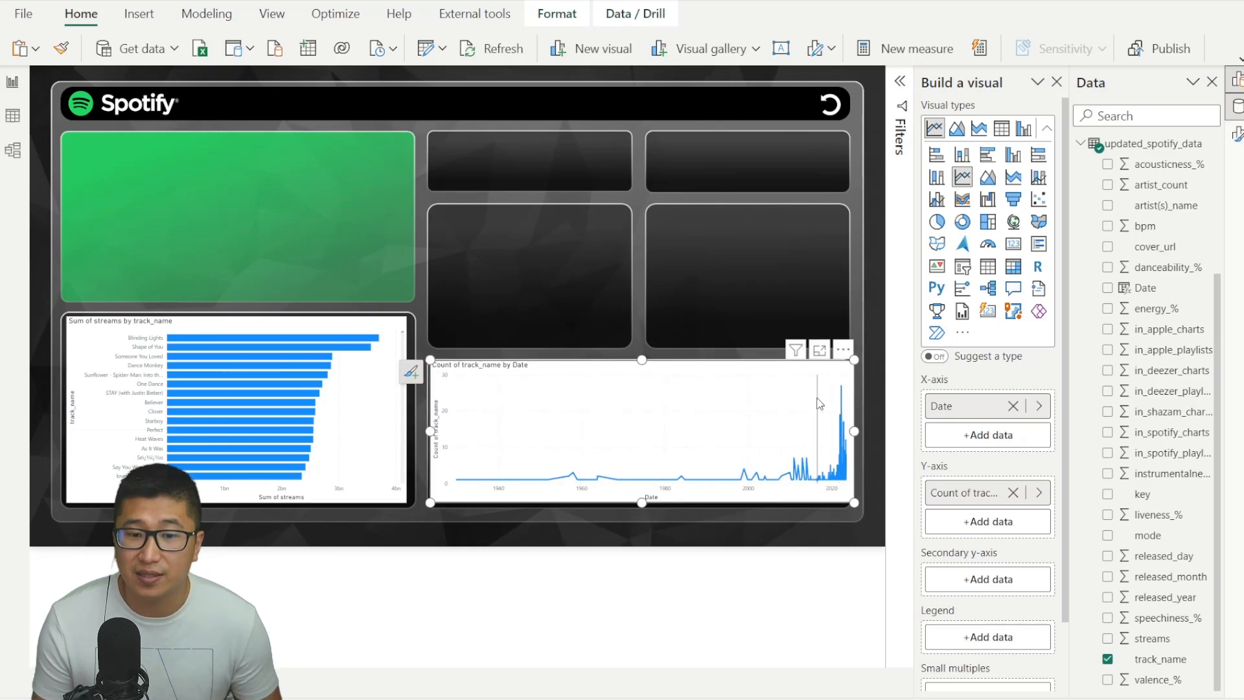
{"action": "left_click", "coordinate": [794, 255]}
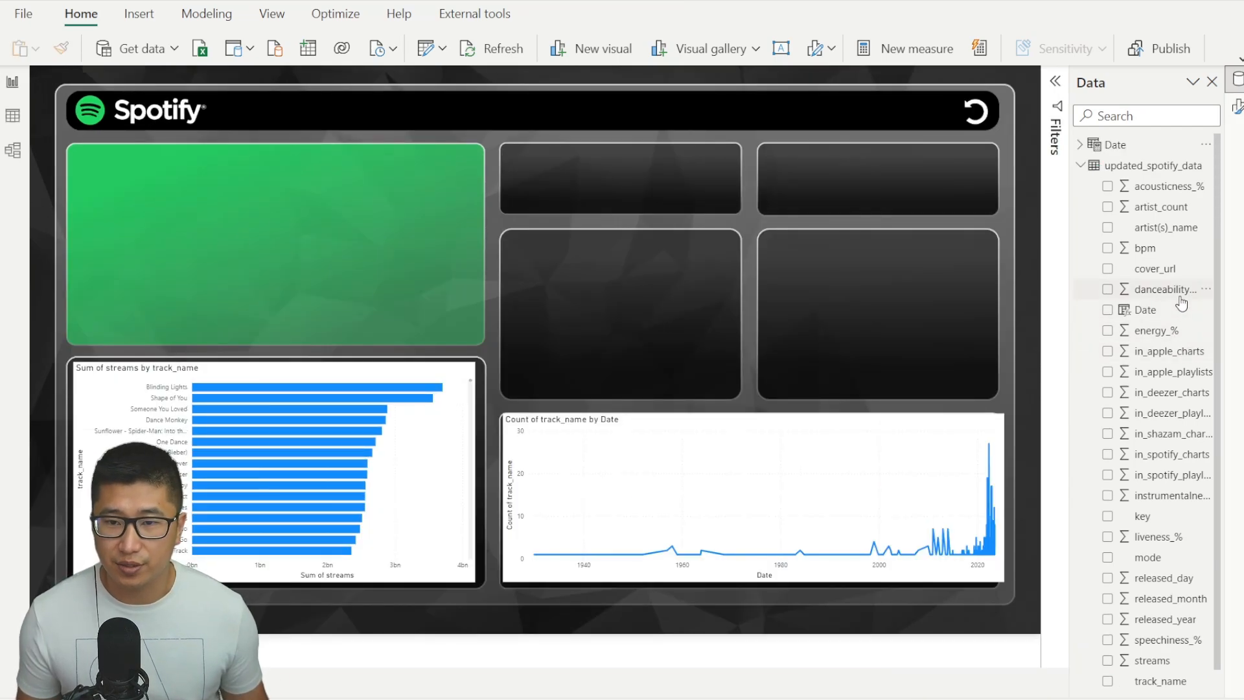
Step: Create two separate table visuals, one with artist(s)_name and one with track_name from updated_spotify_data
{"action": "left_click_drag", "start_coordinate": [1163, 227], "coordinate": [631, 222]}
{"action": "scroll", "coordinate": [1197, 509], "scroll_direction": "down", "scroll_amount": 1}
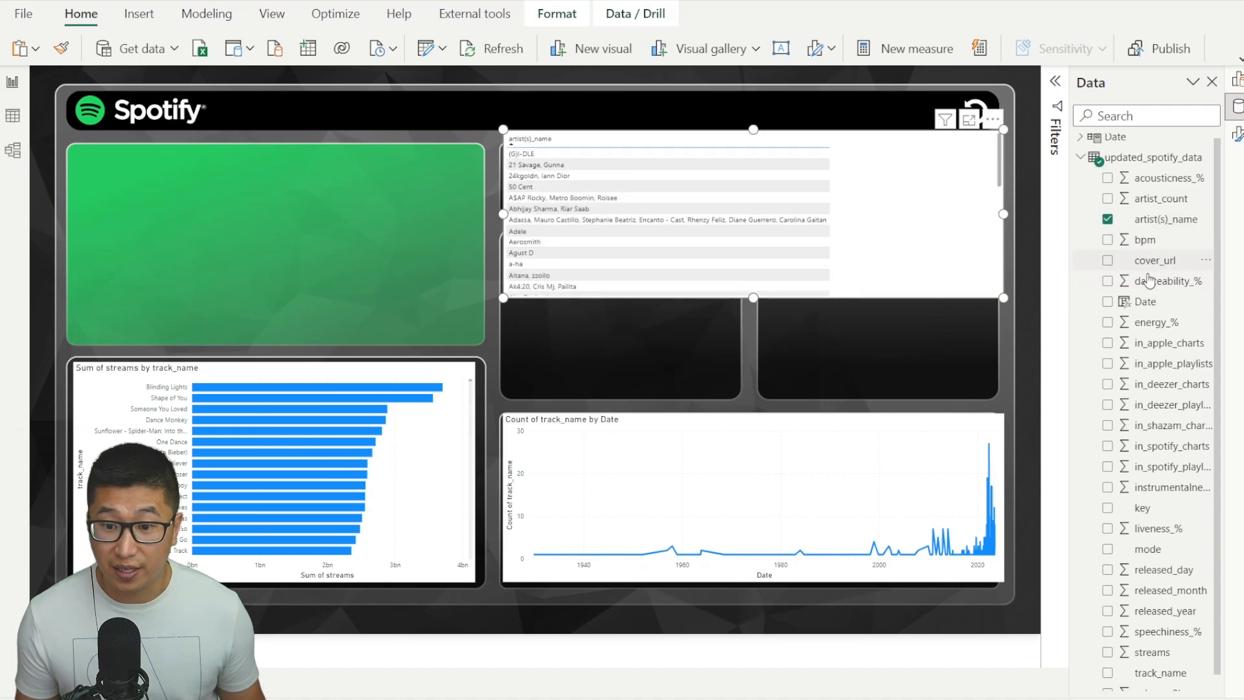
{"action": "left_click_drag", "start_coordinate": [1189, 659], "coordinate": [389, 220]}
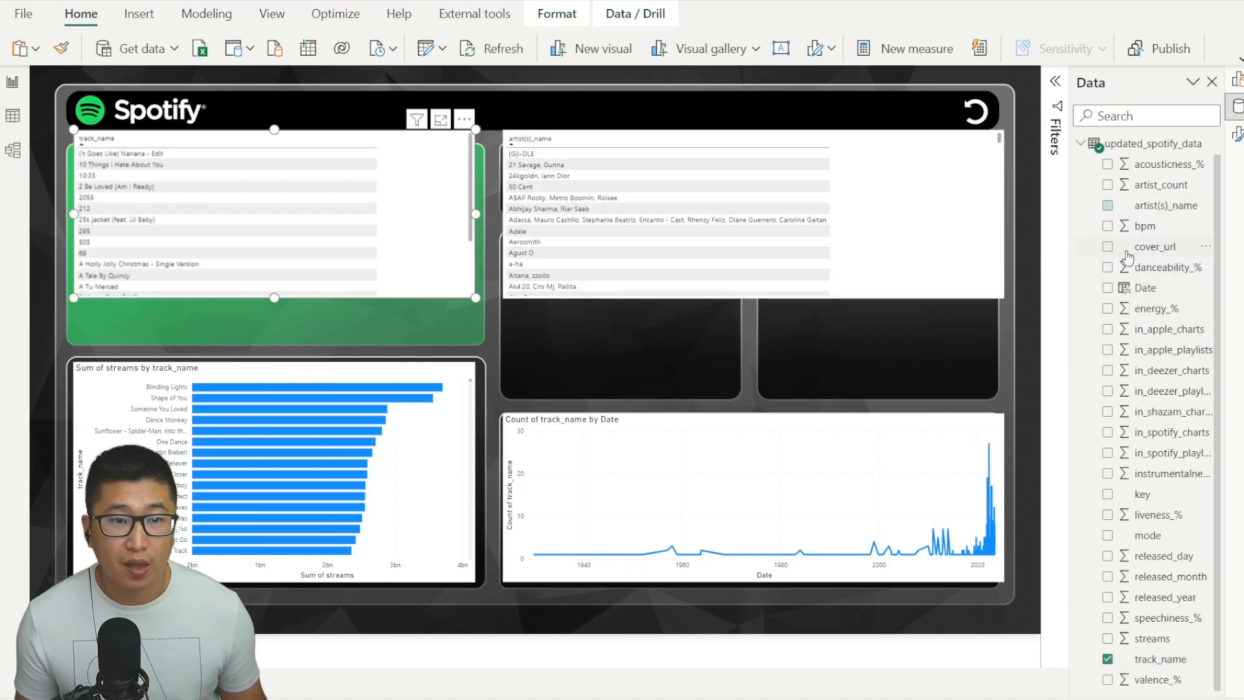
Step: Create separate visuals for Date and Year from the Date table, and open the visual-building options for the track_name table
{"action": "left_click", "coordinate": [1095, 141]}
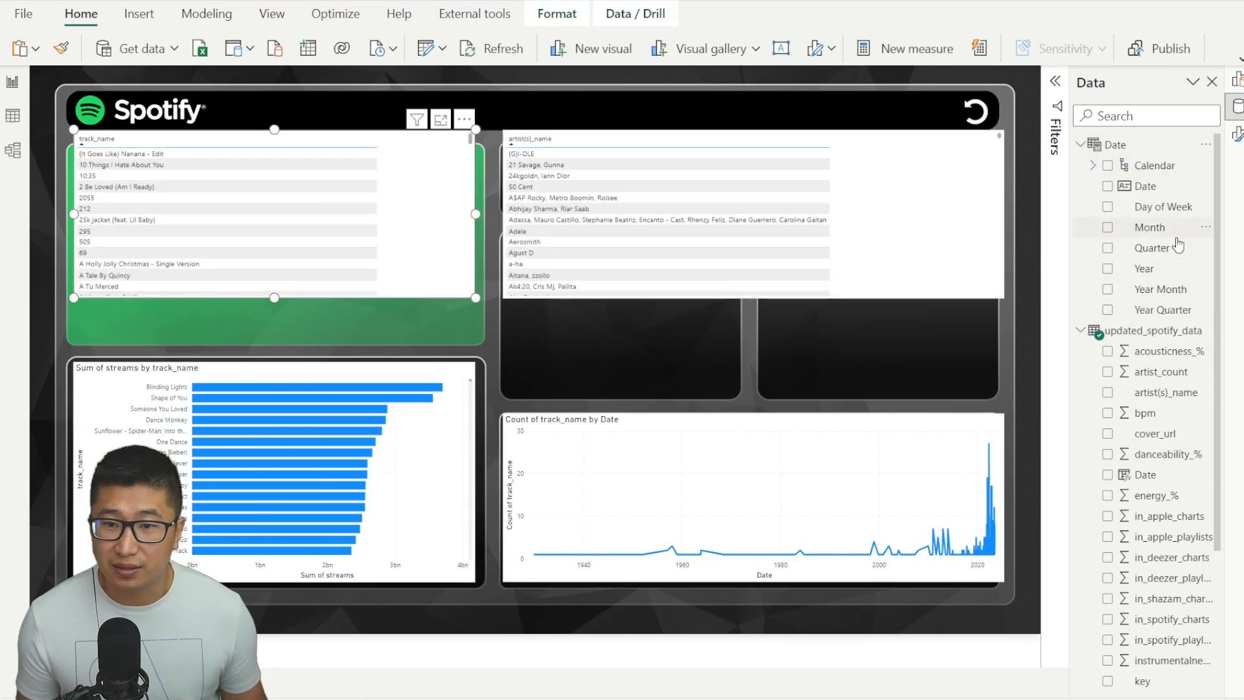
{"action": "left_click_drag", "start_coordinate": [1140, 186], "coordinate": [518, 81]}
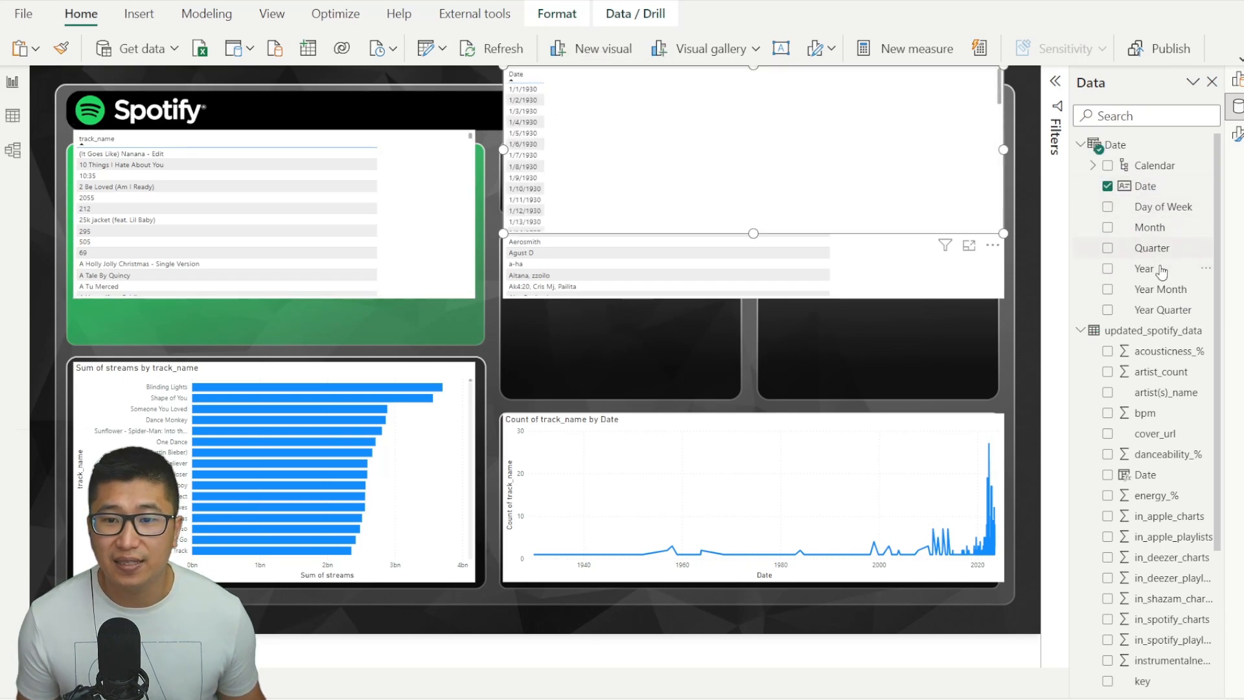
{"action": "left_click_drag", "start_coordinate": [1164, 279], "coordinate": [691, 339]}
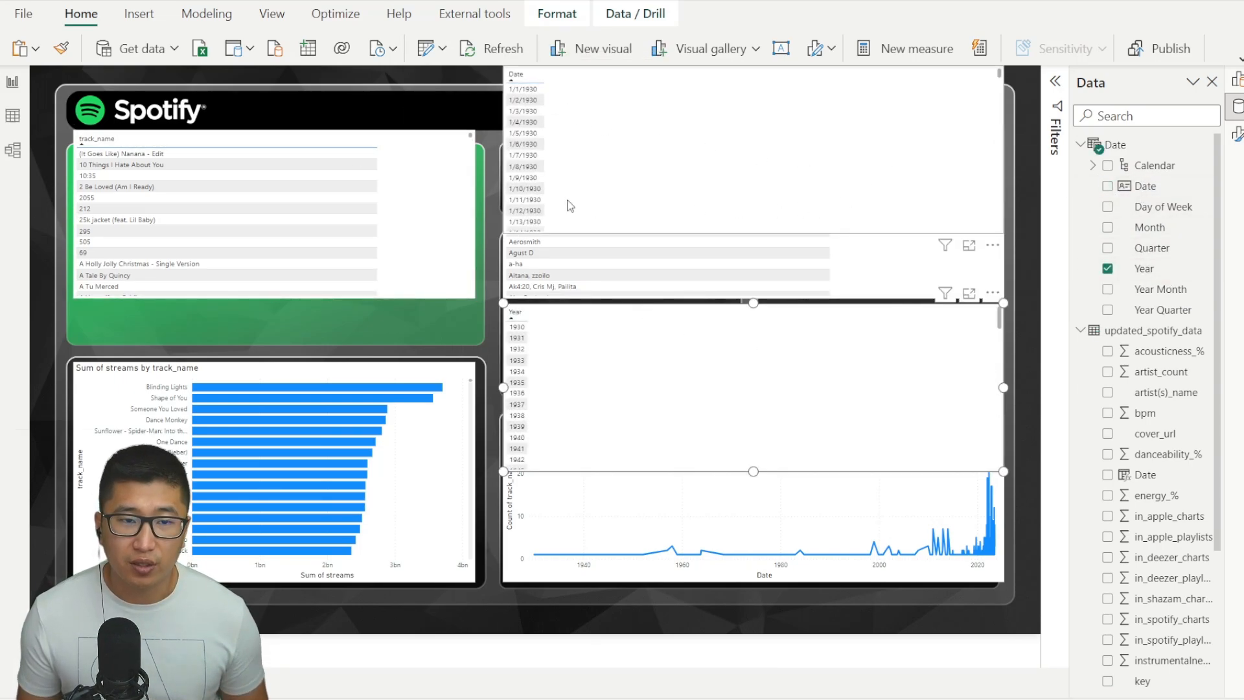
{"action": "left_click", "coordinate": [471, 172]}
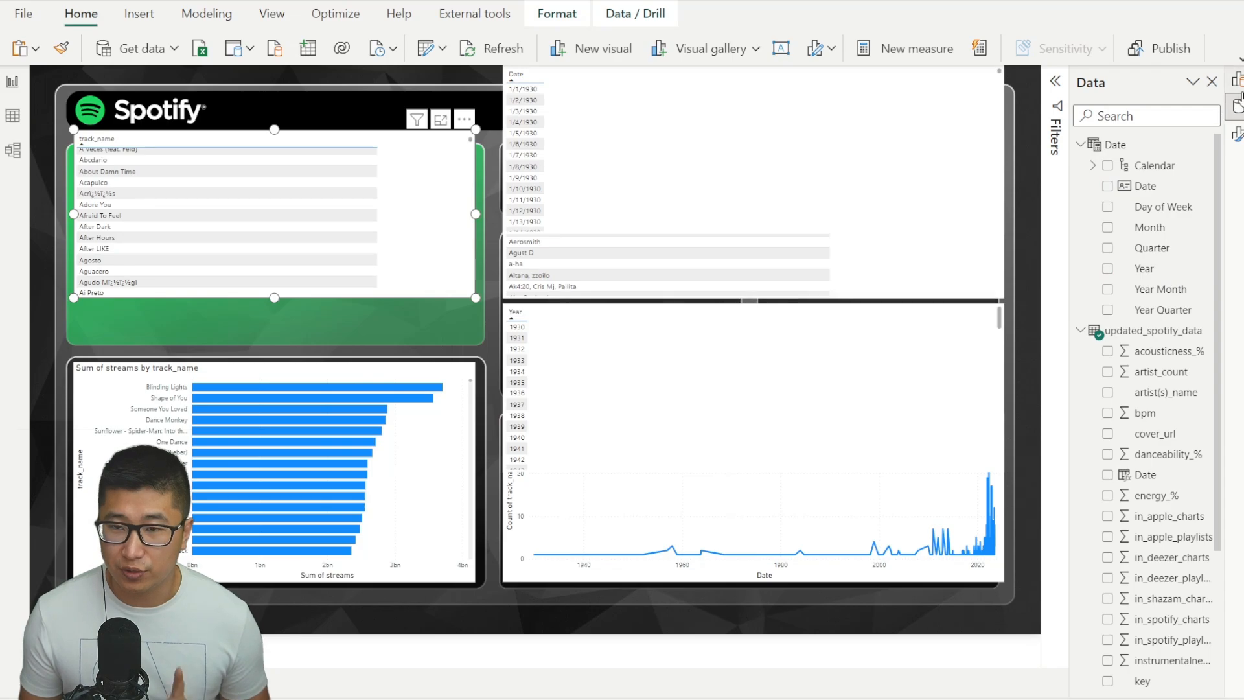
{"action": "left_click", "coordinate": [1237, 81]}
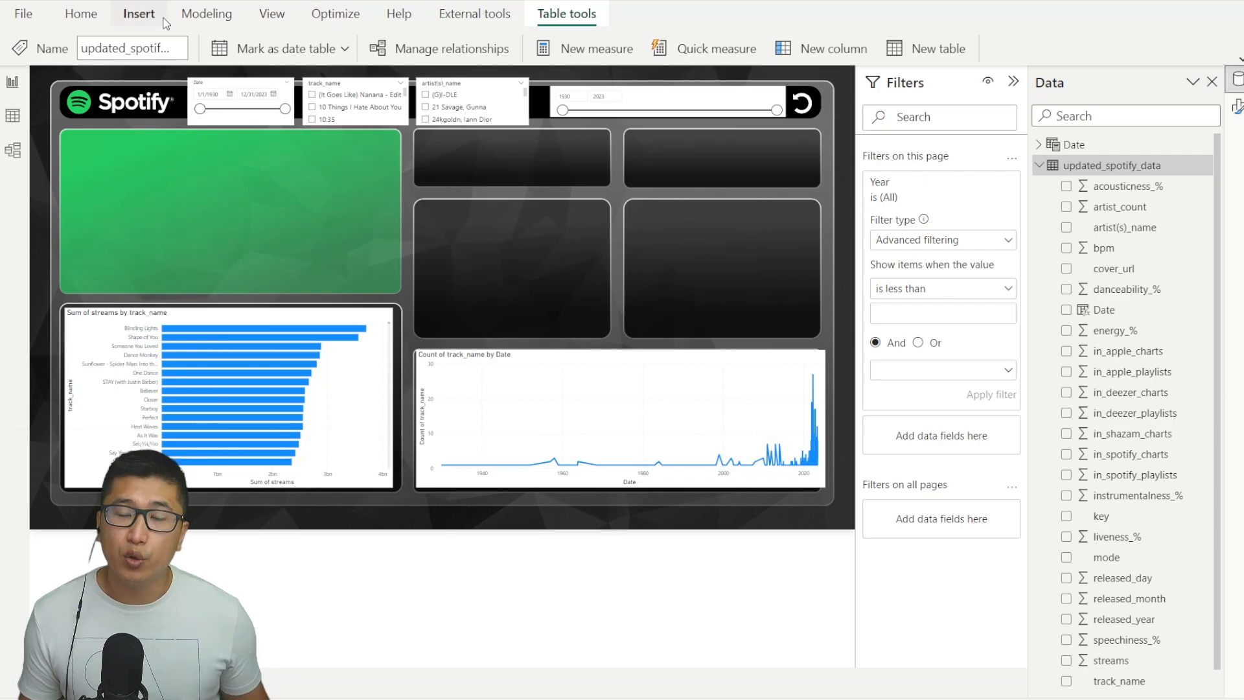
Step: Create the measure _Max streams = MAX('updated_spotify_data'[streams]) in the updated_spotify_data table
{"action": "right_click", "coordinate": [1138, 167]}
{"action": "left_click", "coordinate": [1098, 192]}
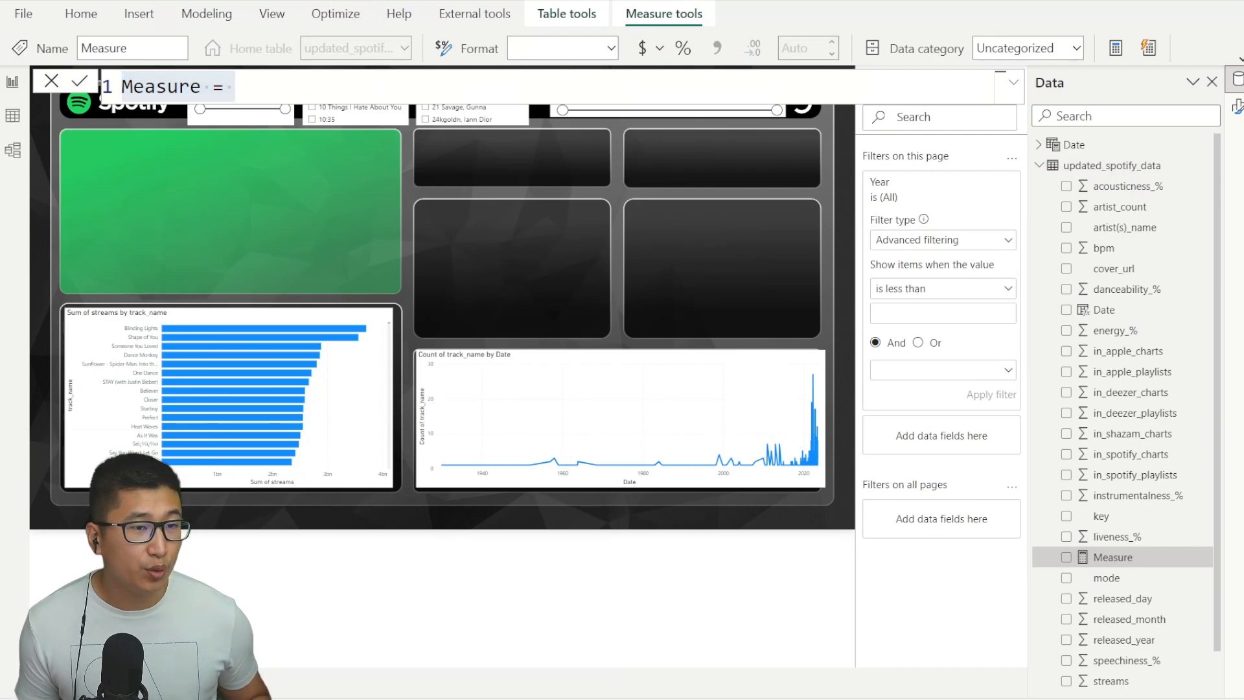
{"action": "type", "text": "_Max streams = MAX('updated_spotify_data'[streams])"}
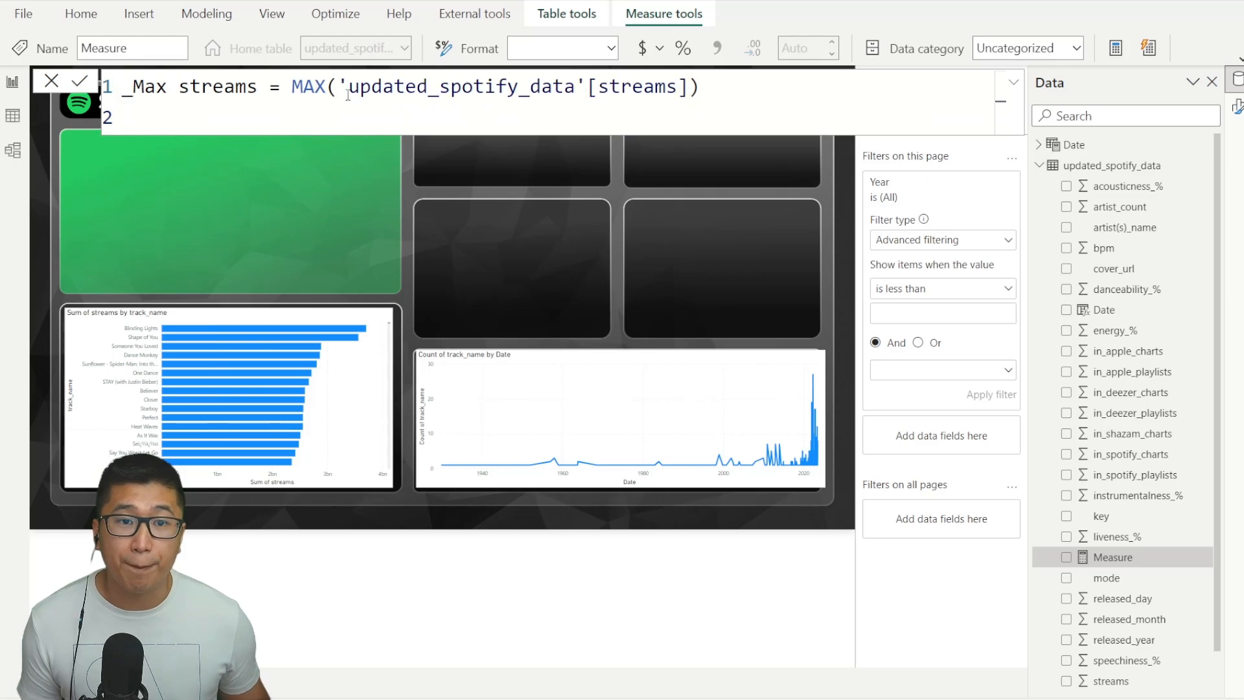
{"action": "key", "text": "BackSpace"}
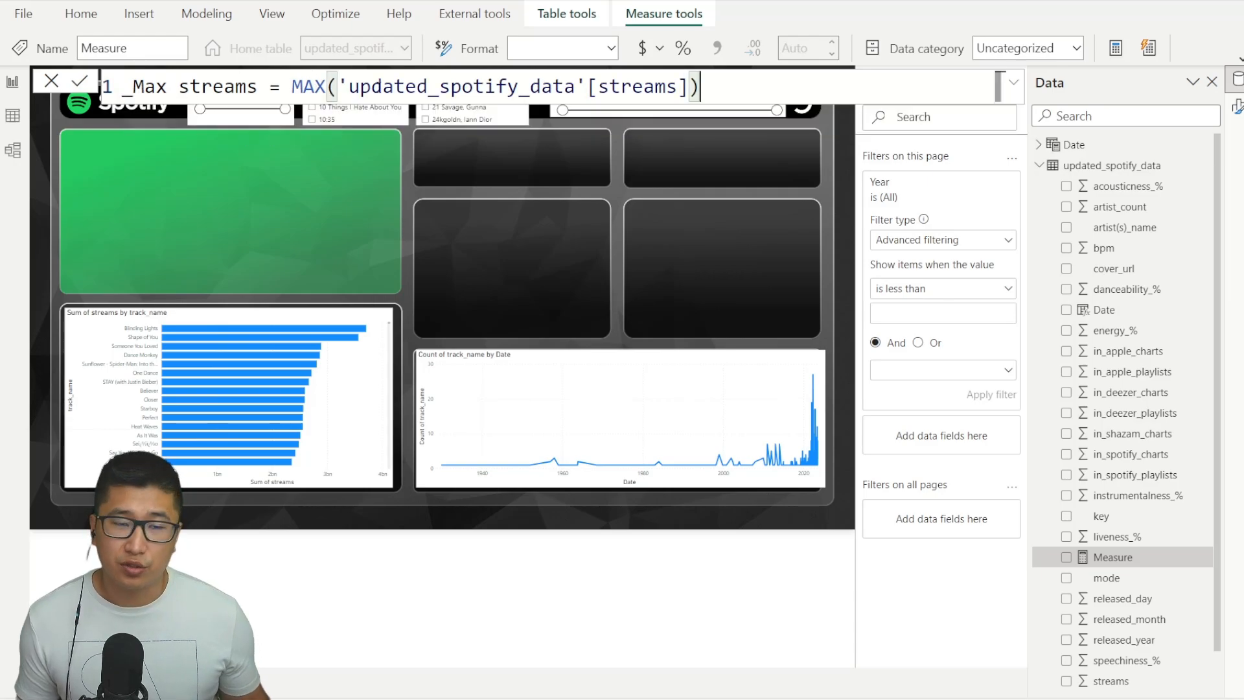
{"action": "key", "text": "Return"}
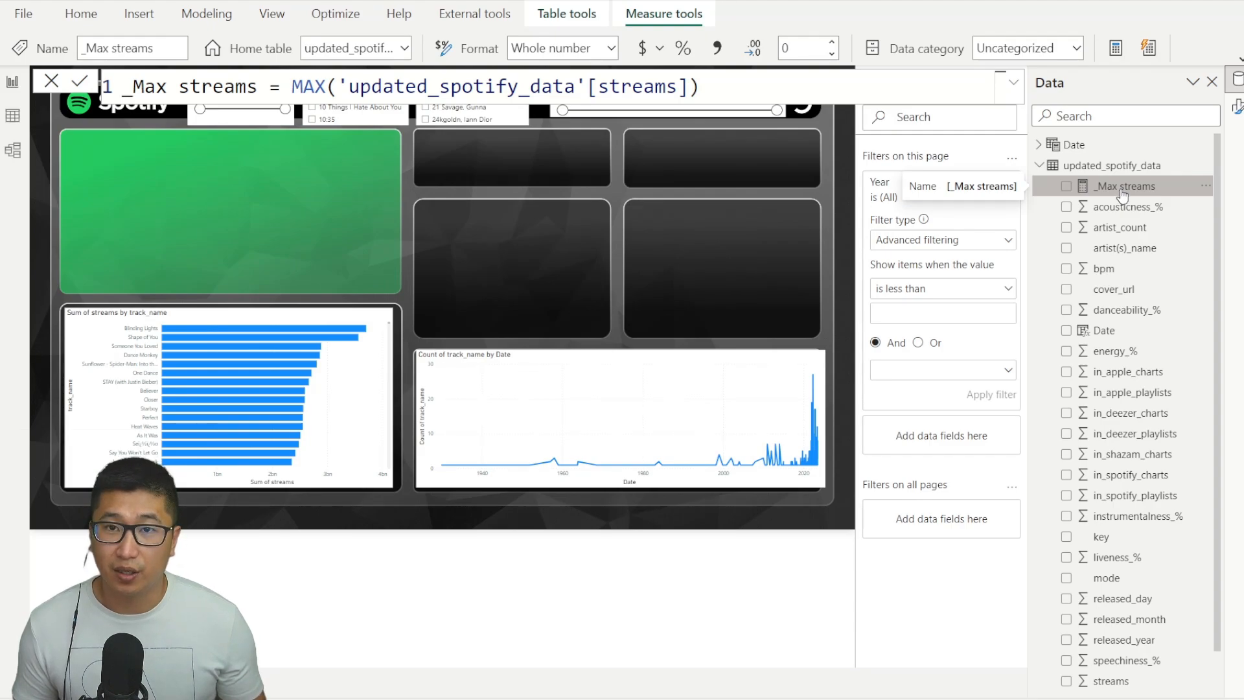
Step: Create a track_name visual in the green tile and convert it to a card
{"action": "scroll", "coordinate": [1120, 473], "scroll_direction": "down", "scroll_amount": 1}
{"action": "left_click_drag", "start_coordinate": [1170, 656], "coordinate": [200, 219]}
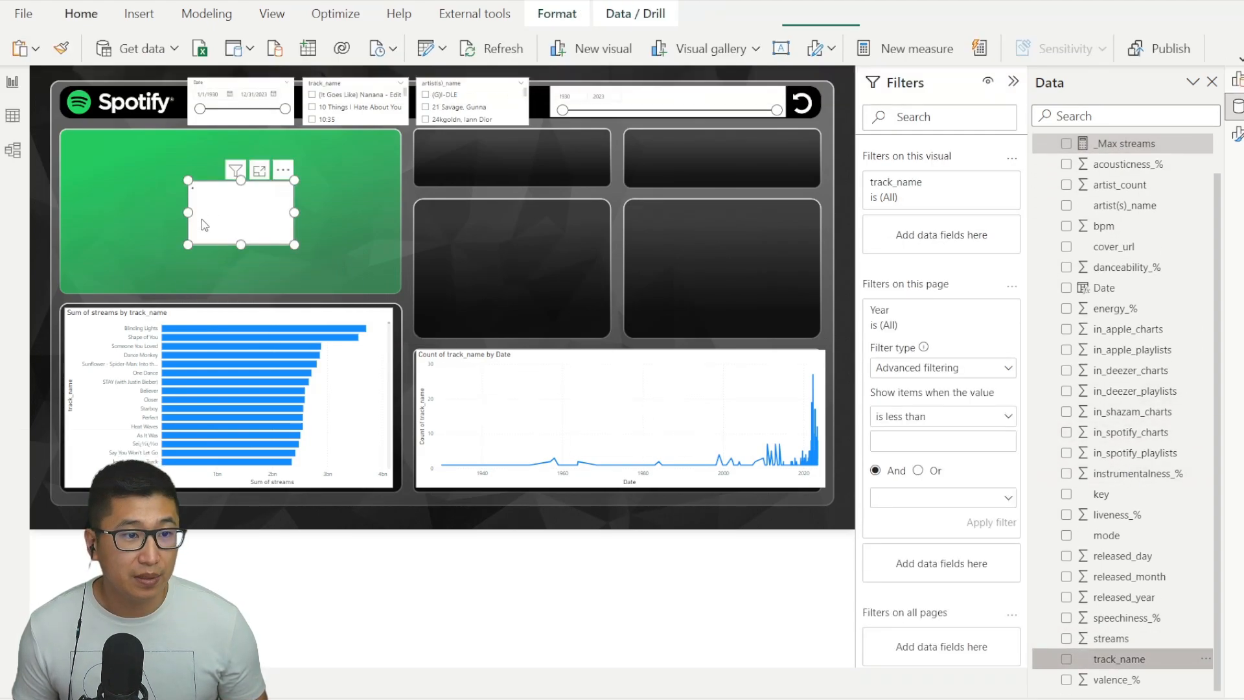
{"action": "left_click", "coordinate": [1237, 80]}
{"action": "left_click", "coordinate": [1204, 129]}
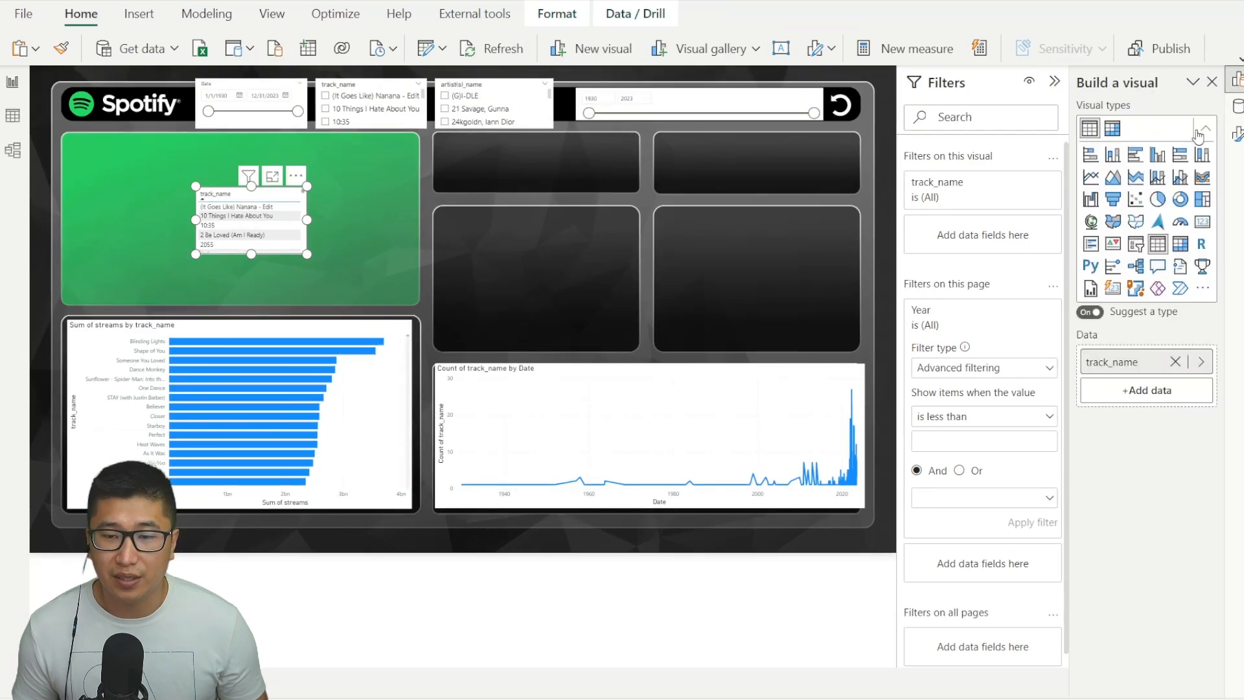
{"action": "left_click", "coordinate": [1140, 283]}
Step: Add artist(s)_name, Date and streams from updated_spotify_data to the track_name card
{"action": "left_click", "coordinate": [1237, 107]}
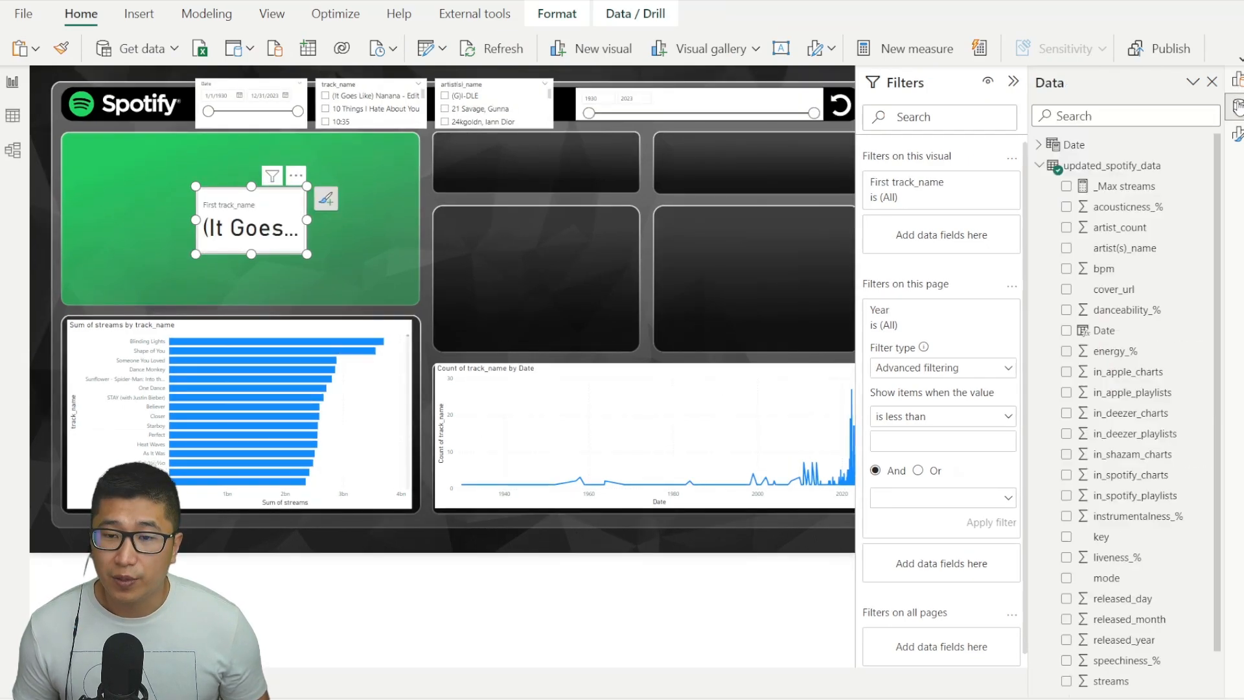
{"action": "scroll", "coordinate": [1140, 411], "scroll_direction": "down", "scroll_amount": 1}
{"action": "scroll", "coordinate": [1124, 447], "scroll_direction": "up", "scroll_amount": 1}
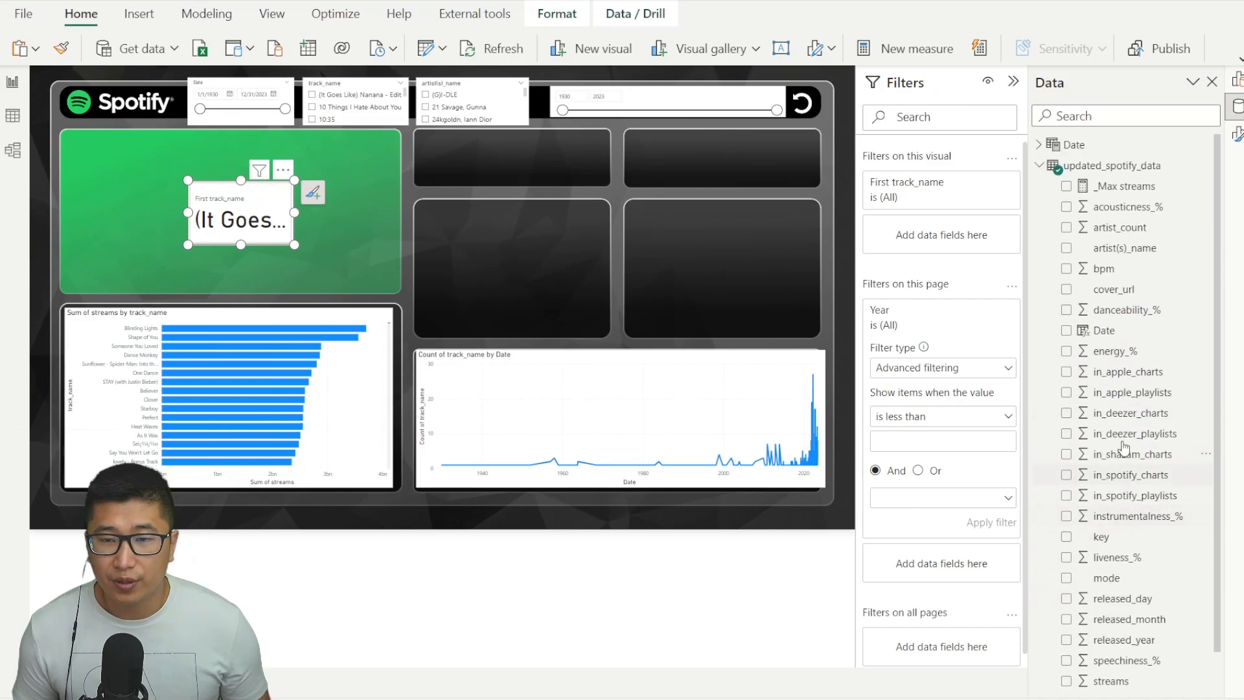
{"action": "left_click", "coordinate": [1066, 249]}
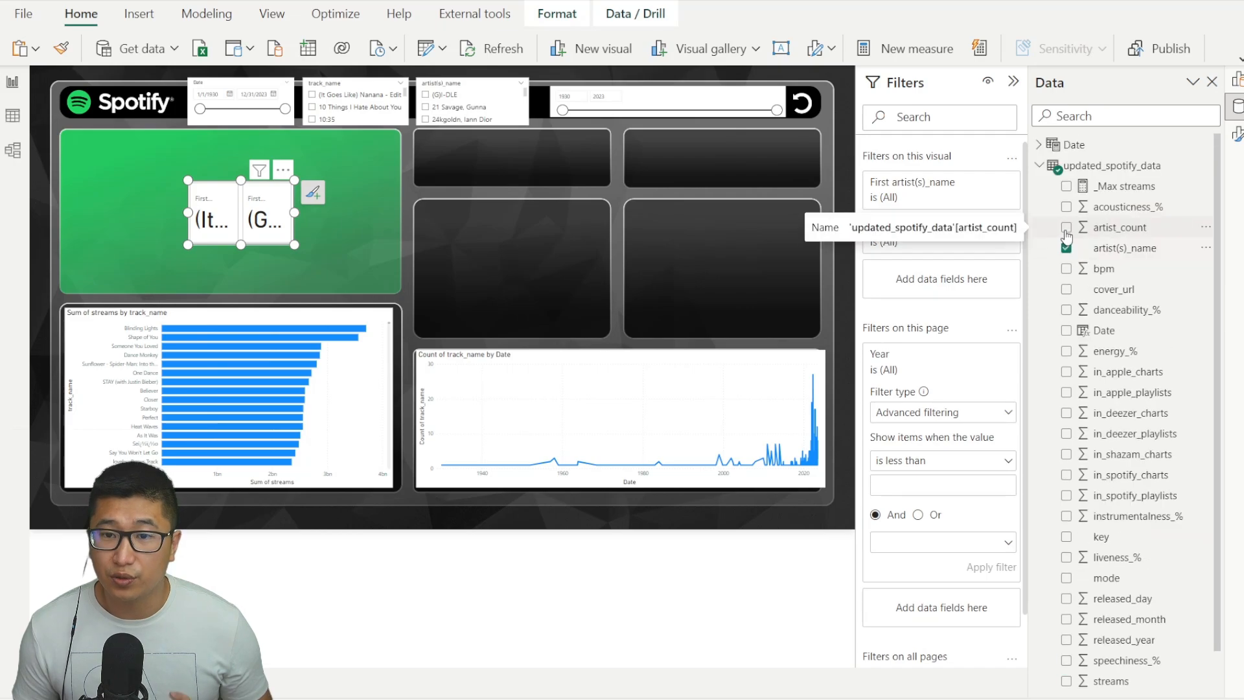
{"action": "left_click", "coordinate": [1066, 332]}
{"action": "scroll", "coordinate": [1070, 583], "scroll_direction": "down", "scroll_amount": 1}
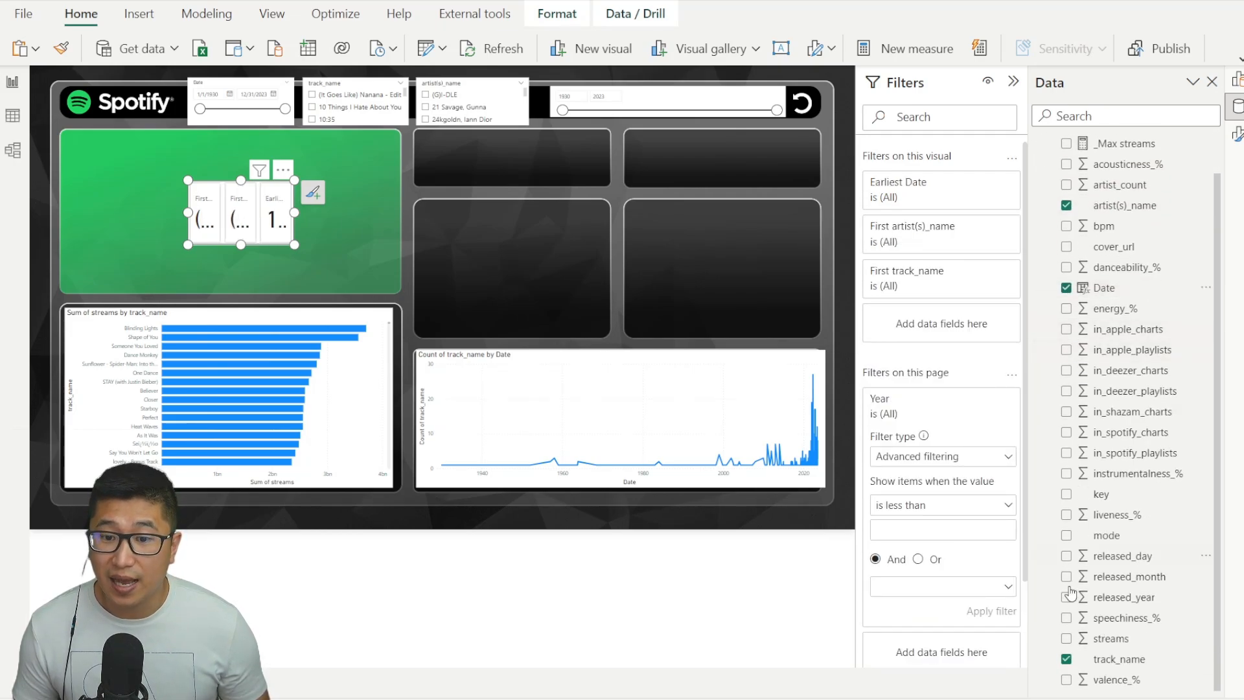
{"action": "left_click", "coordinate": [1067, 638]}
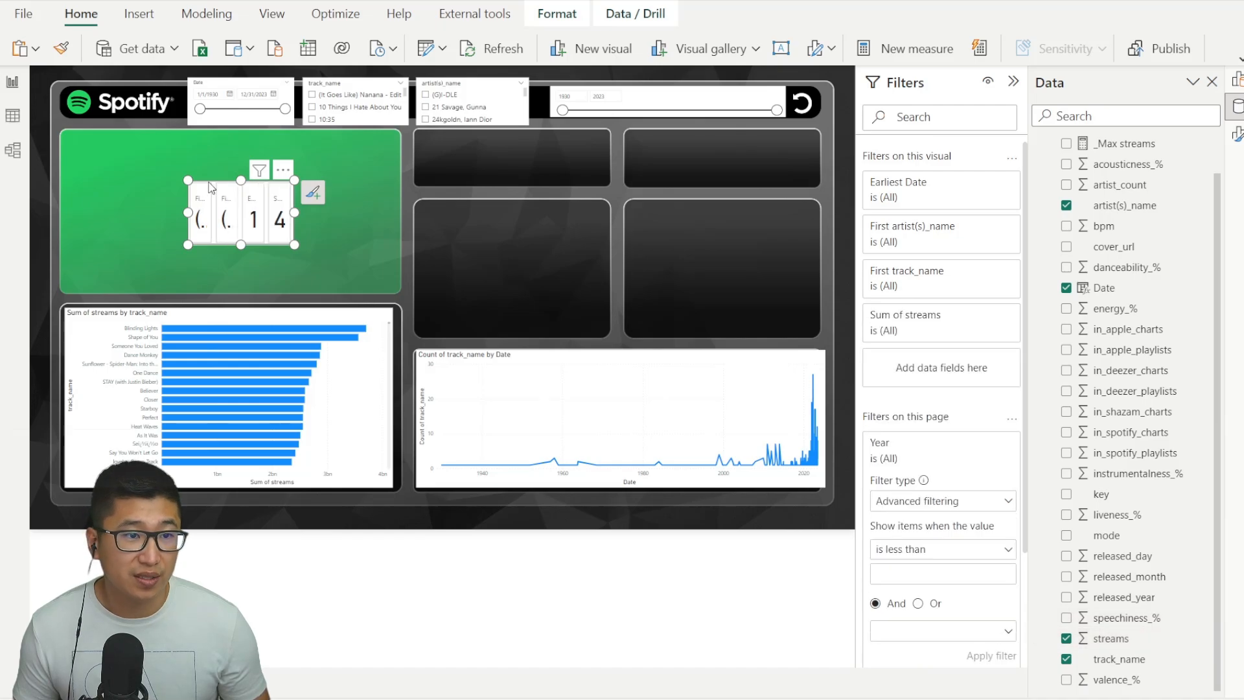
Step: Move and widen the card to span the green tile, and add artist_count to it
{"action": "left_click_drag", "start_coordinate": [209, 188], "coordinate": [91, 161]}
{"action": "left_click_drag", "start_coordinate": [176, 217], "coordinate": [393, 257]}
{"action": "left_click", "coordinate": [1065, 185]}
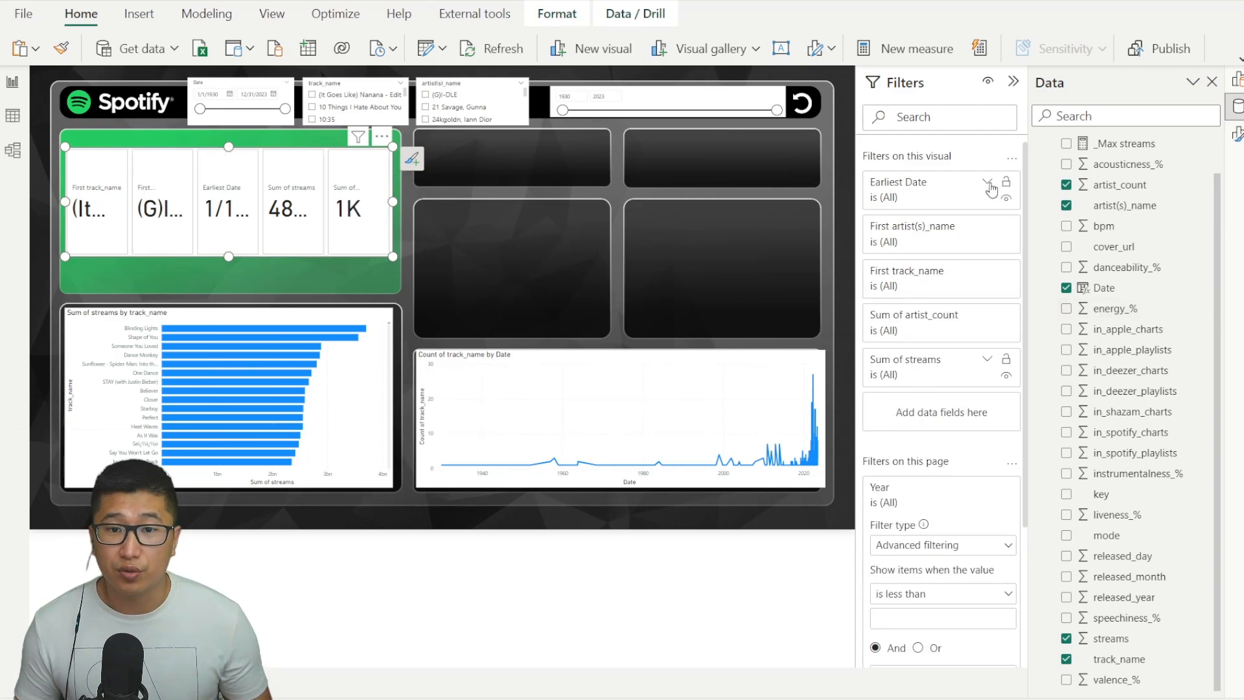
Step: Filter the card on streams with a Top N filter showing the top 1 item by _Max streams
{"action": "left_click_drag", "start_coordinate": [1110, 638], "coordinate": [927, 421]}
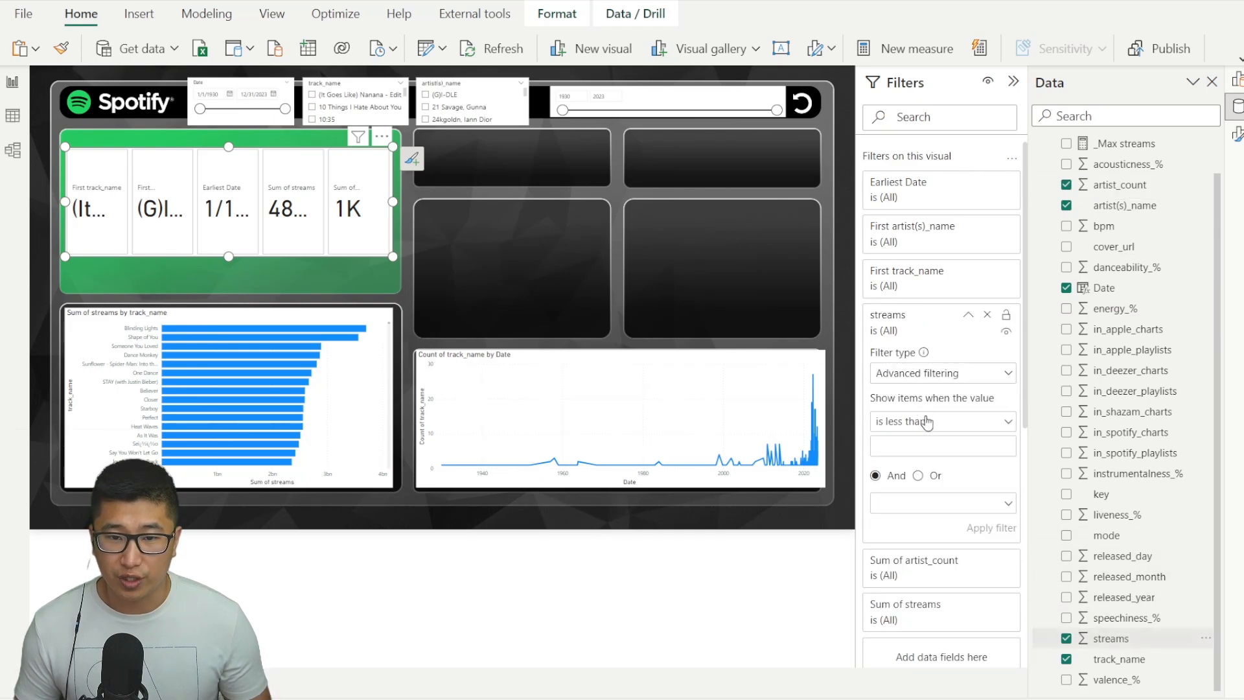
{"action": "left_click", "coordinate": [949, 376]}
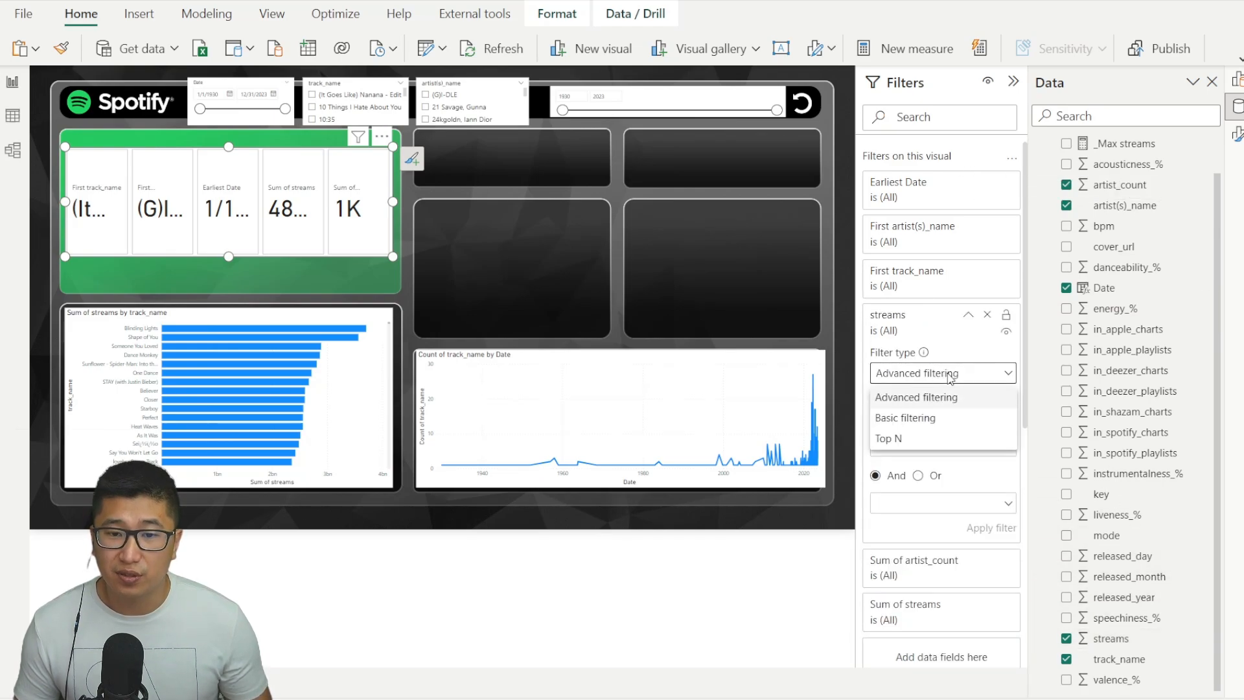
{"action": "left_click", "coordinate": [926, 438]}
{"action": "left_click", "coordinate": [976, 422]}
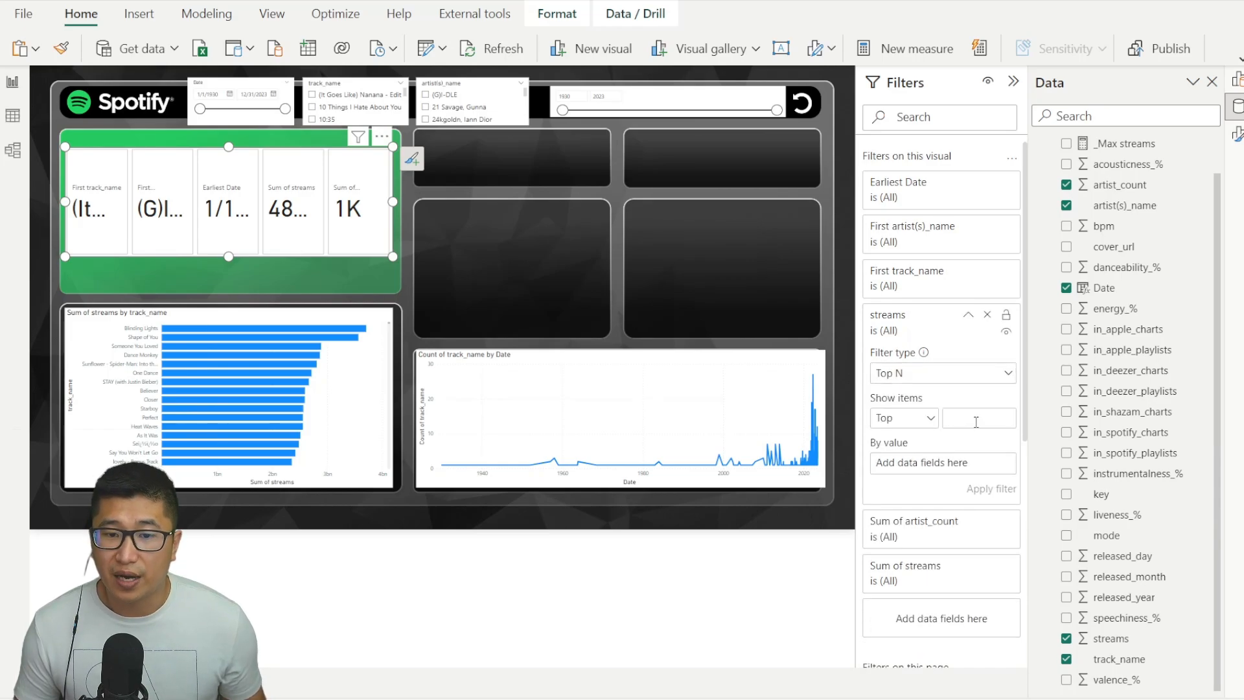
{"action": "type", "text": "1"}
{"action": "scroll", "coordinate": [1150, 353], "scroll_direction": "up", "scroll_amount": 2}
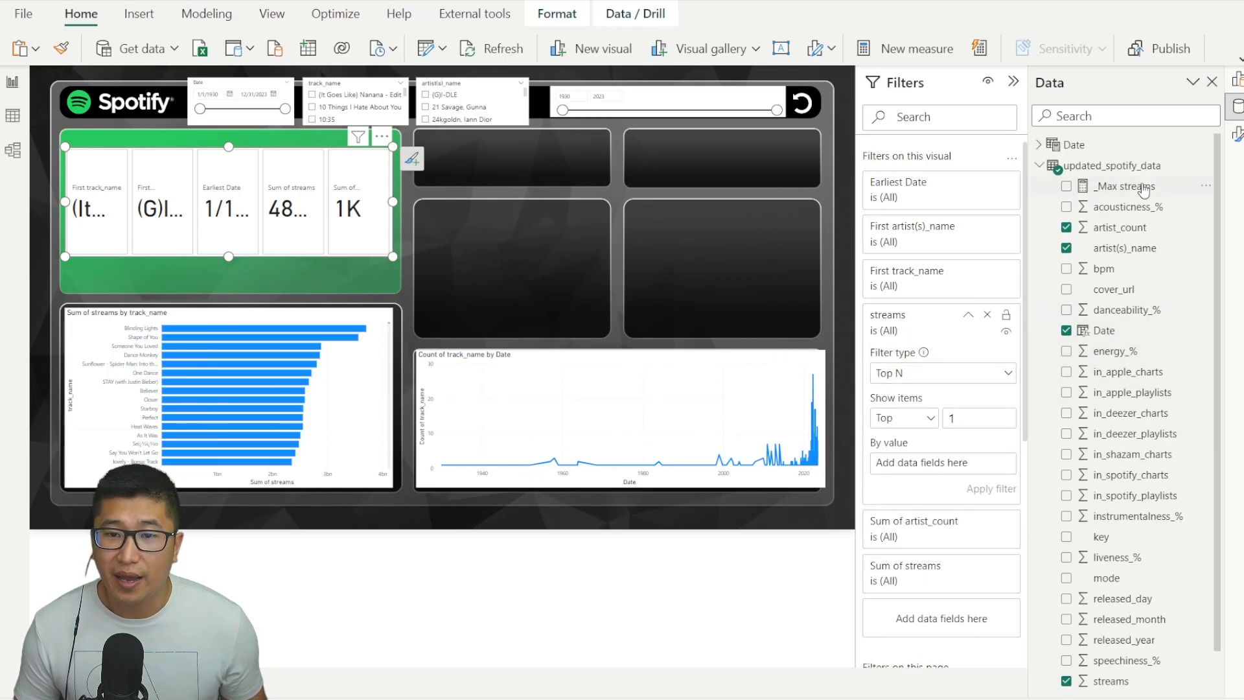
{"action": "left_click_drag", "start_coordinate": [1131, 185], "coordinate": [928, 464]}
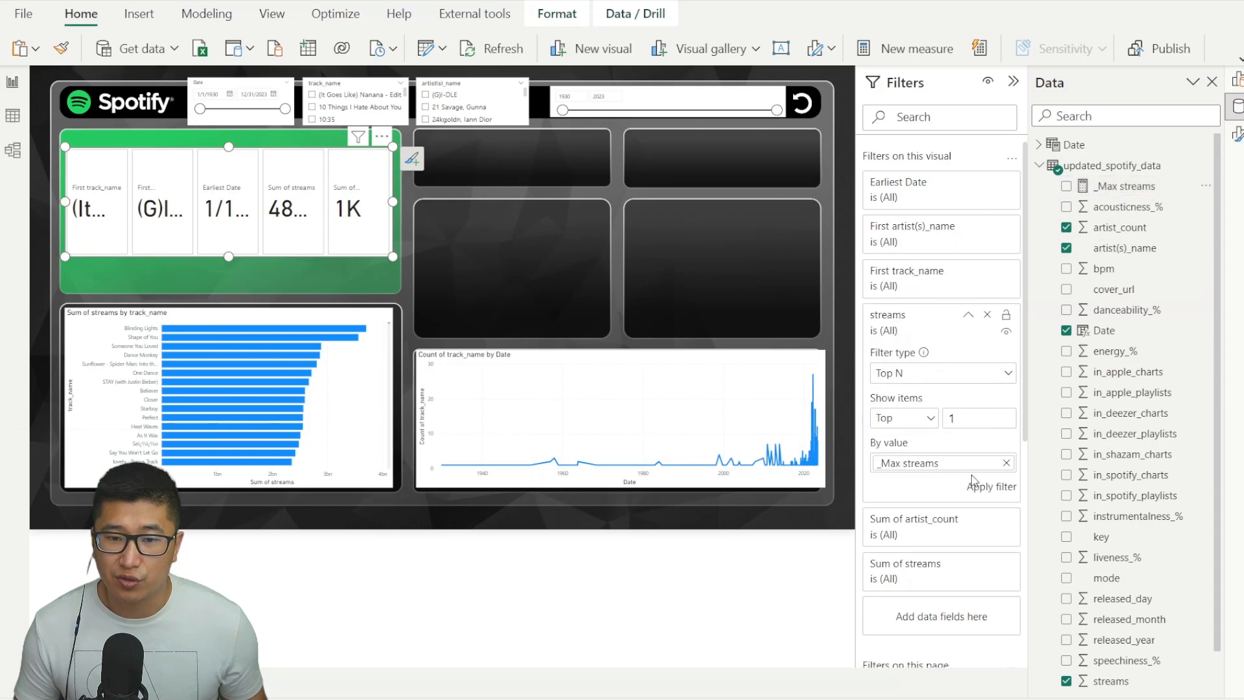
{"action": "left_click", "coordinate": [981, 487]}
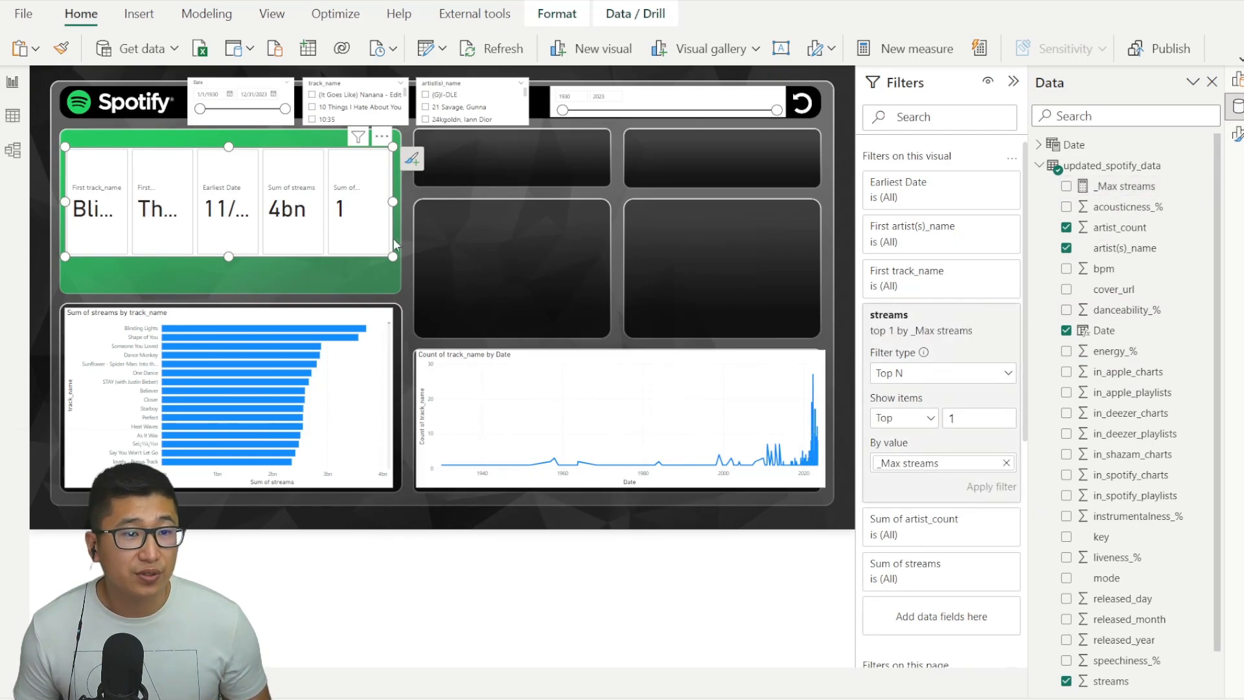
Step: Resize the five-field card within the green tile to leave room for a second row of cards
{"action": "left_click_drag", "start_coordinate": [393, 255], "coordinate": [825, 254]}
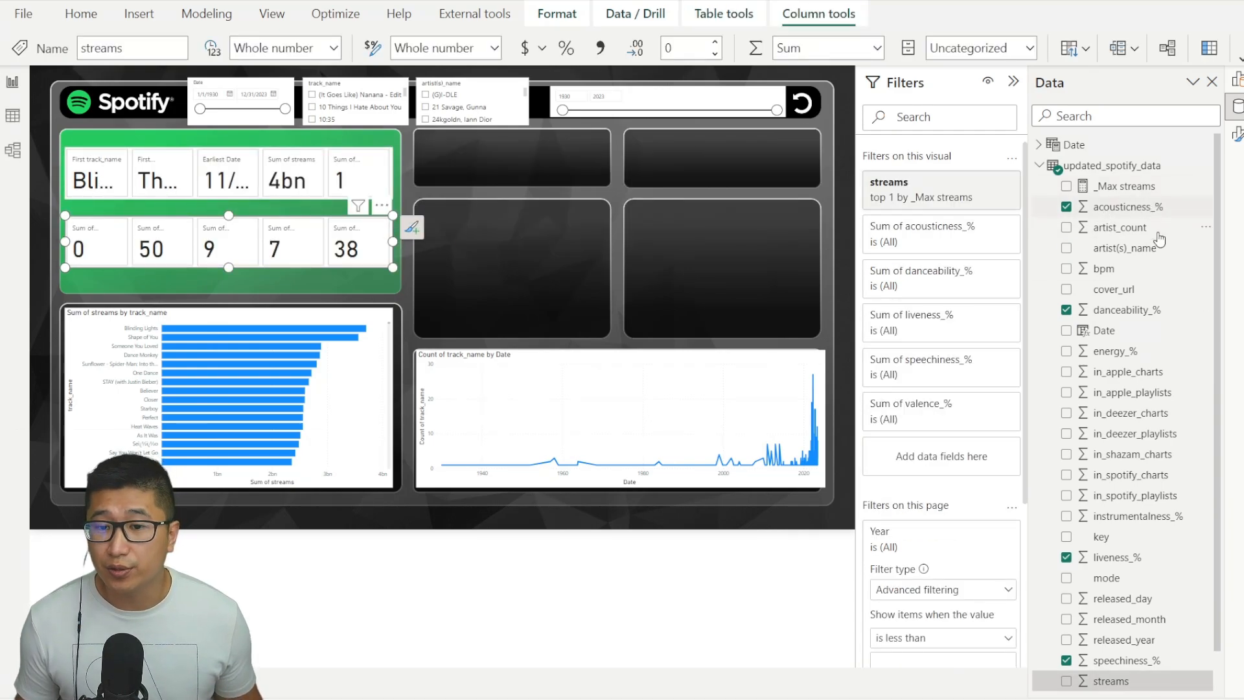
{"action": "scroll", "coordinate": [1156, 260], "scroll_direction": "down", "scroll_amount": 1}
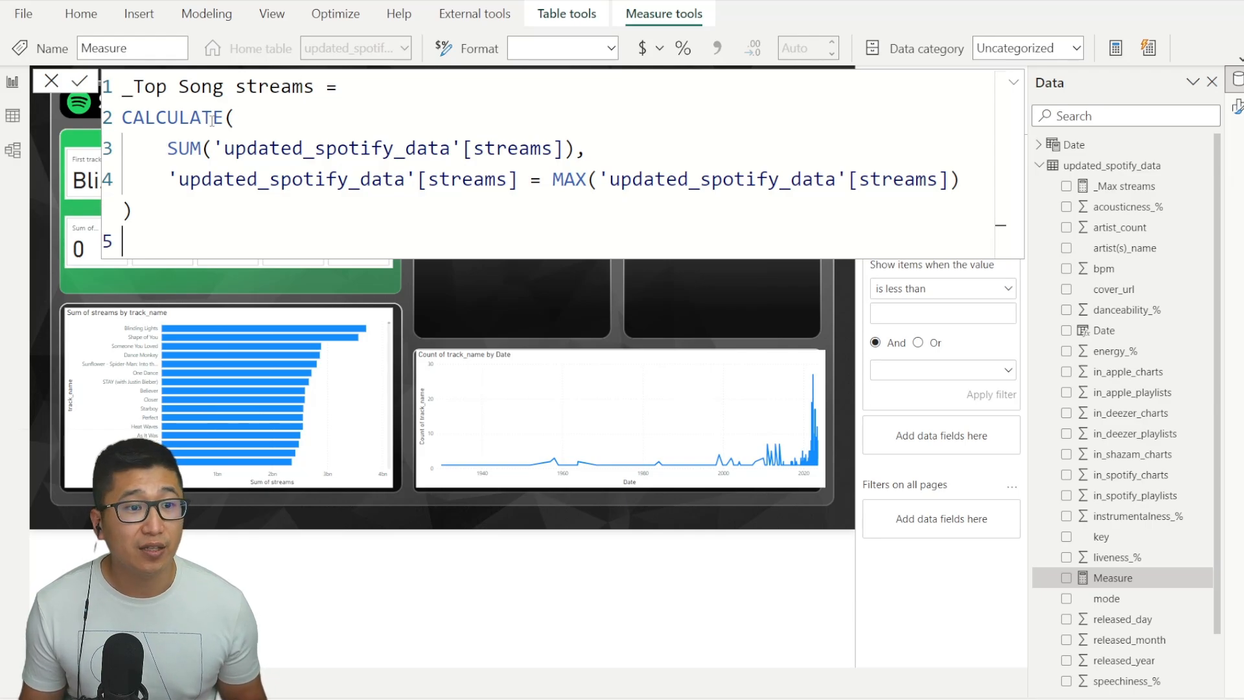
Step: Examine the SUM expression and the maximum-streams condition in the _Top Song streams measure
{"action": "left_click_drag", "start_coordinate": [167, 148], "coordinate": [576, 155]}
{"action": "left_click", "coordinate": [452, 179]}
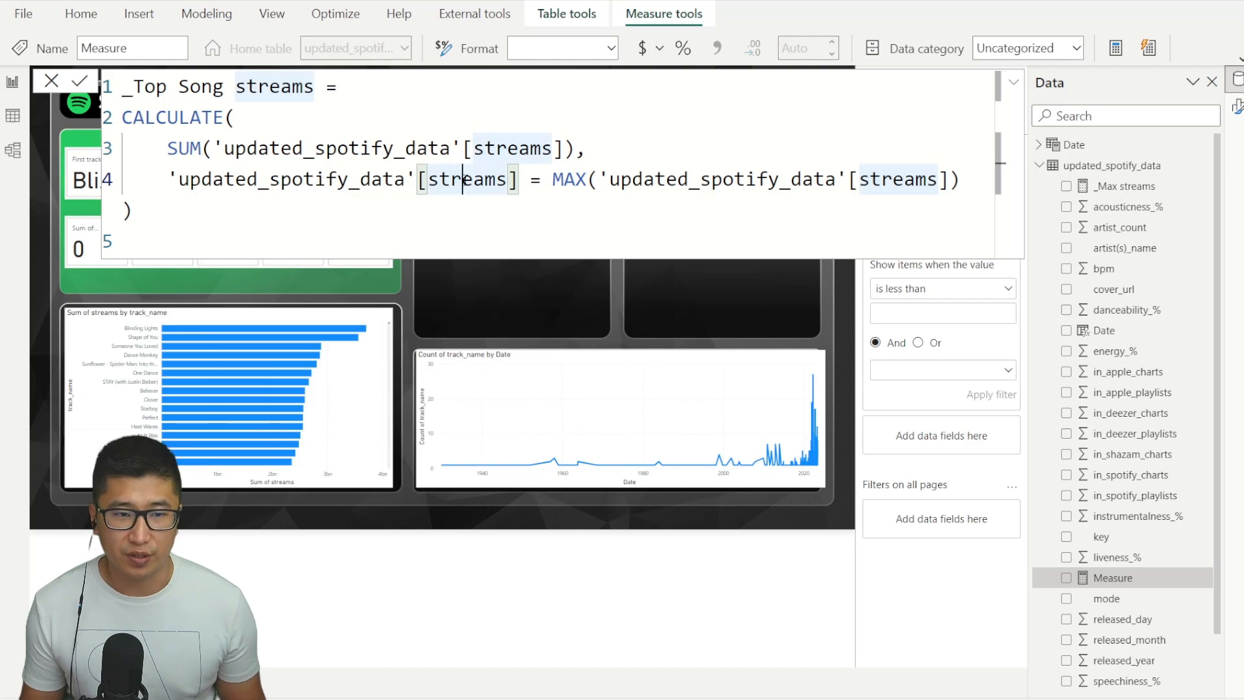
{"action": "double_click", "coordinate": [466, 179]}
{"action": "left_click_drag", "start_coordinate": [542, 179], "coordinate": [936, 179]}
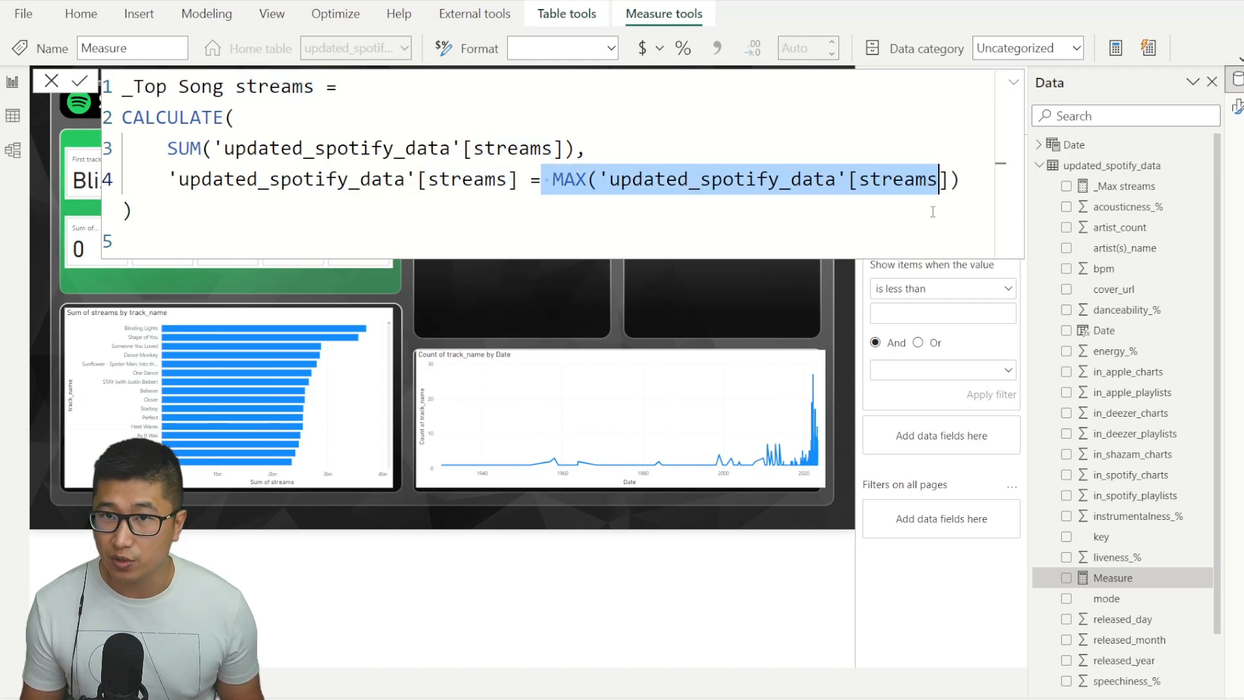
{"action": "left_click", "coordinate": [932, 212]}
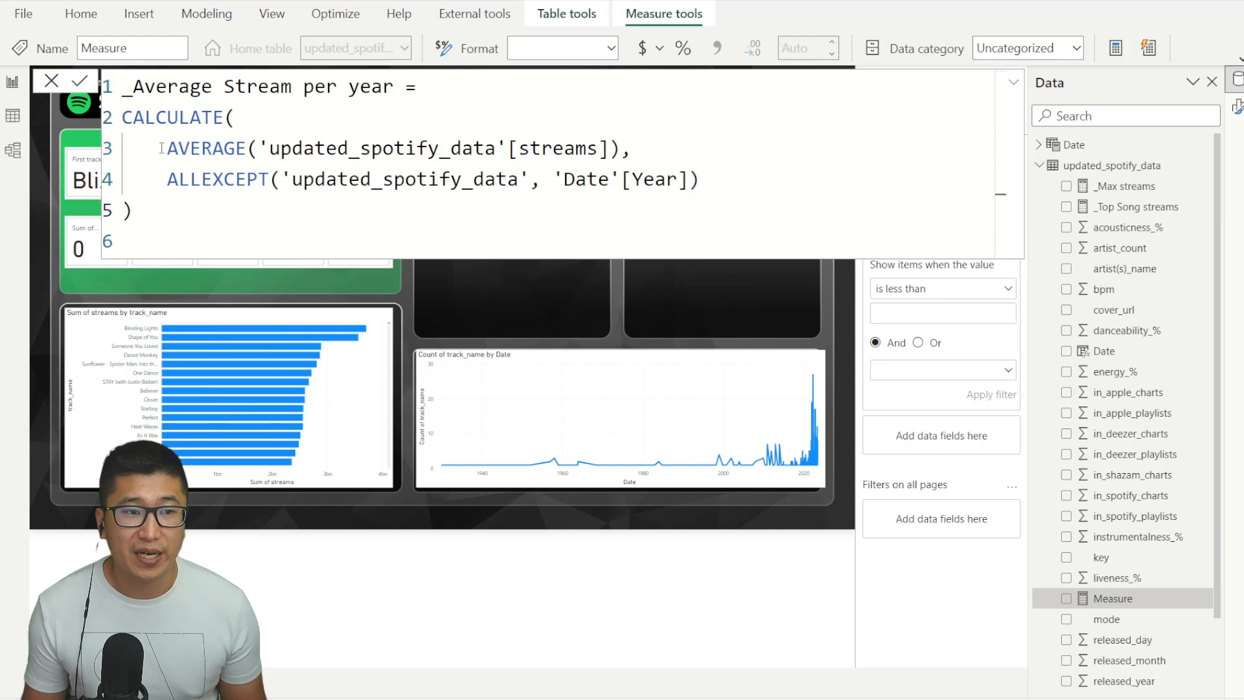
Step: Examine the AVERAGE expression and the ALLEXCEPT year filter in the _Average Stream per year measure
{"action": "left_click_drag", "start_coordinate": [161, 148], "coordinate": [638, 148]}
{"action": "left_click", "coordinate": [673, 142]}
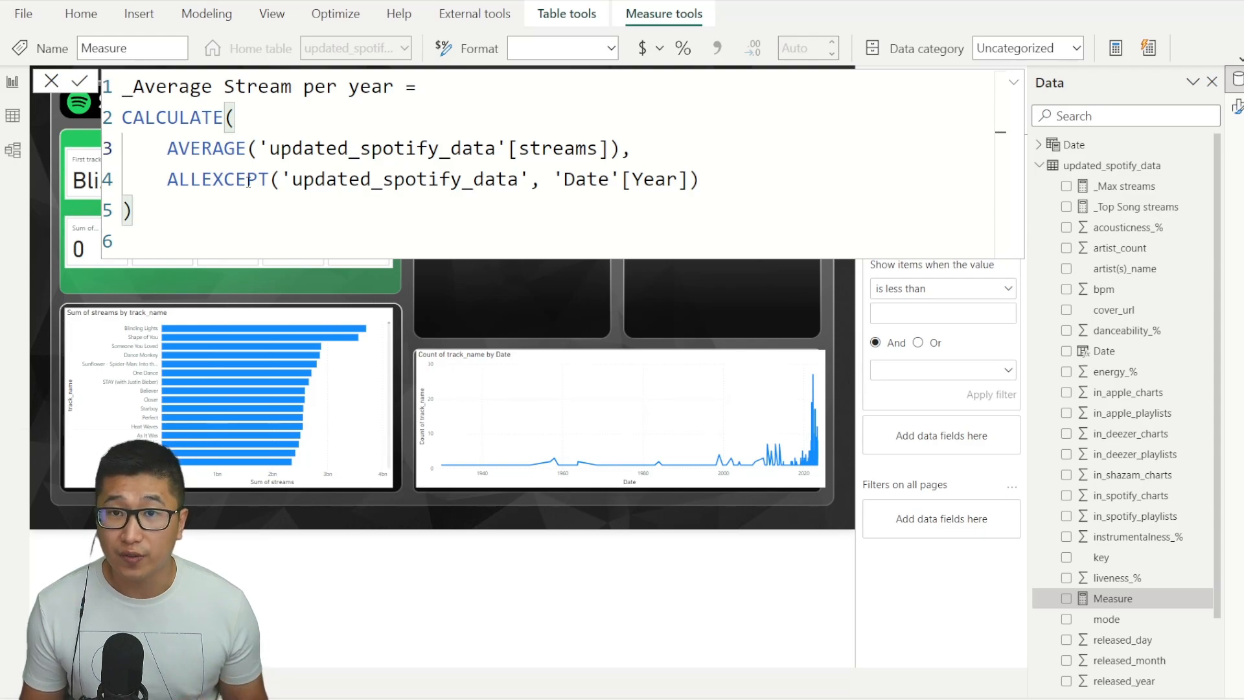
{"action": "left_click_drag", "start_coordinate": [165, 180], "coordinate": [722, 189]}
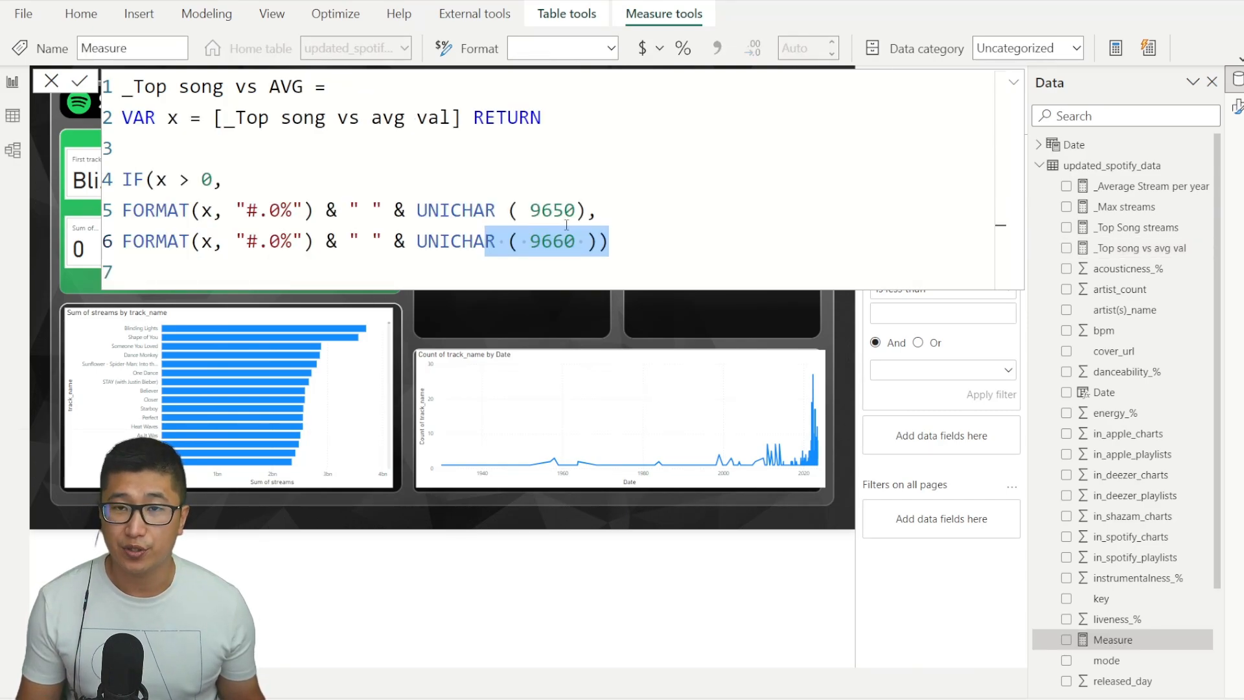
Step: Examine the UNICHAR 9650 and 9660 arrow expressions in the _Top song vs AVG measure
{"action": "left_click_drag", "start_coordinate": [418, 206], "coordinate": [587, 205]}
{"action": "left_click_drag", "start_coordinate": [634, 236], "coordinate": [420, 237]}
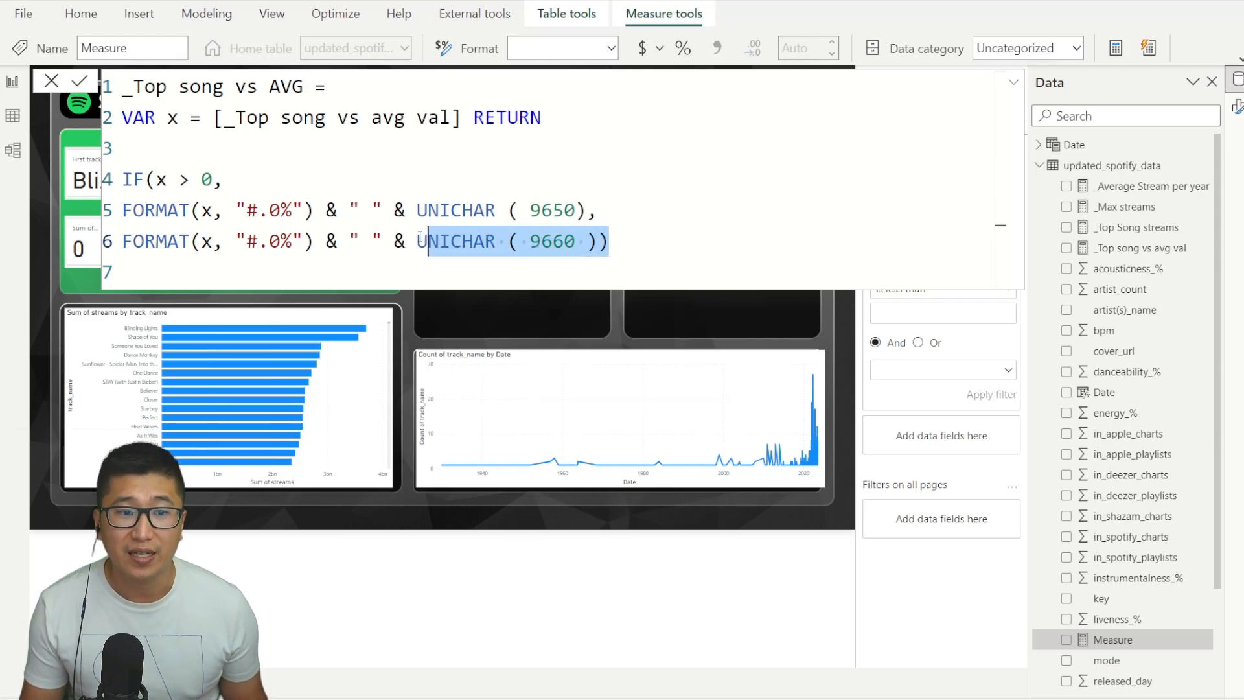
{"action": "left_click", "coordinate": [577, 161]}
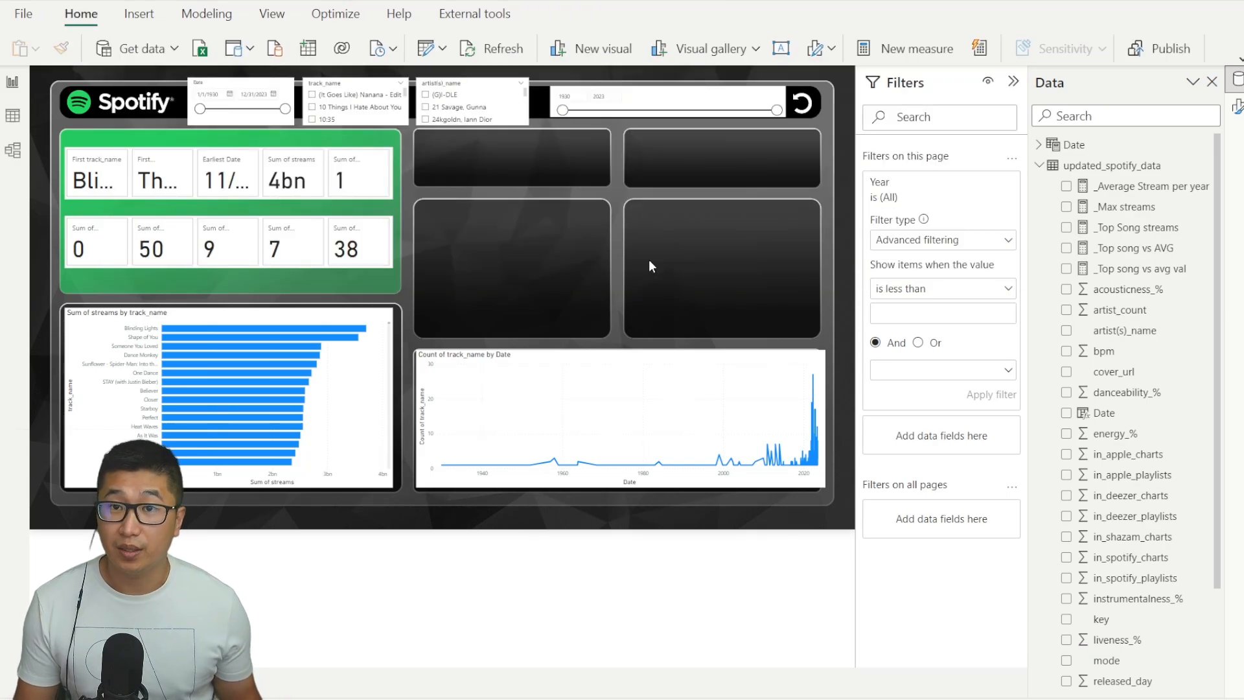
Step: Create a card with the _Average Stream per year measure over the small dark tile beside the green one
{"action": "left_click_drag", "start_coordinate": [1164, 188], "coordinate": [525, 175]}
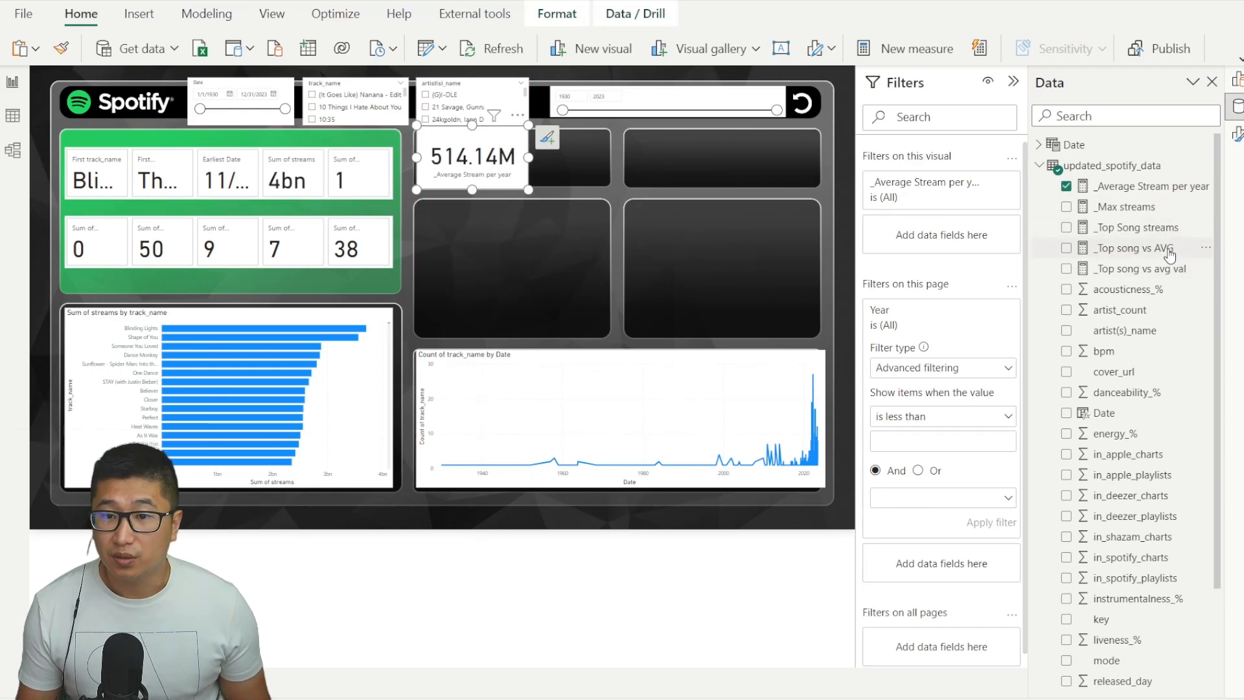
Step: Create a card with the _Top song vs AVG measure beside the average-streams card and narrow it to the remaining tile width
{"action": "left_click_drag", "start_coordinate": [1169, 253], "coordinate": [667, 159]}
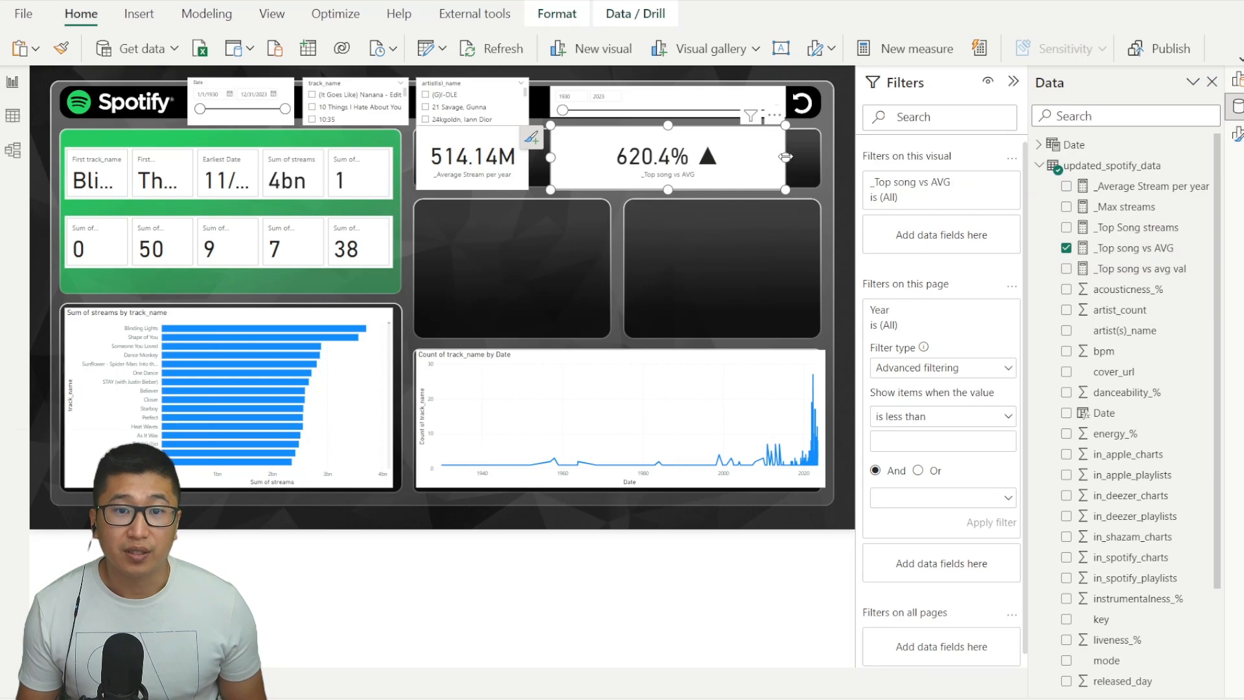
{"action": "left_click_drag", "start_coordinate": [785, 157], "coordinate": [611, 164]}
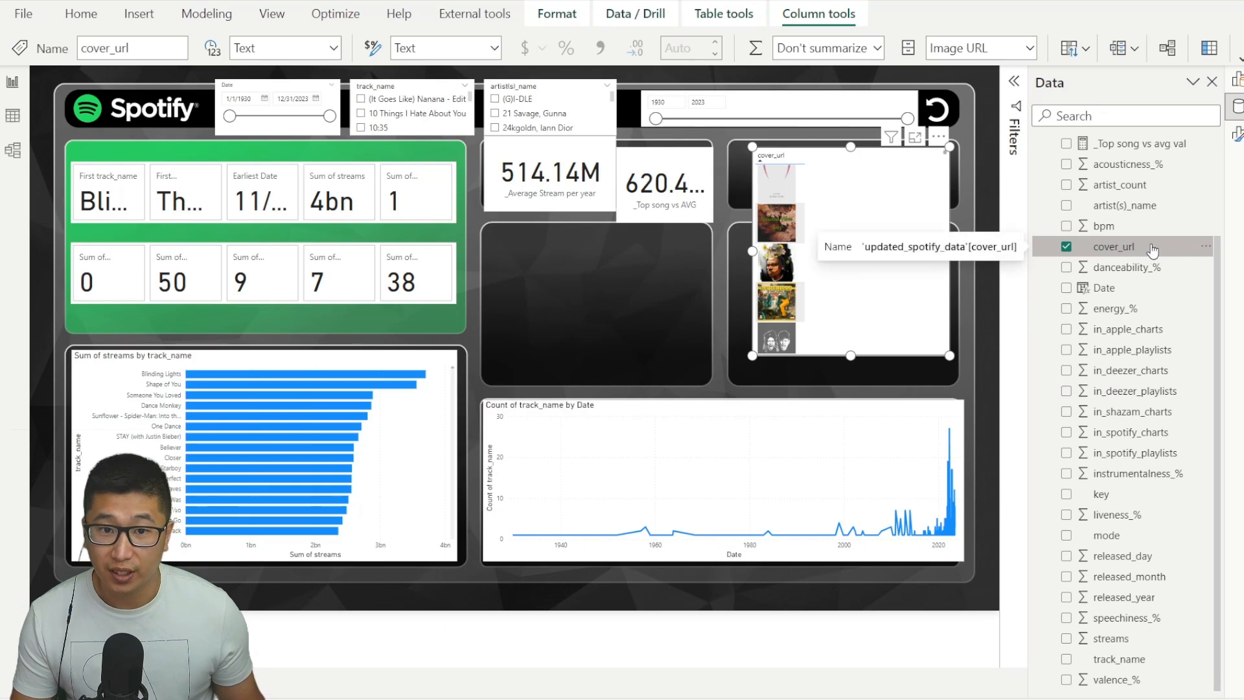
{"action": "scroll", "coordinate": [814, 201], "scroll_direction": "down", "scroll_amount": 10}
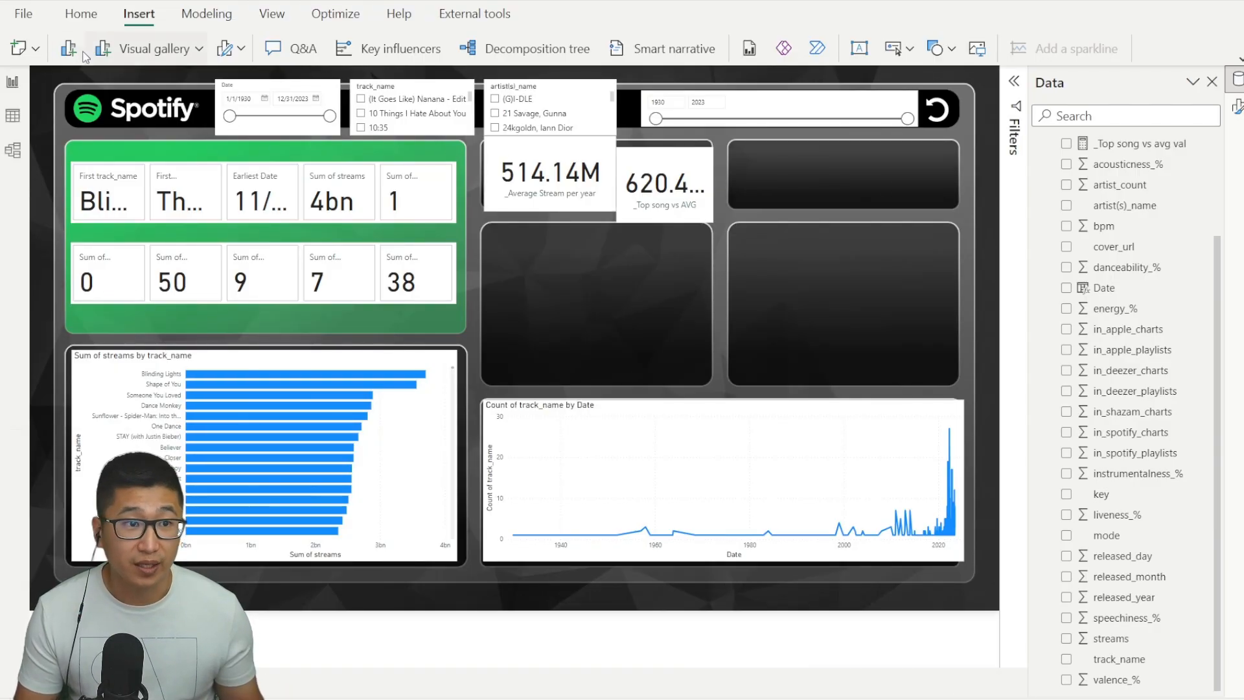
Step: Search the Power BI visuals store for "html" and view the HTML Content visual's details page
{"action": "left_click", "coordinate": [166, 57]}
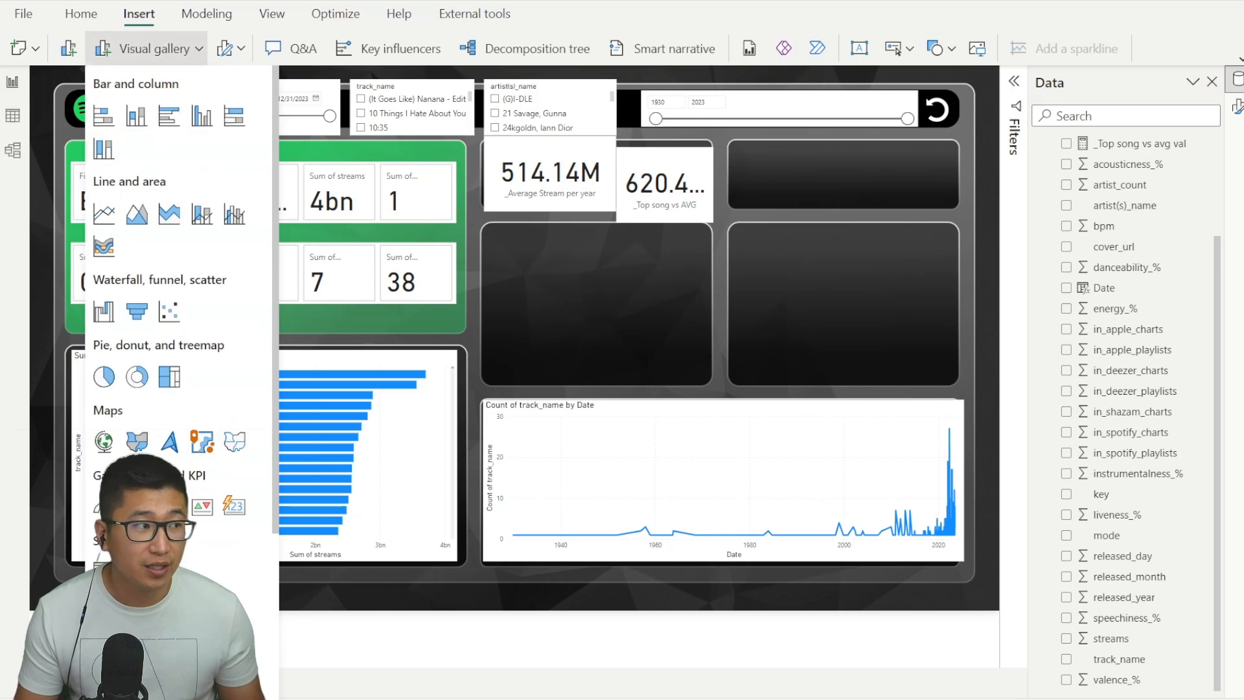
{"action": "scroll", "coordinate": [224, 336], "scroll_direction": "down", "scroll_amount": 4}
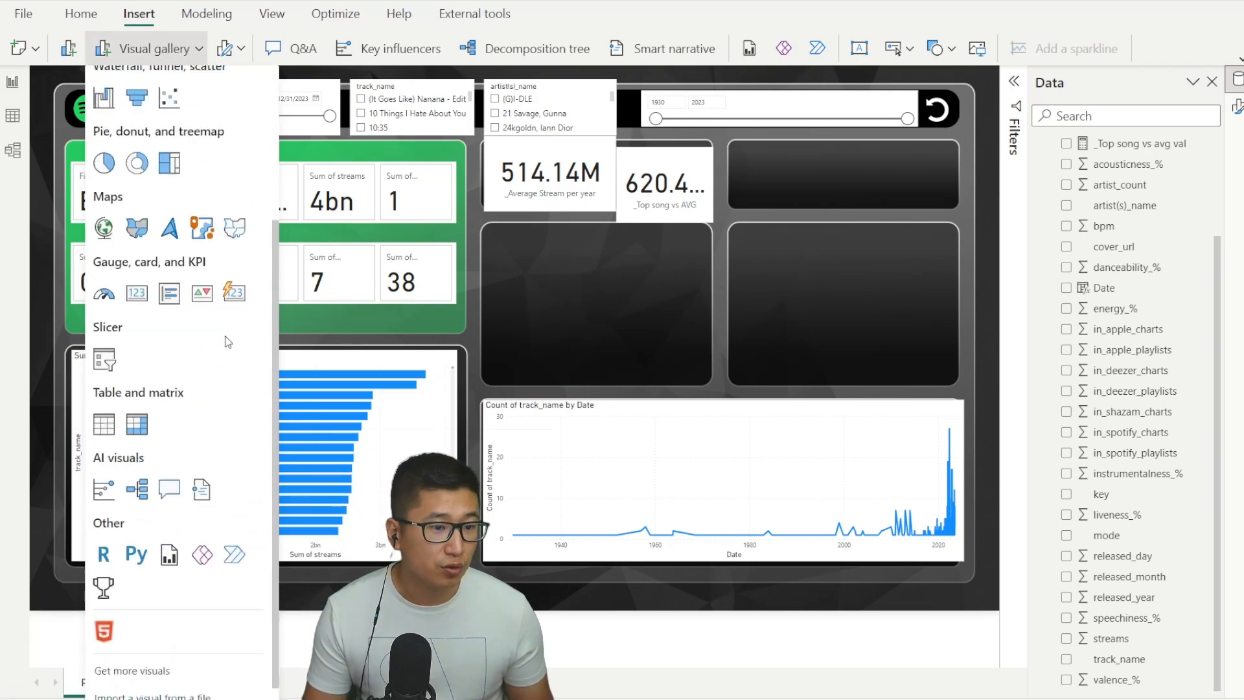
{"action": "left_click", "coordinate": [203, 640]}
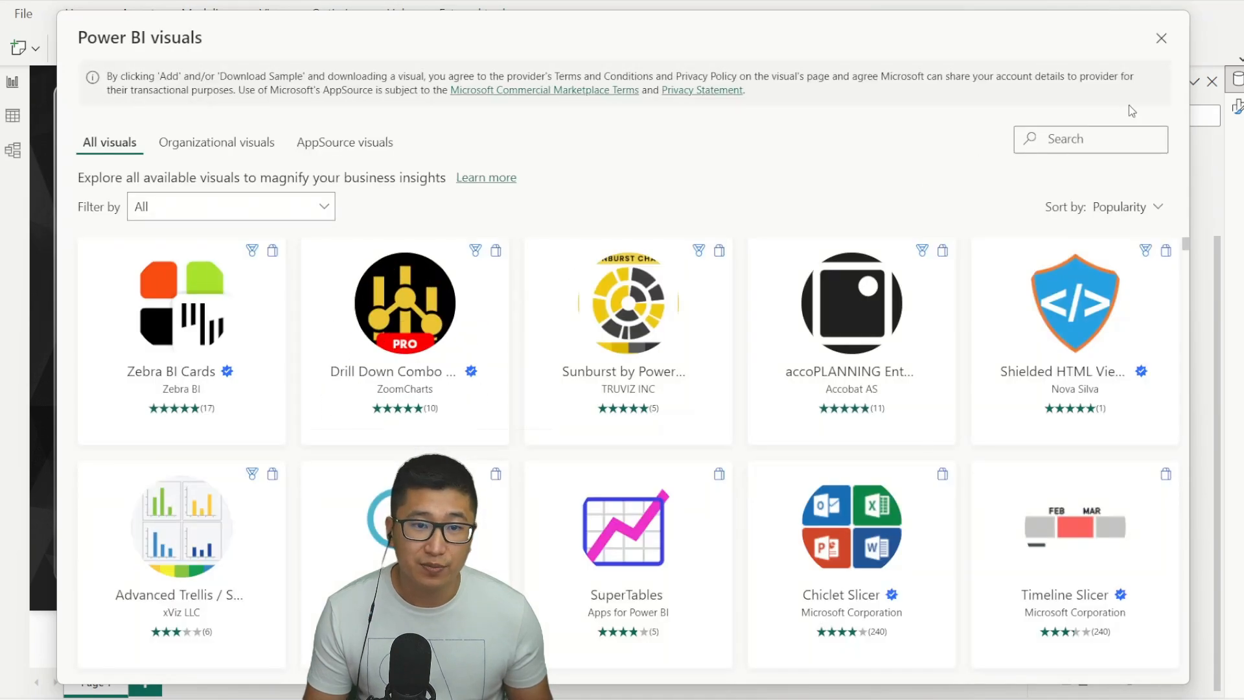
{"action": "left_click", "coordinate": [1105, 135]}
{"action": "type", "text": "html"}
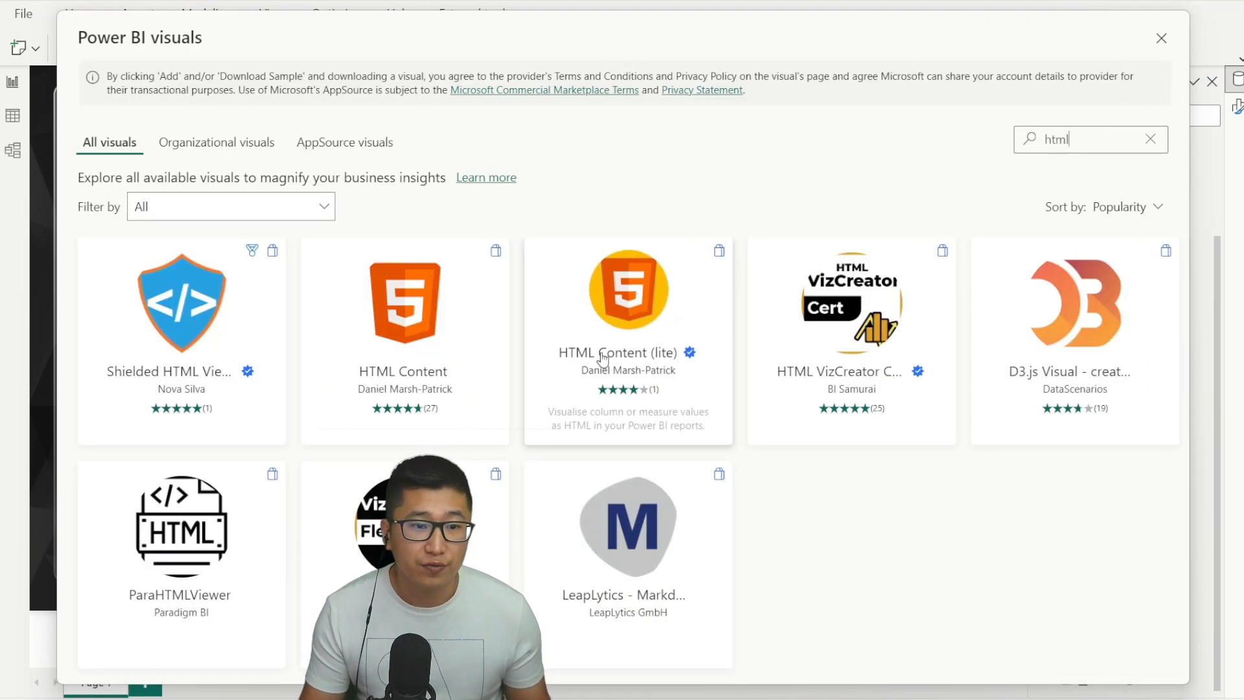
{"action": "left_click", "coordinate": [473, 333]}
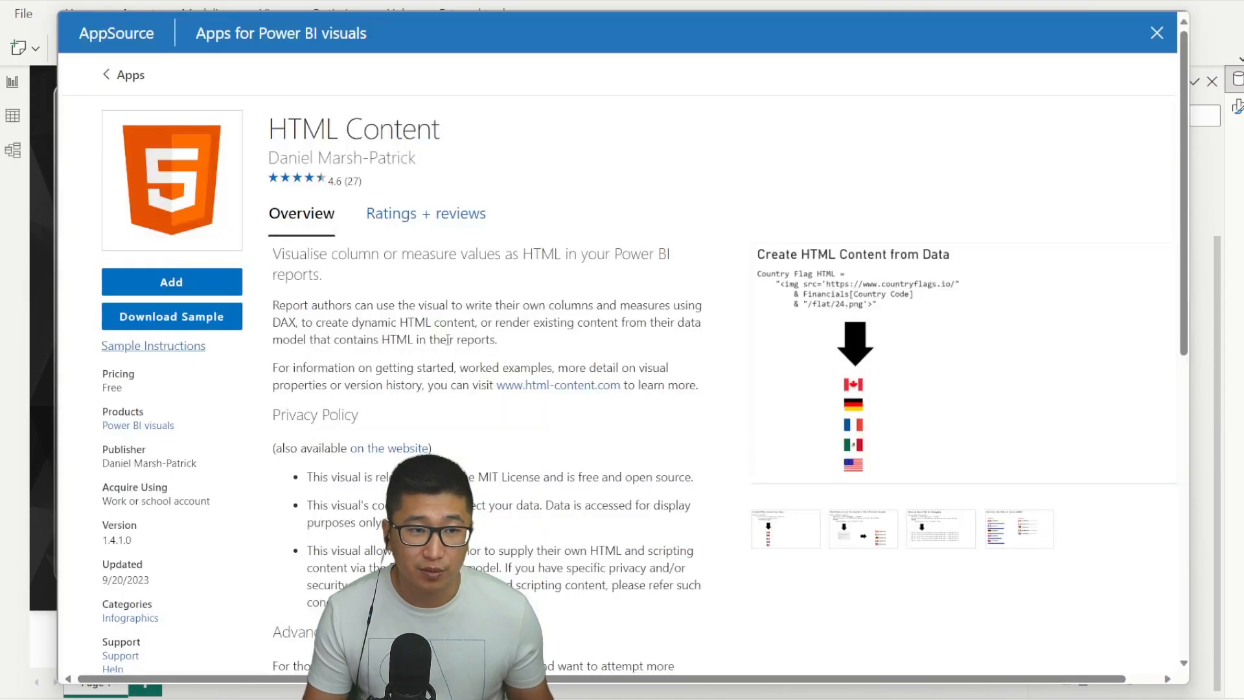
{"action": "left_click", "coordinate": [1156, 34]}
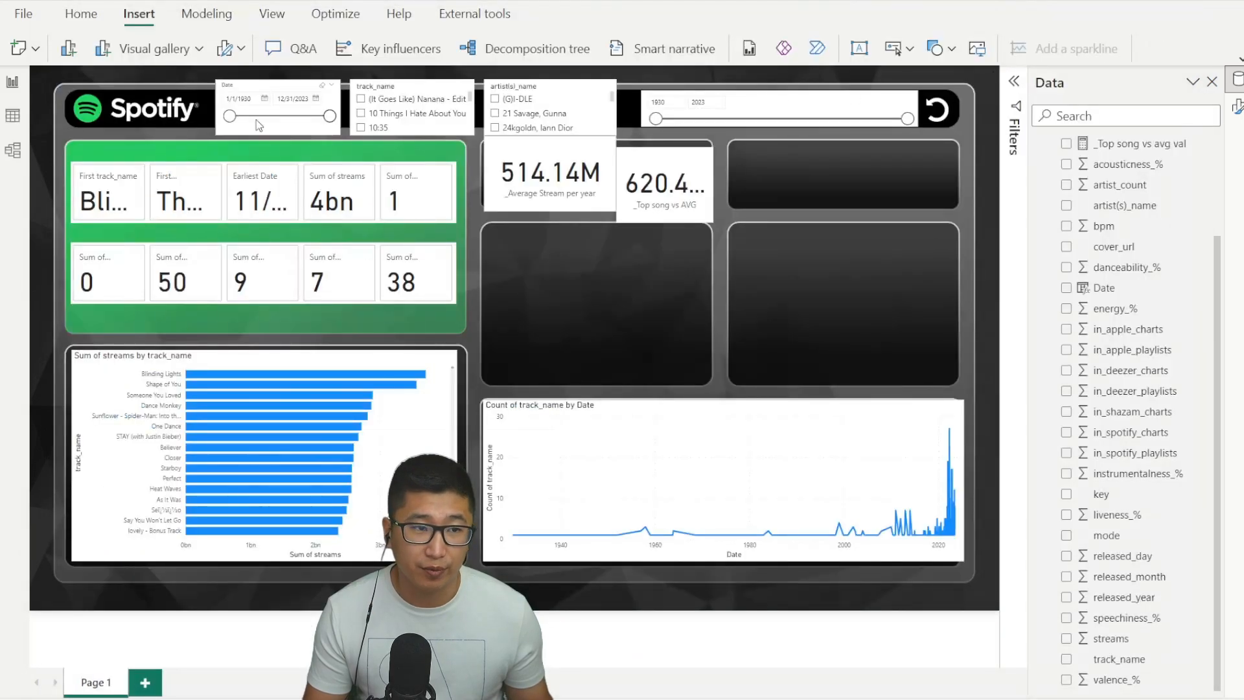
Step: Insert an HTML Content visual and position it beside the _Top song vs AVG card
{"action": "left_click", "coordinate": [153, 49]}
{"action": "scroll", "coordinate": [136, 609], "scroll_direction": "down", "scroll_amount": 3}
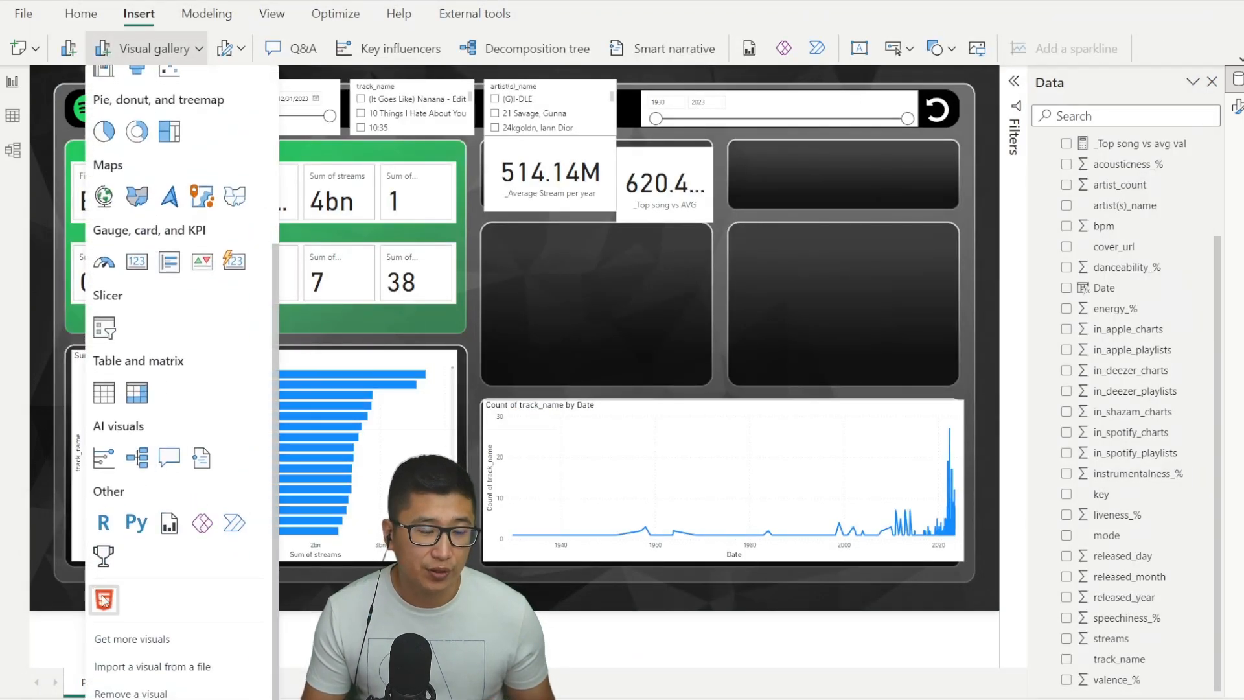
{"action": "left_click", "coordinate": [103, 599]}
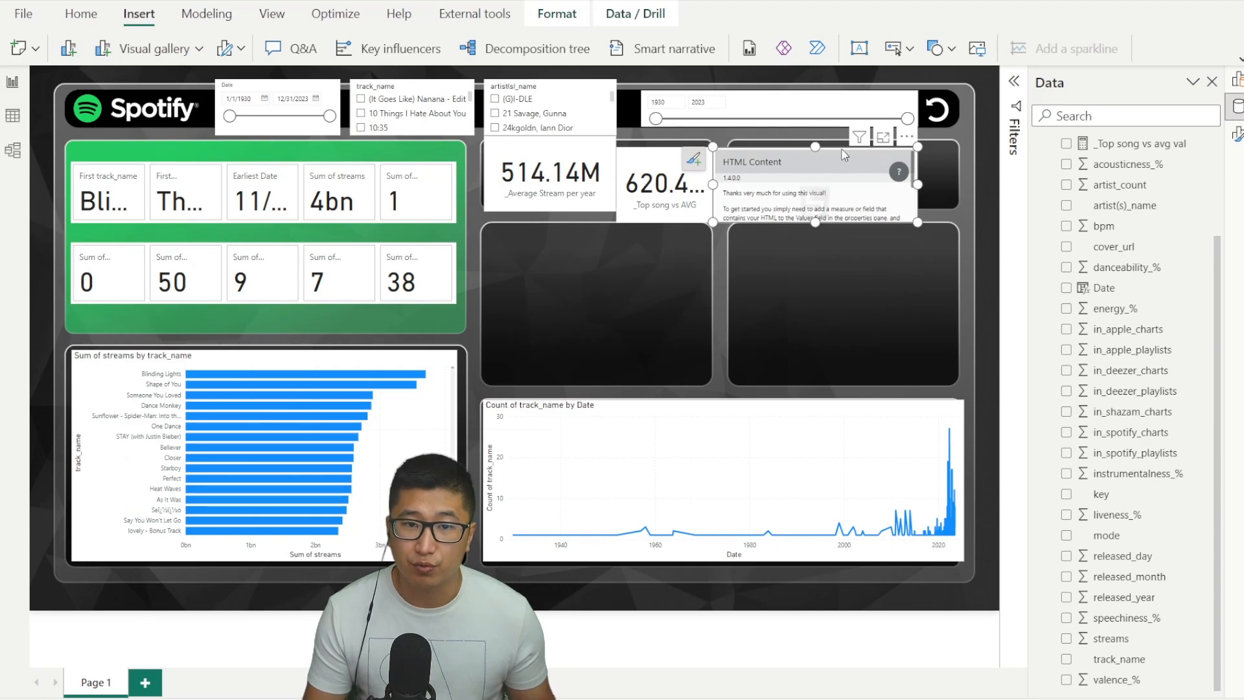
{"action": "left_click_drag", "start_coordinate": [854, 154], "coordinate": [875, 149]}
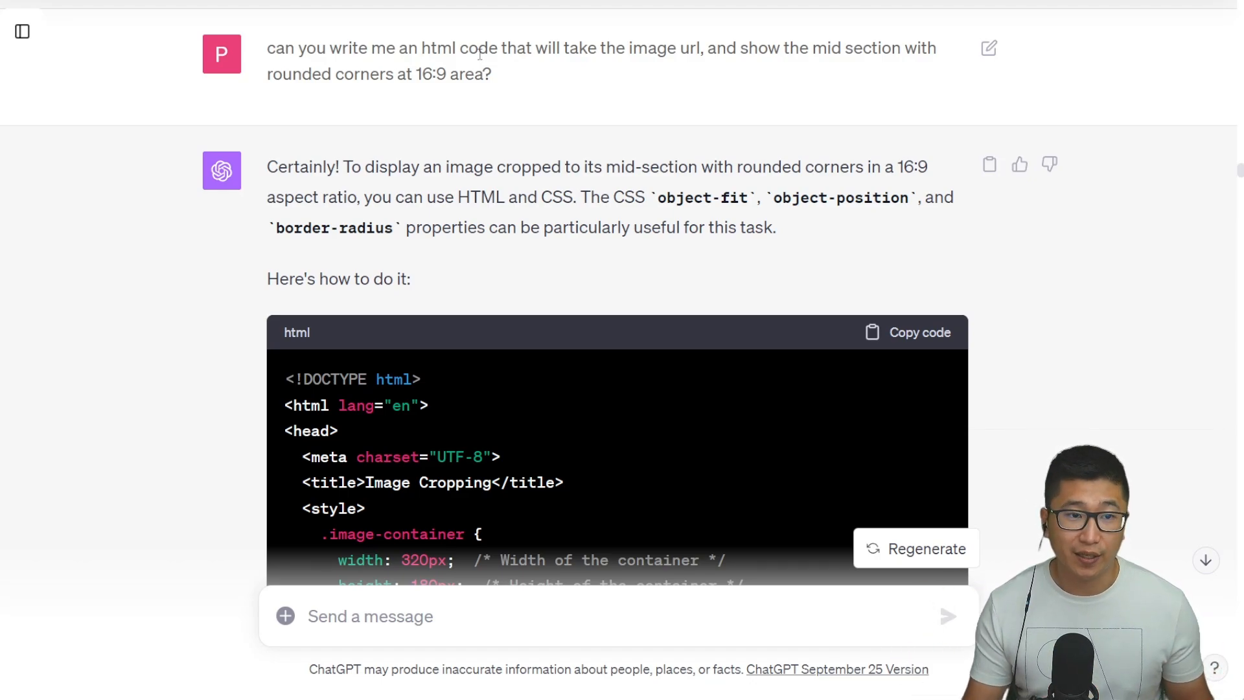
Step: Switch to the text editor, replace all double quotes with single quotes within the HTML image-cropping code, and copy the code block
{"action": "scroll", "coordinate": [872, 190], "scroll_direction": "down", "scroll_amount": 4}
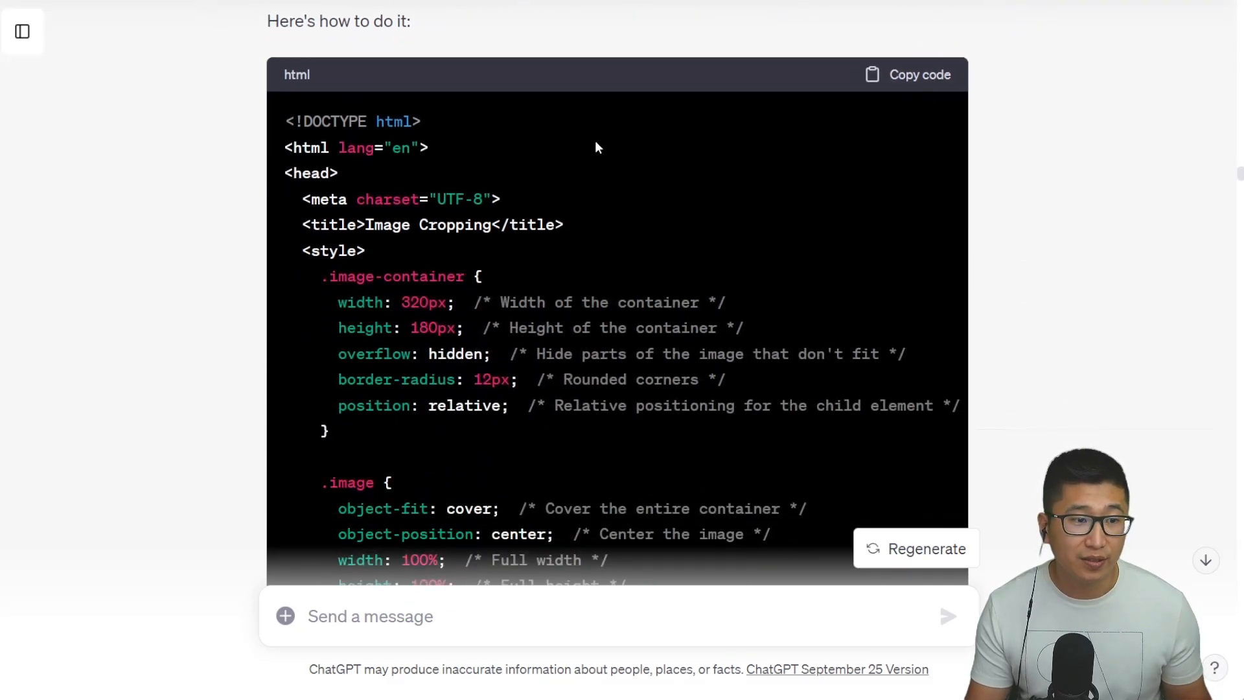
{"action": "key", "text": "alt+Tab"}
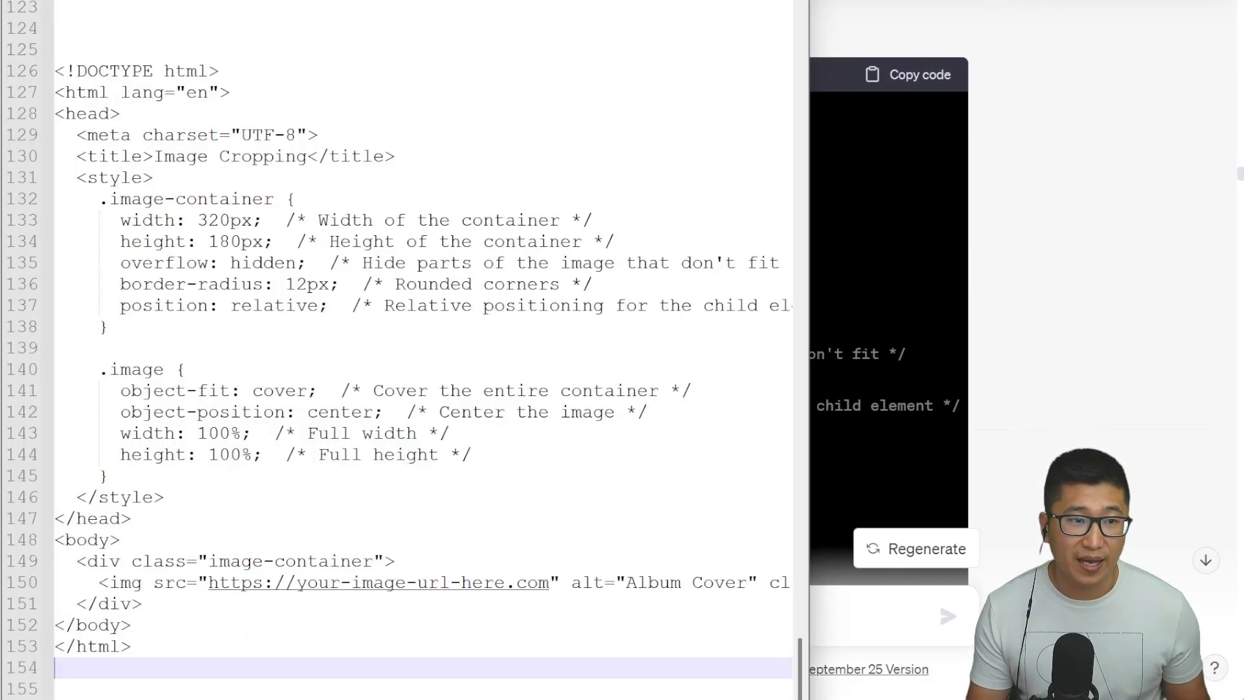
{"action": "left_click", "coordinate": [237, 637]}
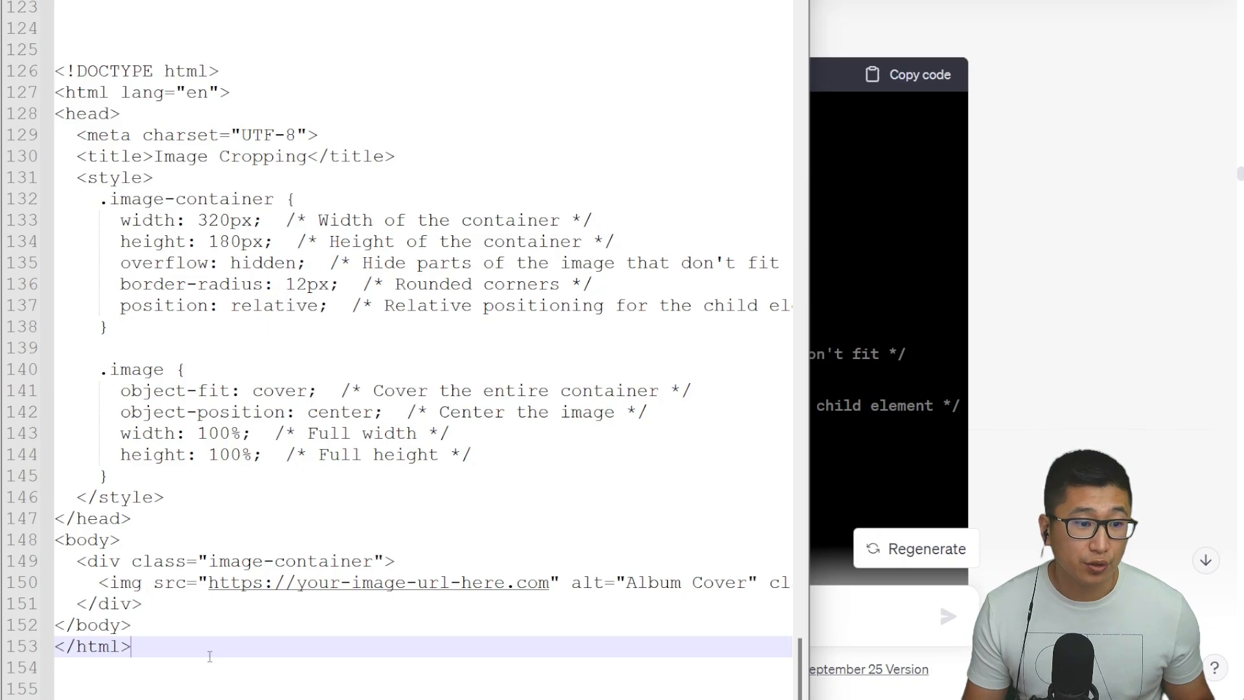
{"action": "left_click_drag", "start_coordinate": [209, 656], "coordinate": [26, 81]}
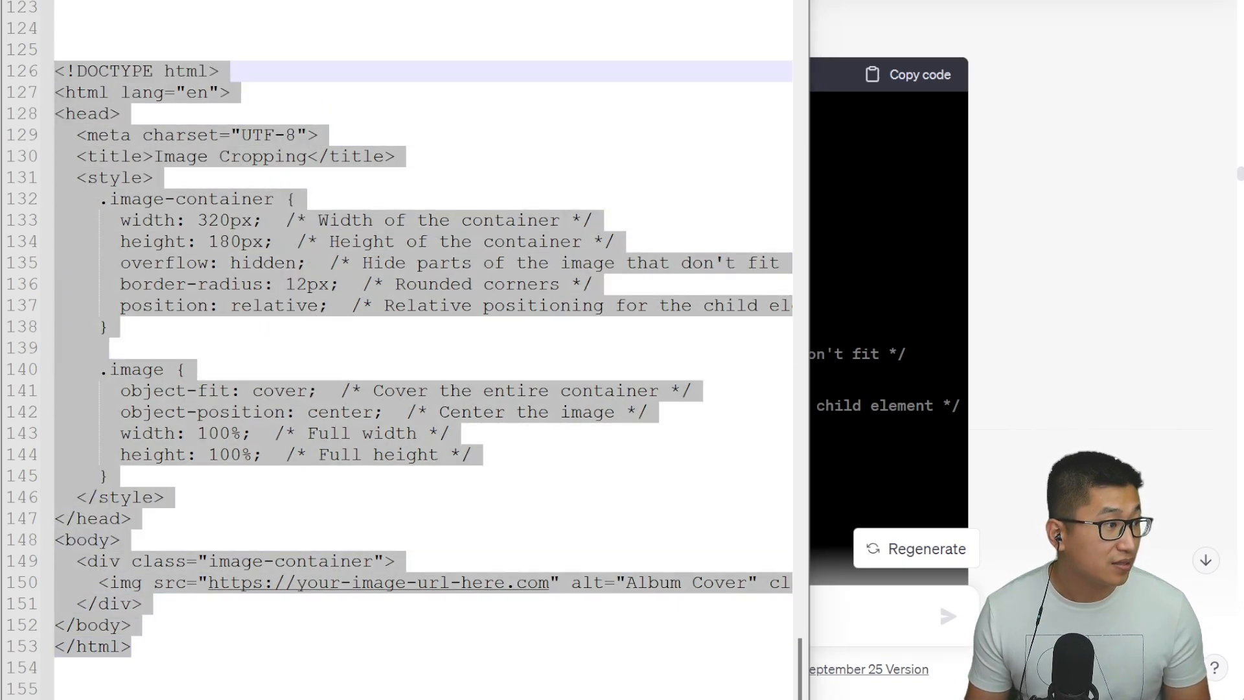
{"action": "key", "text": "ctrl+h"}
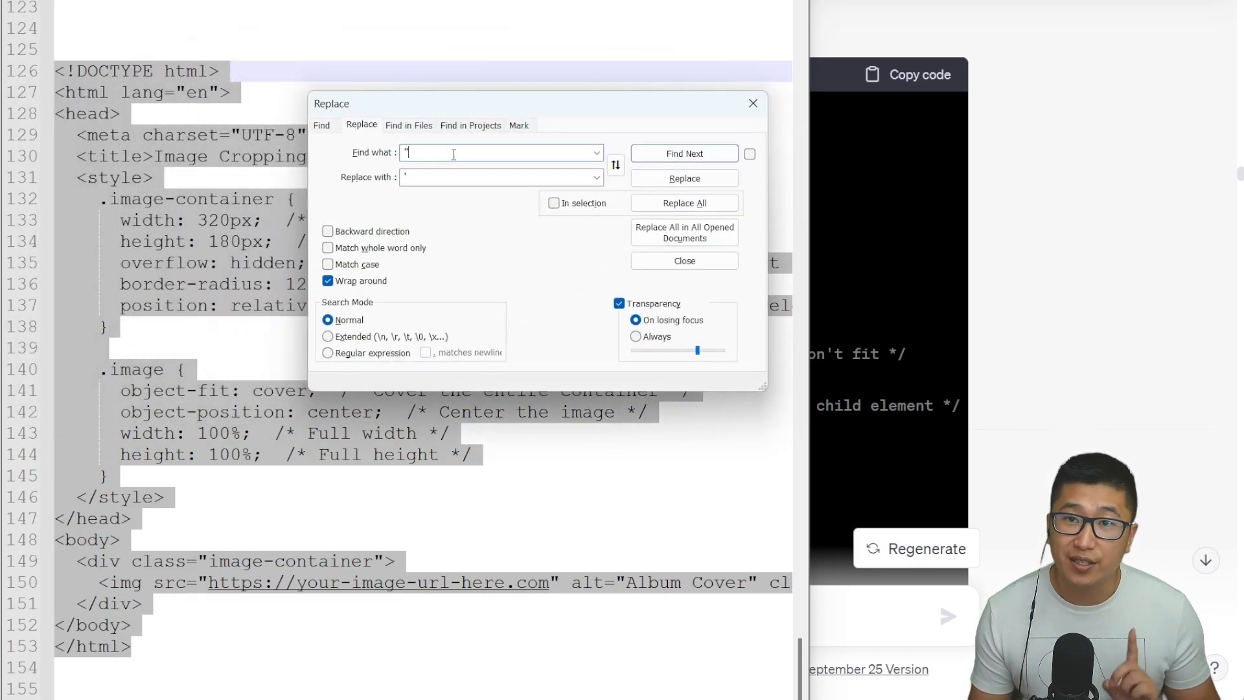
{"action": "double_click", "coordinate": [408, 153]}
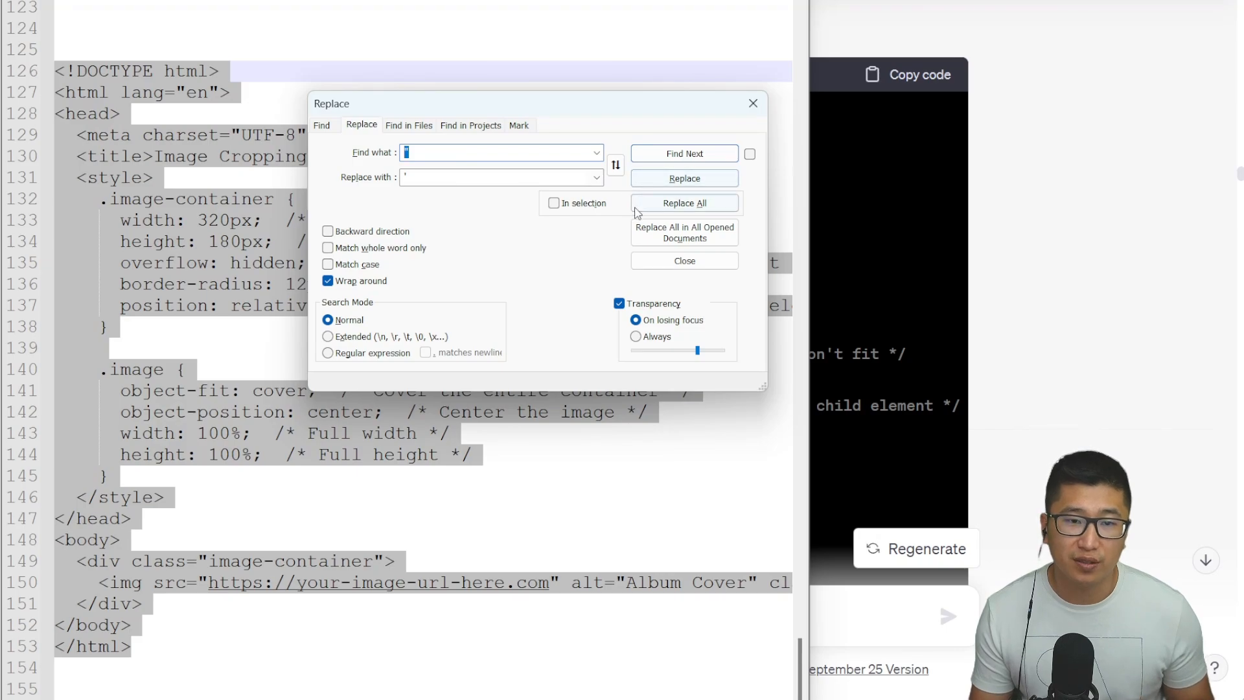
{"action": "left_click", "coordinate": [553, 203]}
{"action": "left_click", "coordinate": [684, 203]}
{"action": "left_click", "coordinate": [752, 112]}
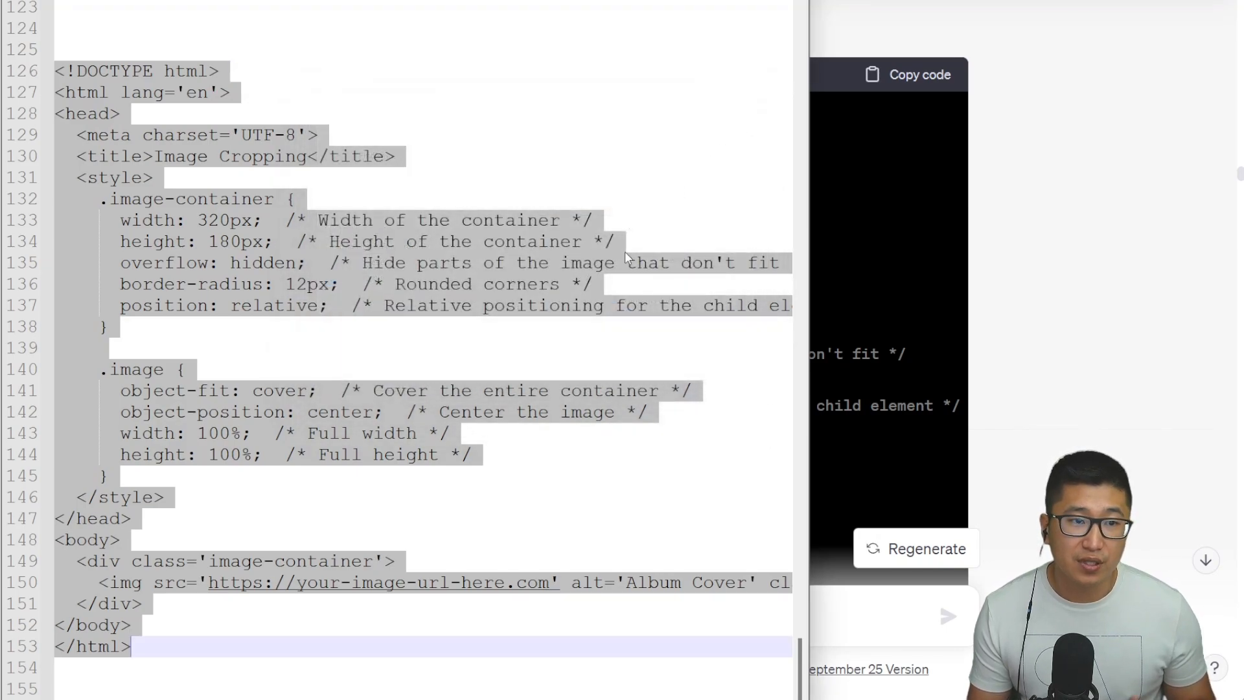
{"action": "left_click", "coordinate": [624, 250]}
{"action": "left_click_drag", "start_coordinate": [149, 646], "coordinate": [63, 55]}
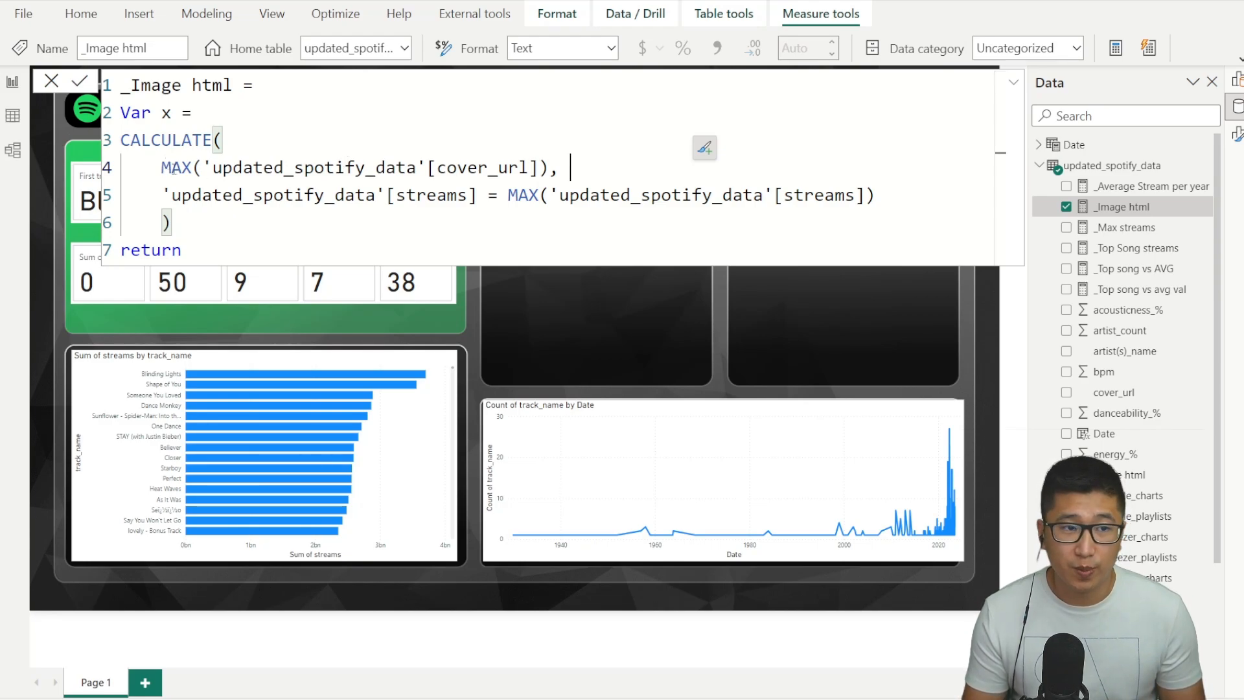
Step: Examine the MAX cover_url expression and the maximum-streams condition in the _Image html measure
{"action": "left_click_drag", "start_coordinate": [171, 168], "coordinate": [427, 172]}
{"action": "left_click", "coordinate": [543, 187]}
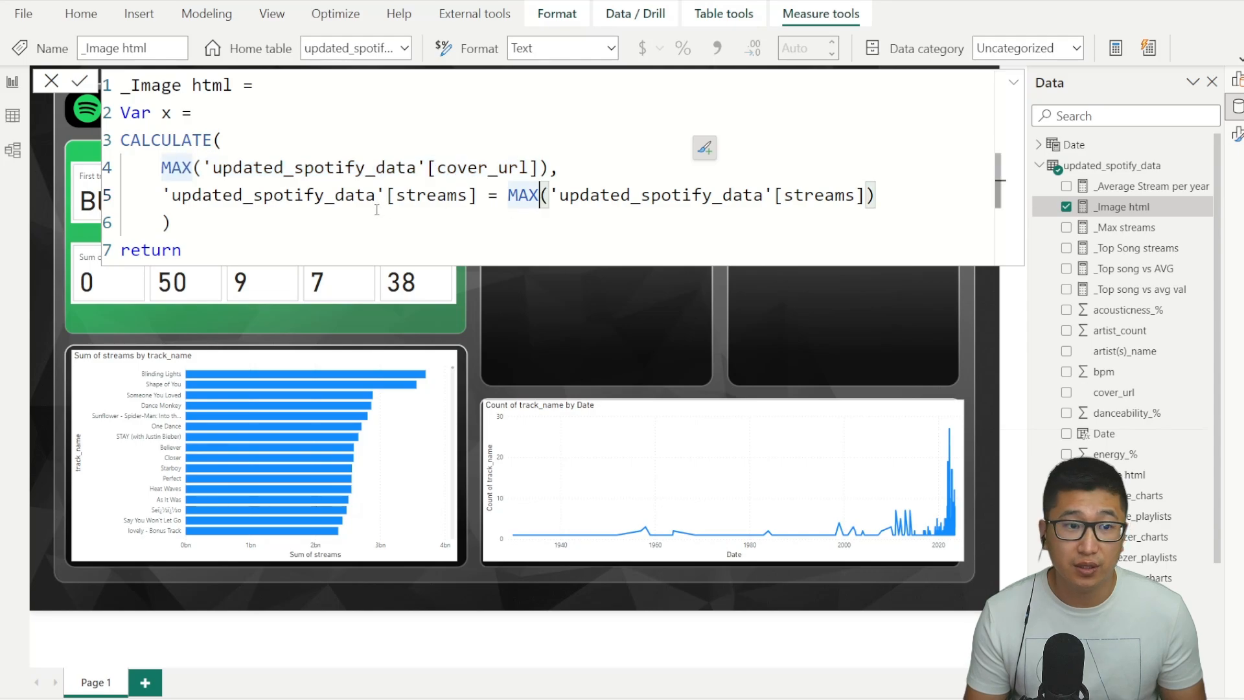
{"action": "left_click_drag", "start_coordinate": [176, 201], "coordinate": [881, 213]}
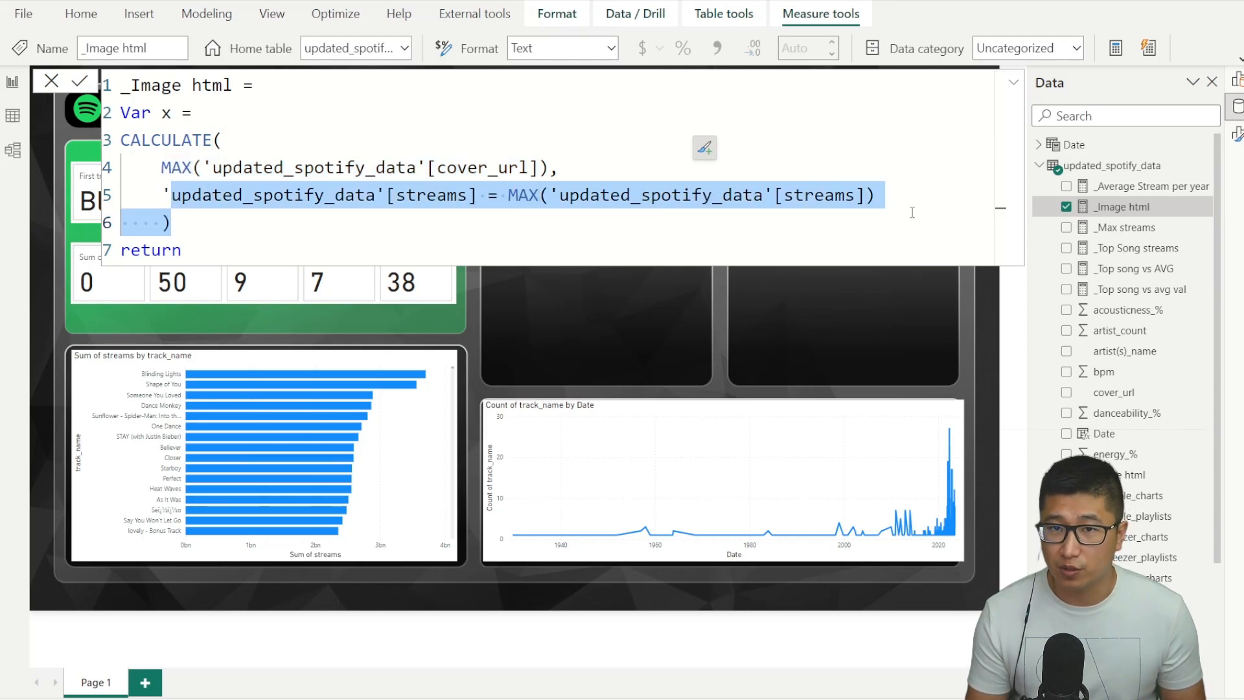
Step: Paste the HTML image-cropping code after return in the _Image html measure, enclosed in double quotation marks
{"action": "left_click", "coordinate": [838, 247]}
{"action": "key", "text": "Return"}
{"action": "key", "text": "Return"}
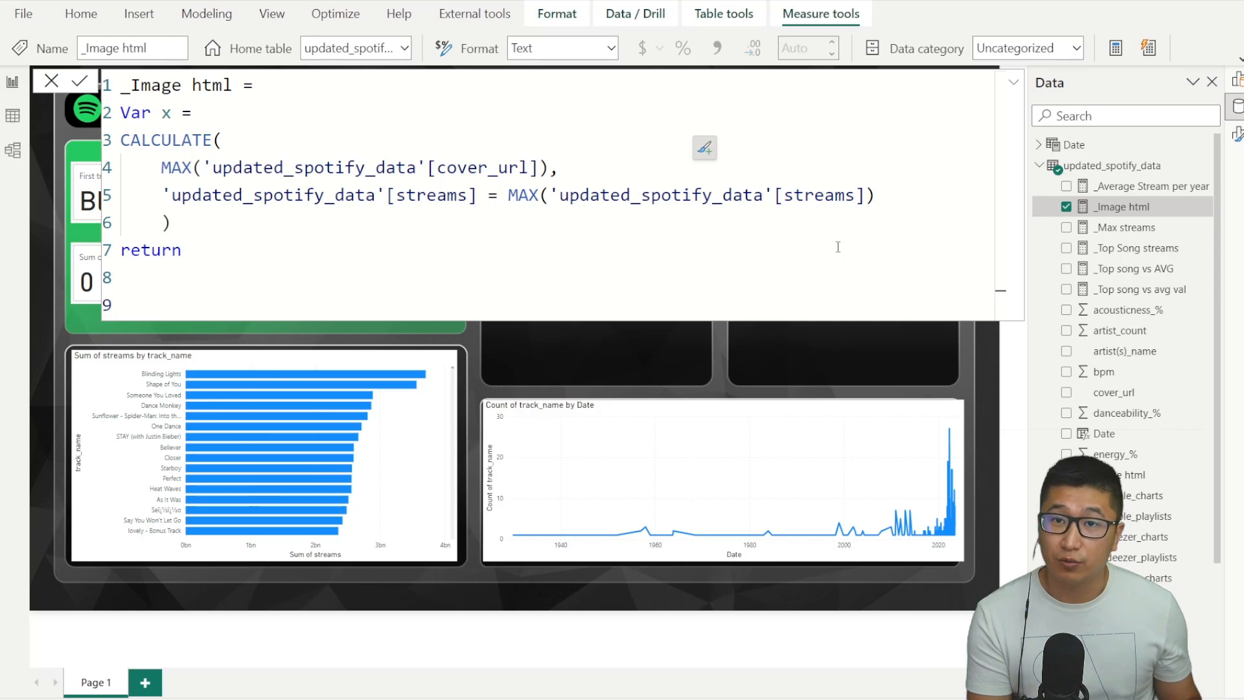
{"action": "type", "text": "\""}
{"action": "key", "text": "Return"}
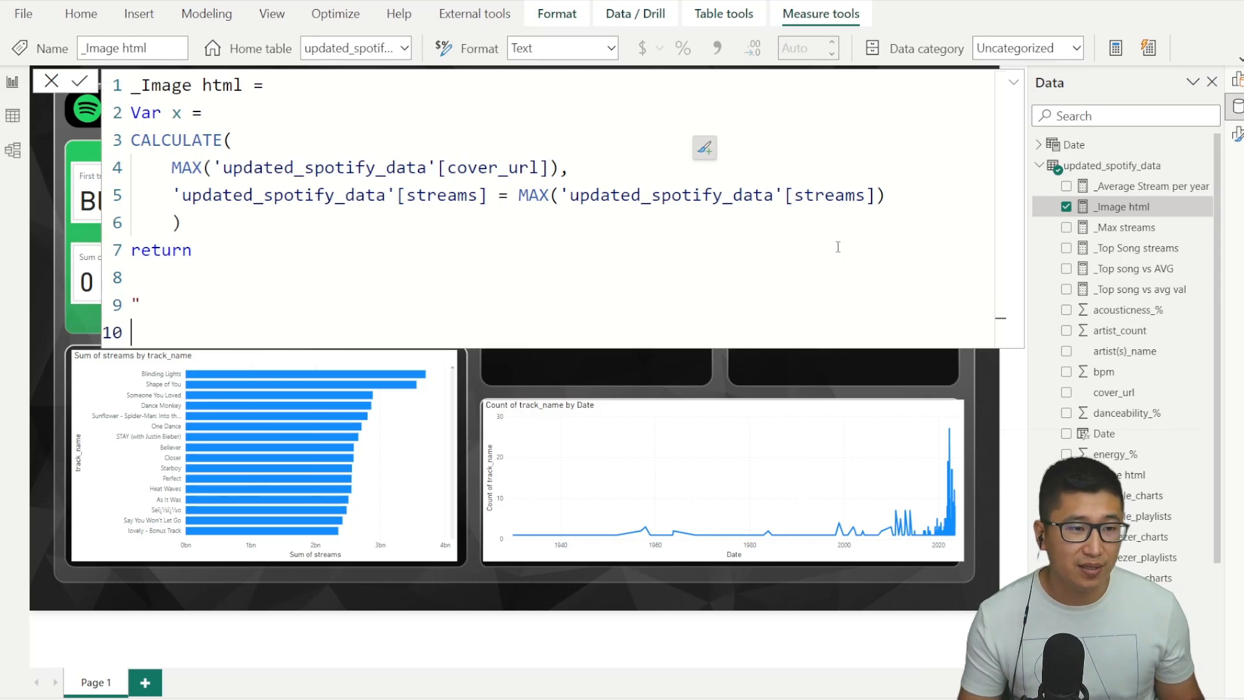
{"action": "key", "text": "ctrl+v"}
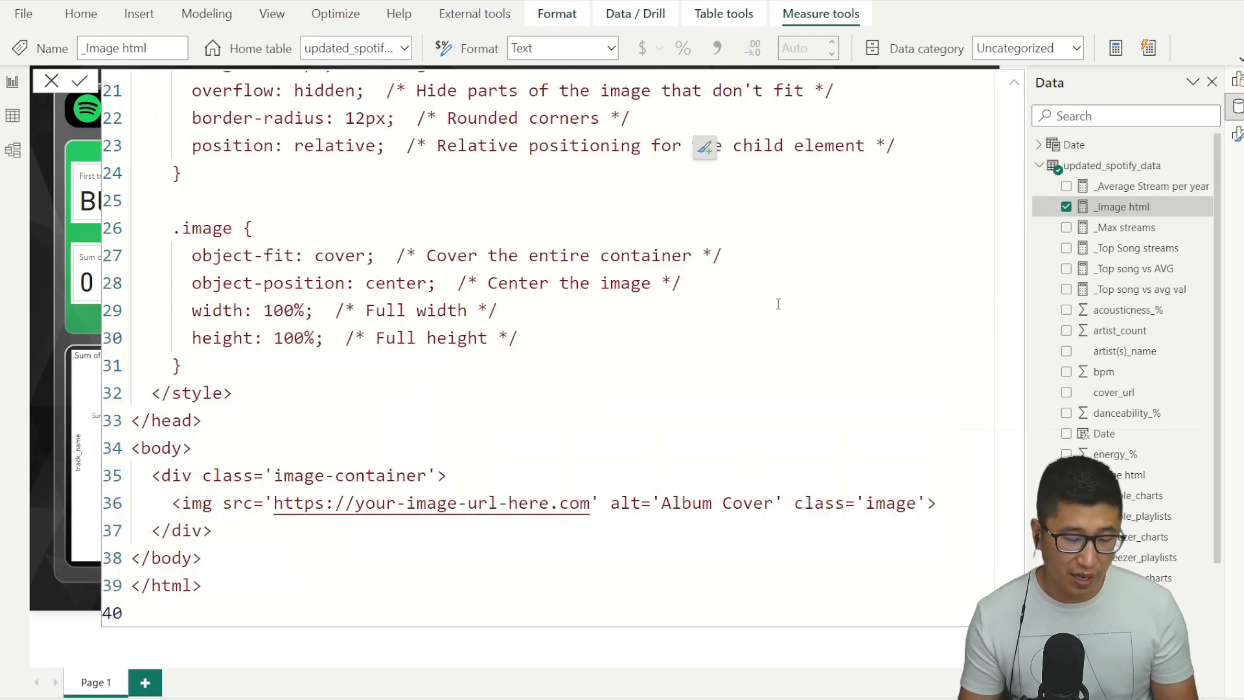
{"action": "type", "text": "\""}
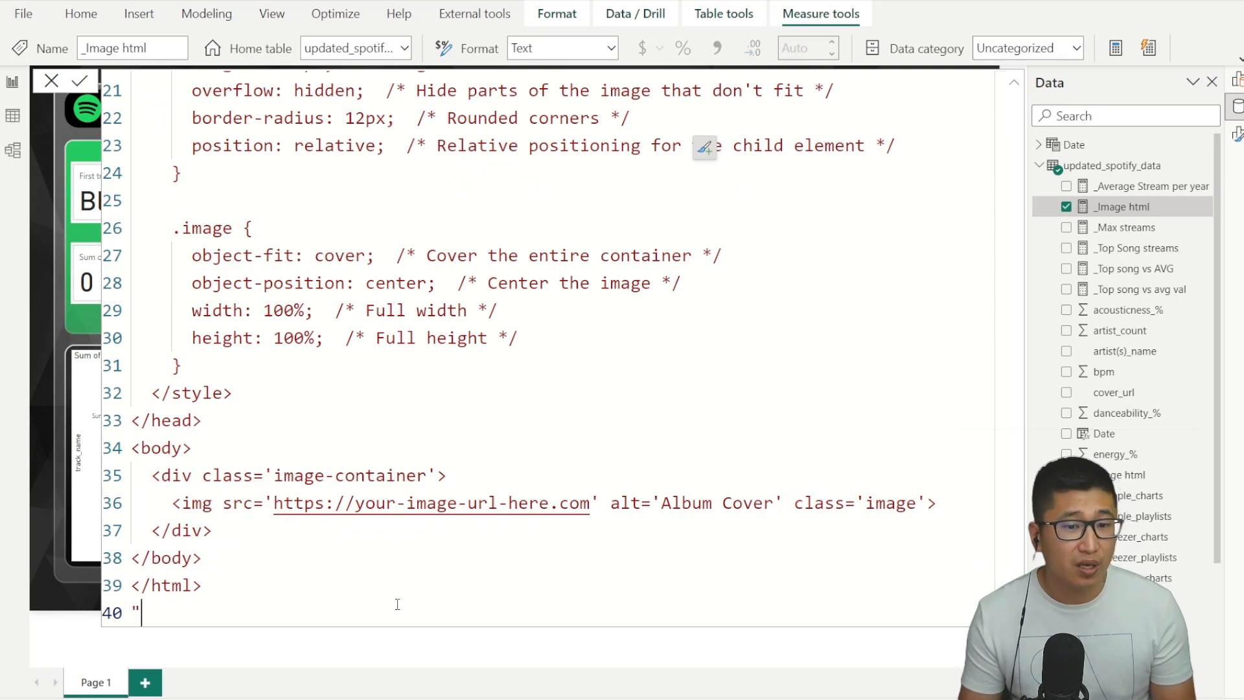
Step: Remove the extra blank lines between the opening quotation mark and the <!DOCTYPE html> line
{"action": "scroll", "coordinate": [397, 604], "scroll_direction": "up", "scroll_amount": 5}
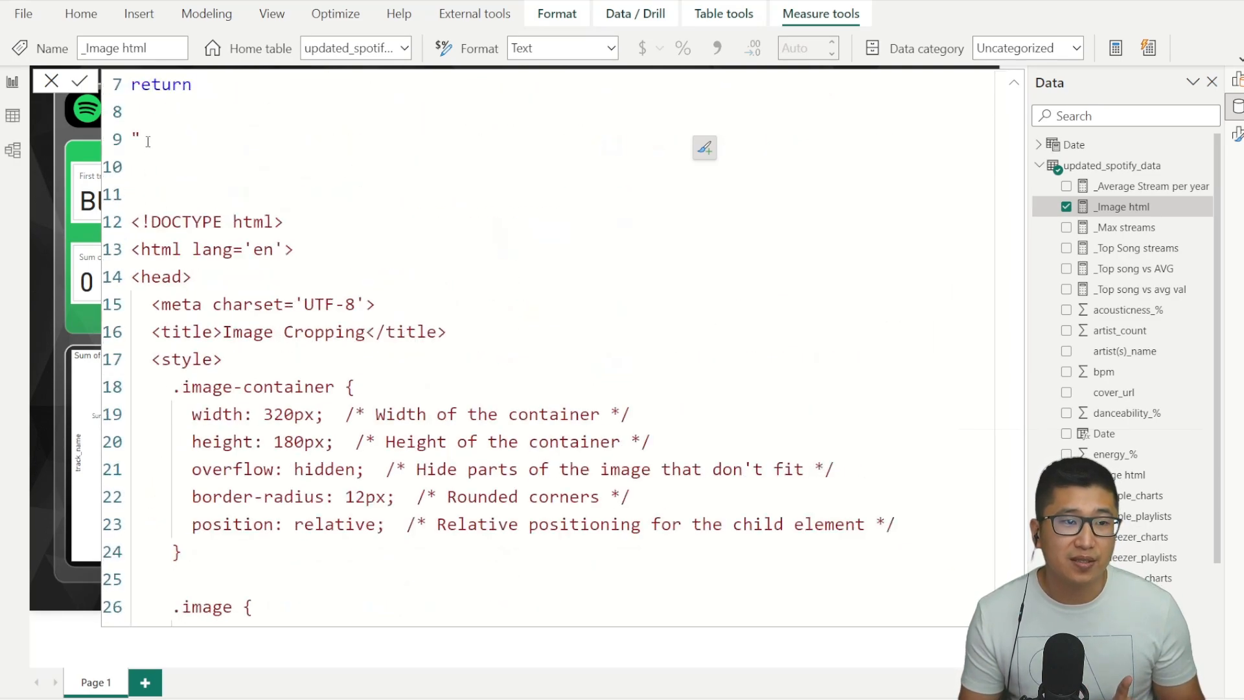
{"action": "left_click_drag", "start_coordinate": [148, 141], "coordinate": [127, 223]}
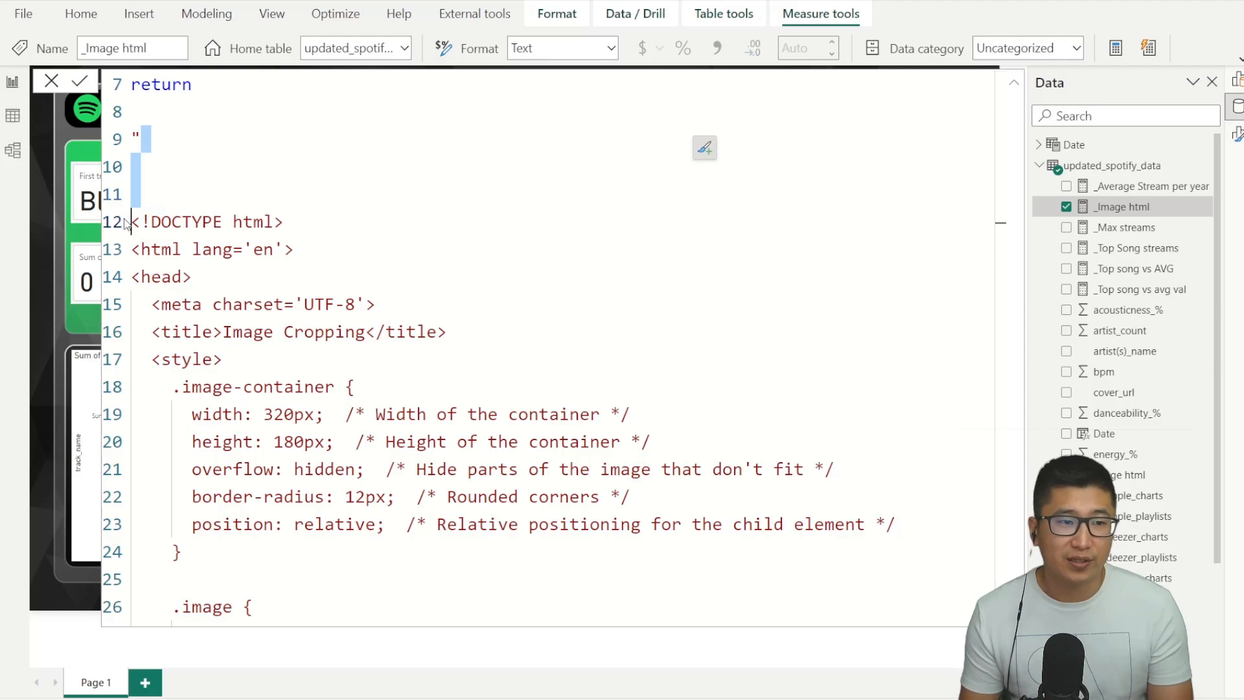
{"action": "key", "text": "BackSpace"}
{"action": "key", "text": "Return"}
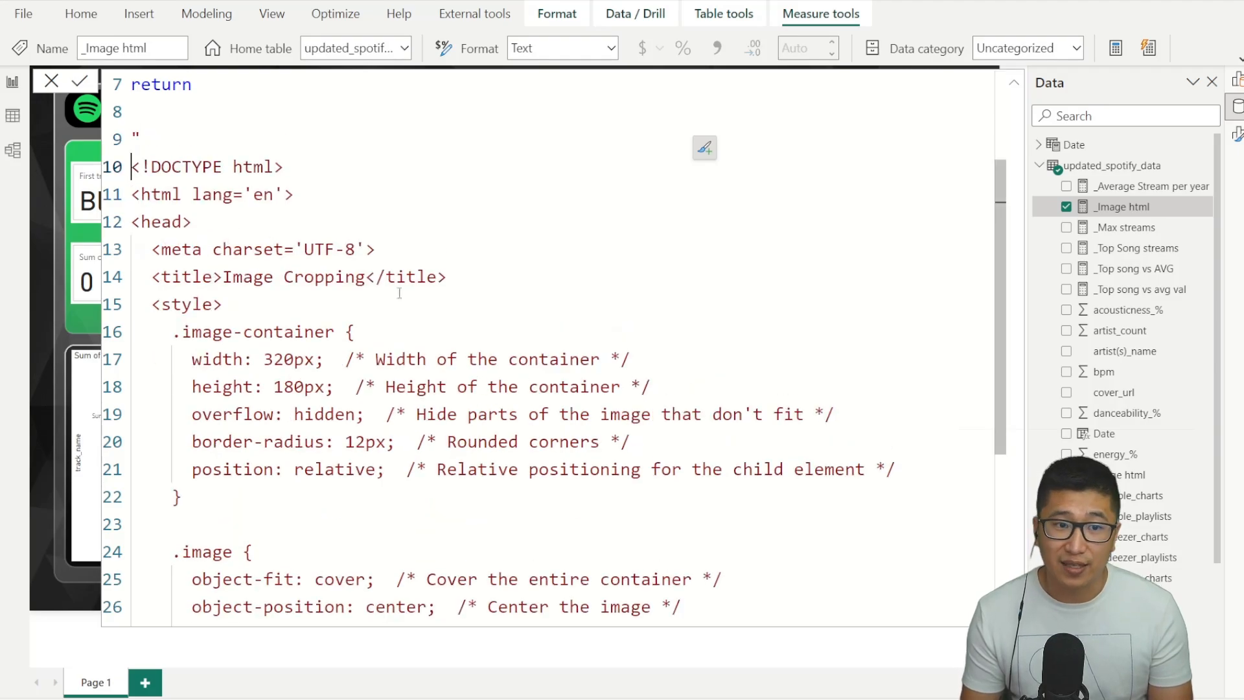
Step: Replace the placeholder image URL in the img src attribute with "&x&", double quotes included
{"action": "scroll", "coordinate": [421, 324], "scroll_direction": "down", "scroll_amount": 4}
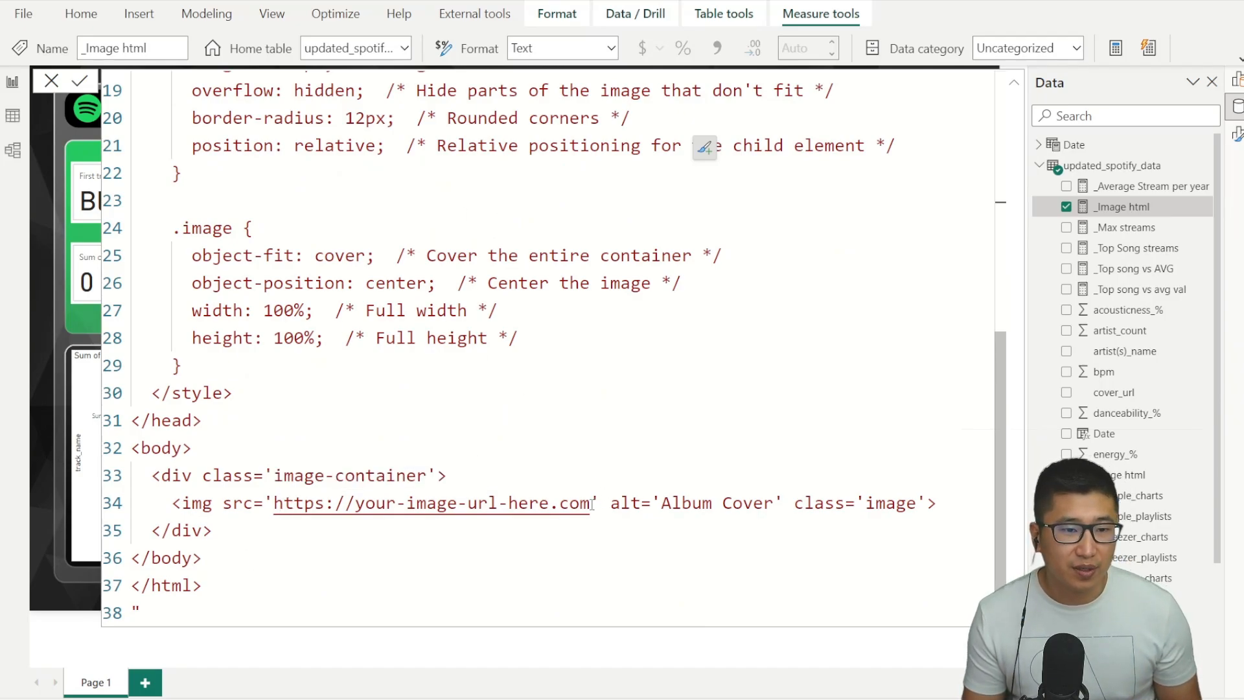
{"action": "left_click_drag", "start_coordinate": [592, 504], "coordinate": [274, 503]}
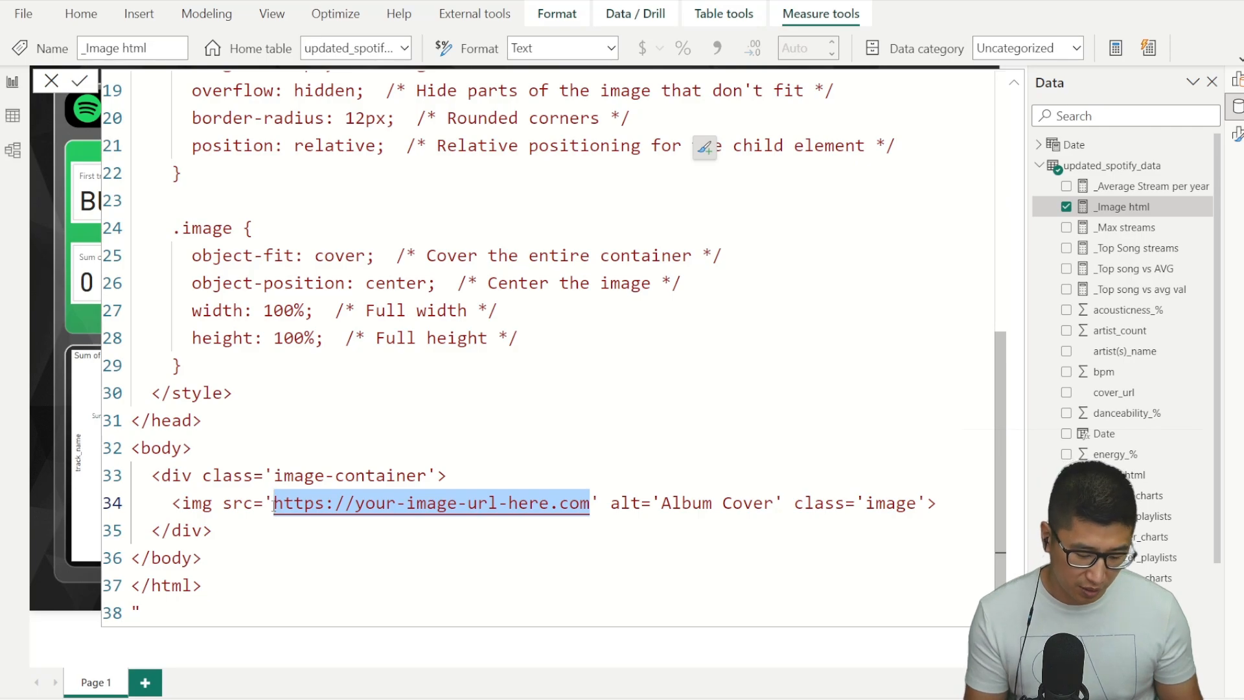
{"action": "type", "text": "\"\""}
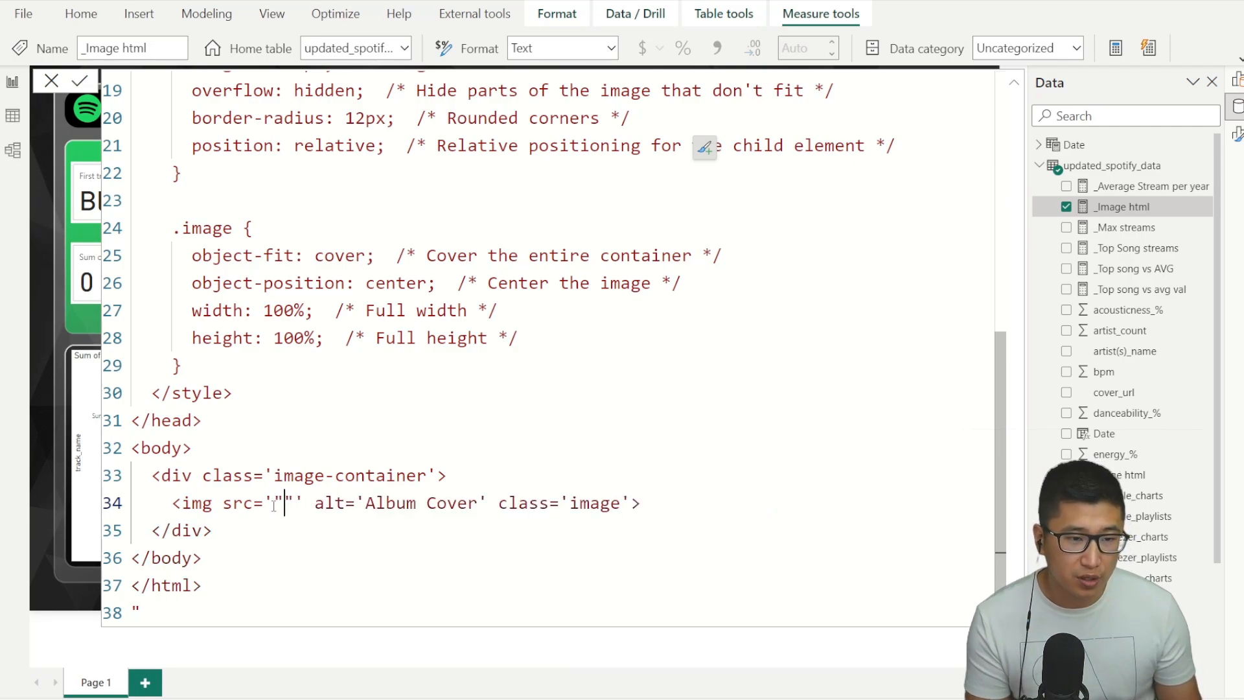
{"action": "type", "text": "&&"}
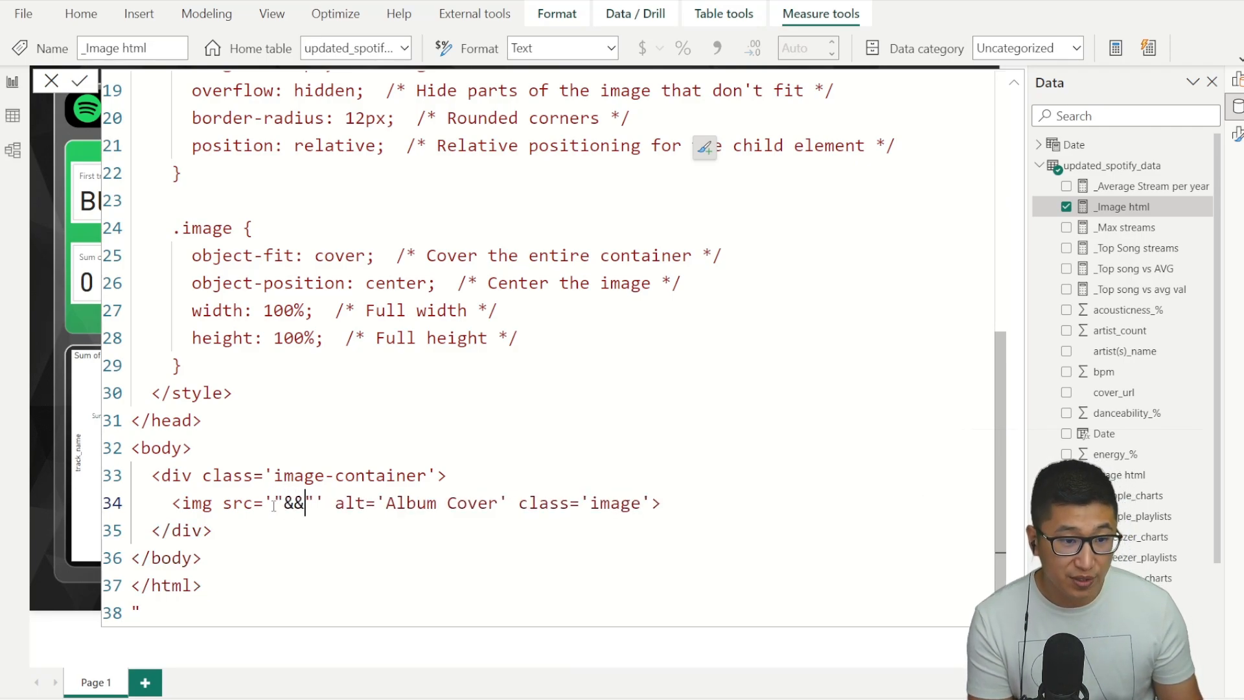
{"action": "key", "text": "Left"}
{"action": "type", "text": "x"}
{"action": "left_click", "coordinate": [506, 418]}
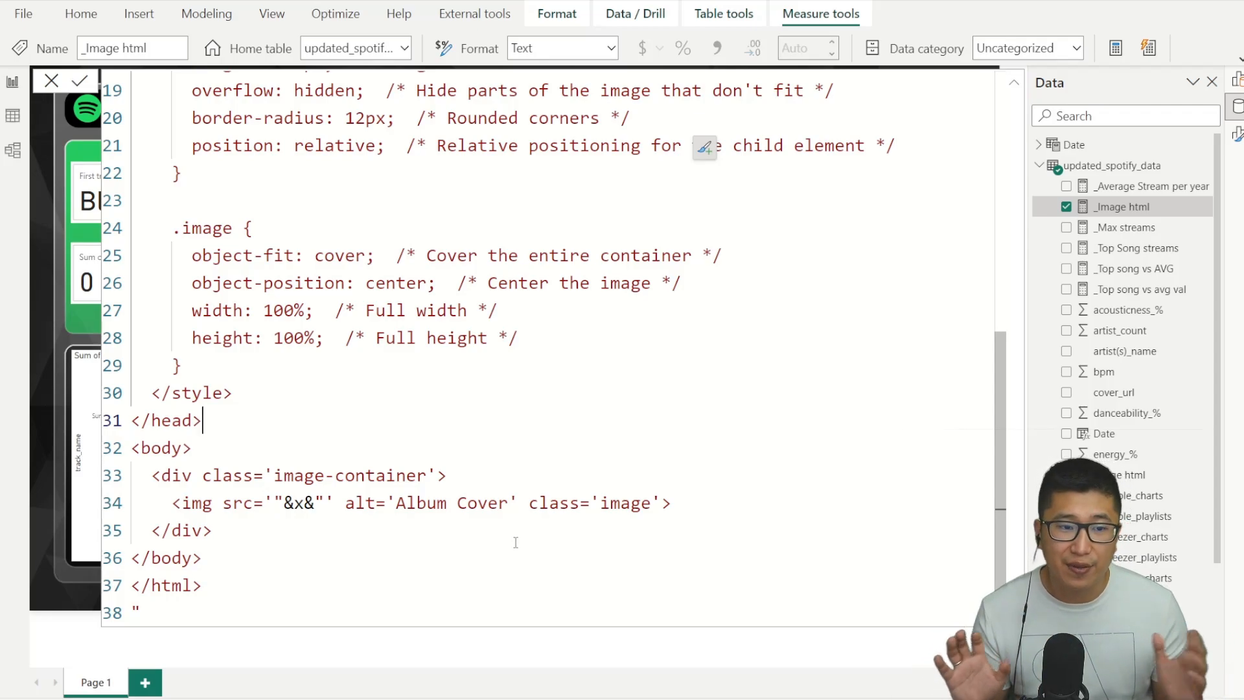
{"action": "scroll", "coordinate": [516, 542], "scroll_direction": "up", "scroll_amount": 6}
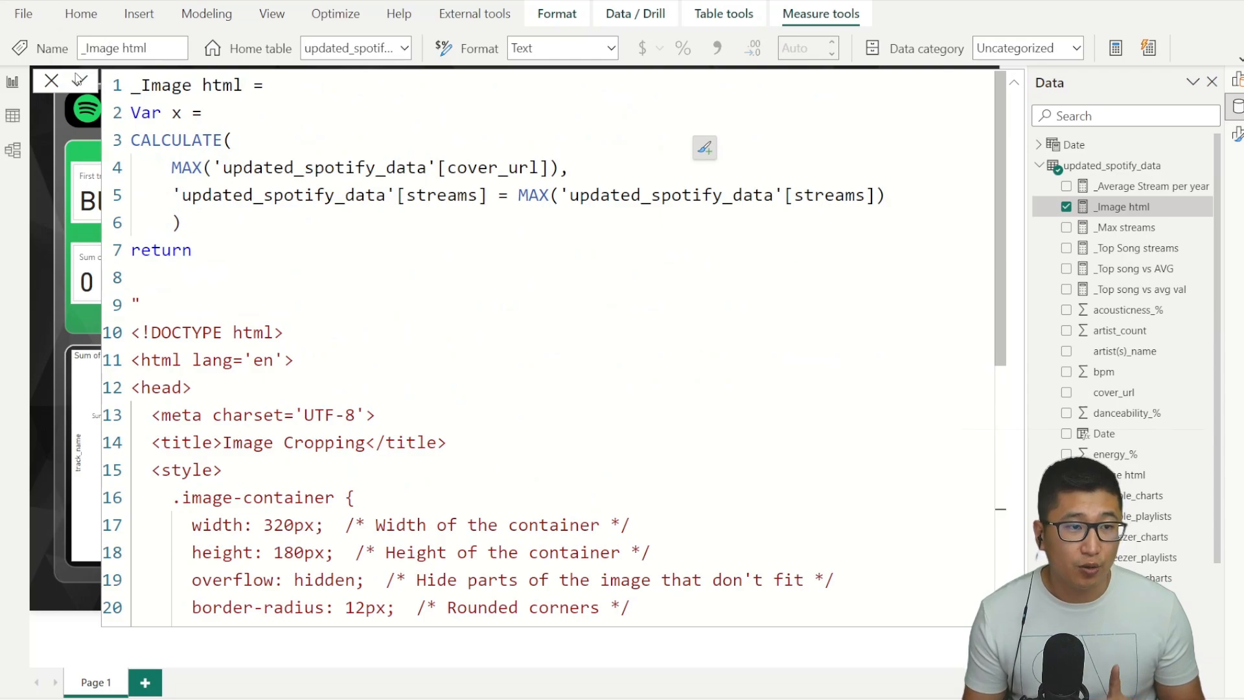
Step: Commit the _Image html measure and add it to the HTML Content visual
{"action": "left_click", "coordinate": [54, 81]}
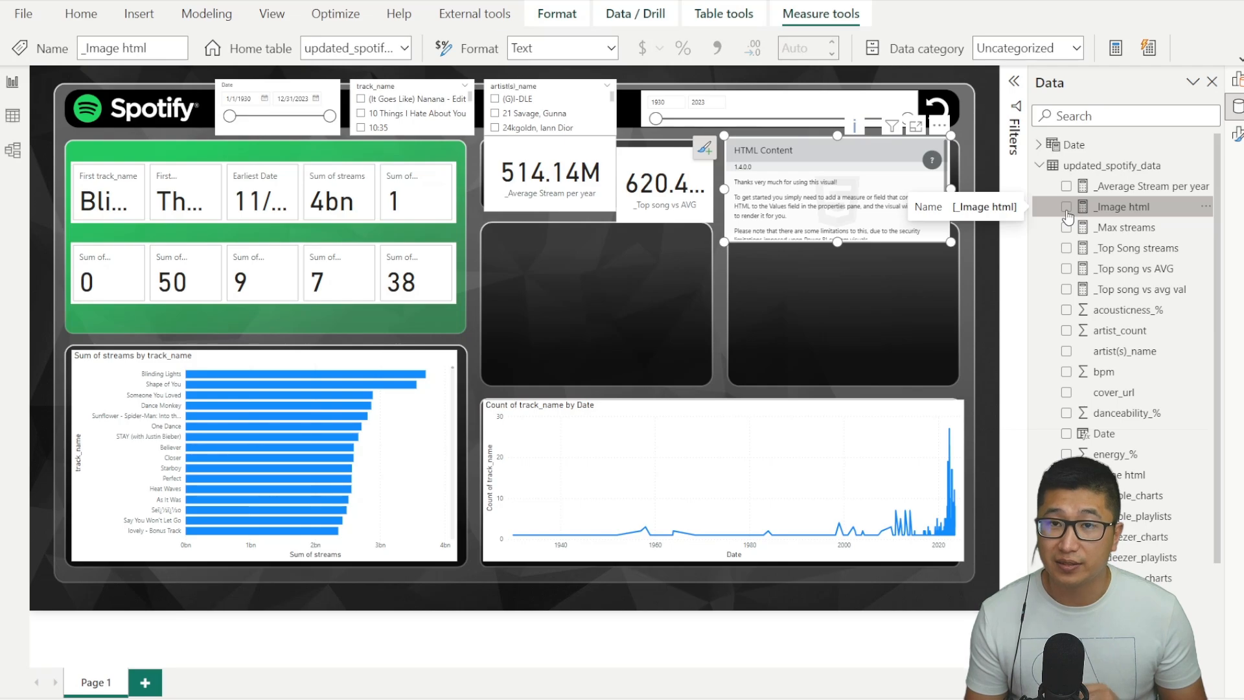
{"action": "left_click", "coordinate": [1065, 207]}
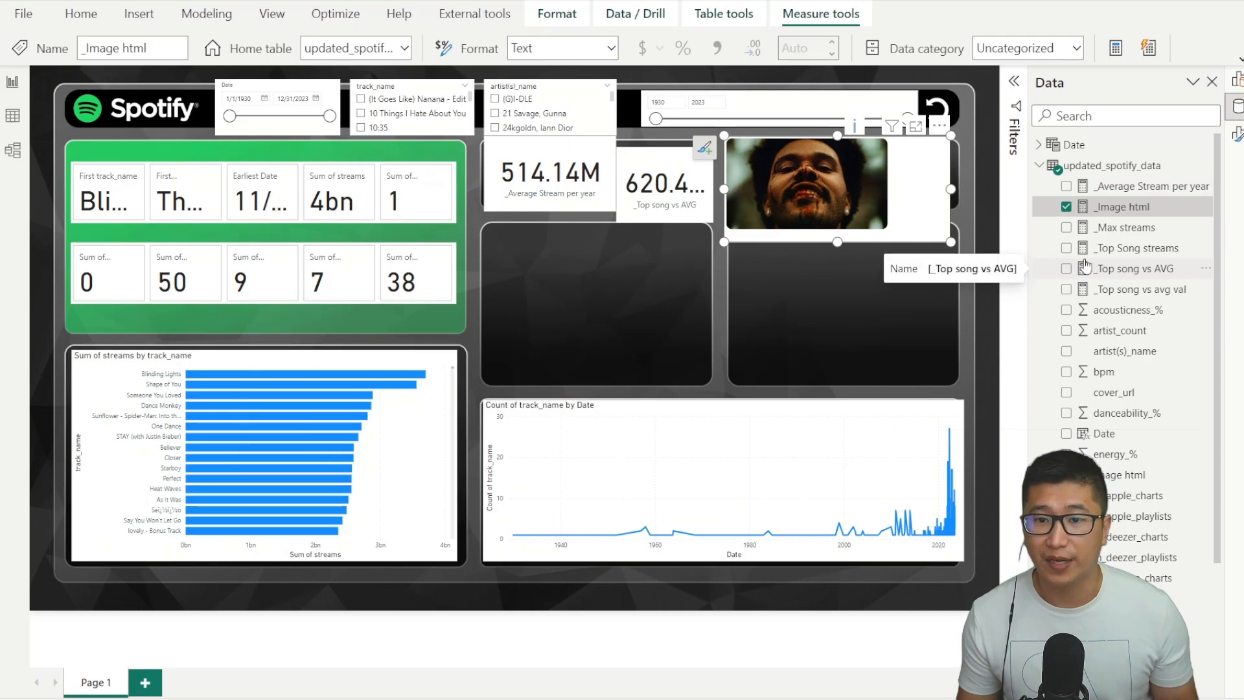
Step: Set the image container's width to 400px and its height to 120px in the _Image html measure, and commit it
{"action": "left_click", "coordinate": [1128, 226]}
{"action": "left_click", "coordinate": [1120, 206]}
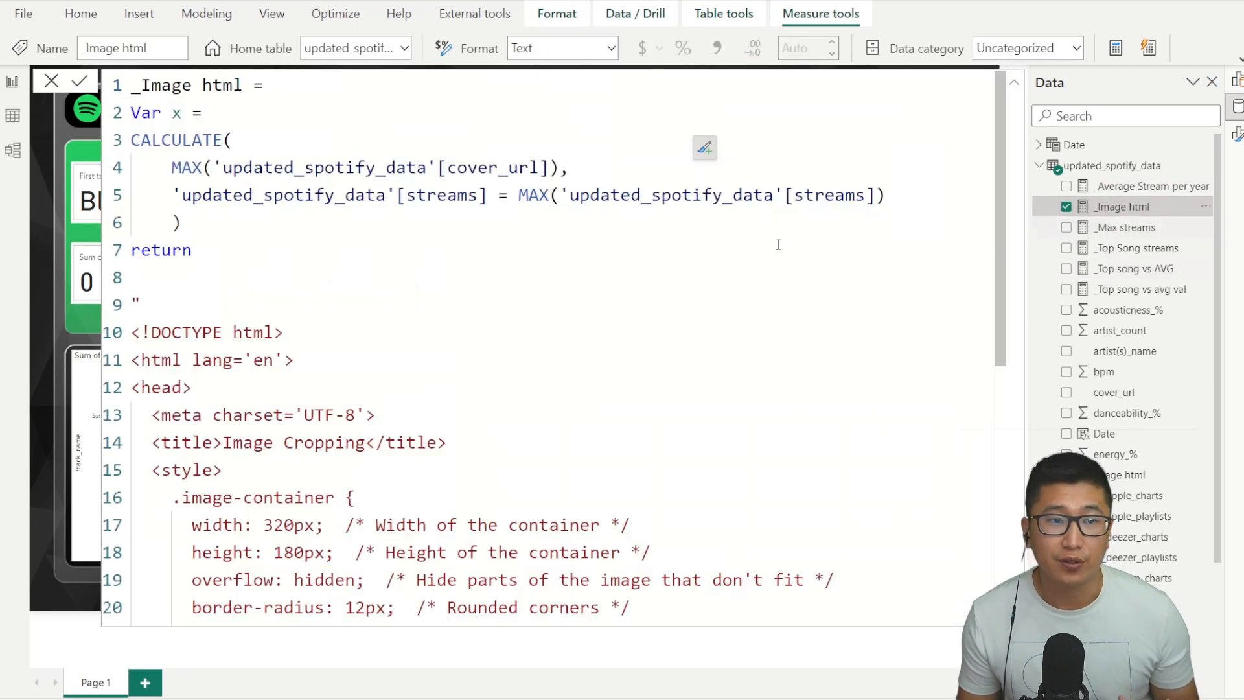
{"action": "scroll", "coordinate": [387, 362], "scroll_direction": "down", "scroll_amount": 3}
{"action": "scroll", "coordinate": [387, 362], "scroll_direction": "down", "scroll_amount": 1}
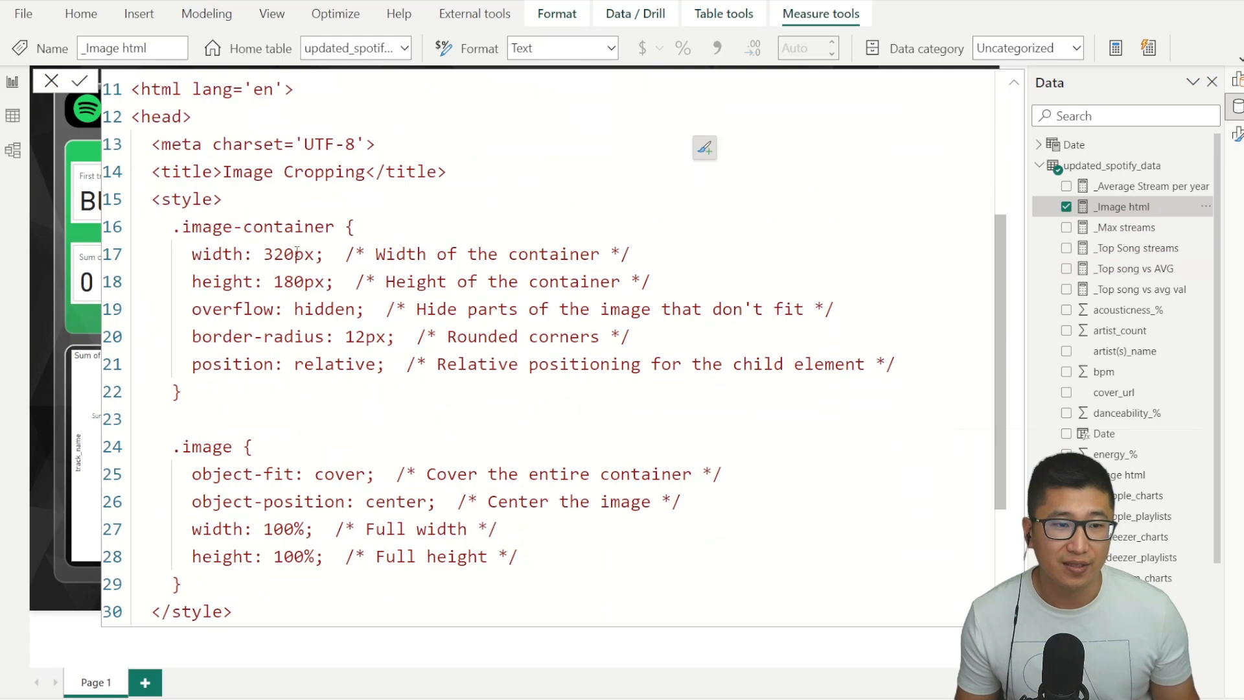
{"action": "left_click_drag", "start_coordinate": [297, 253], "coordinate": [264, 254]}
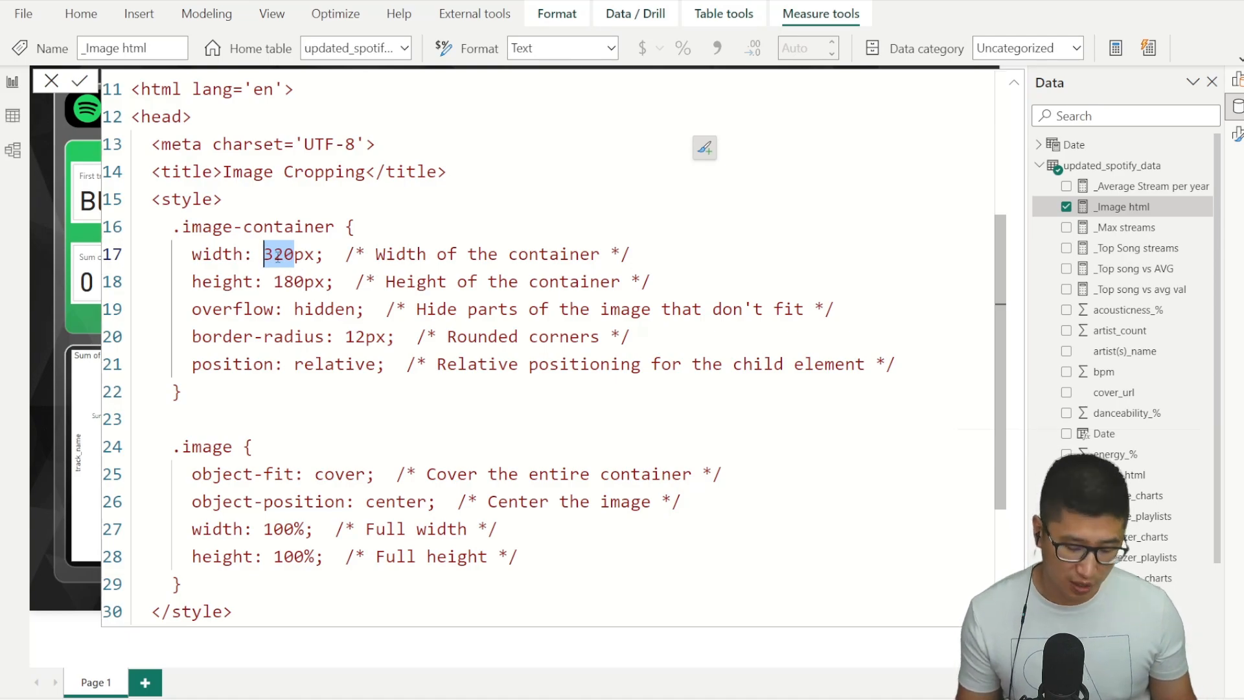
{"action": "type", "text": "400"}
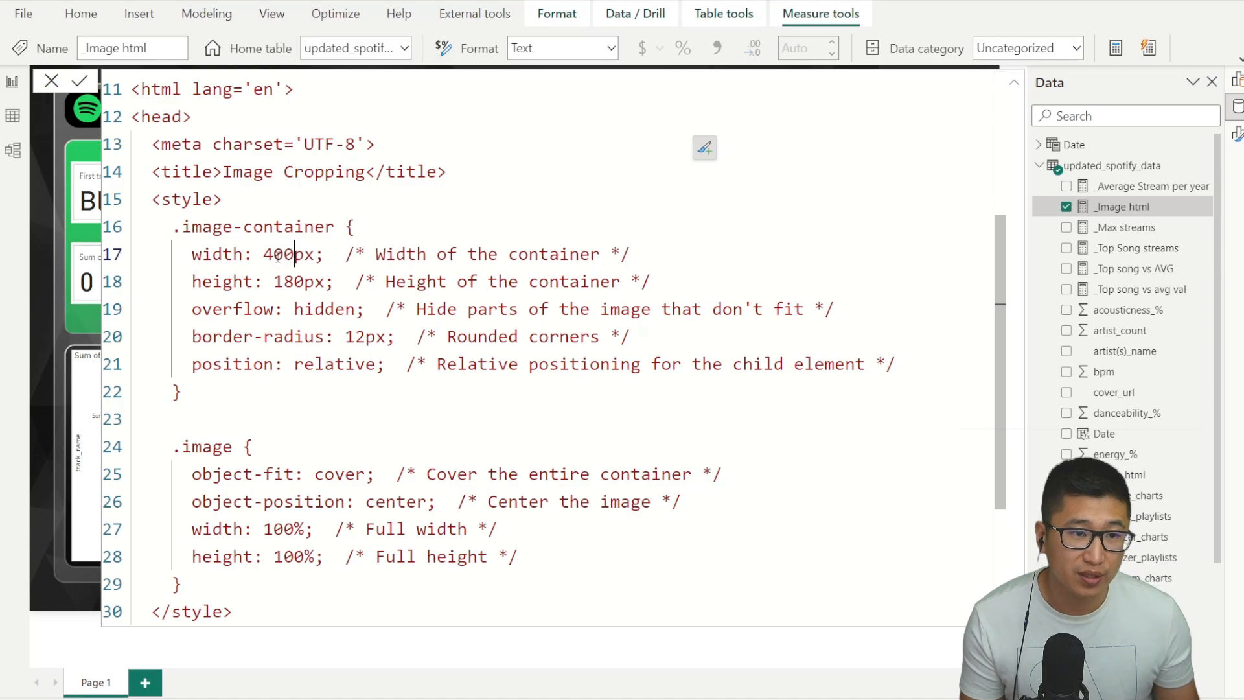
{"action": "left_click", "coordinate": [278, 283]}
{"action": "double_click", "coordinate": [278, 284]}
{"action": "left_click", "coordinate": [282, 283]}
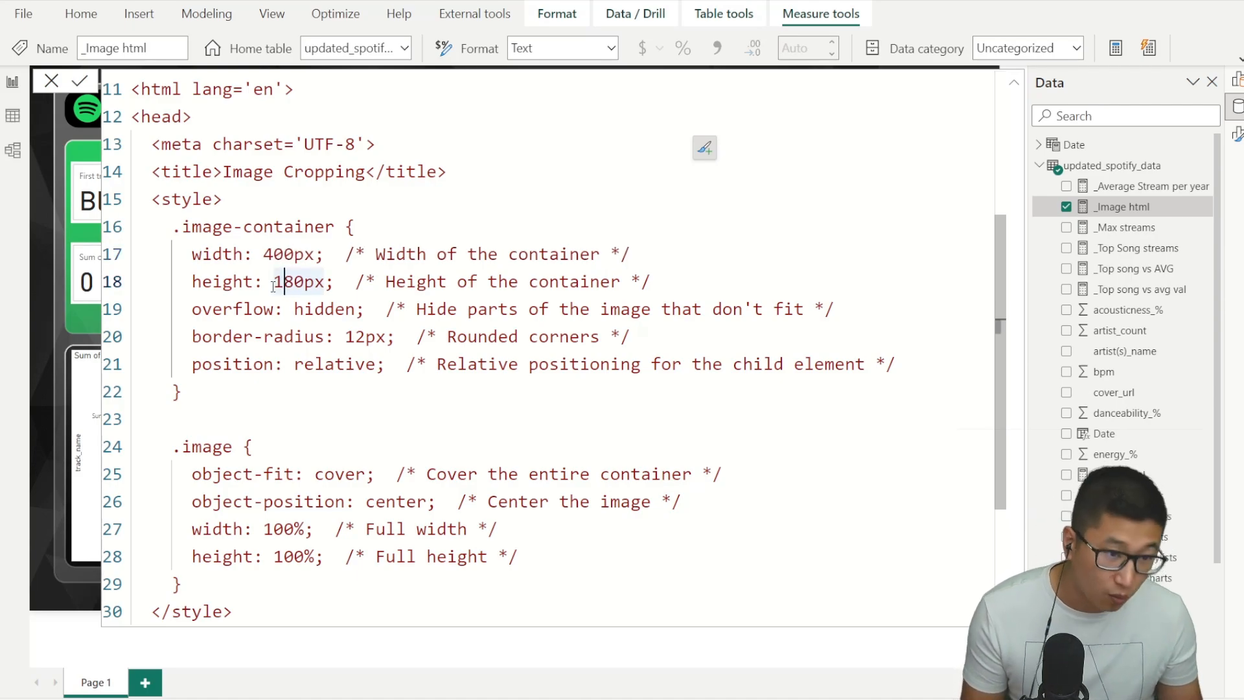
{"action": "key", "text": "Delete"}
{"action": "type", "text": "2"}
{"action": "key", "text": "Return"}
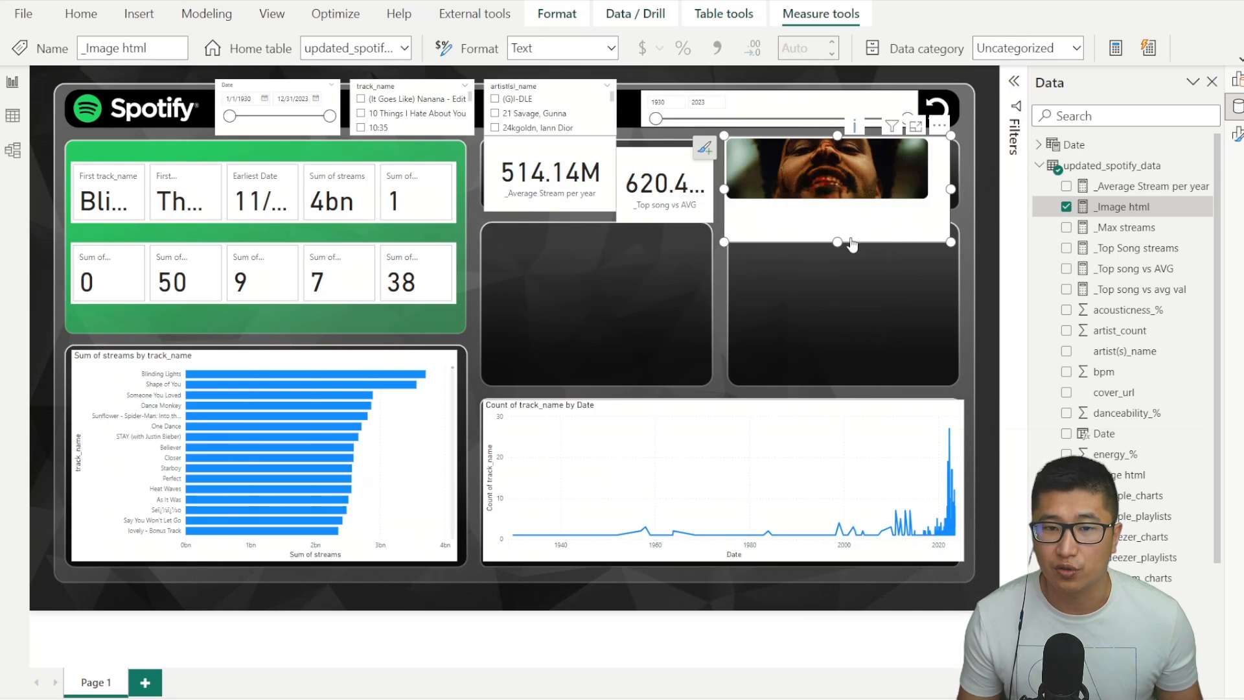
Step: Turn off the HTML cover visual's background and fit the visual into the upper dark tile at a height of about 149
{"action": "left_click_drag", "start_coordinate": [837, 242], "coordinate": [884, 204]}
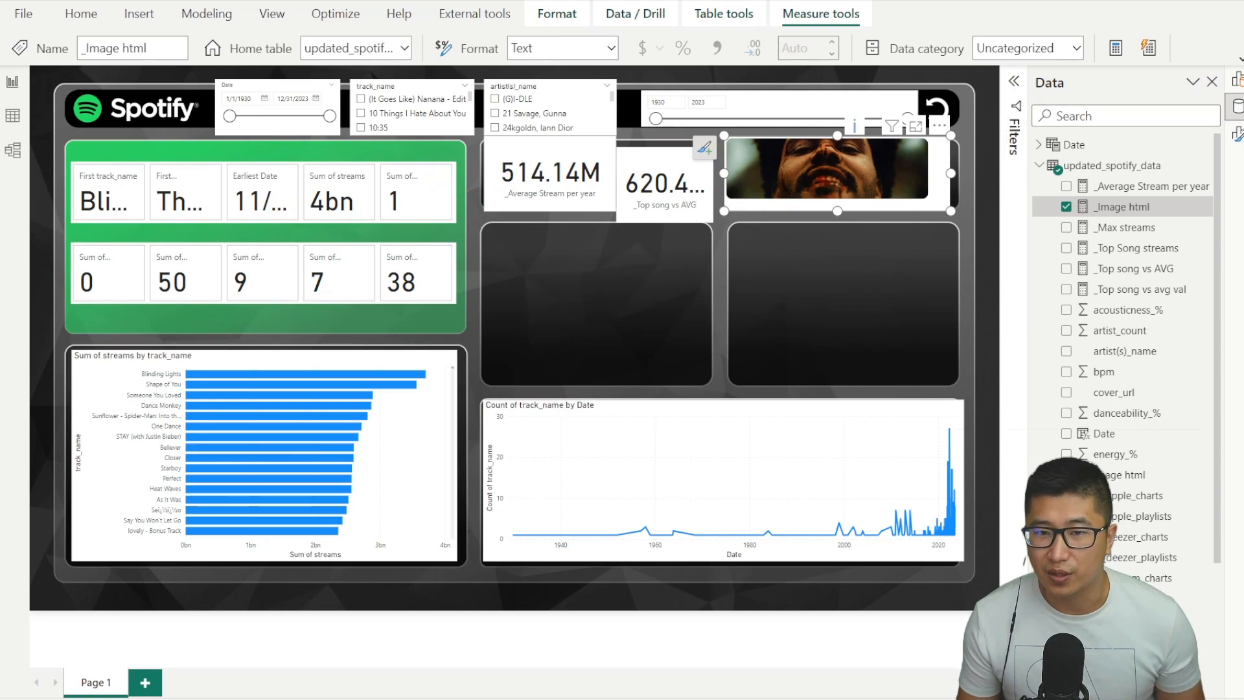
{"action": "left_click", "coordinate": [1237, 136]}
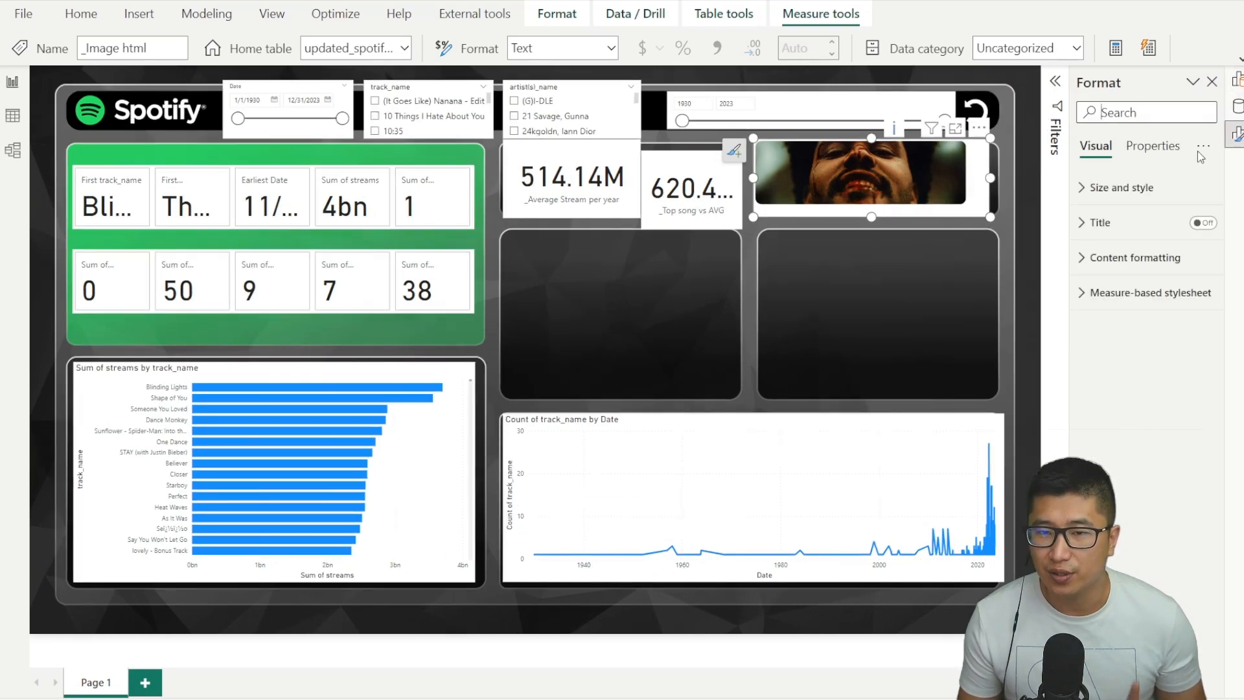
{"action": "left_click", "coordinate": [1152, 145]}
{"action": "left_click", "coordinate": [1094, 145]}
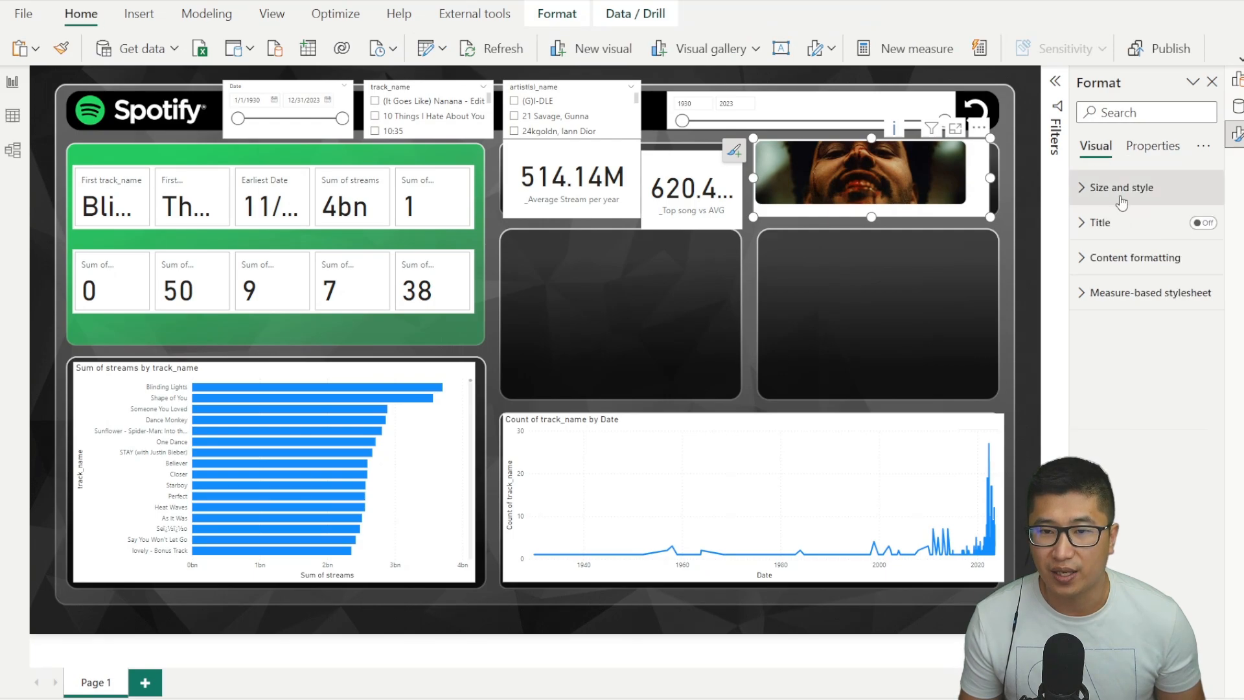
{"action": "left_click", "coordinate": [1101, 187]}
{"action": "left_click", "coordinate": [1190, 517]}
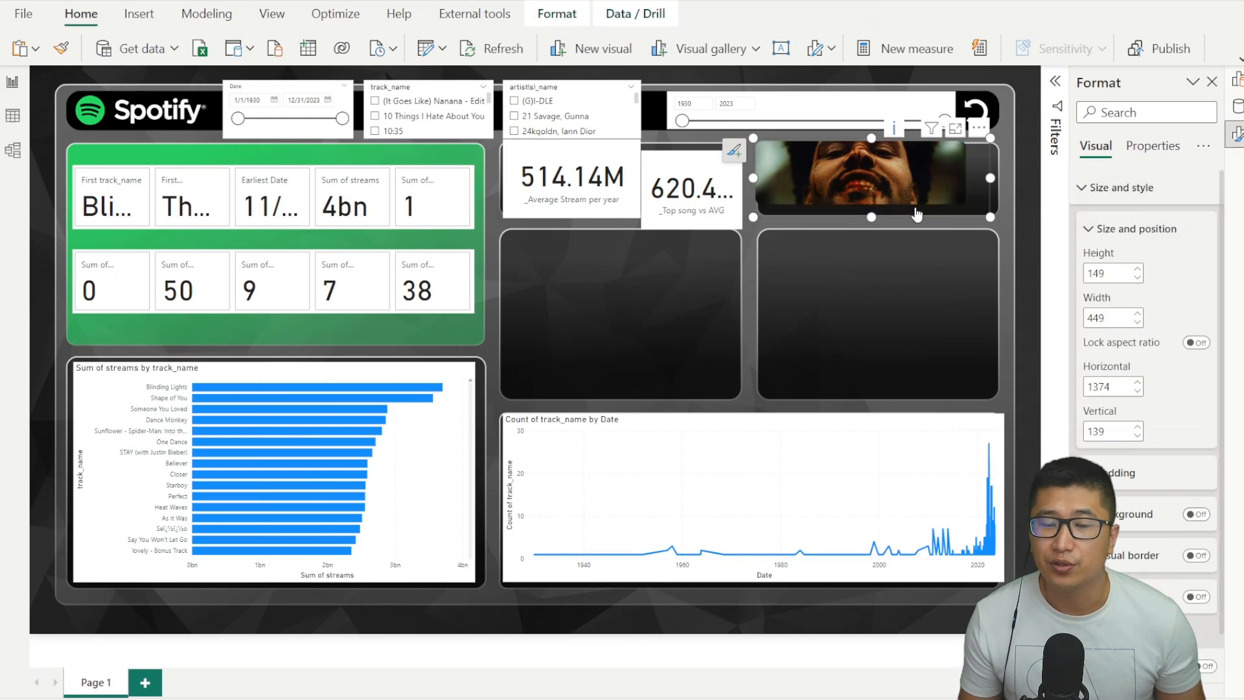
{"action": "left_click_drag", "start_coordinate": [939, 217], "coordinate": [884, 219]}
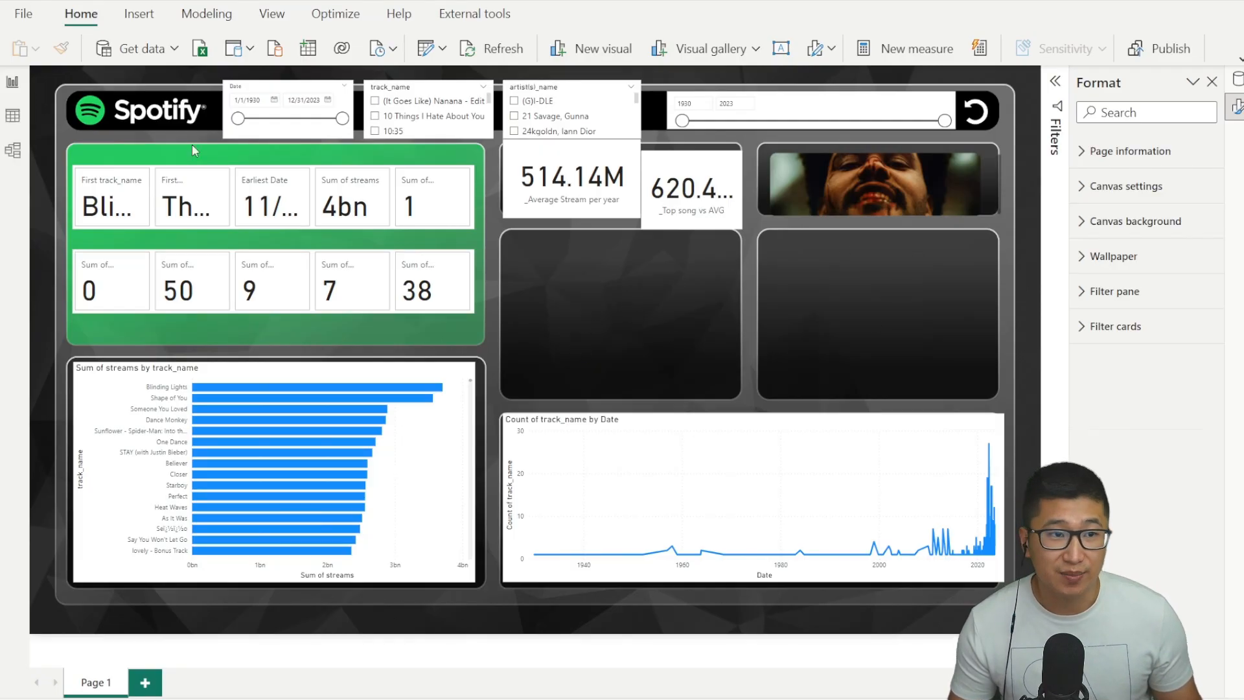
Step: Search the Power BI visuals store for DENEB and add the Deneb: Declarative Visualization custom visual
{"action": "left_click", "coordinate": [216, 14]}
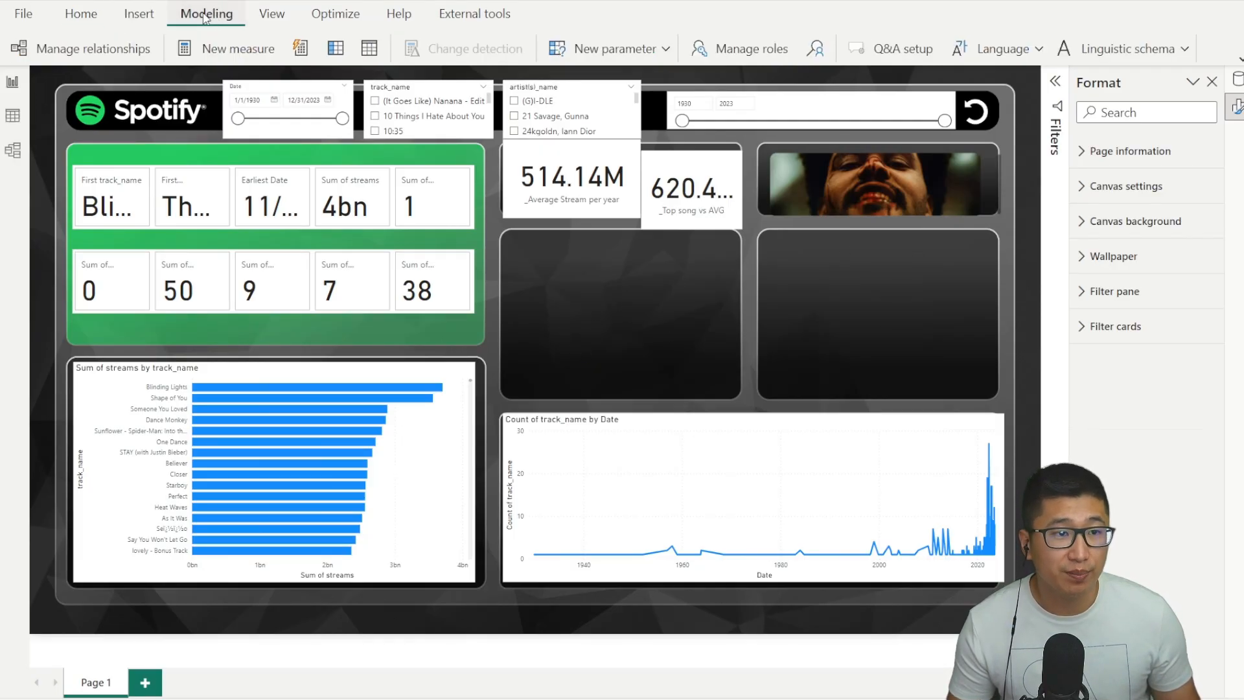
{"action": "left_click", "coordinate": [261, 17]}
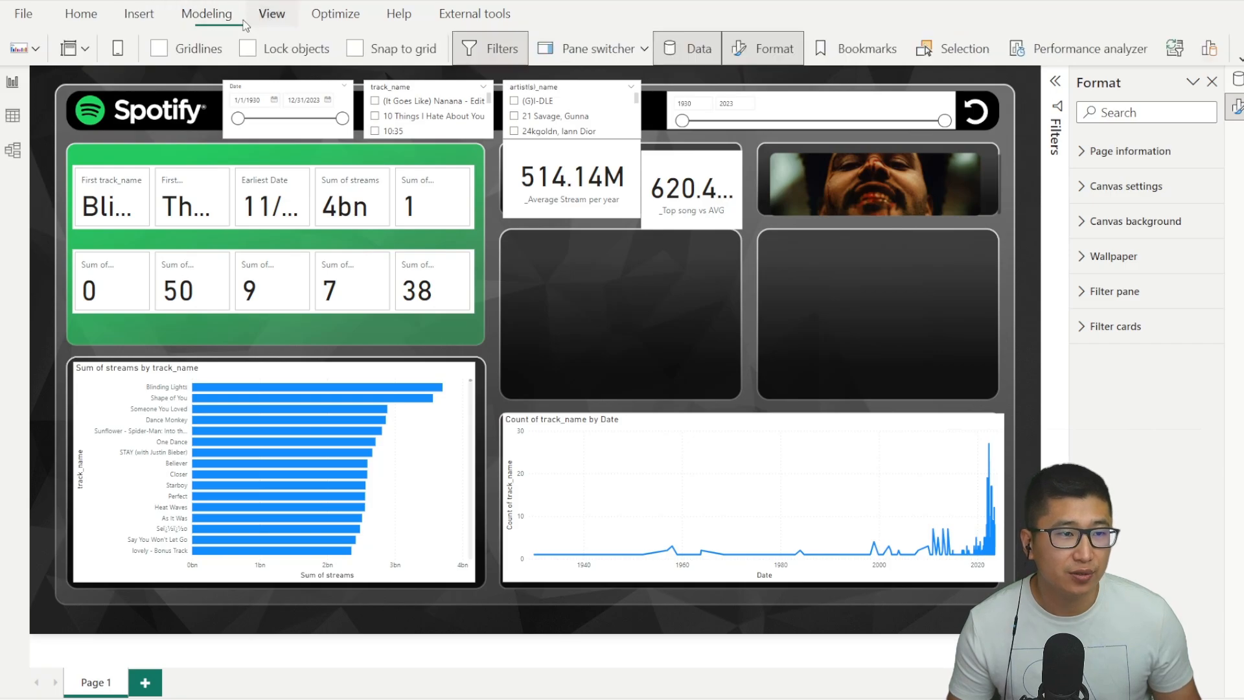
{"action": "left_click", "coordinate": [139, 15]}
{"action": "left_click", "coordinate": [155, 49]}
{"action": "scroll", "coordinate": [192, 572], "scroll_direction": "down", "scroll_amount": 4}
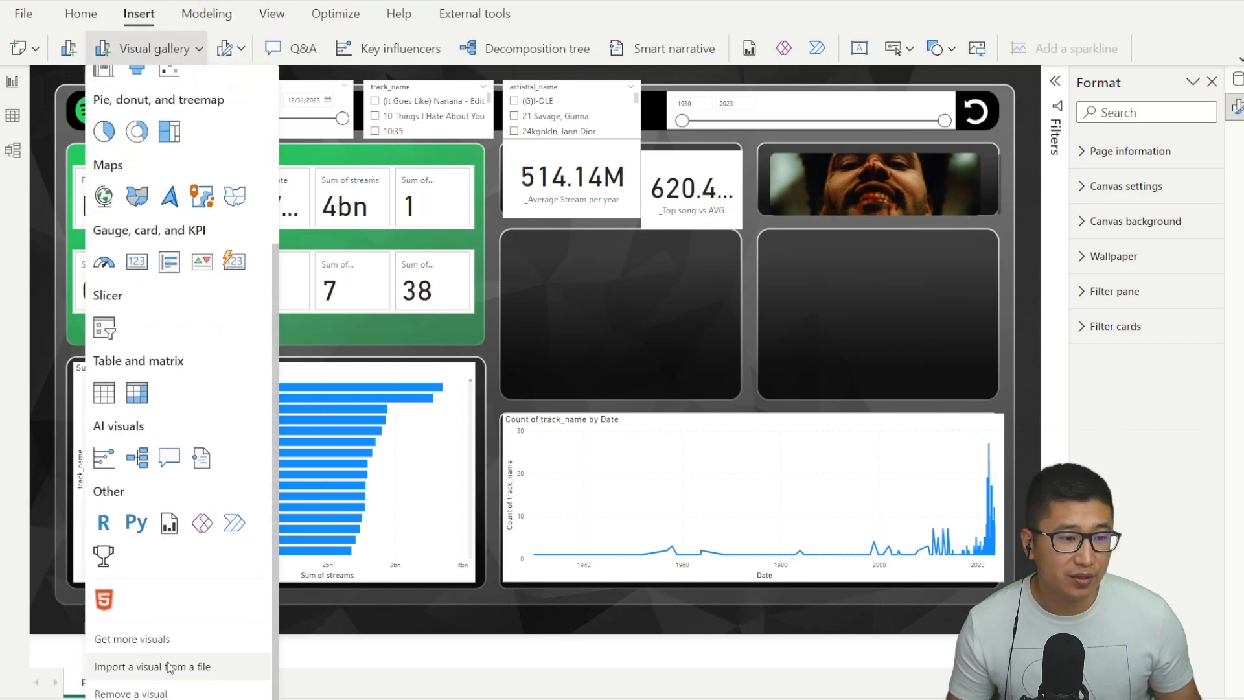
{"action": "left_click", "coordinate": [156, 636]}
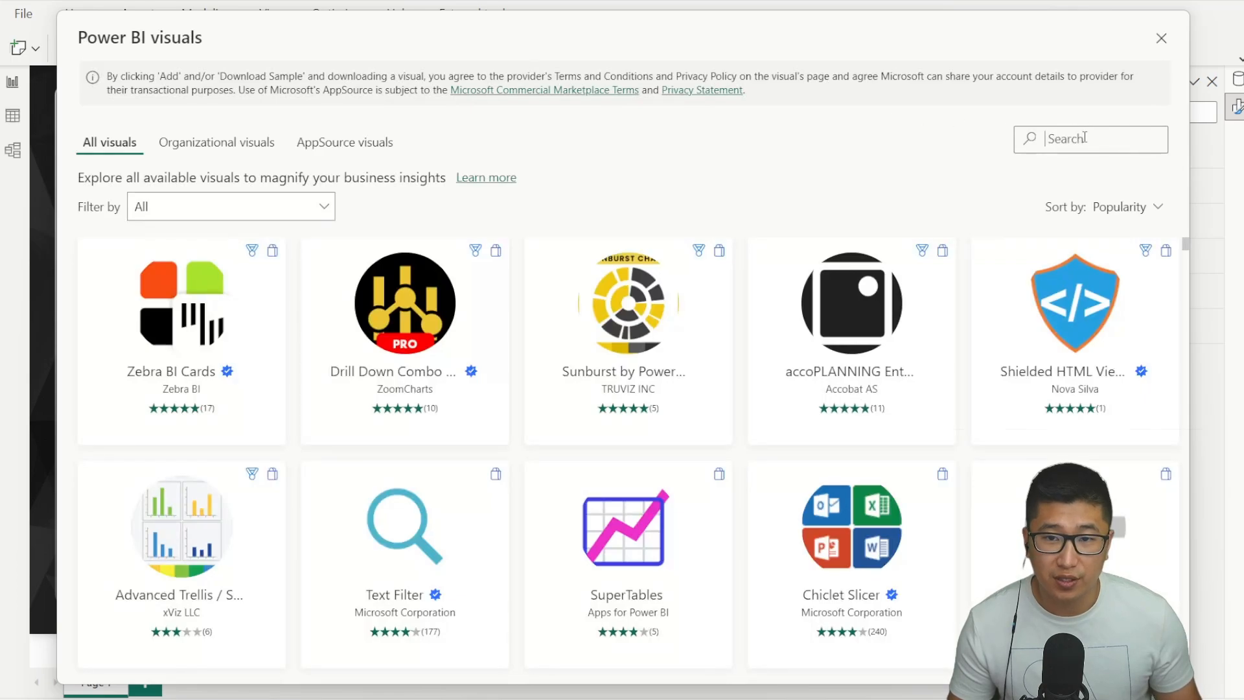
{"action": "type", "text": "DENE"}
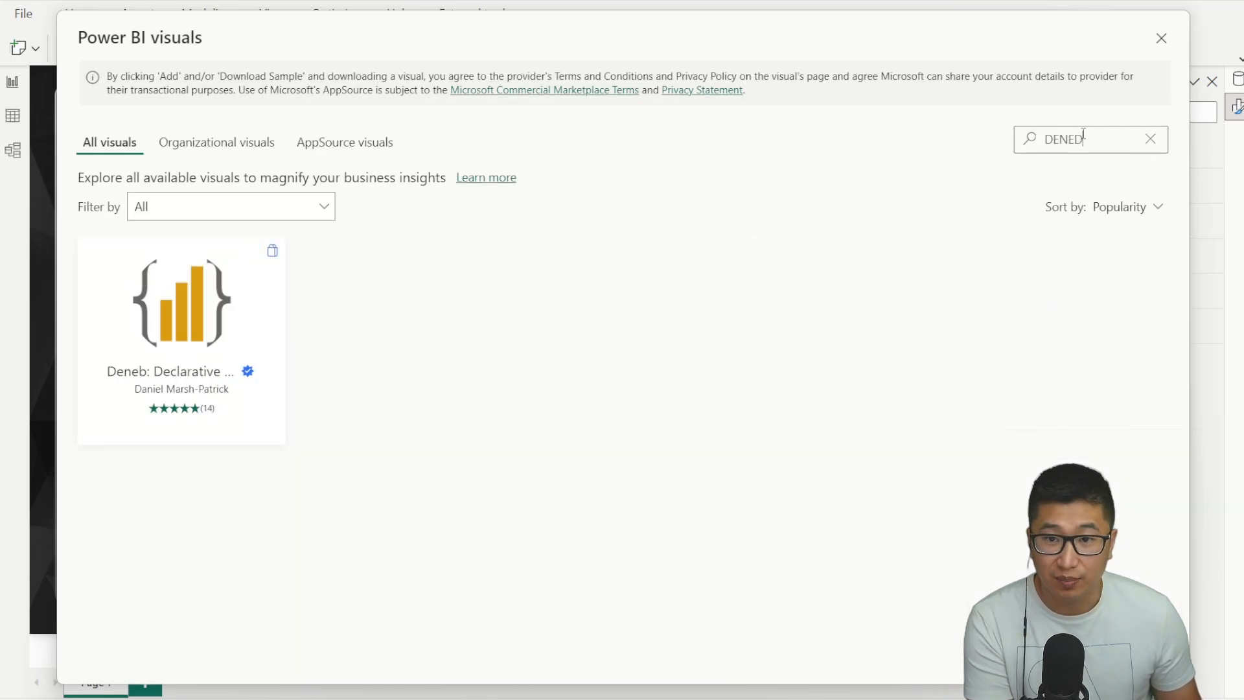
{"action": "type", "text": "B"}
{"action": "left_click", "coordinate": [217, 282]}
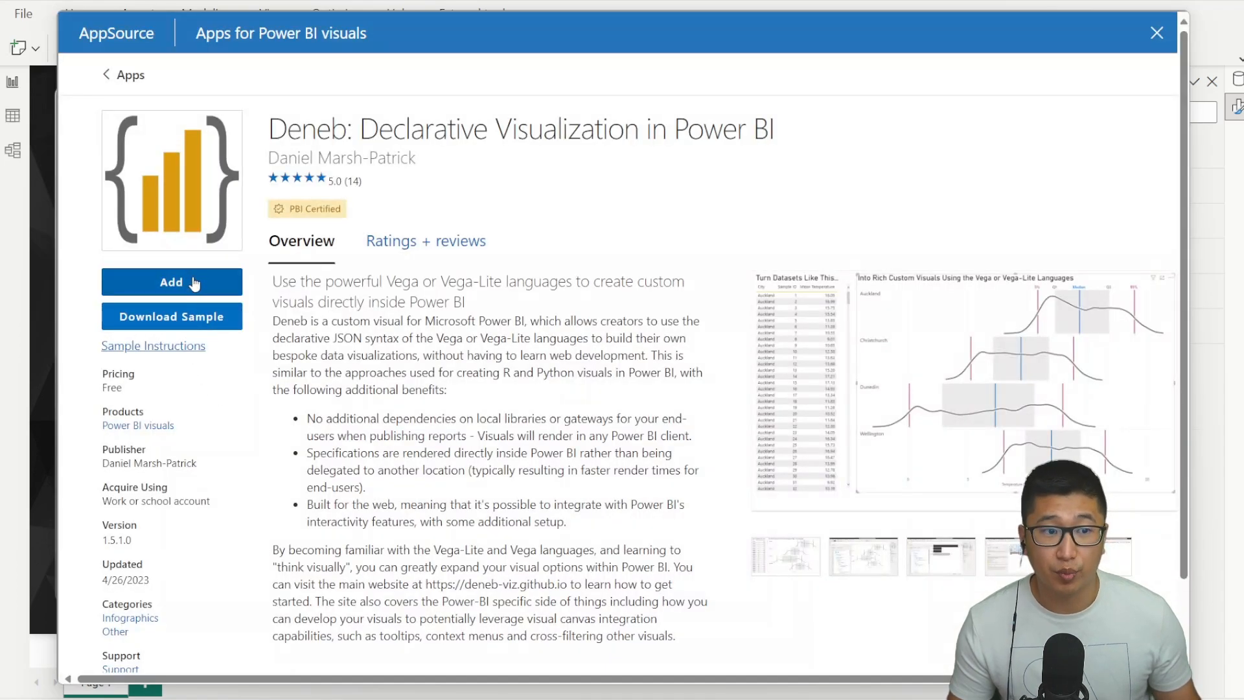
{"action": "left_click", "coordinate": [195, 284]}
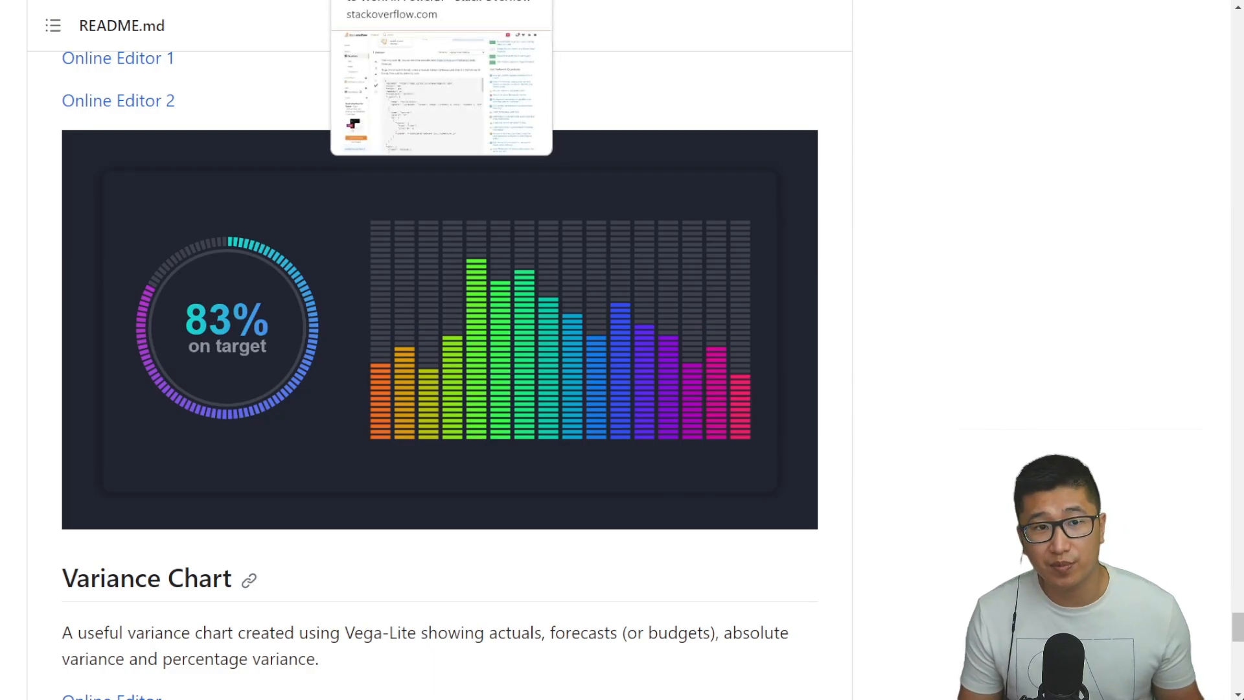
Step: Switch to the Stack Overflow answer and examine its Deneb gauge code, including the measure reference and the fill colour values
{"action": "left_click", "coordinate": [414, 2]}
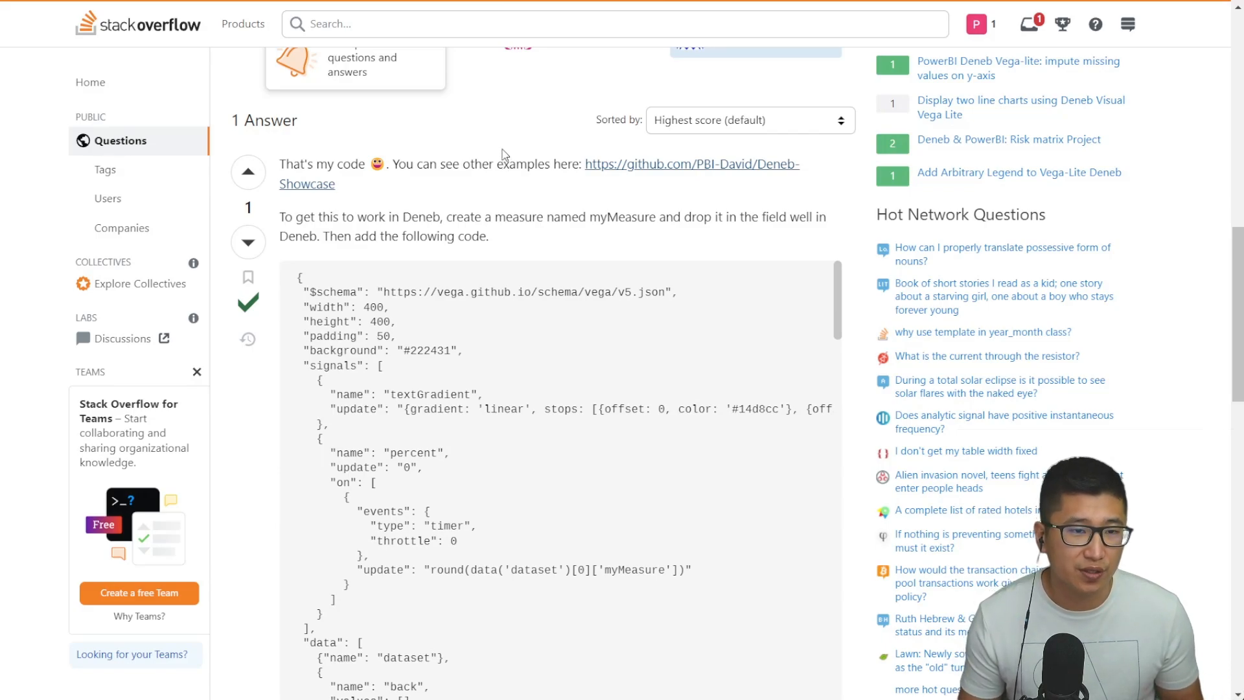
{"action": "scroll", "coordinate": [638, 246], "scroll_direction": "down", "scroll_amount": 1}
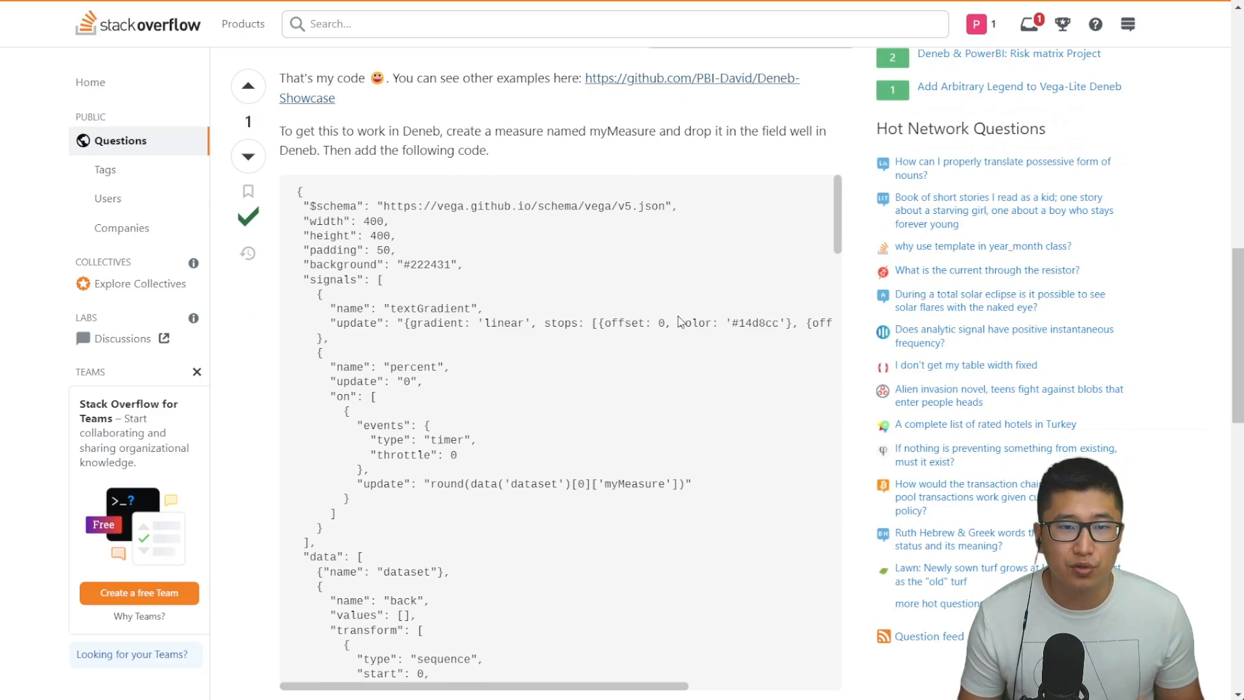
{"action": "scroll", "coordinate": [666, 343], "scroll_direction": "down", "scroll_amount": 7}
{"action": "scroll", "coordinate": [721, 469], "scroll_direction": "down", "scroll_amount": 10}
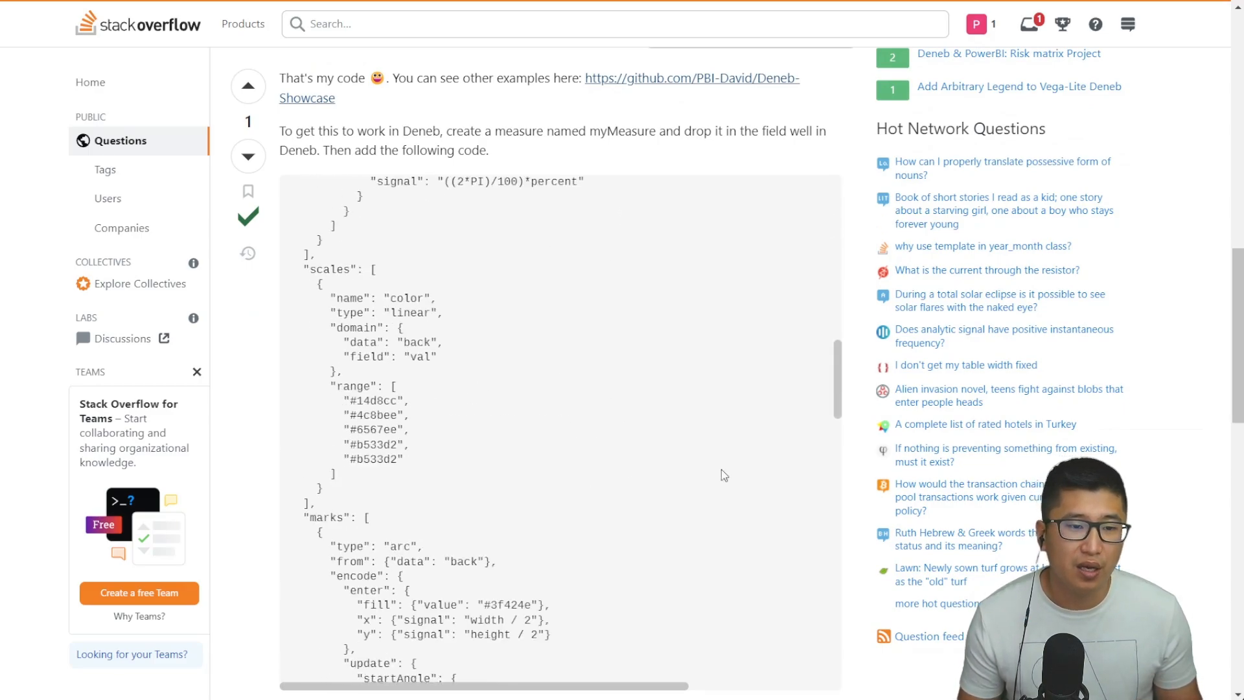
{"action": "scroll", "coordinate": [756, 404], "scroll_direction": "up", "scroll_amount": 1}
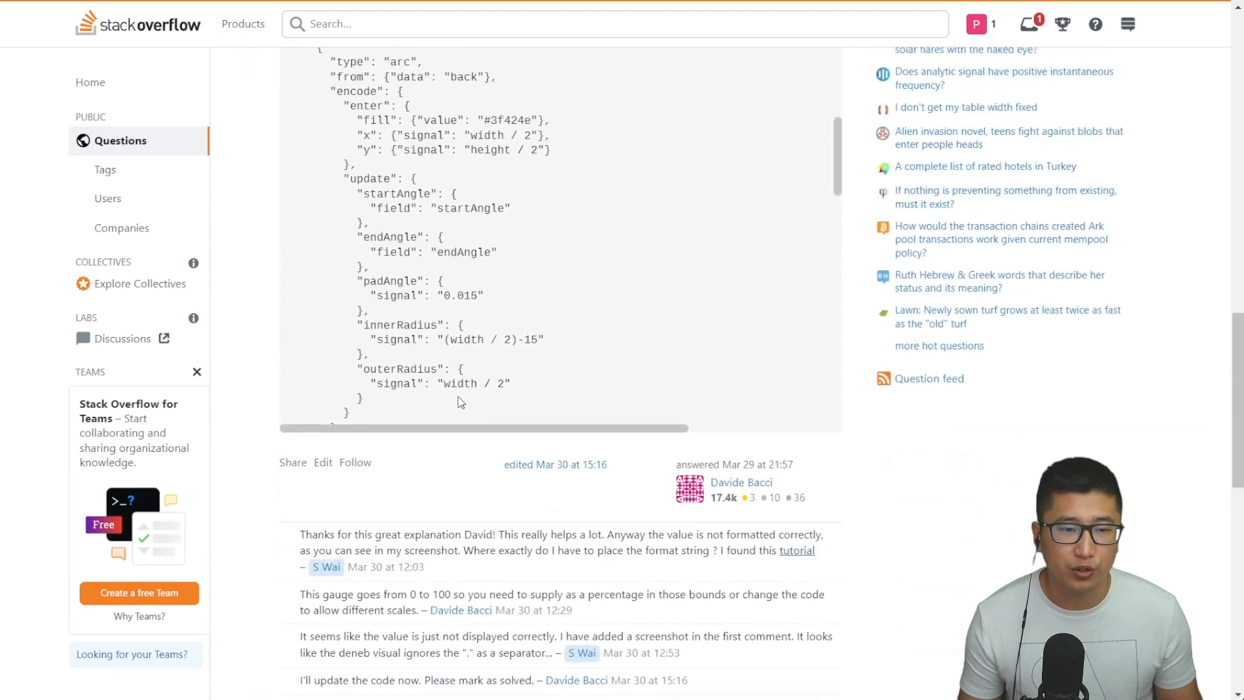
{"action": "scroll", "coordinate": [461, 402], "scroll_direction": "down", "scroll_amount": 17}
{"action": "scroll", "coordinate": [919, 331], "scroll_direction": "up", "scroll_amount": 8}
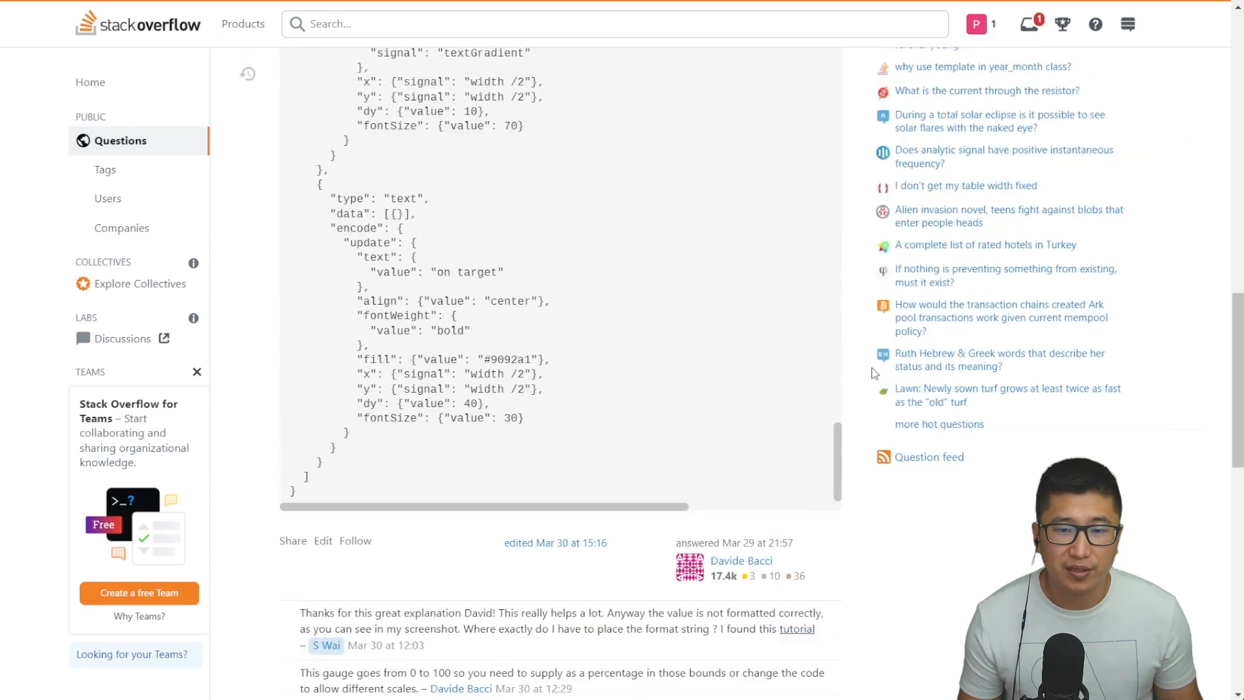
{"action": "scroll", "coordinate": [777, 384], "scroll_direction": "down", "scroll_amount": 1}
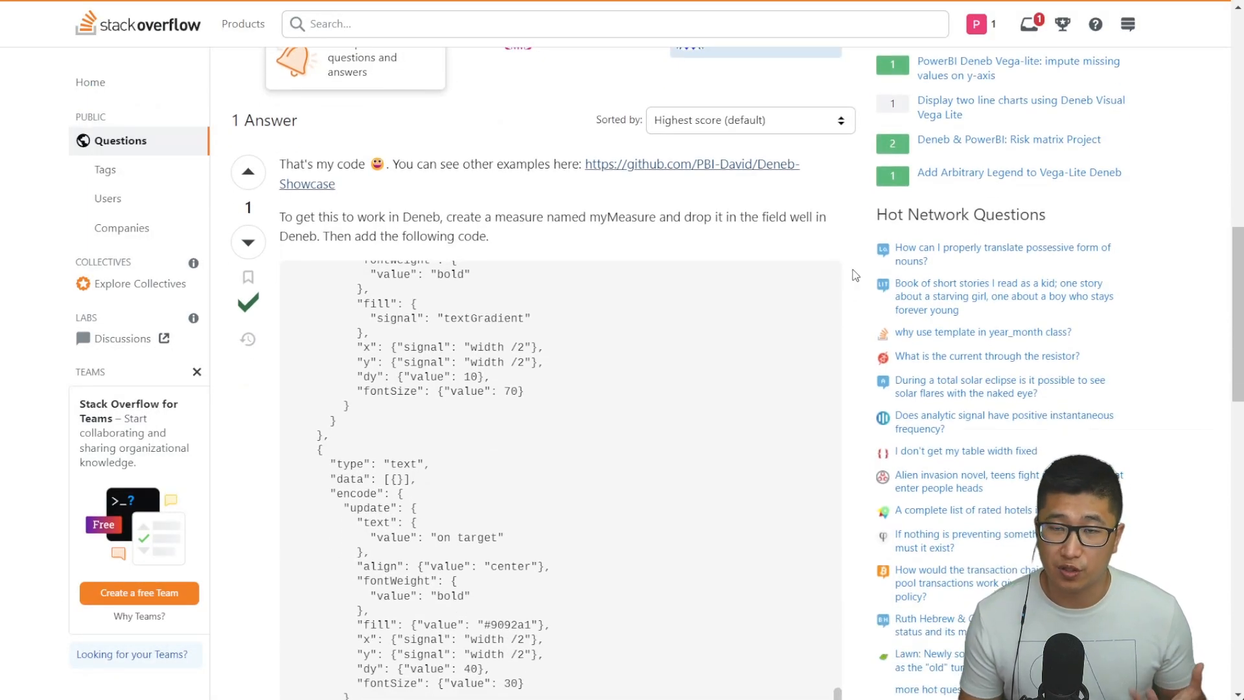
{"action": "scroll", "coordinate": [752, 255], "scroll_direction": "down", "scroll_amount": 4}
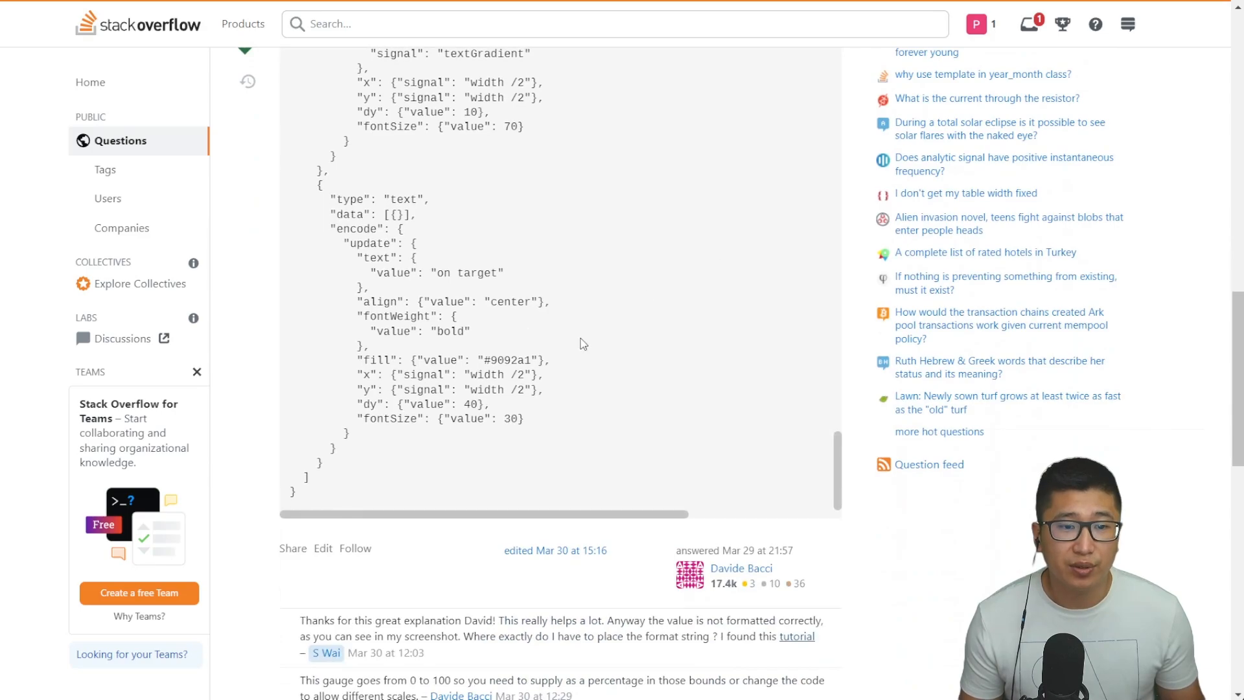
{"action": "double_click", "coordinate": [510, 360]}
{"action": "scroll", "coordinate": [630, 347], "scroll_direction": "up", "scroll_amount": 10}
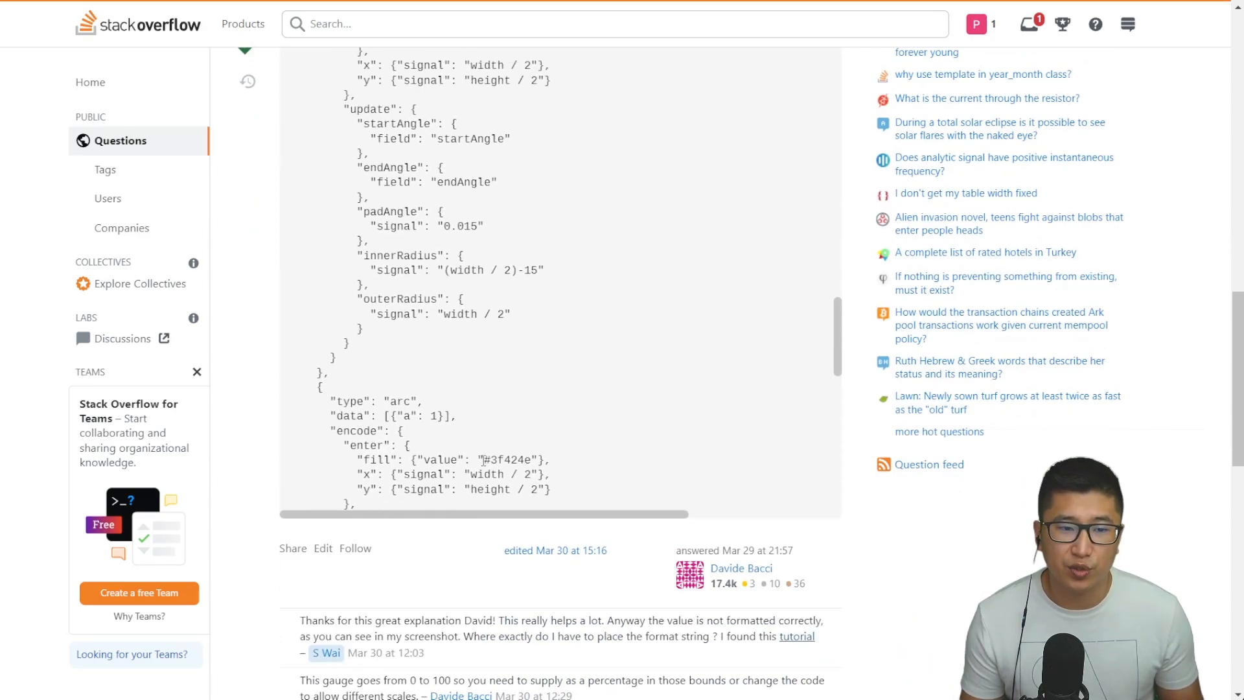
{"action": "left_click_drag", "start_coordinate": [483, 460], "coordinate": [533, 460]}
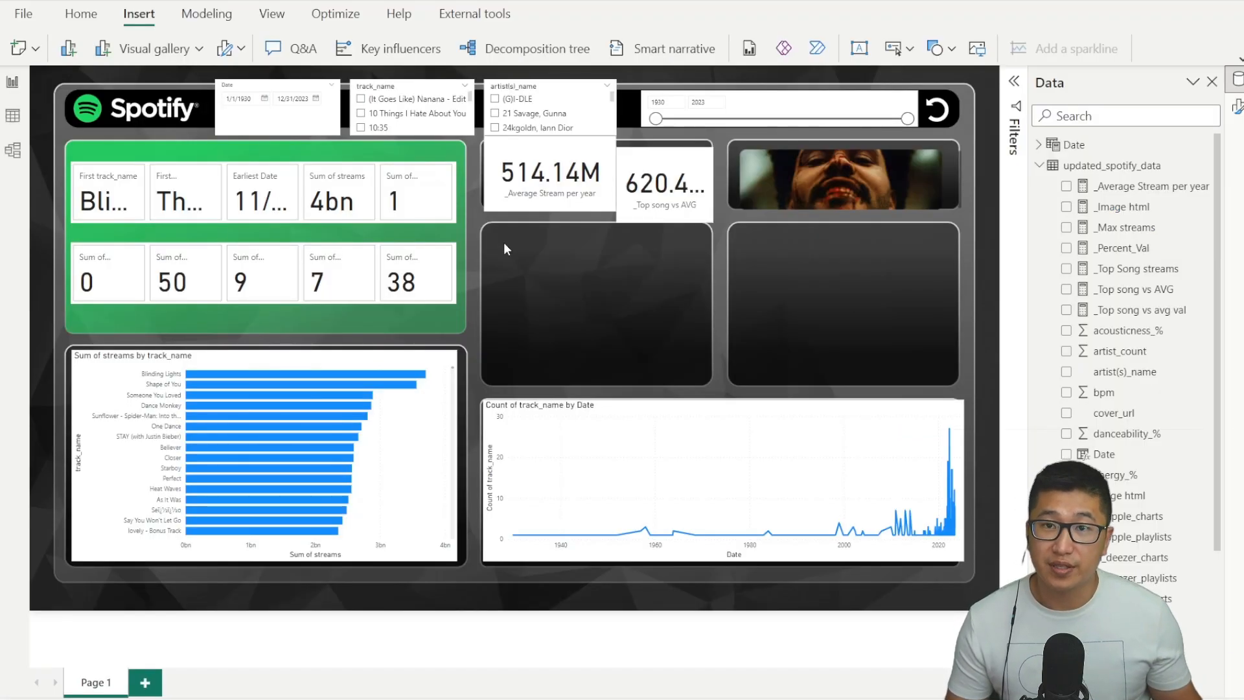
Step: Switch back to Power BI, insert a Deneb visual on the report page and add the _Percent_Val measure to it
{"action": "left_click", "coordinate": [166, 53]}
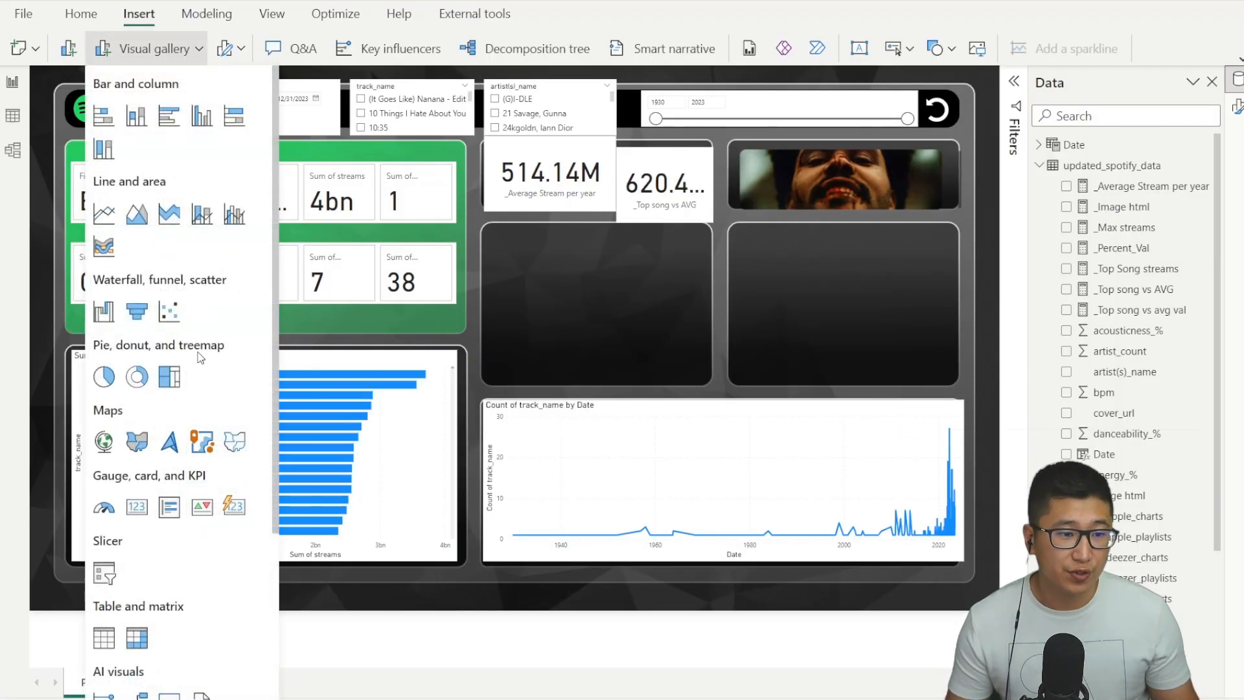
{"action": "scroll", "coordinate": [203, 401], "scroll_direction": "down", "scroll_amount": 3}
{"action": "left_click", "coordinate": [136, 599]}
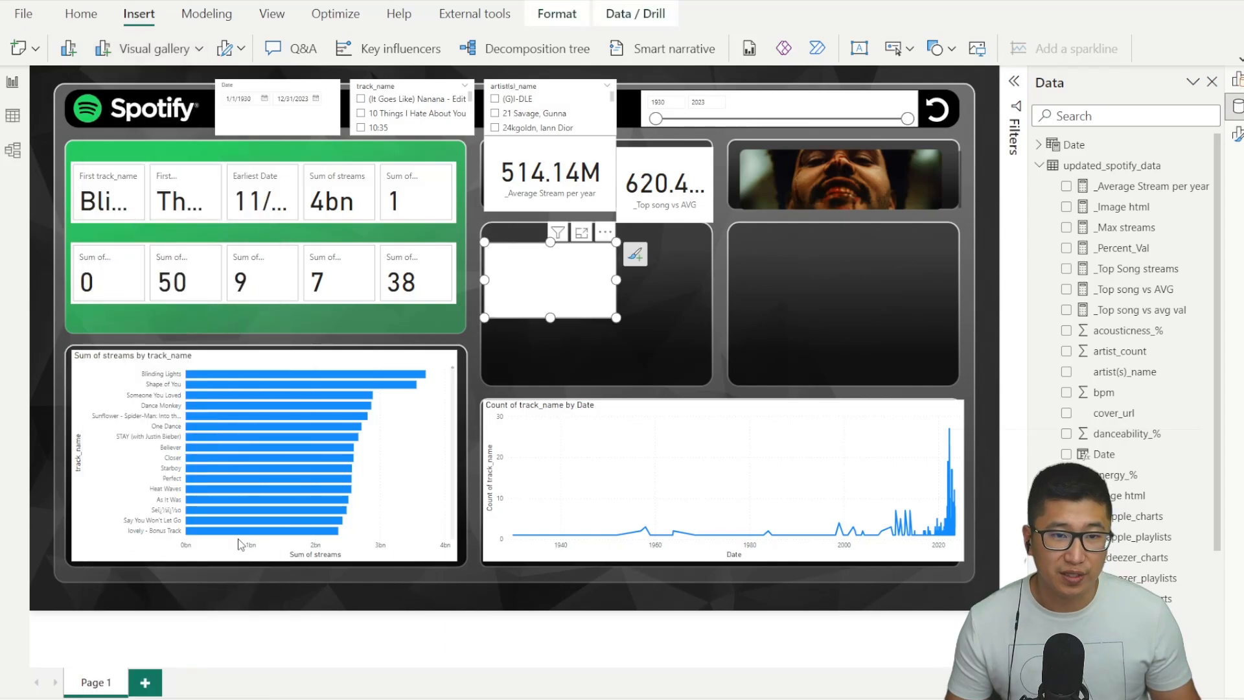
{"action": "left_click", "coordinate": [1066, 248]}
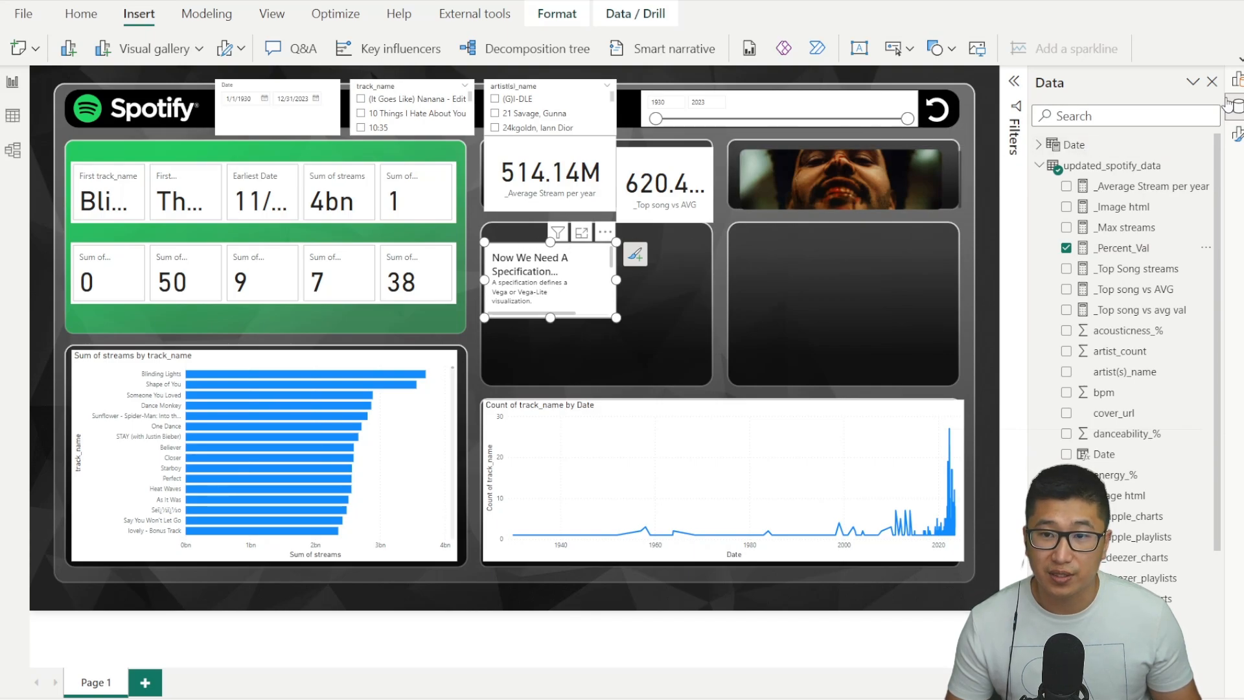
Step: Open the Deneb visual for editing, create an empty Vega specification and replace its default code with the copied gauge code
{"action": "left_click", "coordinate": [603, 233]}
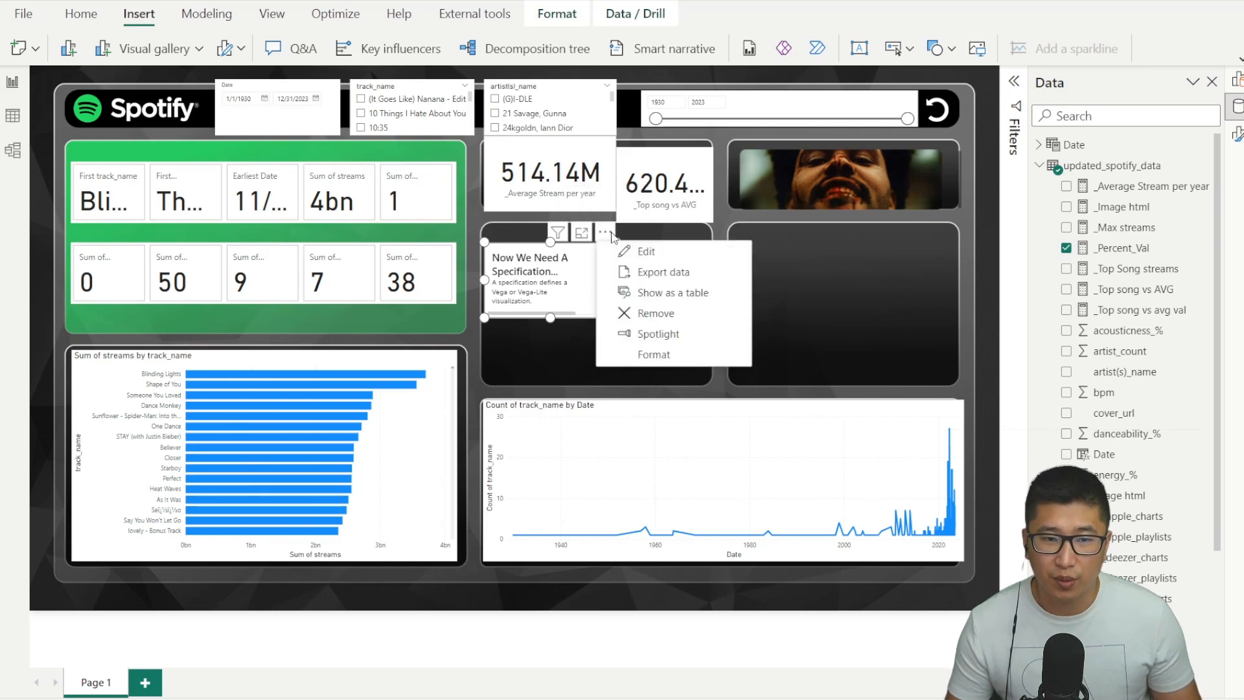
{"action": "left_click", "coordinate": [659, 253]}
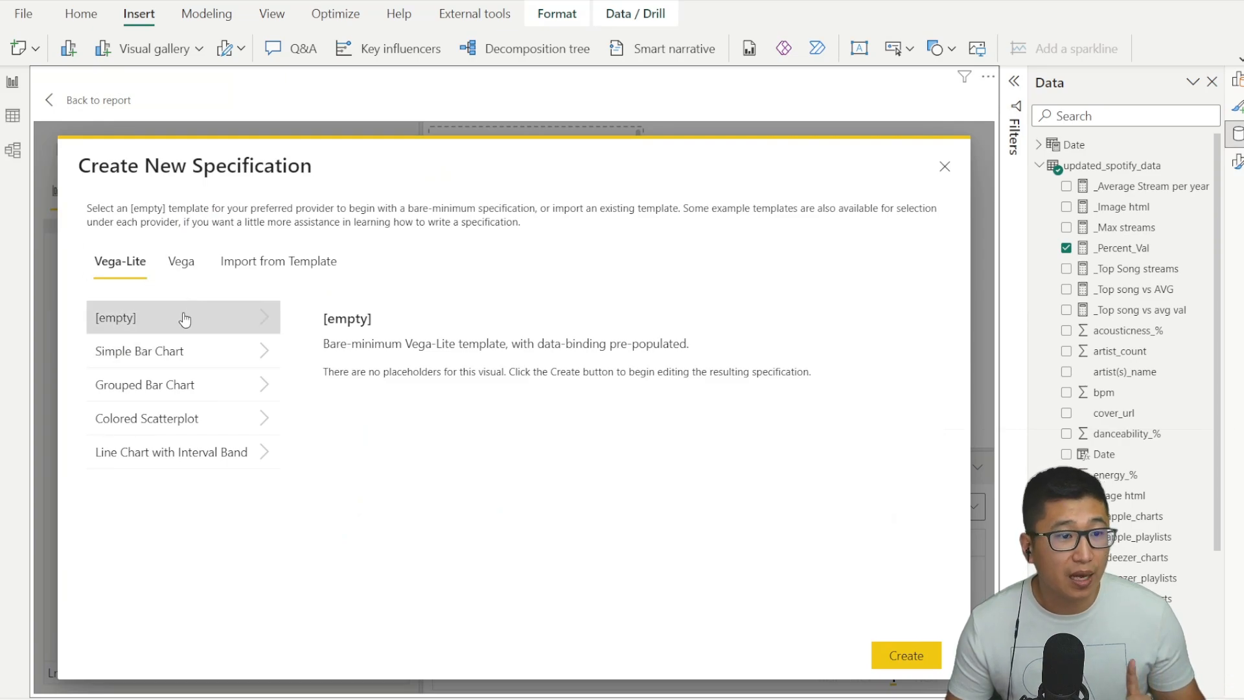
{"action": "left_click", "coordinate": [181, 262]}
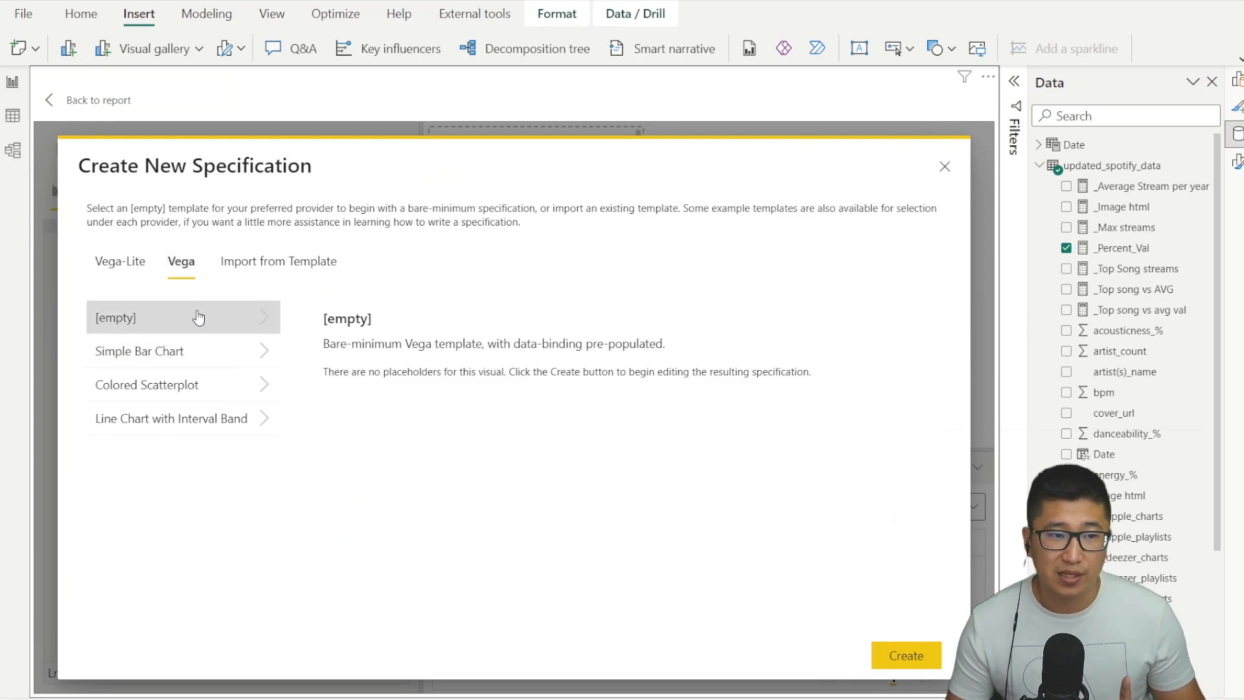
{"action": "left_click", "coordinate": [903, 656]}
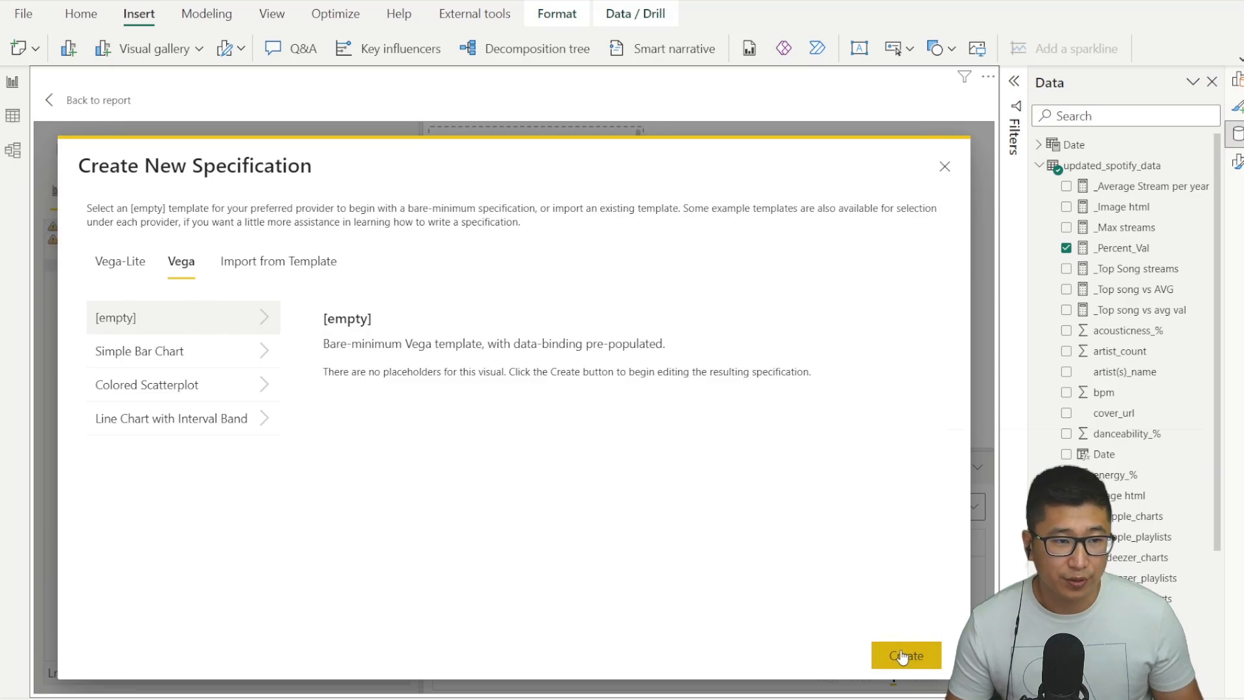
{"action": "left_click_drag", "start_coordinate": [239, 306], "coordinate": [73, 206]}
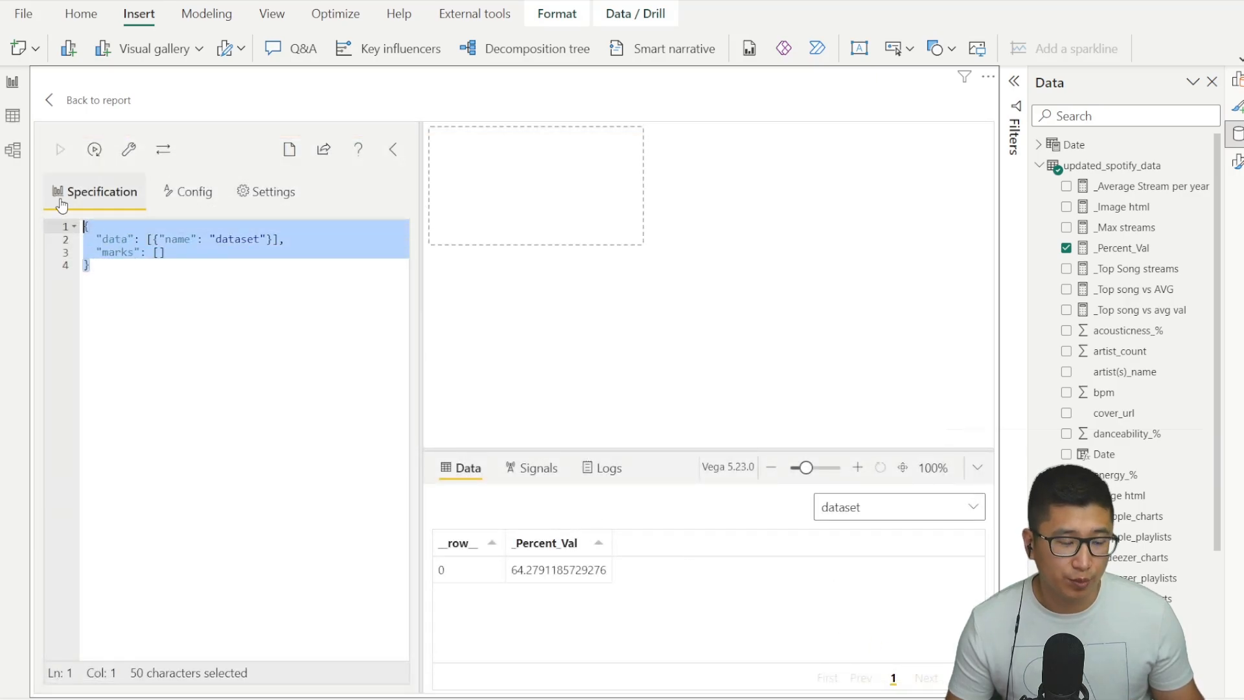
{"action": "key", "text": "ctrl+v"}
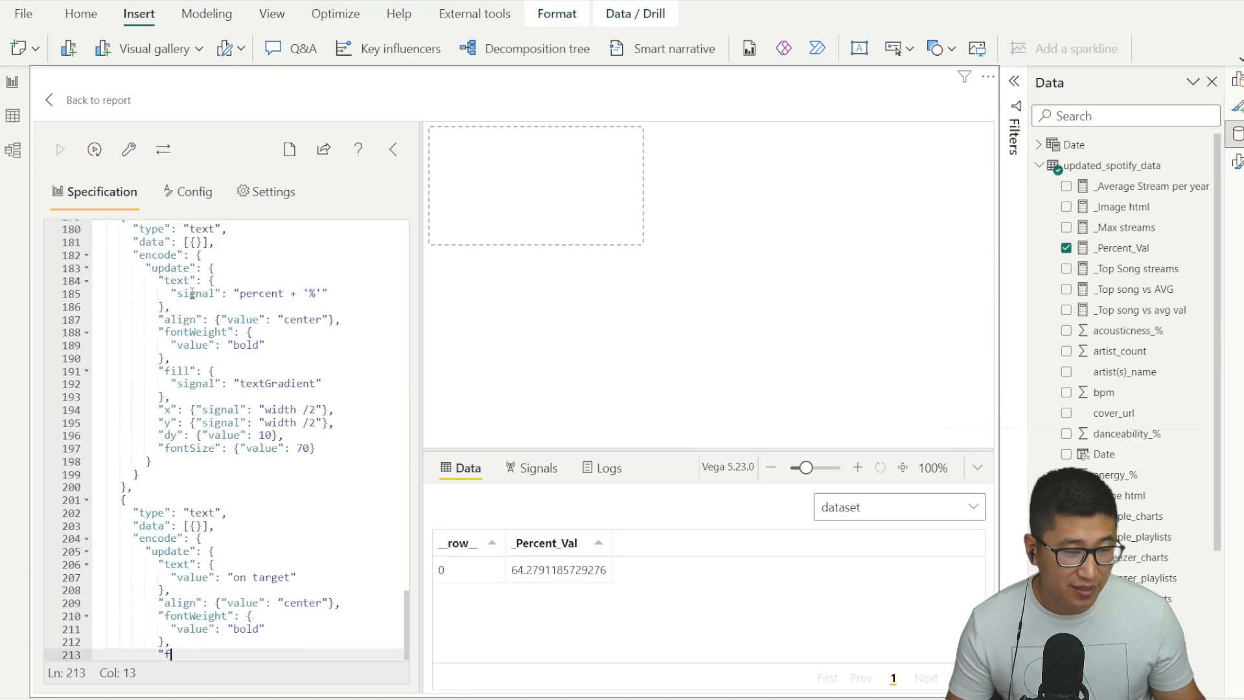
Step: Replace the myMeasure reference in the percent signal with _Percent_Val and apply the specification
{"action": "scroll", "coordinate": [270, 381], "scroll_direction": "up", "scroll_amount": 20}
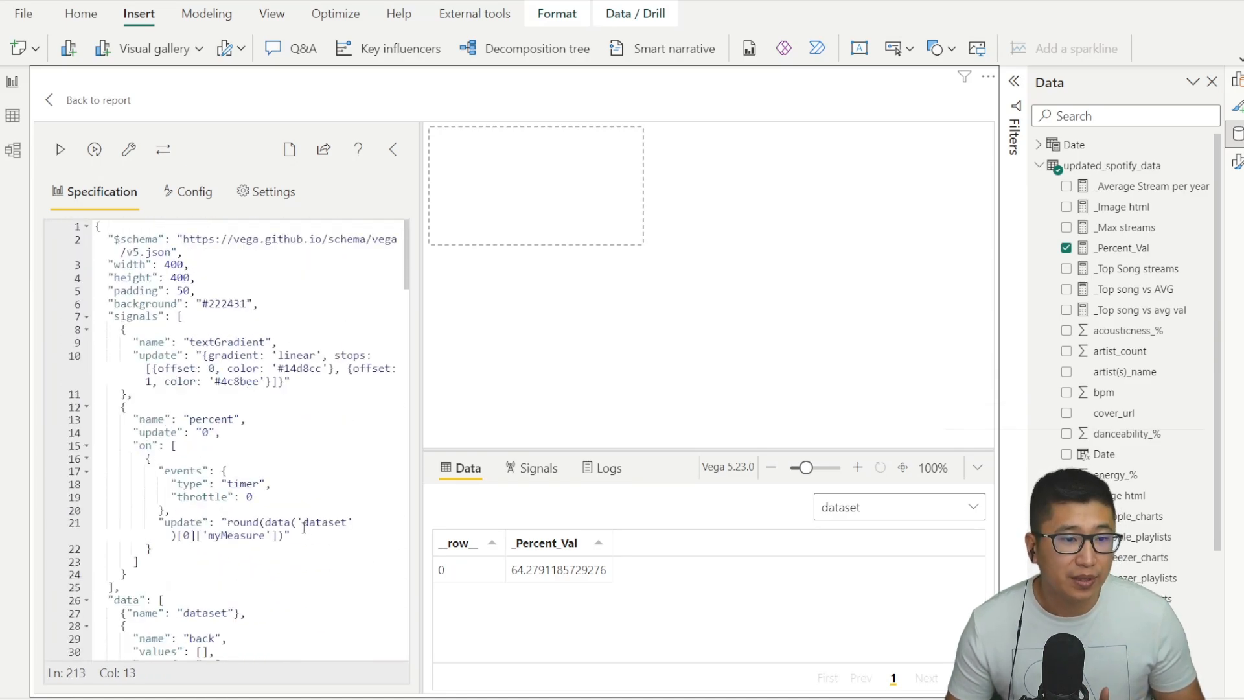
{"action": "double_click", "coordinate": [232, 536]}
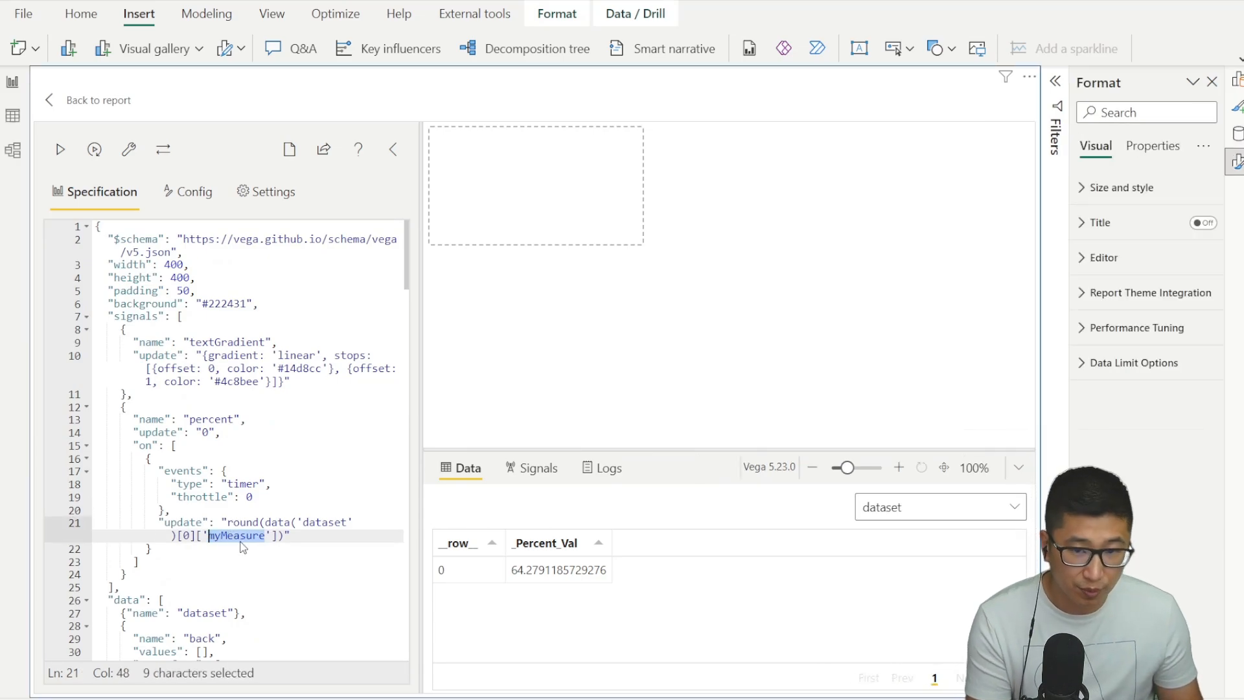
{"action": "key", "text": "BackSpace"}
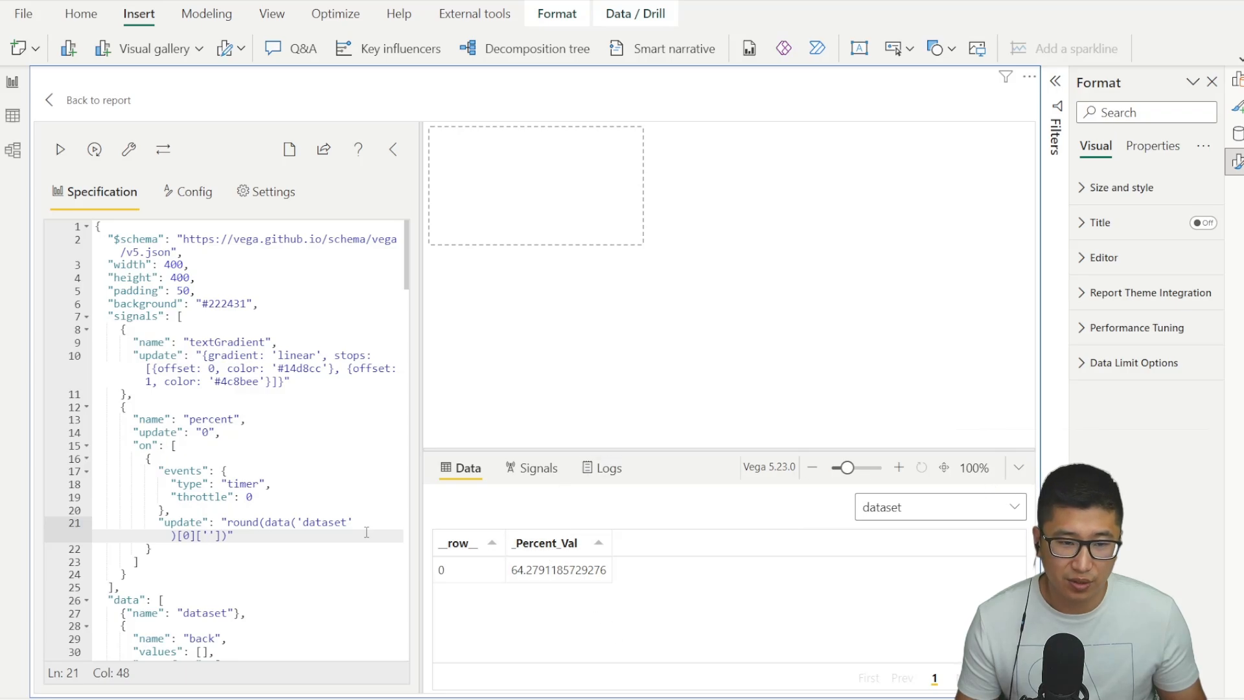
{"action": "type", "text": "_Percent_Val"}
{"action": "left_click", "coordinate": [133, 394]}
{"action": "left_click", "coordinate": [60, 150]}
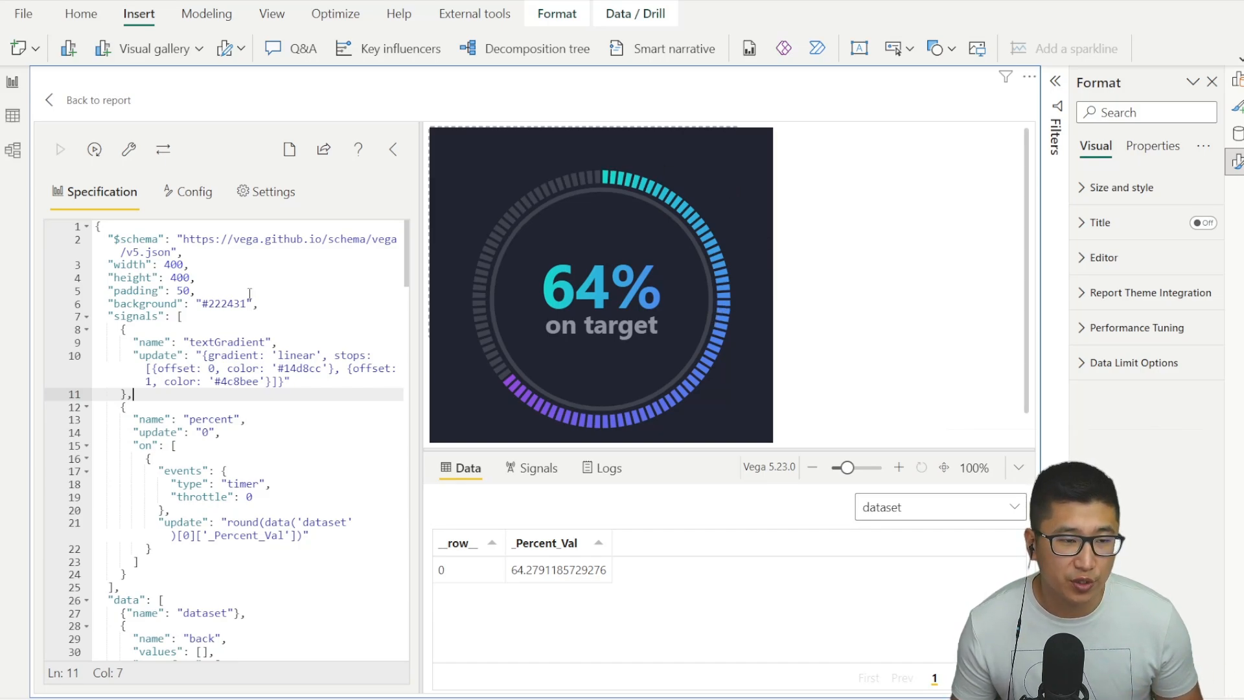
Step: Delete the background colour line from the gauge specification and apply the change
{"action": "left_click_drag", "start_coordinate": [258, 302], "coordinate": [268, 292]}
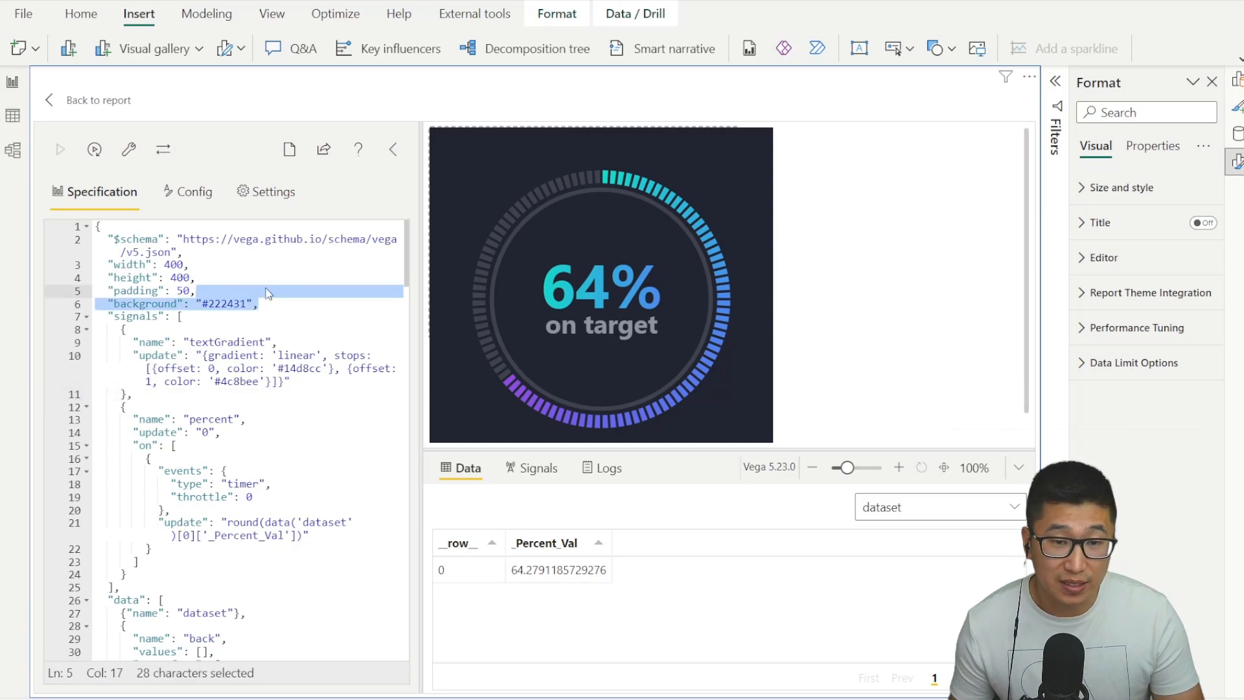
{"action": "key", "text": "BackSpace"}
{"action": "left_click", "coordinate": [60, 149]}
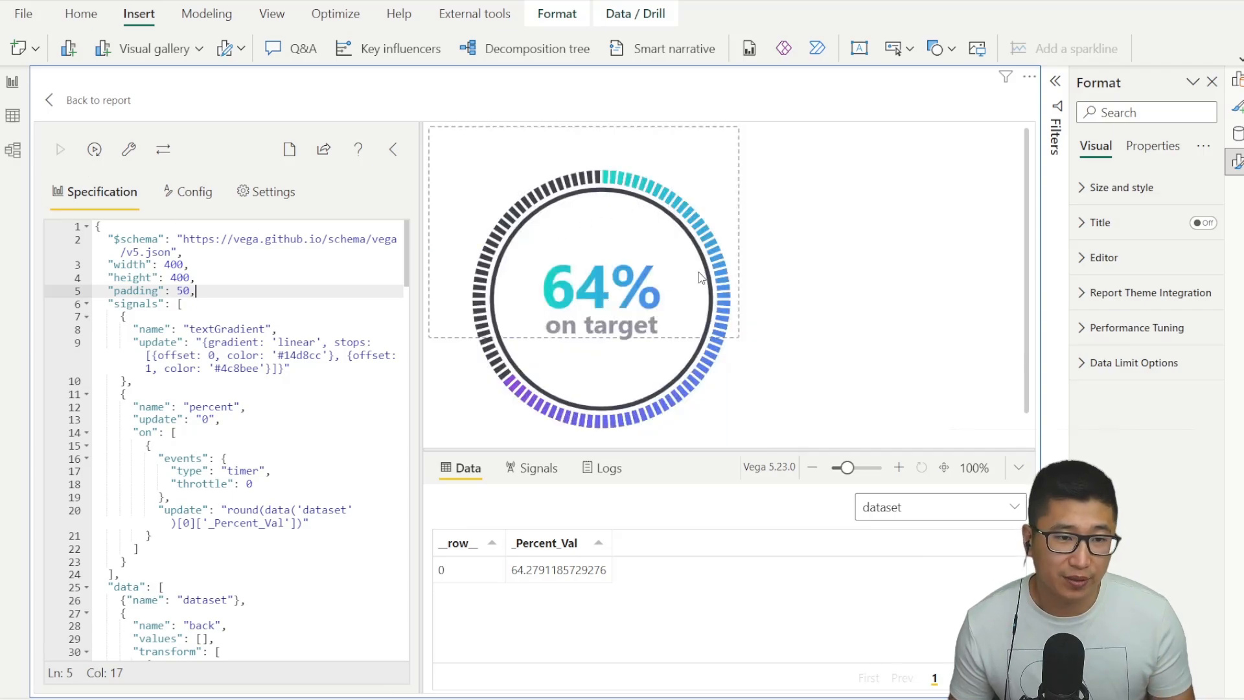
Step: Replace the colour scale's range values with "#036d19" and "#1db954" and apply the specification
{"action": "scroll", "coordinate": [305, 382], "scroll_direction": "down", "scroll_amount": 2}
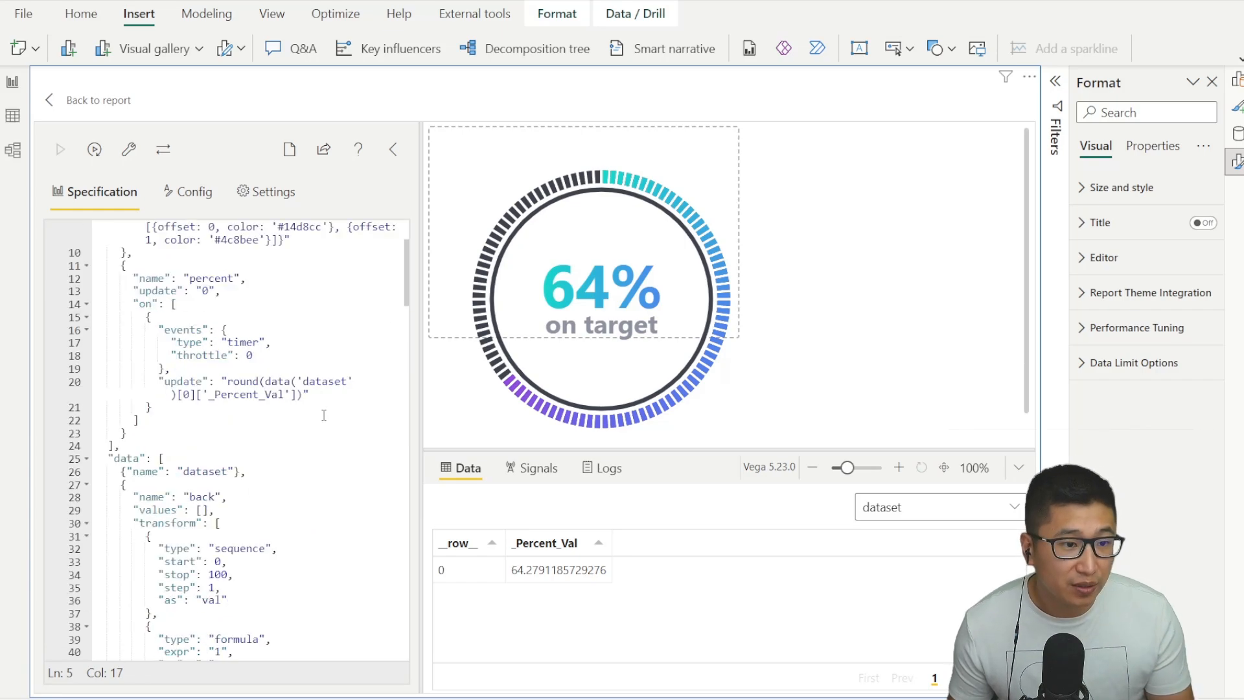
{"action": "scroll", "coordinate": [326, 427], "scroll_direction": "down", "scroll_amount": 3}
{"action": "scroll", "coordinate": [328, 443], "scroll_direction": "down", "scroll_amount": 10}
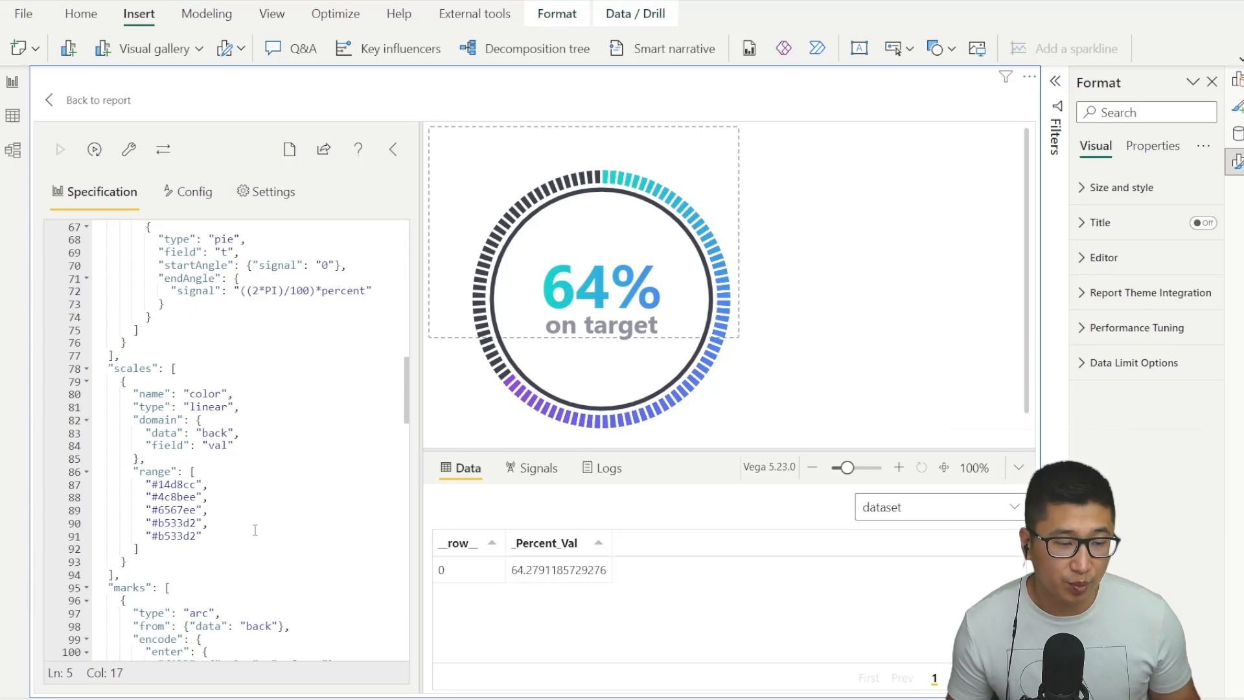
{"action": "left_click_drag", "start_coordinate": [249, 532], "coordinate": [79, 487]}
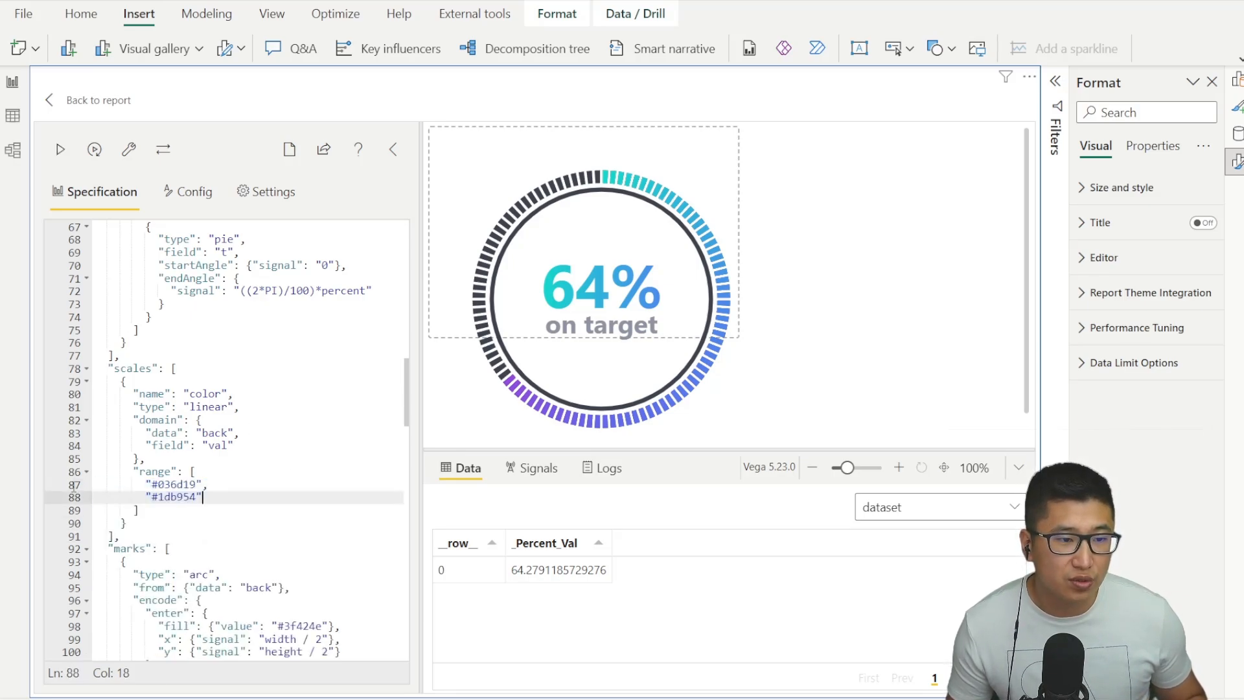
{"action": "type", "text": "\"#036d19\",         \"#1db954\""}
{"action": "left_click", "coordinate": [62, 151]}
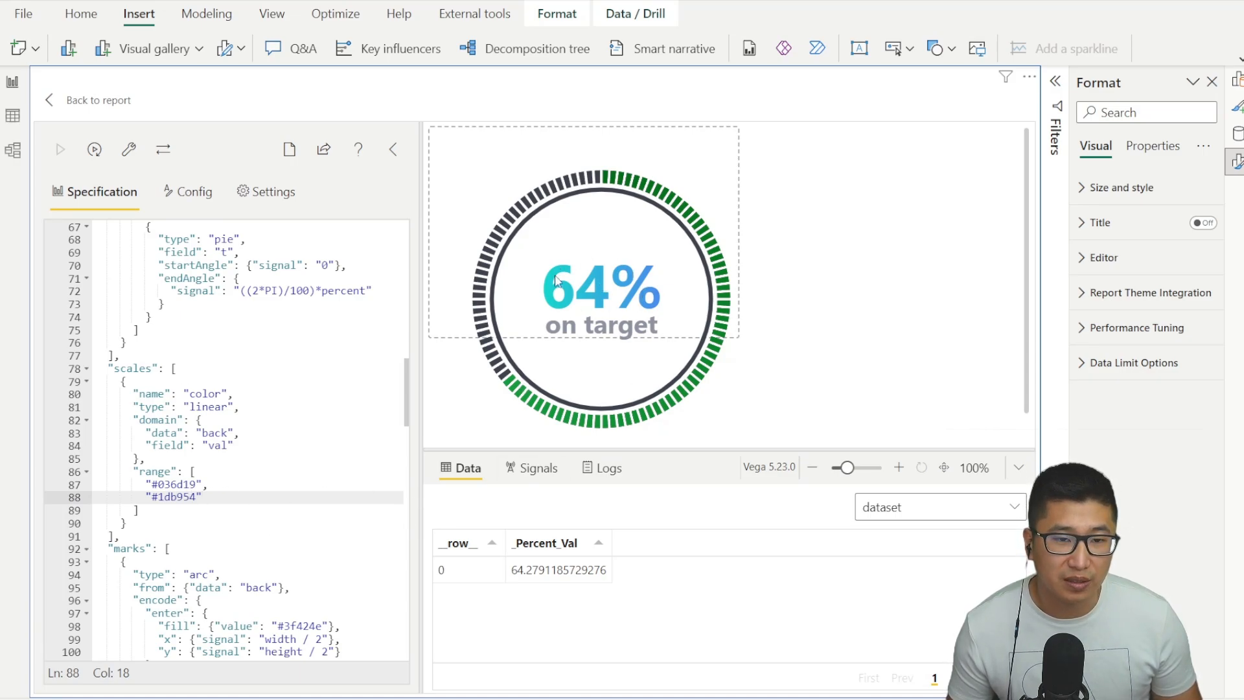
Step: Copy the dark green 036d19 from the colour range into the first colour stop of the textGradient signal
{"action": "scroll", "coordinate": [259, 447], "scroll_direction": "down", "scroll_amount": 1}
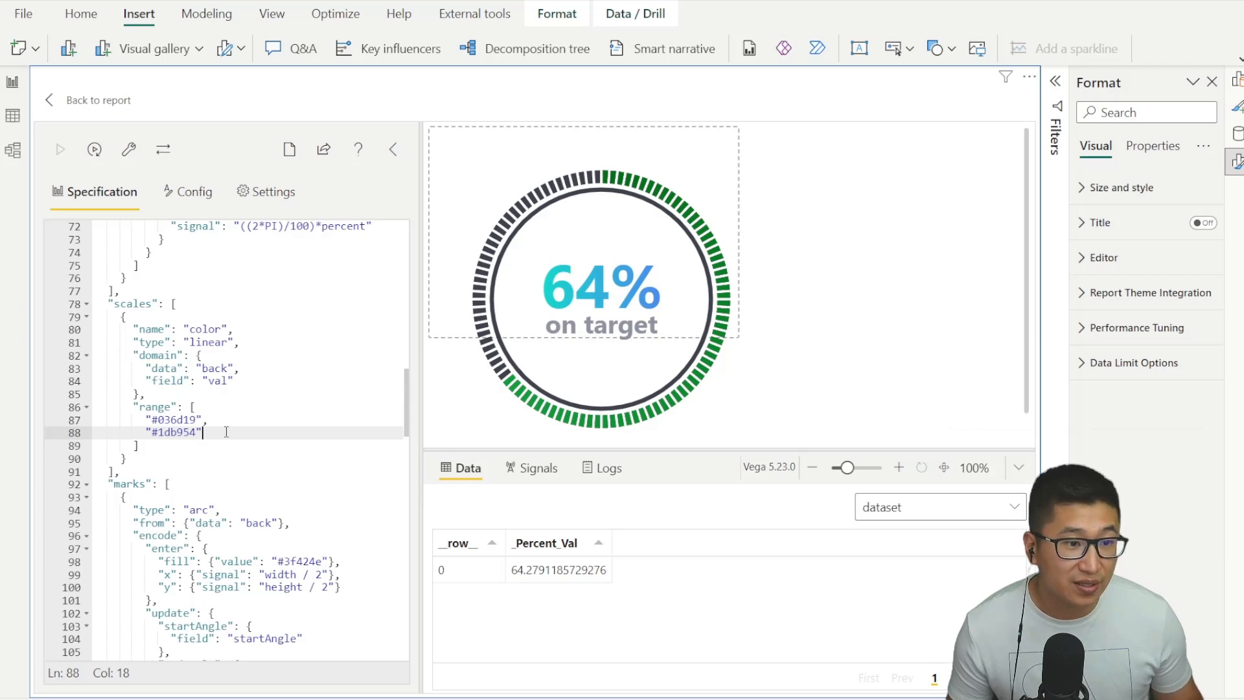
{"action": "double_click", "coordinate": [176, 419]}
{"action": "key", "text": "ctrl+c"}
{"action": "scroll", "coordinate": [278, 432], "scroll_direction": "down", "scroll_amount": 5}
{"action": "scroll", "coordinate": [278, 431], "scroll_direction": "down", "scroll_amount": 6}
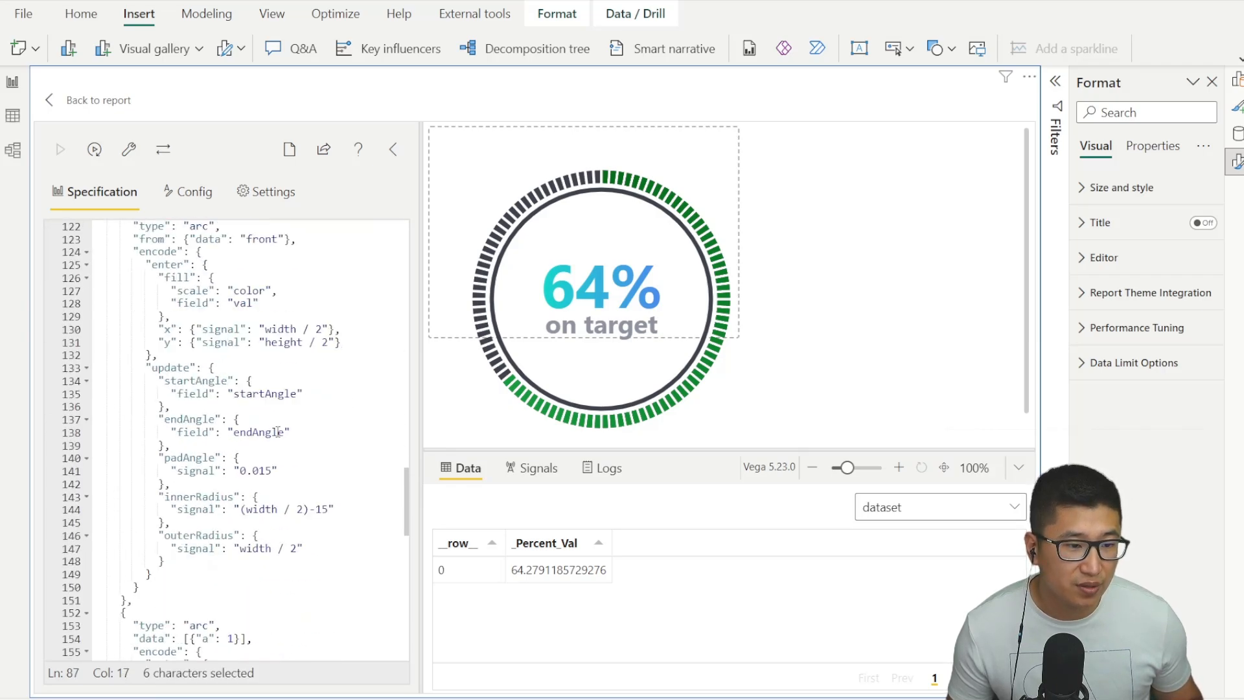
{"action": "scroll", "coordinate": [272, 532], "scroll_direction": "down", "scroll_amount": 8}
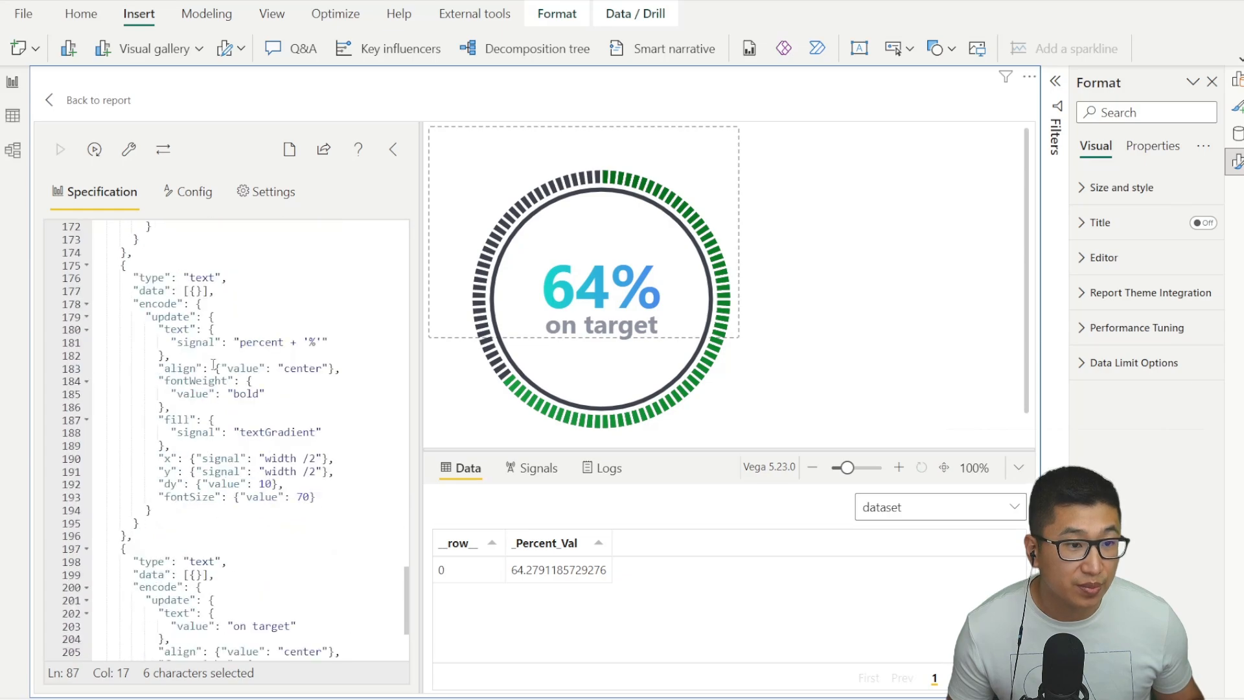
{"action": "left_click", "coordinate": [199, 271]}
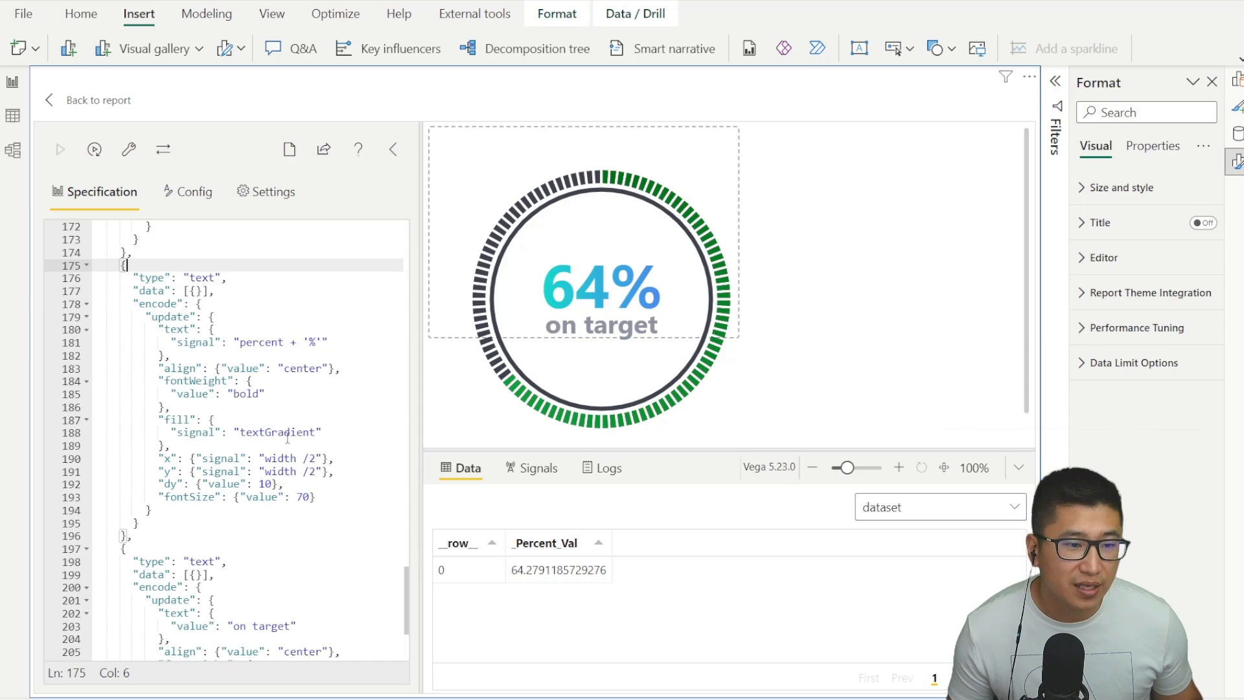
{"action": "scroll", "coordinate": [308, 454], "scroll_direction": "up", "scroll_amount": 15}
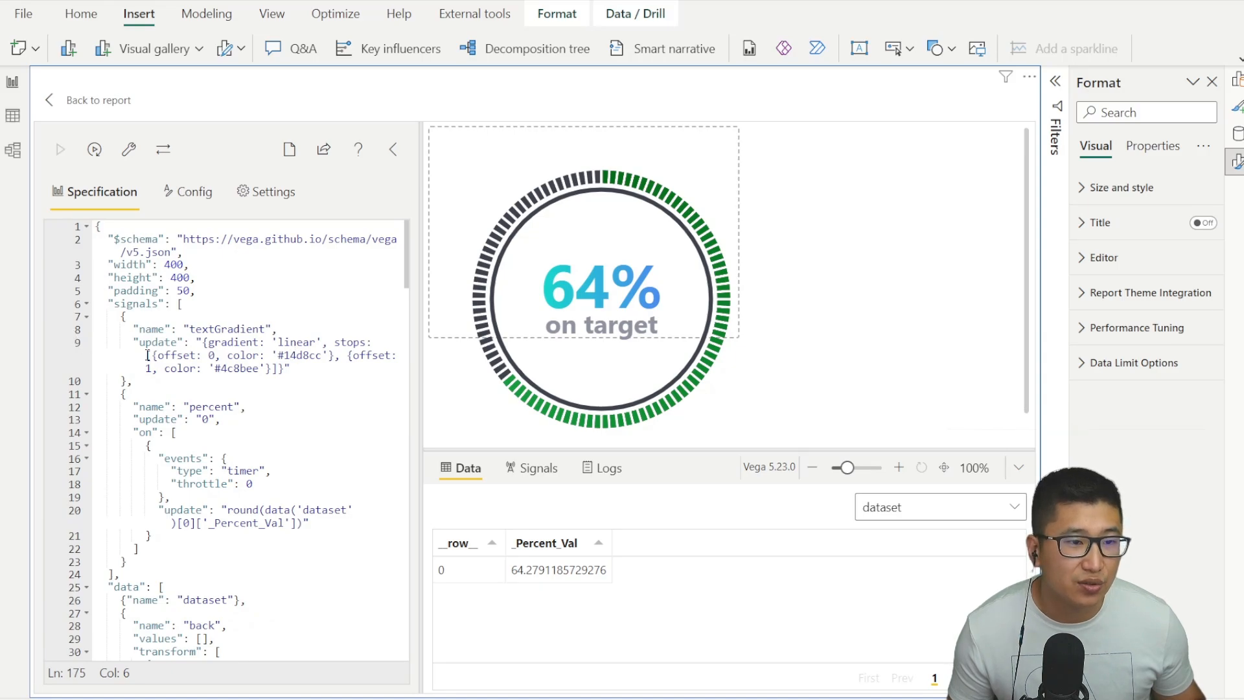
{"action": "double_click", "coordinate": [302, 355]}
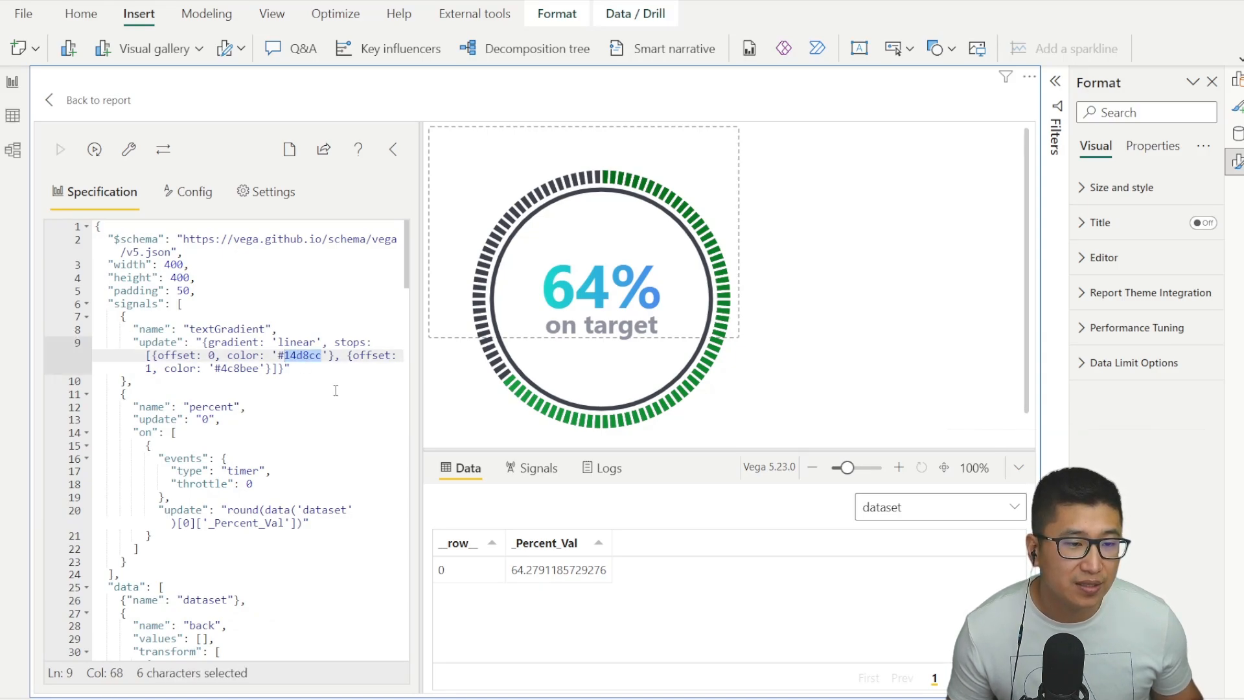
{"action": "key", "text": "ctrl+v"}
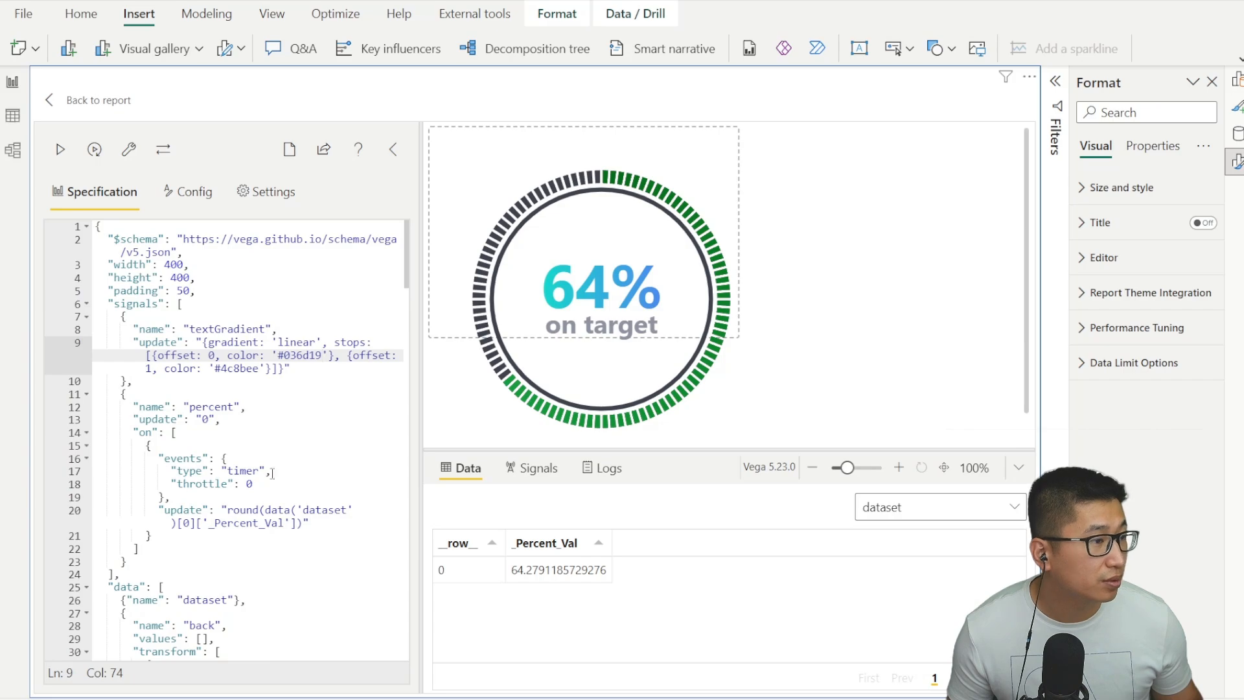
Step: Copy the light green 1db954 from the colour range into textGradient's second colour stop and apply the specification
{"action": "scroll", "coordinate": [272, 472], "scroll_direction": "down", "scroll_amount": 10}
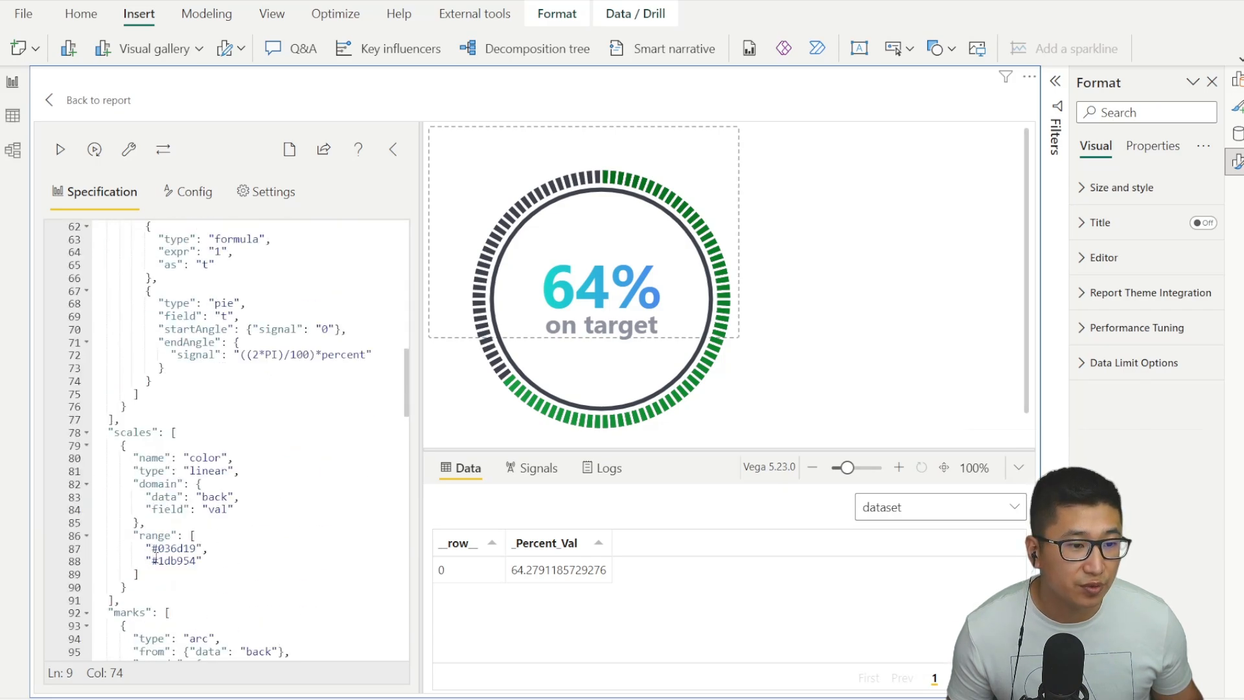
{"action": "double_click", "coordinate": [155, 560]}
{"action": "key", "text": "ctrl+c"}
{"action": "scroll", "coordinate": [293, 426], "scroll_direction": "up", "scroll_amount": 10}
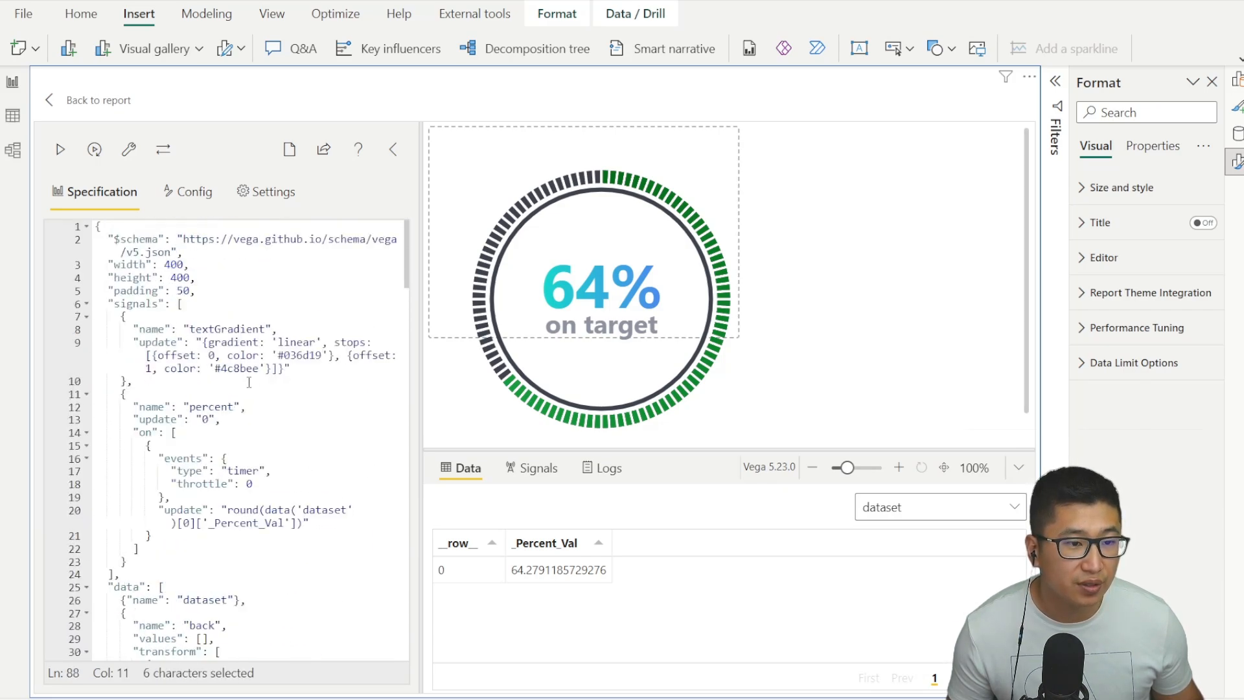
{"action": "double_click", "coordinate": [241, 368]}
{"action": "key", "text": "ctrl+v"}
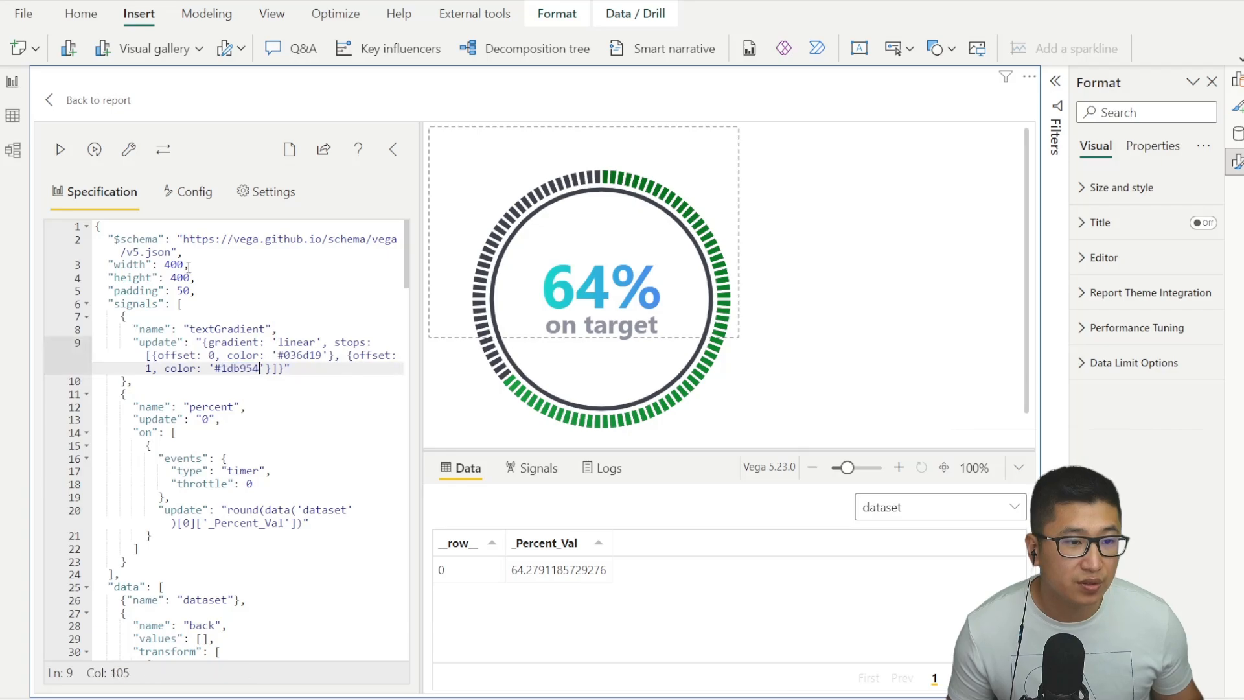
{"action": "left_click", "coordinate": [60, 160]}
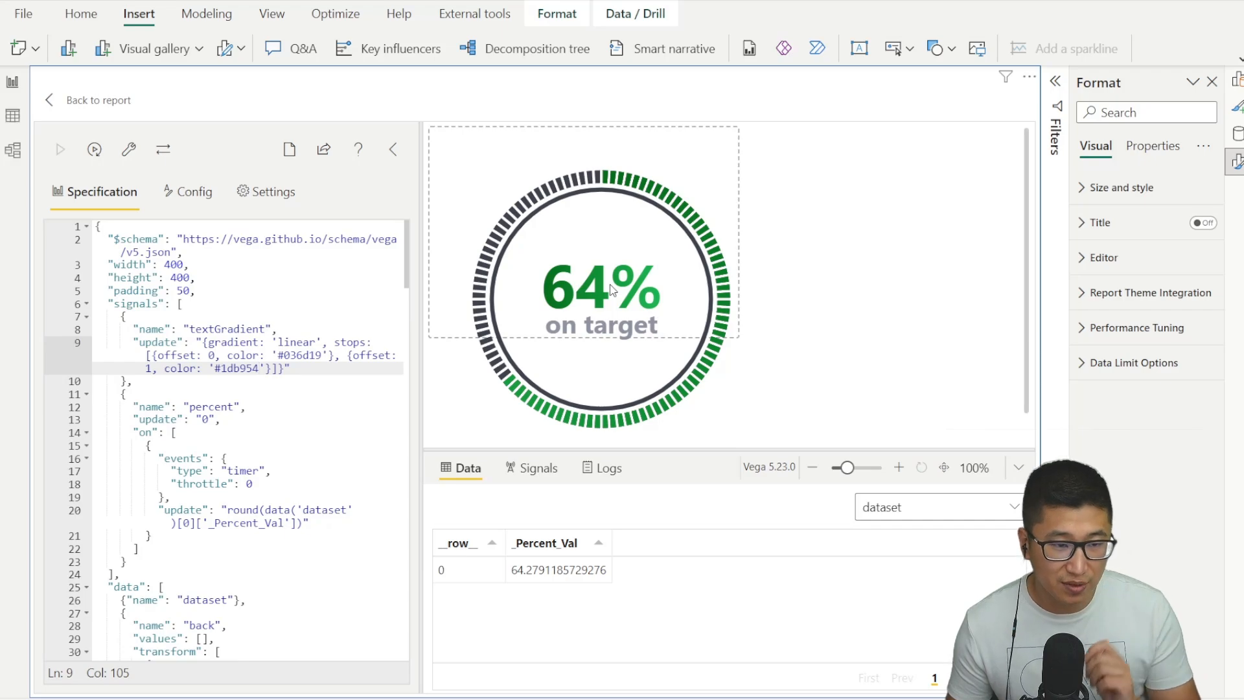
Step: Return to the report, move the gauge over the empty dark tile below the cover image and enlarge it to show the full ring
{"action": "left_click", "coordinate": [91, 103]}
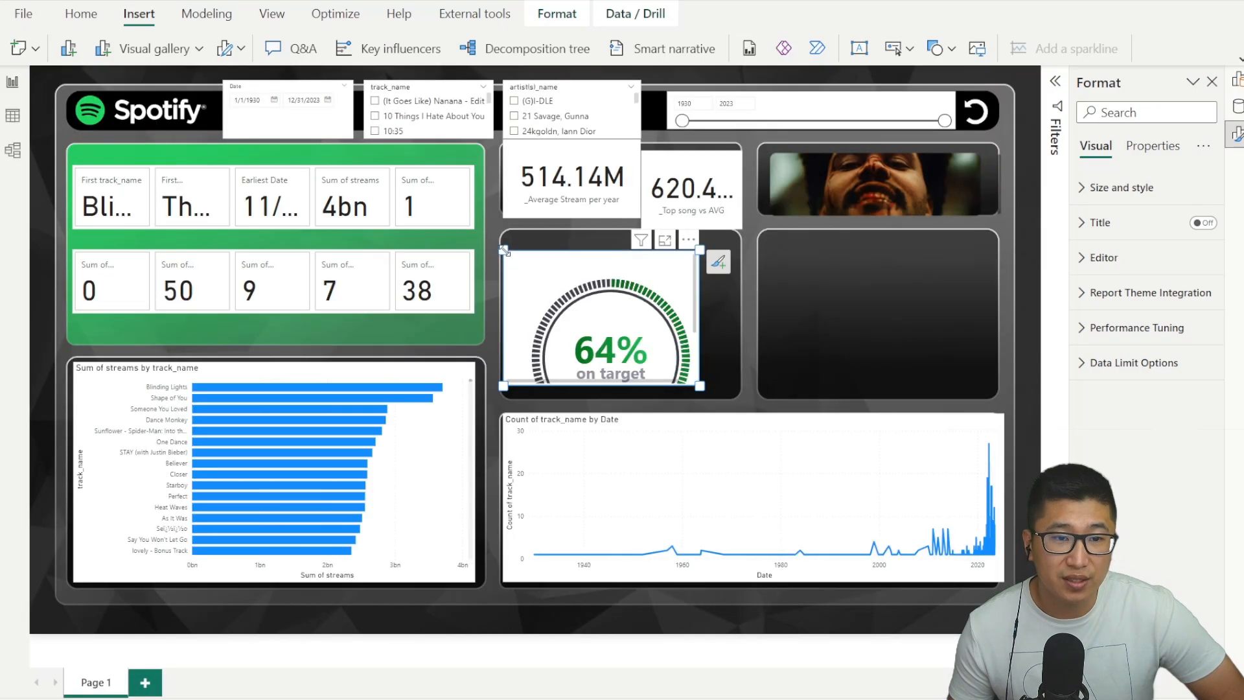
{"action": "left_click_drag", "start_coordinate": [504, 251], "coordinate": [835, 270]}
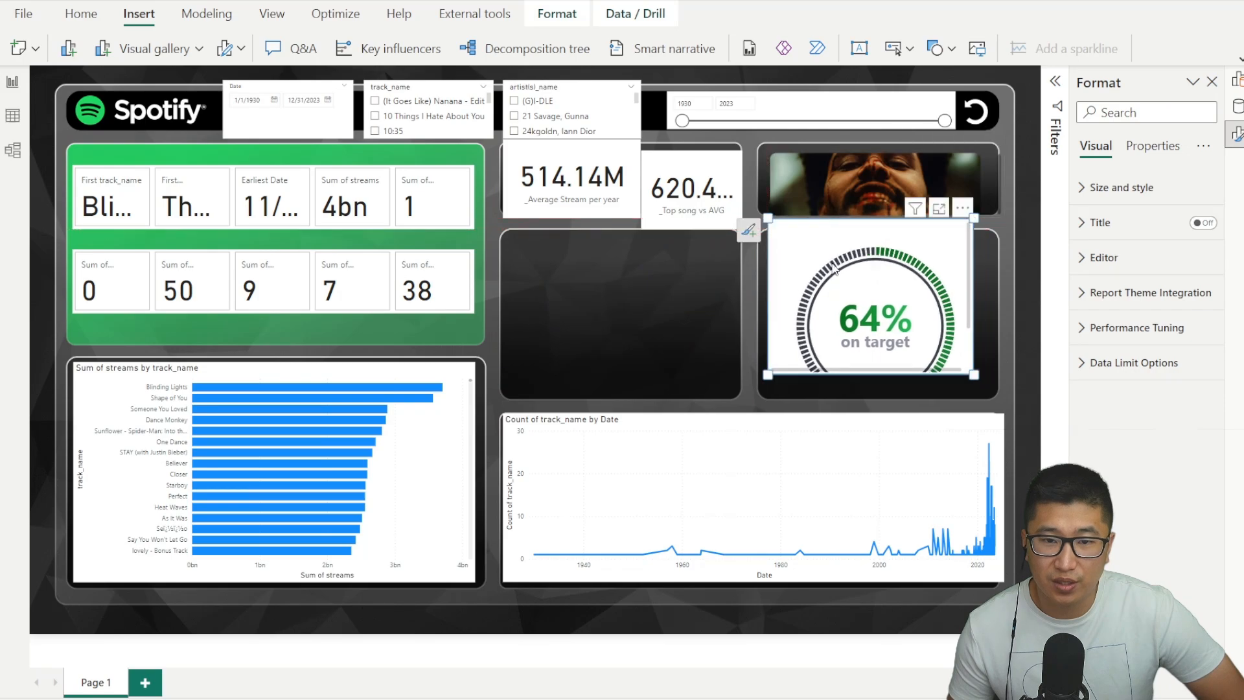
{"action": "left_click_drag", "start_coordinate": [972, 375], "coordinate": [985, 407]}
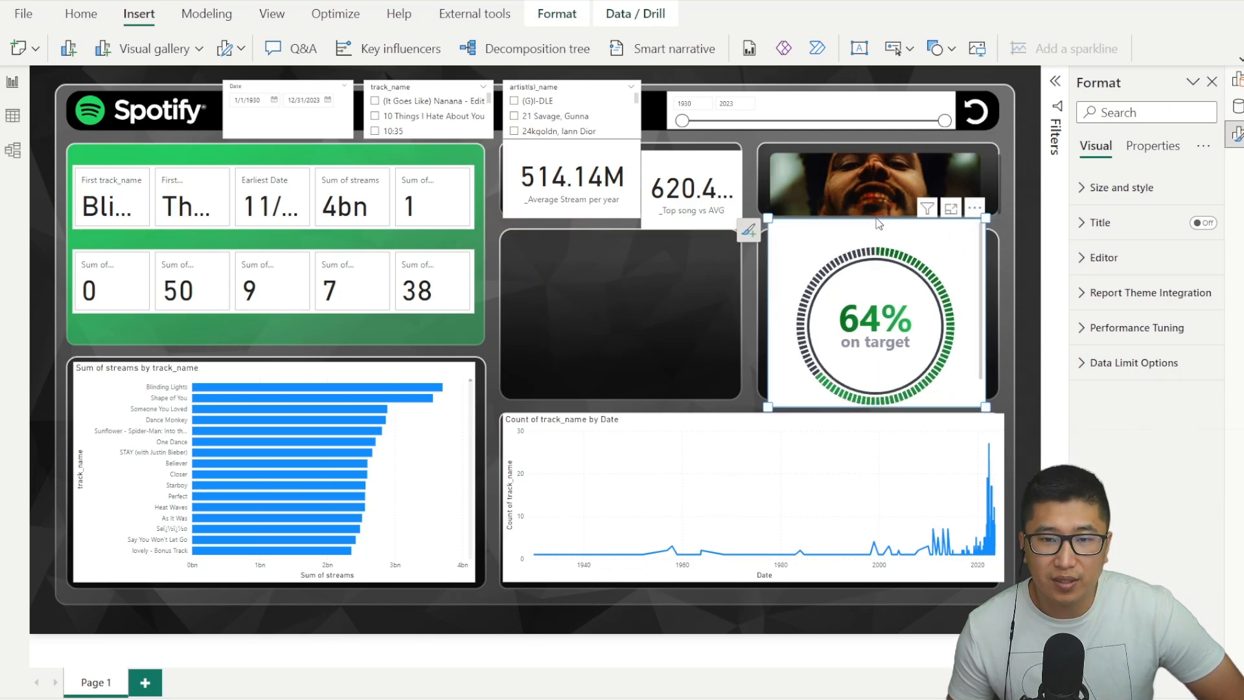
{"action": "left_click_drag", "start_coordinate": [878, 223], "coordinate": [822, 208]}
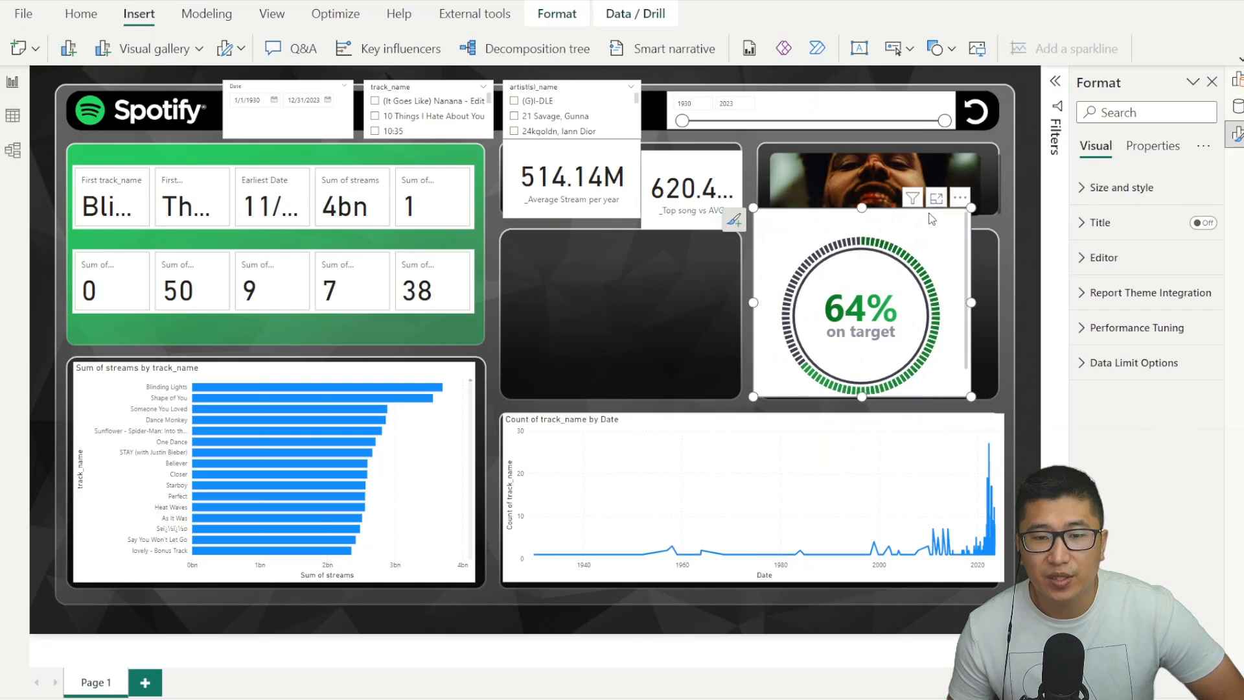
Step: Open the gauge's Deneb specification and set both its width and height to 350
{"action": "left_click", "coordinate": [959, 200]}
{"action": "left_click", "coordinate": [973, 220]}
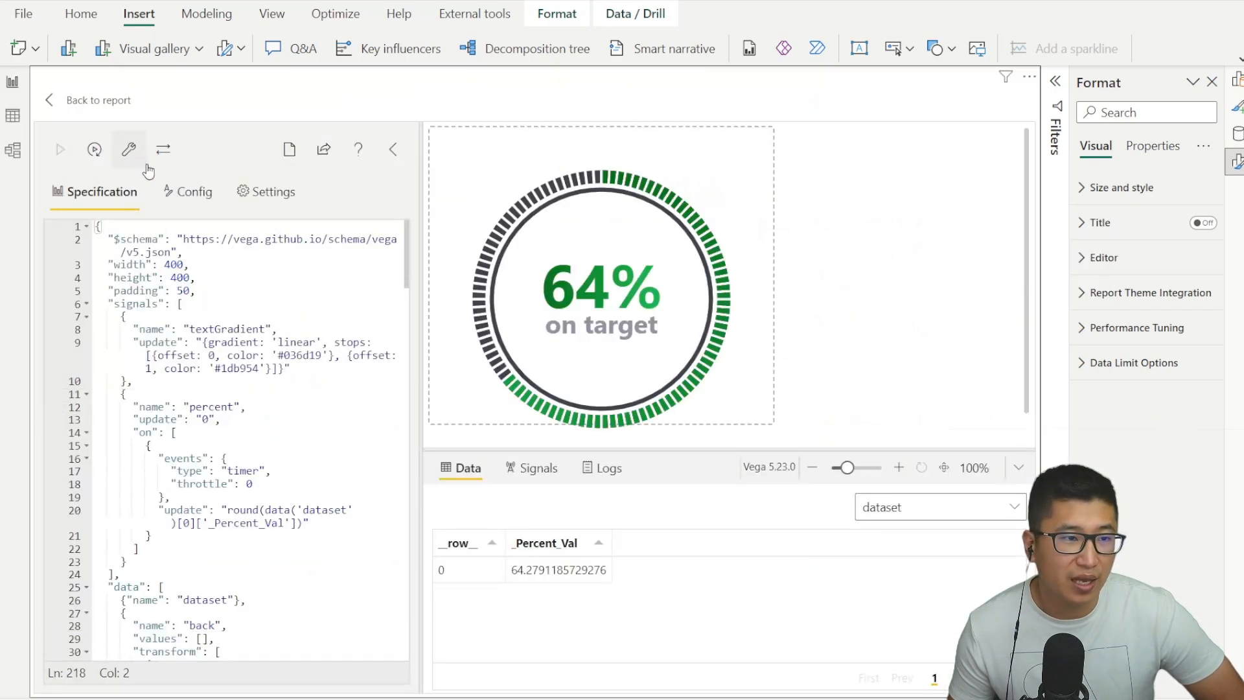
{"action": "double_click", "coordinate": [179, 264]}
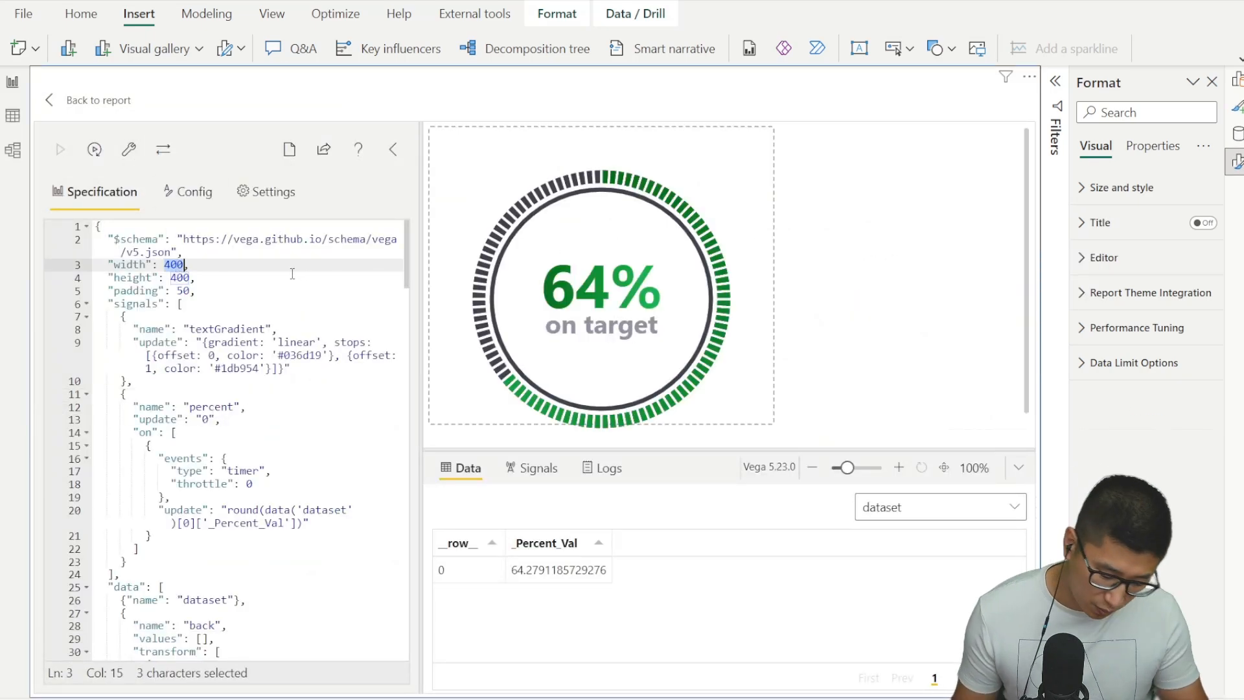
{"action": "type", "text": "350"}
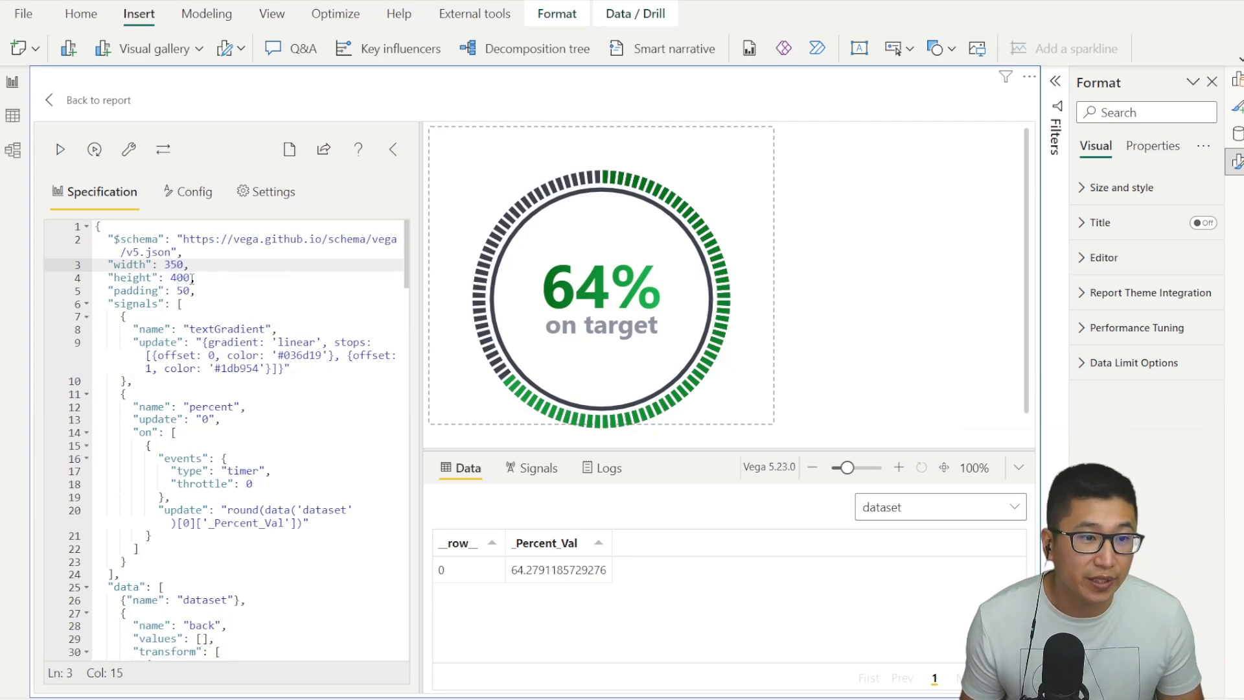
{"action": "double_click", "coordinate": [191, 278]}
{"action": "type", "text": "350"}
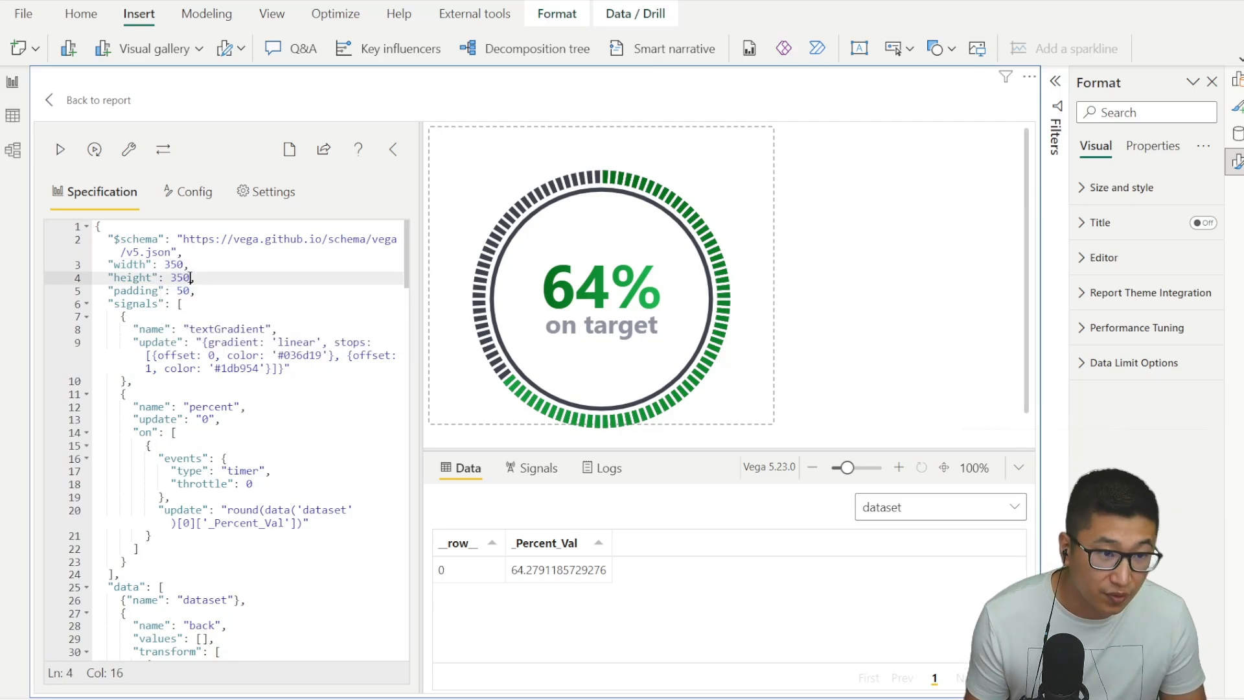
Step: Set the gauge's padding to 15, apply the specification and return to the report
{"action": "double_click", "coordinate": [184, 291]}
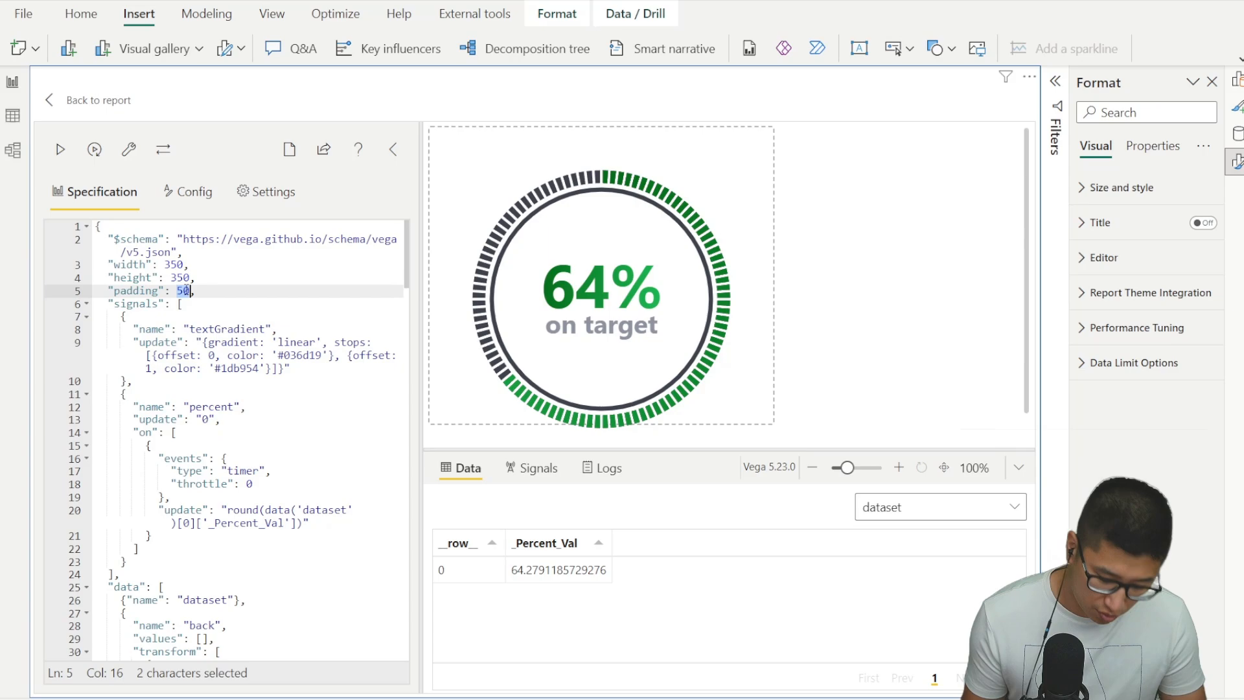
{"action": "type", "text": "15"}
{"action": "left_click", "coordinate": [183, 252]}
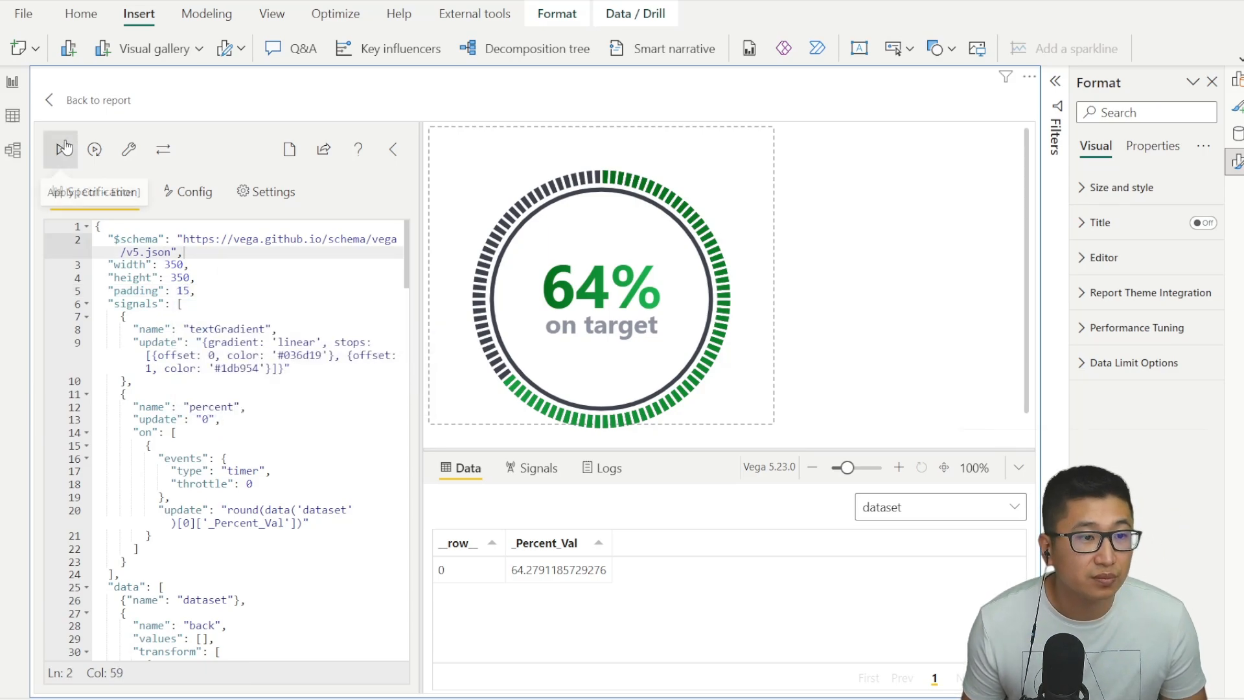
{"action": "left_click", "coordinate": [63, 145]}
{"action": "left_click", "coordinate": [51, 99]}
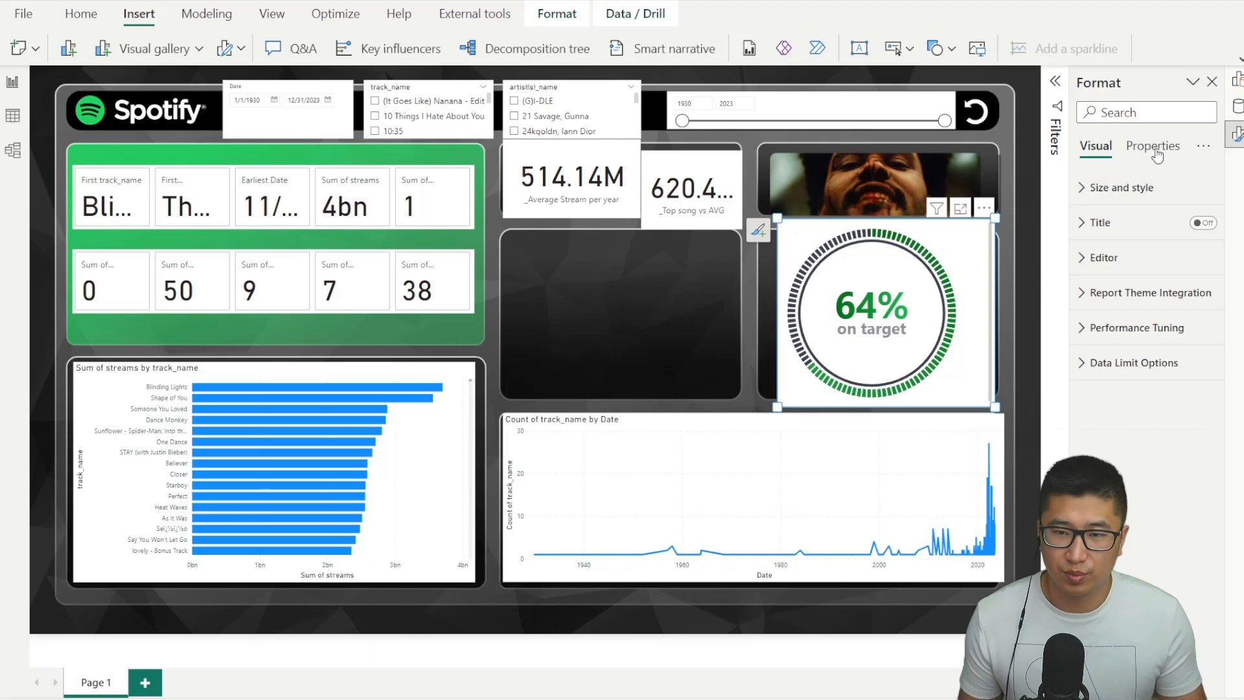
Step: Turn off the gauge's background and resize it to about 368 by 349 to fit the dark tile below the cover image
{"action": "left_click", "coordinate": [1149, 189]}
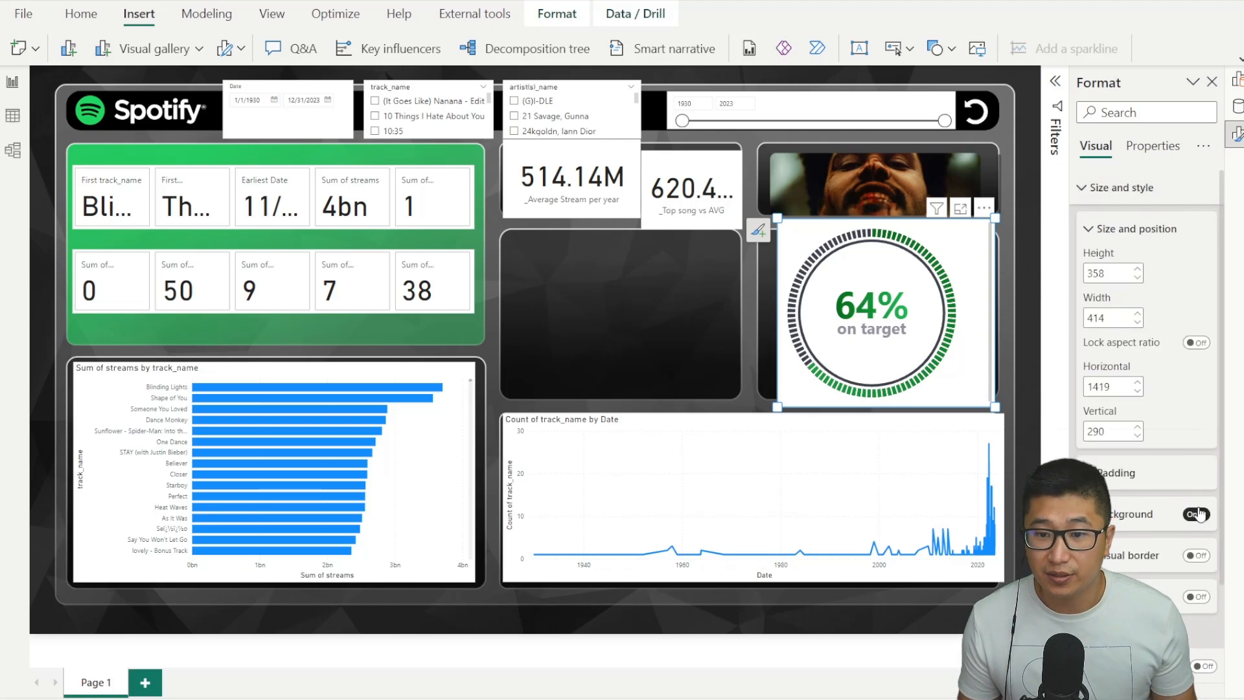
{"action": "left_click", "coordinate": [1198, 514]}
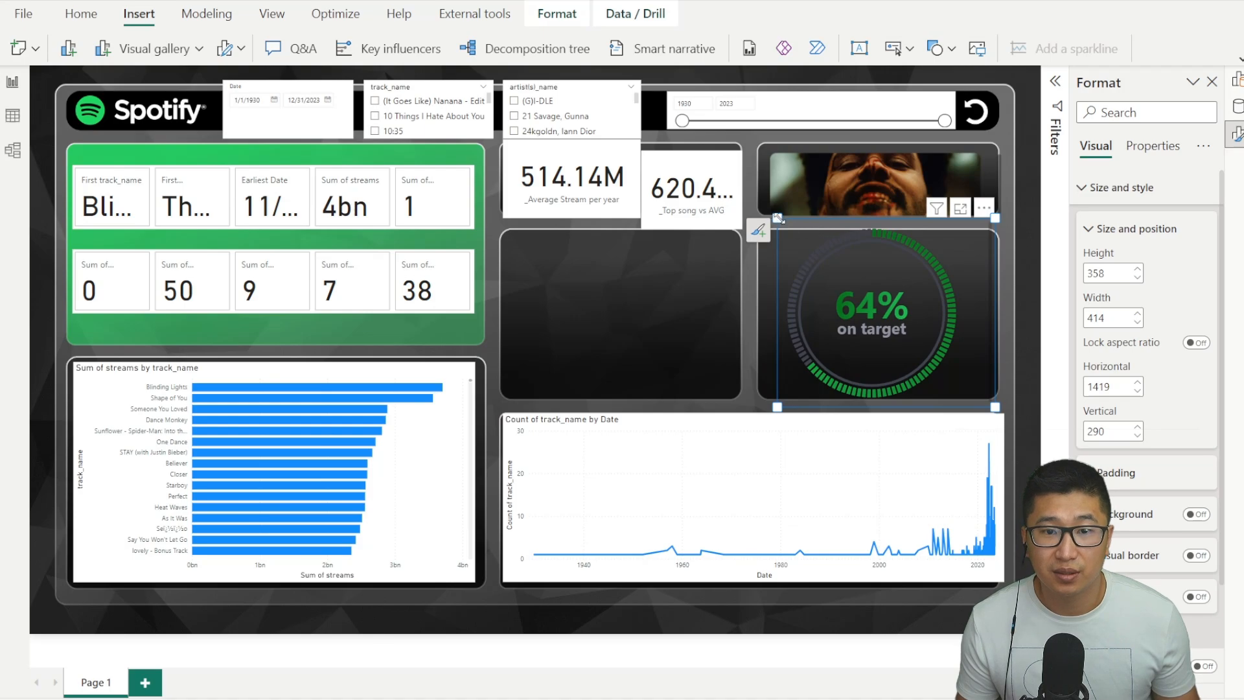
{"action": "left_click_drag", "start_coordinate": [777, 219], "coordinate": [785, 229]}
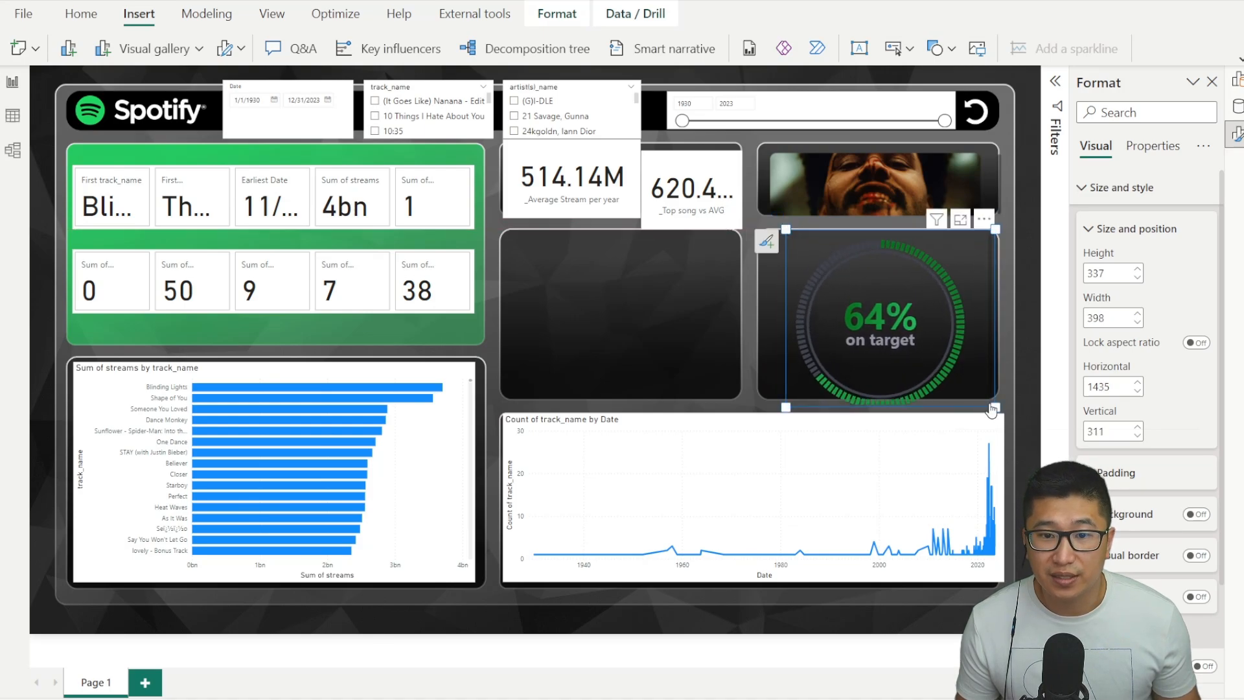
{"action": "mouse_move", "coordinate": [991, 410]}
{"action": "left_mouse_down"}
{"action": "mouse_move", "coordinate": [981, 379]}
{"action": "mouse_move", "coordinate": [983, 408]}
{"action": "left_mouse_up"}
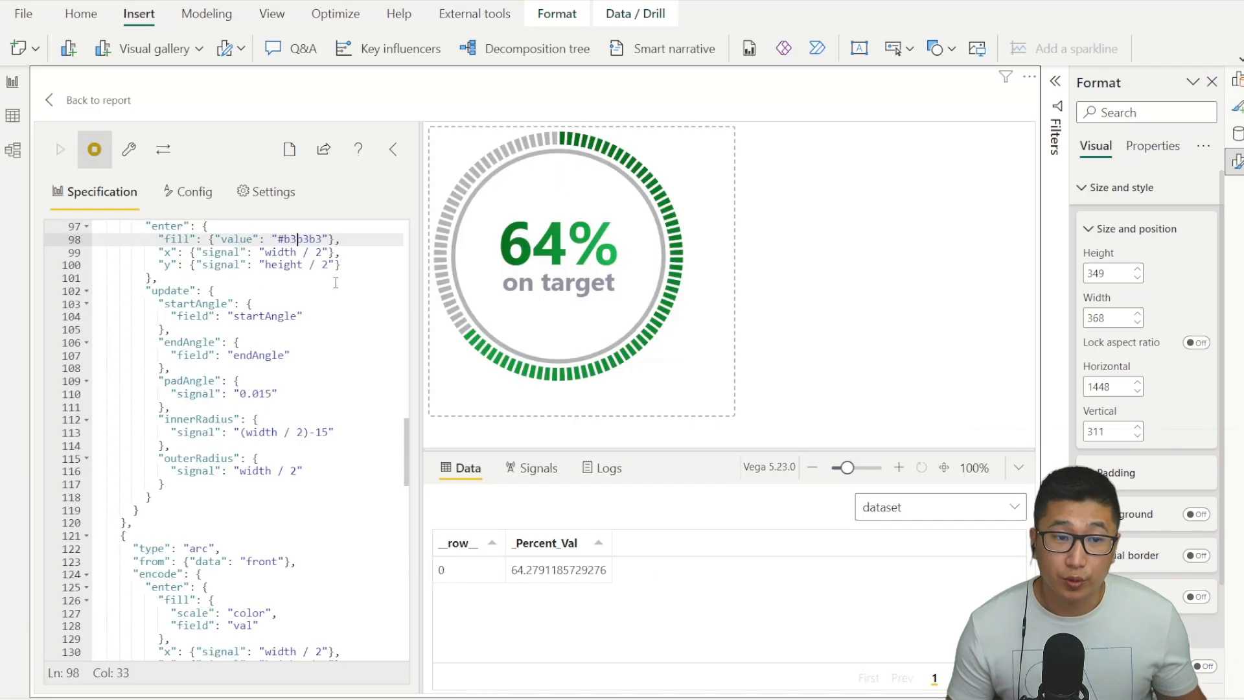
Step: Replace the gauge's "on target" label text with "Energy %" in the specification and return to the report
{"action": "scroll", "coordinate": [335, 285], "scroll_direction": "up", "scroll_amount": 2}
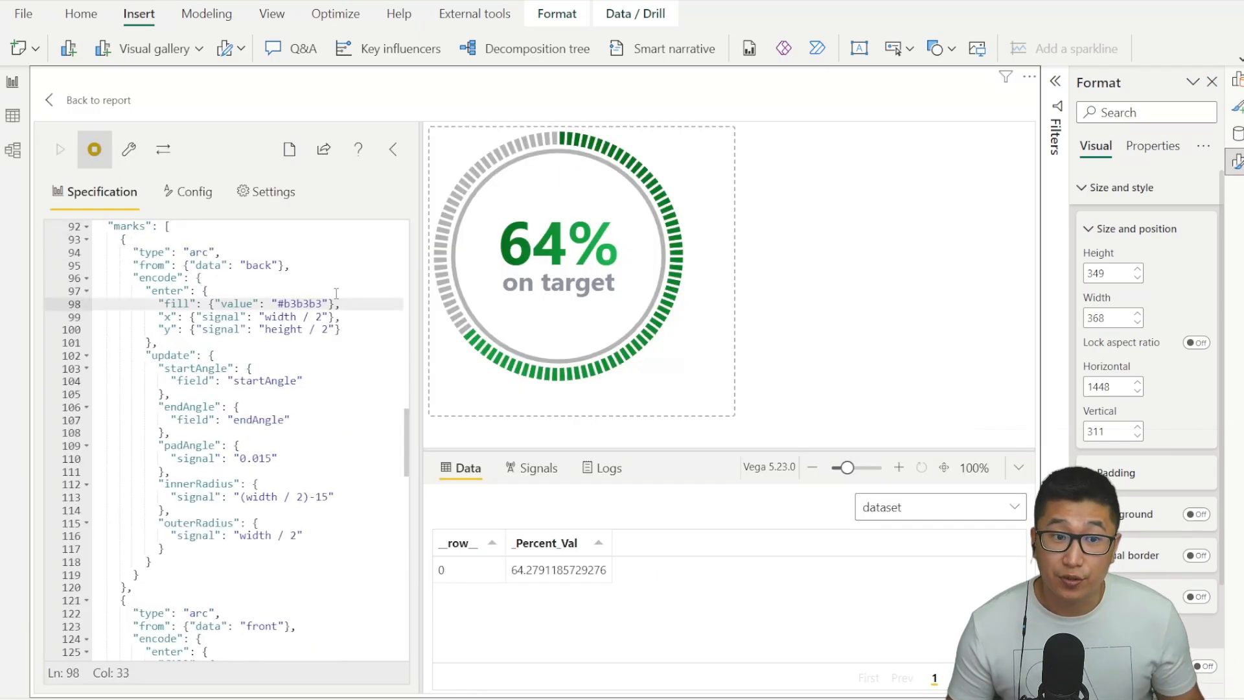
{"action": "scroll", "coordinate": [286, 309], "scroll_direction": "up", "scroll_amount": 3}
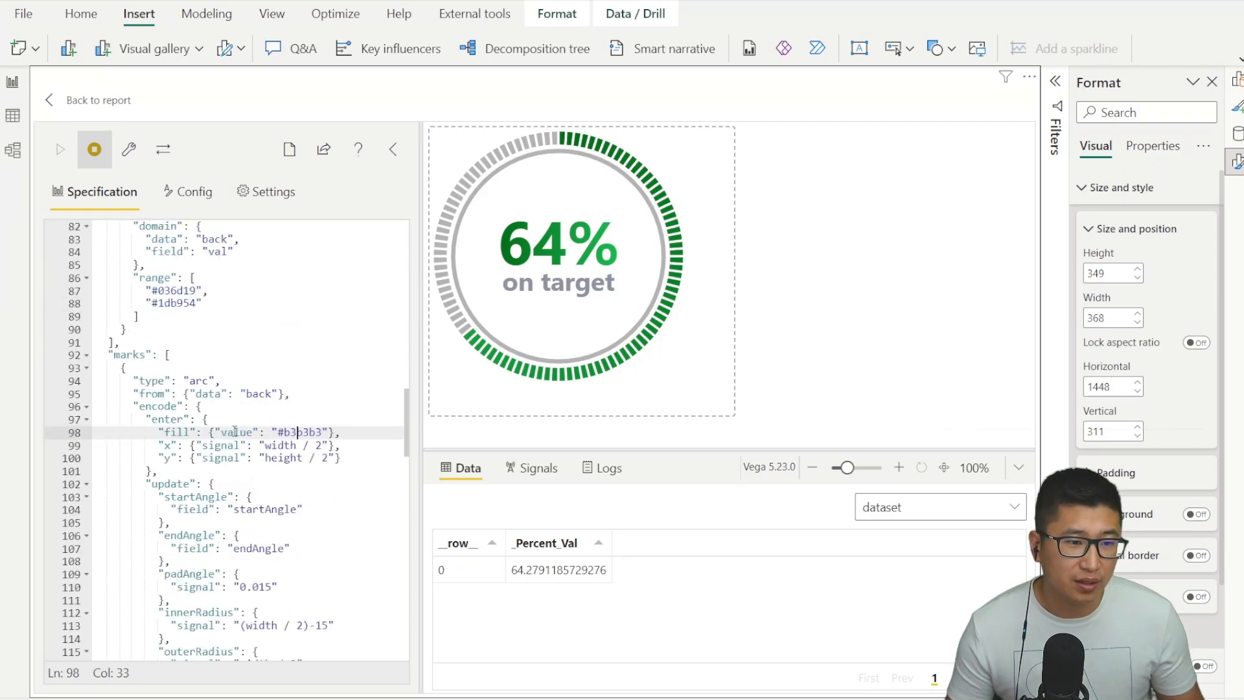
{"action": "scroll", "coordinate": [223, 428], "scroll_direction": "down", "scroll_amount": 20}
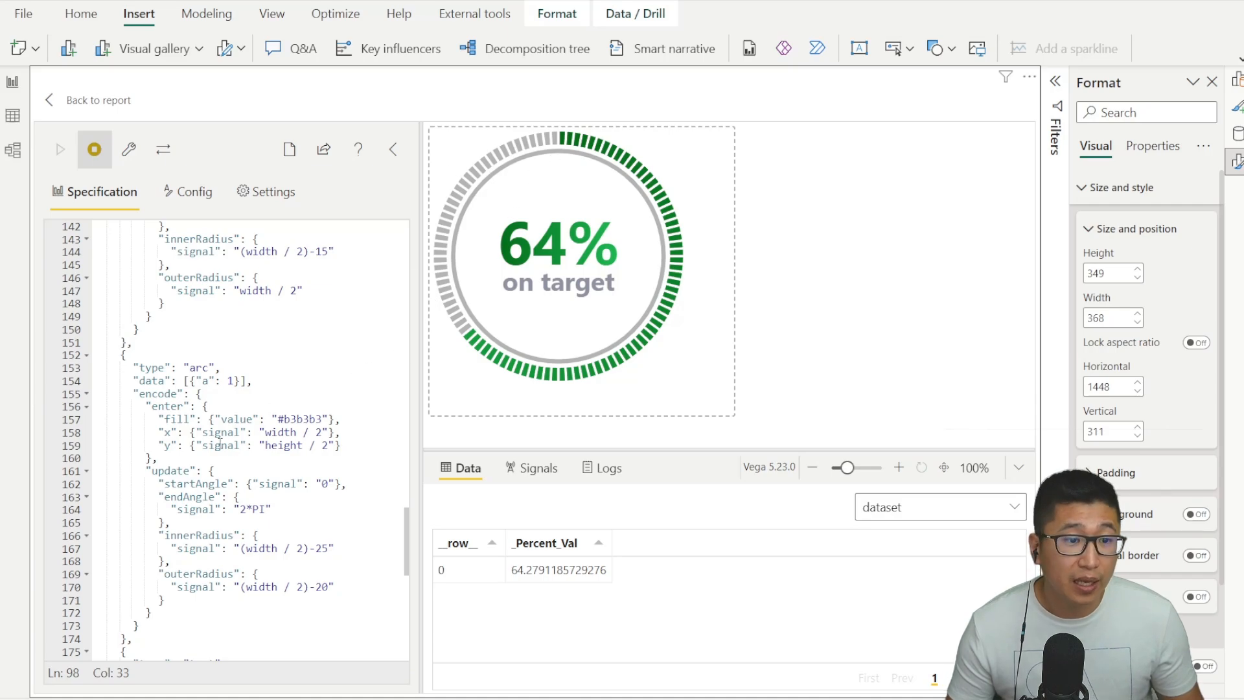
{"action": "scroll", "coordinate": [388, 363], "scroll_direction": "down", "scroll_amount": 10}
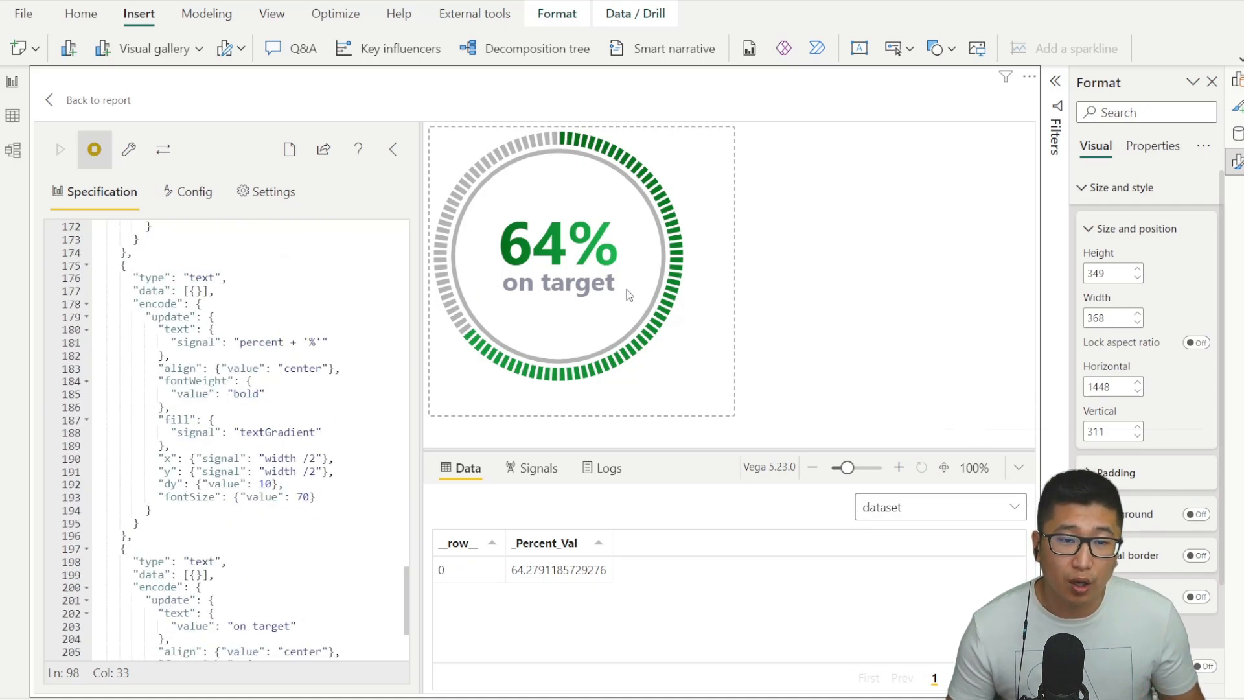
{"action": "scroll", "coordinate": [296, 467], "scroll_direction": "down", "scroll_amount": 4}
{"action": "left_click_drag", "start_coordinate": [292, 462], "coordinate": [235, 462]}
{"action": "key", "text": "BackSpace"}
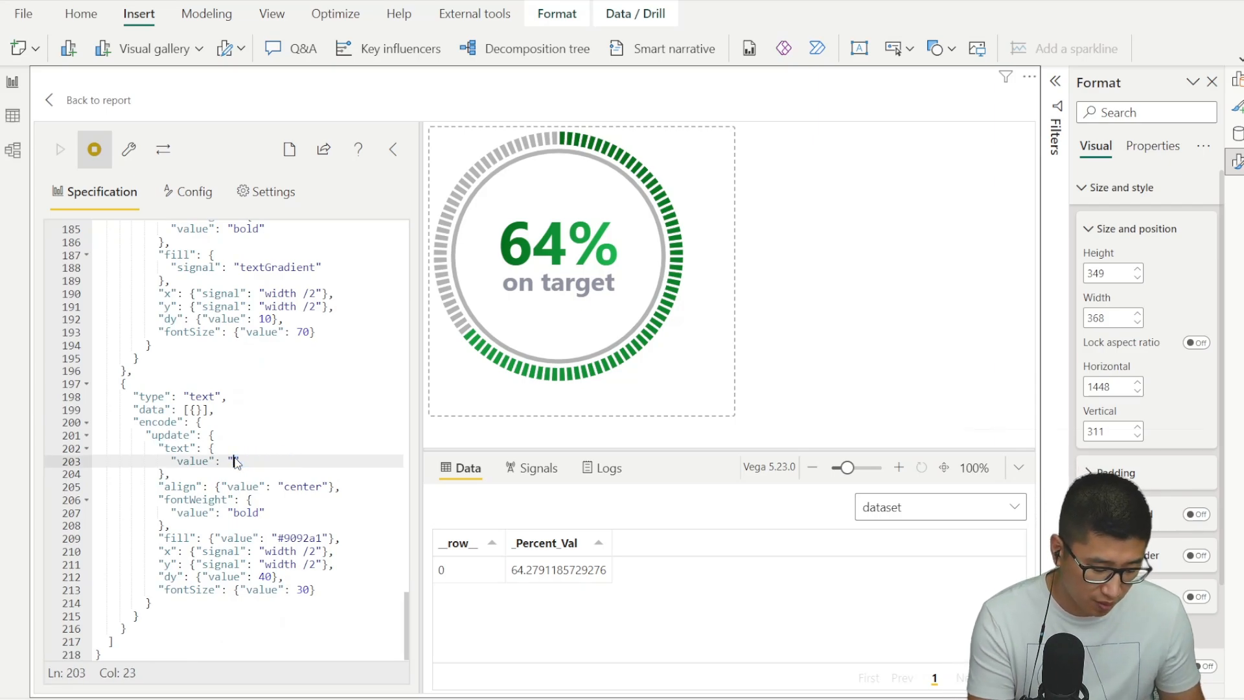
{"action": "type", "text": "Energy "}
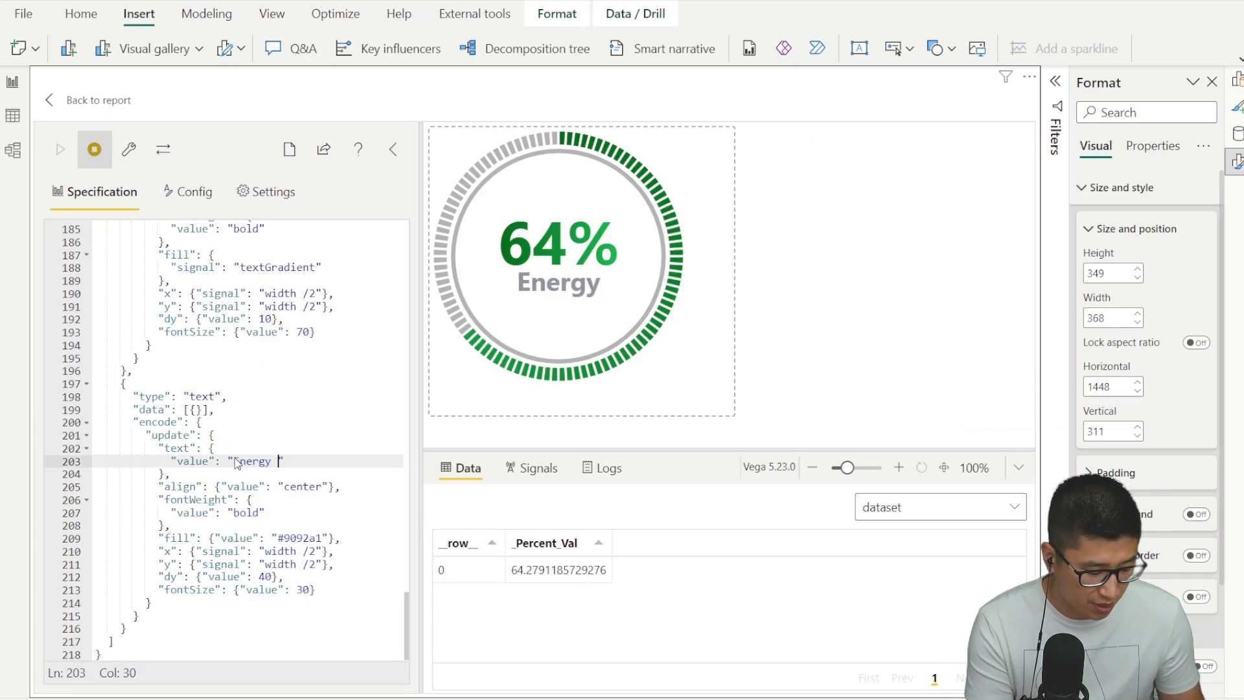
{"action": "type", "text": "%"}
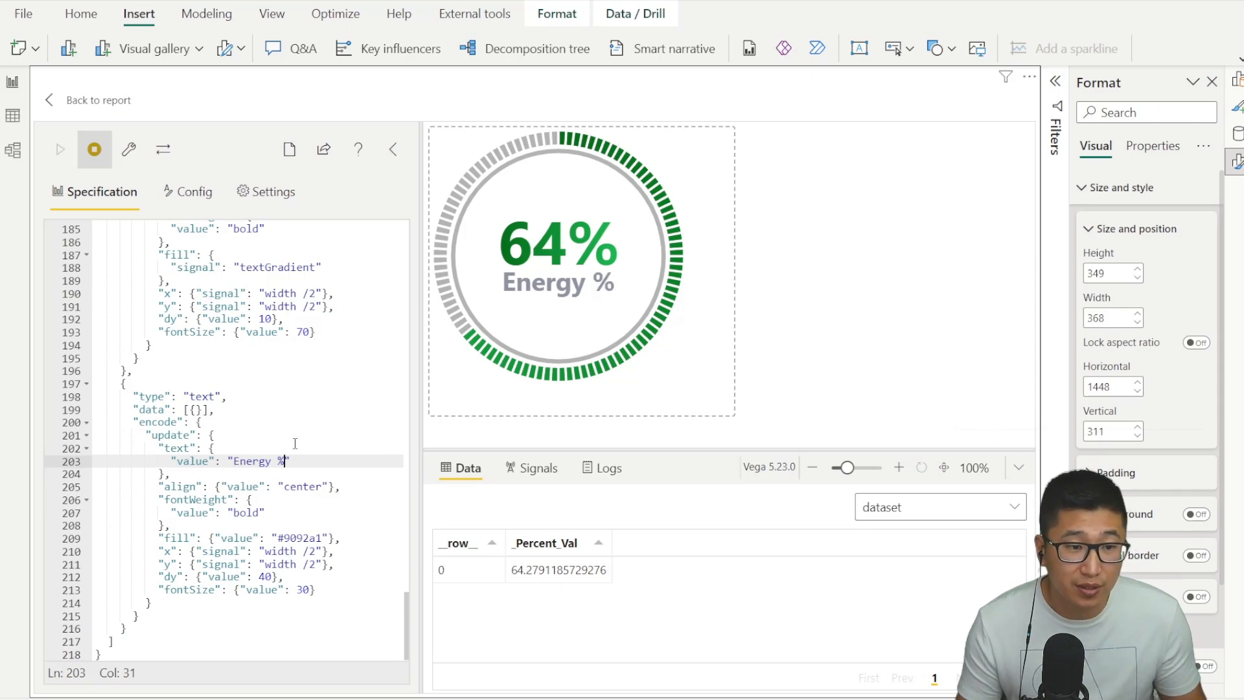
{"action": "left_click", "coordinate": [50, 104]}
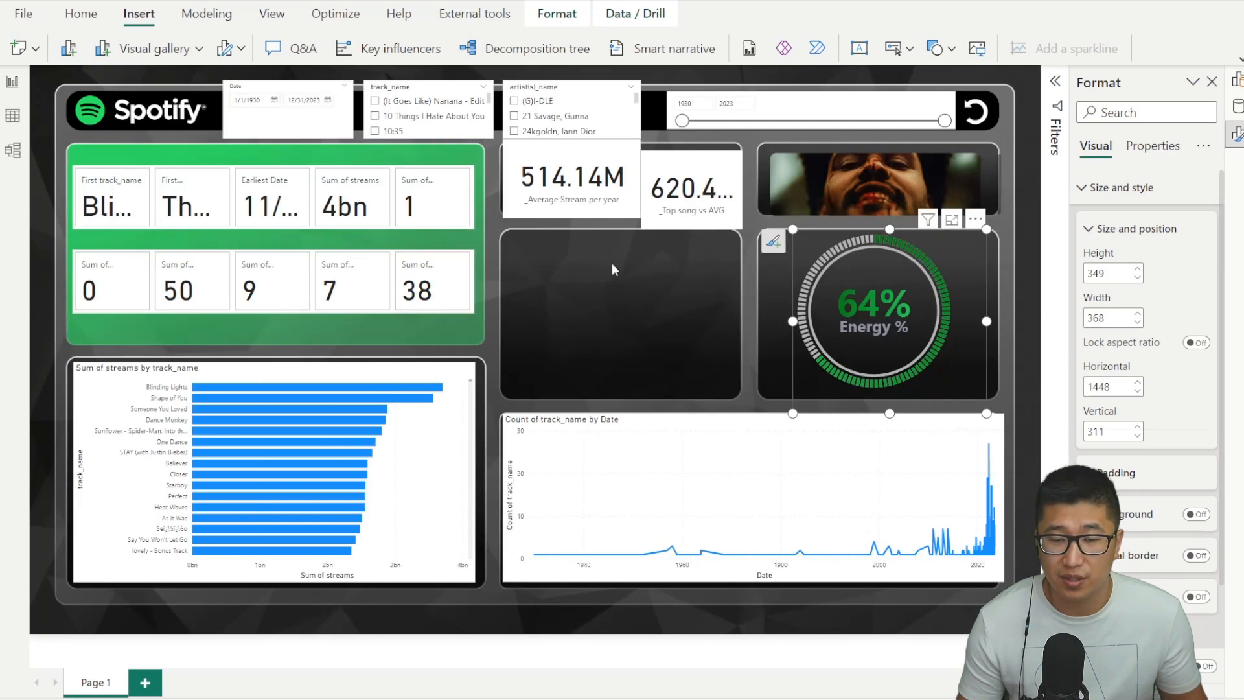
{"action": "left_click", "coordinate": [675, 311]}
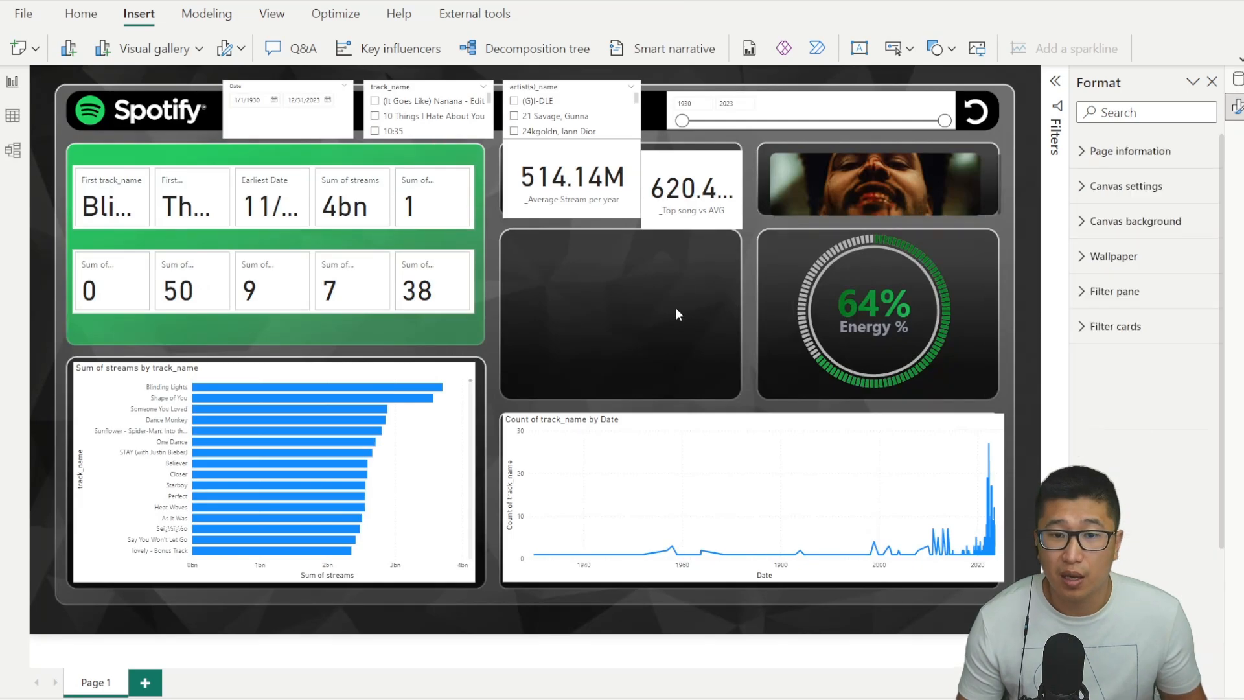
{"action": "left_click", "coordinate": [864, 231]}
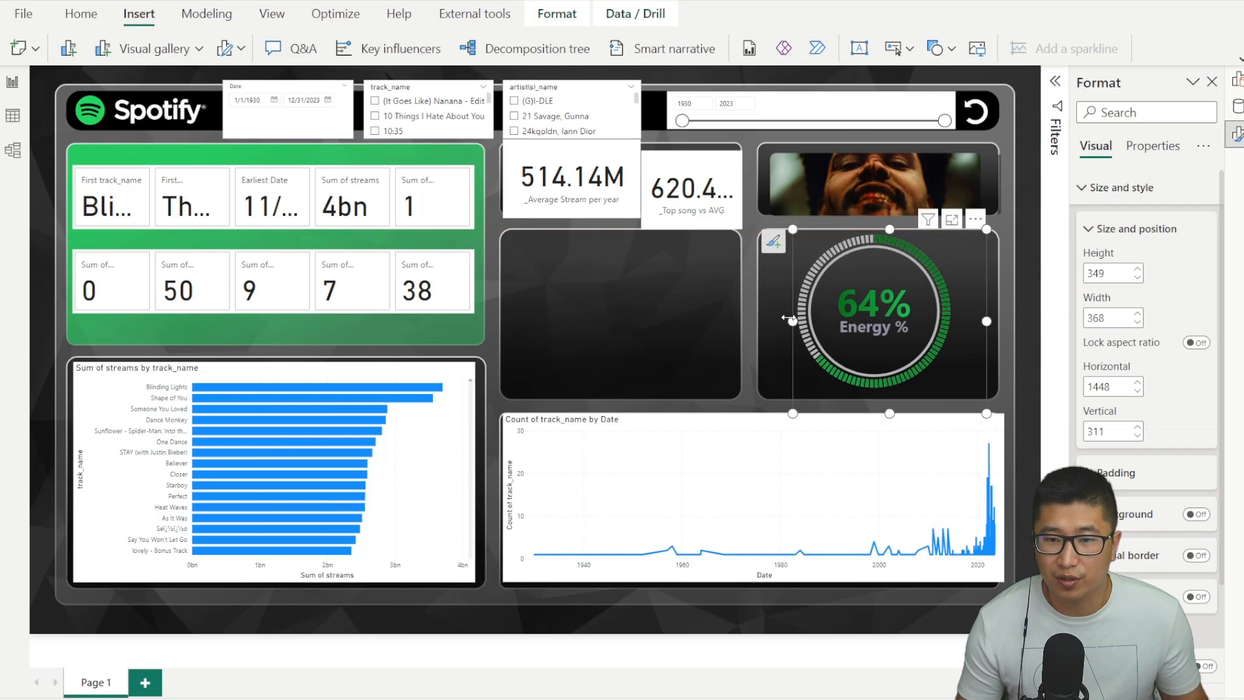
{"action": "left_click", "coordinate": [663, 332]}
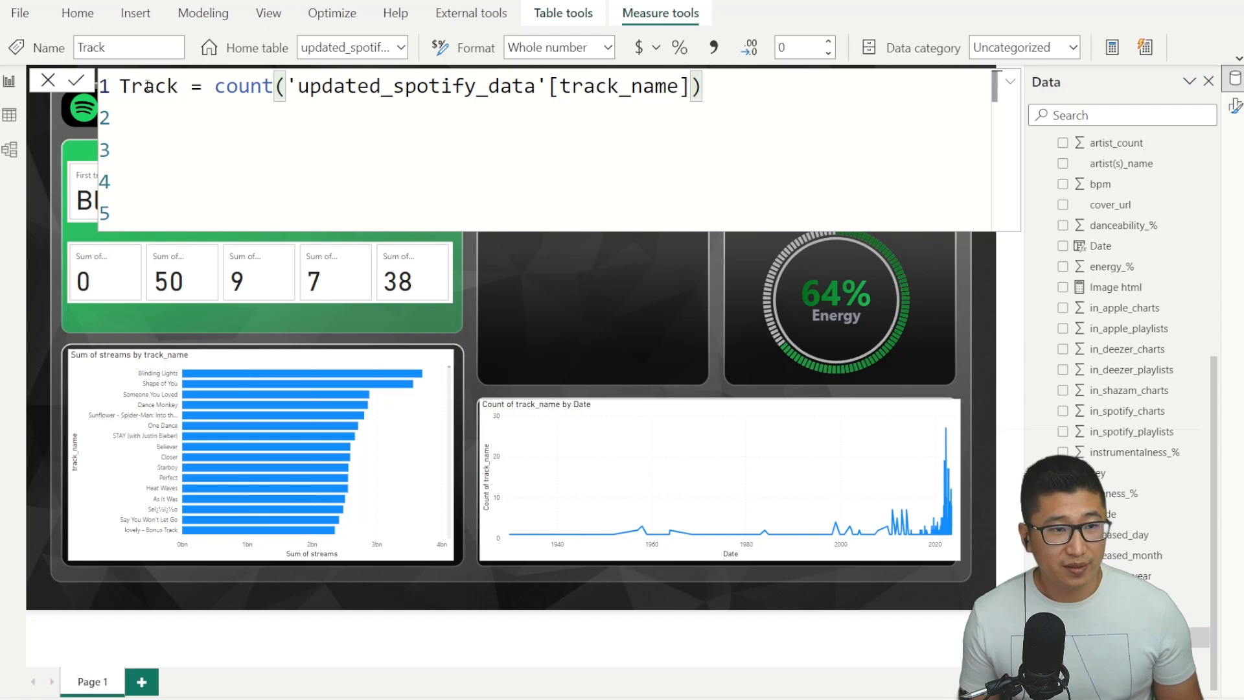
Step: Rename the measure that counts track_name to _Track
{"action": "left_click", "coordinate": [120, 91]}
{"action": "type", "text": "_"}
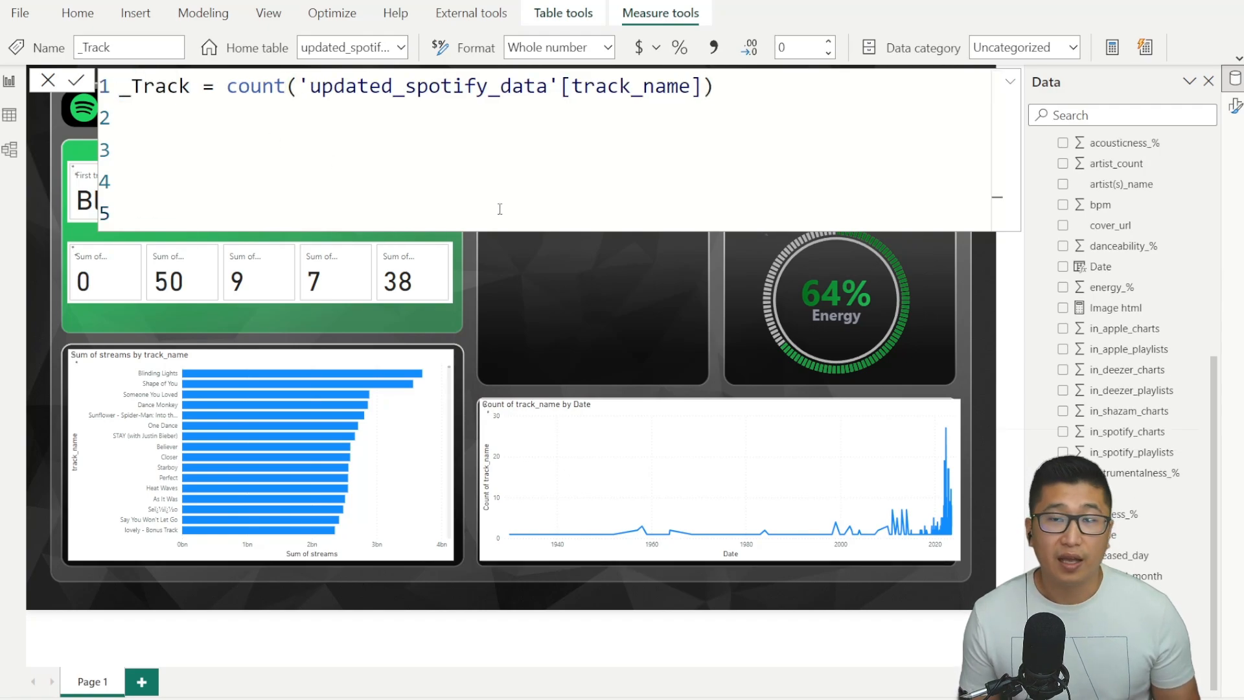
Step: Insert a new Deneb visual in the empty dark tile beside the gauge
{"action": "left_click", "coordinate": [135, 13]}
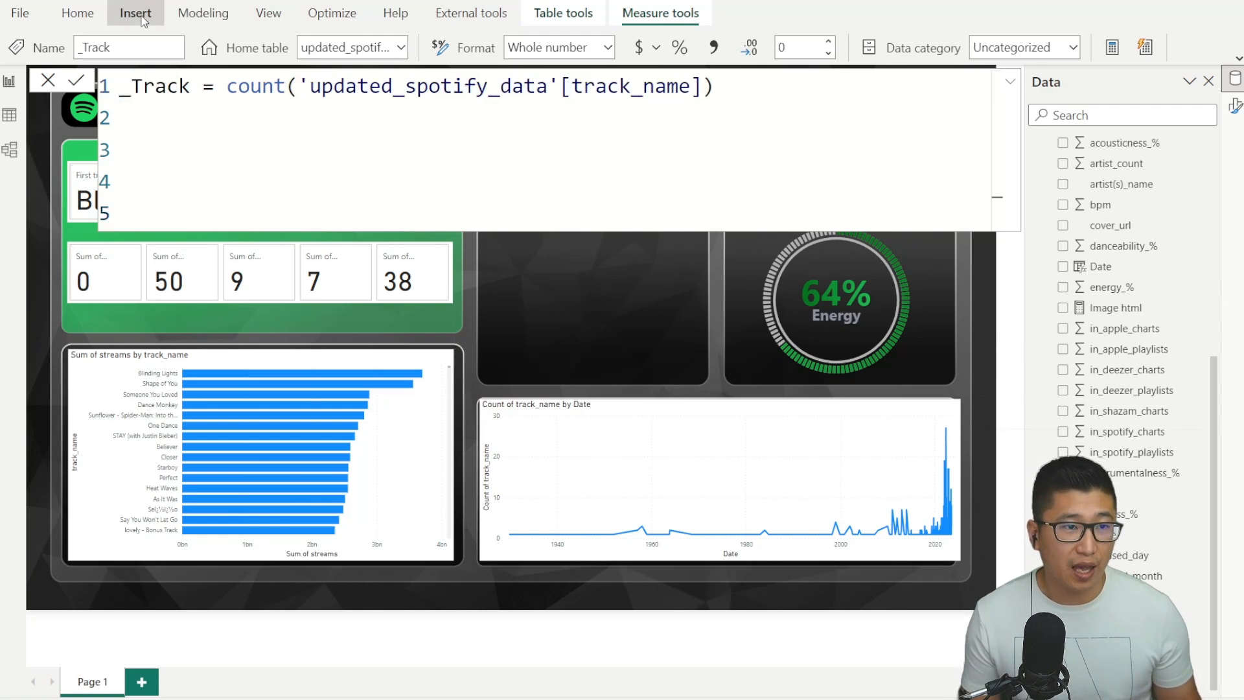
{"action": "left_click", "coordinate": [150, 48]}
{"action": "scroll", "coordinate": [171, 482], "scroll_direction": "down", "scroll_amount": 3}
{"action": "left_click", "coordinate": [167, 596]}
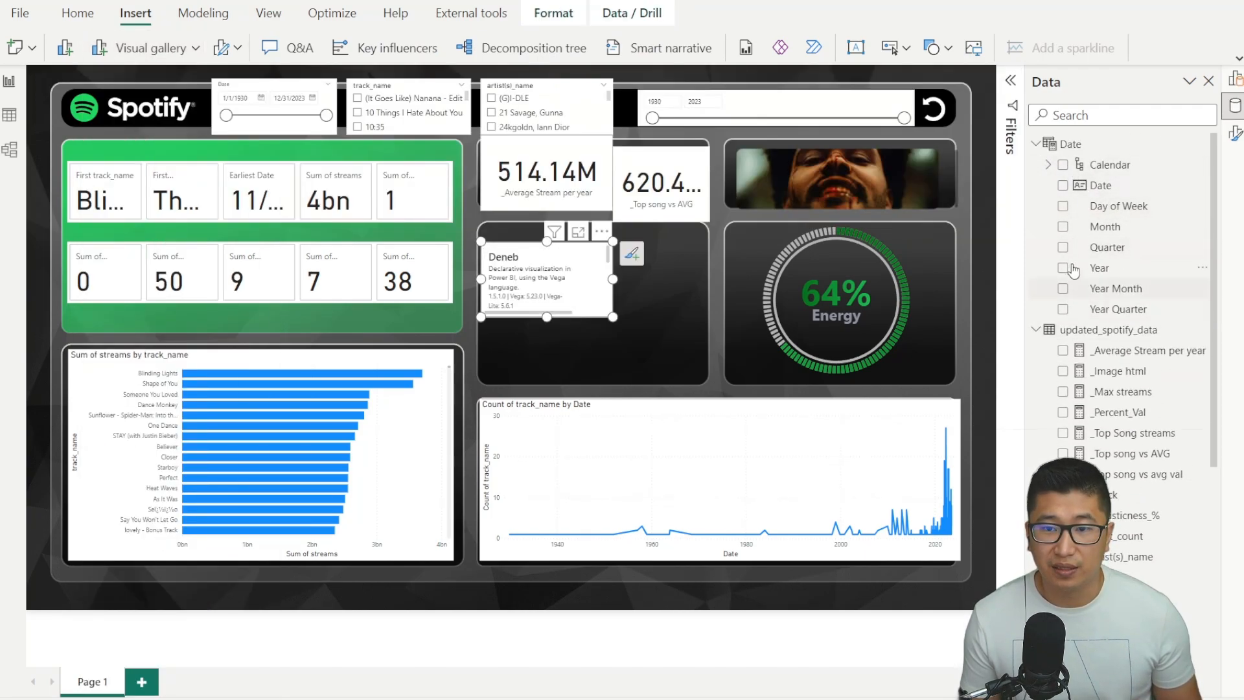
Step: Add Day of Week, Month and _Track to the new Deneb visual and open it for editing
{"action": "left_click", "coordinate": [1064, 213]}
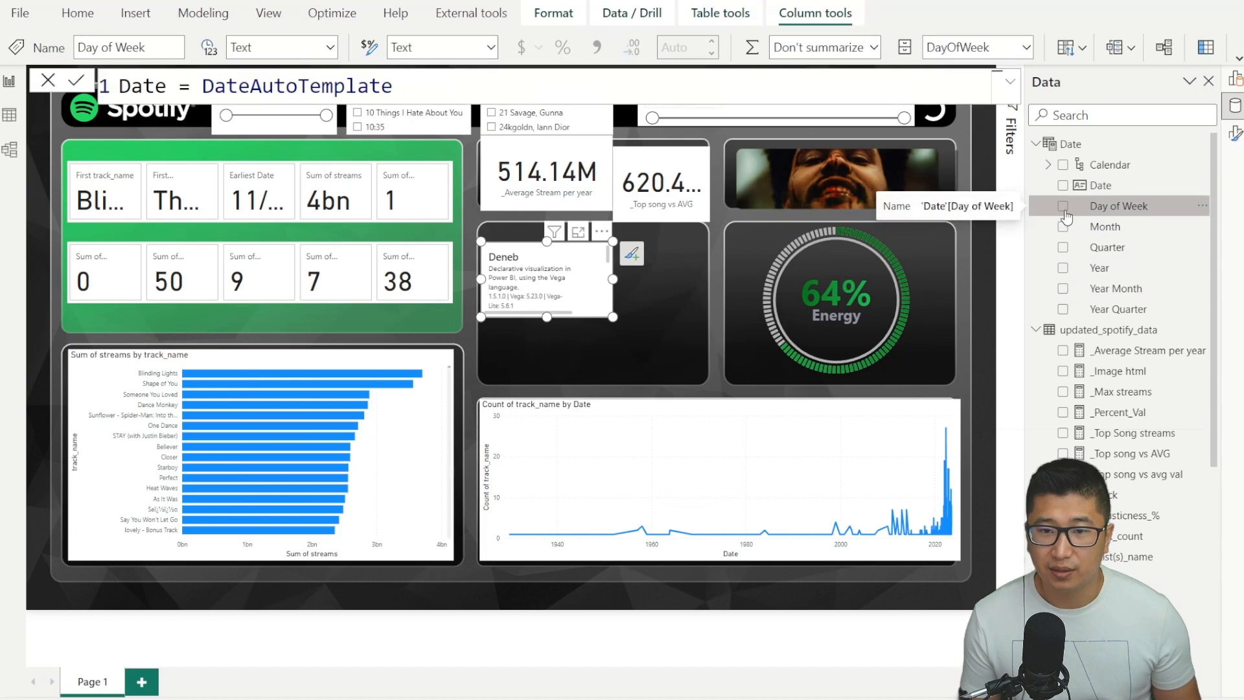
{"action": "left_click", "coordinate": [1062, 207]}
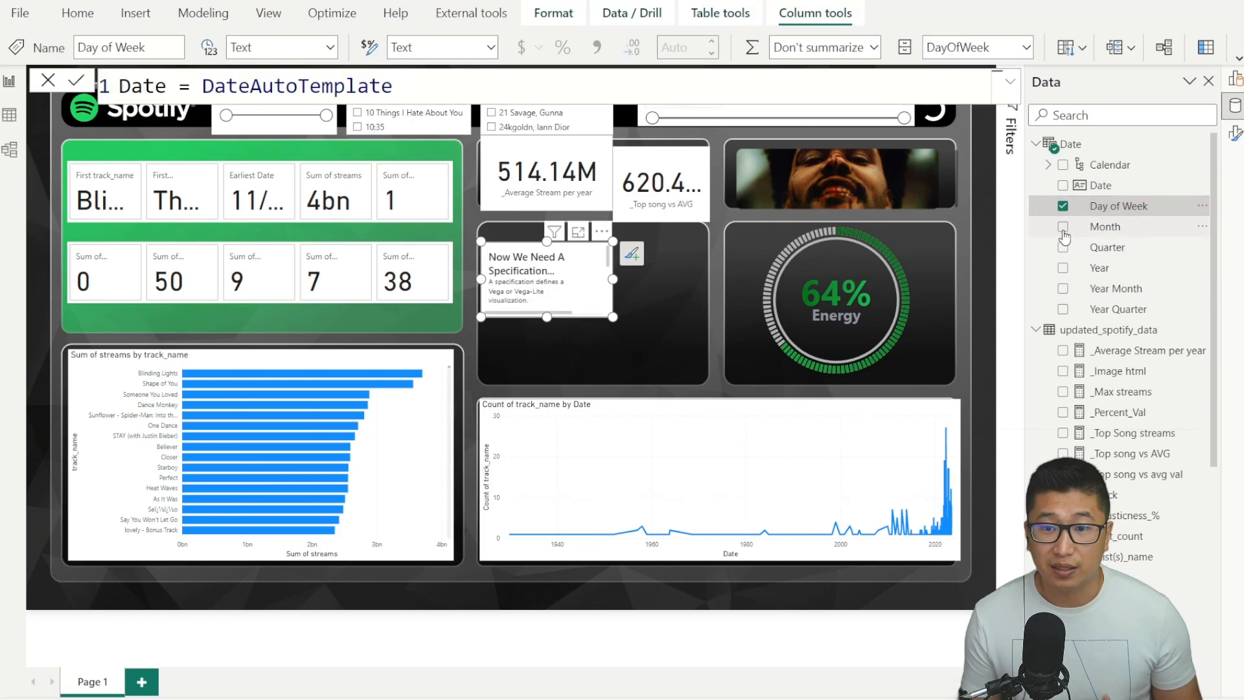
{"action": "scroll", "coordinate": [1096, 345], "scroll_direction": "down", "scroll_amount": 5}
{"action": "scroll", "coordinate": [1096, 345], "scroll_direction": "up", "scroll_amount": 5}
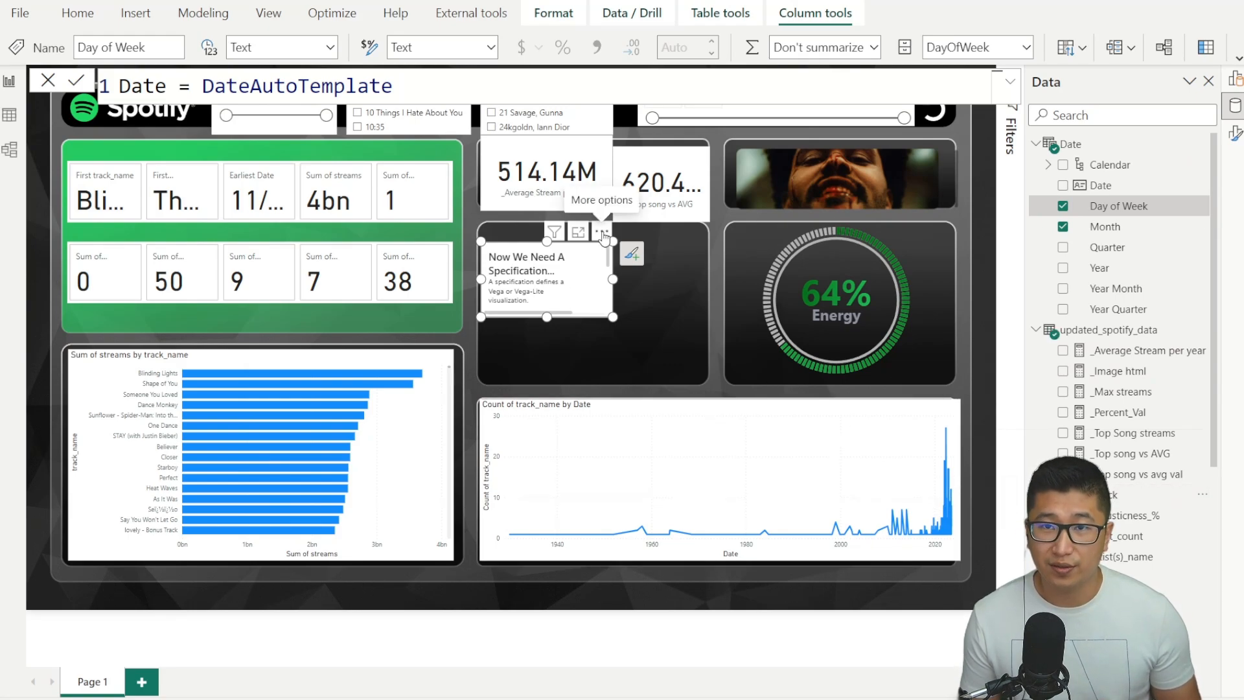
{"action": "left_click", "coordinate": [602, 232]}
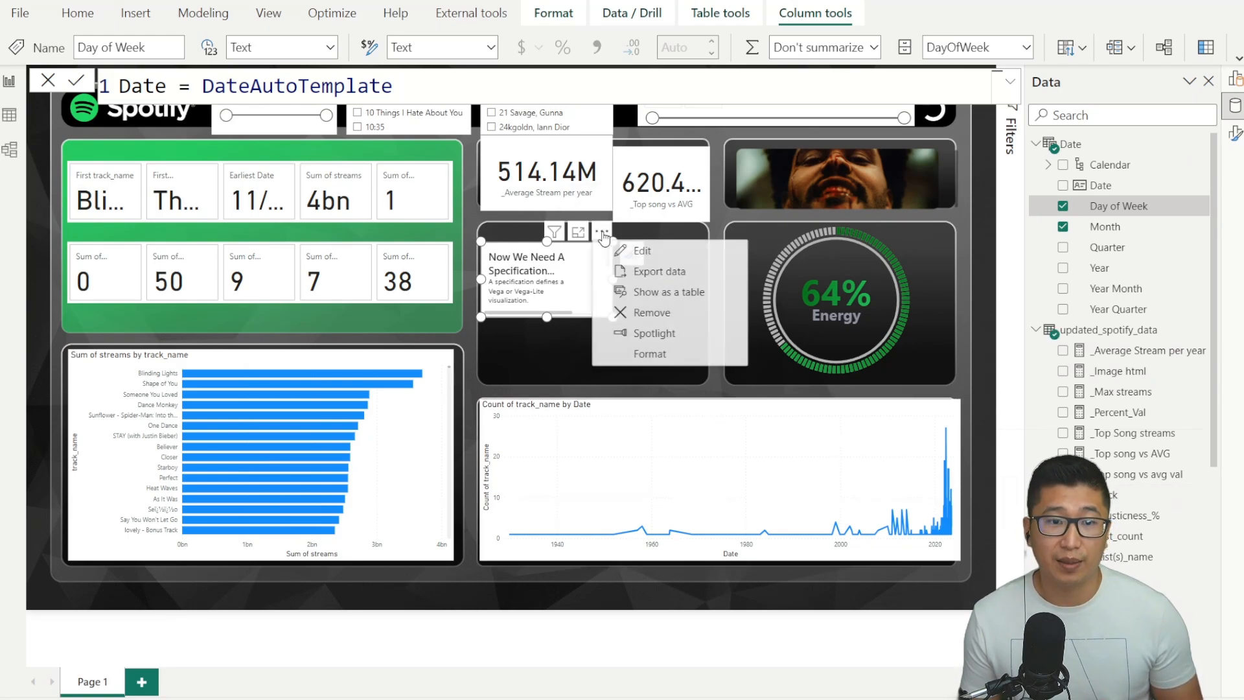
{"action": "left_click", "coordinate": [638, 260]}
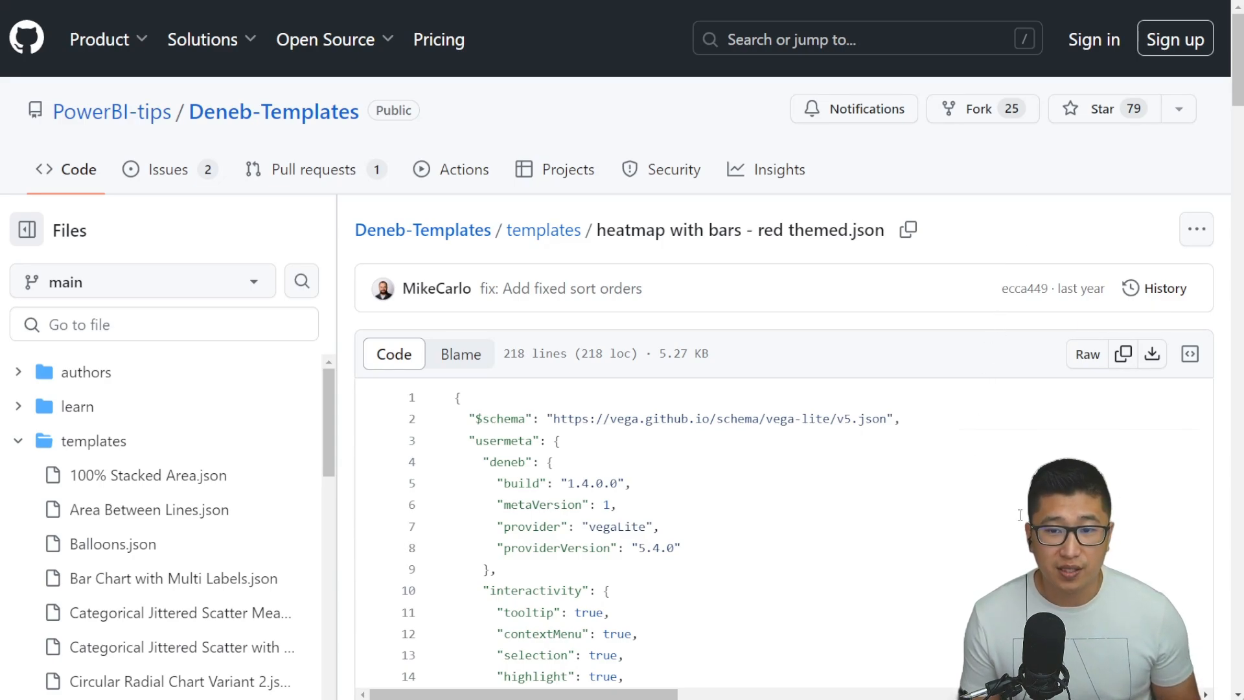
Step: In the Deneb-Templates repository on GitHub, check the author entry of "heatmap with bars - red themed.json" and copy the whole file's code
{"action": "scroll", "coordinate": [1019, 515], "scroll_direction": "down", "scroll_amount": 5}
{"action": "left_click_drag", "start_coordinate": [659, 462], "coordinate": [504, 461]}
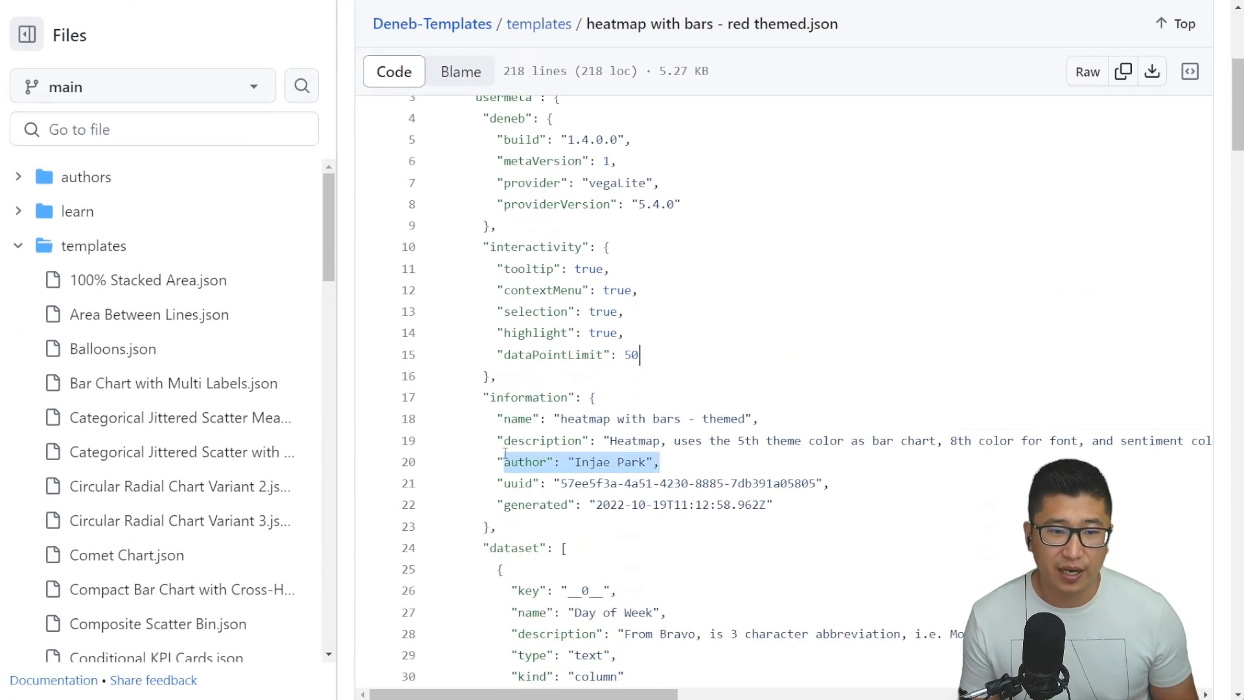
{"action": "left_click", "coordinate": [987, 319]}
{"action": "scroll", "coordinate": [987, 319], "scroll_direction": "up", "scroll_amount": 5}
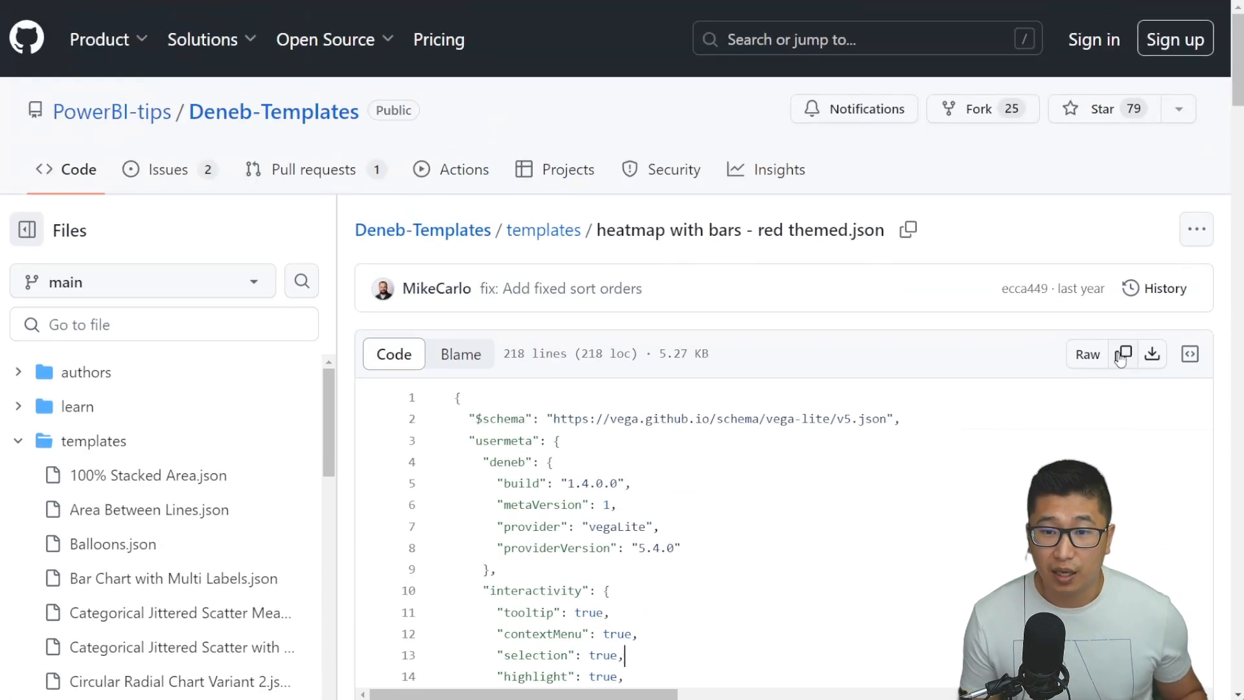
{"action": "left_click", "coordinate": [1122, 355]}
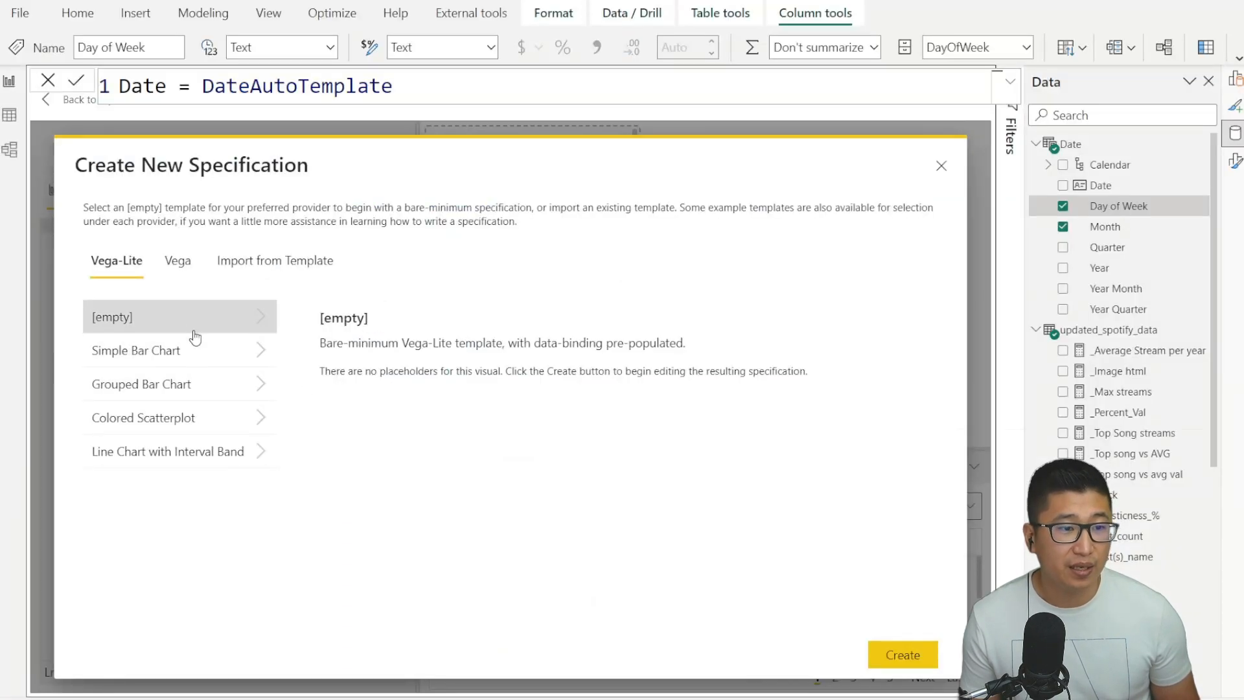
Step: Create an empty Vega-Lite specification and replace its default code with the copied heatmap template code
{"action": "left_click", "coordinate": [903, 655]}
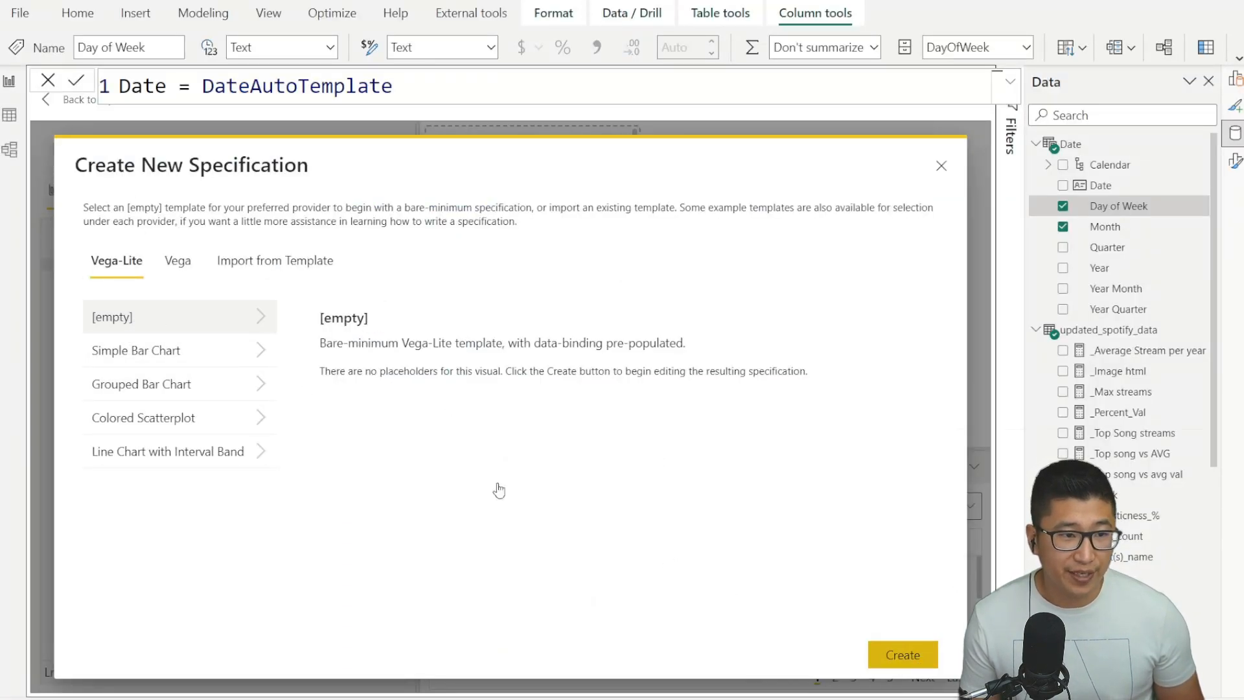
{"action": "left_click_drag", "start_coordinate": [208, 278], "coordinate": [60, 227]}
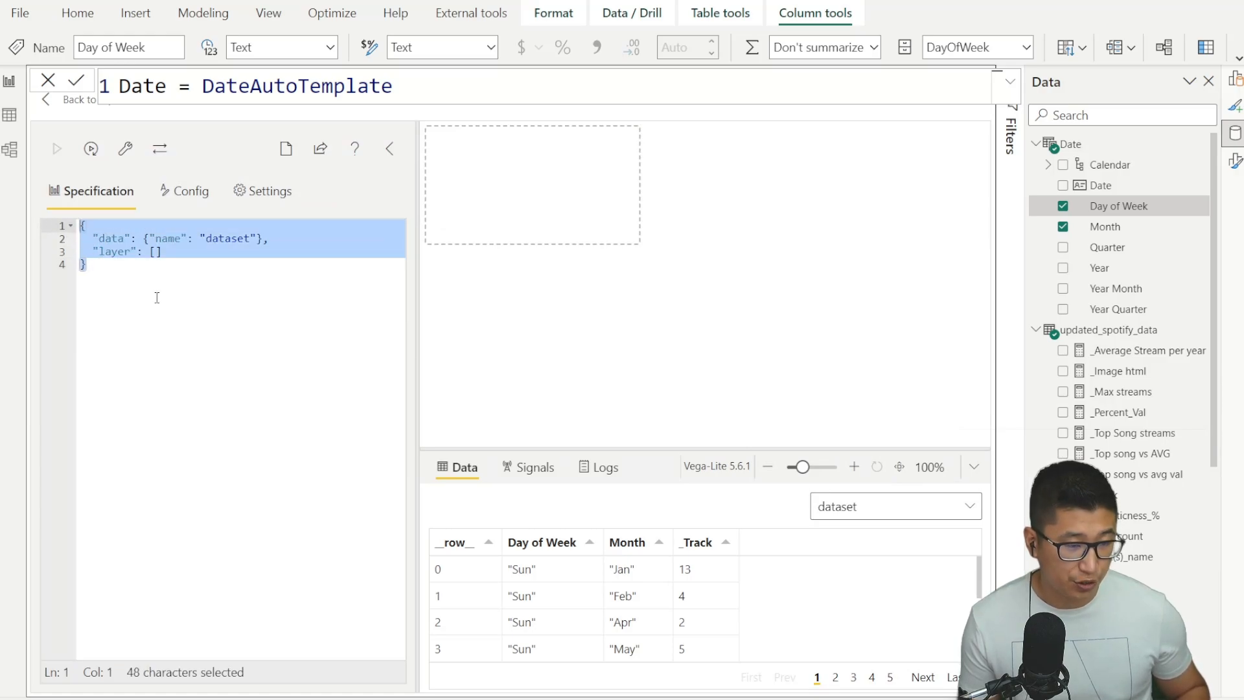
{"action": "key", "text": "ctrl+v"}
{"action": "scroll", "coordinate": [226, 389], "scroll_direction": "up", "scroll_amount": 15}
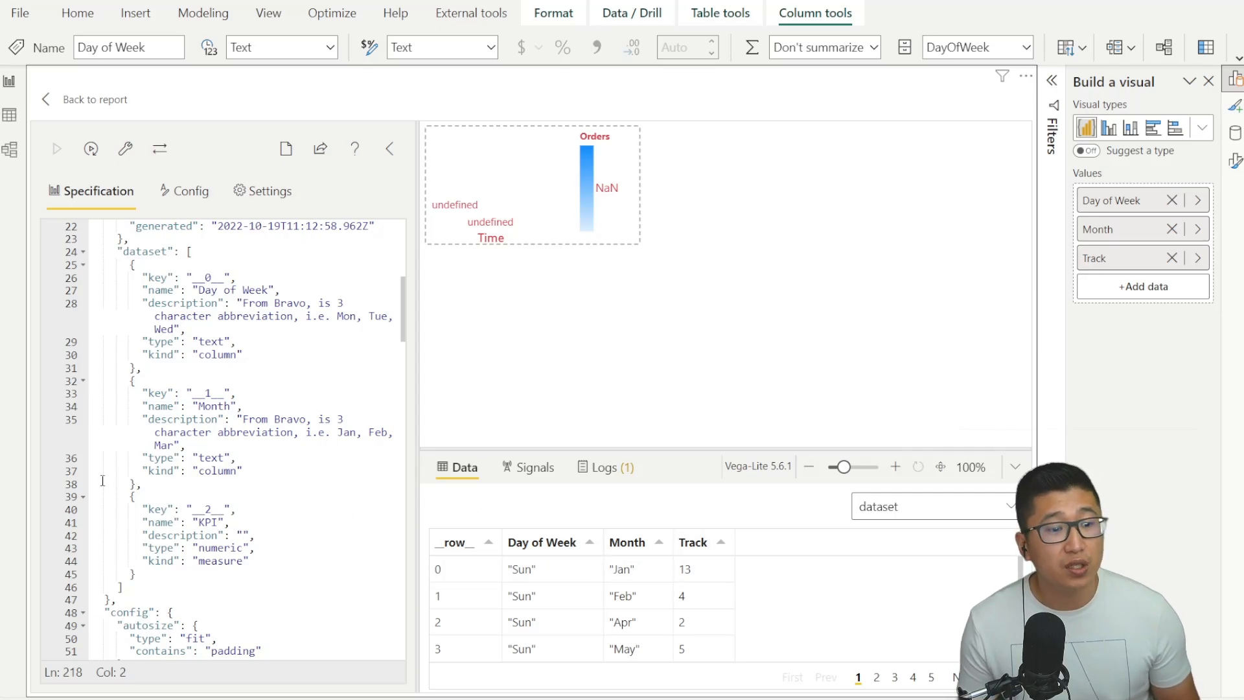
Step: Rename the template dataset's KPI entry to Track and apply the specification changes
{"action": "double_click", "coordinate": [208, 522]}
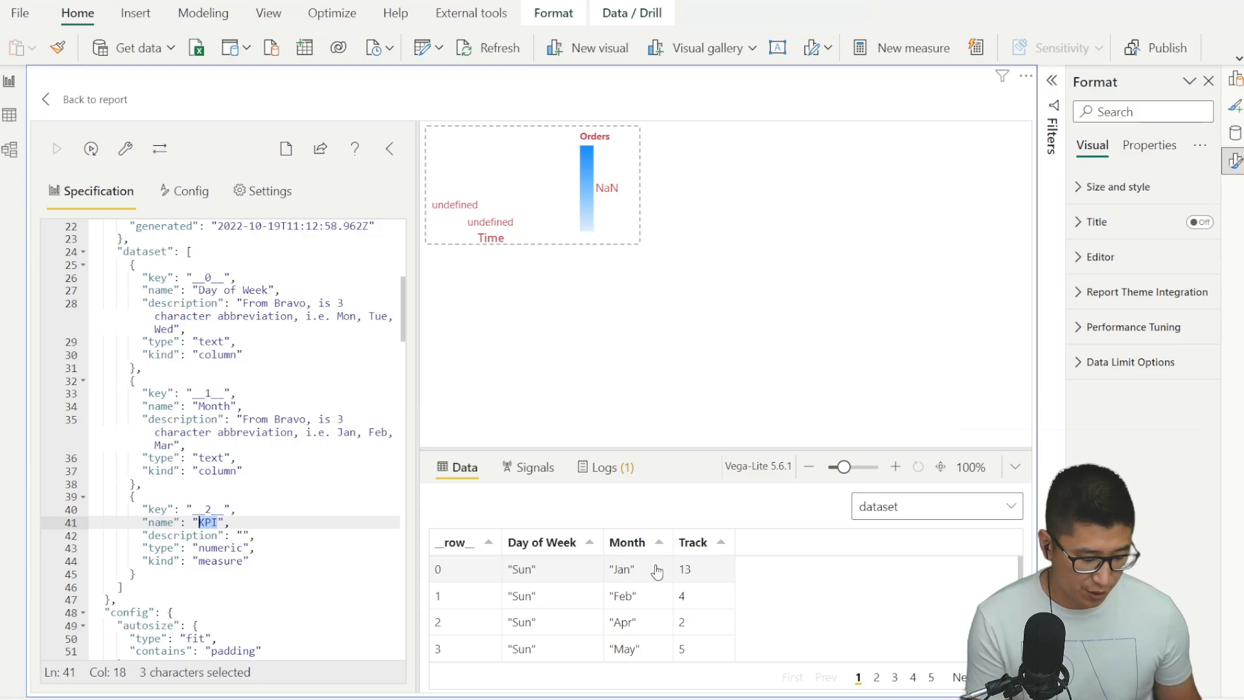
{"action": "type", "text": "Track"}
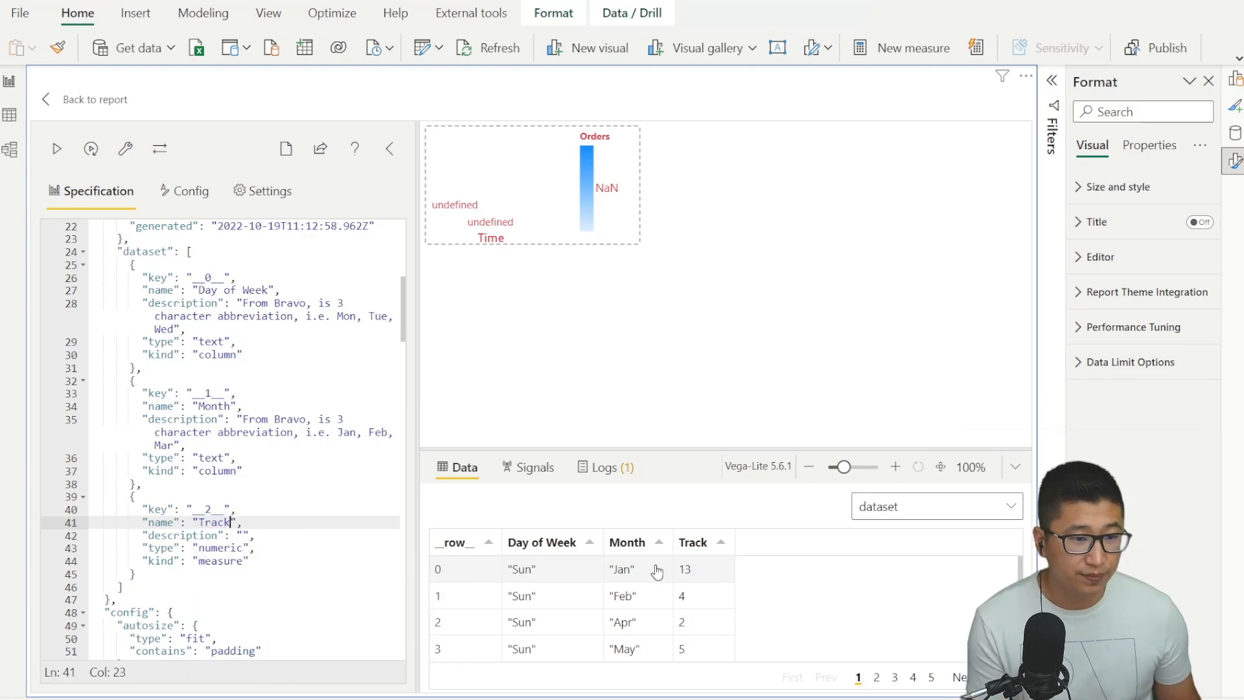
{"action": "left_click", "coordinate": [56, 149]}
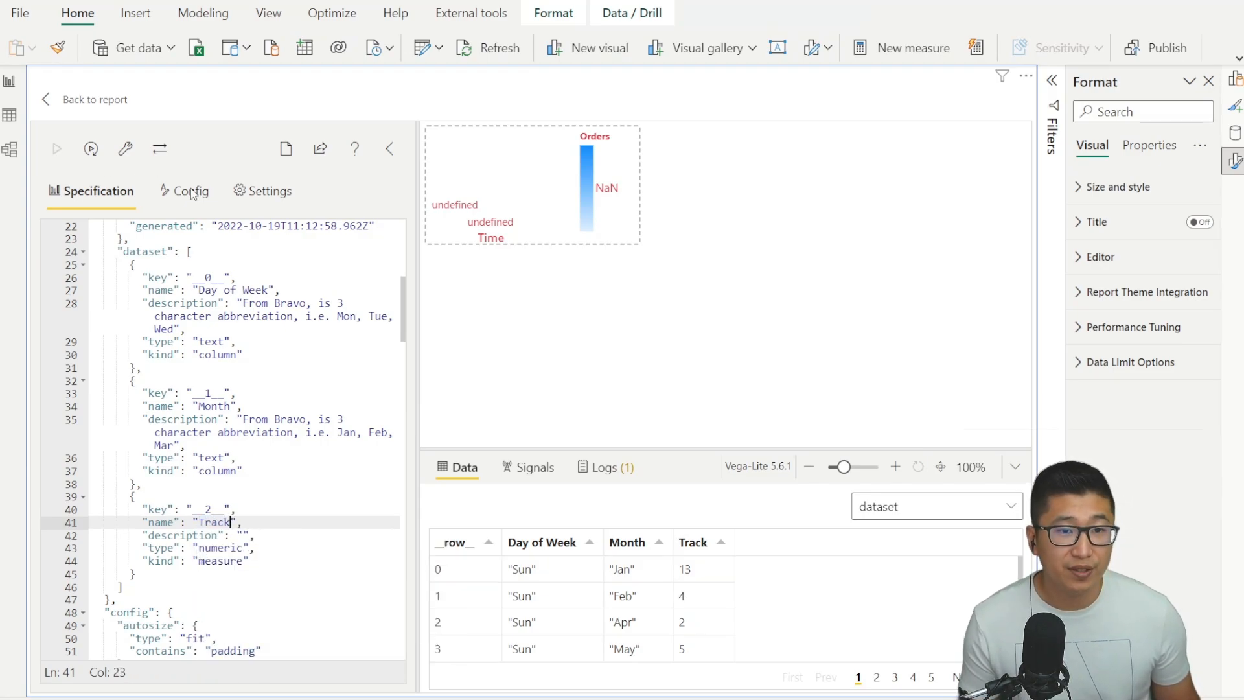
Step: Return to the report and rename the Track value of the Deneb heatmap visual to _Track
{"action": "left_click", "coordinate": [95, 100]}
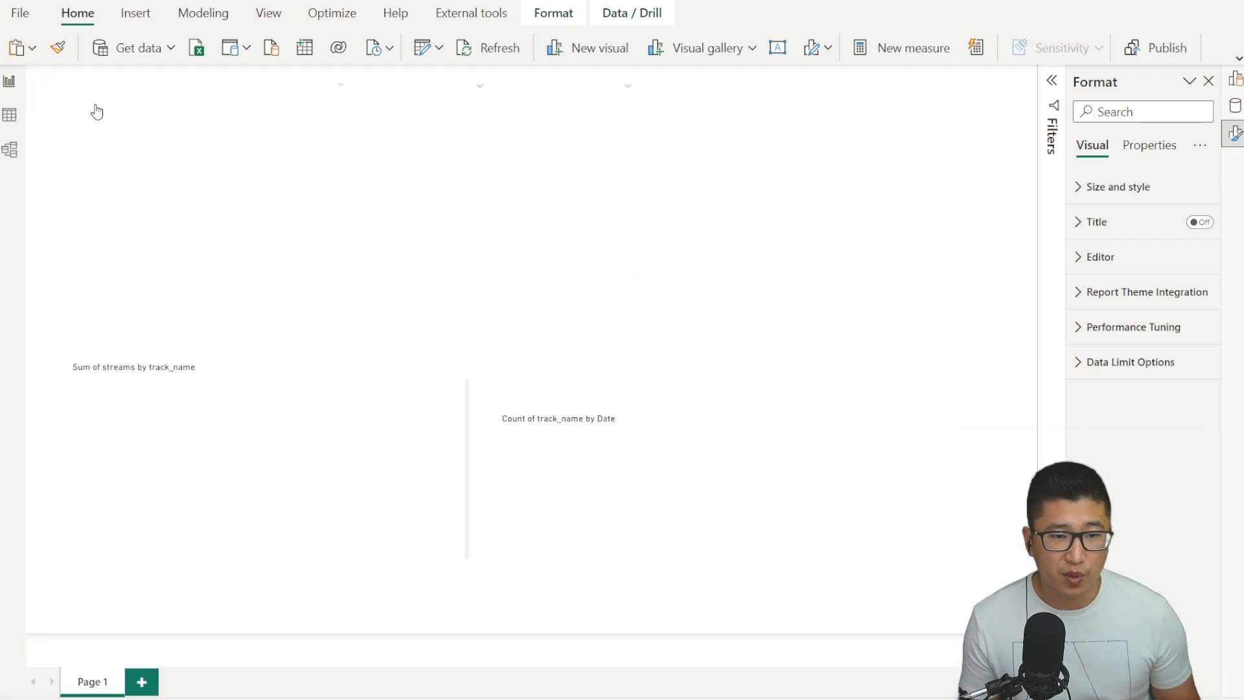
{"action": "left_click", "coordinate": [626, 240]}
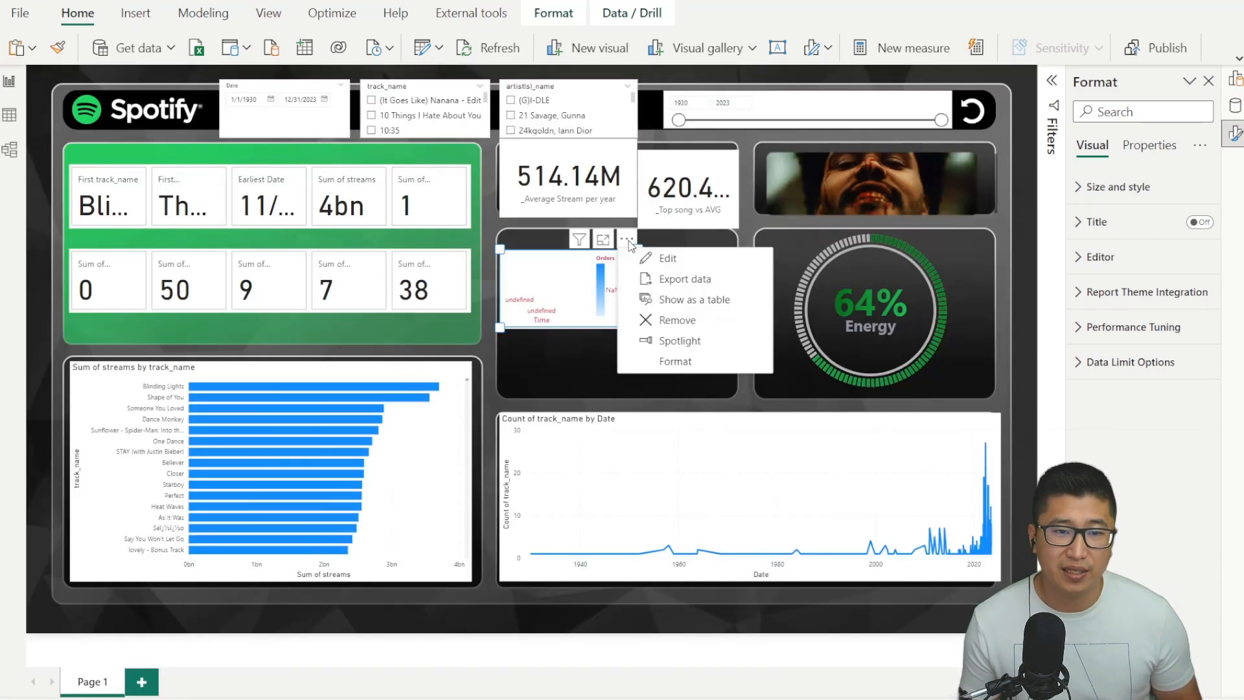
{"action": "left_click", "coordinate": [1236, 105]}
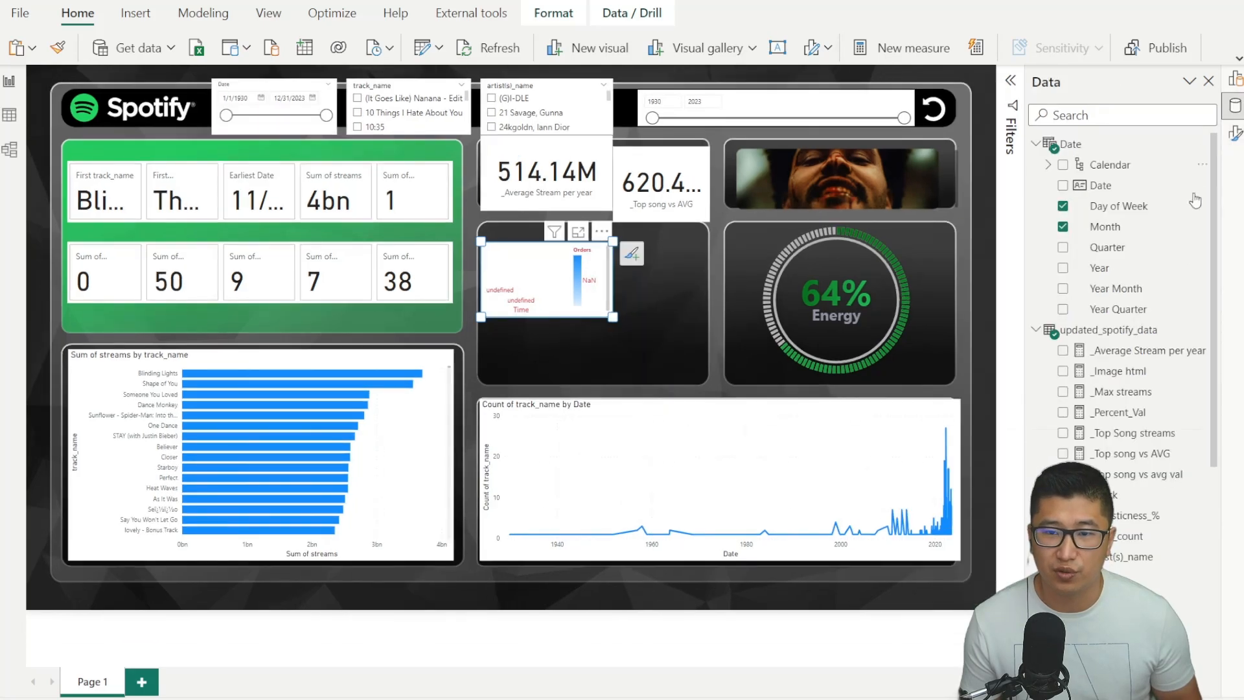
{"action": "left_click", "coordinate": [1235, 79]}
{"action": "double_click", "coordinate": [1119, 257]}
{"action": "left_click", "coordinate": [1118, 257]}
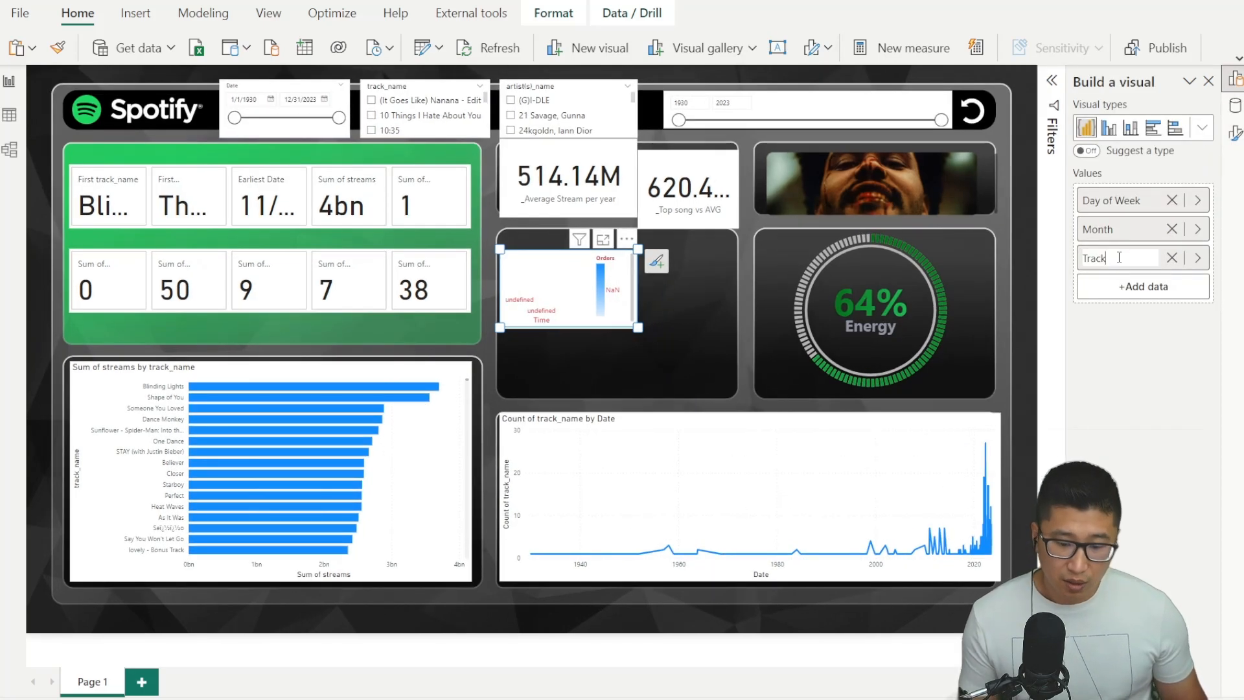
{"action": "type", "text": "_"}
{"action": "key", "text": "Return"}
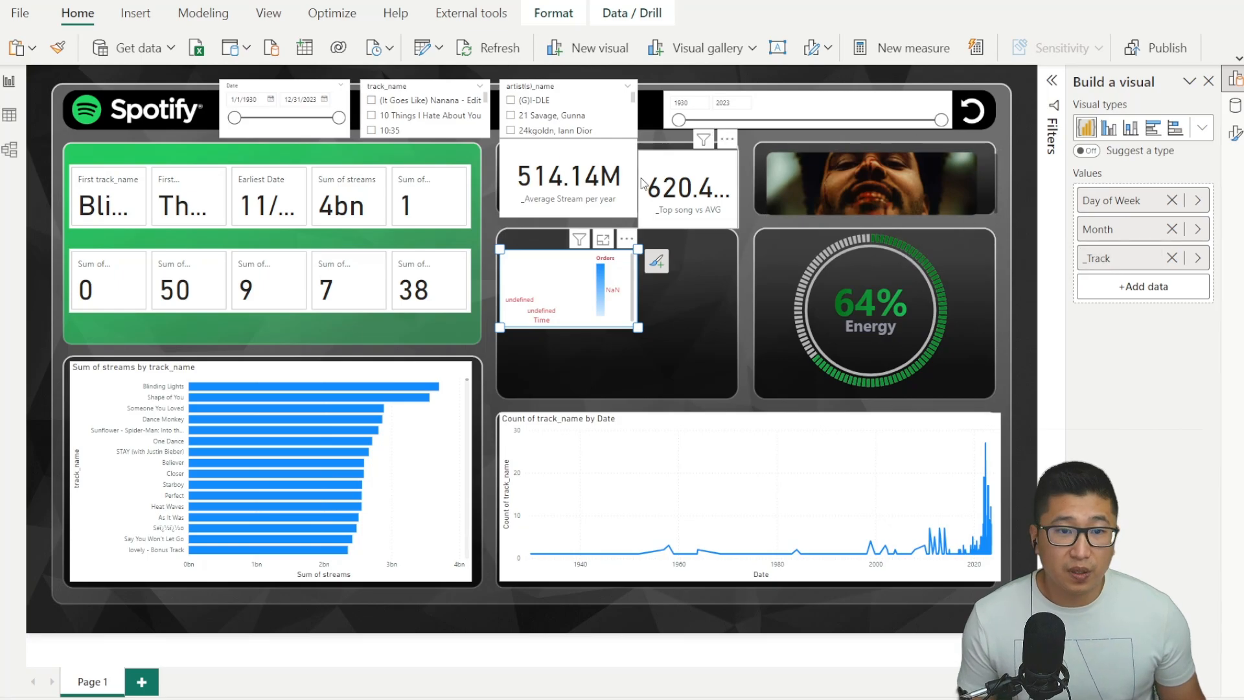
Step: Reopen the heatmap visual for editing and map the specification's Track field to the _Track measure
{"action": "left_click", "coordinate": [626, 243]}
{"action": "left_click", "coordinate": [667, 259]}
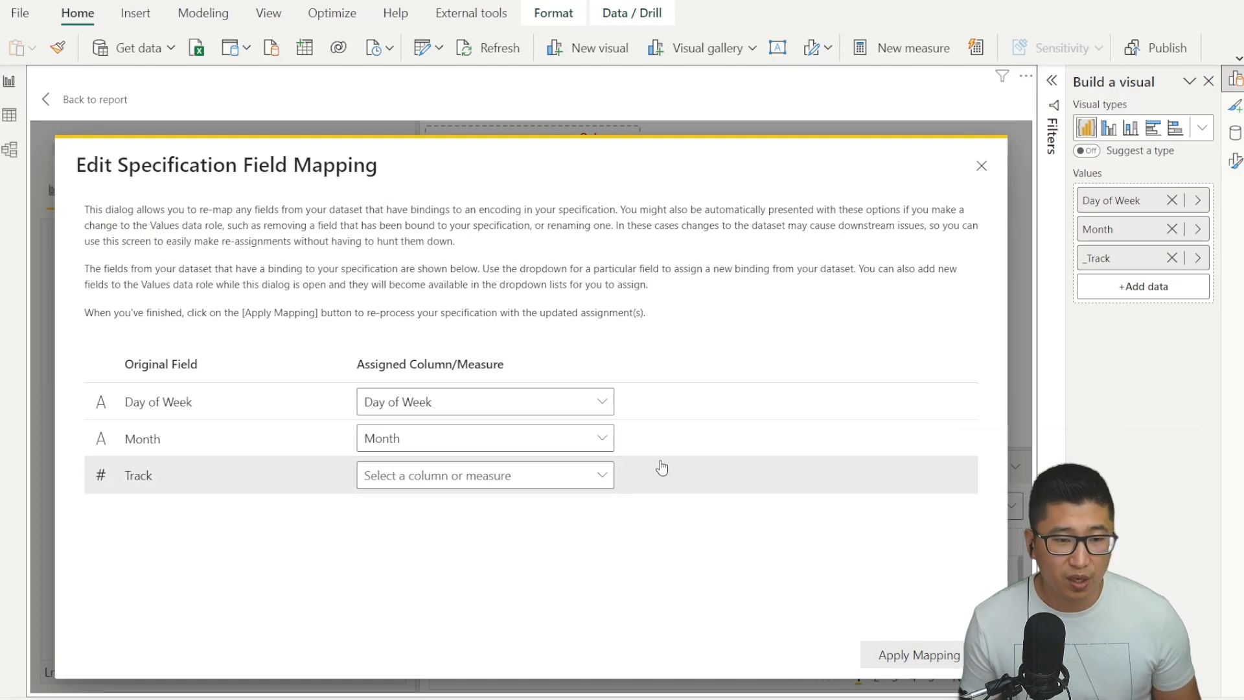
{"action": "left_click", "coordinate": [586, 477]}
{"action": "left_click", "coordinate": [453, 573]}
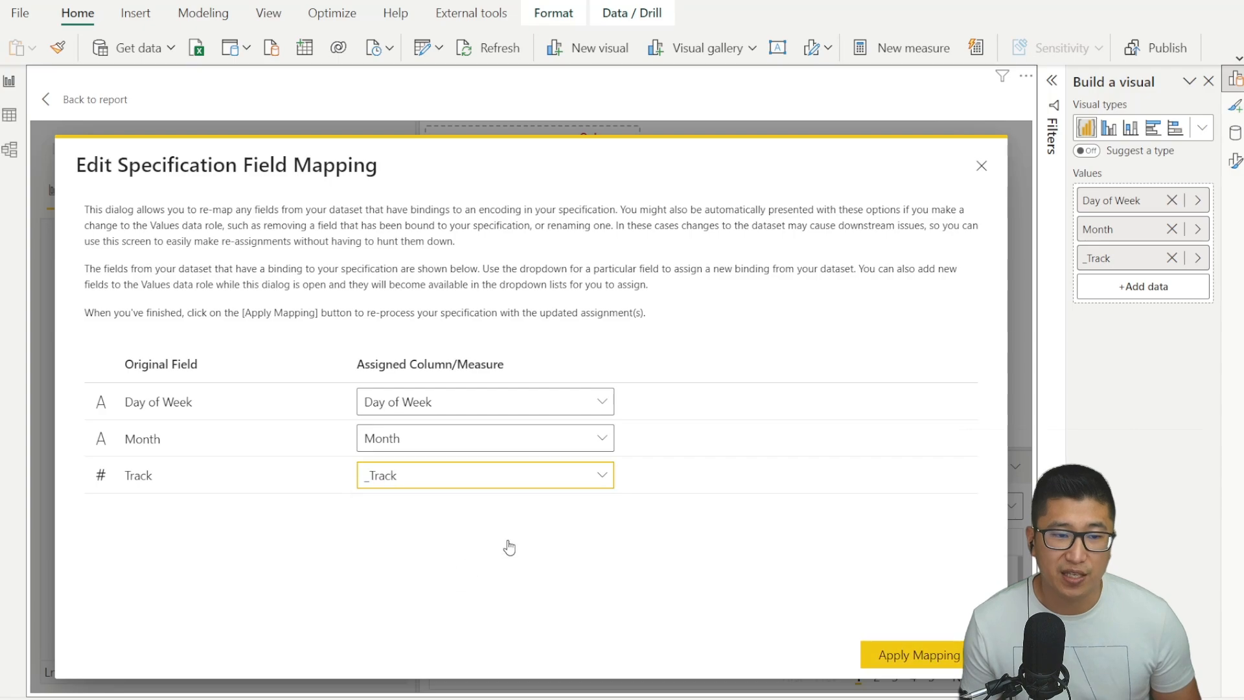
{"action": "left_click", "coordinate": [882, 653]}
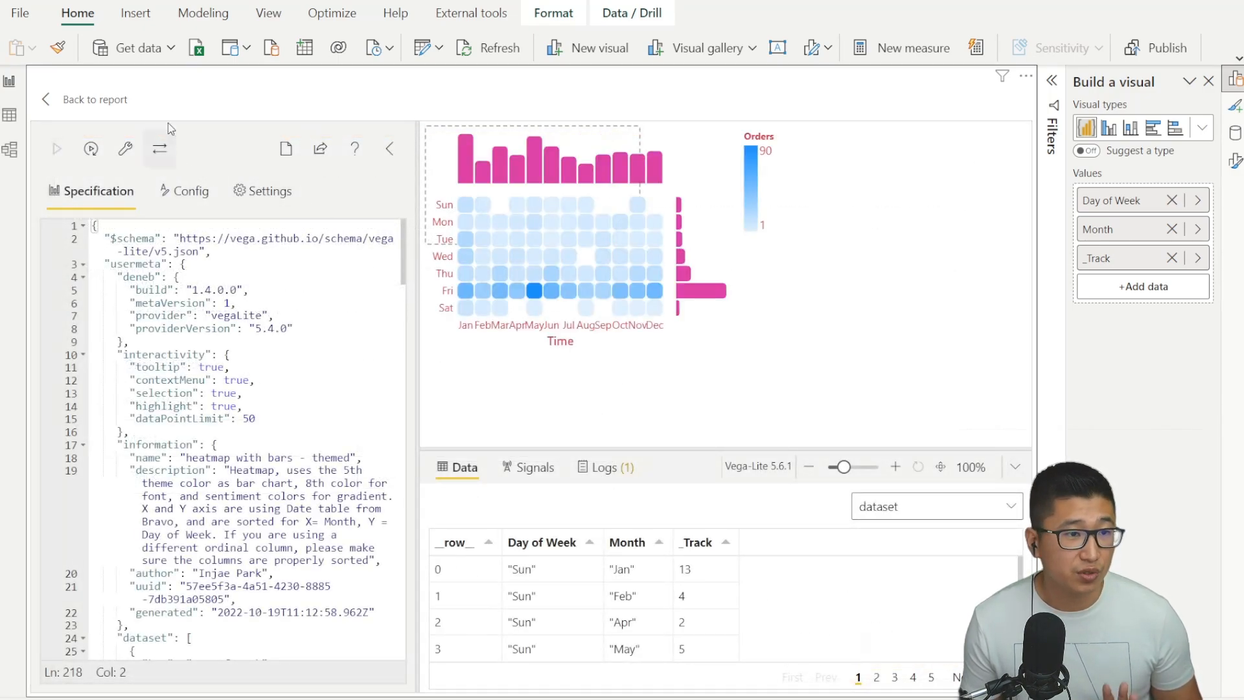
Step: Enlarge the heatmap visual on the report to fill its dark tile and reopen it for editing
{"action": "left_click", "coordinate": [101, 101]}
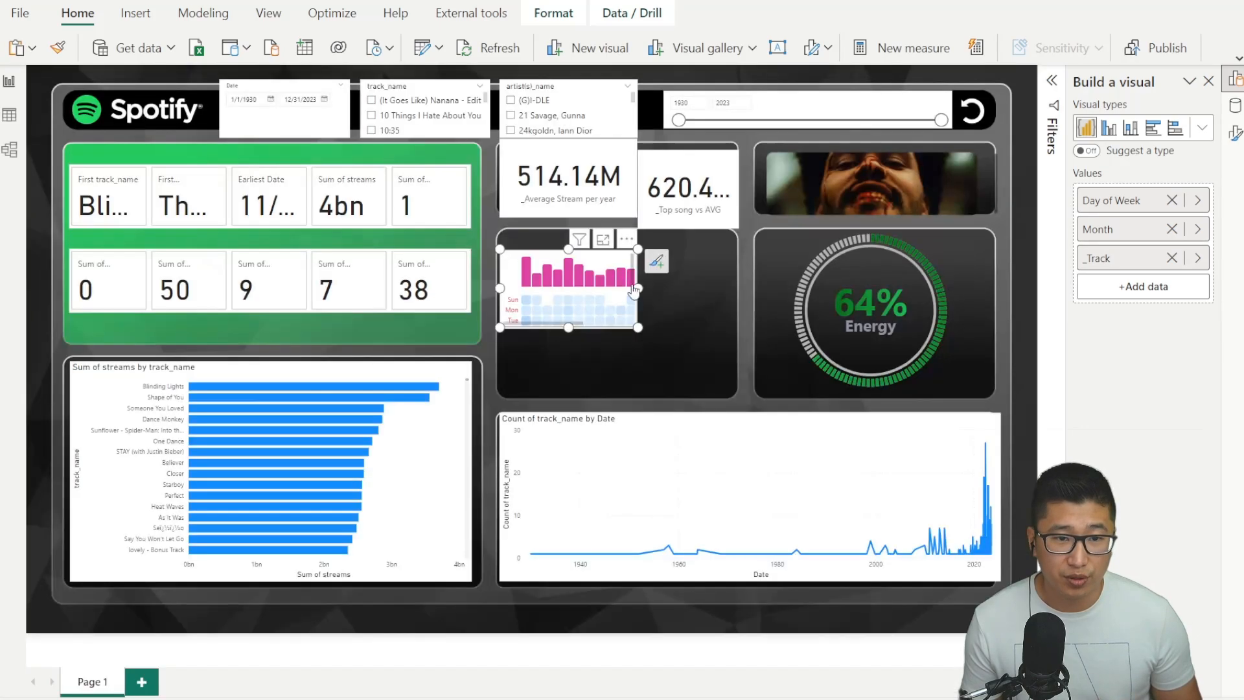
{"action": "left_click", "coordinate": [729, 384]}
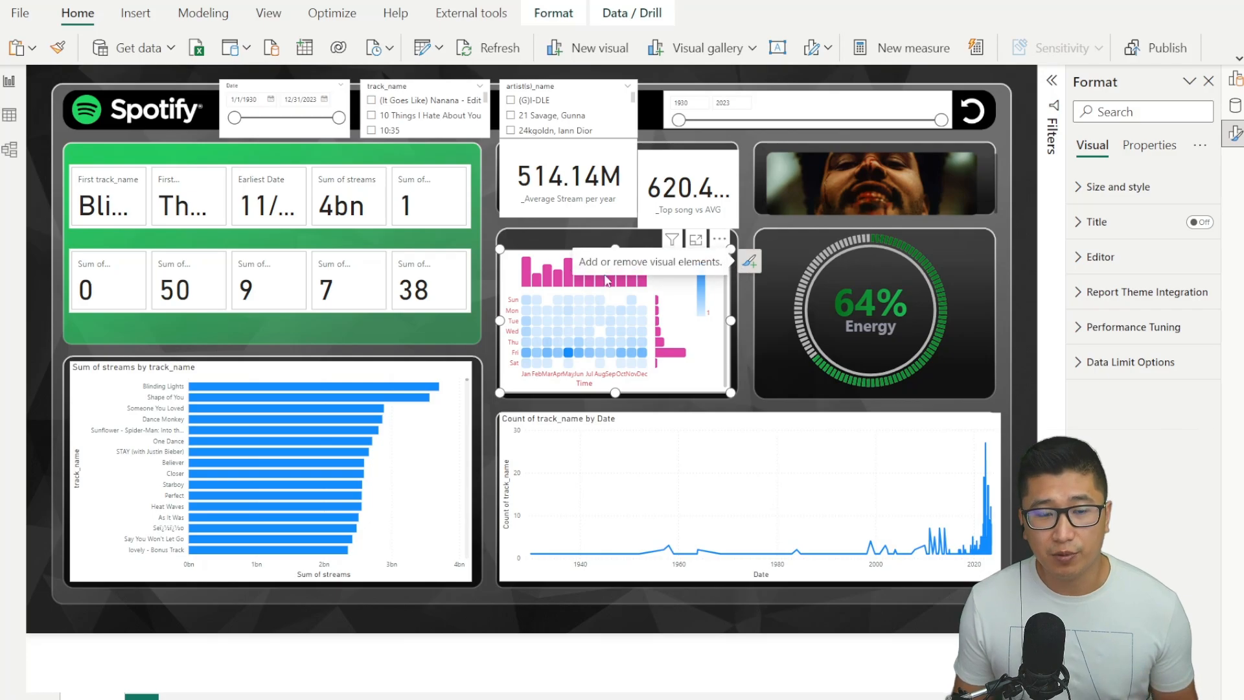
{"action": "left_click", "coordinate": [726, 240]}
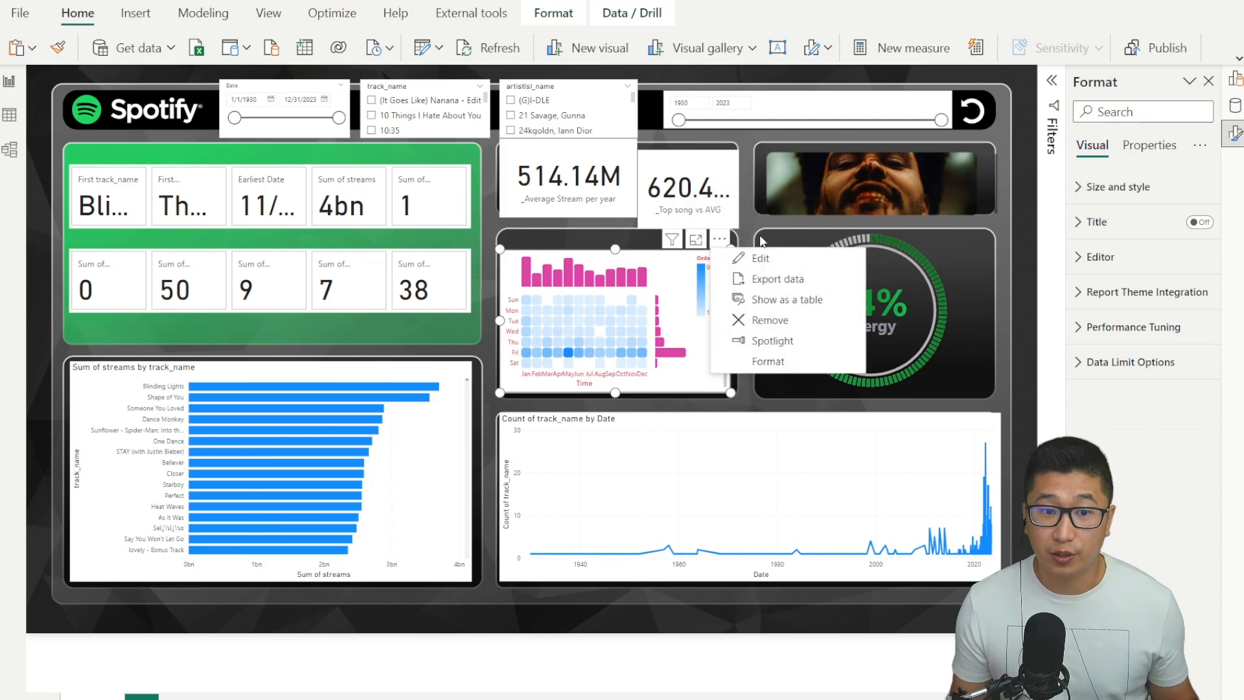
{"action": "left_click", "coordinate": [743, 256]}
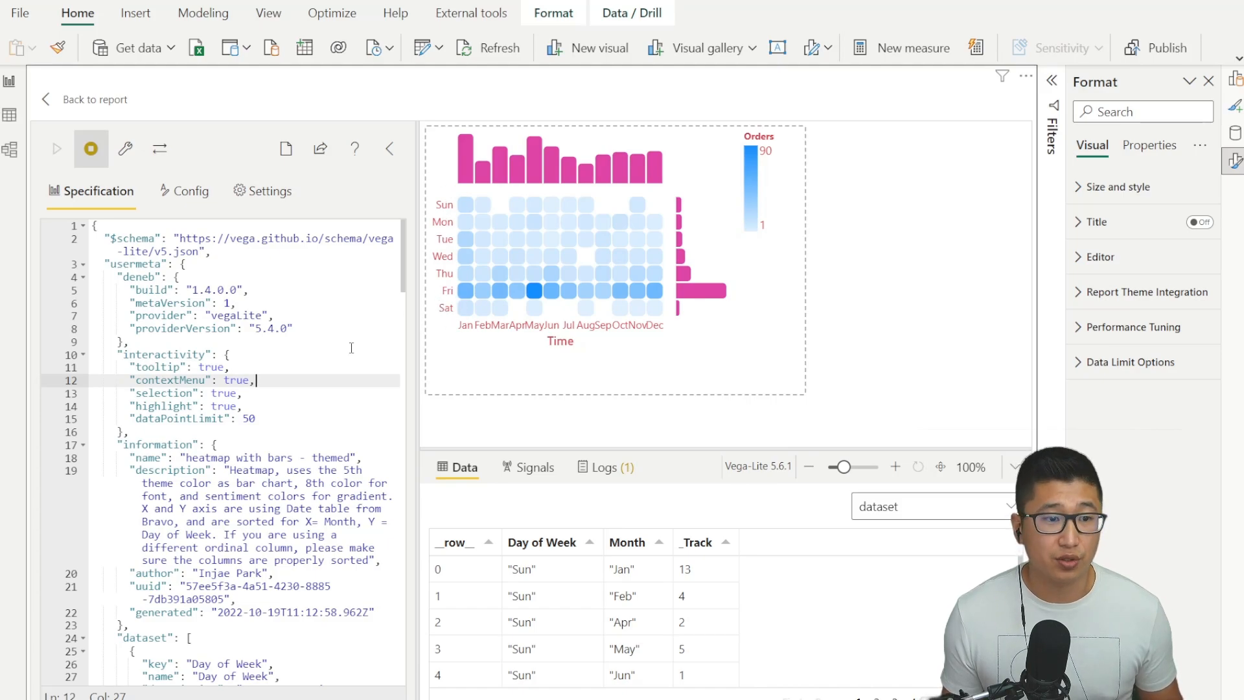
Step: Capitalize the day names in the heatmap's y-axis sort list as Mon, Tue, Wed, Thu, Fri, Sat and Sun
{"action": "scroll", "coordinate": [352, 350], "scroll_direction": "down", "scroll_amount": 15}
{"action": "scroll", "coordinate": [352, 349], "scroll_direction": "down", "scroll_amount": 3}
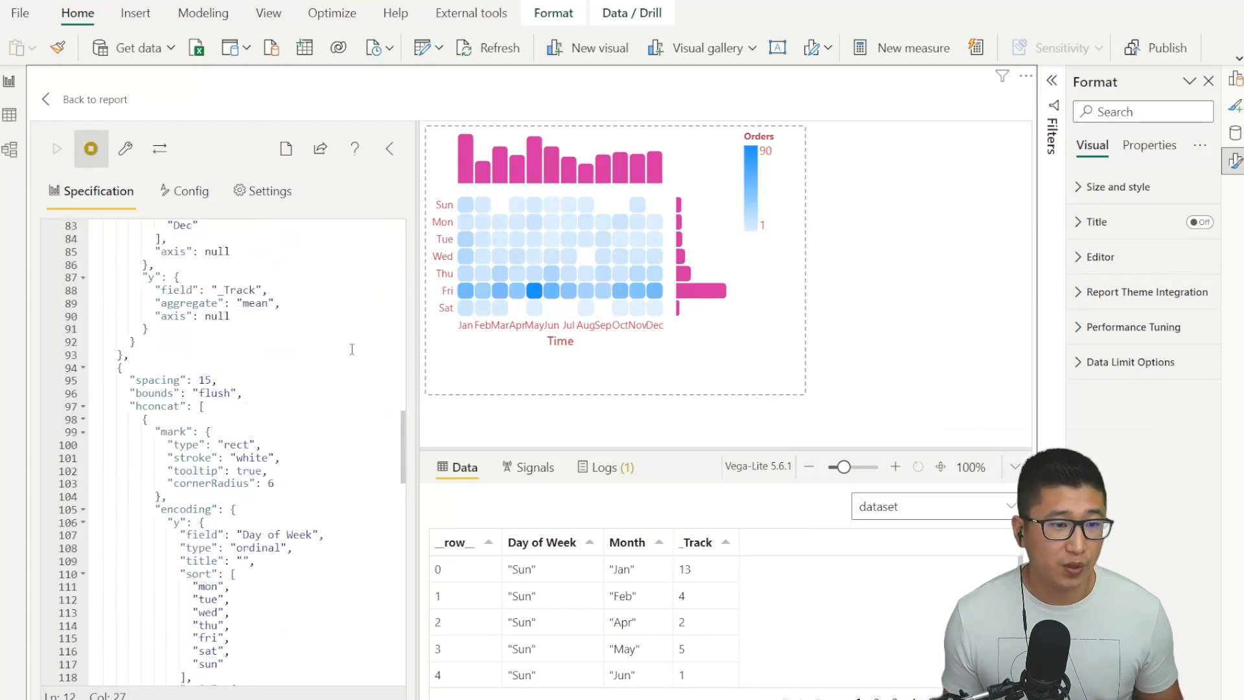
{"action": "left_click", "coordinate": [213, 329]}
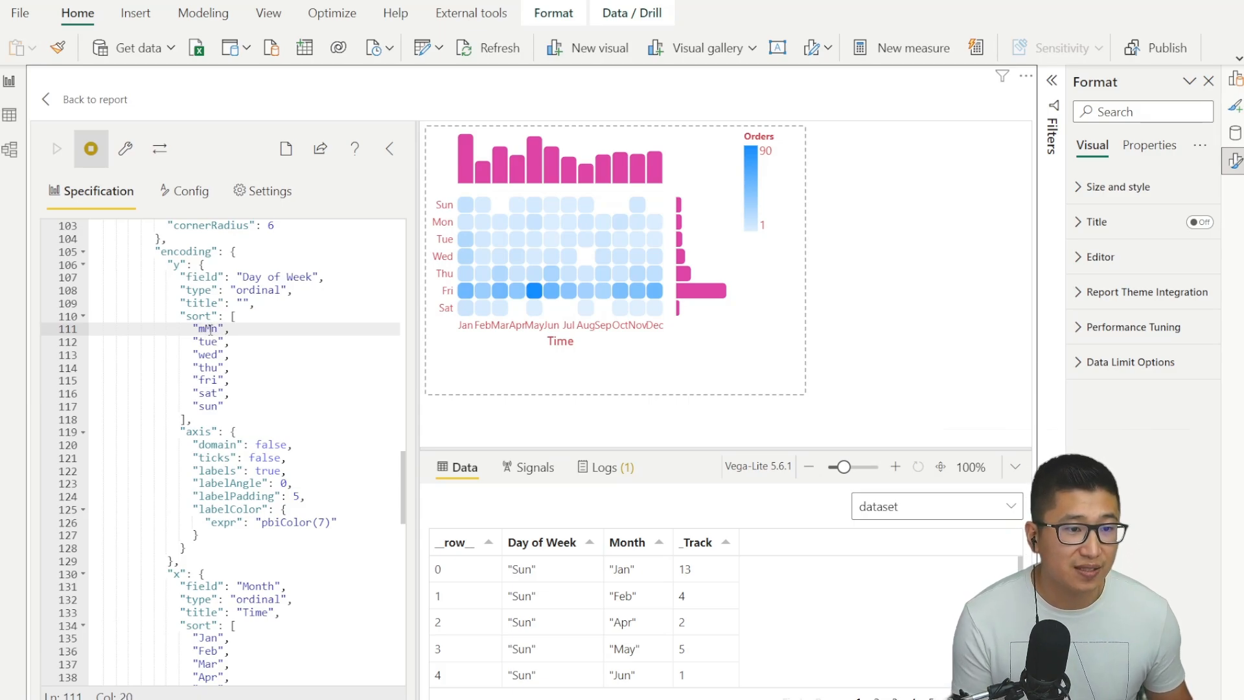
{"action": "key", "text": "BackSpace"}
{"action": "key", "text": "BackSpace"}
{"action": "type", "text": "Mo"}
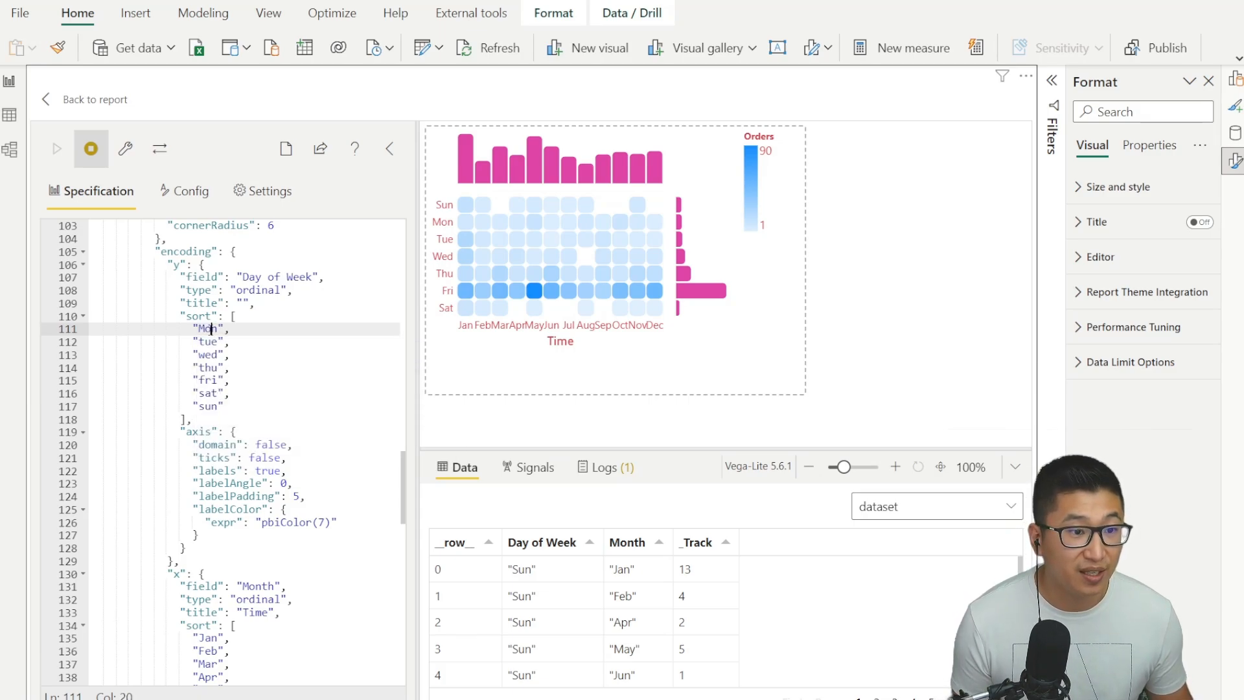
{"action": "key", "text": "Down"}
{"action": "key", "text": "Left"}
{"action": "key", "text": "BackSpace"}
{"action": "type", "text": "T"}
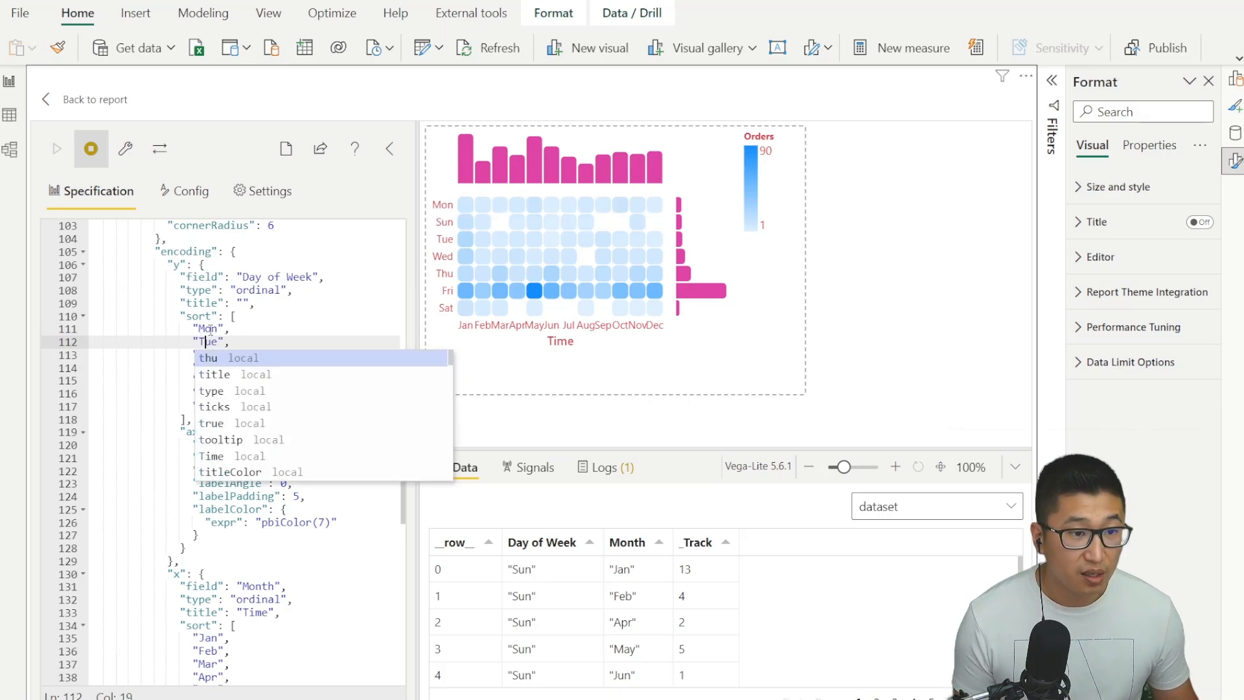
{"action": "key", "text": "Escape"}
{"action": "key", "text": "Down"}
{"action": "key", "text": "BackSpace"}
{"action": "type", "text": "Wed\","}
{"action": "key", "text": "Escape"}
{"action": "key", "text": "Down"}
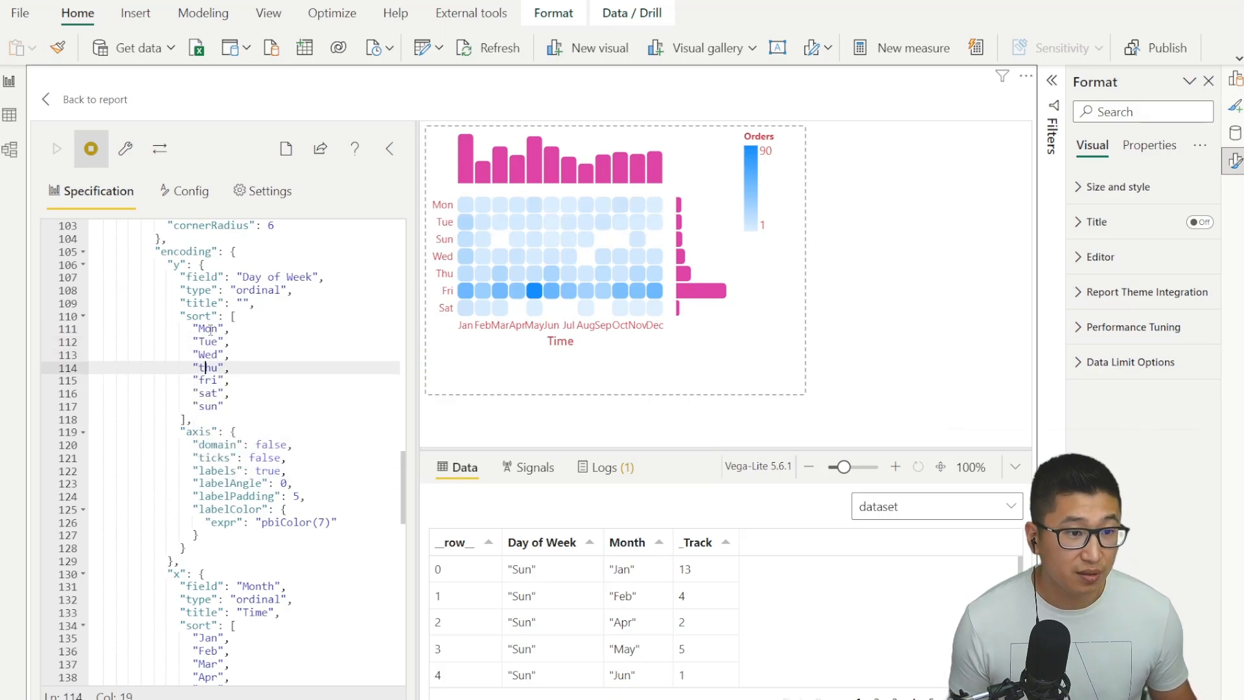
{"action": "key", "text": "BackSpace"}
{"action": "type", "text": "T"}
{"action": "key", "text": "Escape"}
{"action": "key", "text": "Down"}
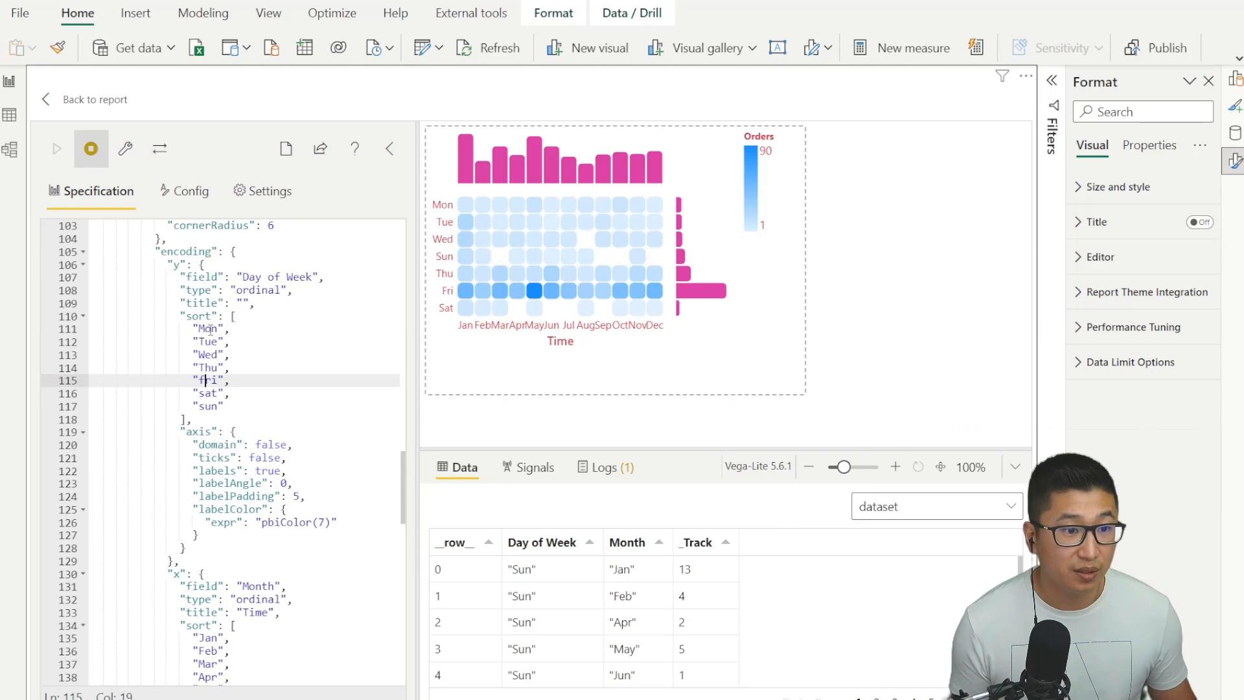
{"action": "key", "text": "BackSpace"}
{"action": "type", "text": "F"}
{"action": "key", "text": "Escape"}
{"action": "key", "text": "Down"}
{"action": "key", "text": "BackSpace"}
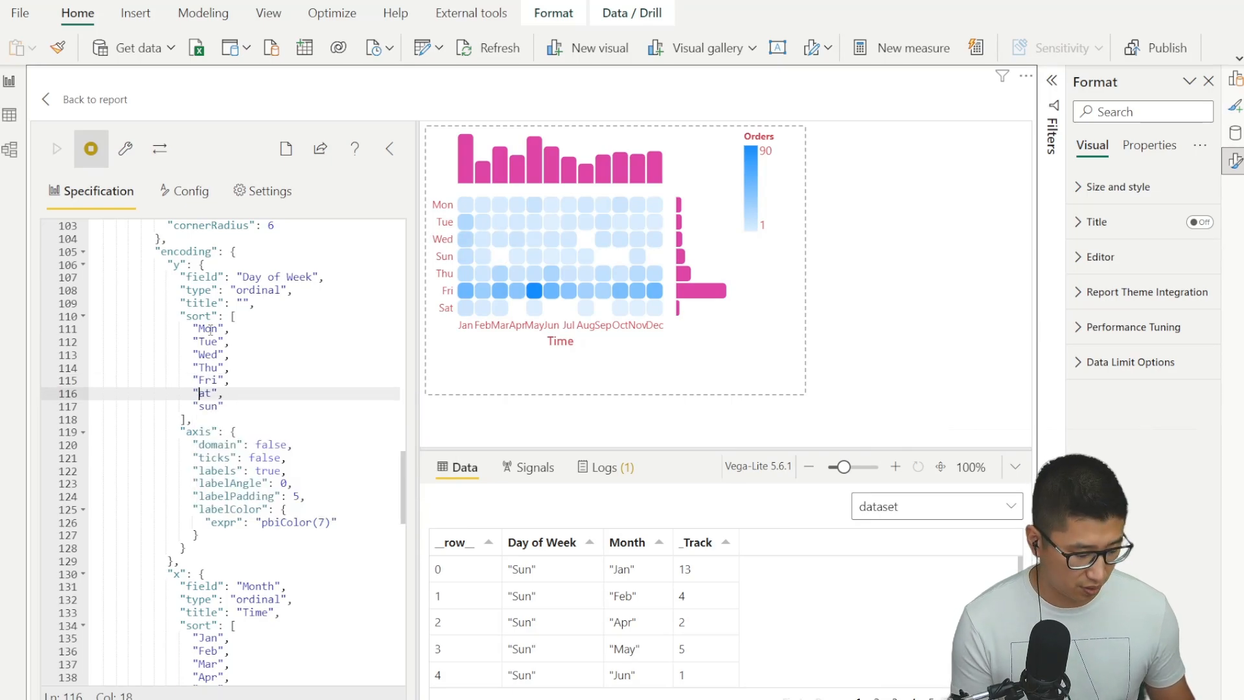
{"action": "type", "text": "S"}
{"action": "key", "text": "Escape"}
{"action": "key", "text": "Down"}
{"action": "key", "text": "BackSpace"}
{"action": "type", "text": "S"}
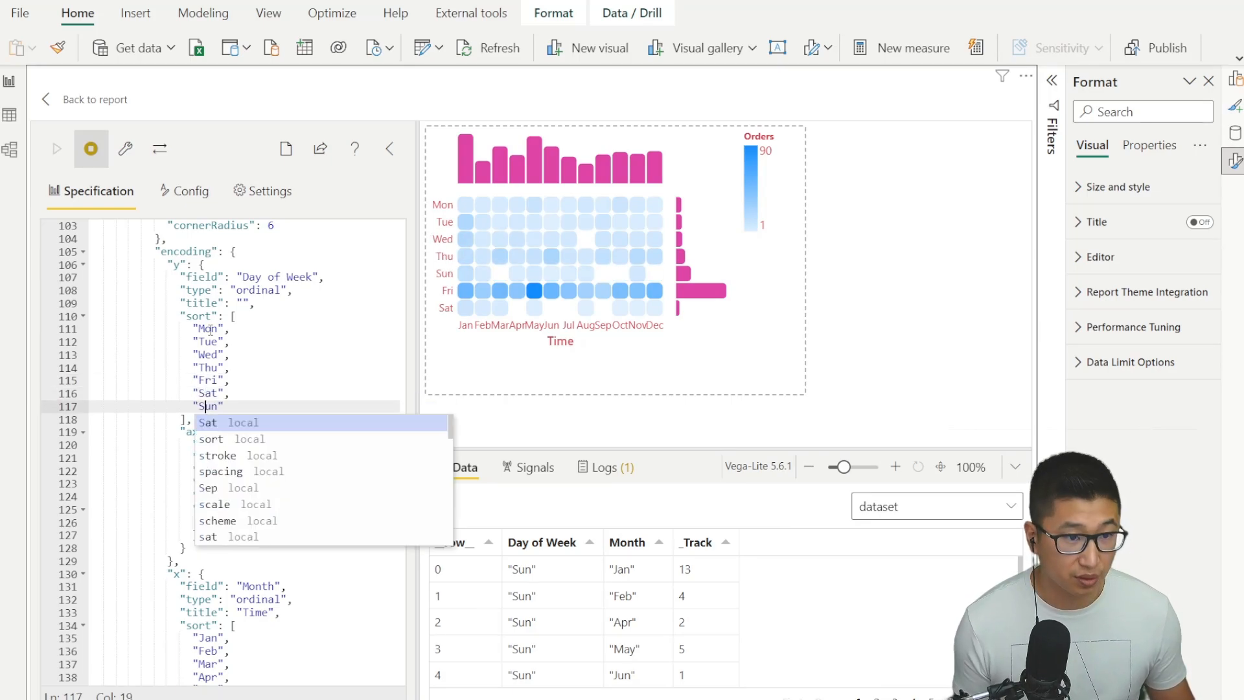
{"action": "left_click", "coordinate": [270, 312]}
Step: Replace the whole legend block in the heatmap's color encoding with null
{"action": "scroll", "coordinate": [354, 395], "scroll_direction": "down", "scroll_amount": 15}
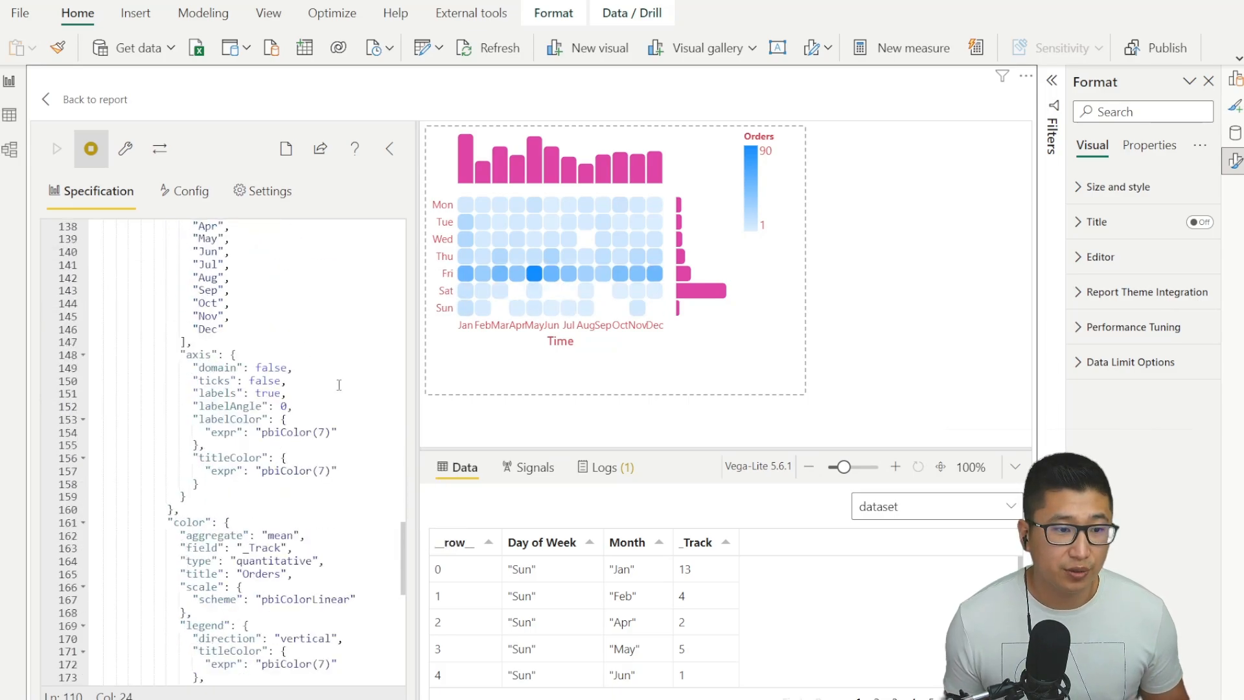
{"action": "scroll", "coordinate": [353, 396], "scroll_direction": "down", "scroll_amount": 1}
{"action": "scroll", "coordinate": [356, 431], "scroll_direction": "up", "scroll_amount": 5}
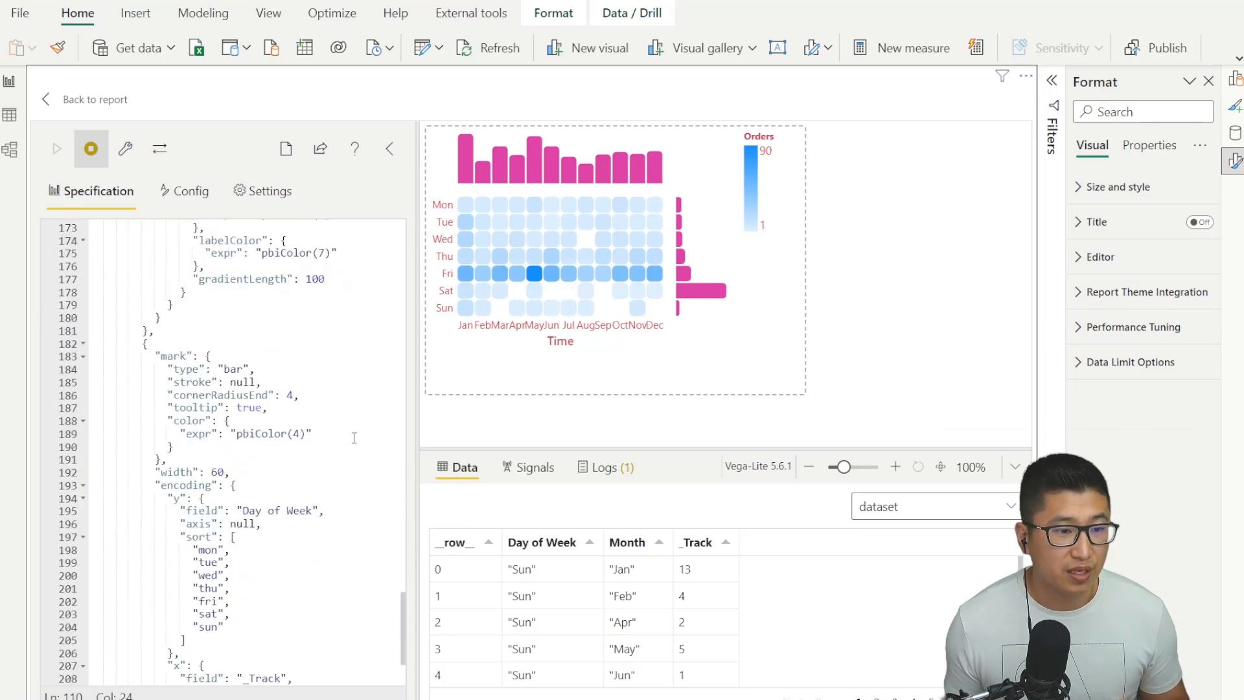
{"action": "left_click", "coordinate": [326, 472]}
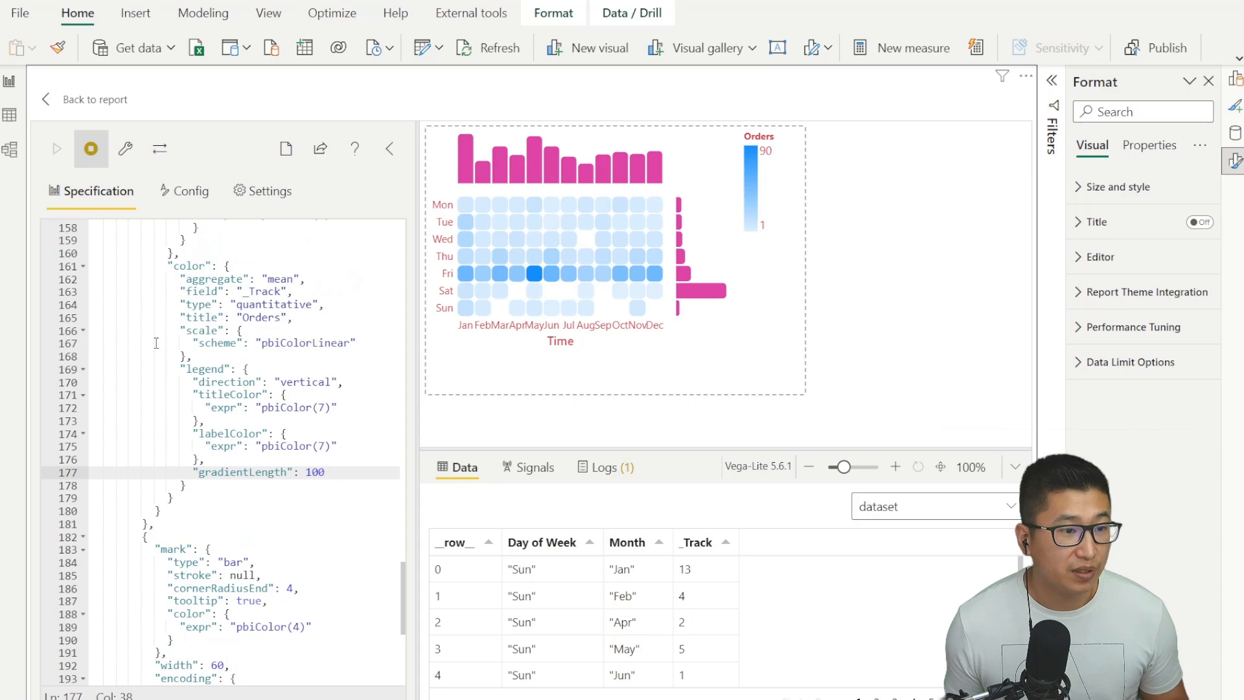
{"action": "left_click", "coordinate": [247, 369]}
{"action": "left_click_drag", "start_coordinate": [215, 482], "coordinate": [245, 370]}
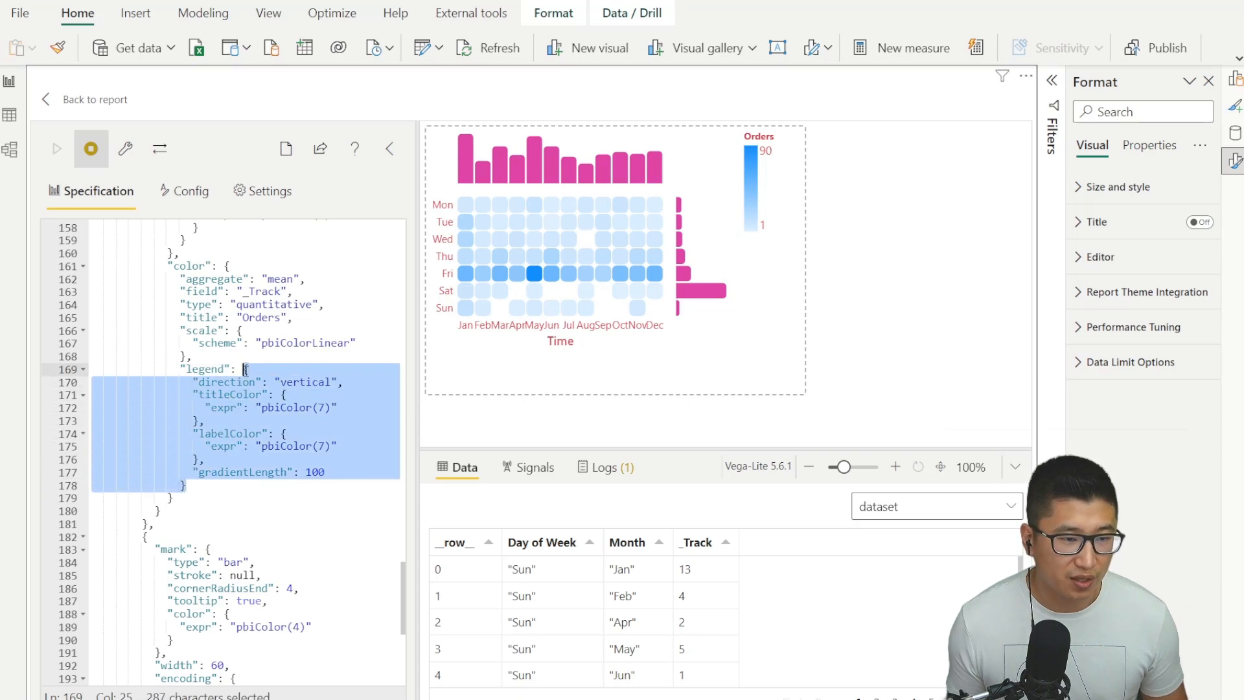
{"action": "type", "text": "null"}
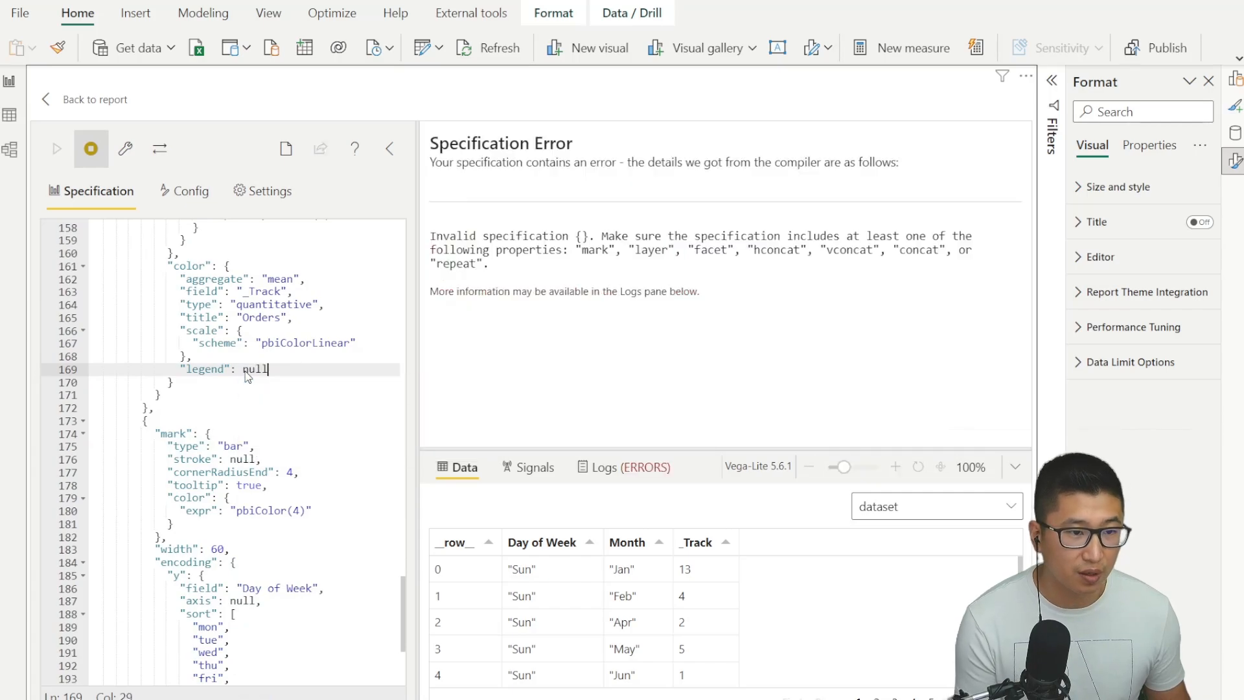
{"action": "left_click", "coordinate": [325, 343]}
{"action": "left_click", "coordinate": [333, 358]}
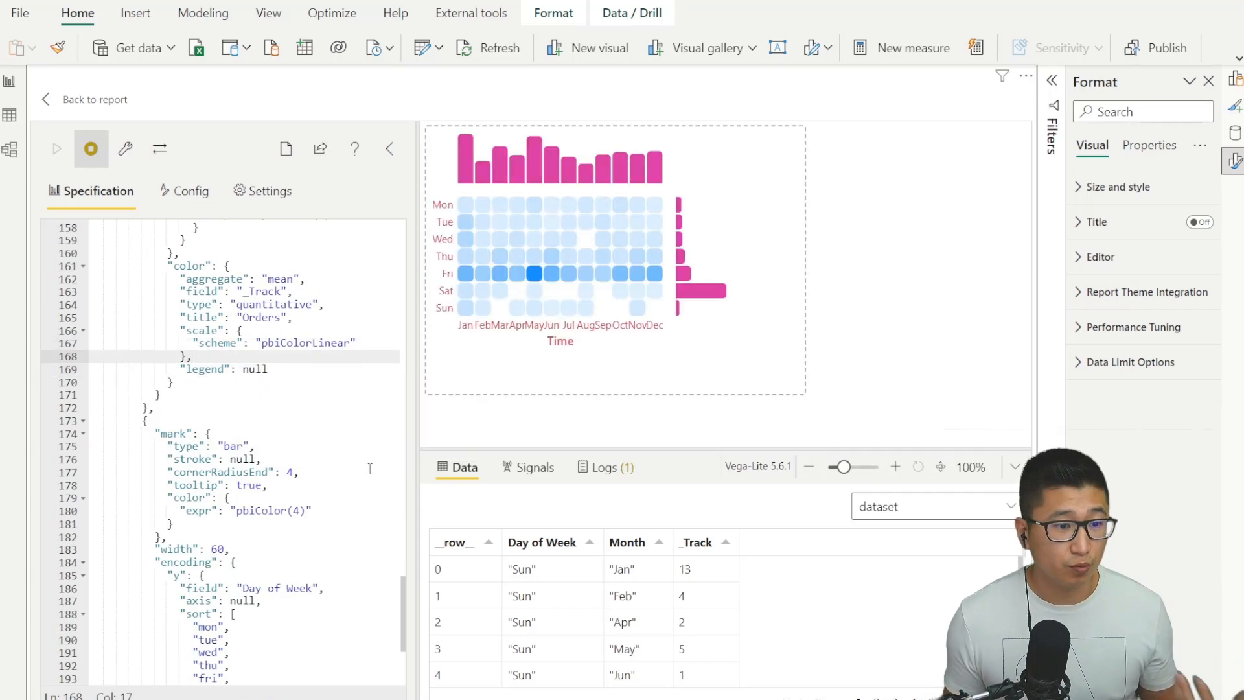
Step: Remove the Time text from the title of the heatmap's x-axis, leaving an empty string
{"action": "scroll", "coordinate": [371, 469], "scroll_direction": "up", "scroll_amount": 4}
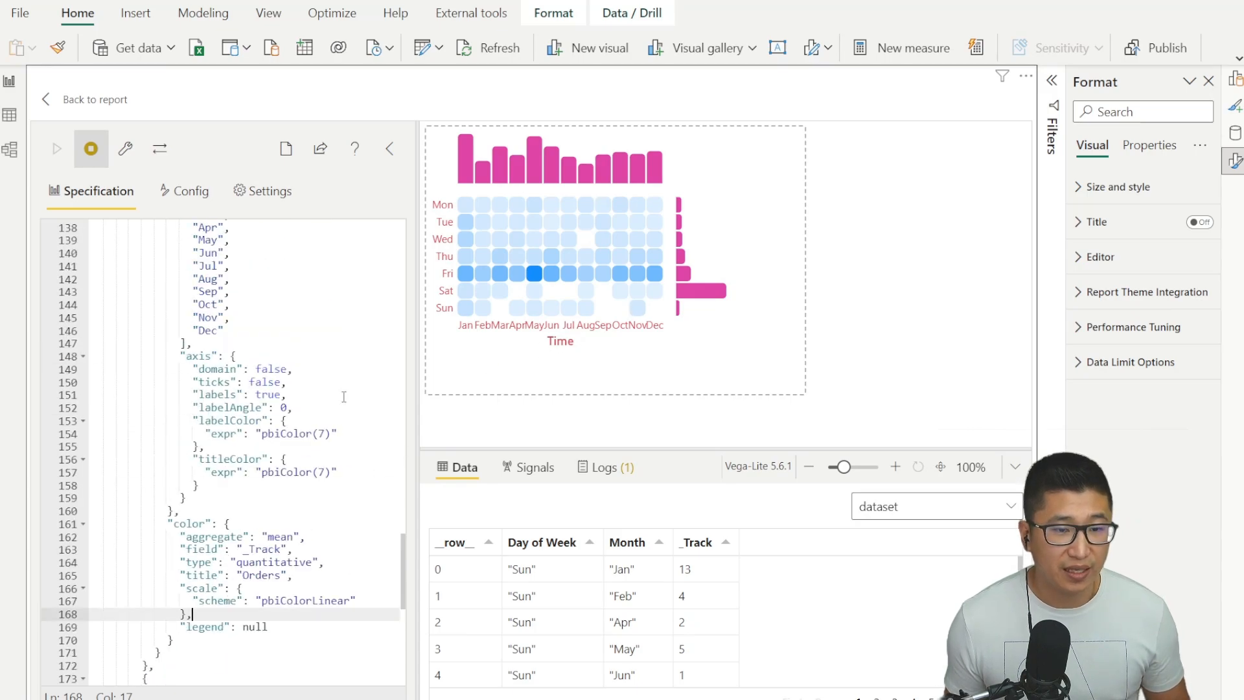
{"action": "scroll", "coordinate": [330, 405], "scroll_direction": "up", "scroll_amount": 8}
{"action": "scroll", "coordinate": [313, 418], "scroll_direction": "up", "scroll_amount": 2}
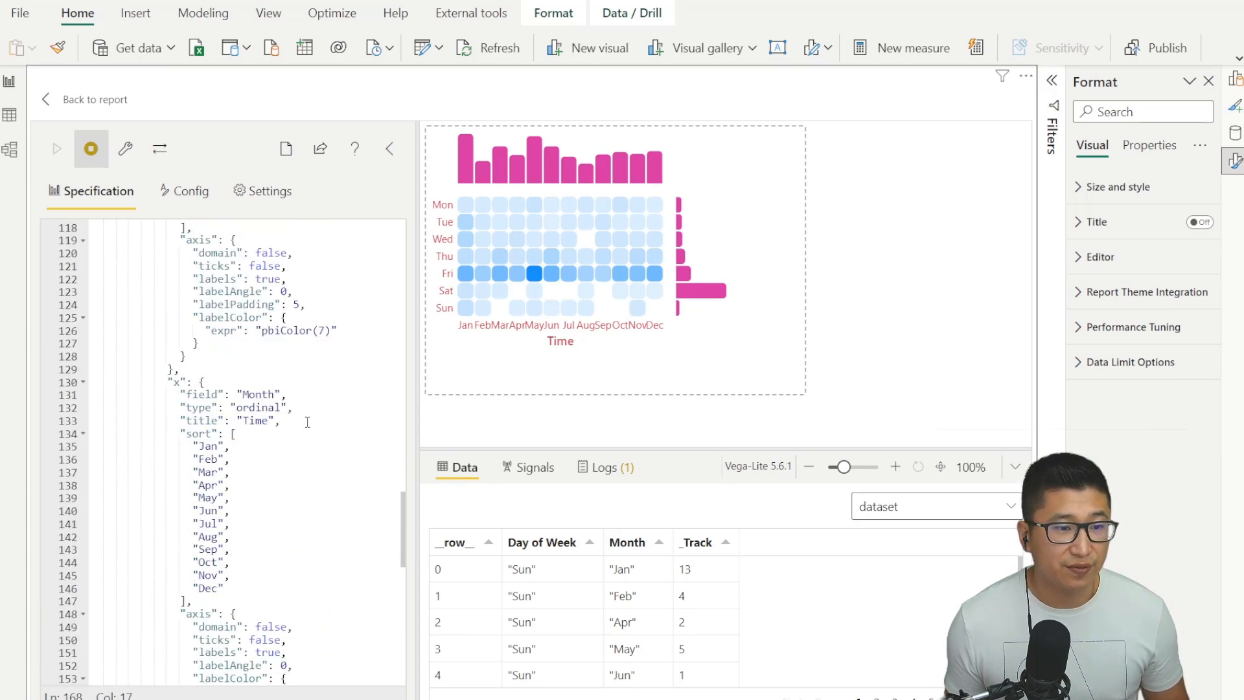
{"action": "double_click", "coordinate": [259, 422]}
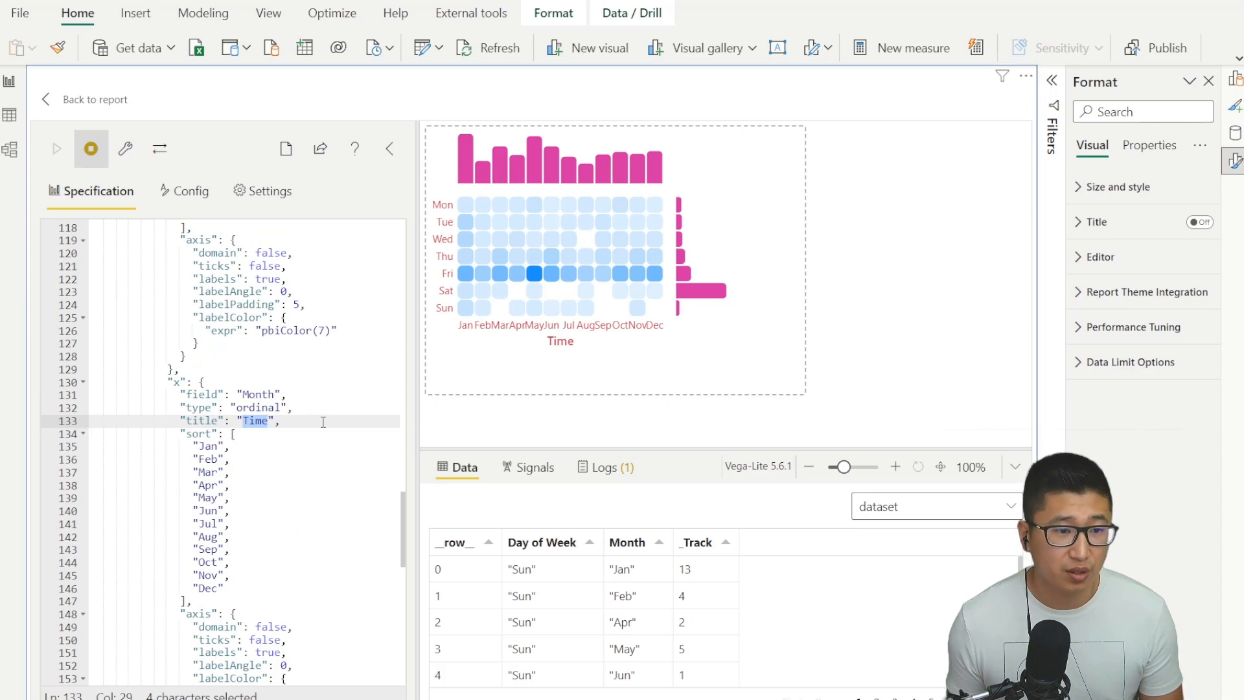
{"action": "key", "text": "BackSpace"}
{"action": "left_click", "coordinate": [336, 393]}
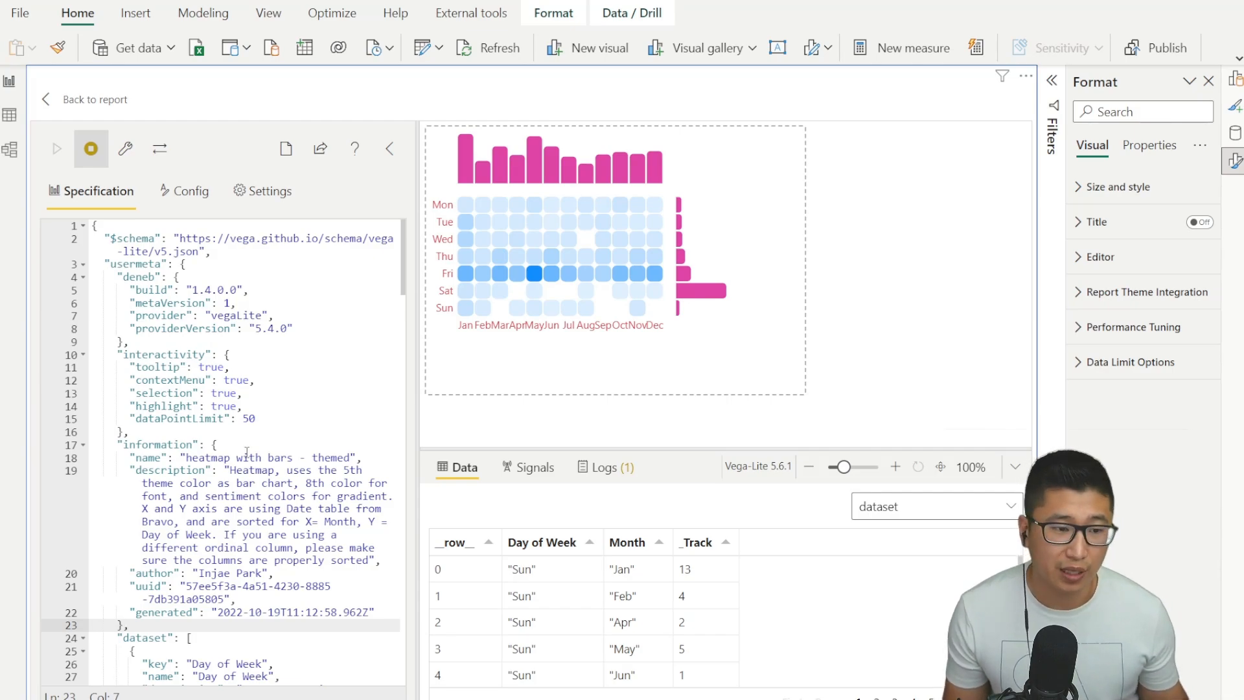
Step: Set the height of the bar chart above the heatmap to 40 in the specification
{"action": "scroll", "coordinate": [252, 454], "scroll_direction": "down", "scroll_amount": 5}
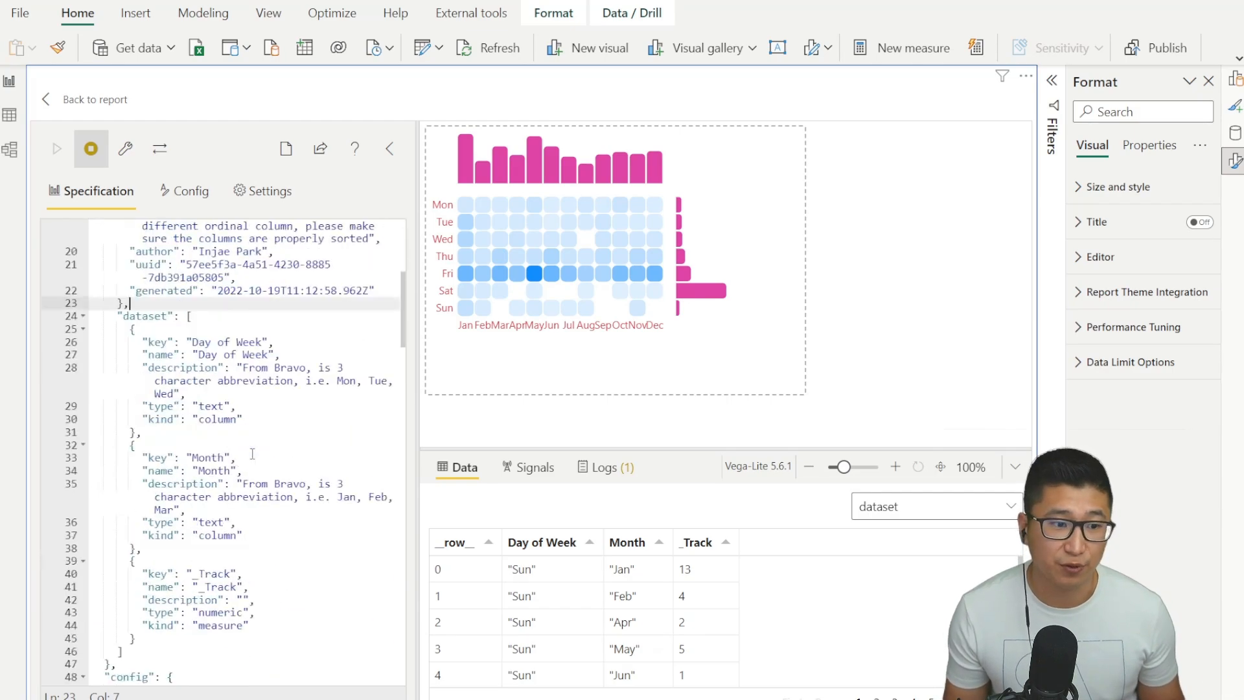
{"action": "scroll", "coordinate": [259, 389], "scroll_direction": "up", "scroll_amount": 5}
{"action": "scroll", "coordinate": [266, 280], "scroll_direction": "down", "scroll_amount": 4}
{"action": "scroll", "coordinate": [272, 304], "scroll_direction": "down", "scroll_amount": 5}
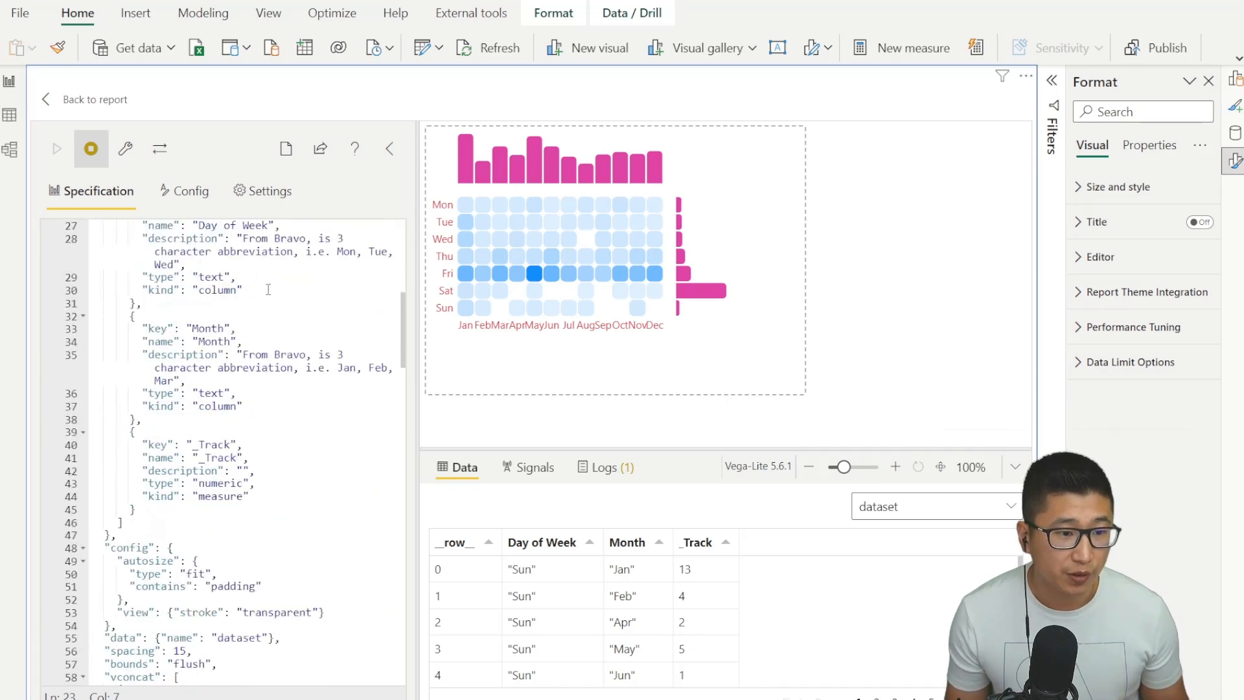
{"action": "left_click", "coordinate": [200, 509]}
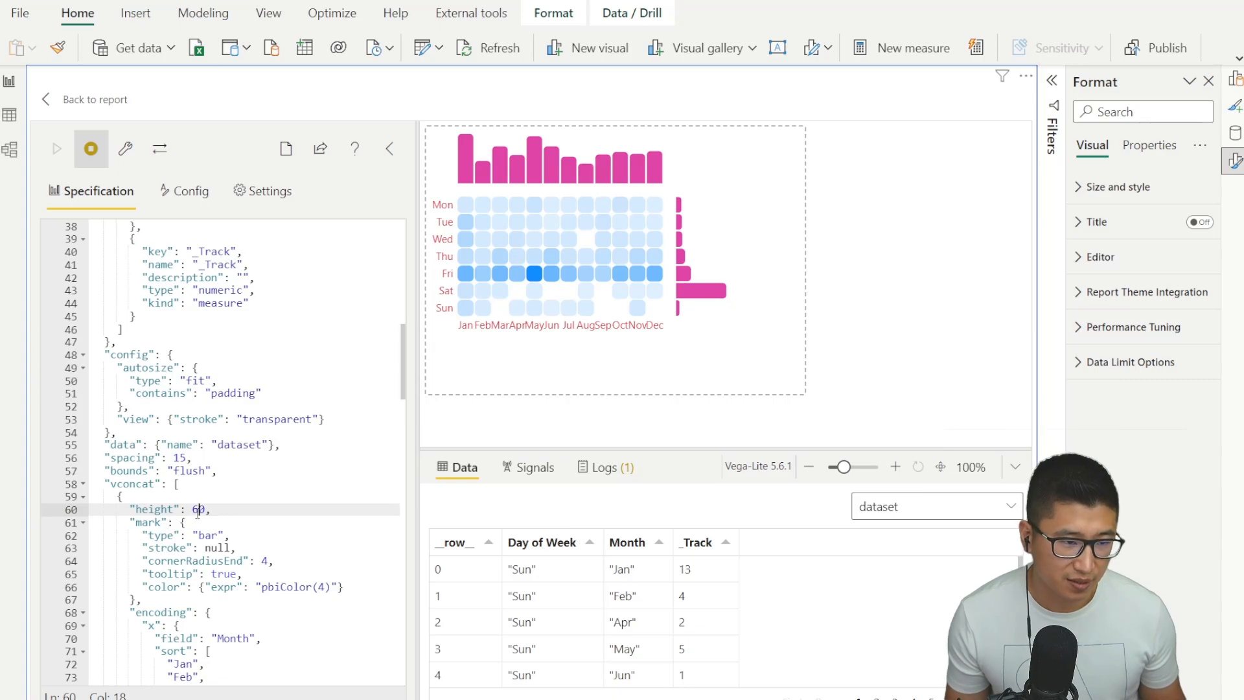
{"action": "double_click", "coordinate": [198, 510]}
{"action": "type", "text": "40"}
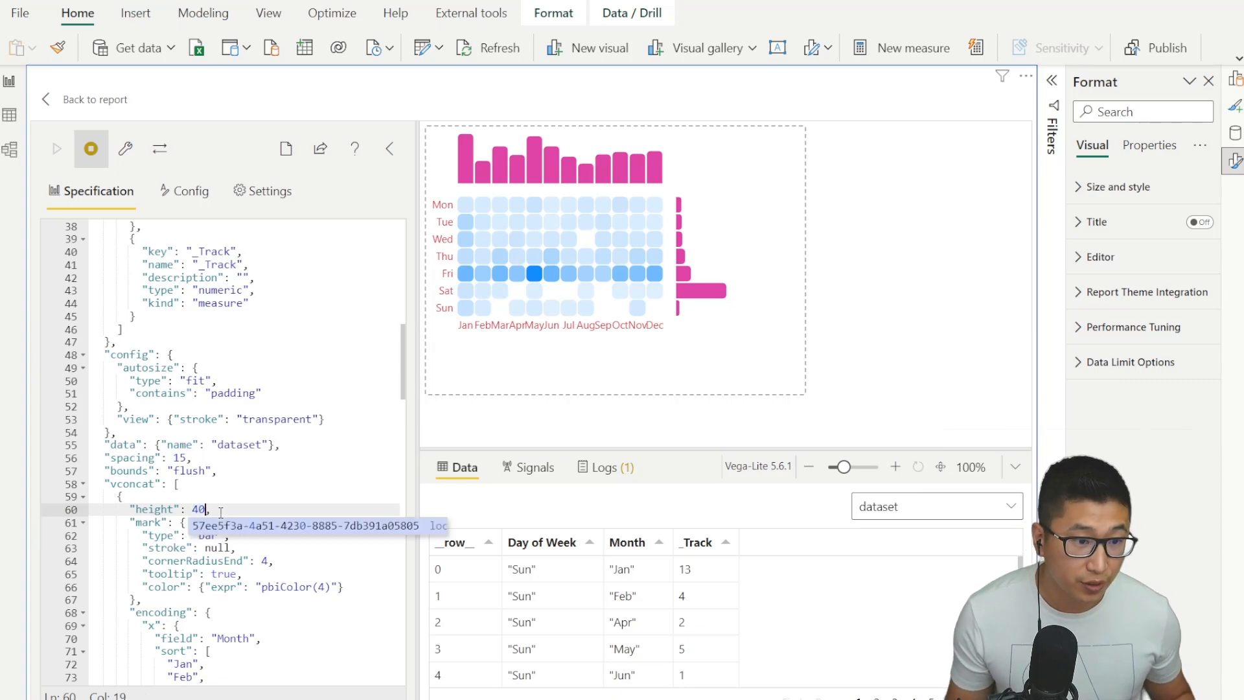
Step: Add a width with a step of 30 to the upper bar chart, aligned with its height property
{"action": "key", "text": "End"}
{"action": "key", "text": "Return"}
{"action": "type", "text": "\"width\": {\"step\": 30},"}
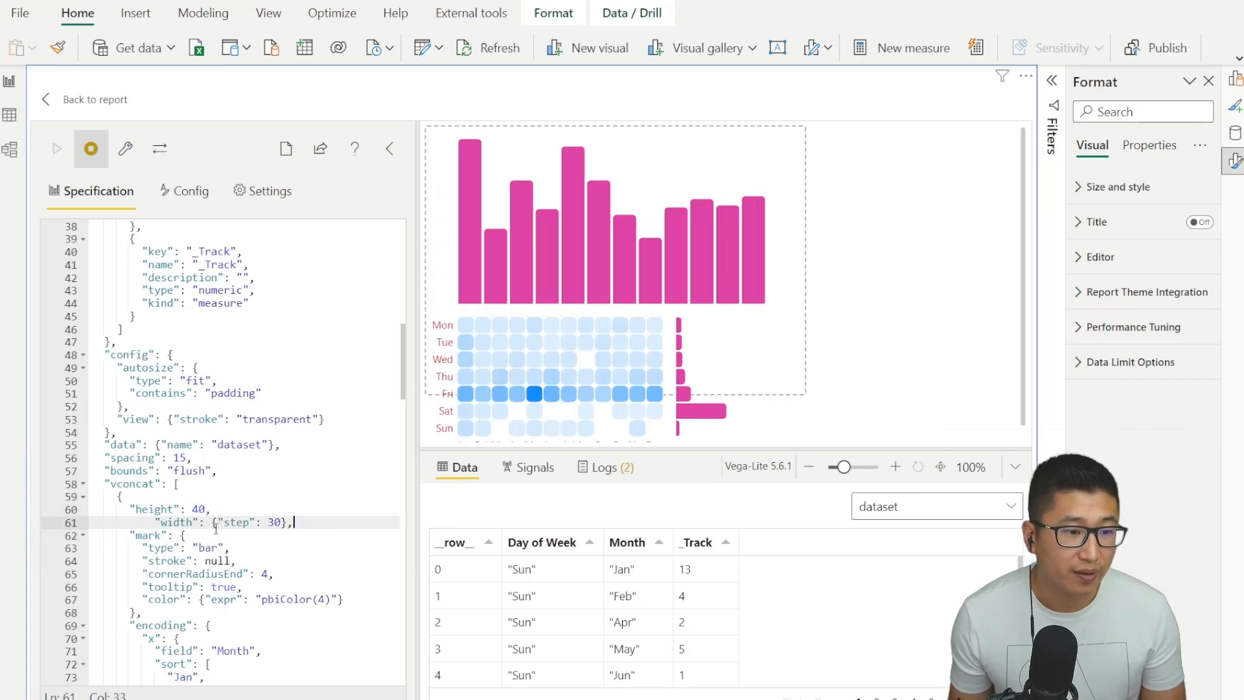
{"action": "key", "text": "Home"}
{"action": "key", "text": "BackSpace"}
{"action": "key", "text": "BackSpace"}
{"action": "key", "text": "BackSpace"}
{"action": "key", "text": "BackSpace"}
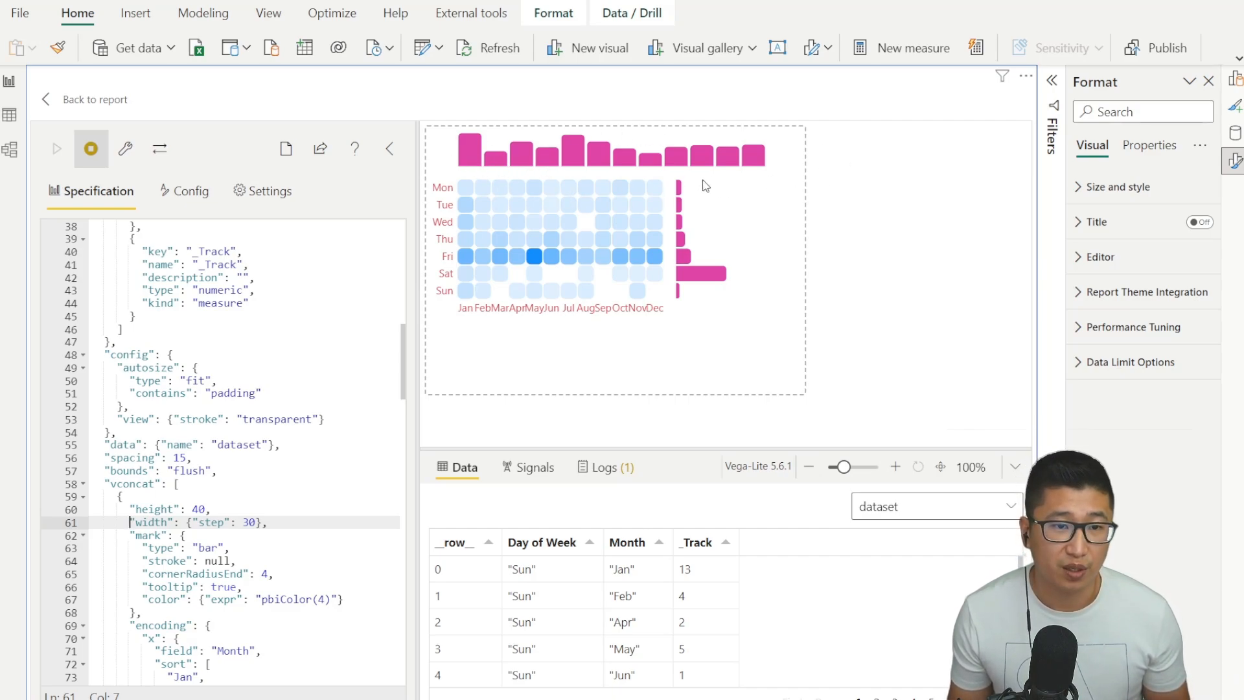
Step: Add a width step of 30 and a height step of 30 to the heatmap's rect layer, before its encoding
{"action": "scroll", "coordinate": [350, 424], "scroll_direction": "down", "scroll_amount": 10}
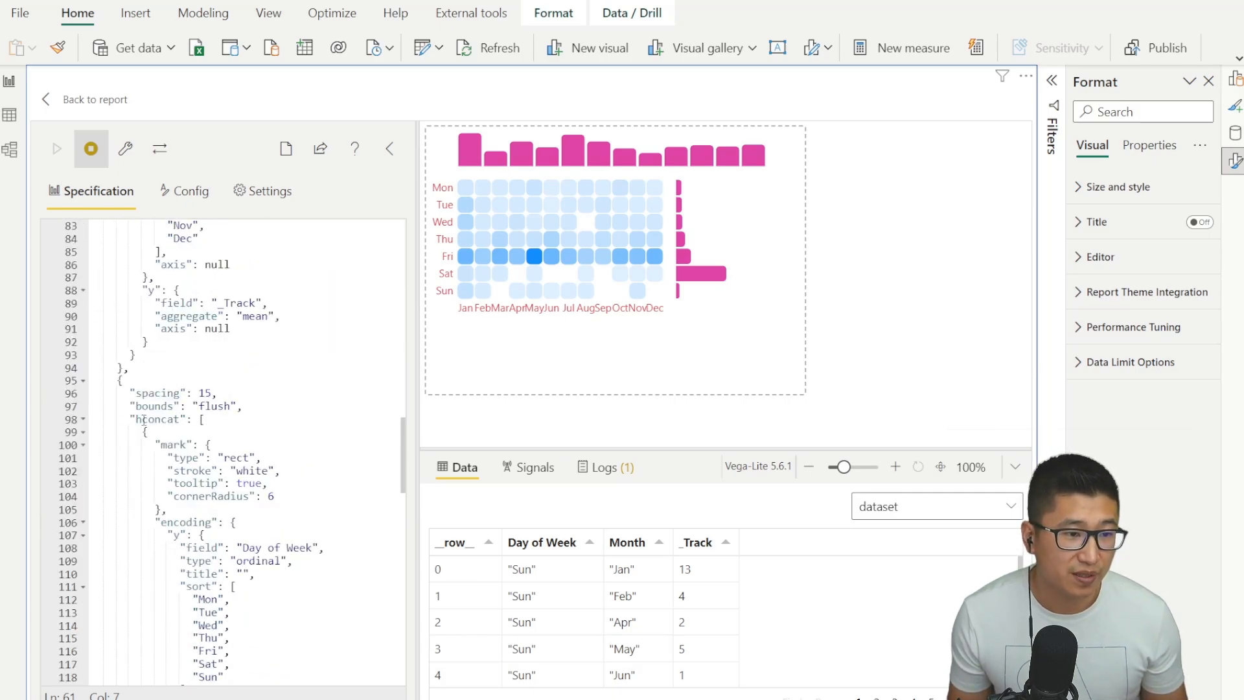
{"action": "left_click", "coordinate": [145, 420]}
{"action": "left_click", "coordinate": [230, 457]}
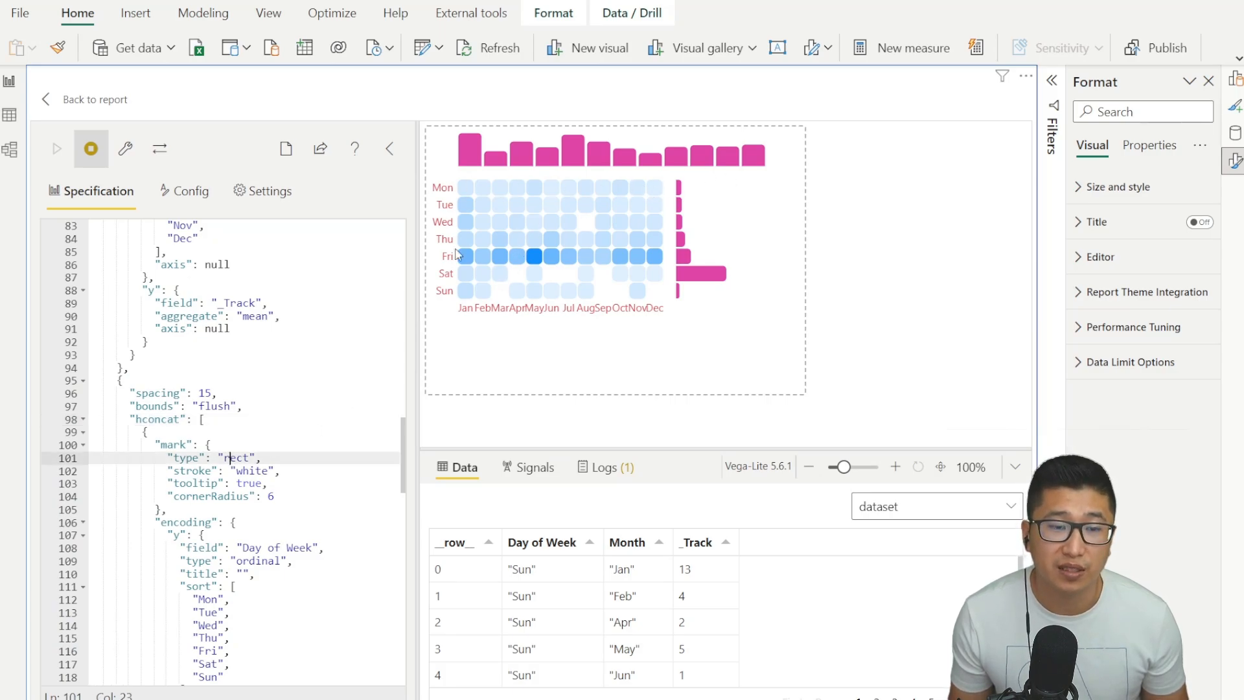
{"action": "left_click", "coordinate": [211, 508]}
{"action": "key", "text": "Return"}
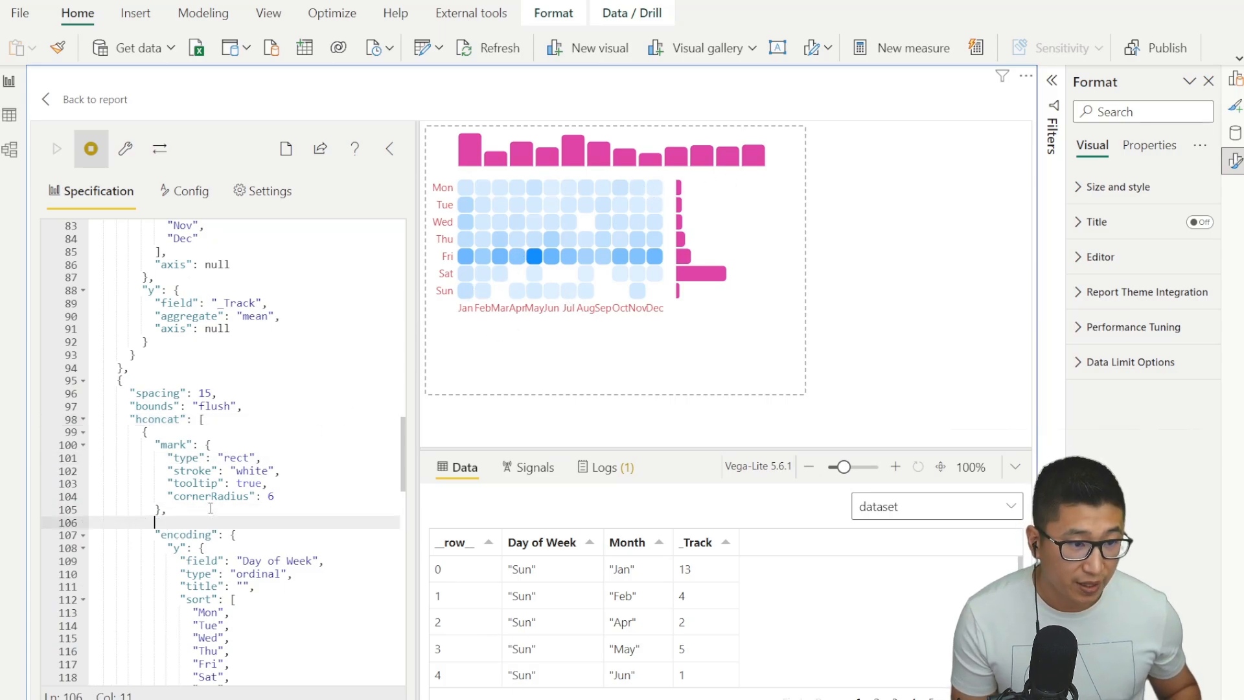
{"action": "type", "text": "\"width\": {\"step\": 30}, \"height\": {\"step\": 30},"}
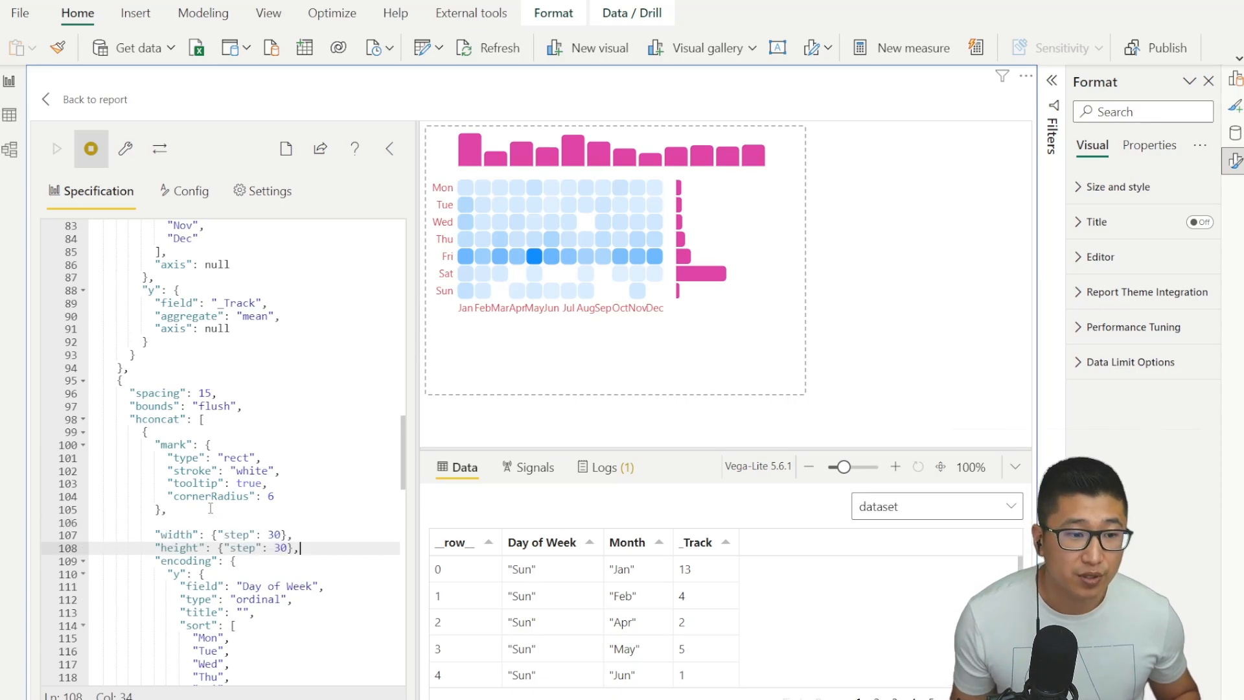
{"action": "left_click", "coordinate": [223, 518]}
{"action": "key", "text": "Delete"}
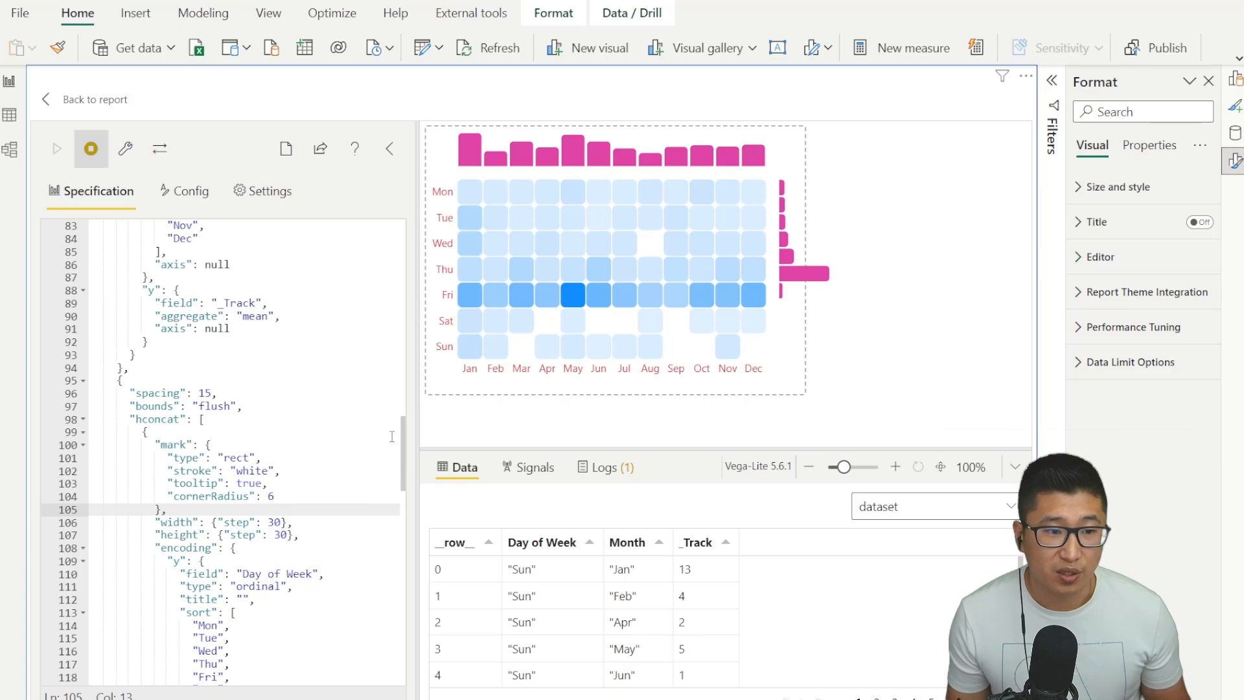
Step: Set the width of the bar chart beside the heatmap to 40
{"action": "scroll", "coordinate": [294, 534], "scroll_direction": "down", "scroll_amount": 12}
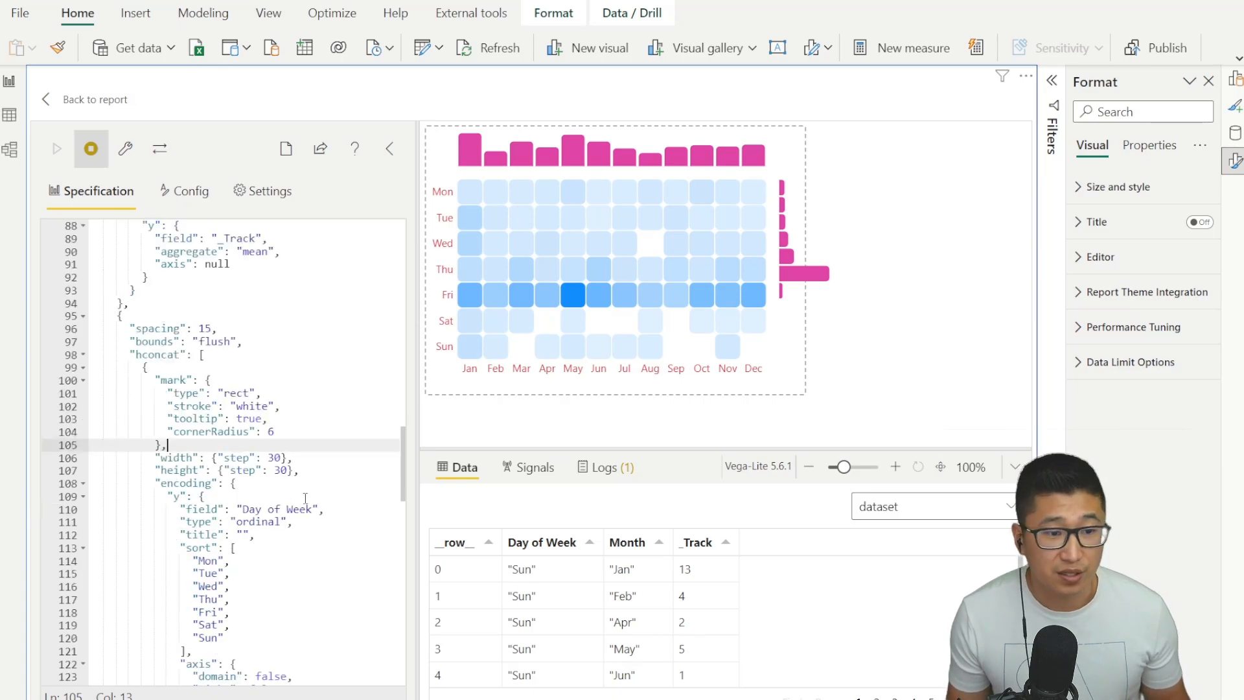
{"action": "scroll", "coordinate": [305, 491], "scroll_direction": "down", "scroll_amount": 4}
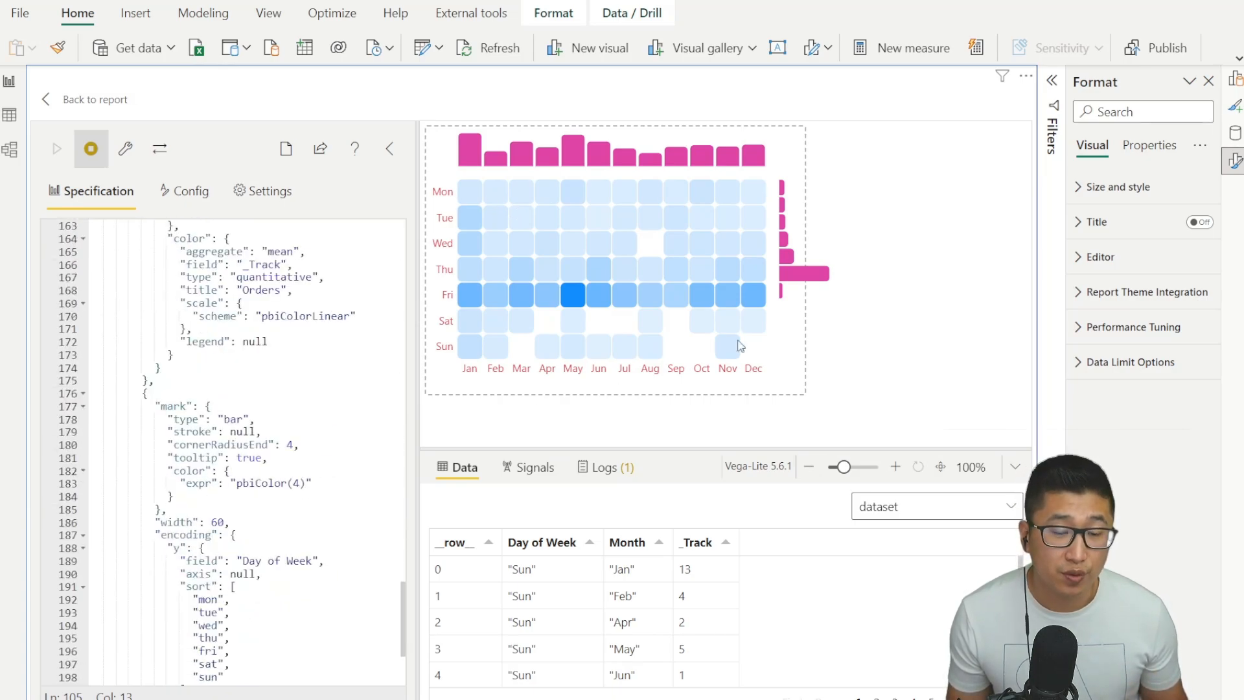
{"action": "double_click", "coordinate": [219, 522]}
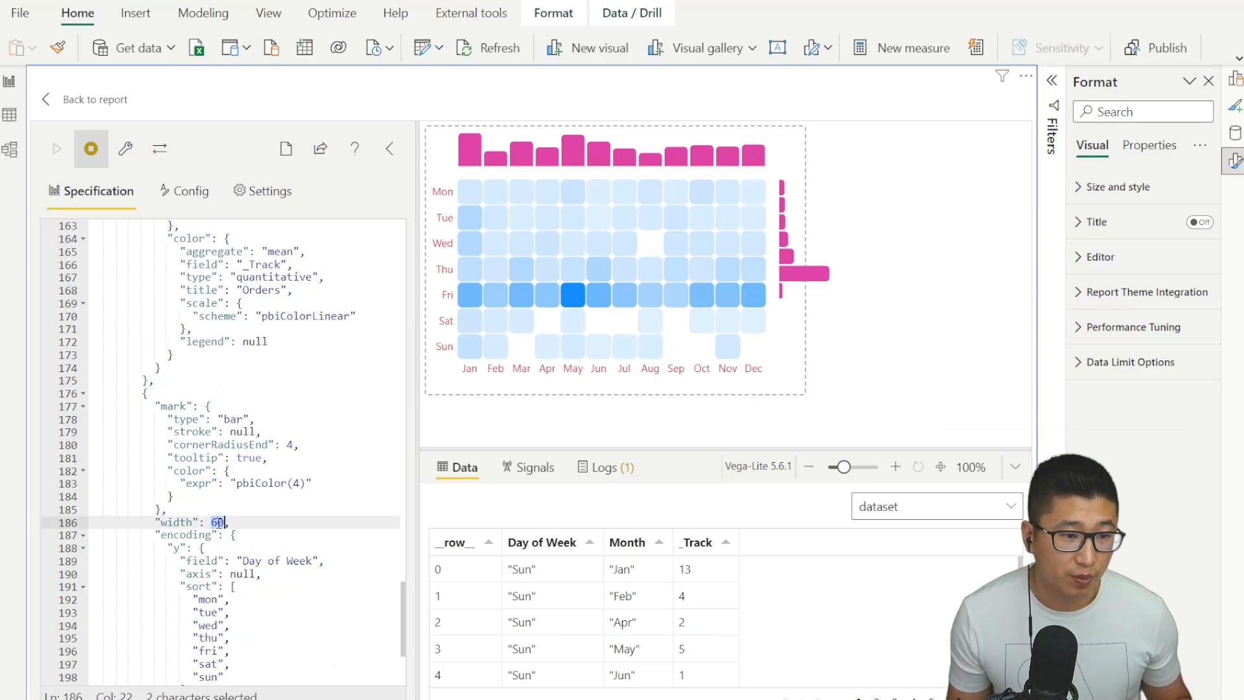
{"action": "type", "text": "40"}
{"action": "key", "text": "End"}
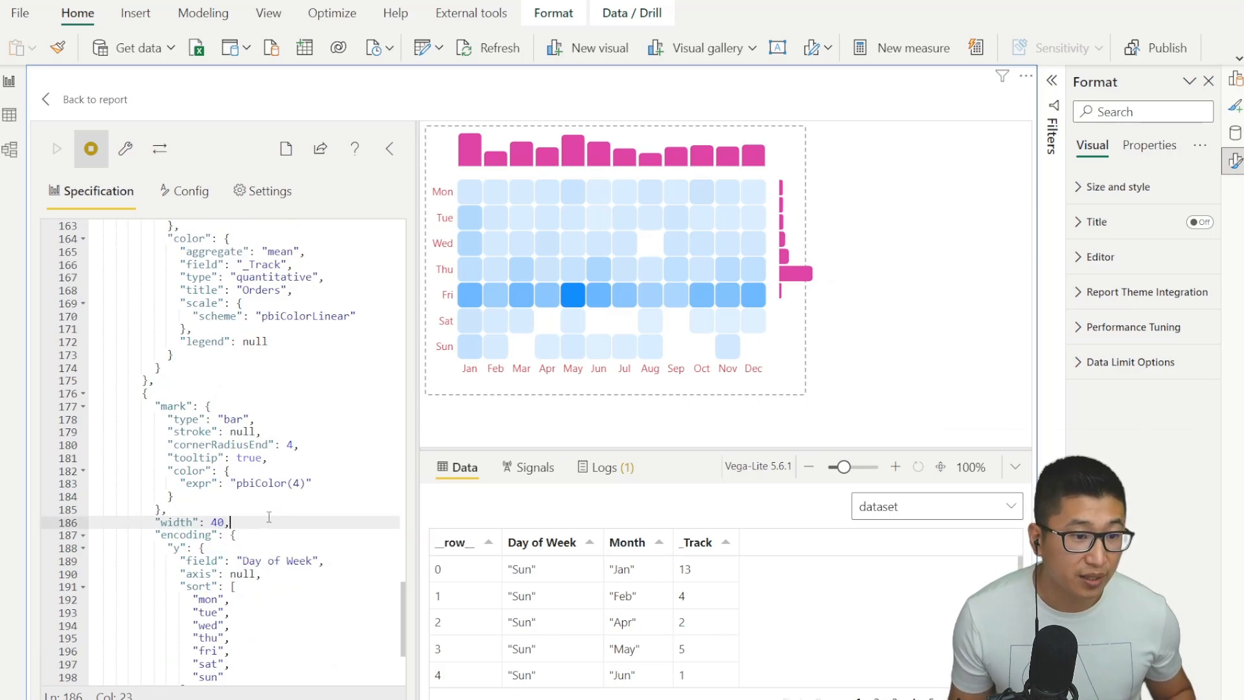
Step: Add a height with a step of 30 to the side bar chart and return to the report
{"action": "key", "text": "Return"}
{"action": "type", "text": "\"width\": {\"step\": 30}, \"height\": {\"step\": 30},"}
{"action": "left_click_drag", "start_coordinate": [328, 538], "coordinate": [305, 524]}
{"action": "key", "text": "BackSpace"}
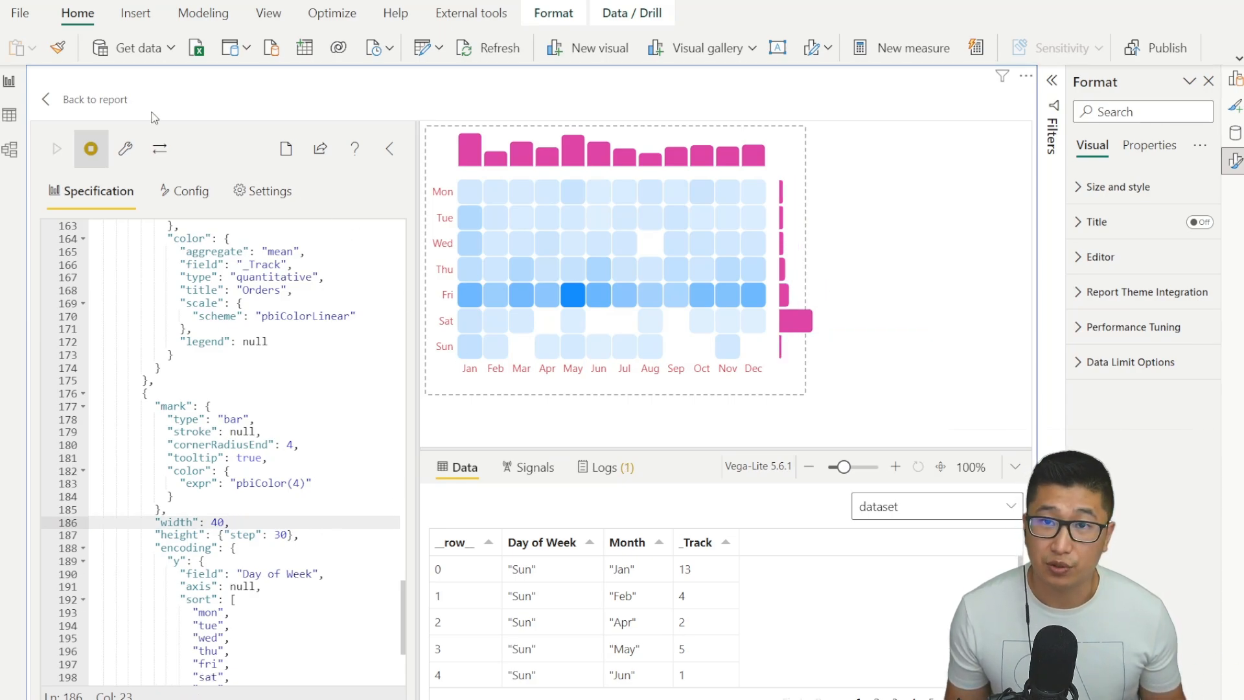
{"action": "left_click", "coordinate": [121, 114]}
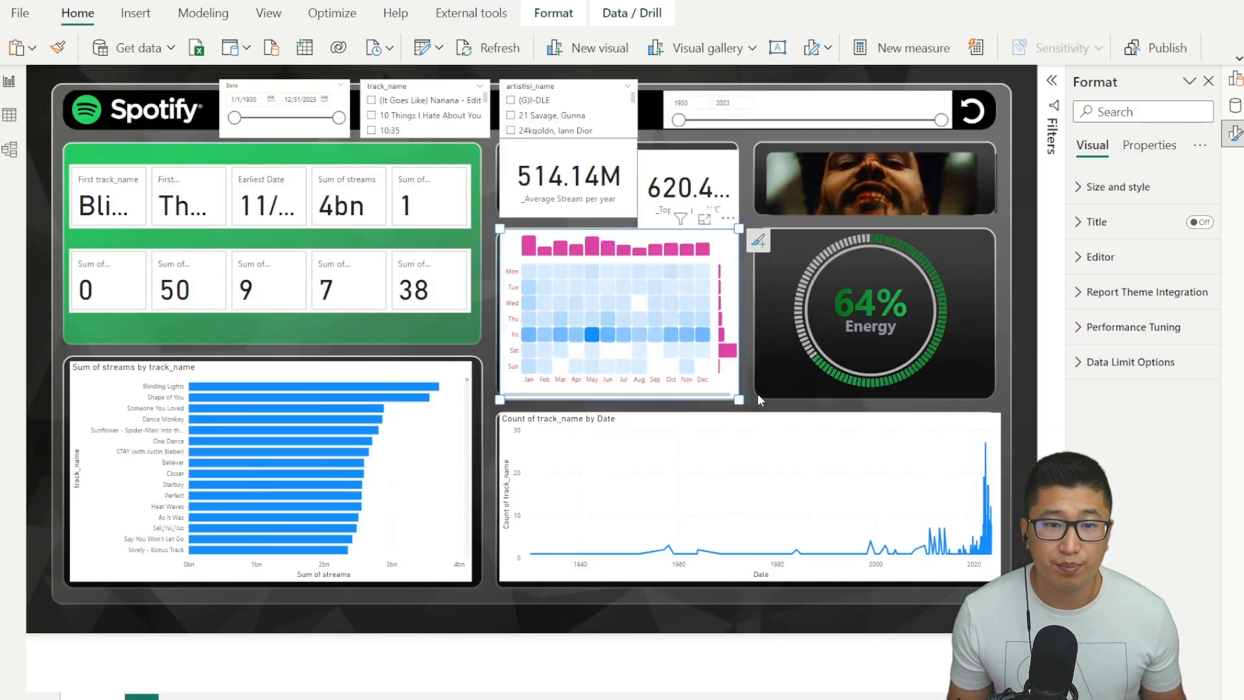
{"action": "left_click", "coordinate": [757, 394]}
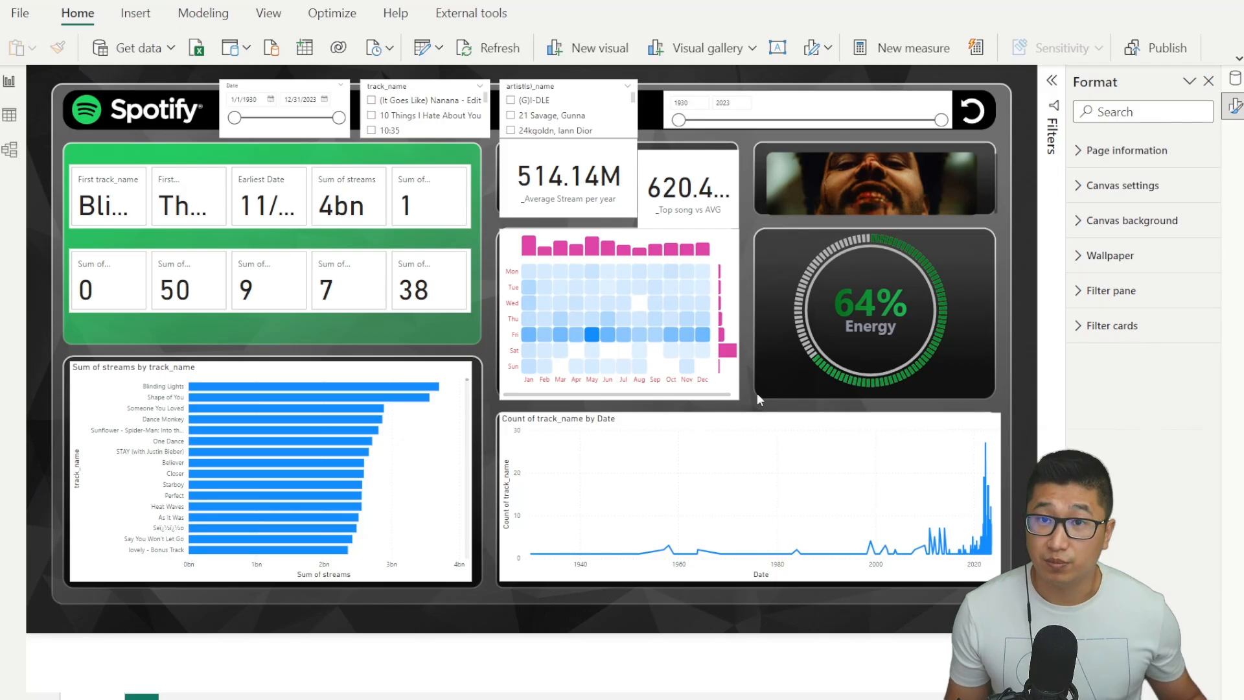
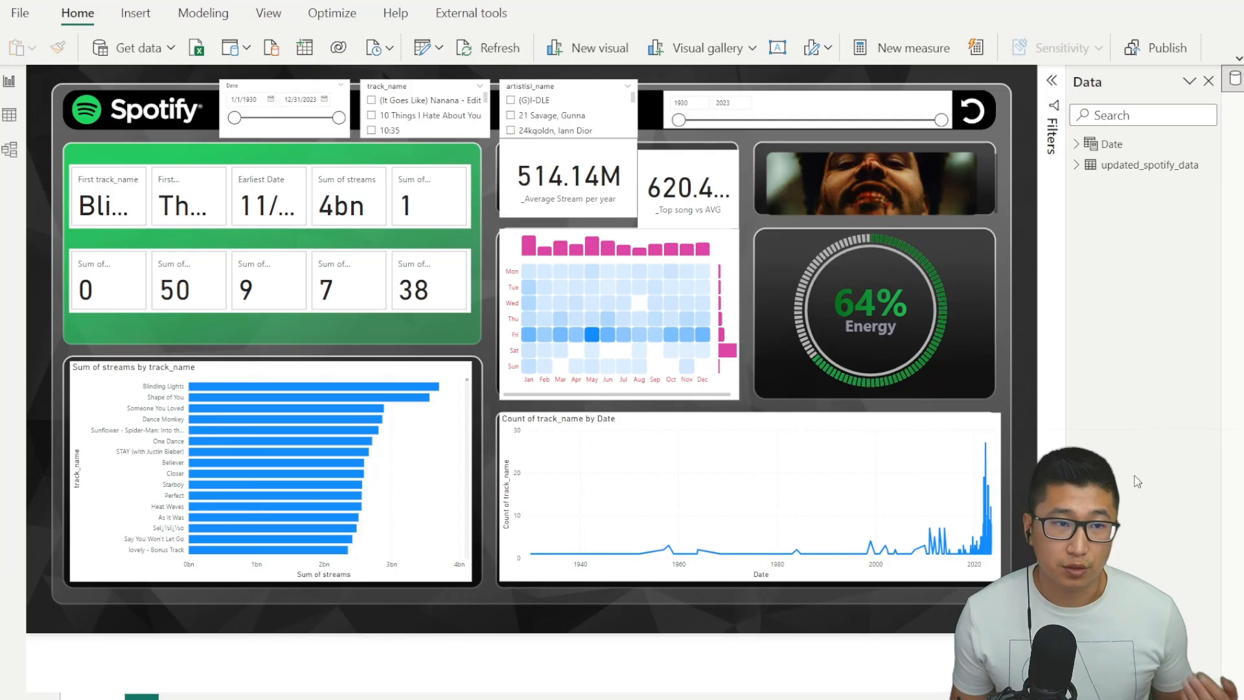
Step: Customize the report theme with color-hex's Spotify Player palette, applying #1DB954 as Color 1 and the palette's dark and grey shades to the following colors
{"action": "left_click", "coordinate": [271, 14]}
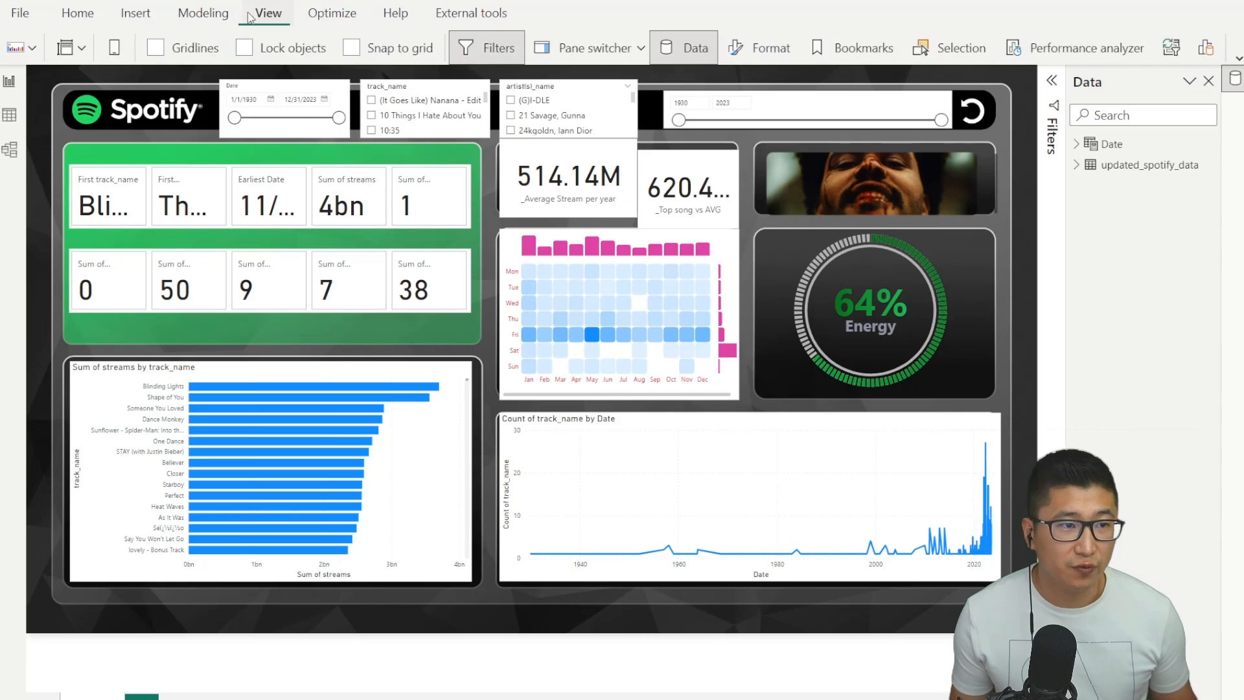
{"action": "left_click", "coordinate": [33, 50]}
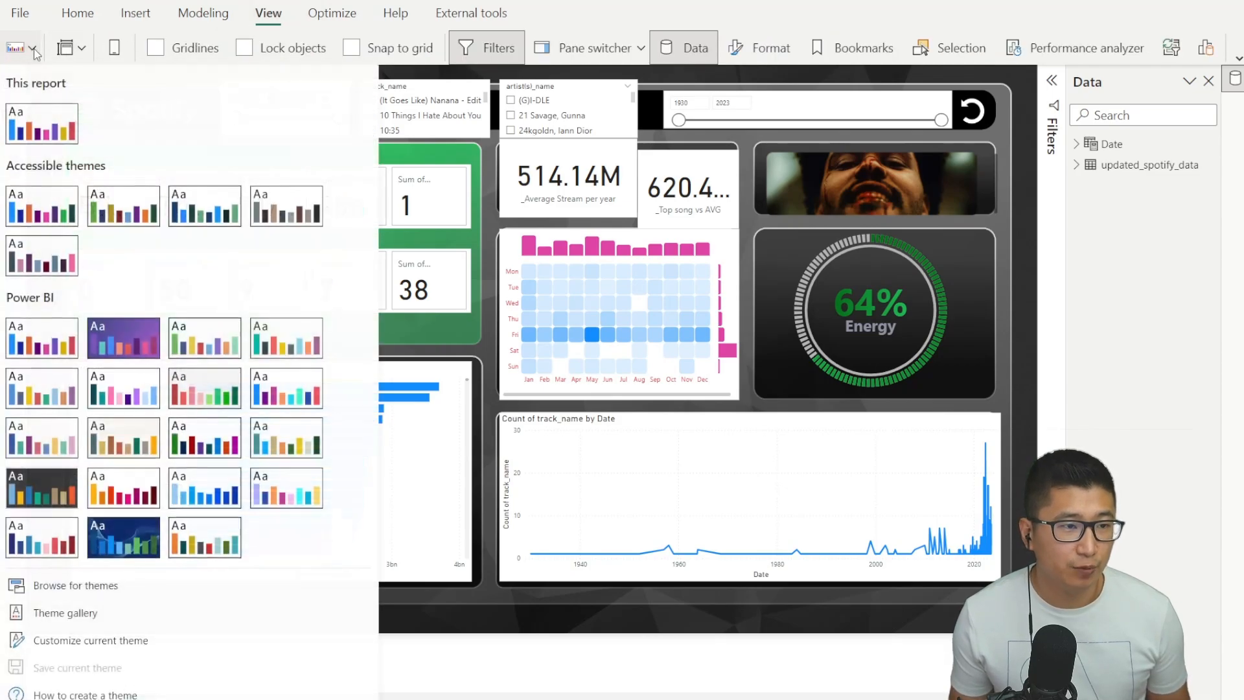
{"action": "left_click", "coordinate": [241, 641]}
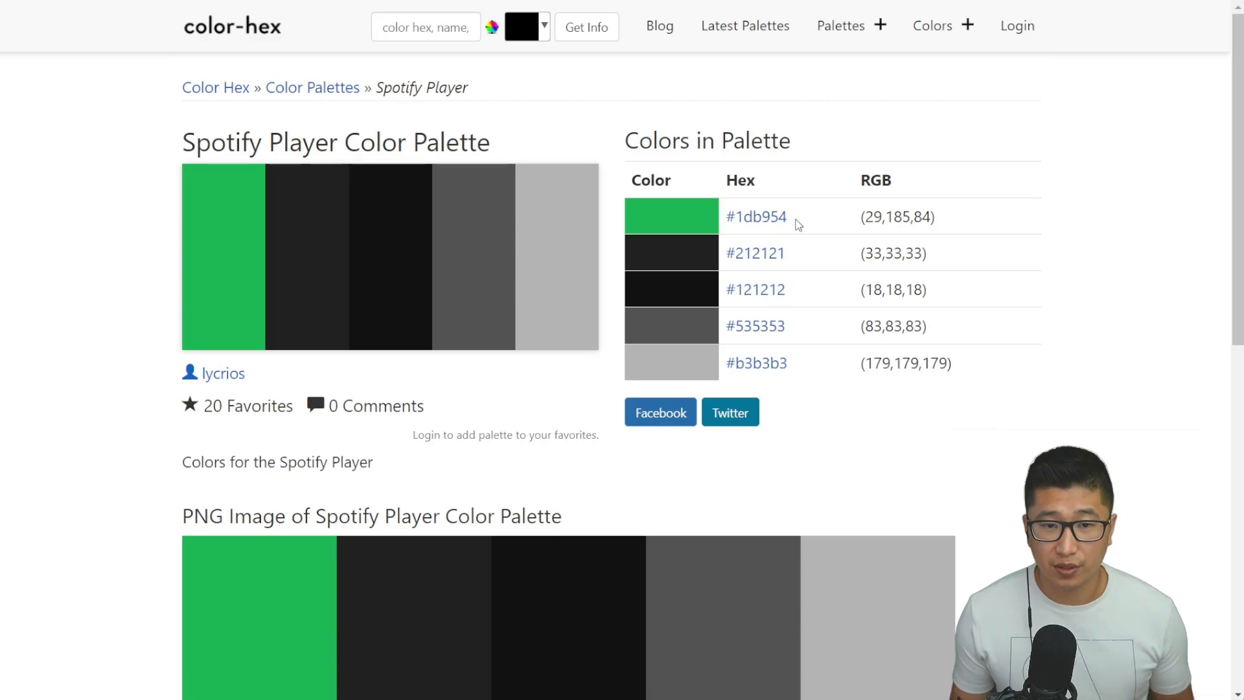
{"action": "left_click_drag", "start_coordinate": [798, 225], "coordinate": [724, 216]}
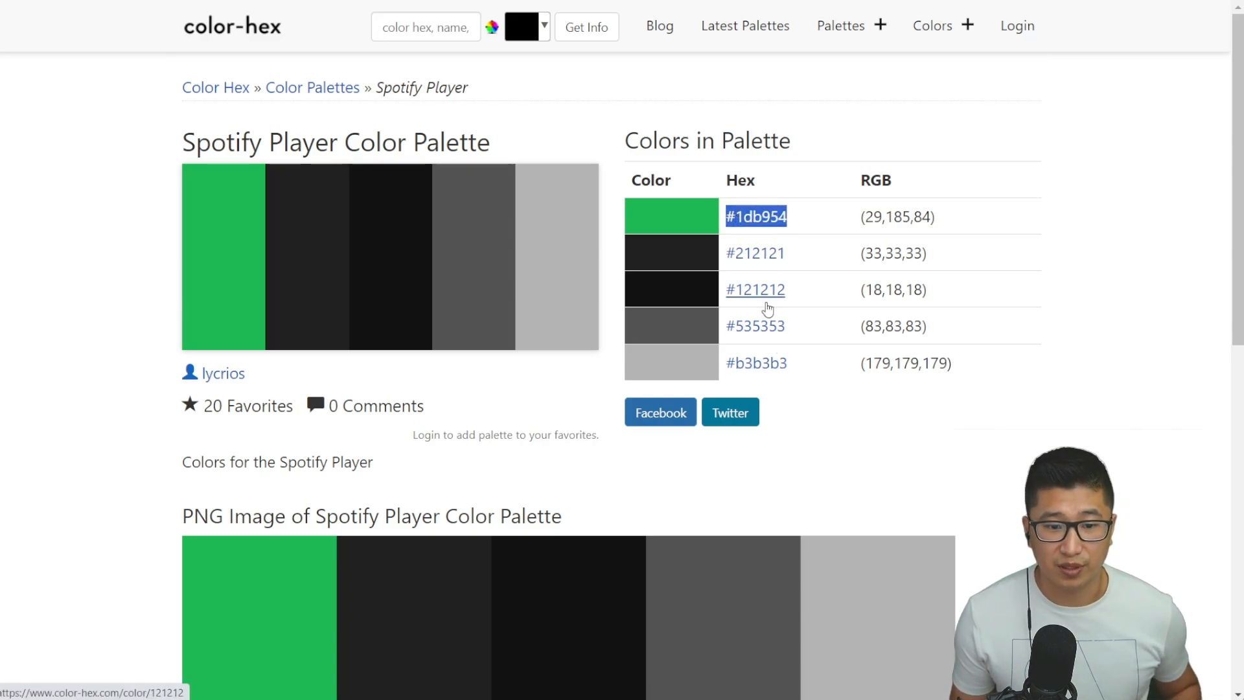
{"action": "key", "text": "alt+Tab"}
{"action": "left_click", "coordinate": [677, 270]}
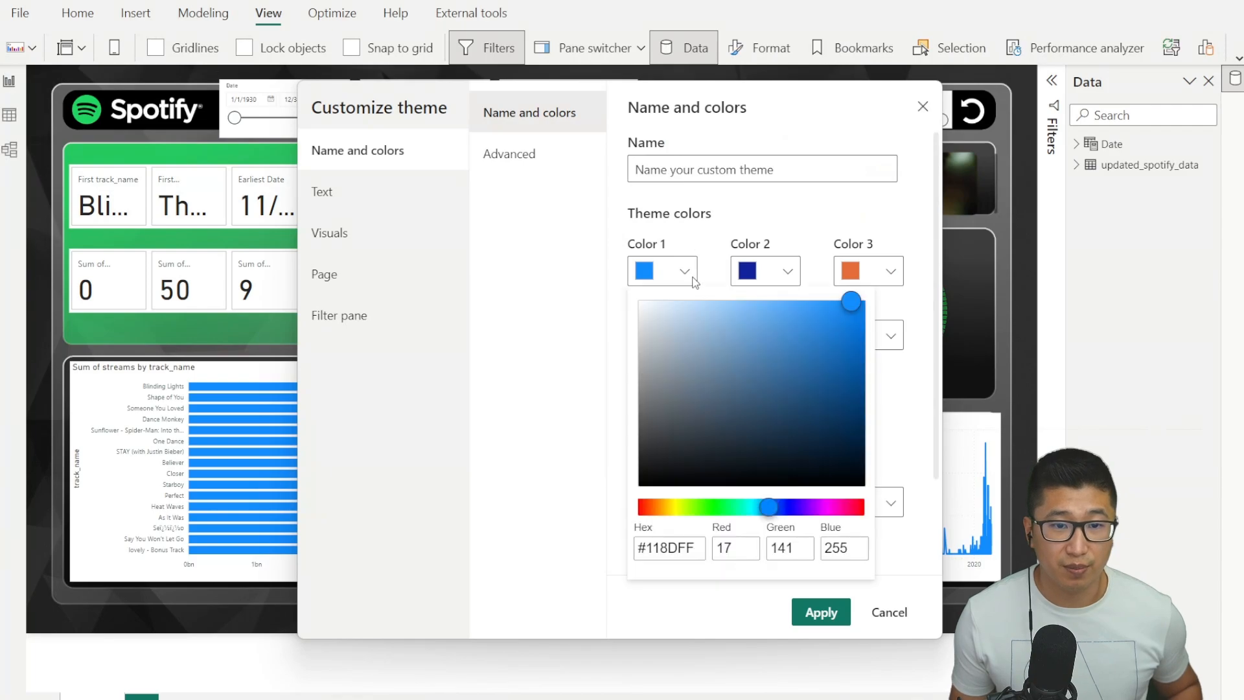
{"action": "left_click_drag", "start_coordinate": [698, 544], "coordinate": [640, 549]}
{"action": "type", "text": "#1DB954"}
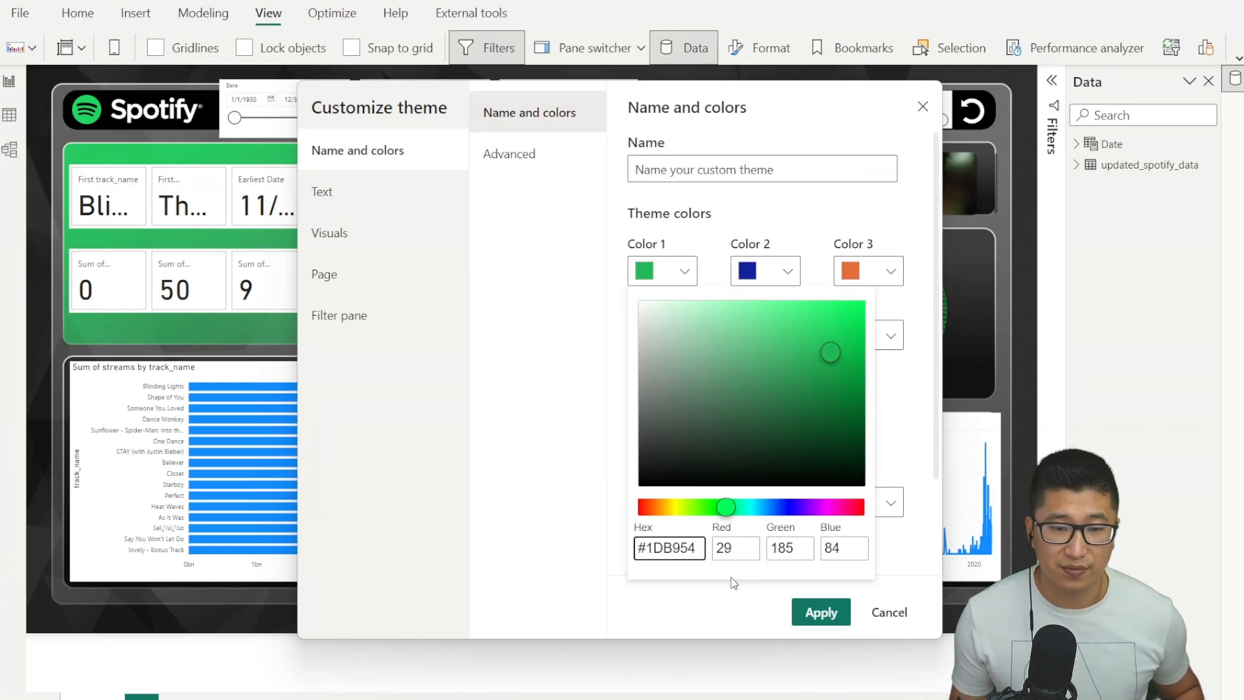
{"action": "left_click", "coordinate": [822, 617]}
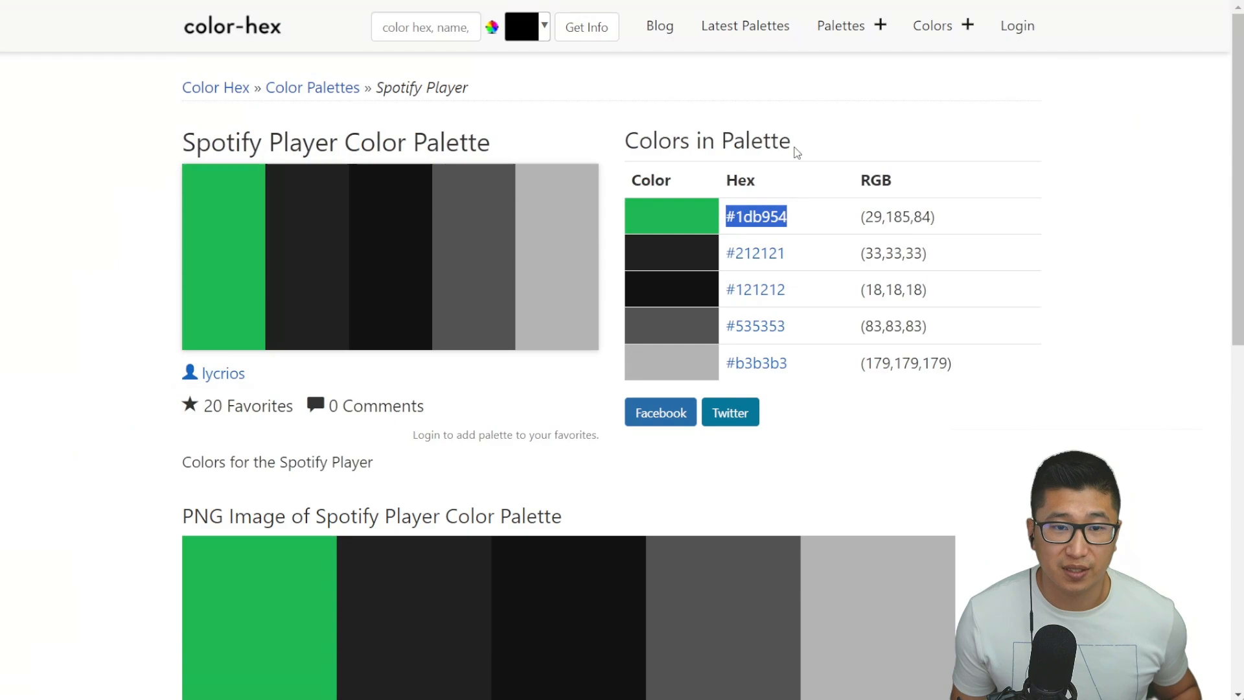
{"action": "left_click", "coordinate": [799, 252]}
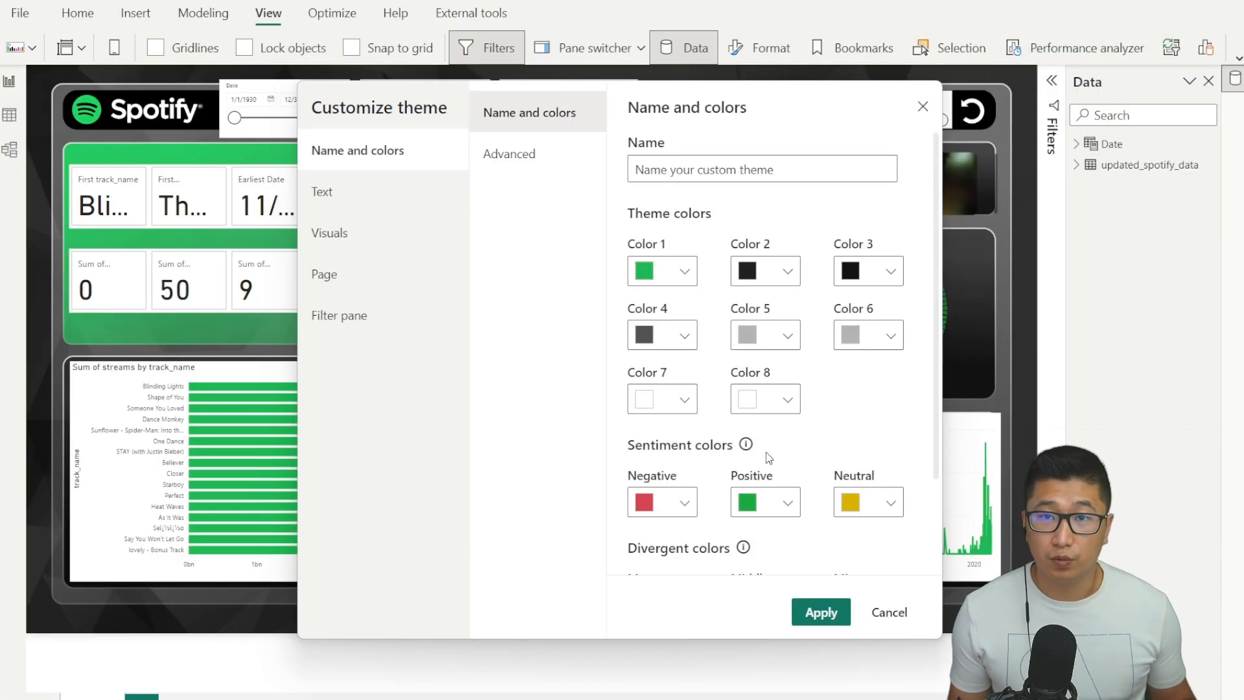
Step: Set the theme's Negative sentiment color to #14CC60 and change the Max divergent color to bright green
{"action": "scroll", "coordinate": [768, 457], "scroll_direction": "down", "scroll_amount": 2}
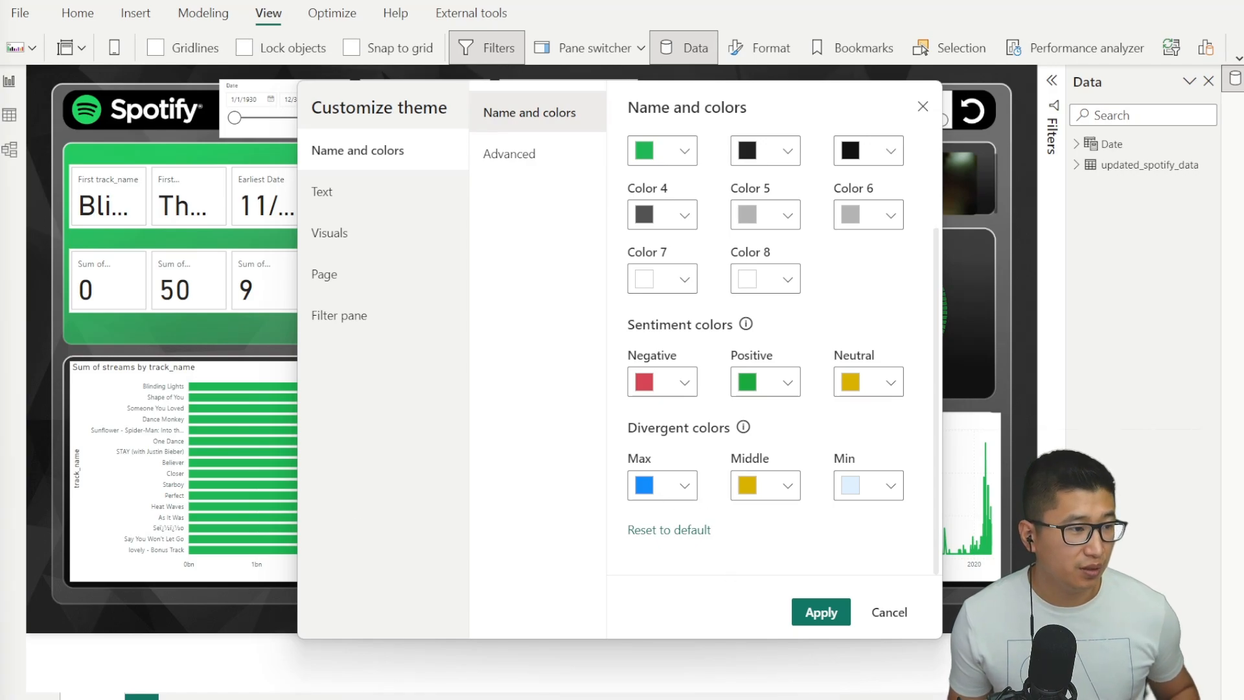
{"action": "left_click", "coordinate": [680, 383]}
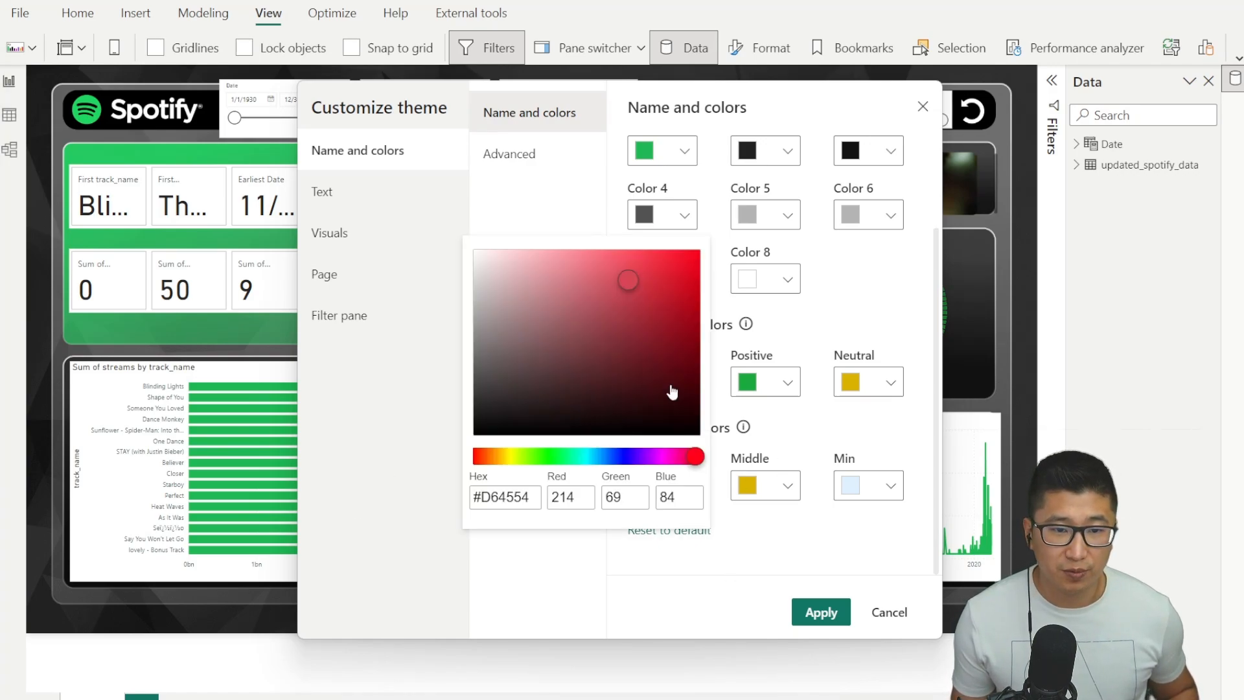
{"action": "left_click", "coordinate": [505, 497]}
{"action": "key", "text": "ctrl+a"}
{"action": "type", "text": "#14CC60"}
{"action": "left_click", "coordinate": [684, 485]}
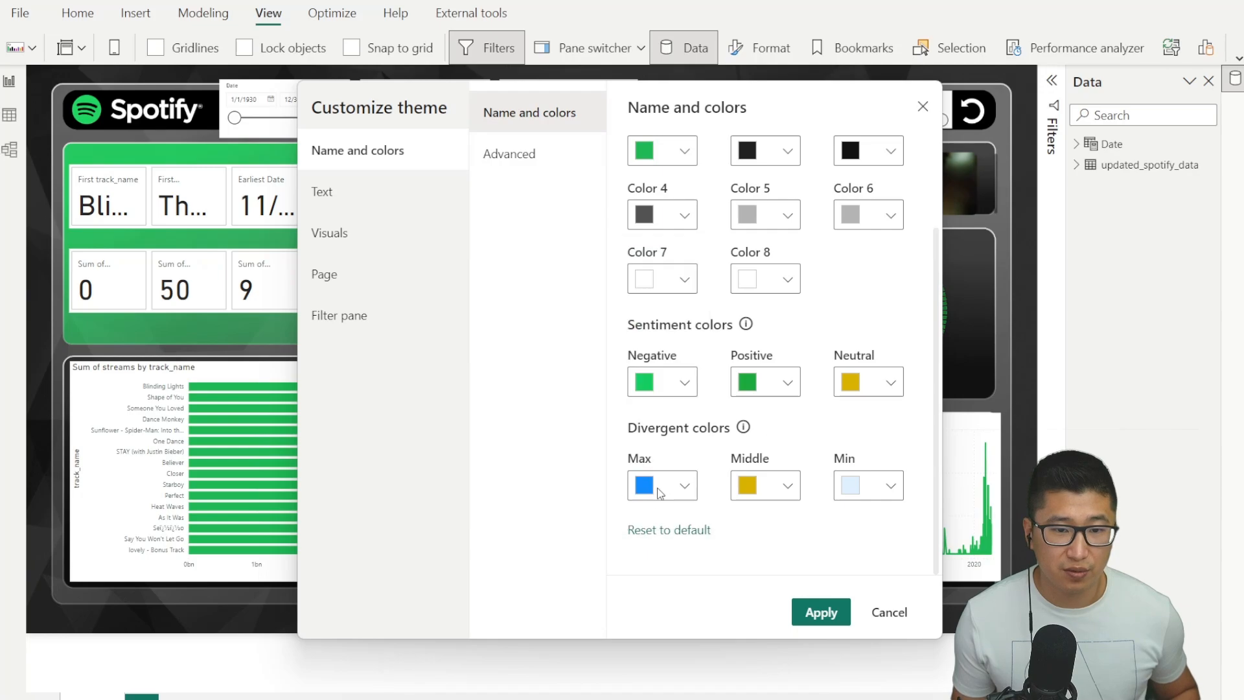
{"action": "left_click", "coordinate": [684, 485]}
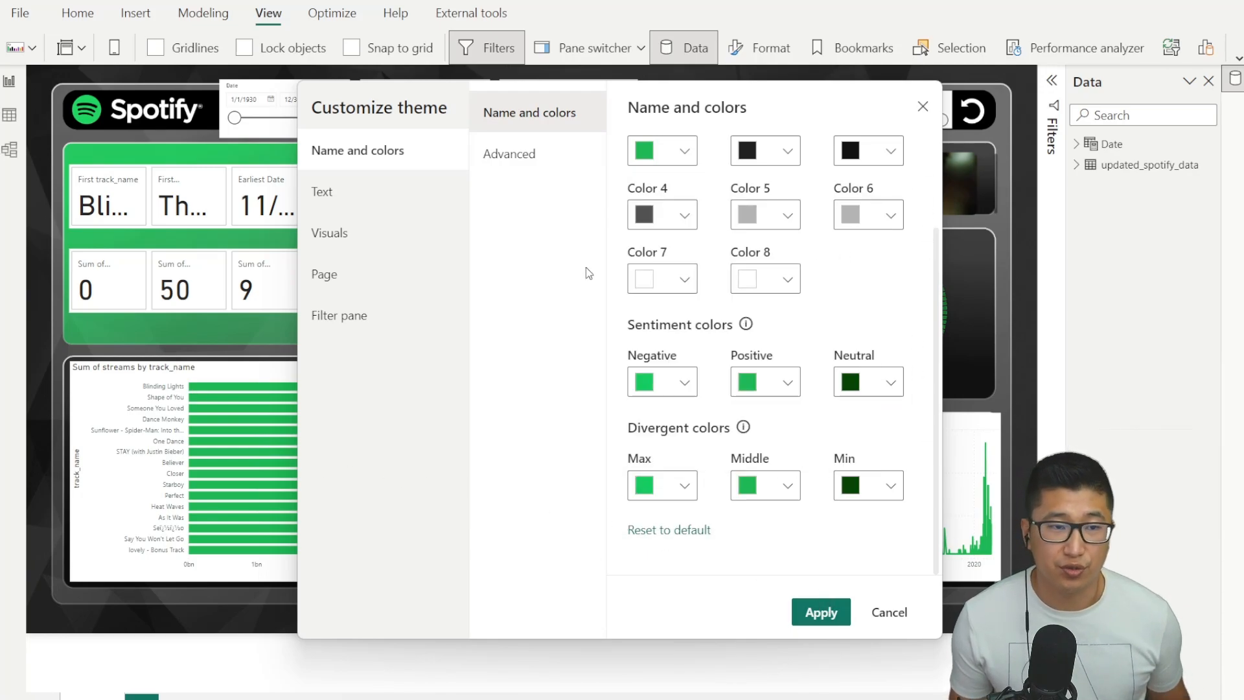
Step: Set all advanced theme element colors, from first-level elements through secondary background elements, to white (#FFFFFF)
{"action": "left_click", "coordinate": [570, 163]}
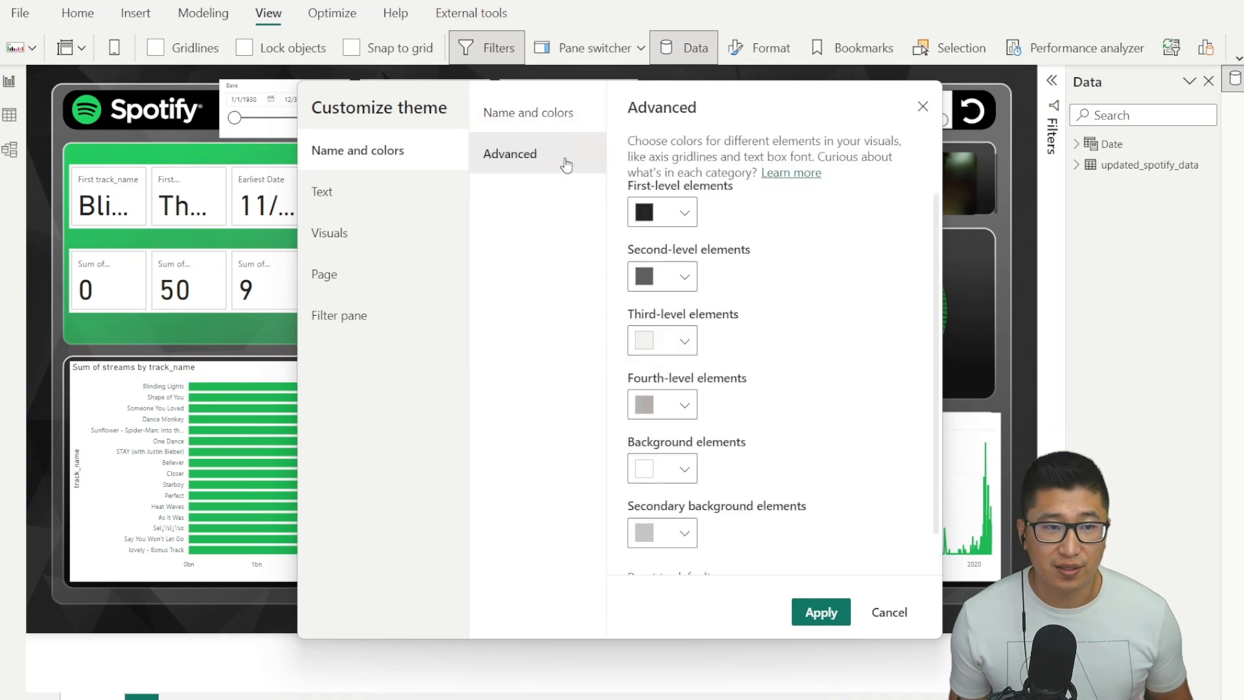
{"action": "left_click", "coordinate": [651, 217]}
{"action": "left_click_drag", "start_coordinate": [644, 279], "coordinate": [633, 236]}
{"action": "left_click", "coordinate": [774, 197]}
{"action": "left_click", "coordinate": [672, 283]}
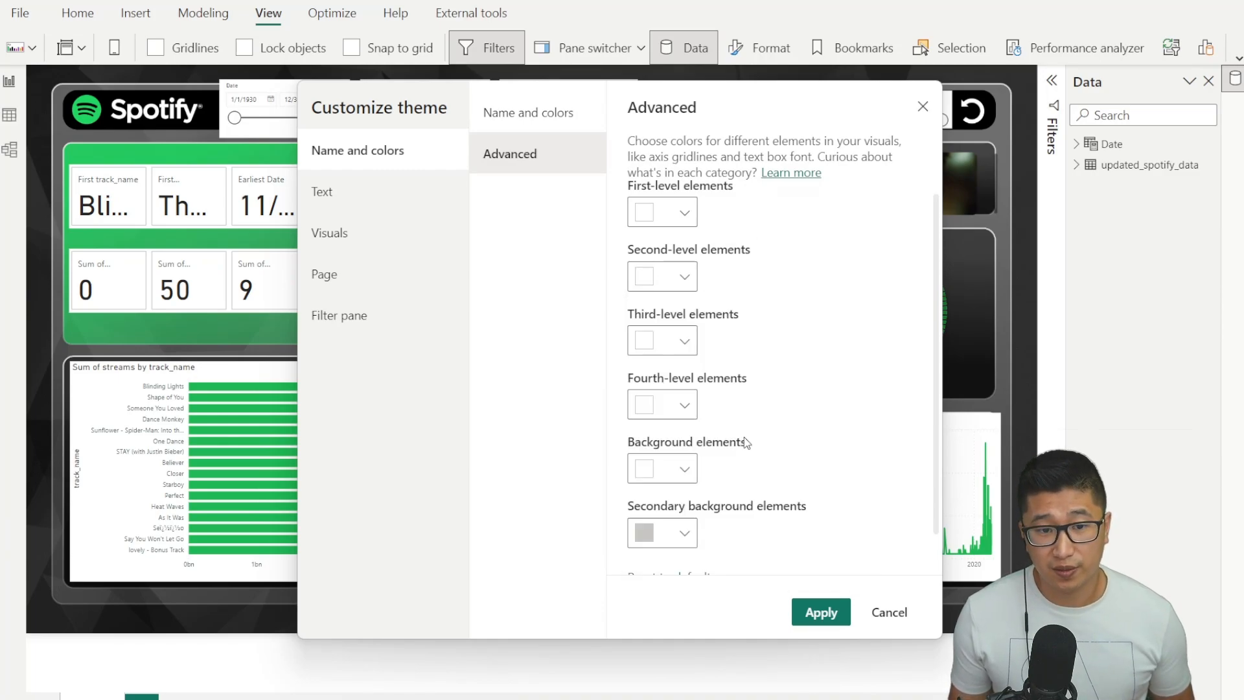
{"action": "left_click", "coordinate": [693, 533]}
{"action": "left_click_drag", "start_coordinate": [631, 346], "coordinate": [616, 216]}
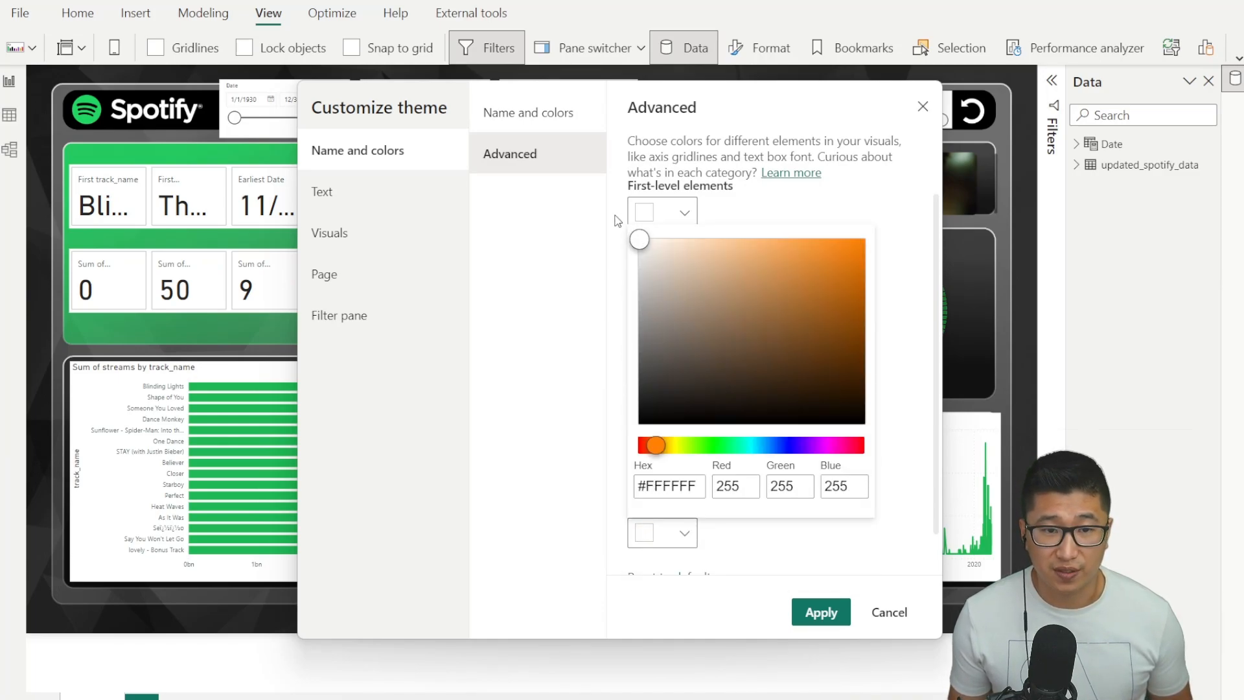
{"action": "left_click", "coordinate": [857, 217]}
{"action": "scroll", "coordinate": [796, 351], "scroll_direction": "down", "scroll_amount": 1}
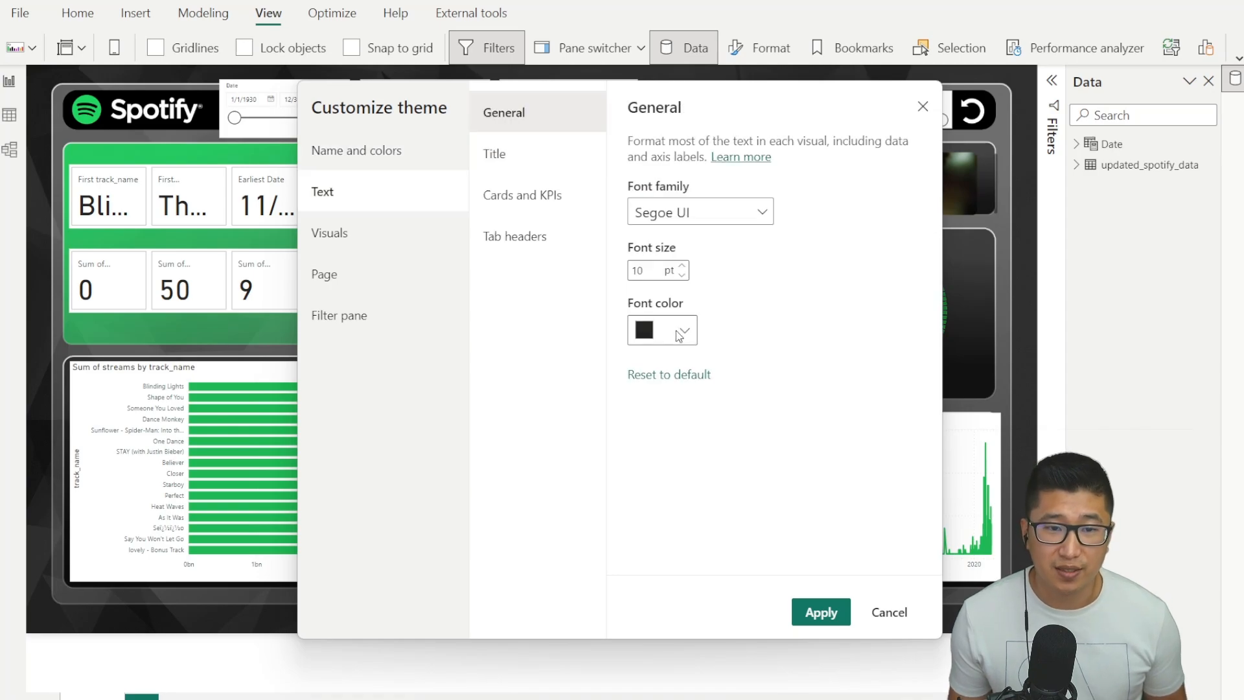
Step: Set the theme's general text font color to white
{"action": "left_click", "coordinate": [678, 329]}
{"action": "left_click_drag", "start_coordinate": [651, 369], "coordinate": [611, 322]}
{"action": "left_click", "coordinate": [836, 272]}
Step: Set the theme's title font color to white and increase the title font size
{"action": "left_click", "coordinate": [544, 152]}
{"action": "left_click", "coordinate": [662, 314]}
{"action": "left_click", "coordinate": [610, 322]}
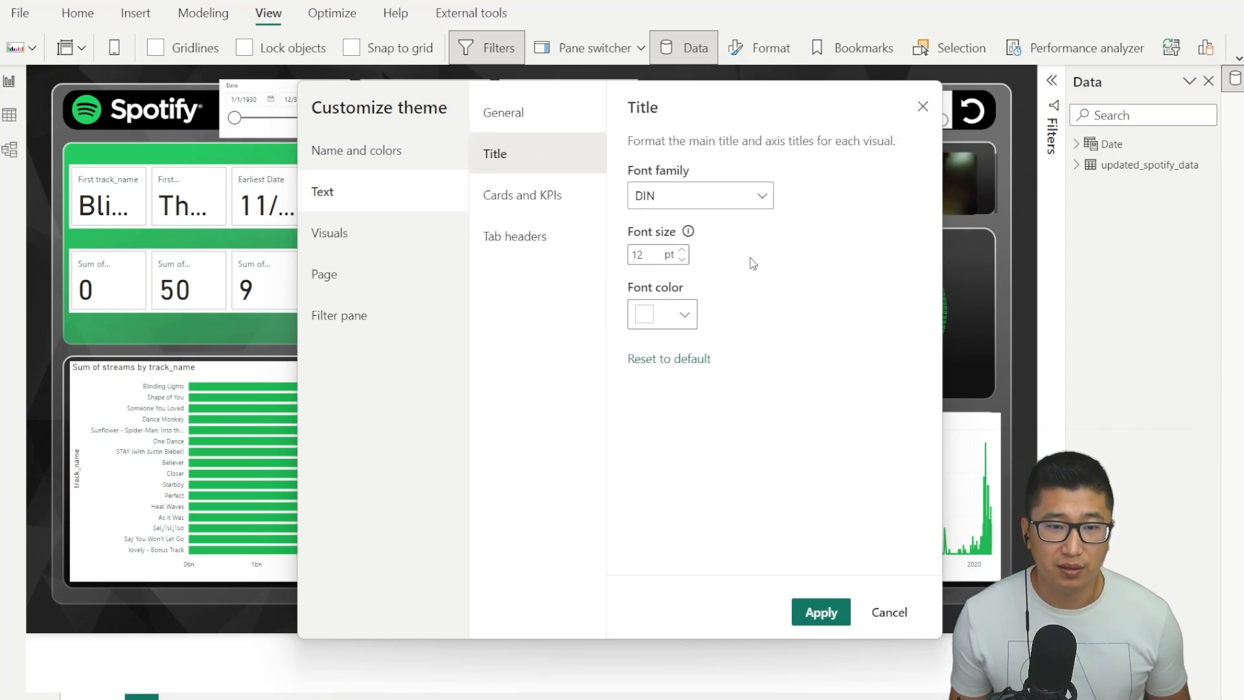
{"action": "left_click", "coordinate": [682, 250]}
{"action": "left_click", "coordinate": [682, 250]}
Step: Set the theme's font color to white for cards and KPIs and for tab headers
{"action": "left_click", "coordinate": [538, 204]}
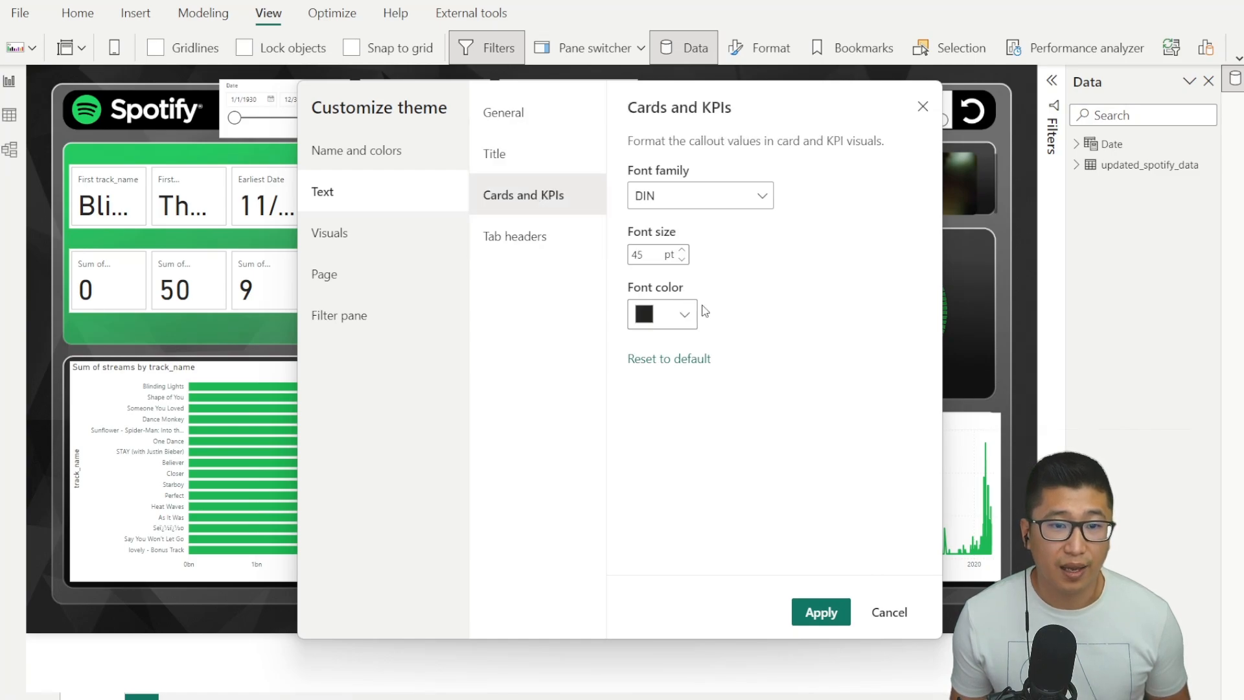
{"action": "left_click", "coordinate": [665, 309]}
{"action": "left_click_drag", "start_coordinate": [678, 356], "coordinate": [614, 324]}
{"action": "left_click", "coordinate": [537, 238]}
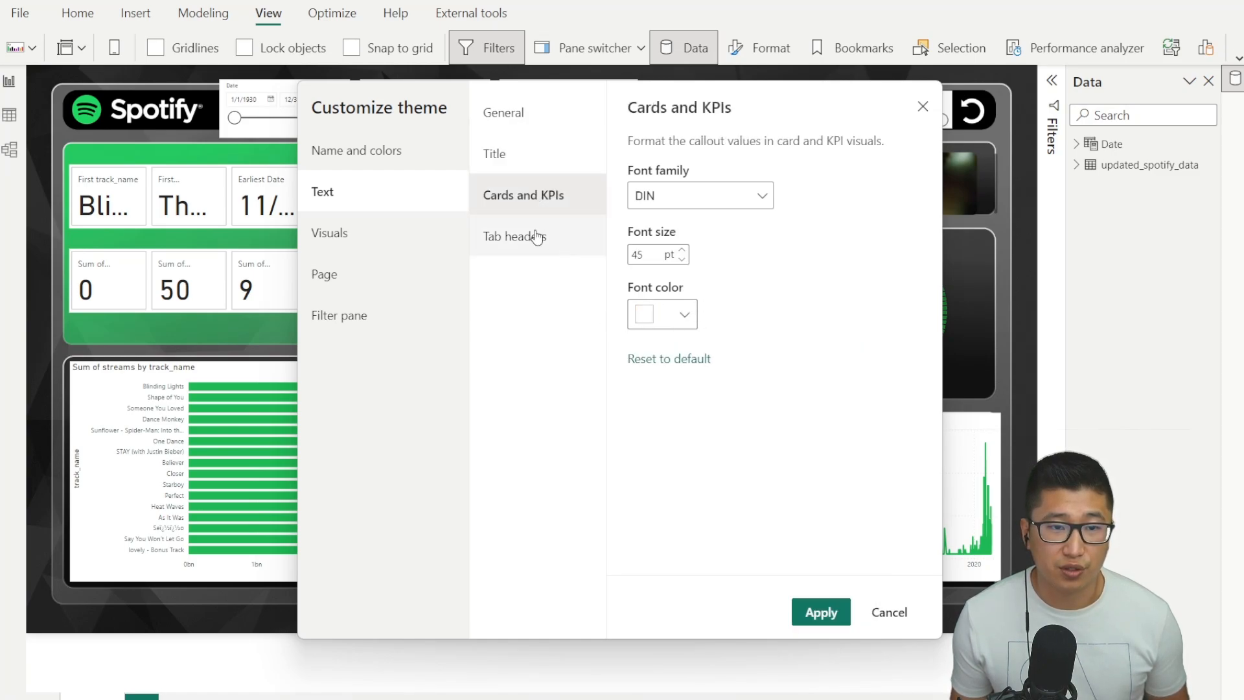
{"action": "left_click", "coordinate": [660, 313]}
{"action": "left_click", "coordinate": [661, 320]}
Step: Set the theme's visual background transparency to 100% and apply the customized theme to the report
{"action": "left_click", "coordinate": [404, 241]}
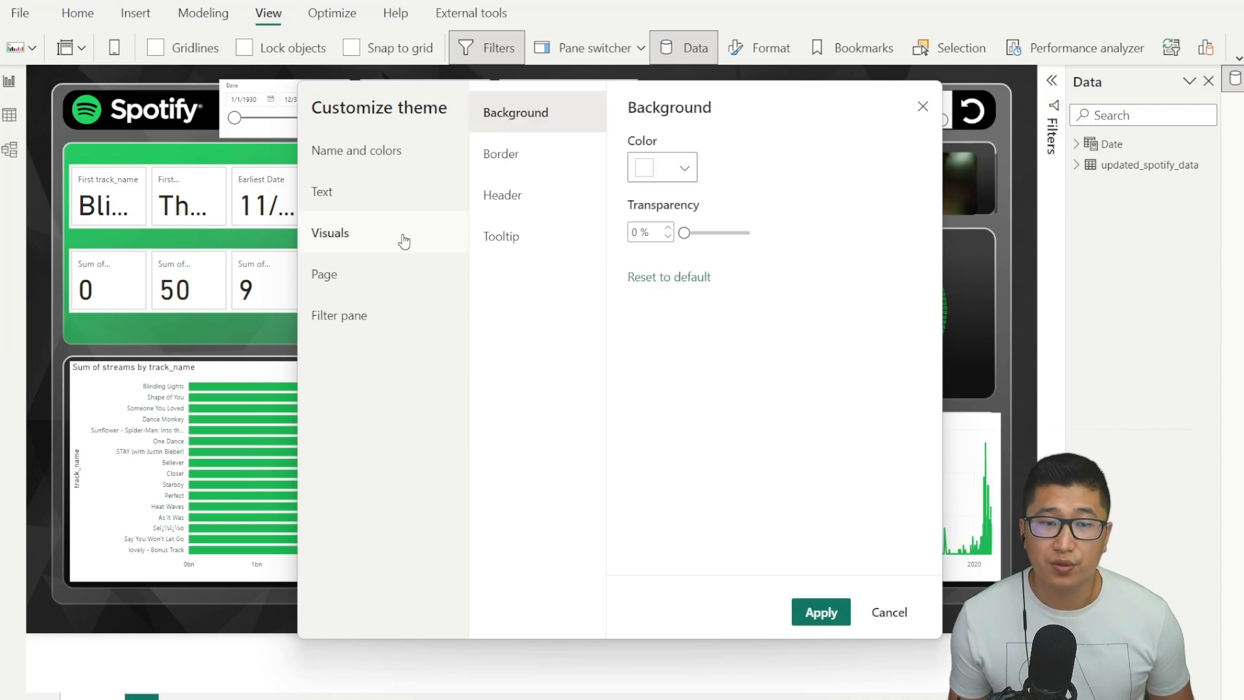
{"action": "left_click", "coordinate": [686, 232]}
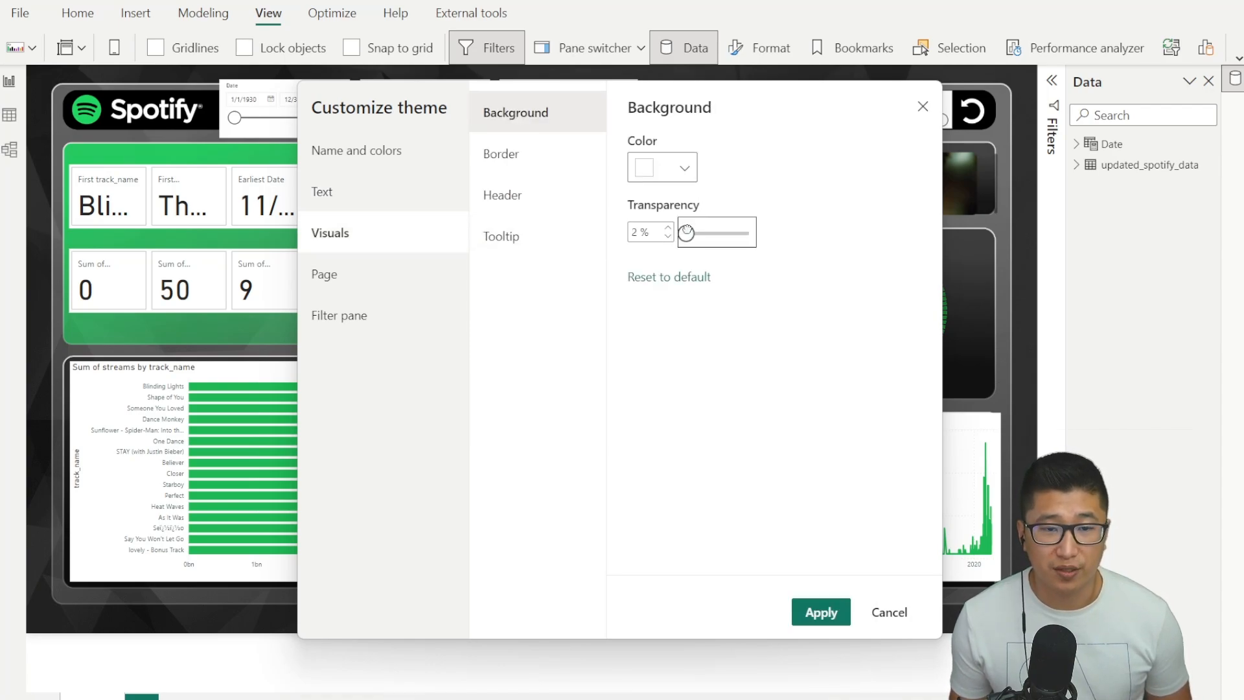
{"action": "left_click_drag", "start_coordinate": [686, 232], "coordinate": [749, 232]}
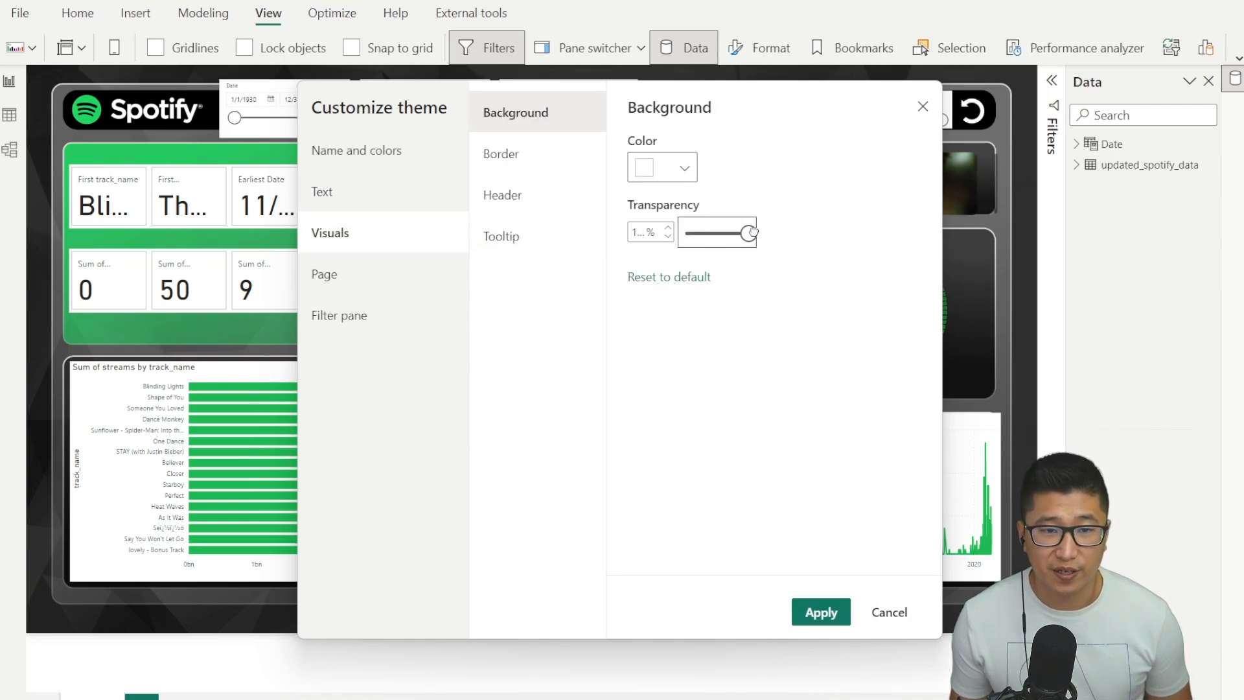
{"action": "left_click", "coordinate": [401, 281]}
{"action": "left_click", "coordinate": [820, 611]}
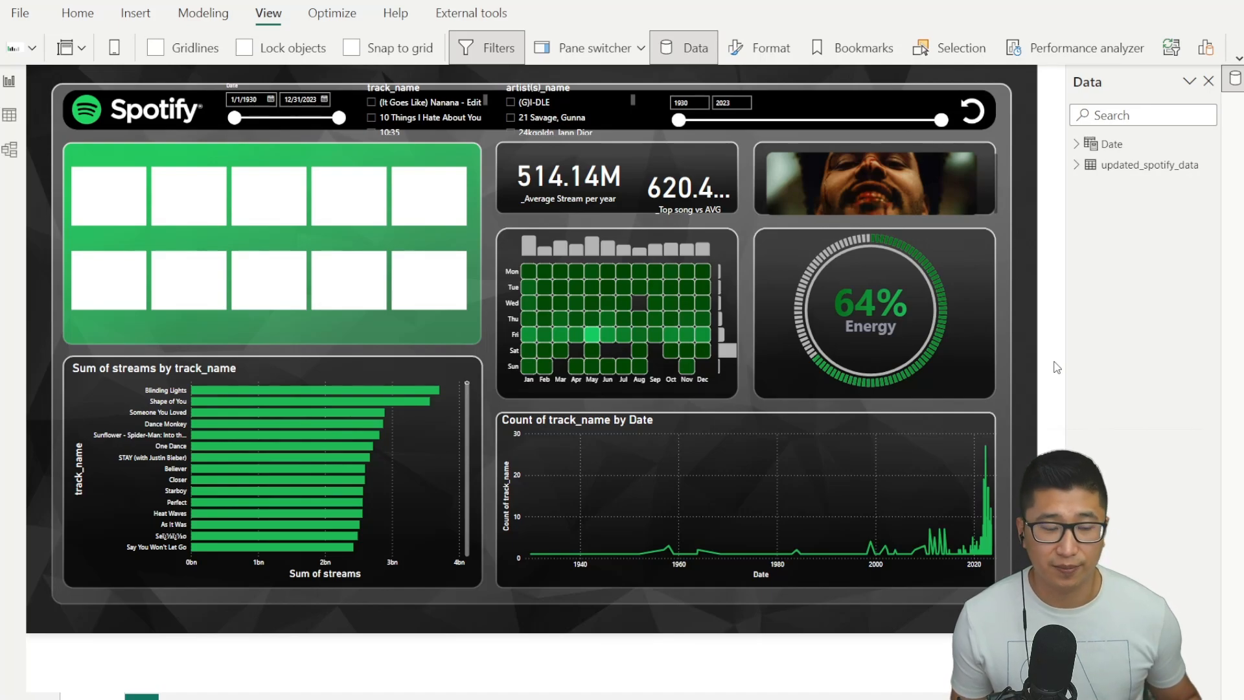
Step: Open the visual formatting options and turn on the slicer header of the artist slicer
{"action": "left_click", "coordinate": [761, 48]}
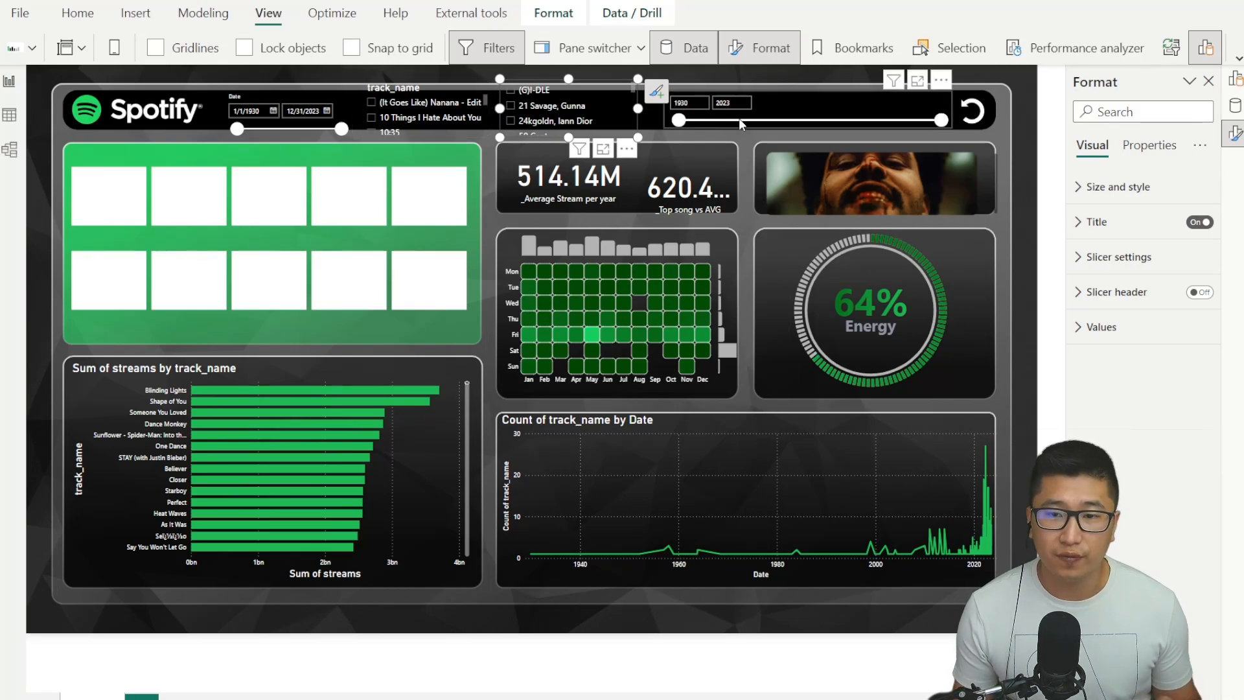
{"action": "left_click", "coordinate": [1199, 292]}
Step: Try to make the Date slicer taller by extending its lower edge, and undo the resize
{"action": "left_click", "coordinate": [292, 103]}
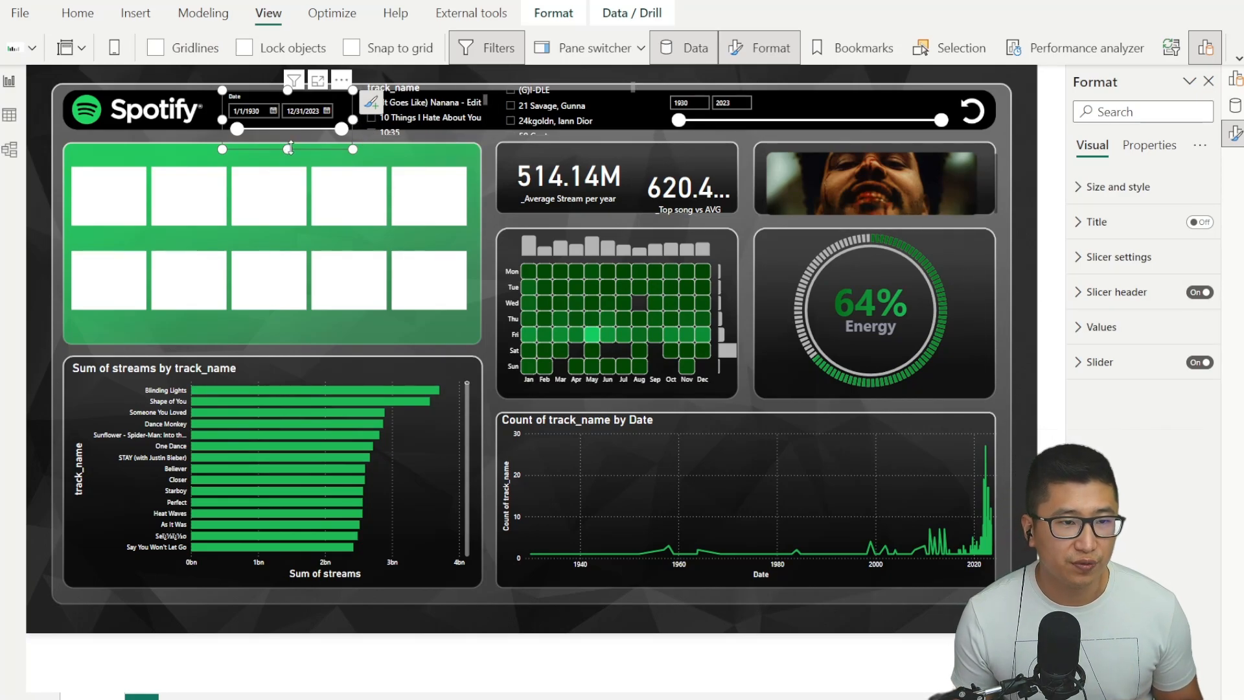
{"action": "left_click_drag", "start_coordinate": [290, 148], "coordinate": [312, 209]}
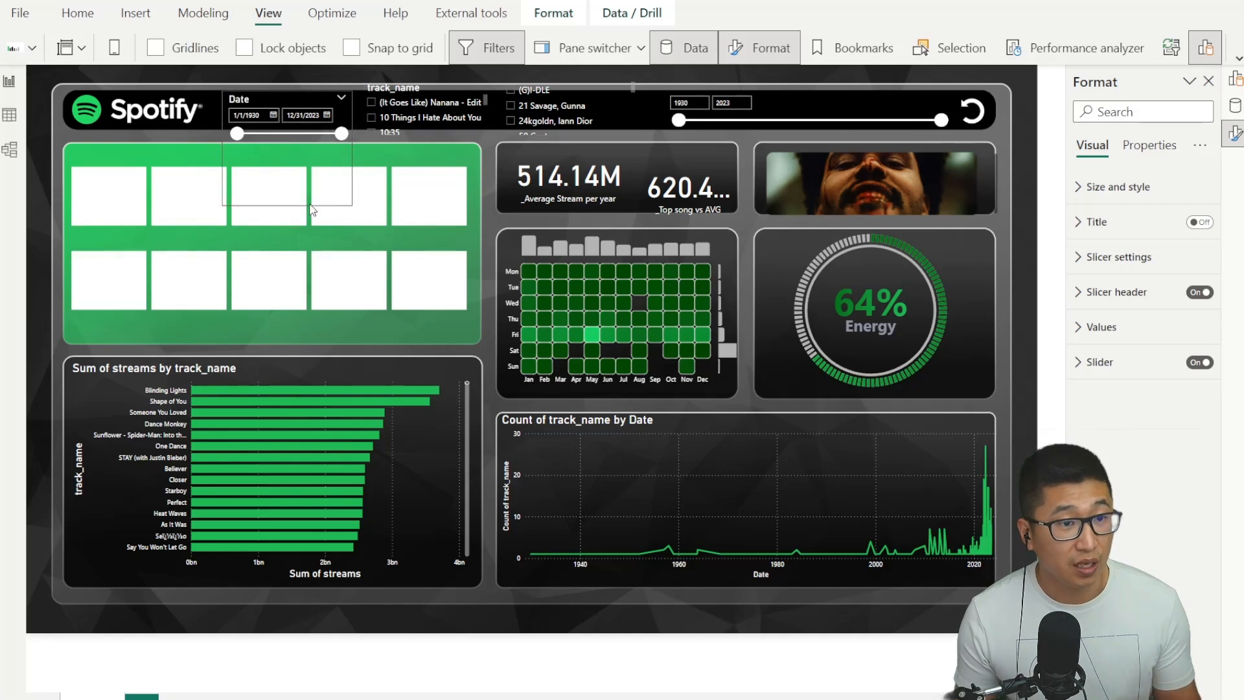
{"action": "left_click_drag", "start_coordinate": [312, 209], "coordinate": [313, 207]}
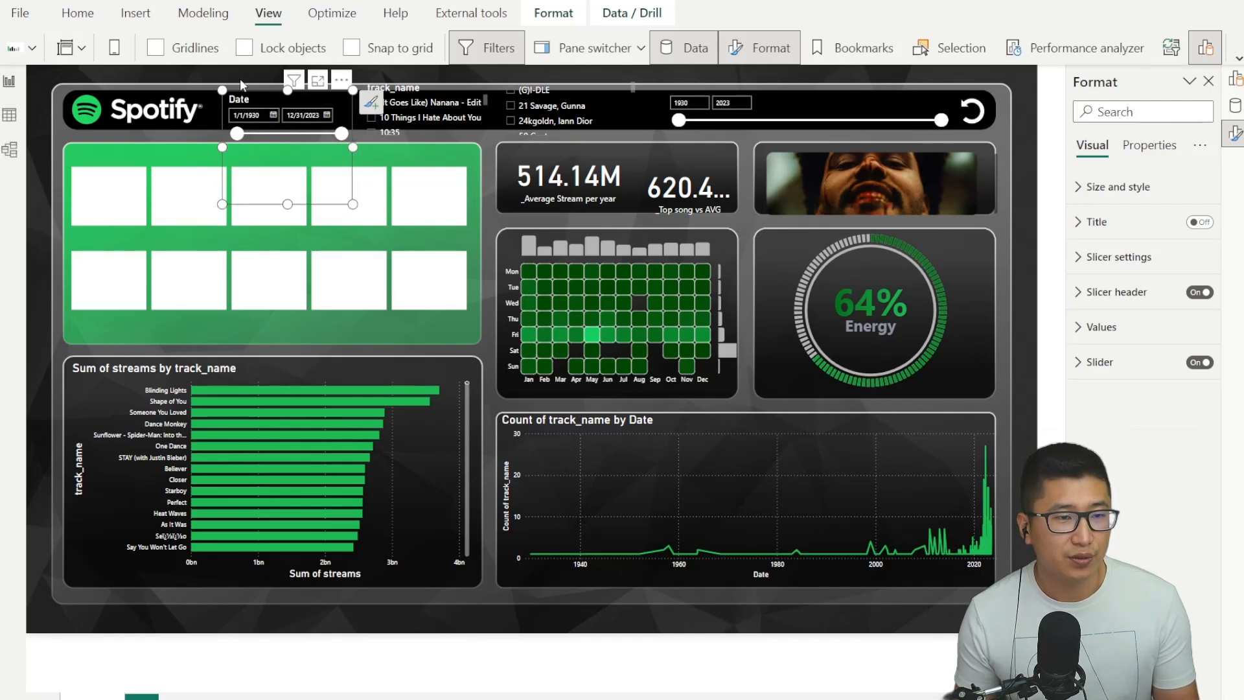
{"action": "key", "text": "ctrl+z"}
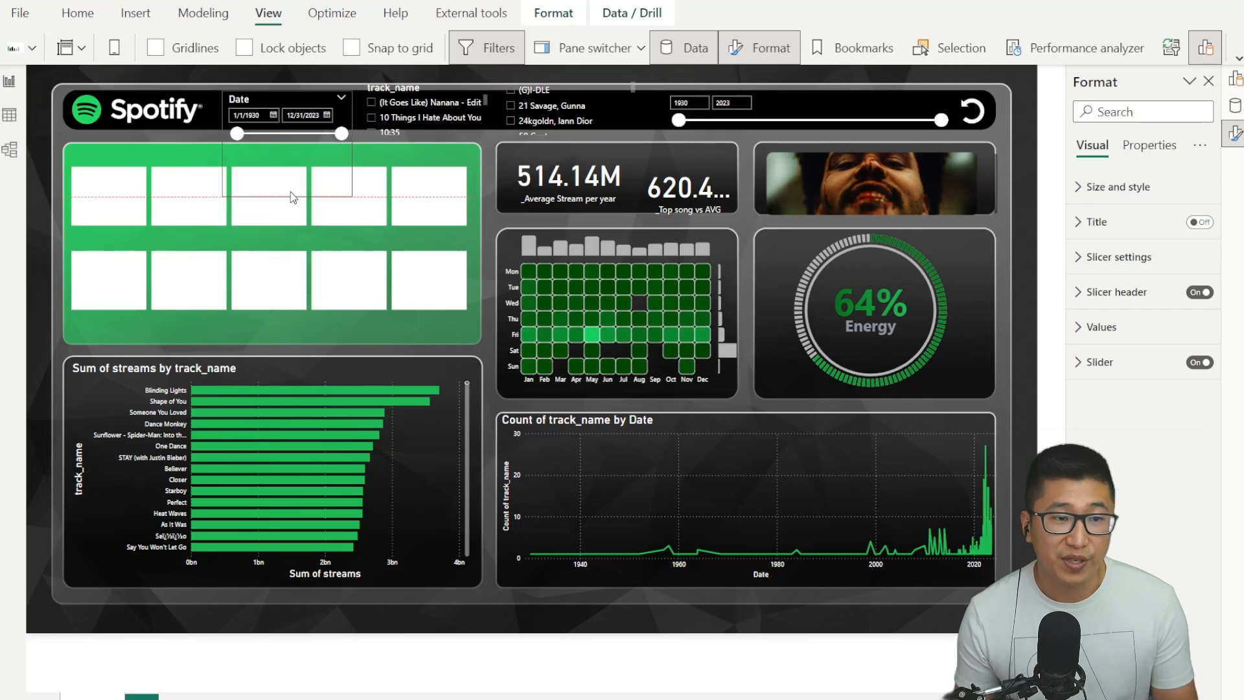
{"action": "left_click", "coordinate": [290, 142]}
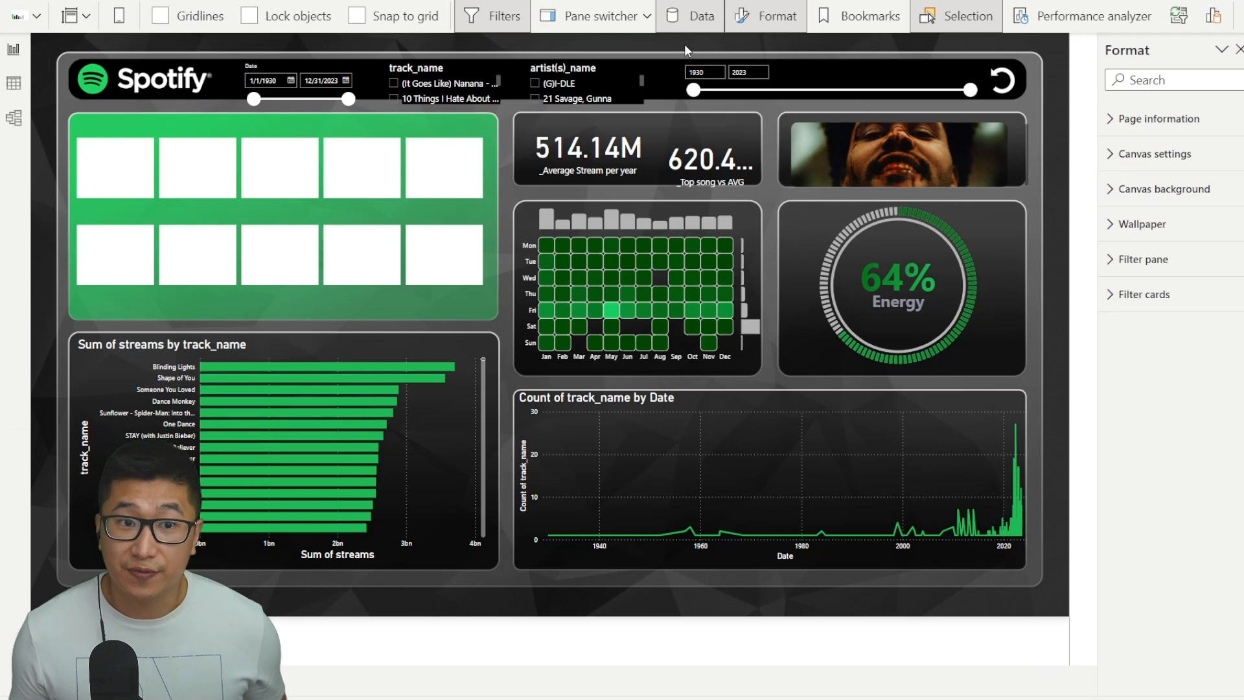
Step: Turn off the slider and the slicer header for the Date, track_name and artist(s)_name slicers together
{"action": "left_click", "coordinate": [309, 62]}
{"action": "left_click", "coordinate": [420, 67], "text": "ctrl"}
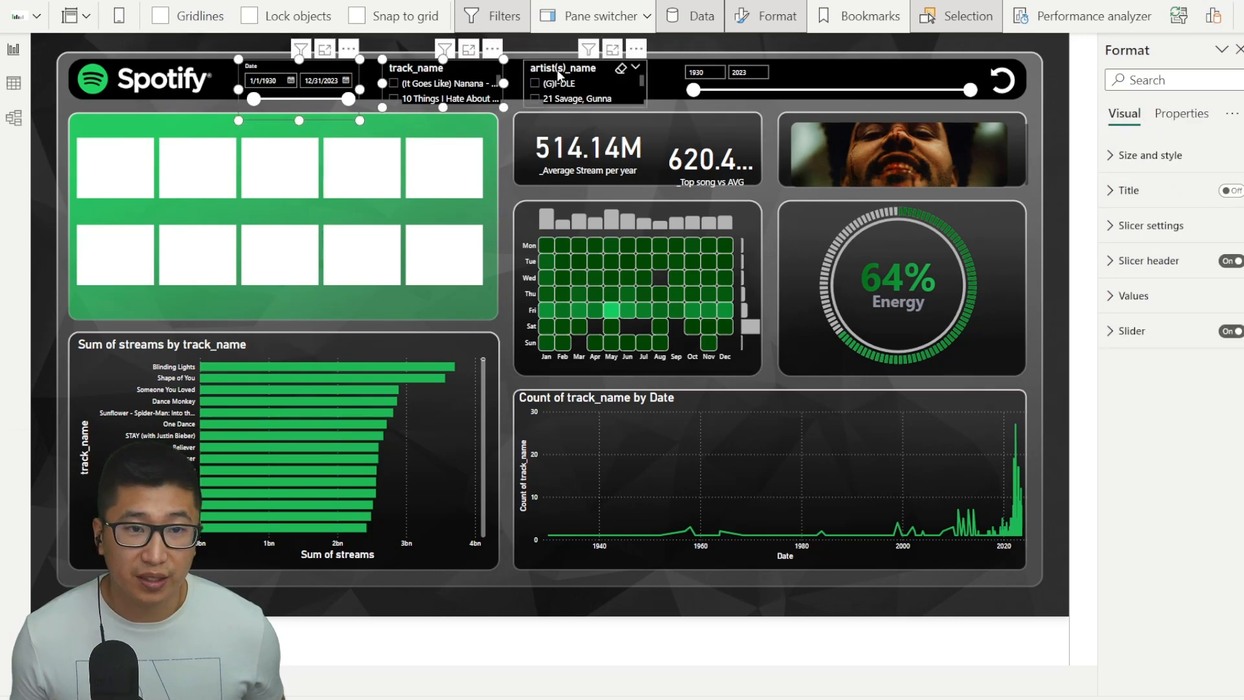
{"action": "left_click", "coordinate": [557, 69], "text": "ctrl"}
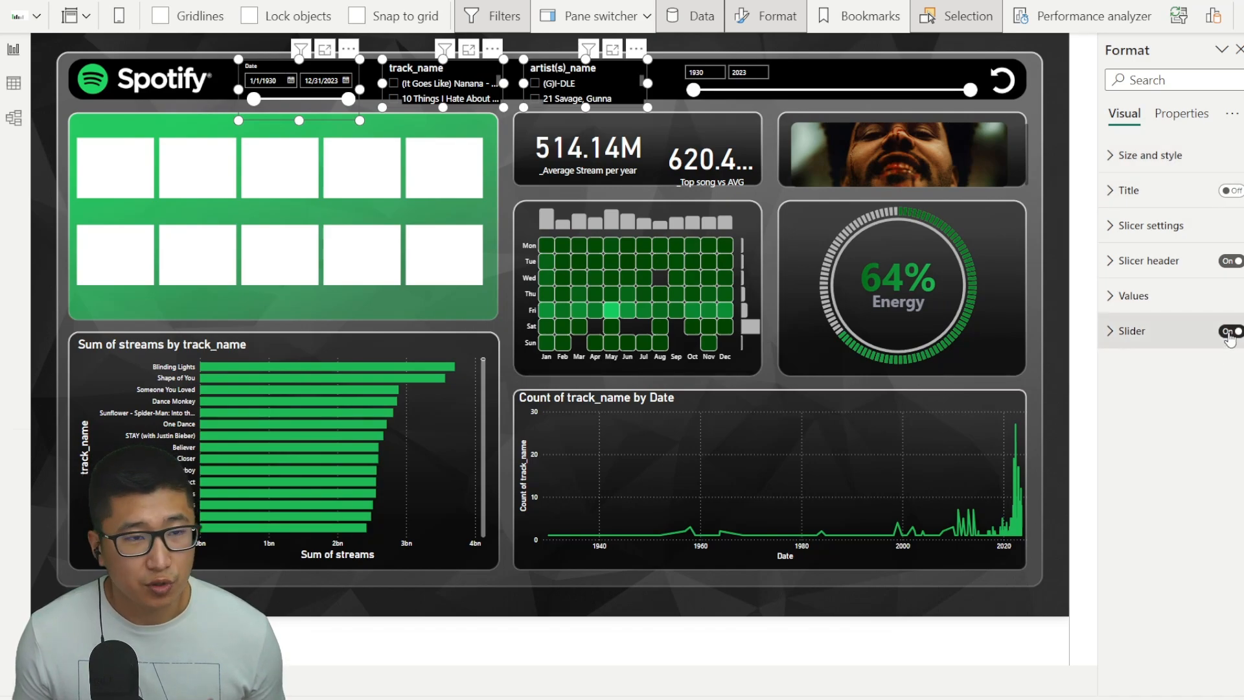
{"action": "left_click", "coordinate": [1229, 331]}
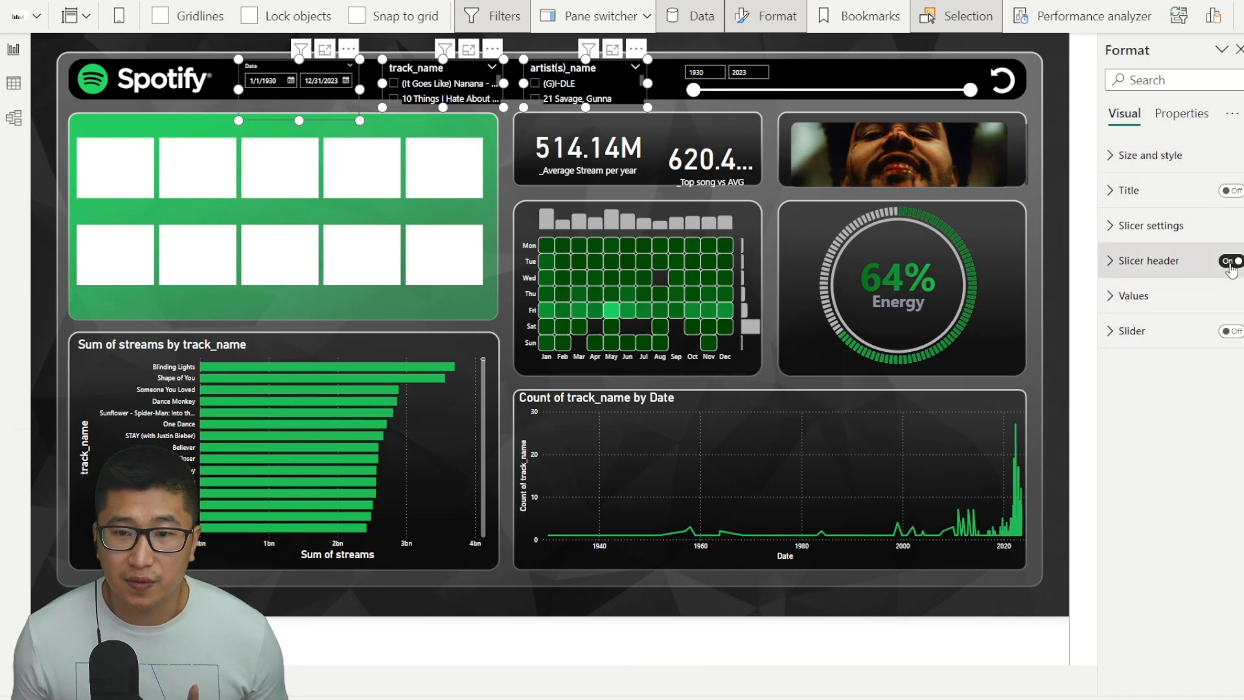
{"action": "left_click", "coordinate": [1230, 261]}
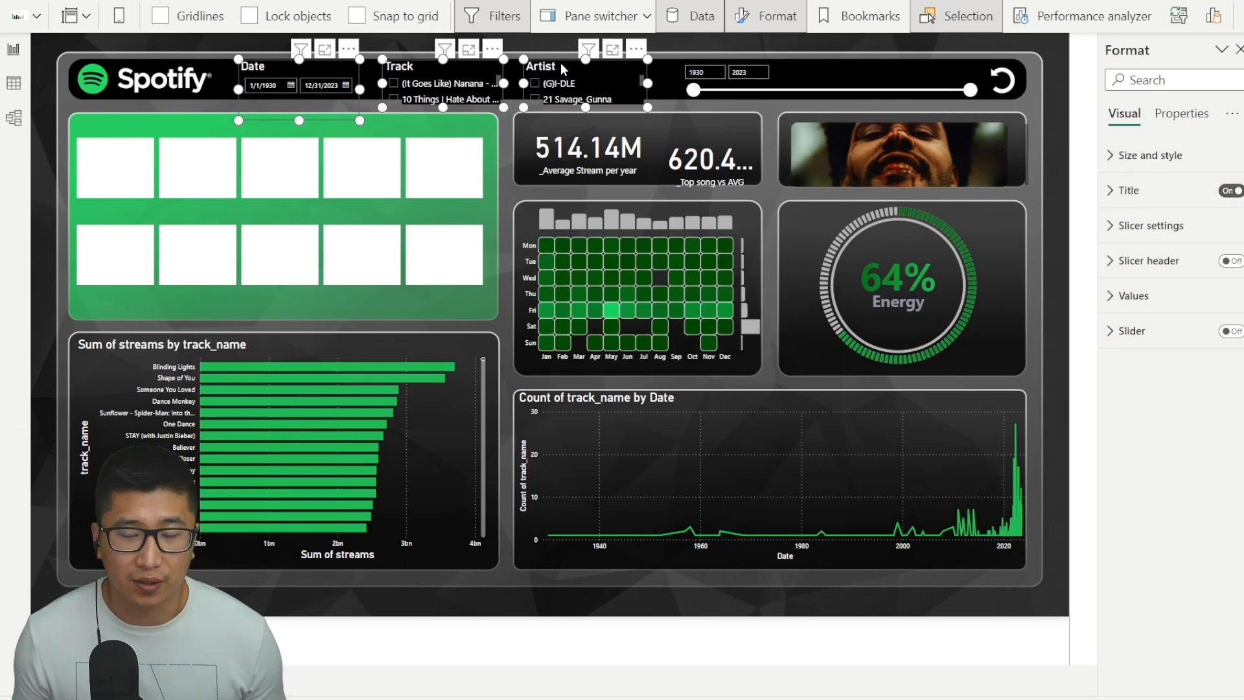
Step: Set the values background color of the Date, Track and Artist slicers to black
{"action": "left_click", "coordinate": [1166, 309]}
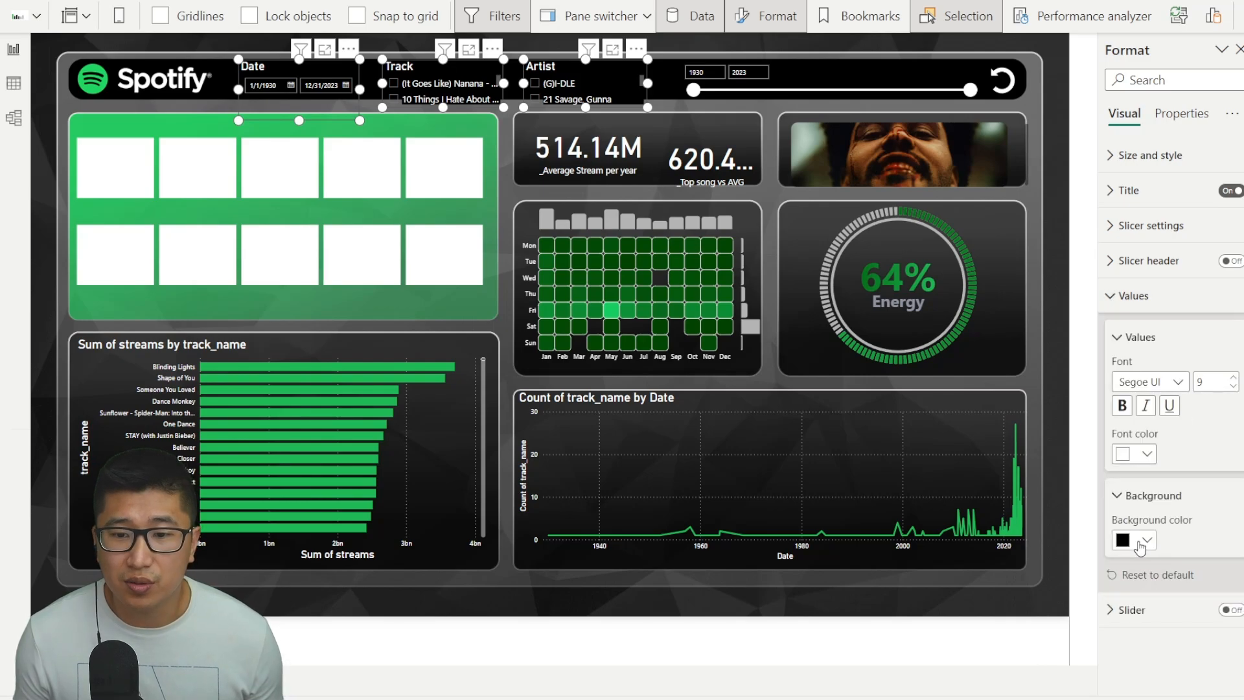
{"action": "left_click", "coordinate": [1143, 543]}
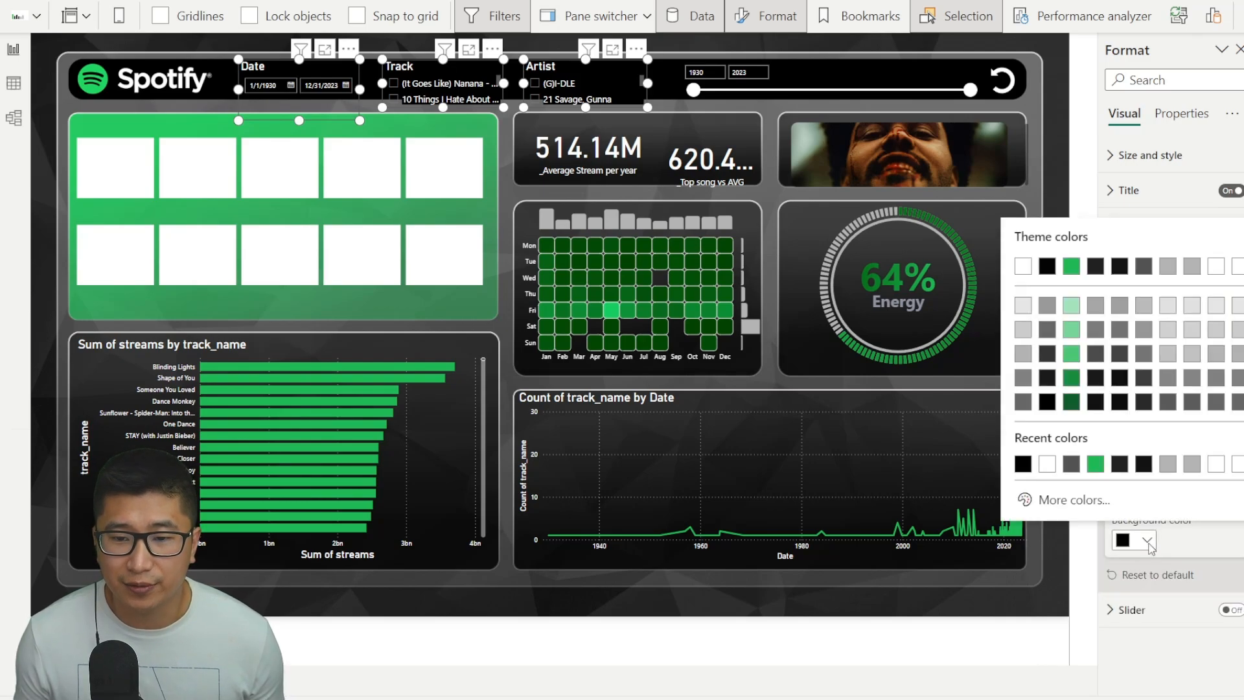
{"action": "left_click", "coordinate": [1023, 464]}
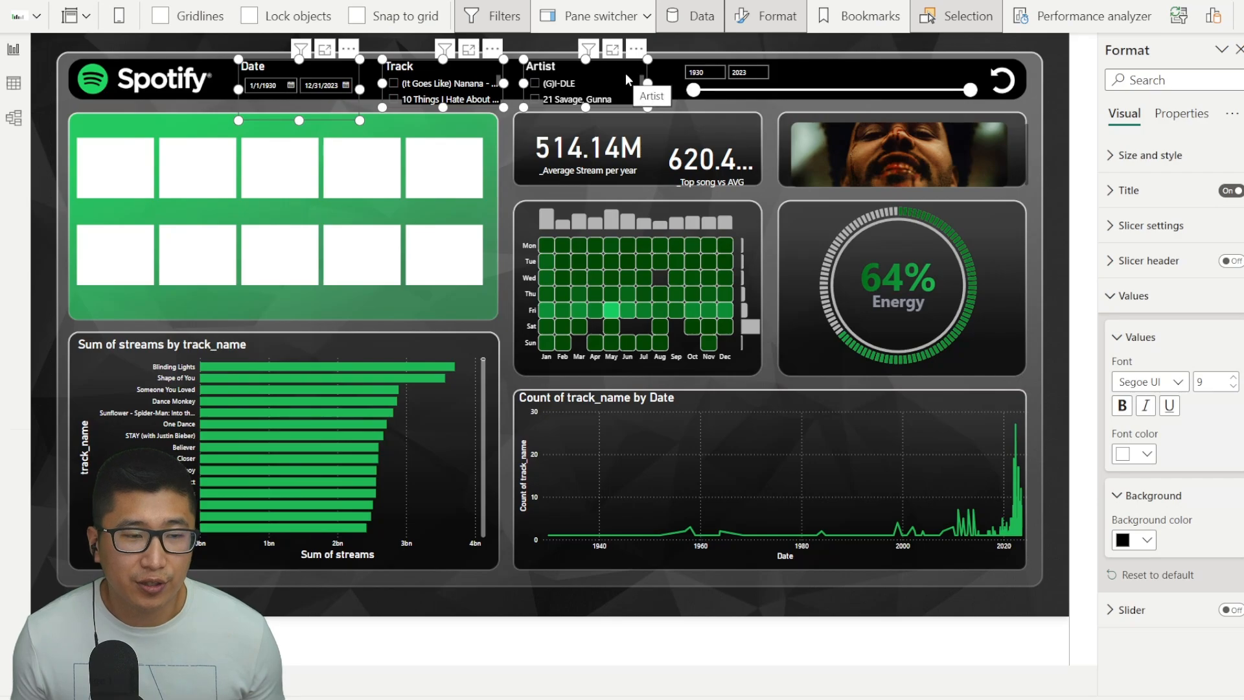
Step: Change the style of the Track and Artist slicers from a vertical list to Dropdown
{"action": "left_click", "coordinate": [414, 68]}
{"action": "left_click", "coordinate": [580, 67], "text": "ctrl"}
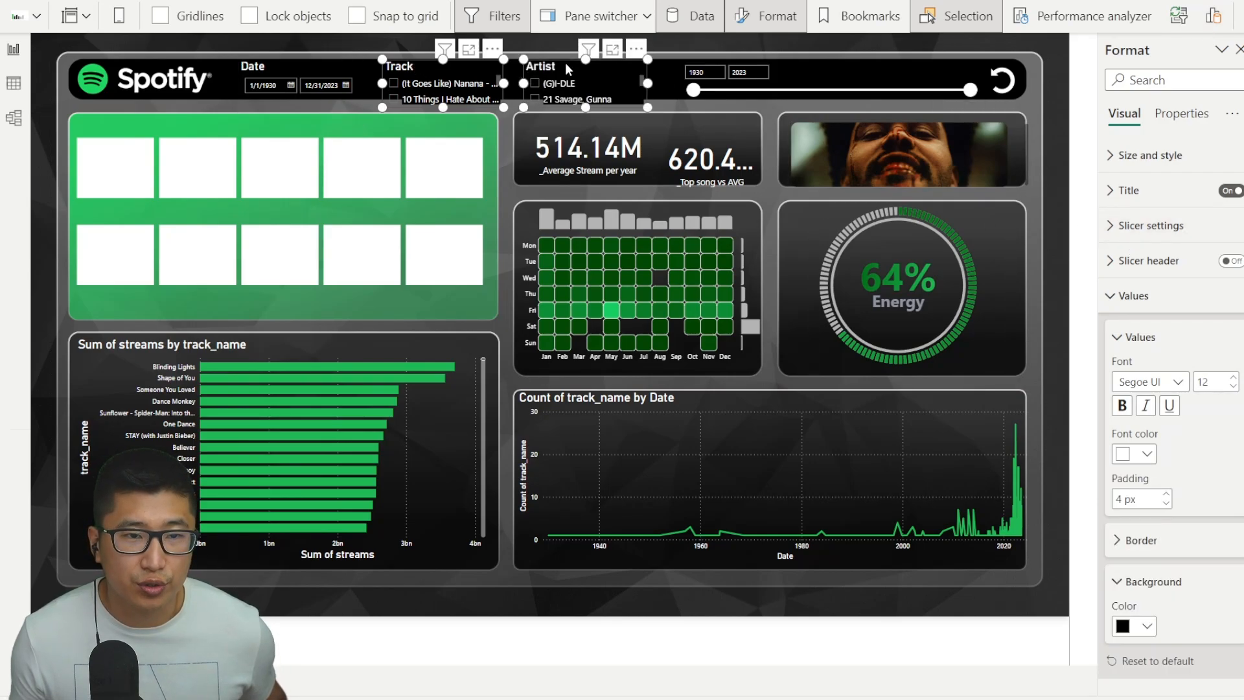
{"action": "left_click", "coordinate": [1159, 226]}
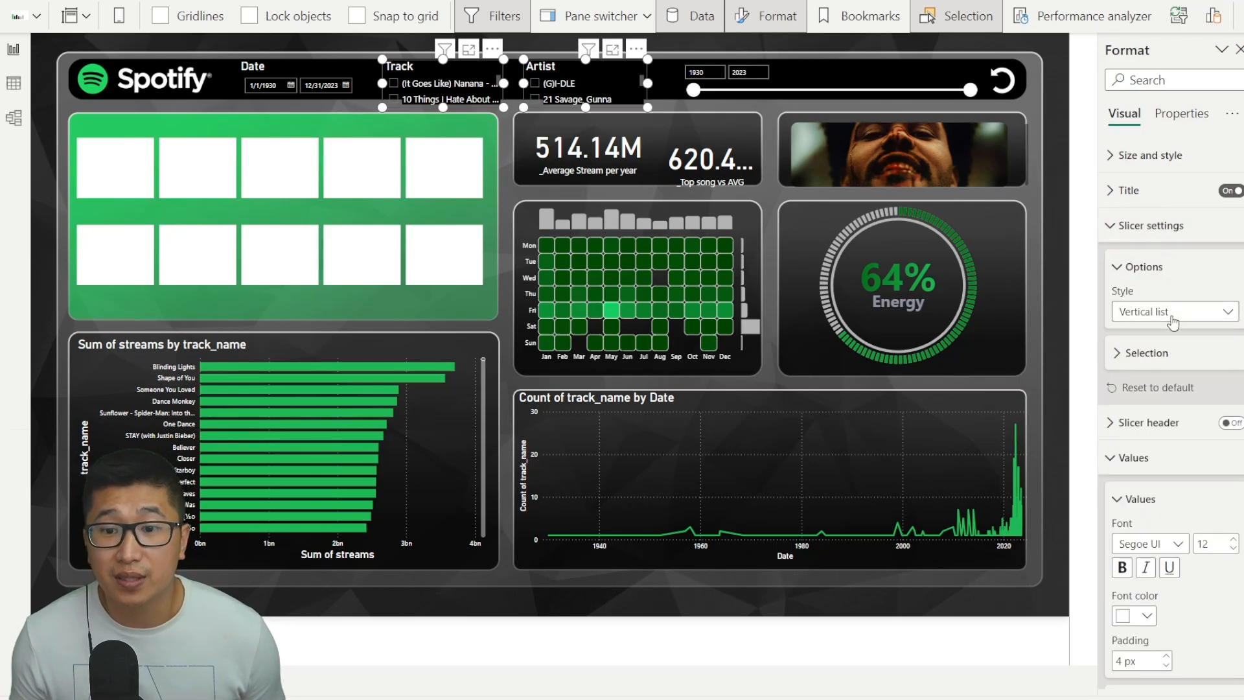
{"action": "left_click", "coordinate": [1169, 311]}
{"action": "left_click", "coordinate": [1173, 373]}
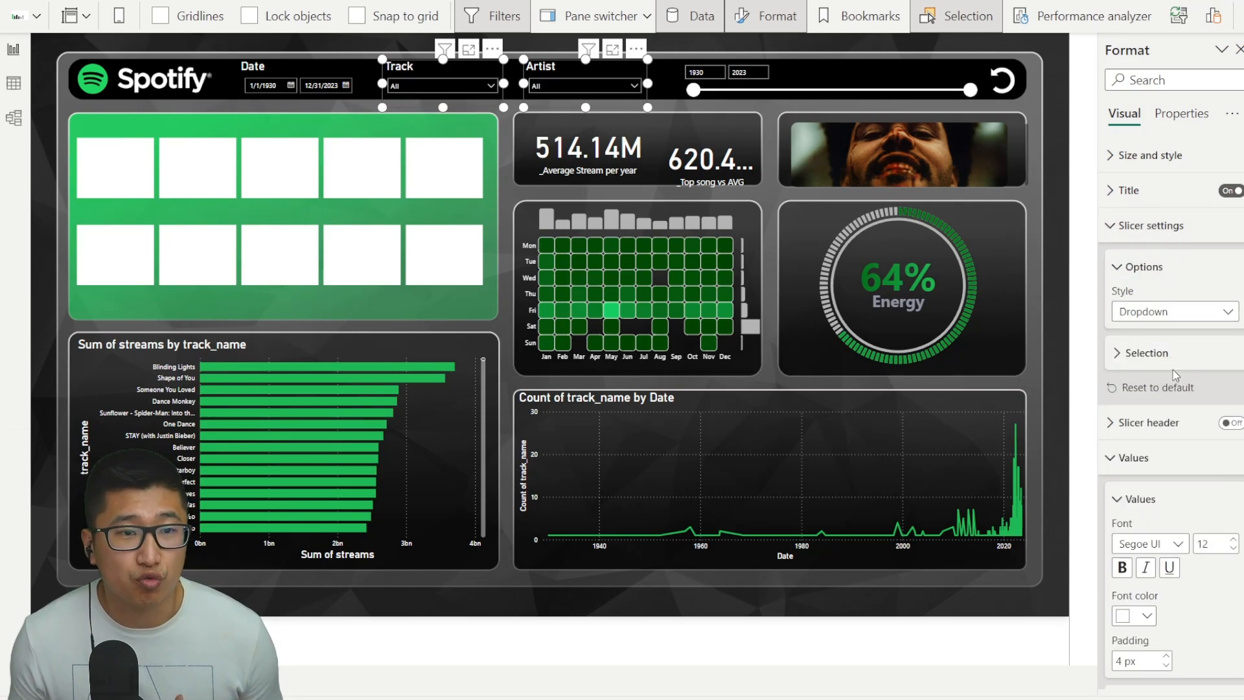
Step: Change the year slicer's style to Tile and page forward and back through its year tiles
{"action": "left_click", "coordinate": [696, 49]}
{"action": "left_click", "coordinate": [815, 71]}
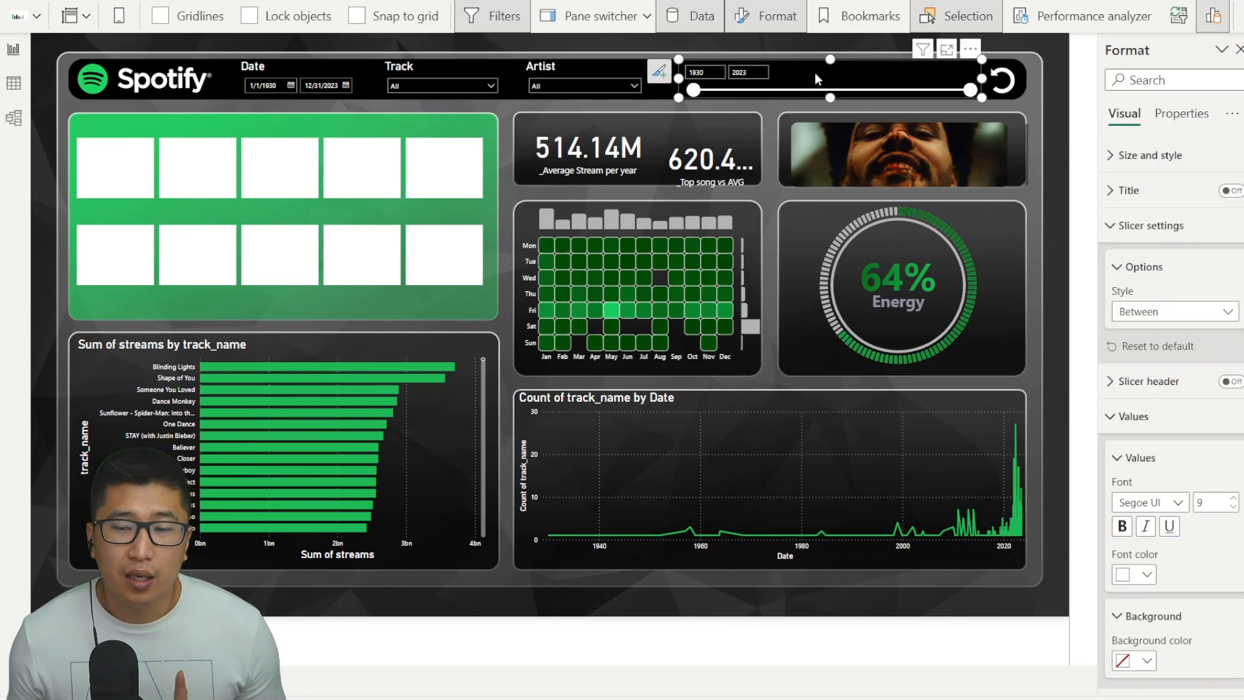
{"action": "left_click", "coordinate": [1171, 322]}
{"action": "left_click", "coordinate": [1165, 363]}
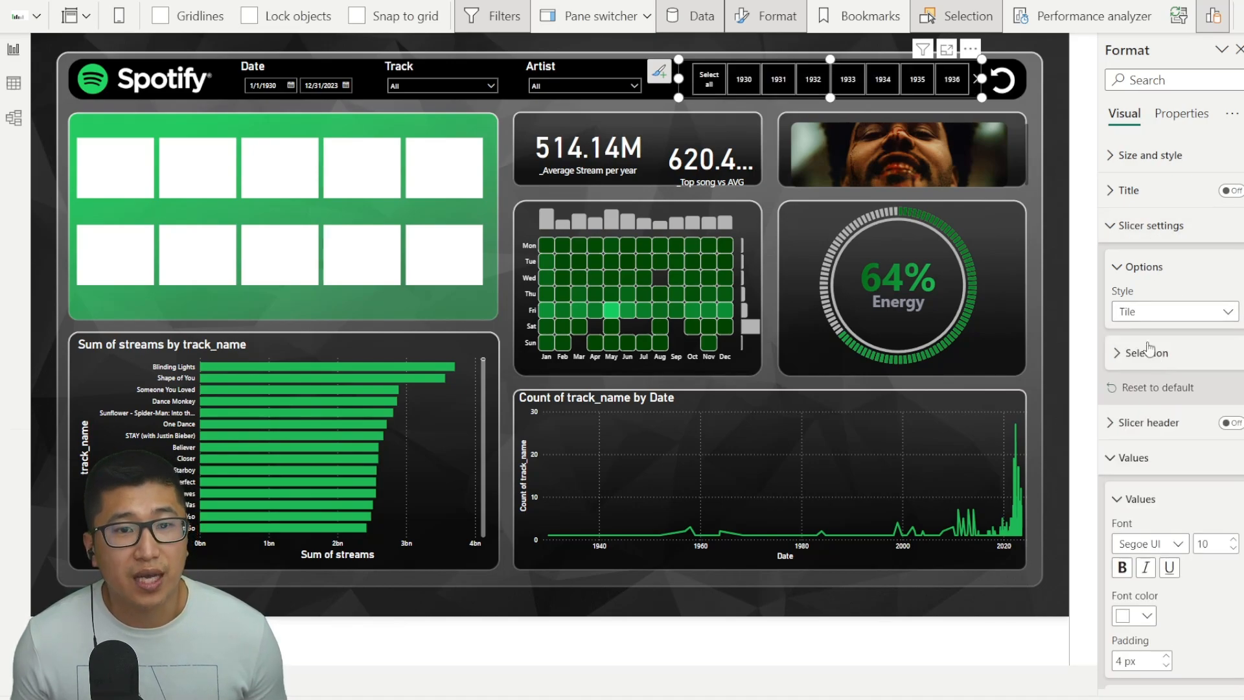
{"action": "left_click", "coordinate": [974, 81]}
{"action": "left_click", "coordinate": [975, 81]}
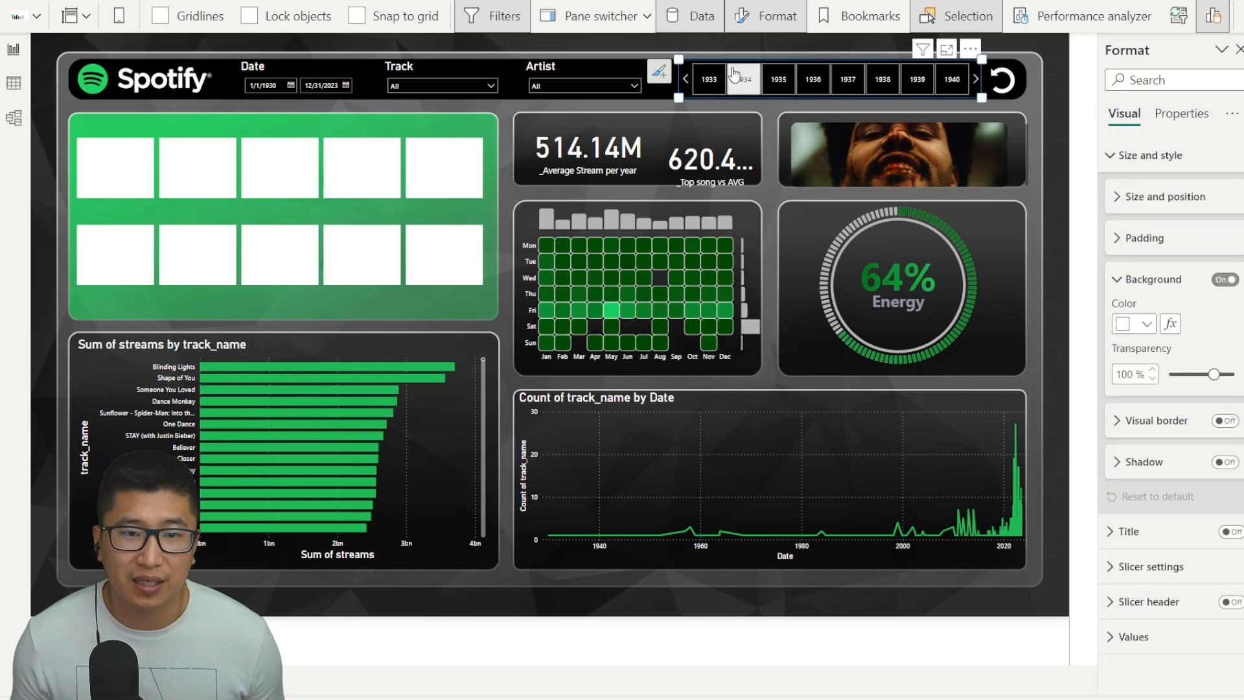
{"action": "left_click", "coordinate": [687, 79]}
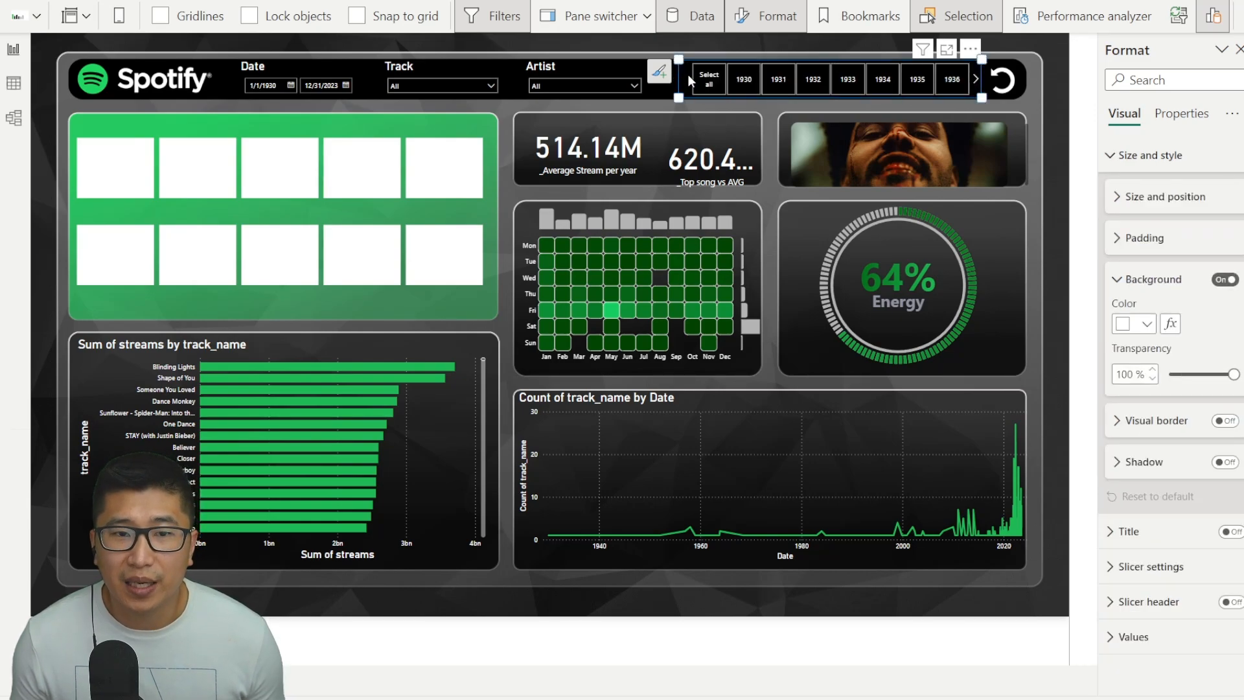
{"action": "left_click", "coordinate": [687, 79]}
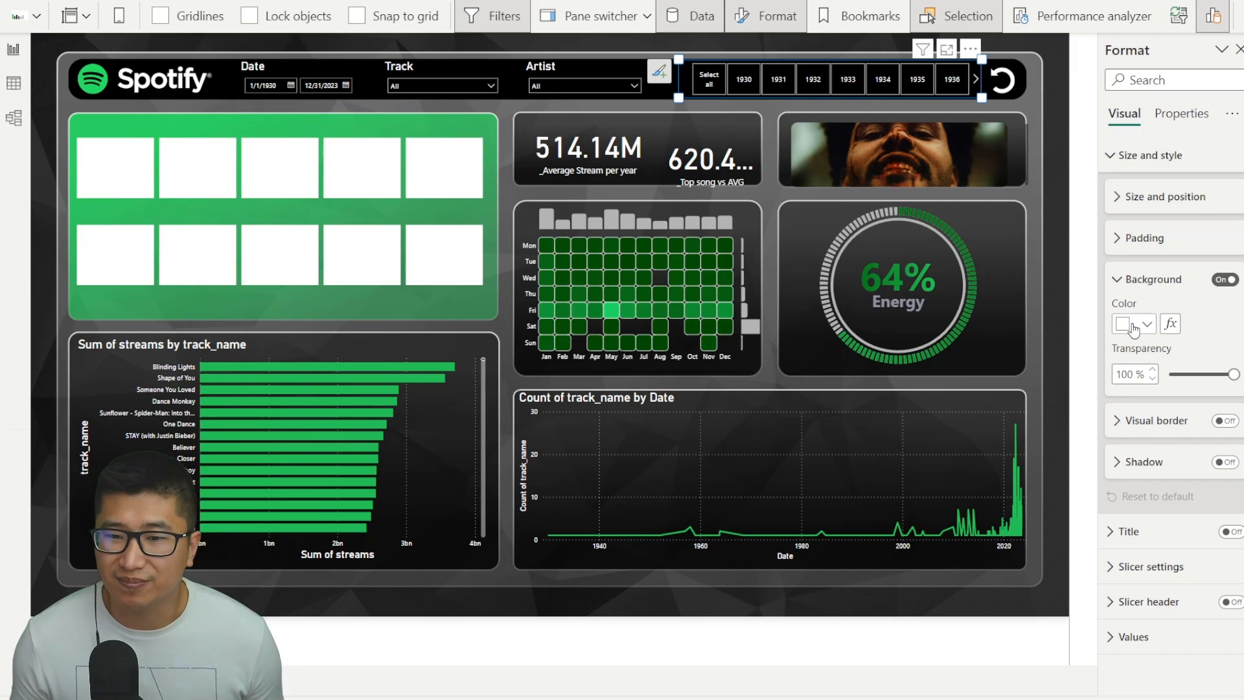
Step: Set the values background color of the year slicer's tiles to dark gray
{"action": "left_click", "coordinate": [1134, 636]}
{"action": "scroll", "coordinate": [1173, 545], "scroll_direction": "down", "scroll_amount": 1}
{"action": "scroll", "coordinate": [1173, 545], "scroll_direction": "down", "scroll_amount": 5}
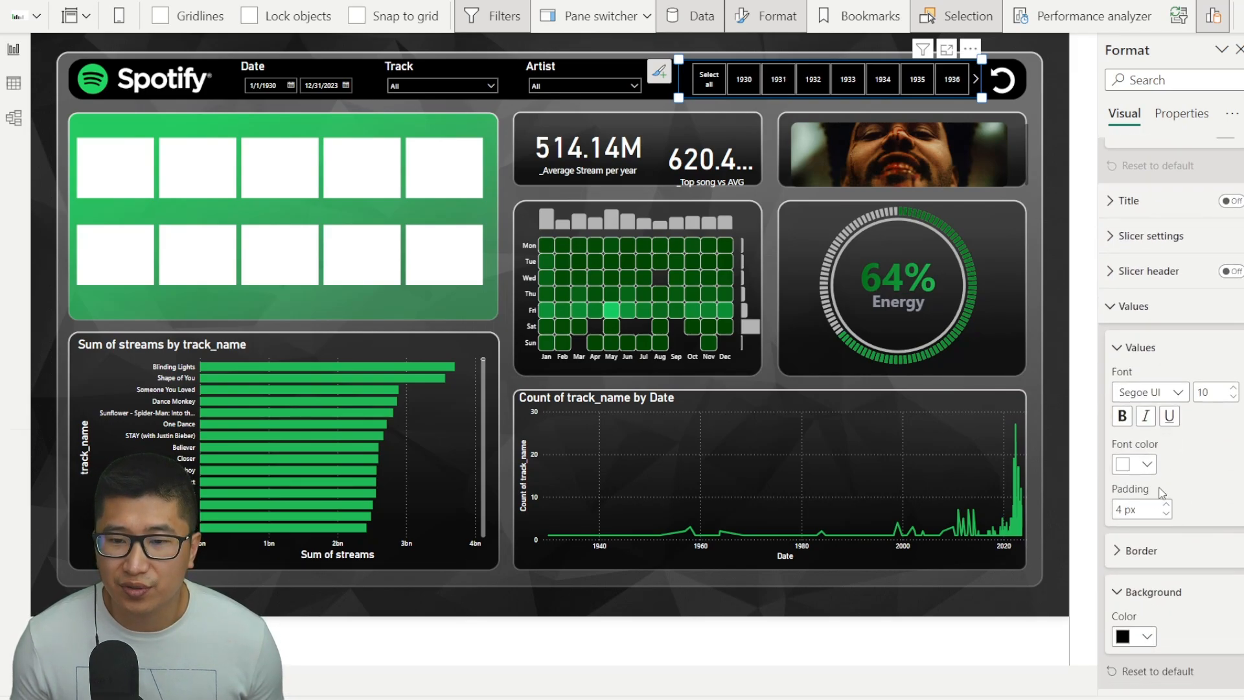
{"action": "left_click", "coordinate": [1145, 601]}
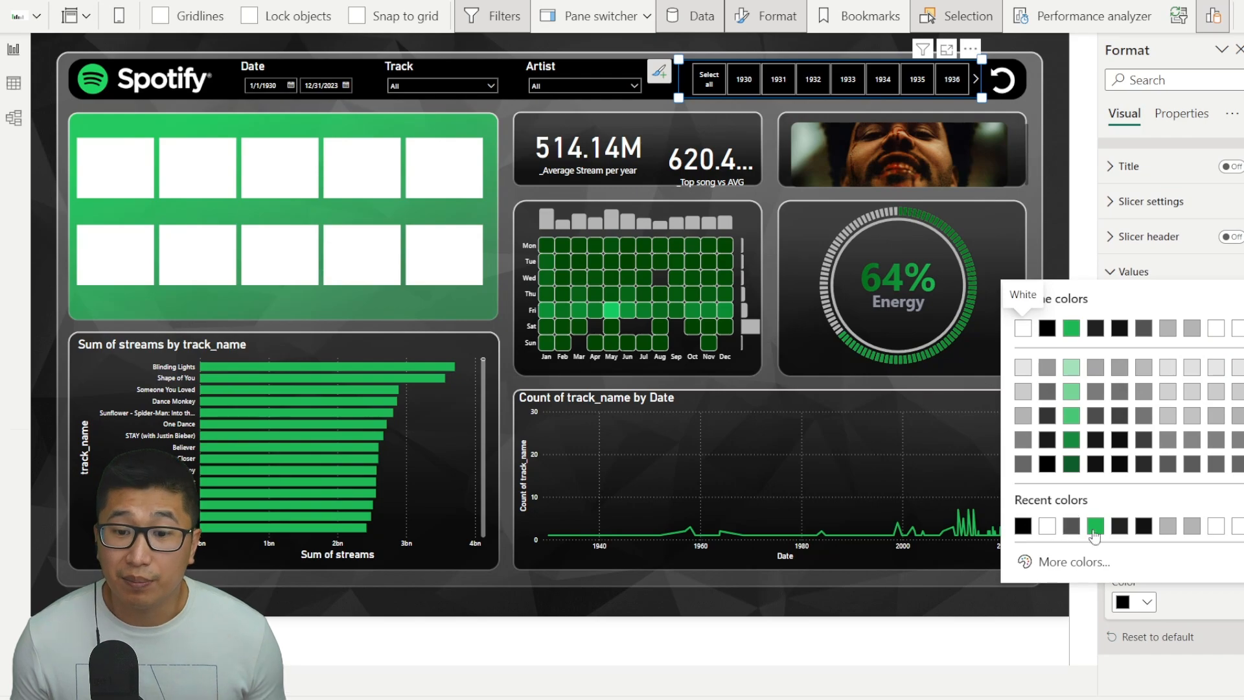
{"action": "left_click", "coordinate": [1071, 526]}
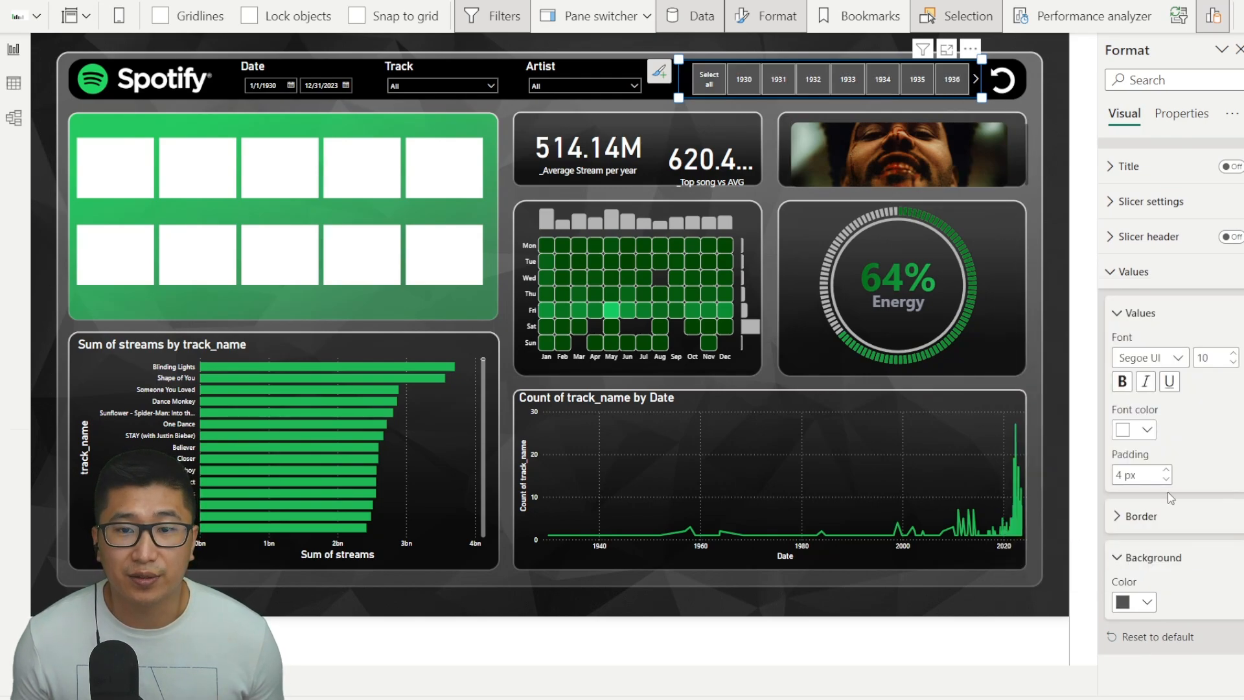
Step: Set the background color of the year slicer's tiles to a darker shade of gray
{"action": "left_click", "coordinate": [1145, 602]}
{"action": "left_click", "coordinate": [1140, 469]}
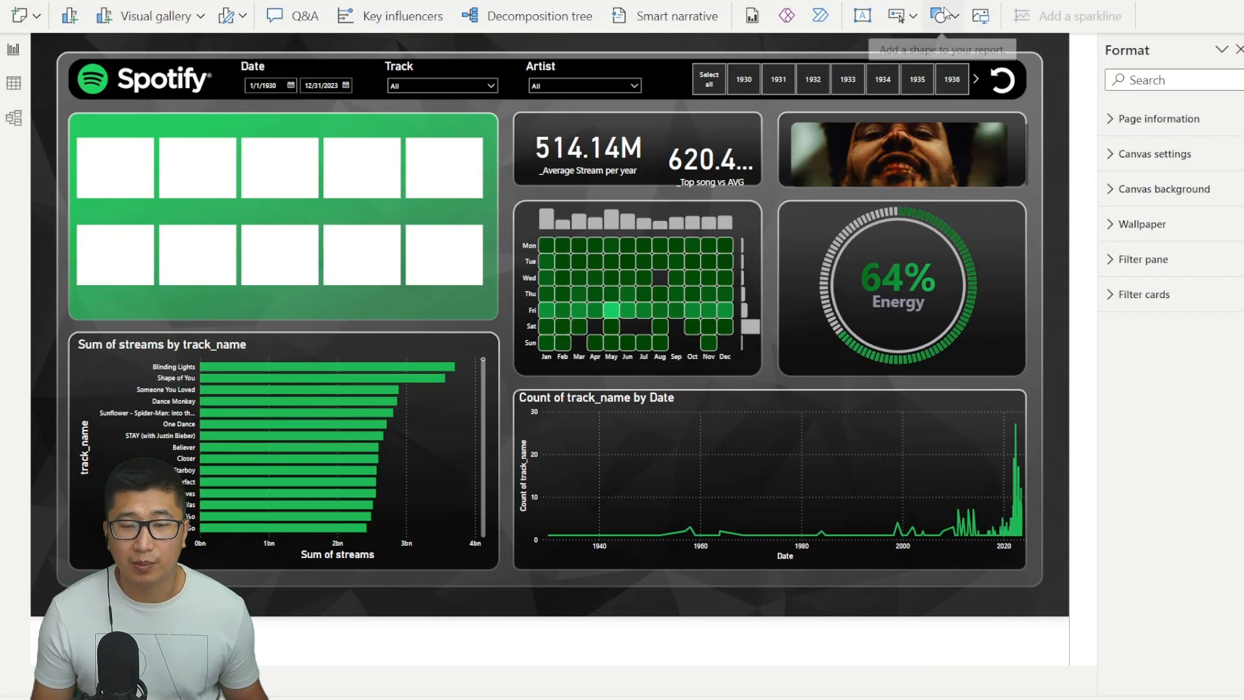
Step: Insert a rounded rectangle and place it over the Date slicer in the header bar
{"action": "left_click", "coordinate": [944, 15]}
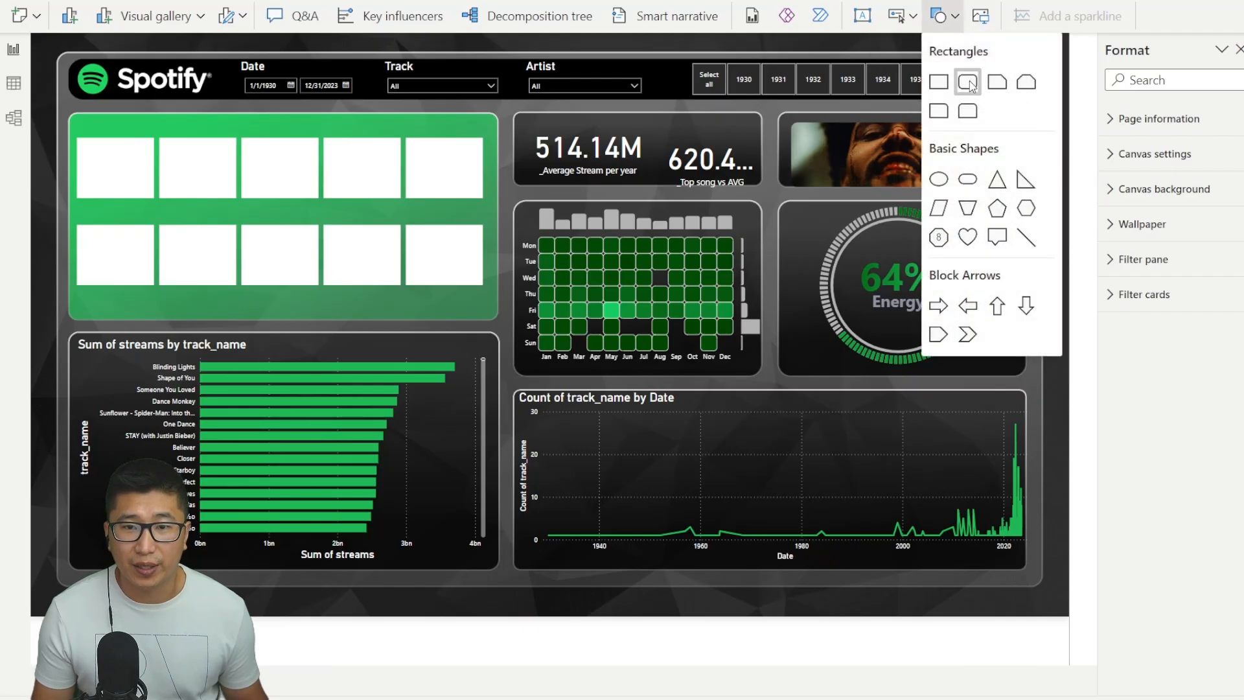
{"action": "left_click", "coordinate": [967, 83]}
{"action": "left_click_drag", "start_coordinate": [238, 119], "coordinate": [310, 79]}
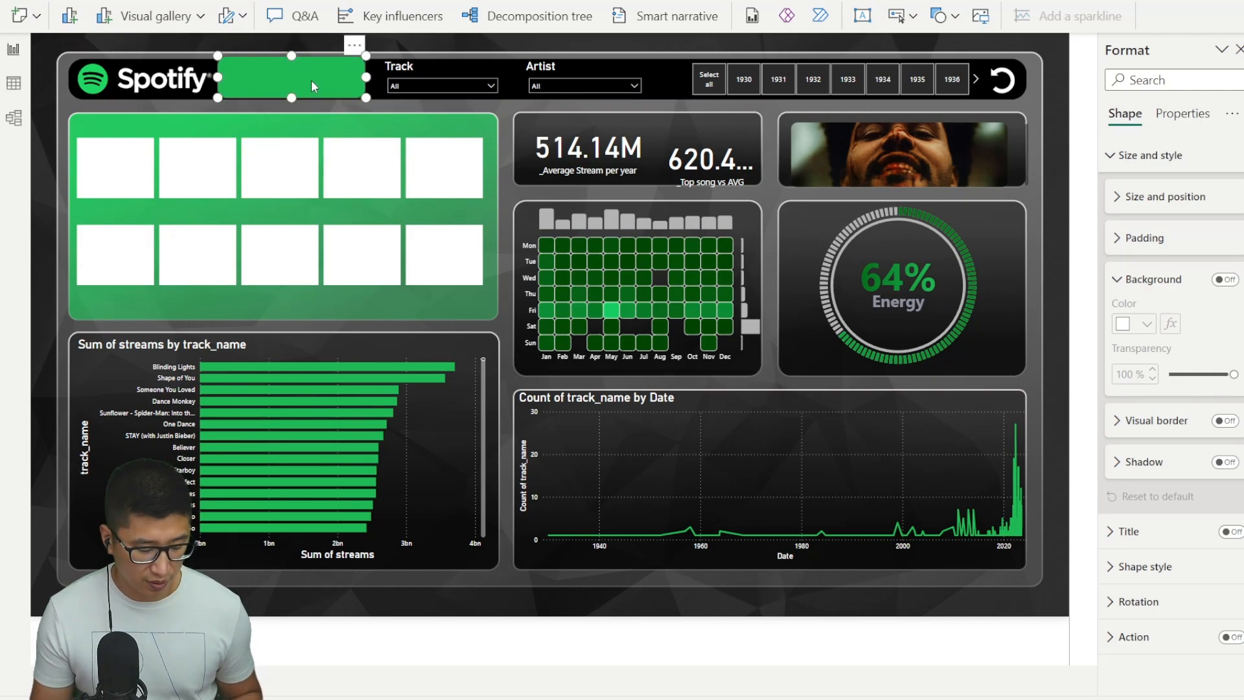
Step: Duplicate the rounded rectangle twice, placing one copy over the Artist slicer and one over the Track slicer
{"action": "key", "text": "ctrl+c"}
{"action": "key", "text": "ctrl+v"}
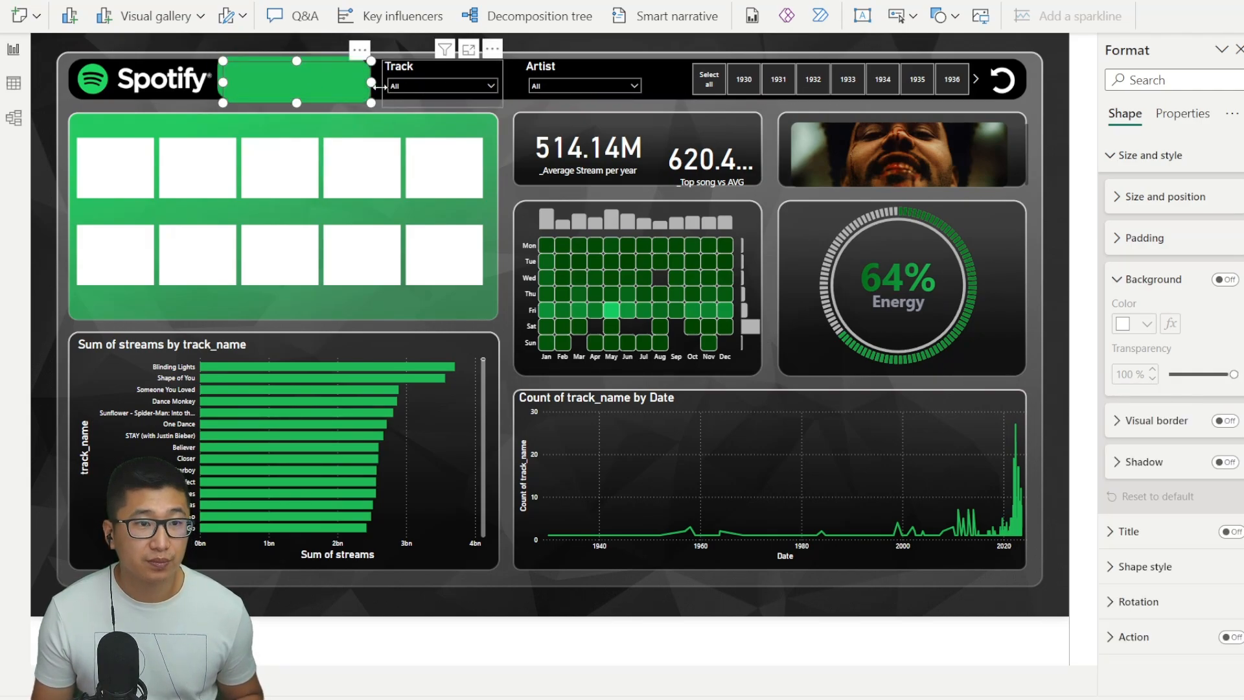
{"action": "left_click_drag", "start_coordinate": [350, 84], "coordinate": [624, 80]}
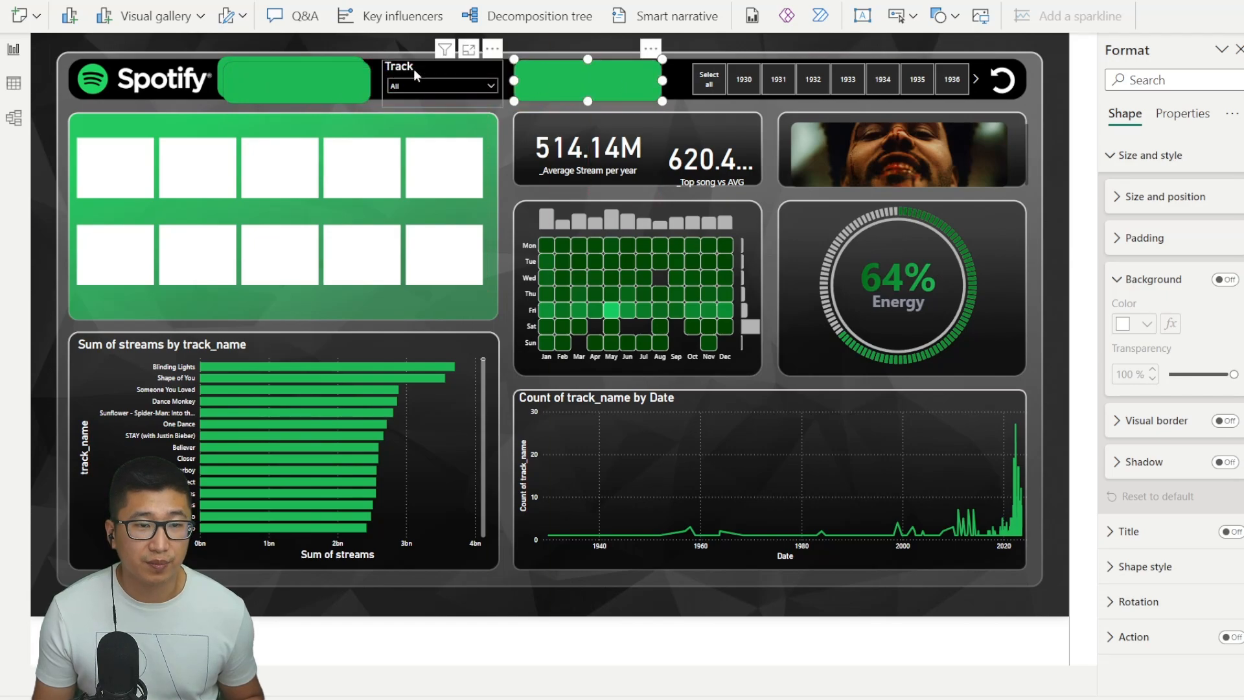
{"action": "key", "text": "ctrl+v"}
{"action": "left_click_drag", "start_coordinate": [382, 73], "coordinate": [471, 72]}
Step: Set the width of all three header rectangles to 250
{"action": "left_click", "coordinate": [289, 73], "text": "ctrl"}
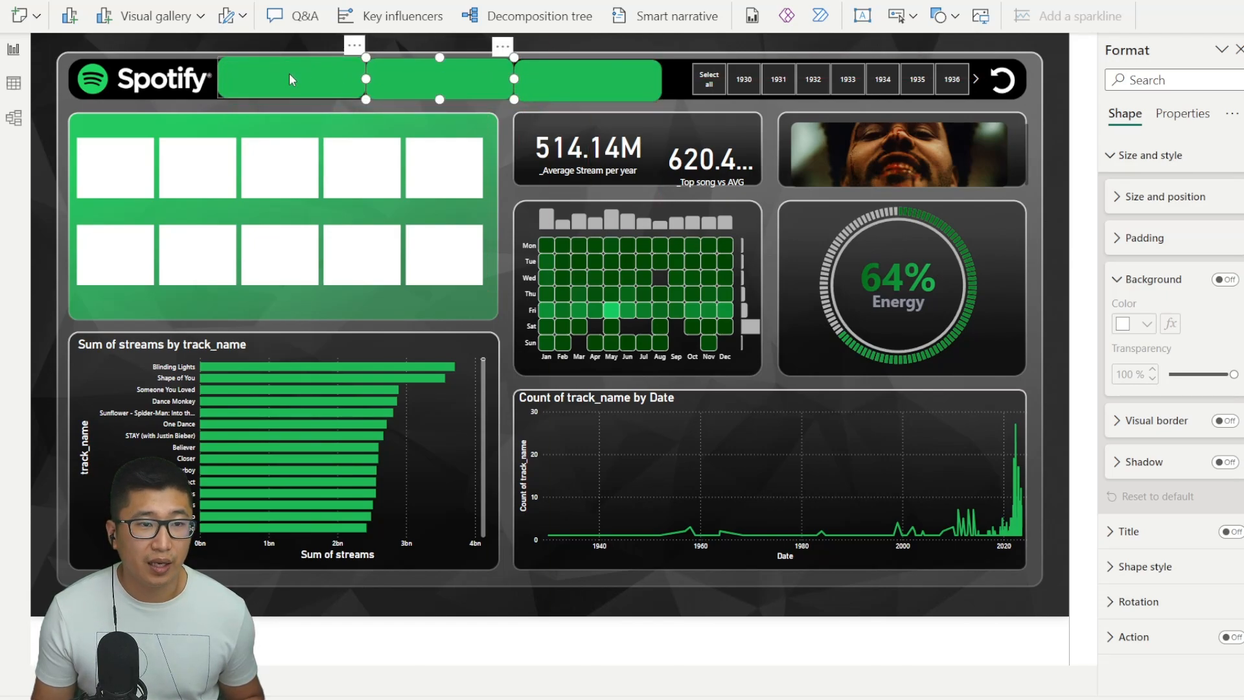
{"action": "left_click", "coordinate": [642, 84], "text": "ctrl"}
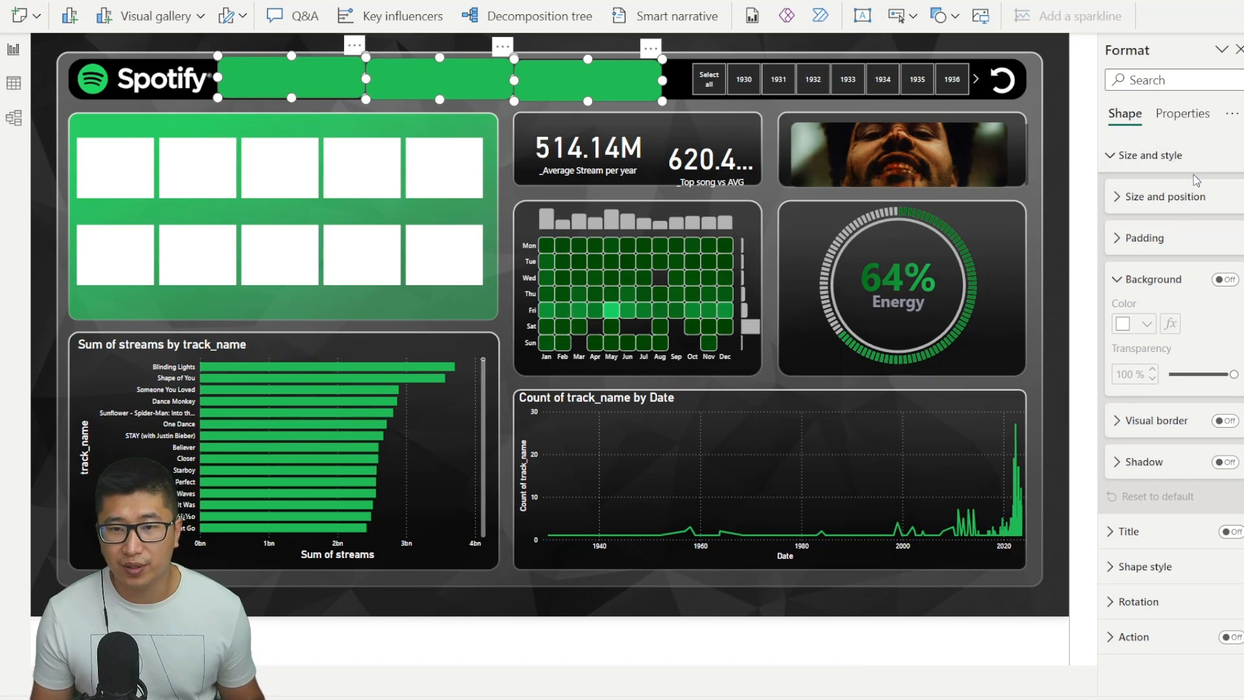
{"action": "left_click", "coordinate": [1189, 157]}
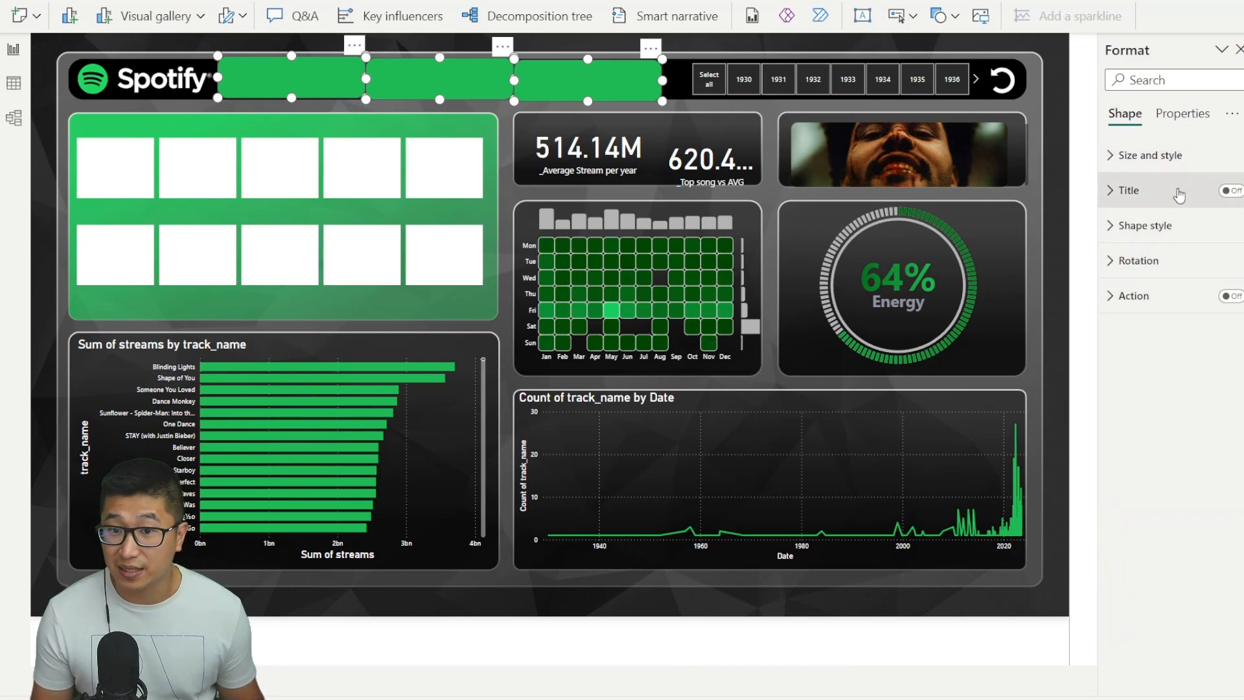
{"action": "left_click", "coordinate": [1185, 157]}
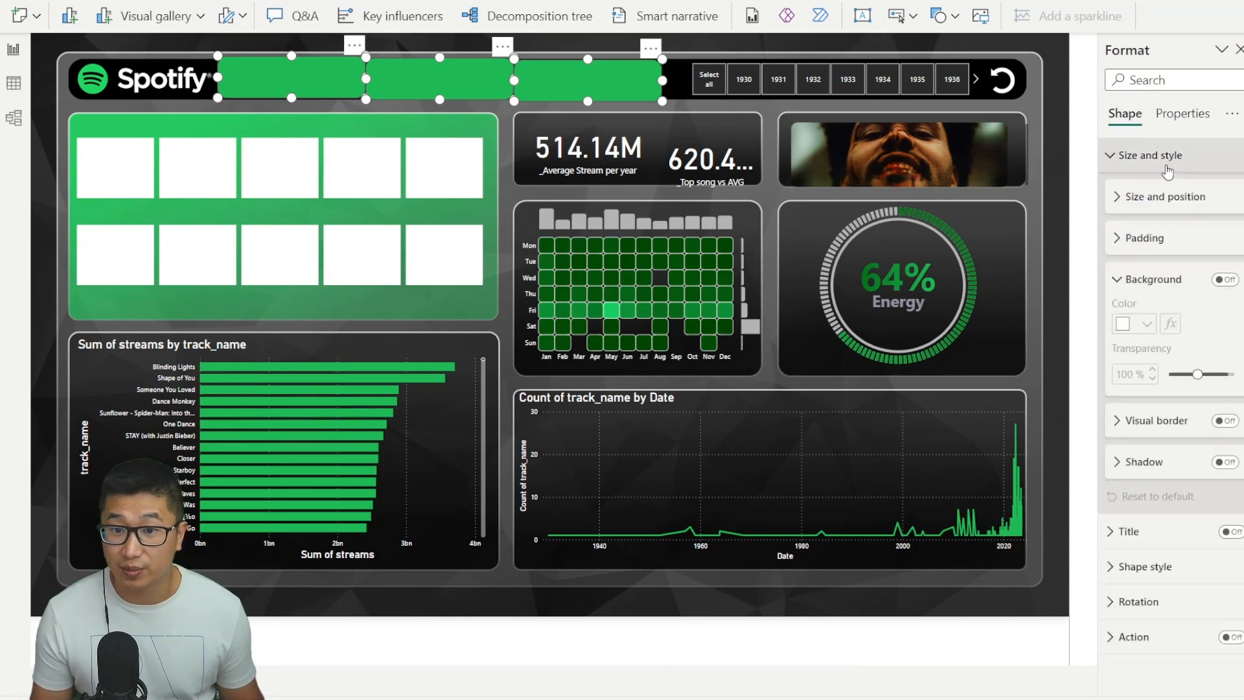
{"action": "left_click", "coordinate": [1157, 197]}
{"action": "double_click", "coordinate": [1146, 284]}
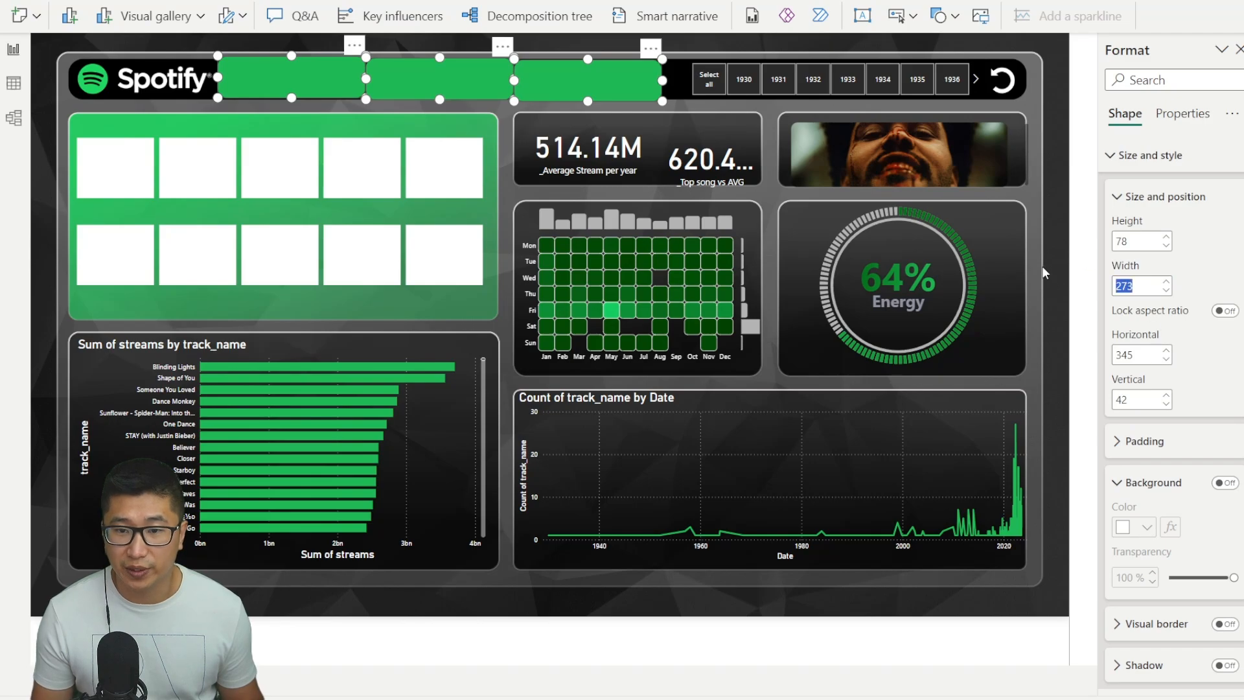
{"action": "type", "text": "250"}
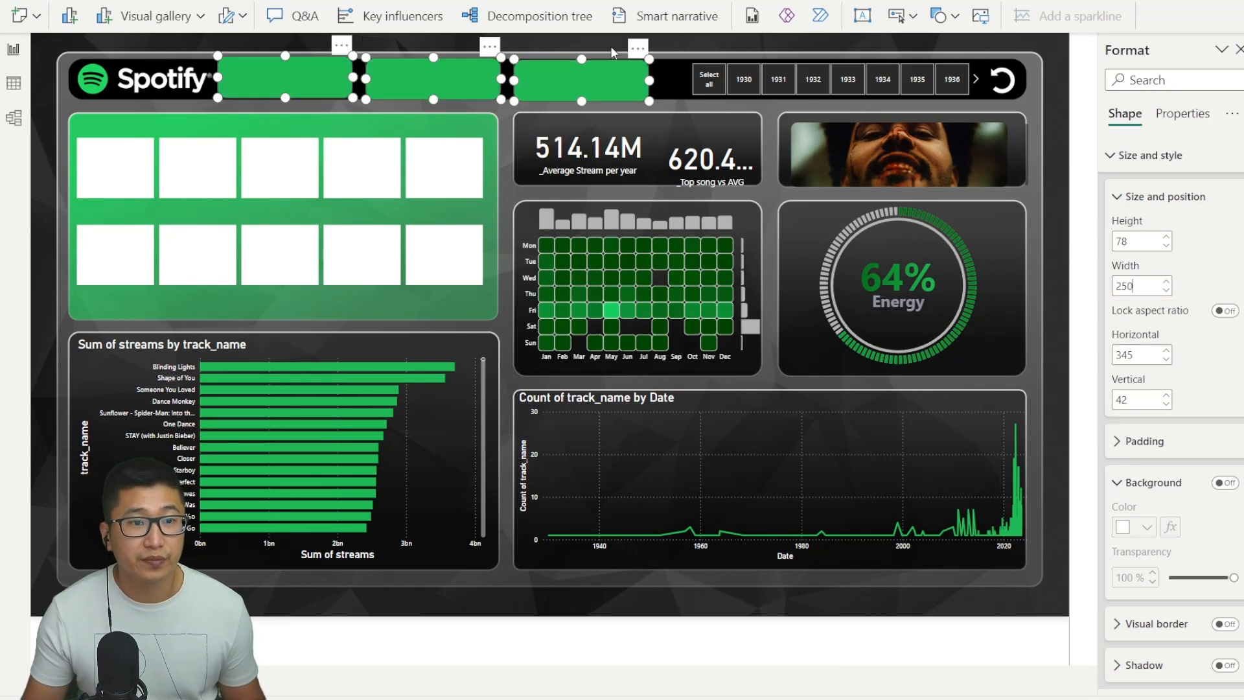
Step: Align the three header rectangles at their top edges and distribute them horizontally
{"action": "key", "text": "alt+q"}
{"action": "type", "text": "a"}
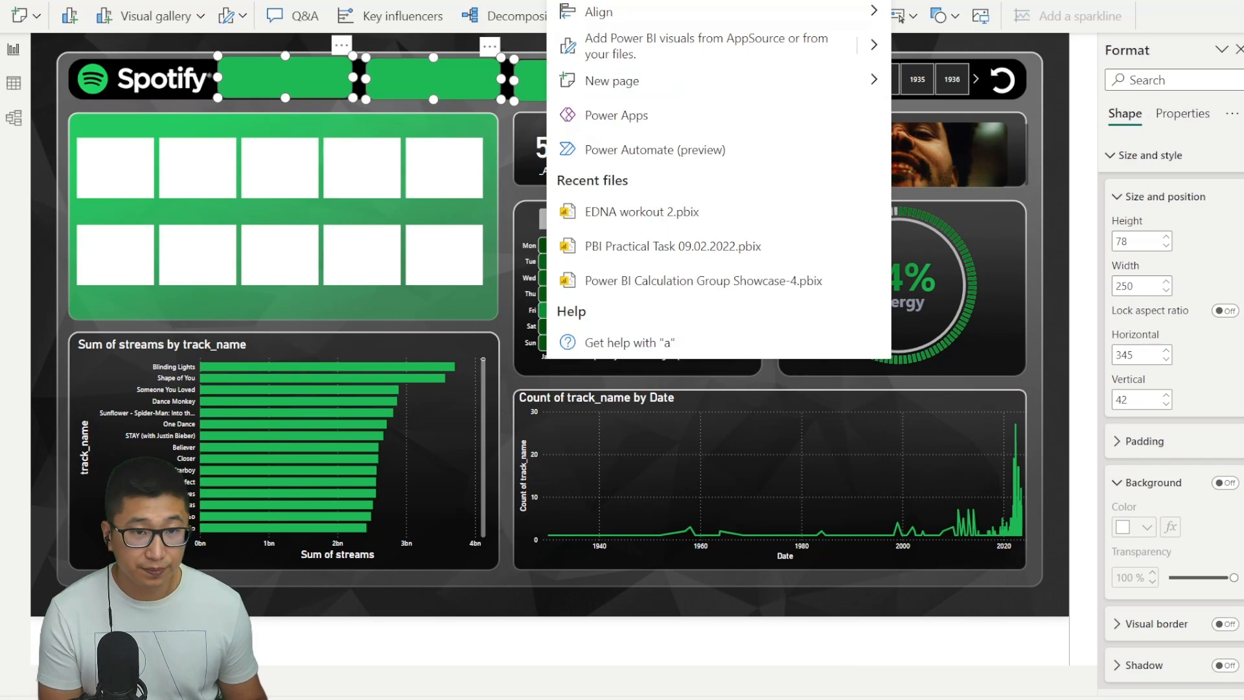
{"action": "type", "text": "lign"}
{"action": "mouse_move", "coordinate": [749, 11]}
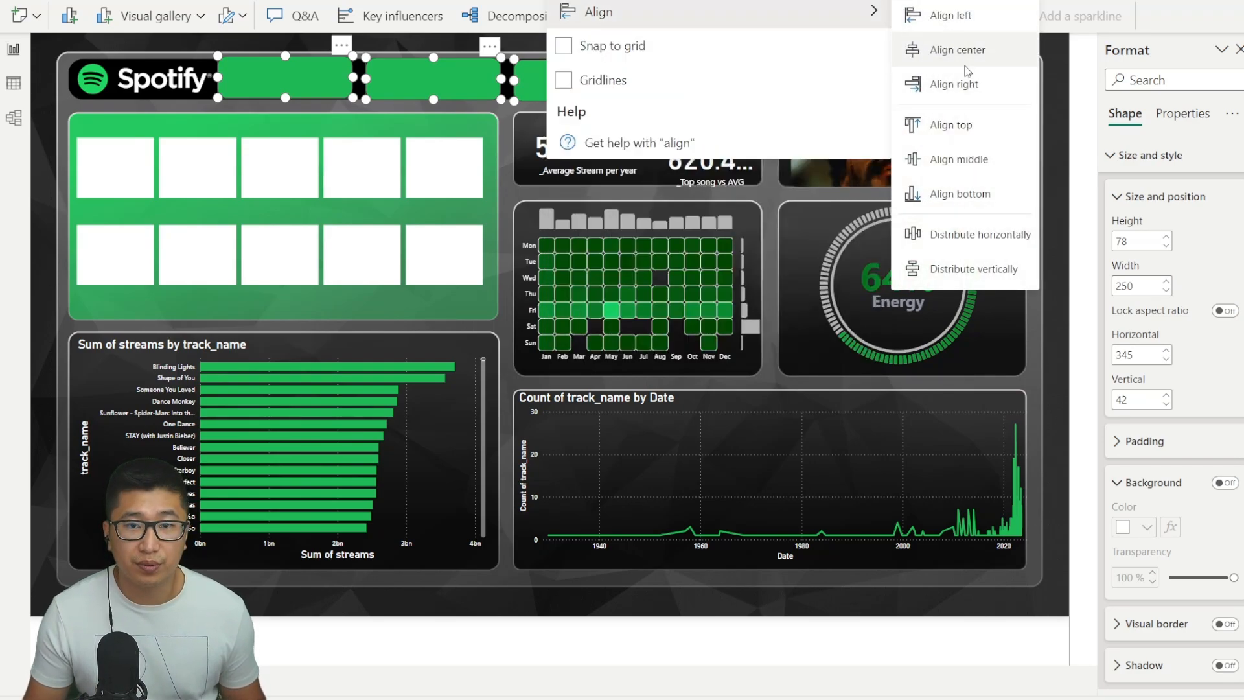
{"action": "left_click", "coordinate": [970, 130]}
{"action": "key", "text": "alt+q"}
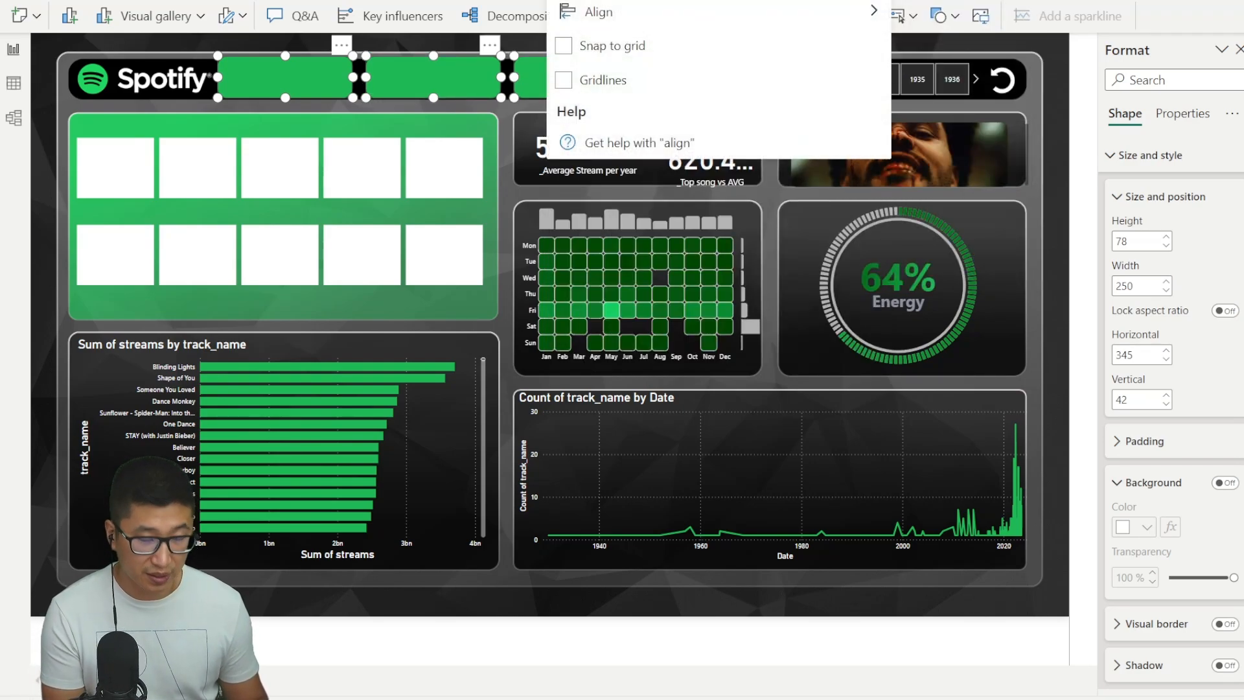
{"action": "mouse_move", "coordinate": [786, 22]}
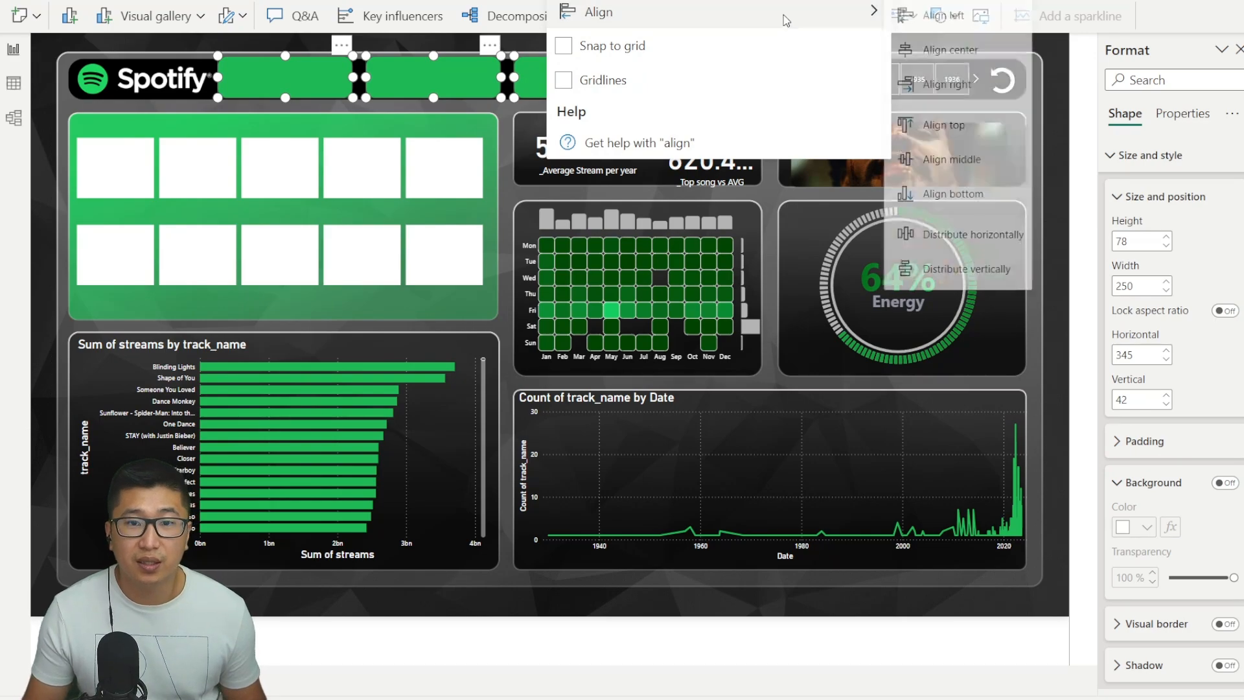
{"action": "left_click", "coordinate": [997, 241]}
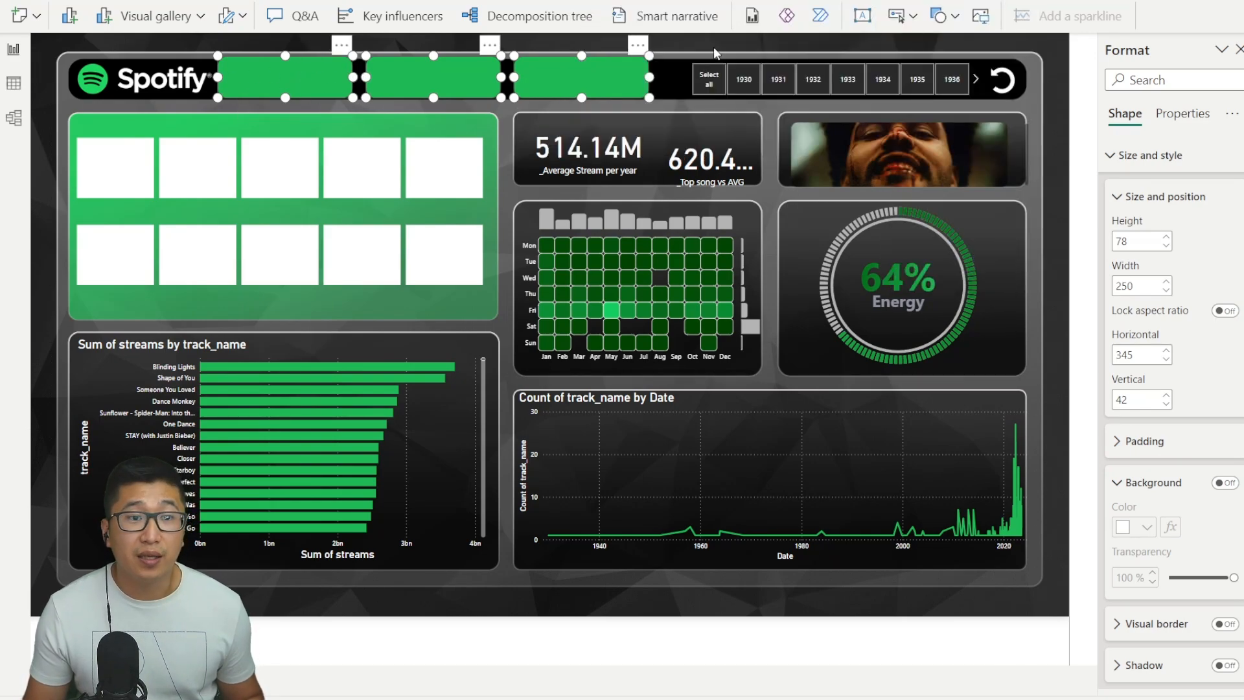
Step: Reduce the rounded corners of the three header rectangles to 10%
{"action": "left_click", "coordinate": [1140, 157]}
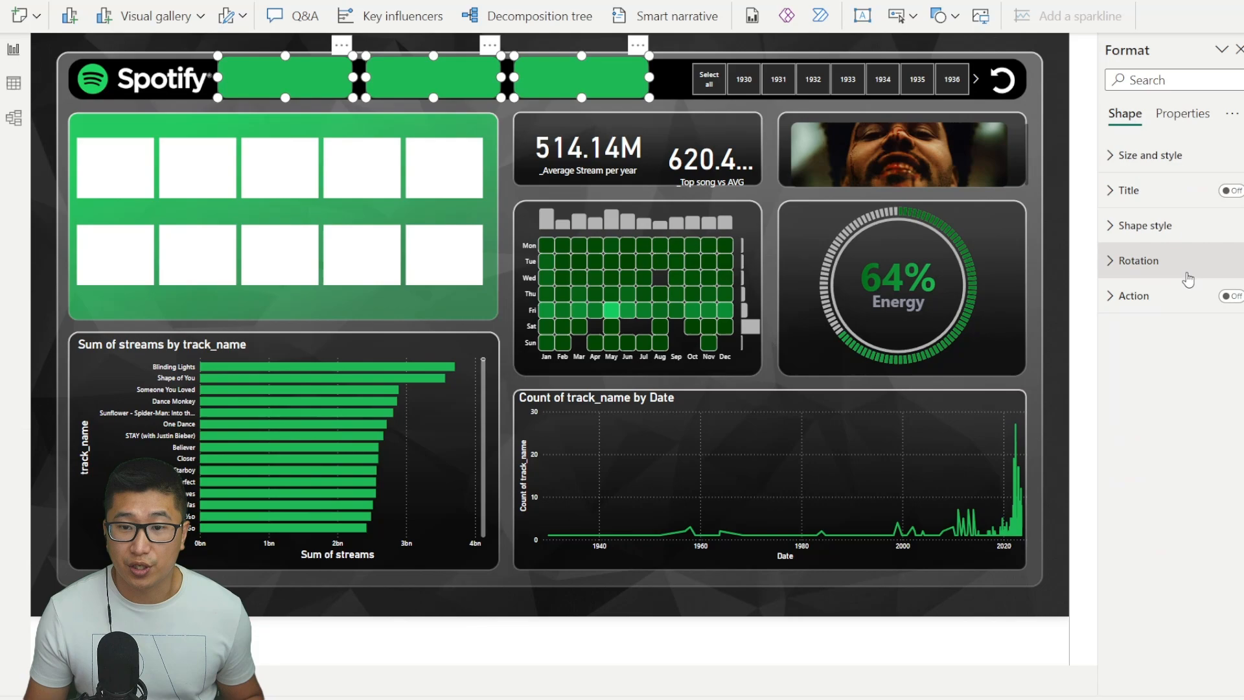
{"action": "left_click", "coordinate": [1164, 228]}
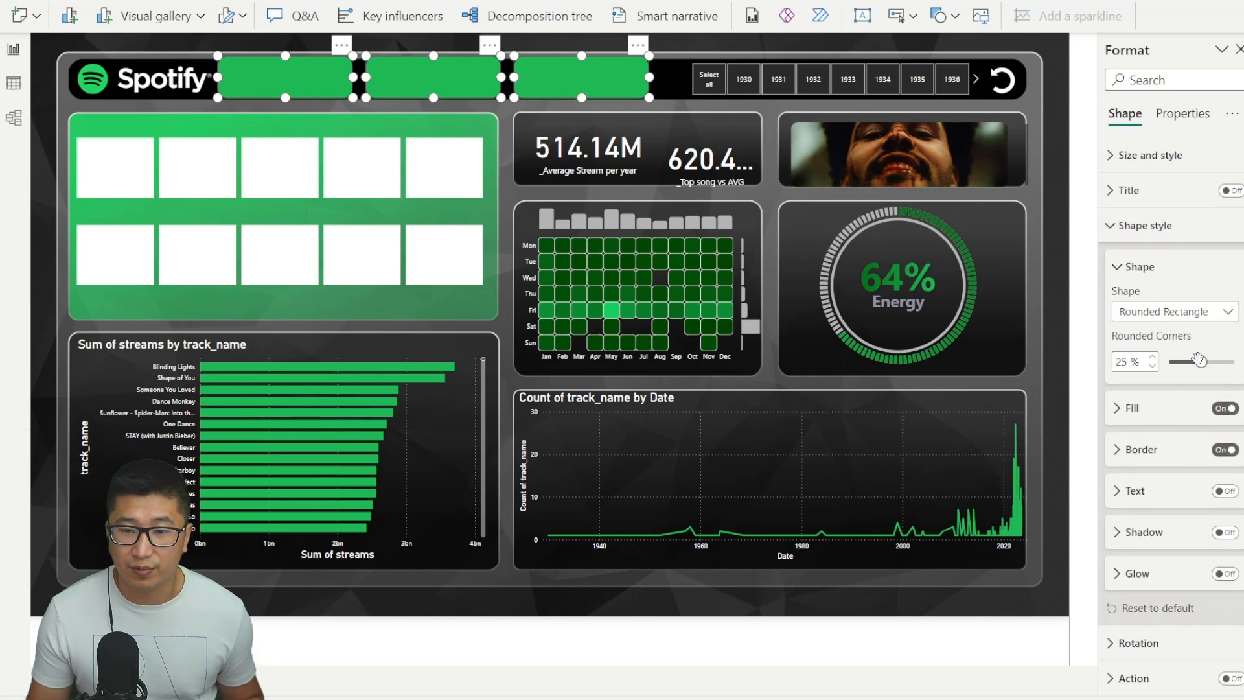
{"action": "left_click_drag", "start_coordinate": [1198, 360], "coordinate": [1181, 361]}
Step: Fill the three header rectangles with dark gray and turn off their border
{"action": "left_click", "coordinate": [1153, 408]}
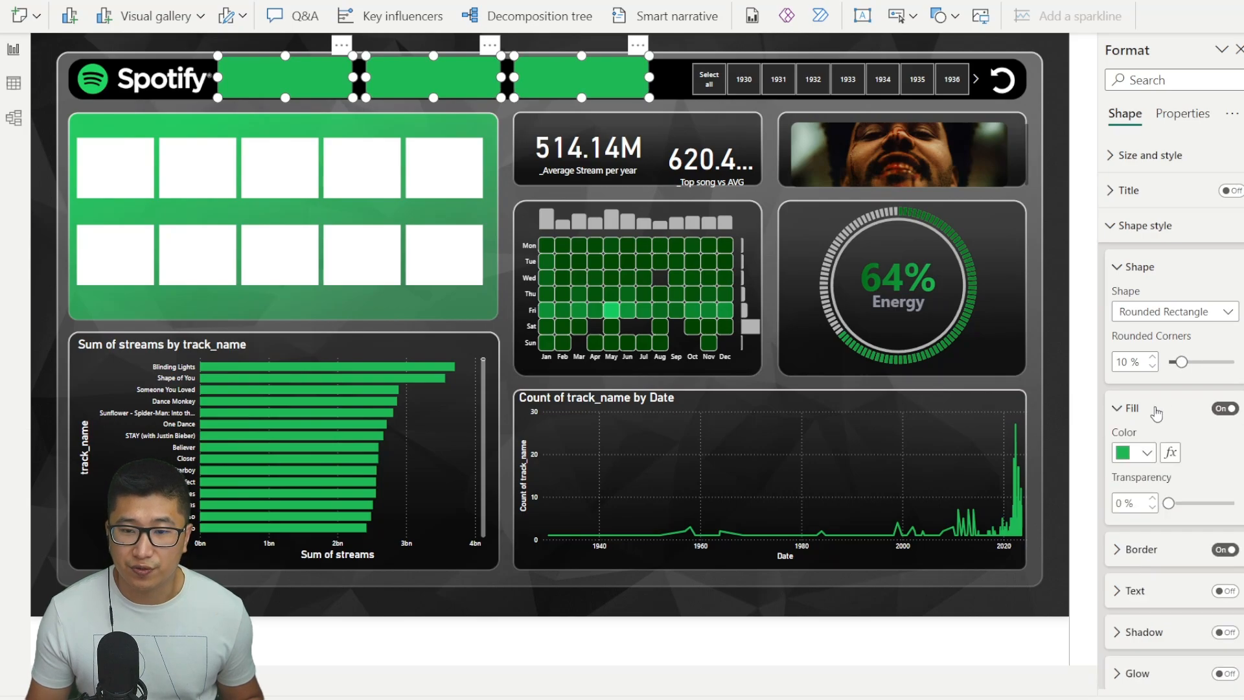
{"action": "scroll", "coordinate": [1147, 389], "scroll_direction": "down", "scroll_amount": 2}
{"action": "left_click", "coordinate": [1145, 370]}
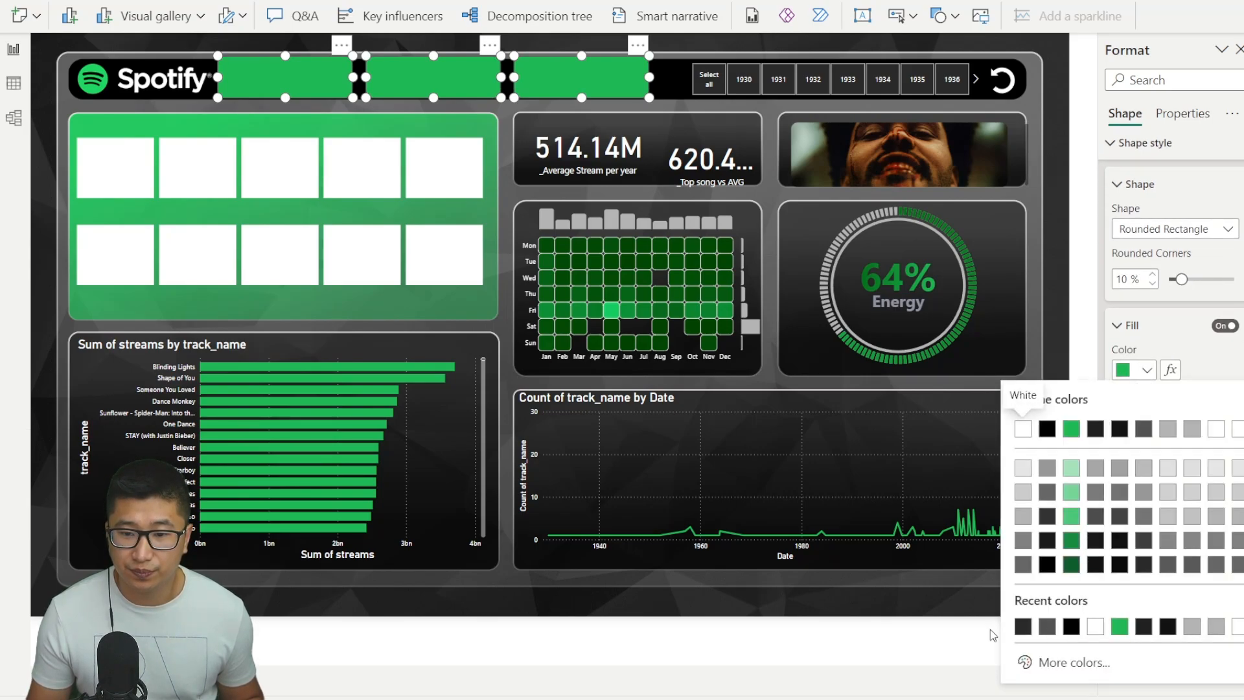
{"action": "left_click", "coordinate": [1051, 626]}
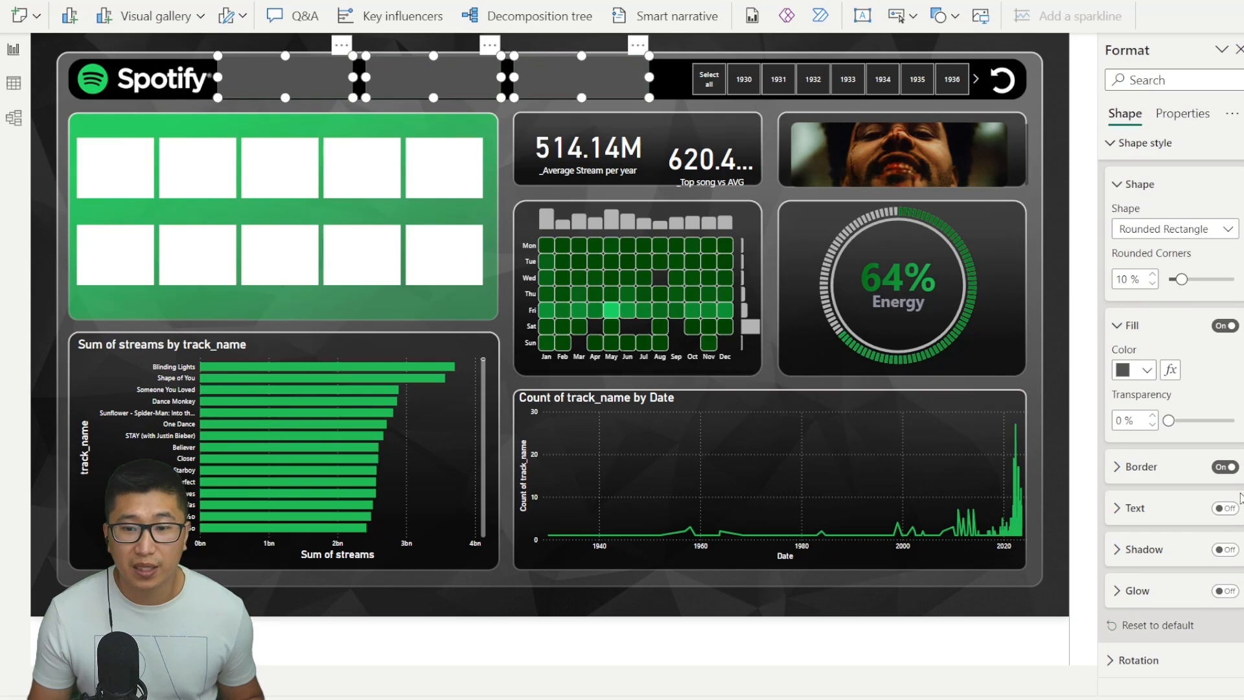
{"action": "left_click", "coordinate": [1224, 466]}
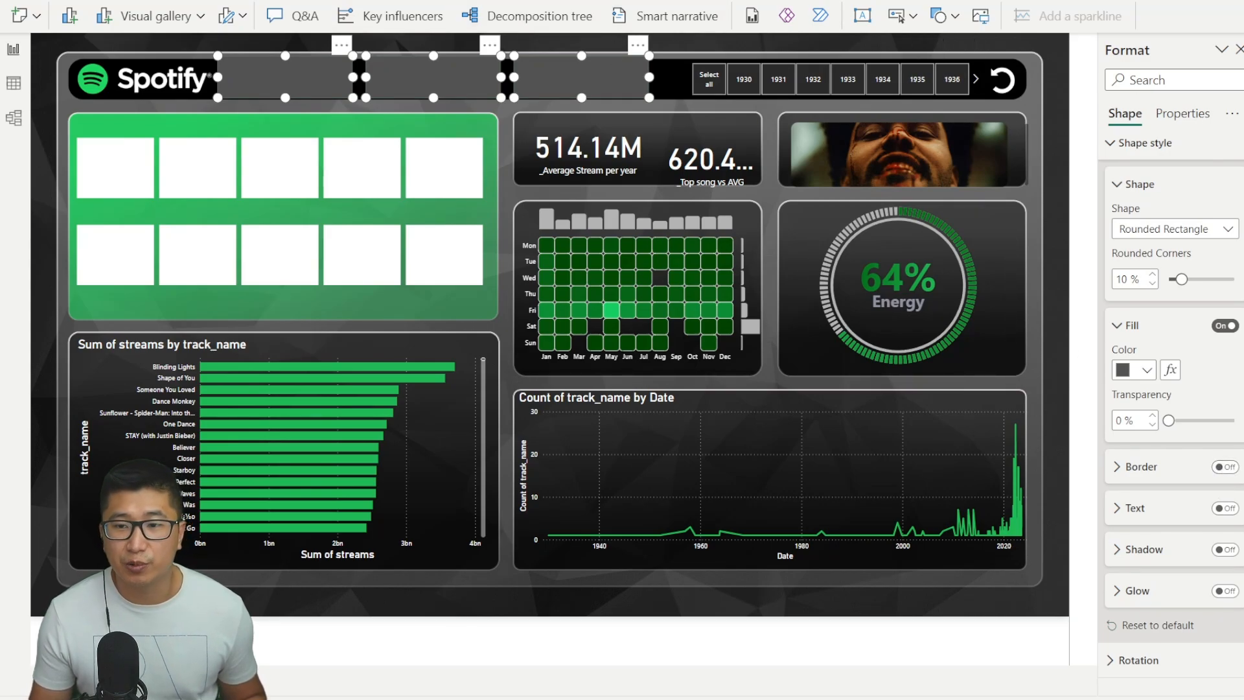
Step: Move the three rectangles to the bottom of the layer order, behind the Date, Track and Artist slicers
{"action": "left_click", "coordinate": [1243, 90]}
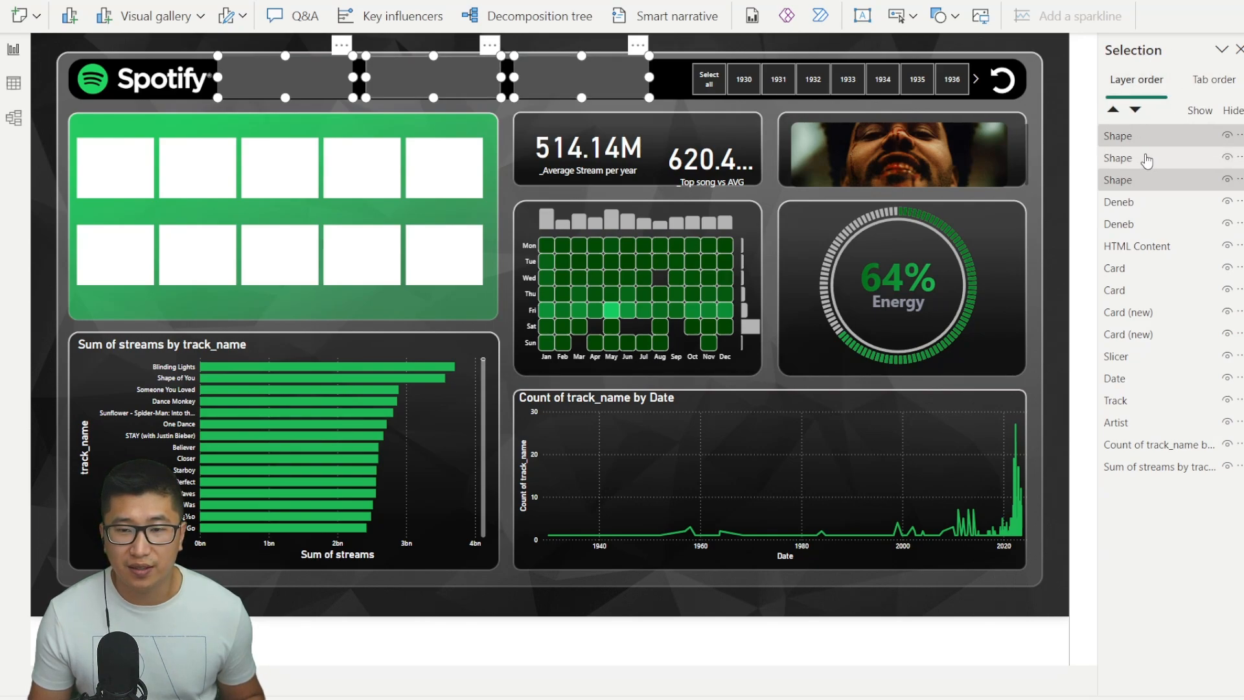
{"action": "left_click_drag", "start_coordinate": [1144, 161], "coordinate": [1140, 466]}
{"action": "left_click_drag", "start_coordinate": [1118, 130], "coordinate": [1152, 456]}
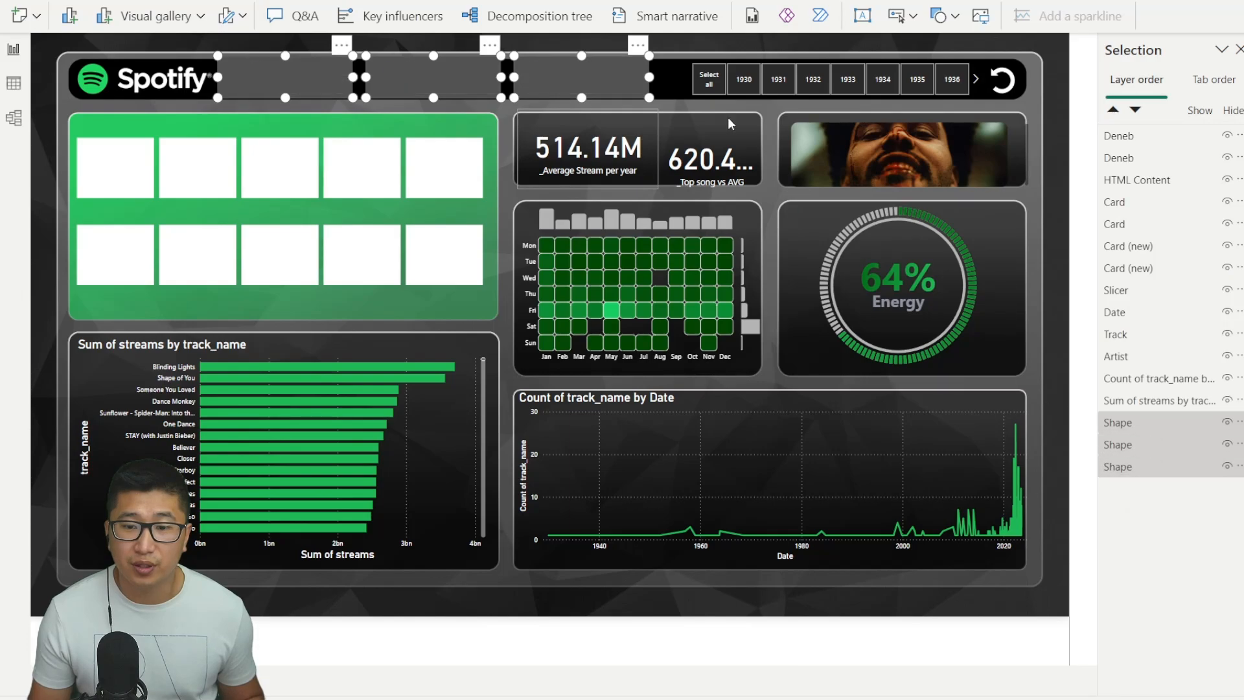
{"action": "left_click", "coordinate": [678, 56]}
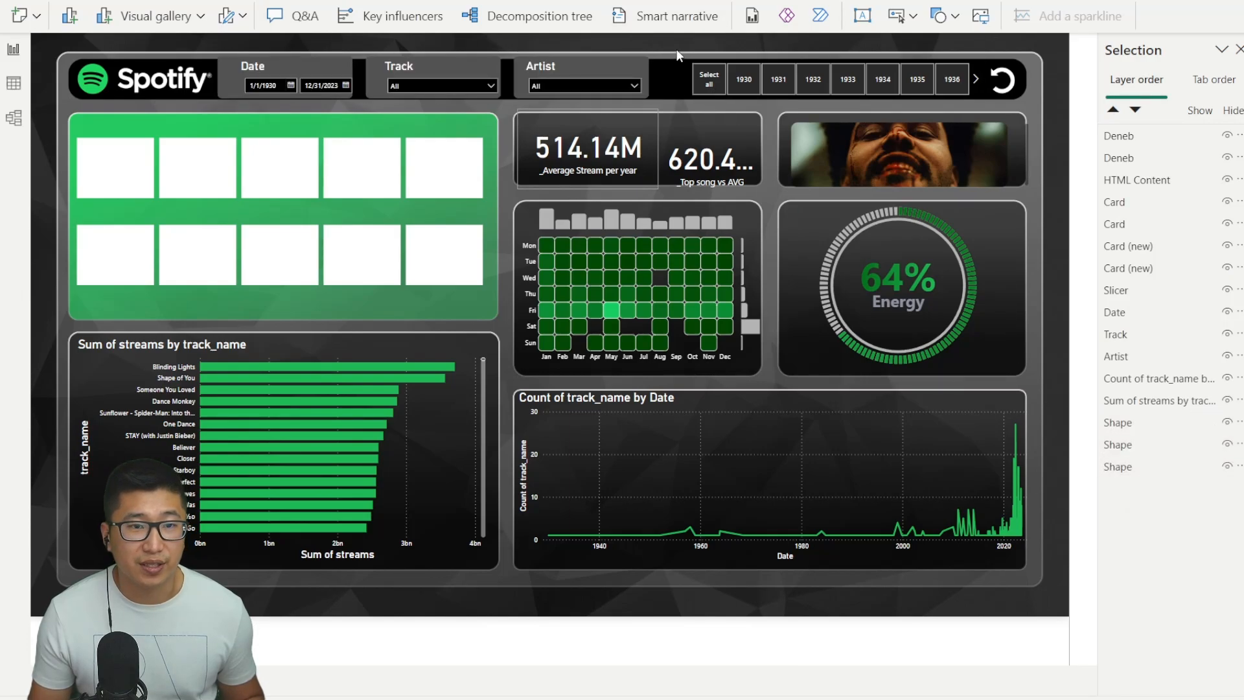
Step: Nudge the three gray rectangles together slightly to the right, away from the Spotify logo
{"action": "left_click", "coordinate": [228, 62]}
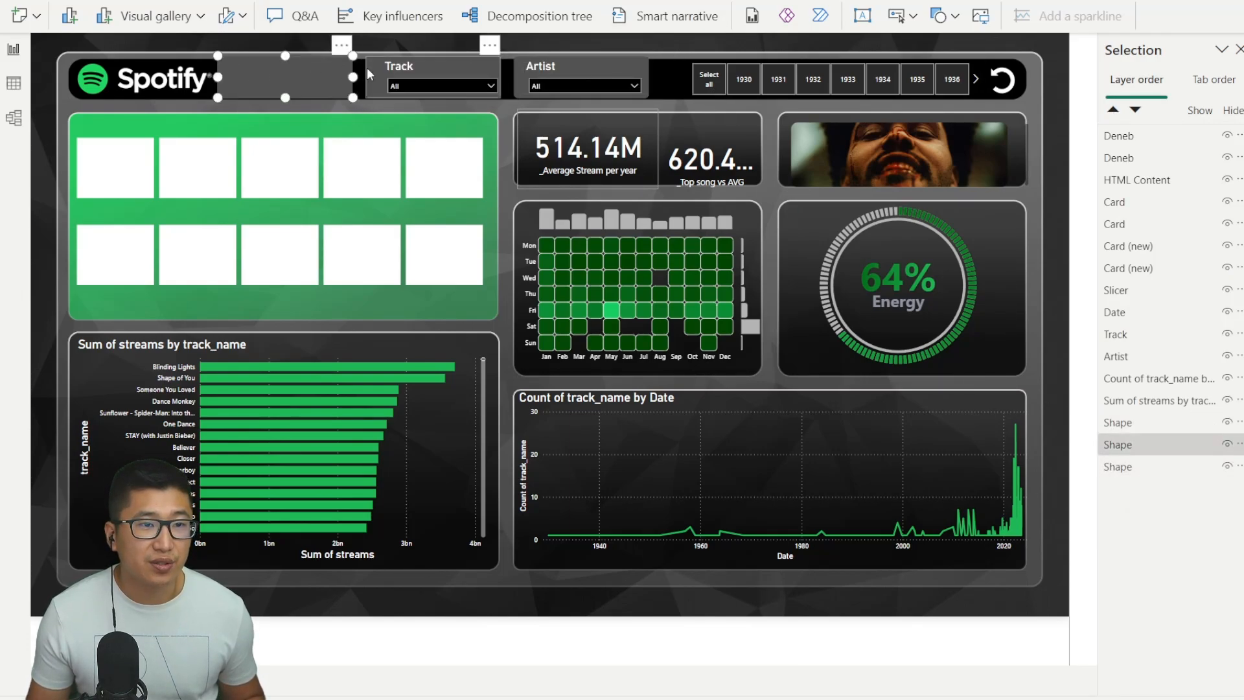
{"action": "left_click", "coordinate": [431, 74], "text": "ctrl"}
{"action": "left_click", "coordinate": [515, 68], "text": "ctrl"}
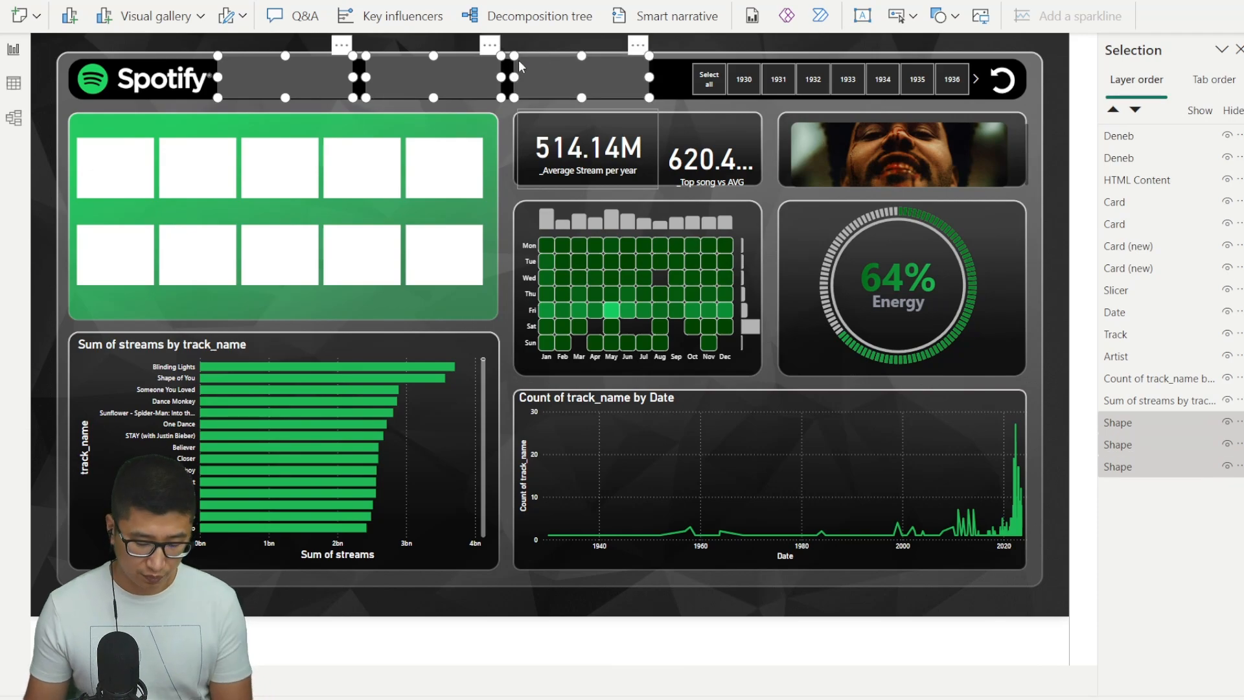
{"action": "left_click", "coordinate": [508, 107]}
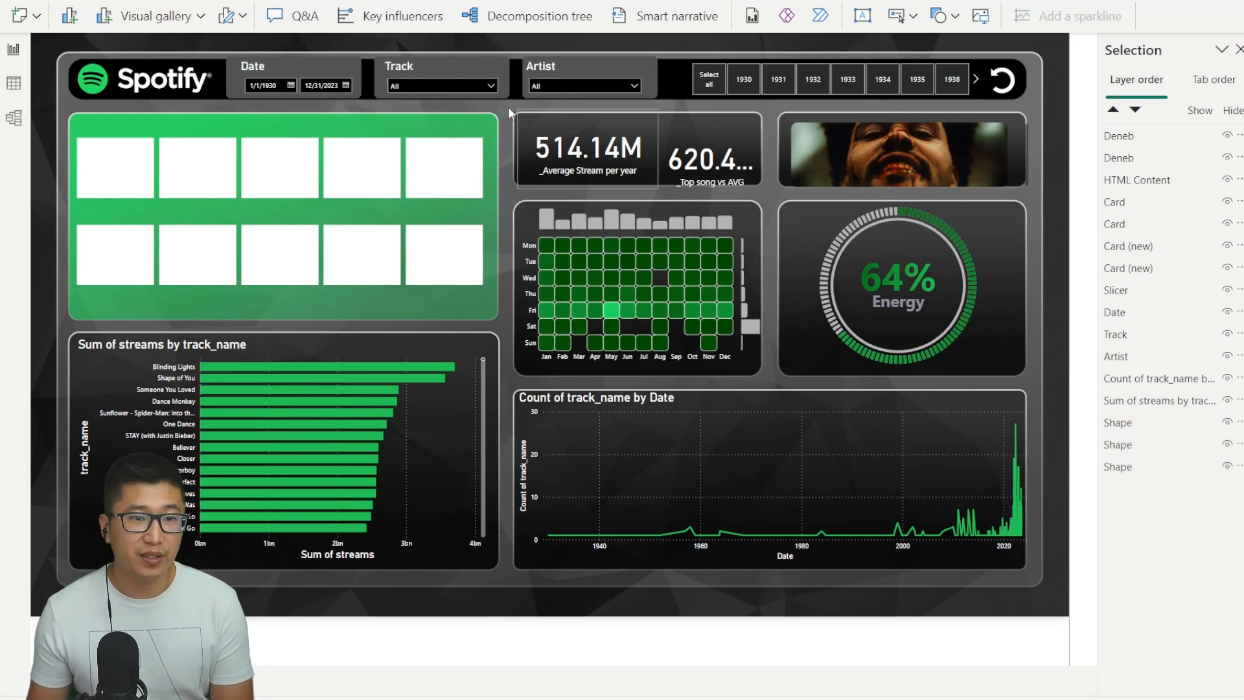
Step: Adjust the Date, Track and Artist slicers' horizontal positions so each sits neatly within its gray rectangle
{"action": "left_click", "coordinate": [309, 64]}
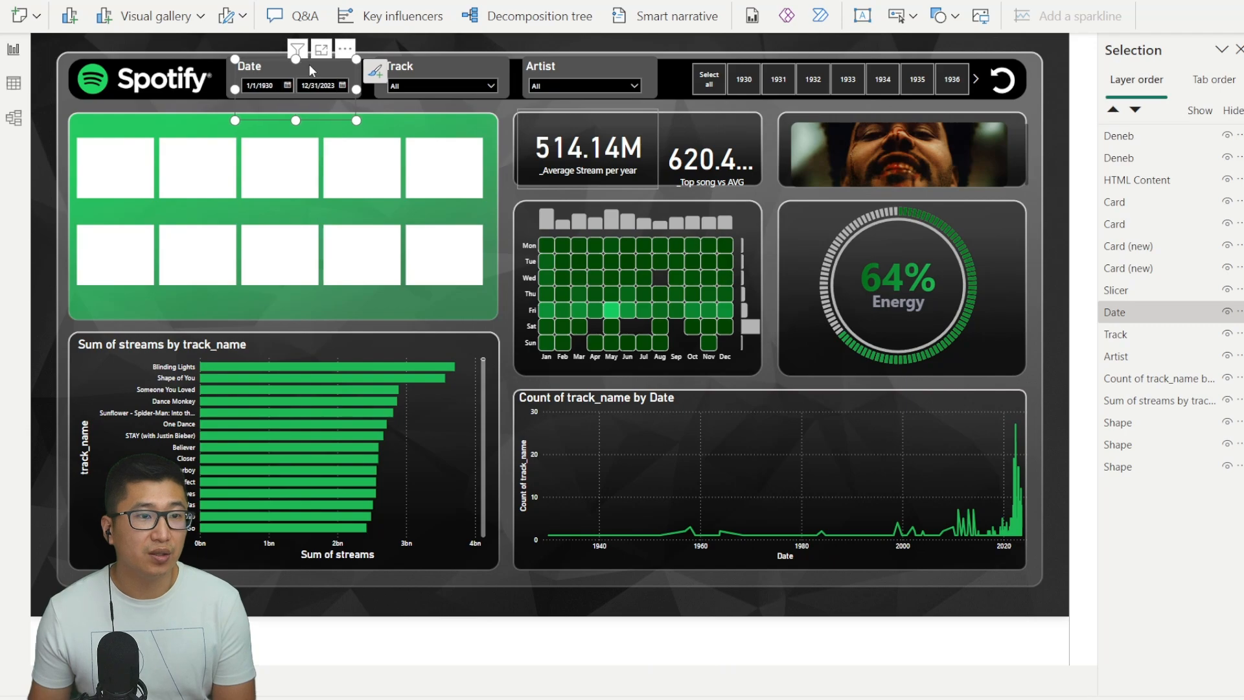
{"action": "left_click", "coordinate": [442, 66]}
{"action": "left_click", "coordinate": [577, 69]}
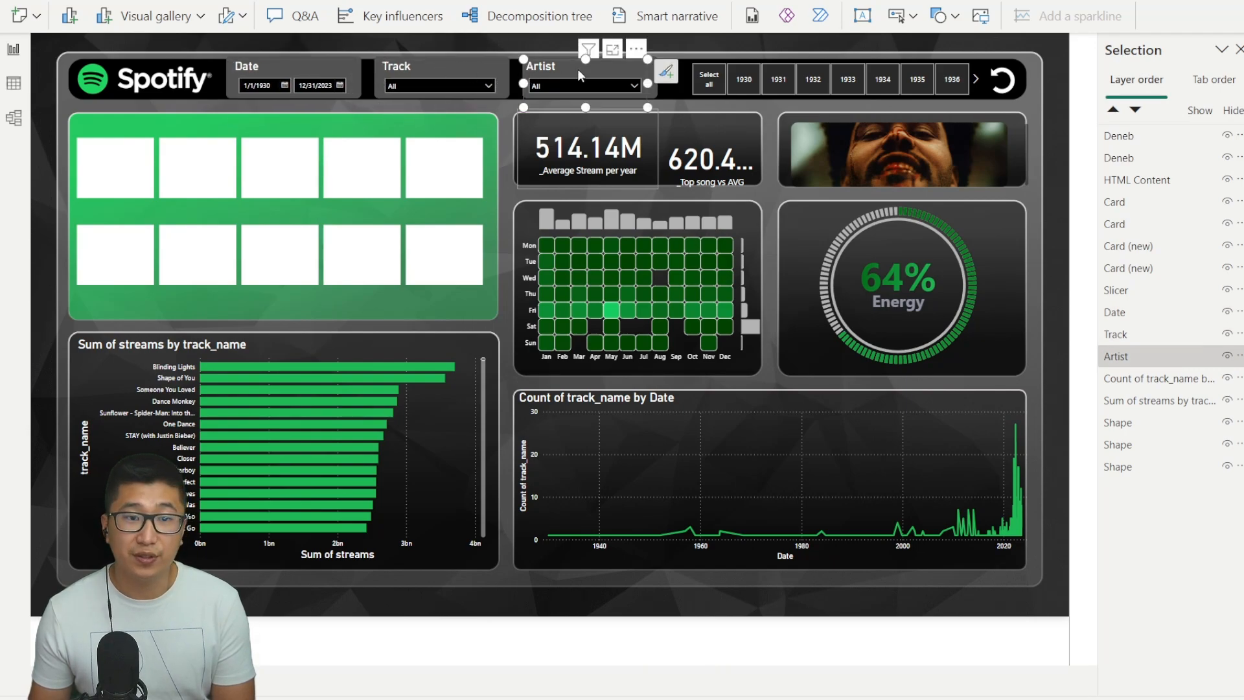
{"action": "left_click", "coordinate": [707, 108]}
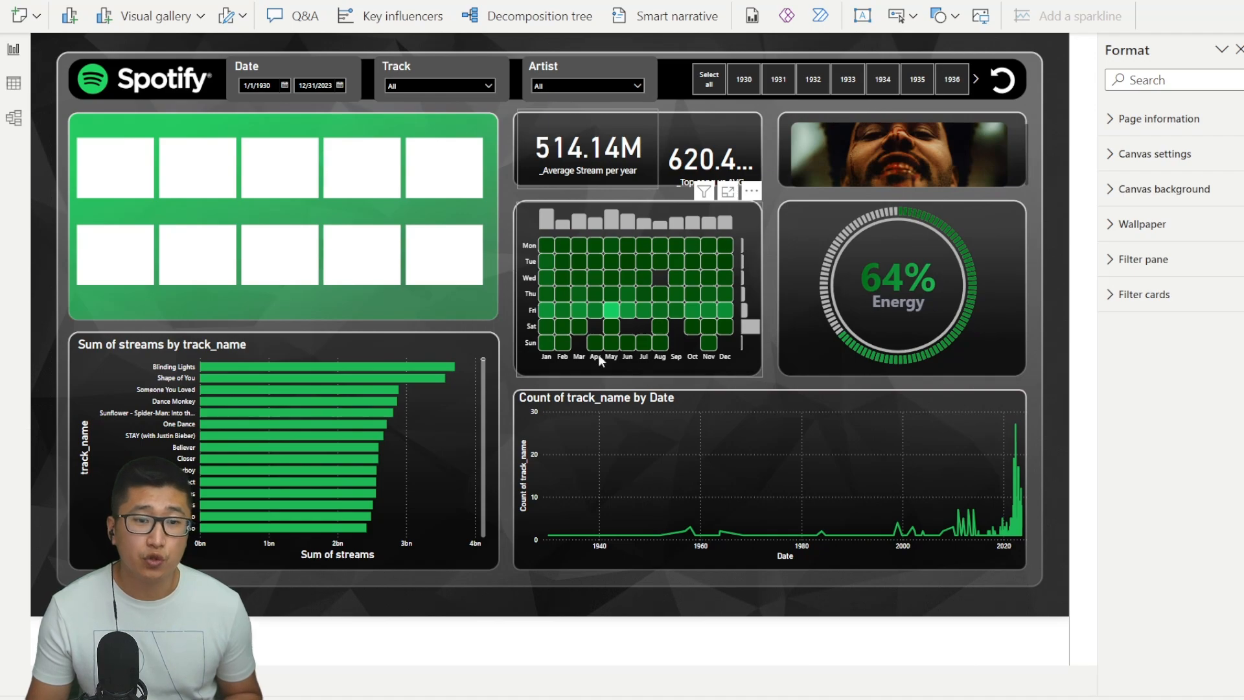
Step: Open the heatmap visual's specification for editing and select the color expression pbiColor(4) of the top bar mark
{"action": "left_click", "coordinate": [751, 193]}
{"action": "left_click", "coordinate": [776, 214]}
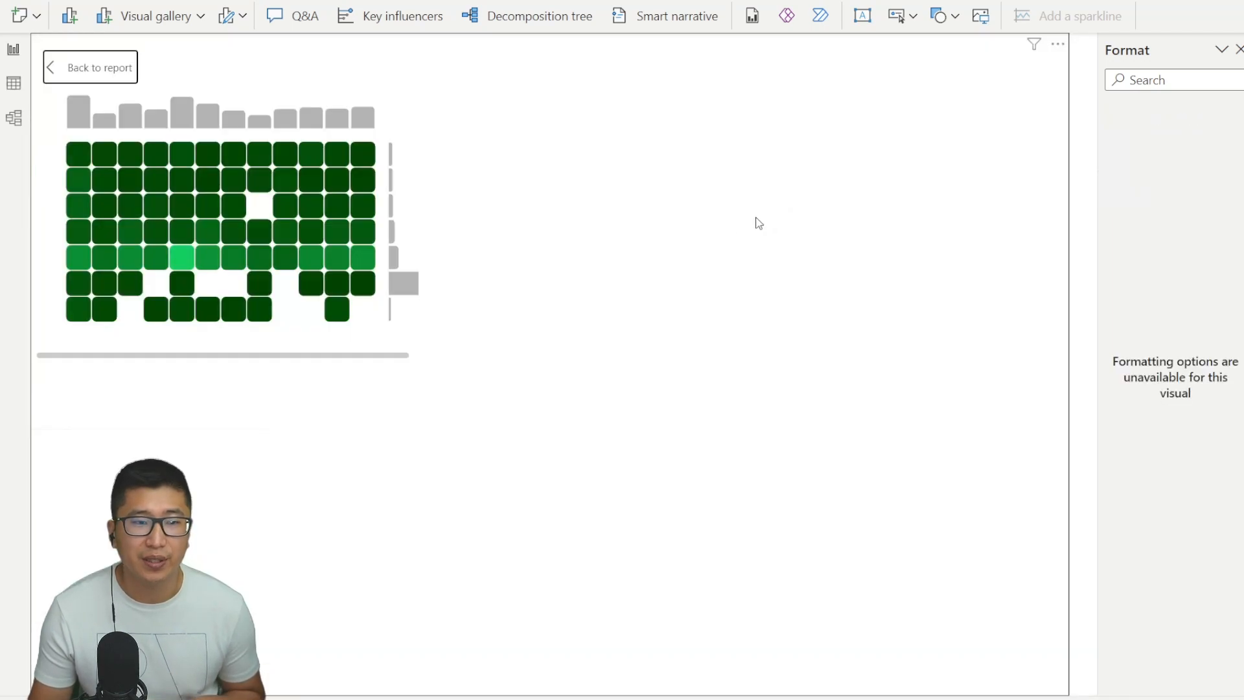
{"action": "scroll", "coordinate": [309, 299], "scroll_direction": "down", "scroll_amount": 9}
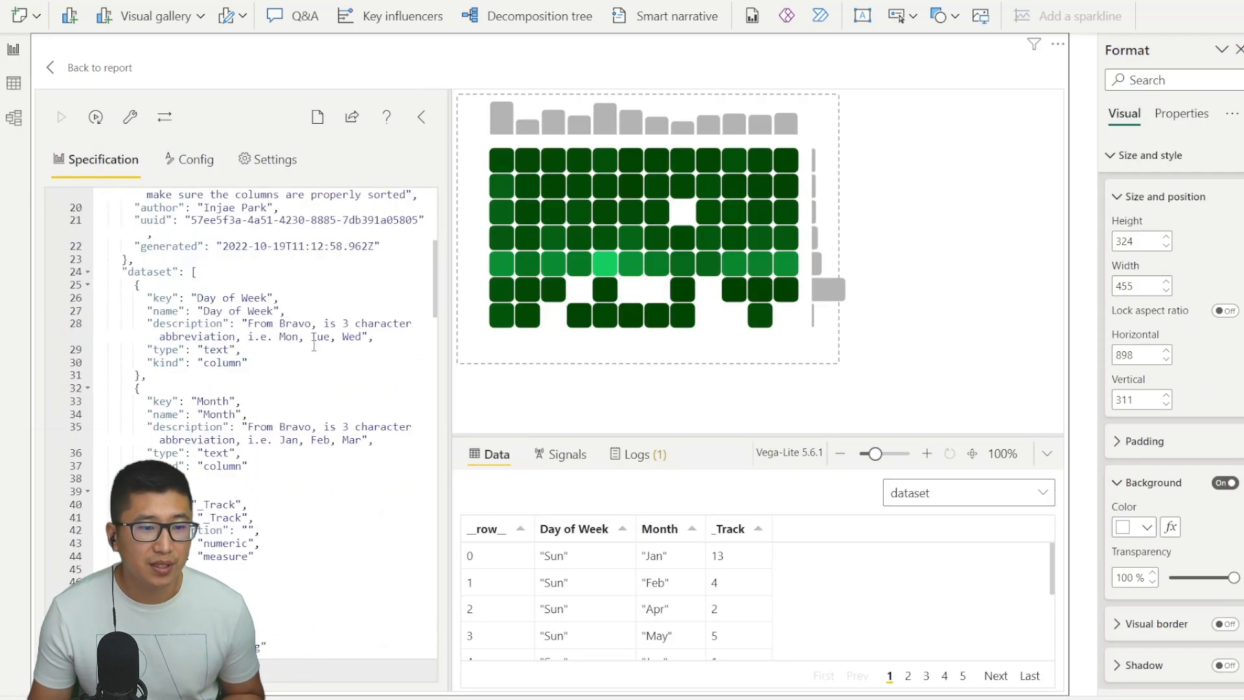
{"action": "scroll", "coordinate": [342, 398], "scroll_direction": "down", "scroll_amount": 3}
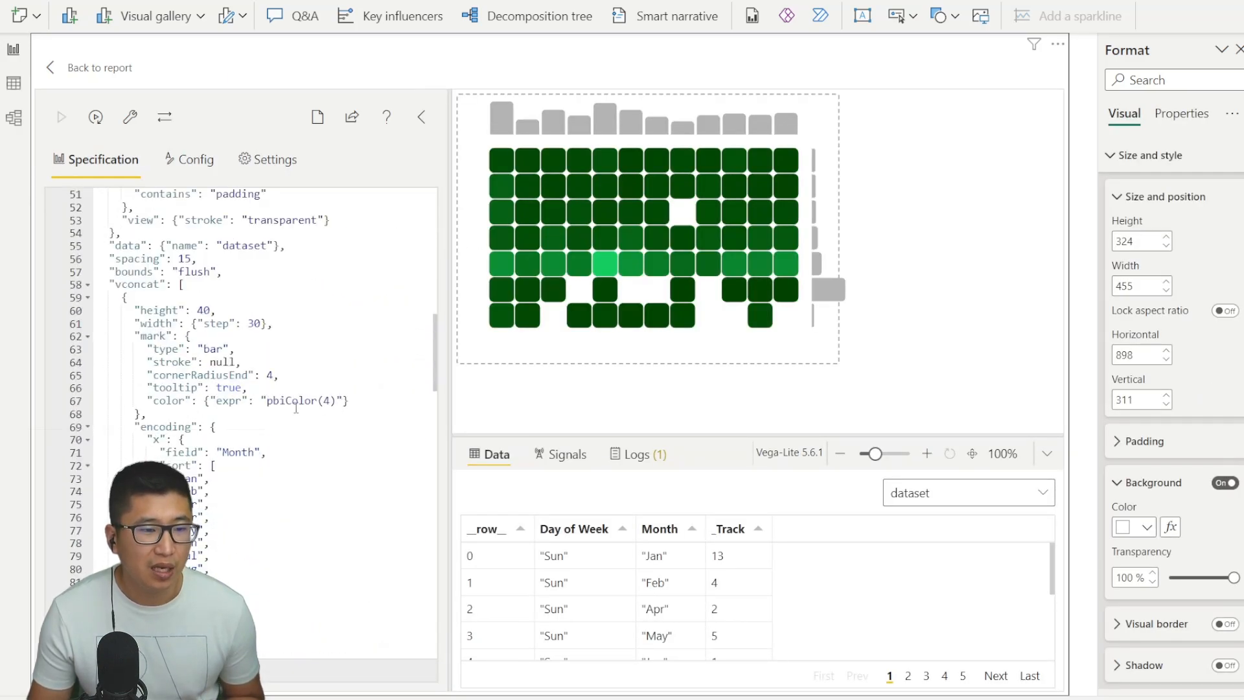
{"action": "mouse_move", "coordinate": [205, 401]}
{"action": "left_mouse_down"}
{"action": "mouse_move", "coordinate": [340, 401]}
{"action": "mouse_move", "coordinate": [205, 401]}
{"action": "left_mouse_up"}
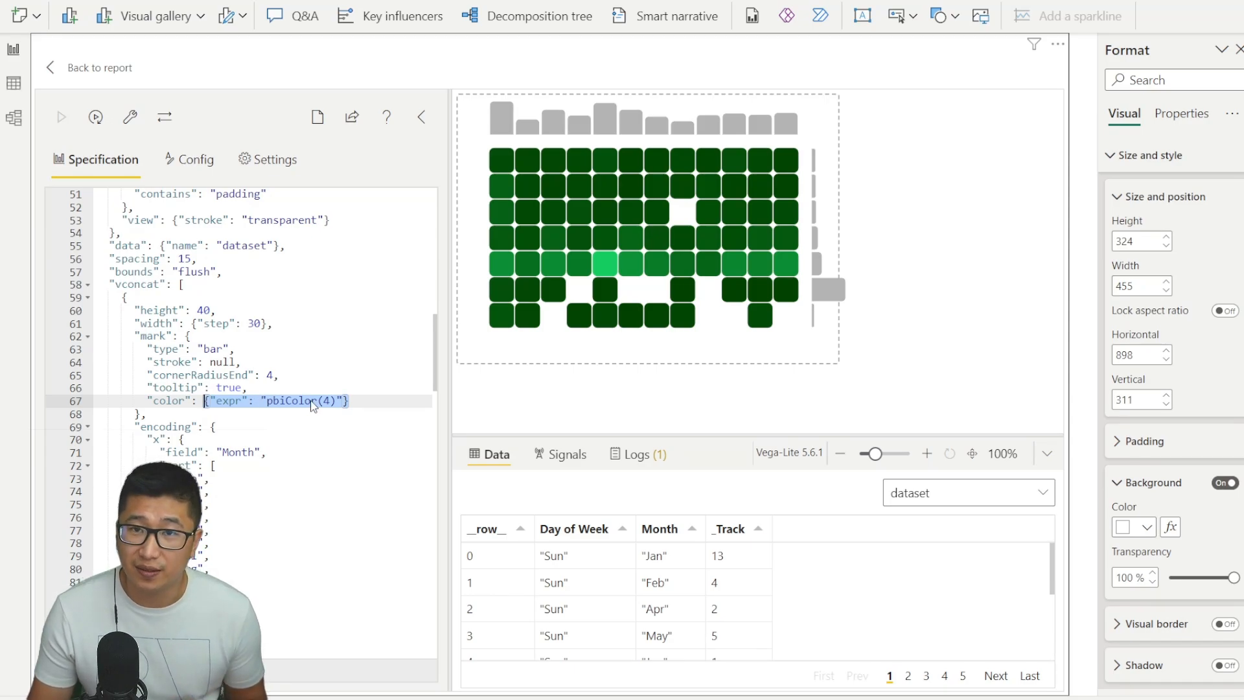
Step: Return to the report and convert the _Top song vs AVG and _Average Stream per year cards to the Card (new) visual
{"action": "scroll", "coordinate": [311, 405], "scroll_direction": "down", "scroll_amount": 5}
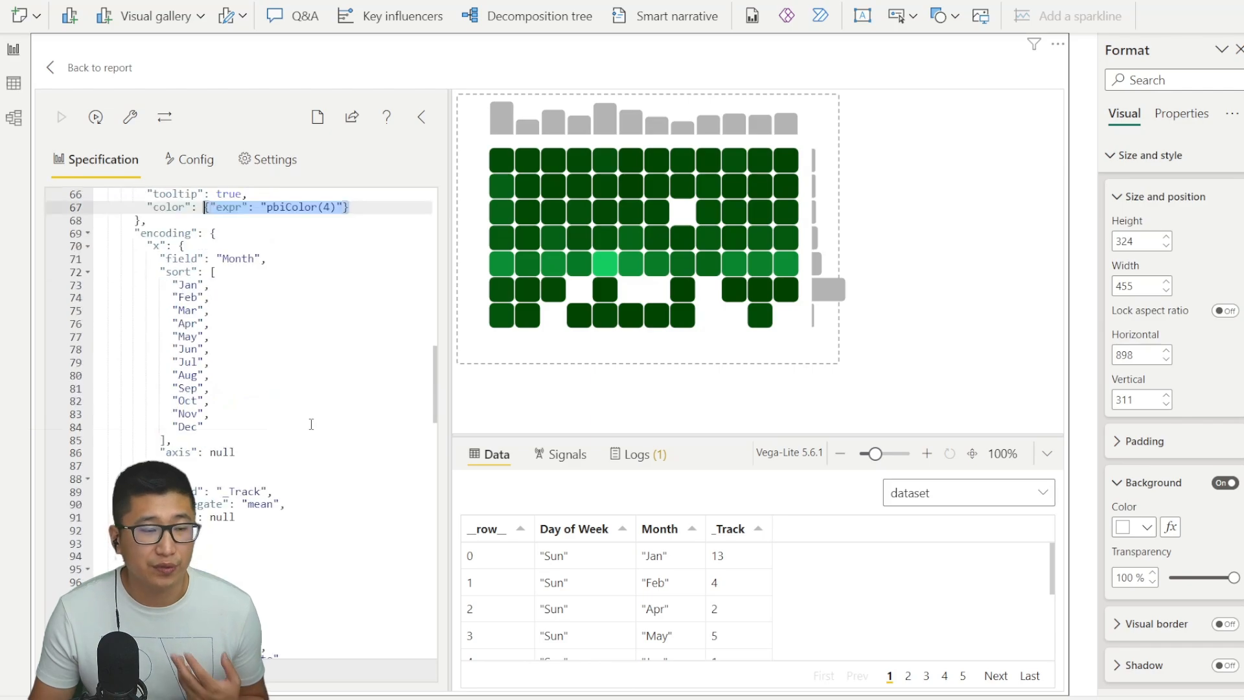
{"action": "left_click", "coordinate": [77, 71]}
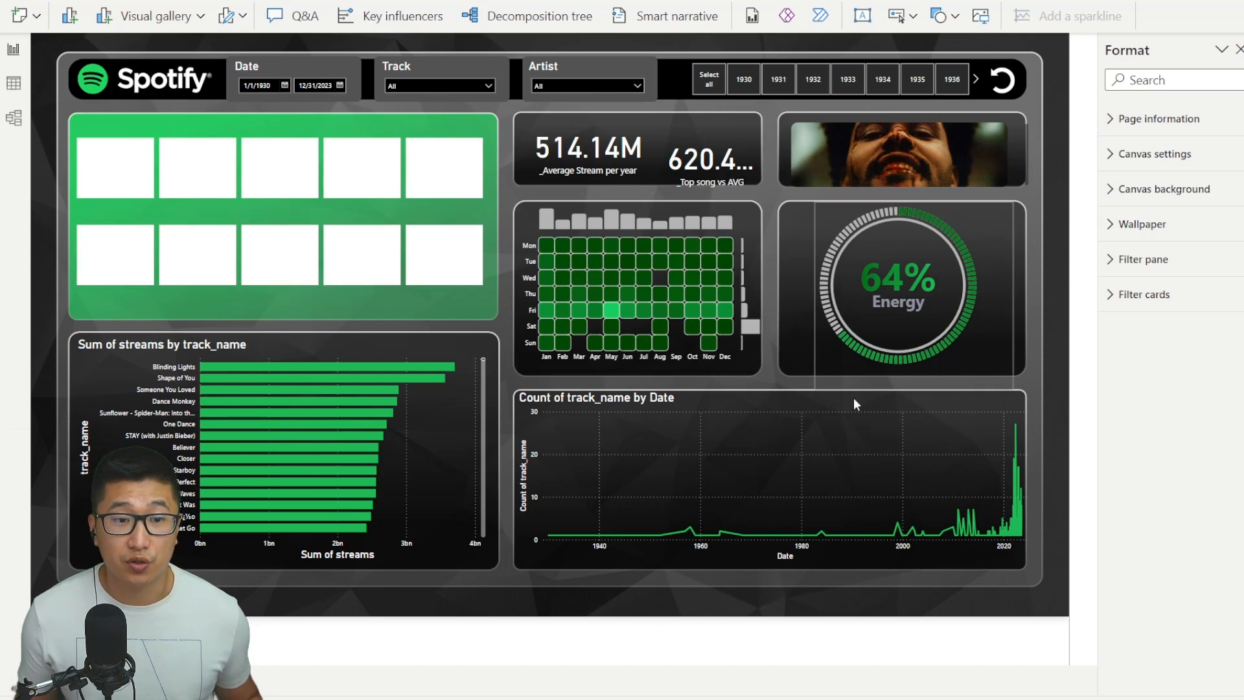
{"action": "left_click", "coordinate": [688, 184]}
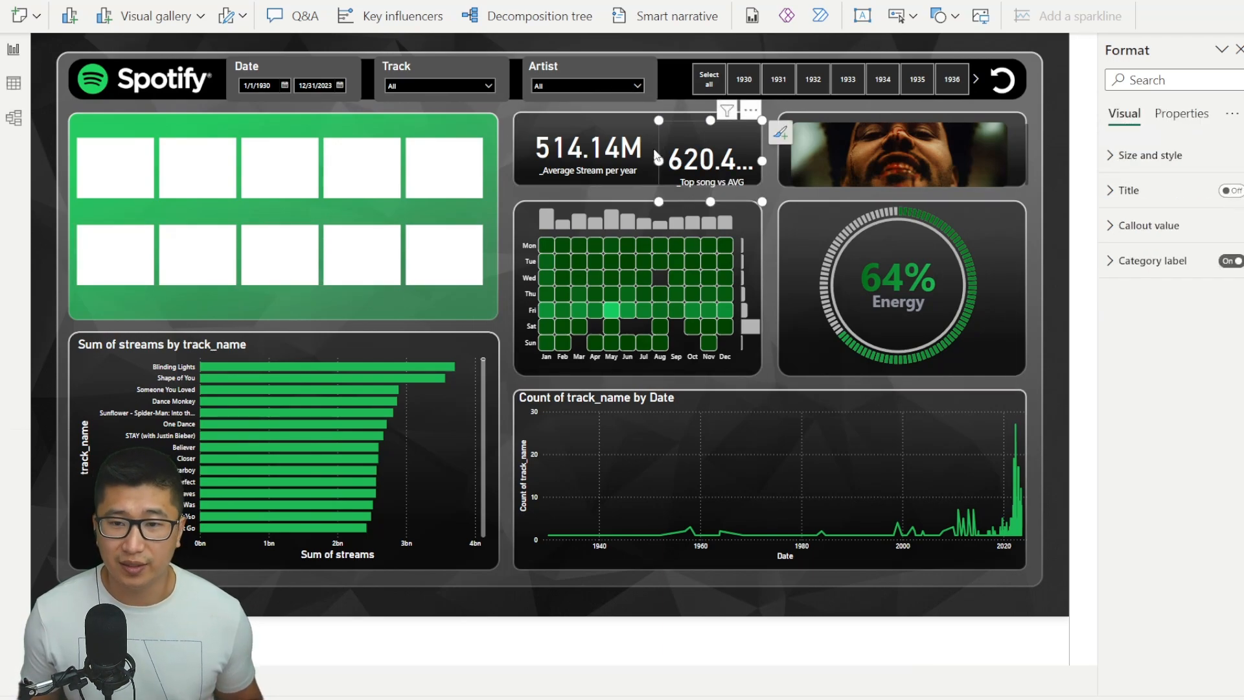
{"action": "left_click", "coordinate": [1243, 84]}
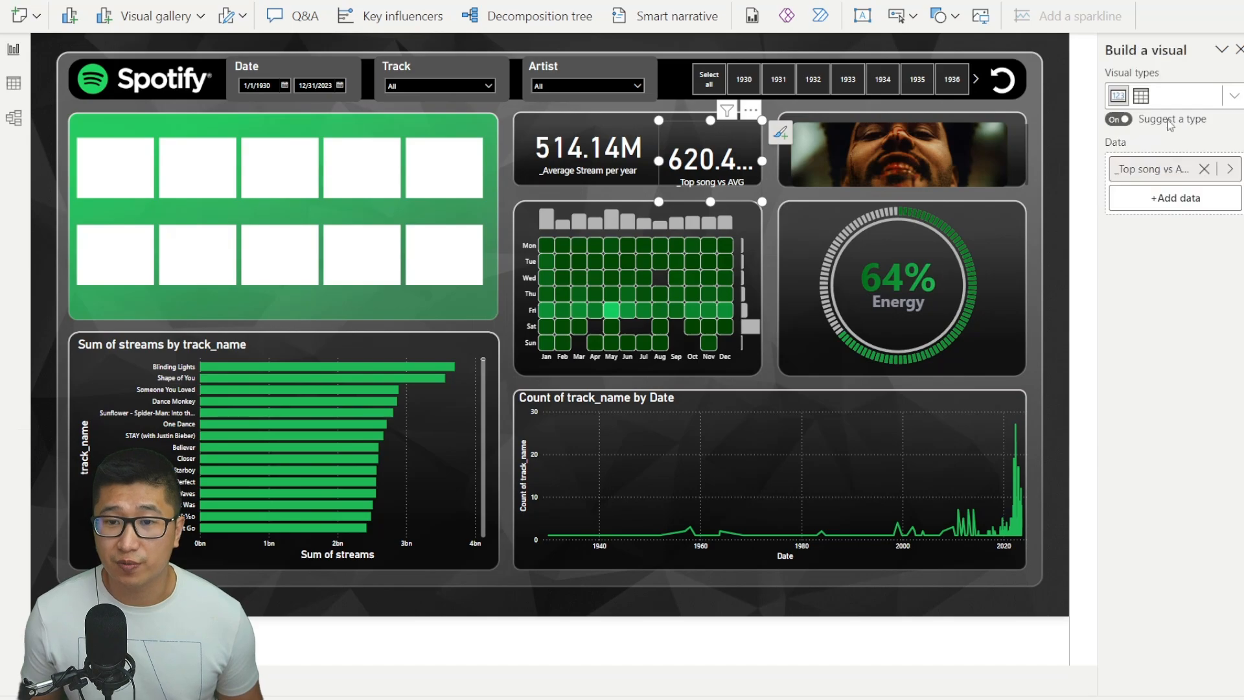
{"action": "left_click", "coordinate": [1234, 96]}
{"action": "left_click", "coordinate": [1141, 255]}
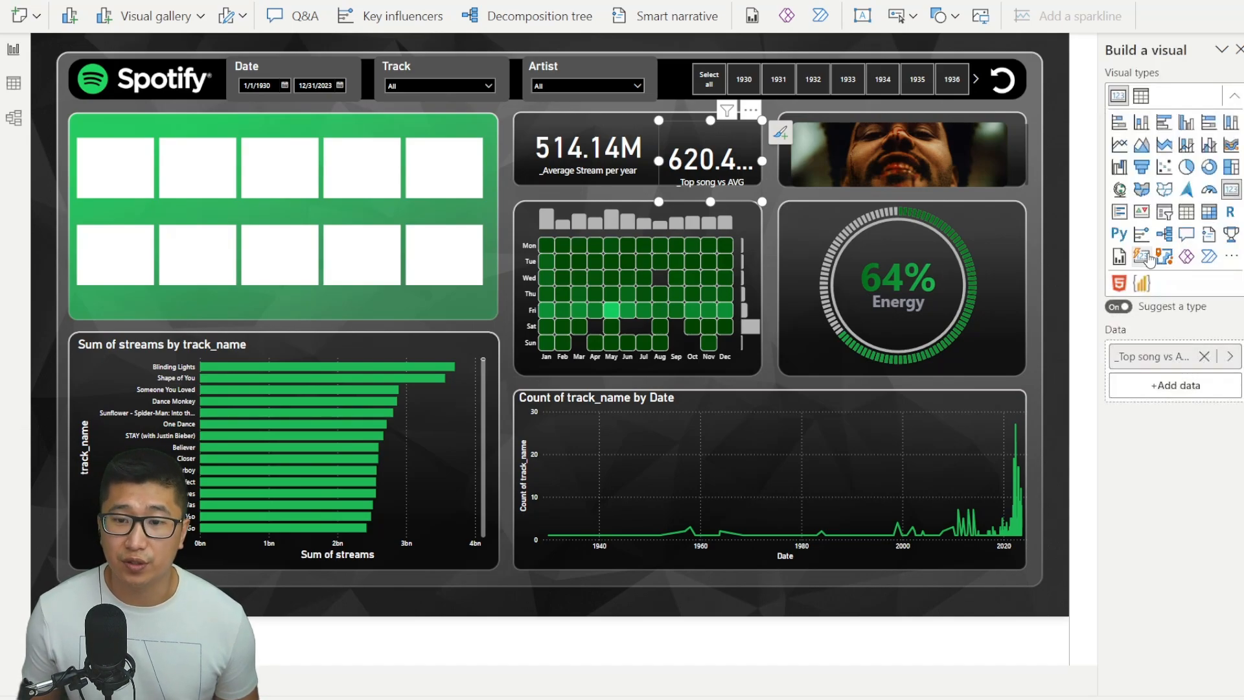
{"action": "left_click", "coordinate": [642, 138]}
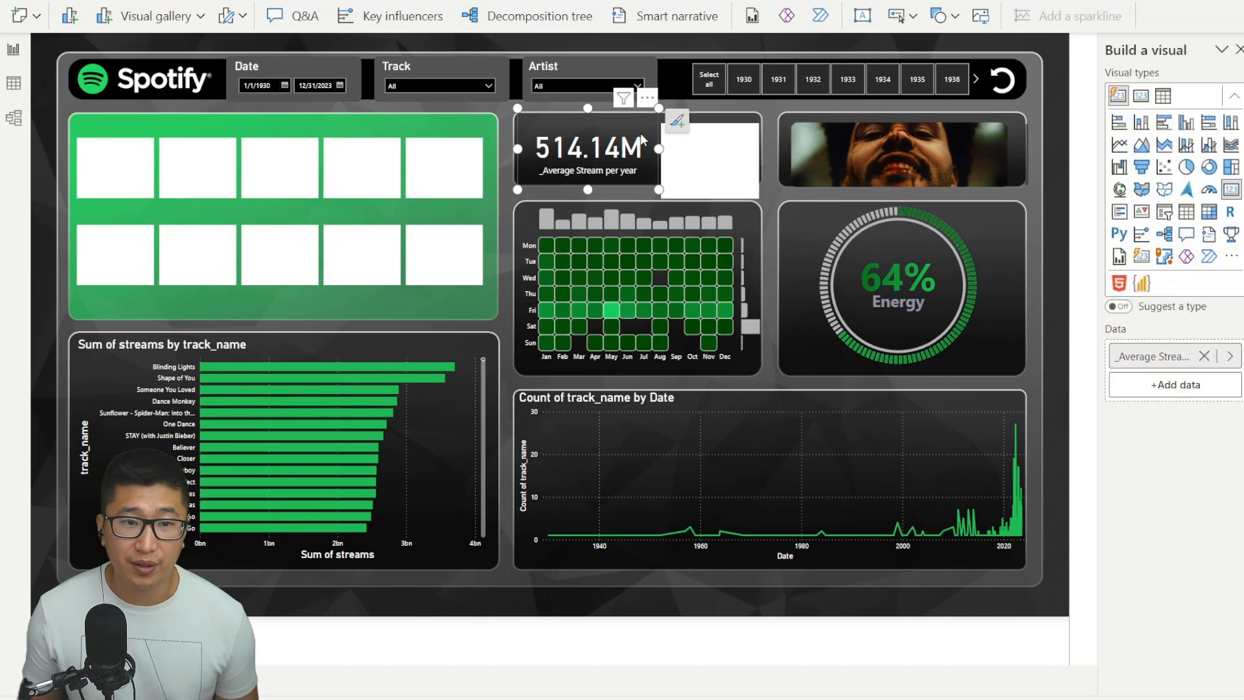
{"action": "left_click", "coordinate": [1141, 283]}
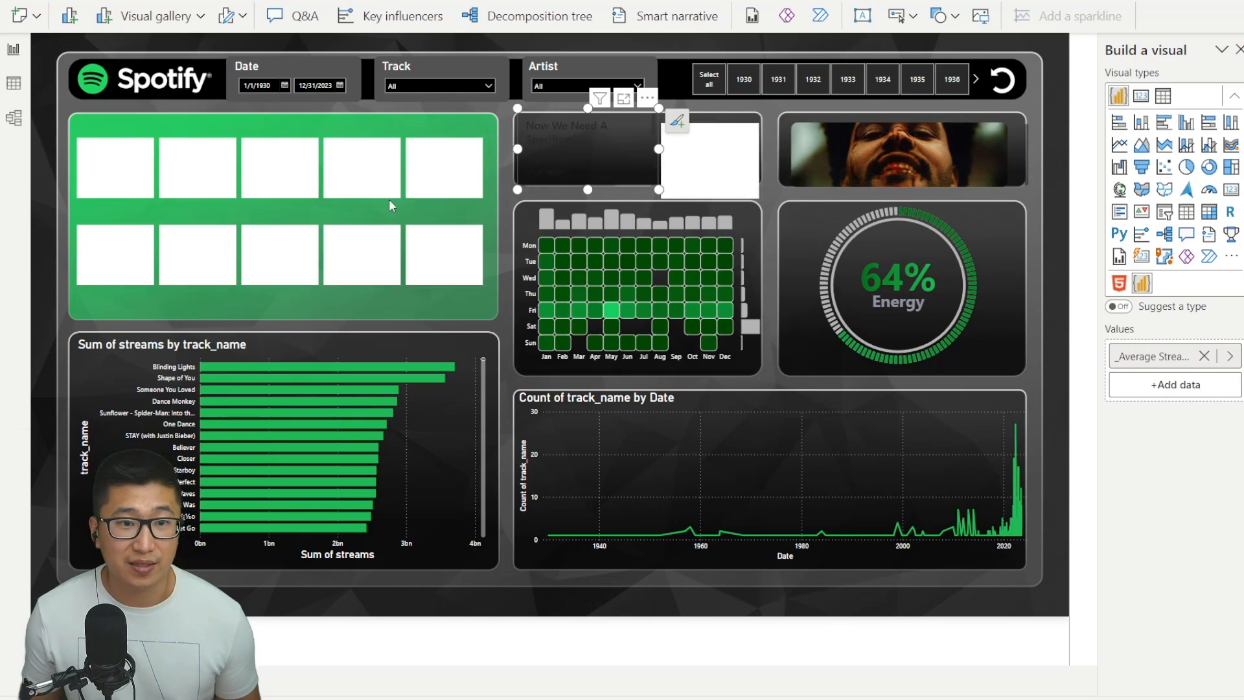
{"action": "left_click", "coordinate": [1143, 258]}
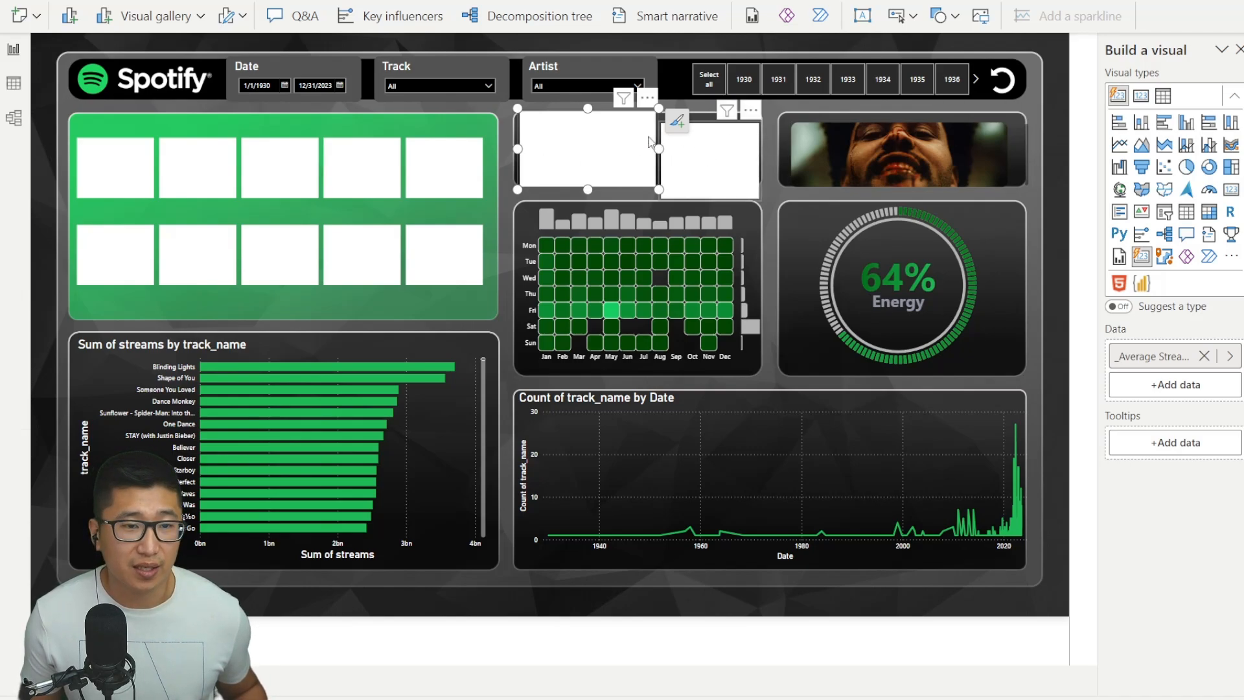
Step: Turn off the card fill and border for both KPI cards and the two multi-card rows in the green panel together
{"action": "left_click", "coordinate": [671, 147], "text": "ctrl"}
{"action": "left_click", "coordinate": [411, 173], "text": "ctrl"}
{"action": "left_click", "coordinate": [424, 262], "text": "ctrl"}
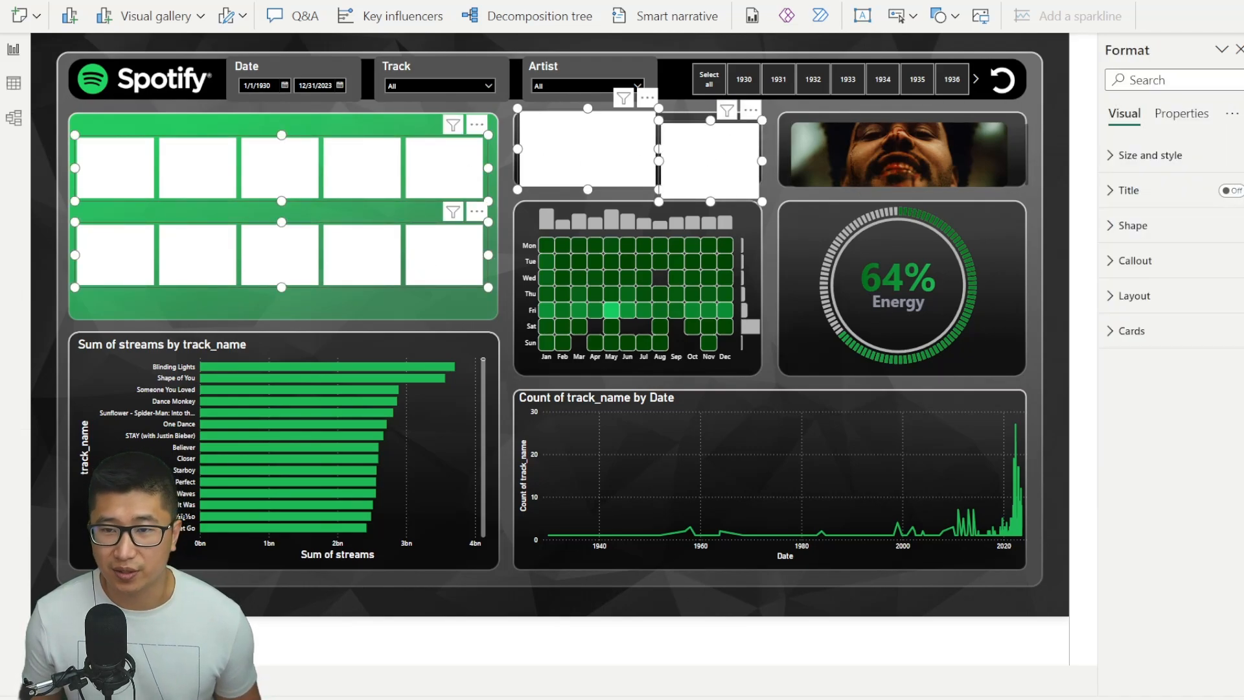
{"action": "left_click", "coordinate": [1131, 330]}
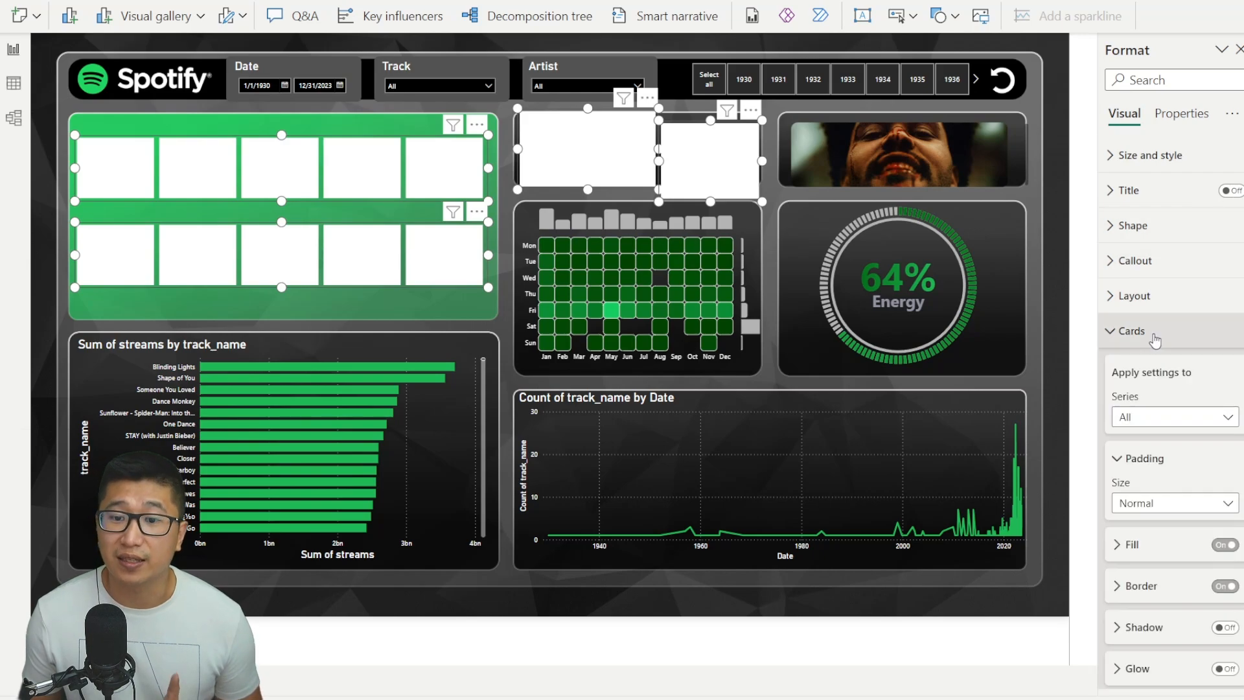
{"action": "scroll", "coordinate": [1143, 350], "scroll_direction": "down", "scroll_amount": 3}
{"action": "left_click", "coordinate": [1222, 472]}
{"action": "left_click", "coordinate": [1228, 431]}
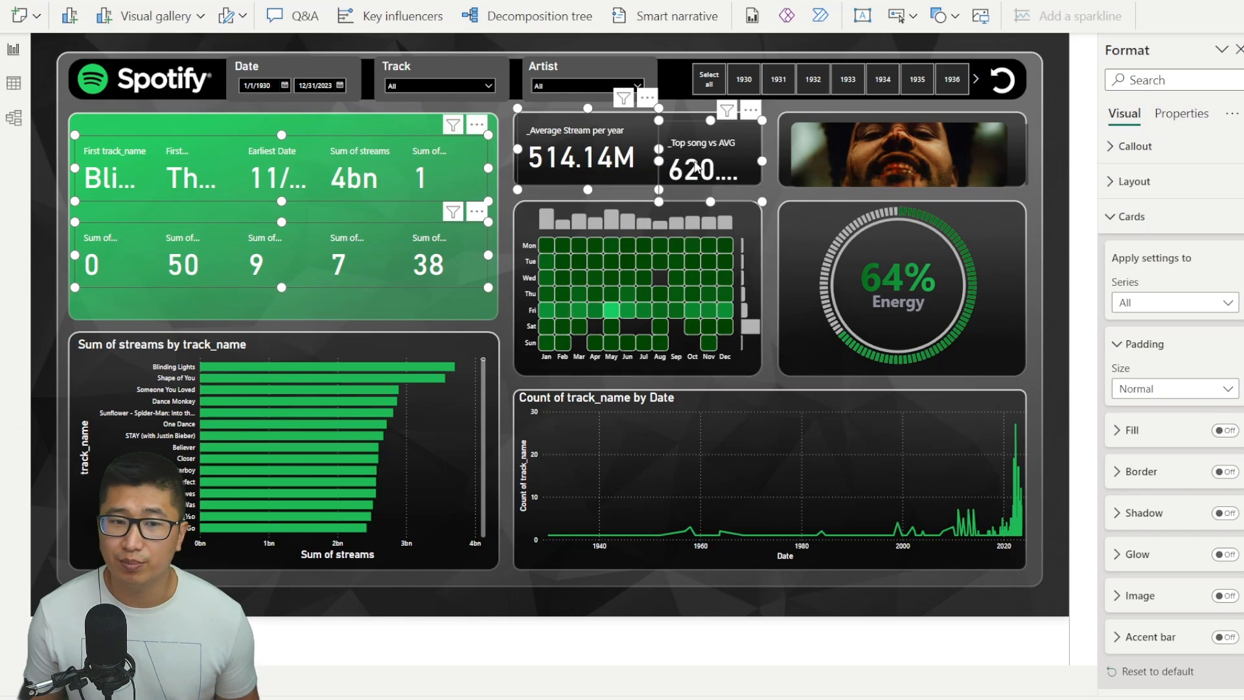
Step: Examine the callout value and label formatting options of the _Average Stream per year card
{"action": "left_click", "coordinate": [609, 126]}
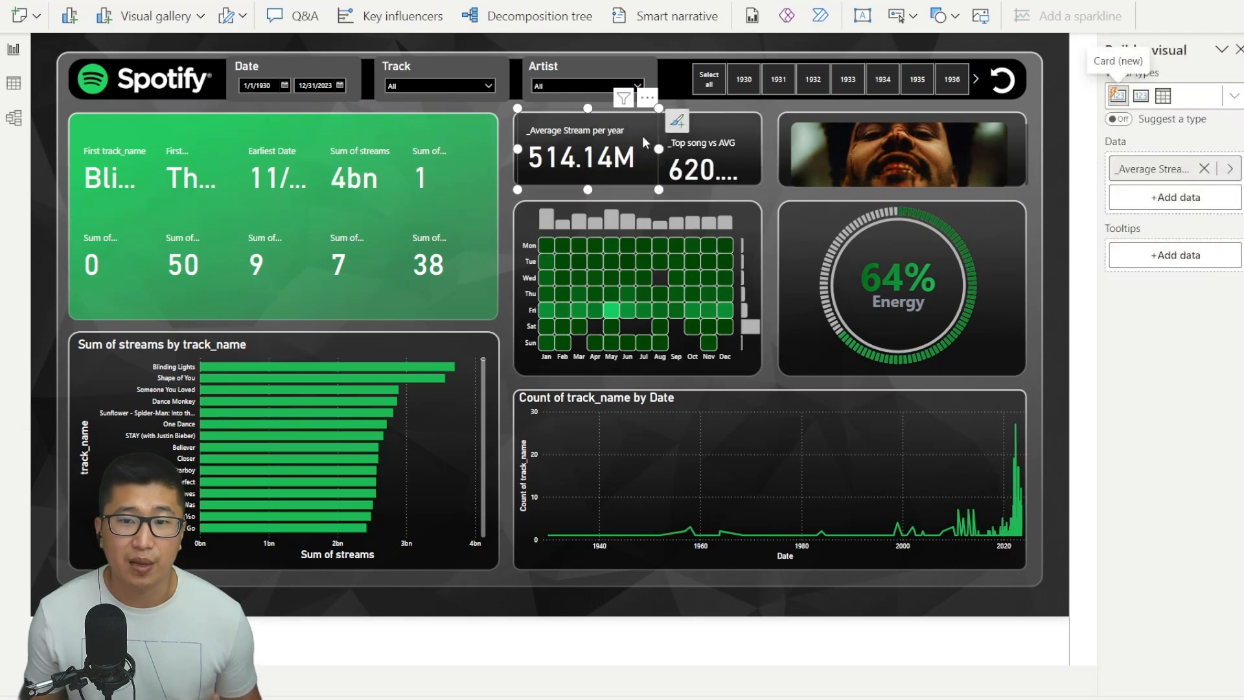
{"action": "left_click", "coordinate": [1242, 110]}
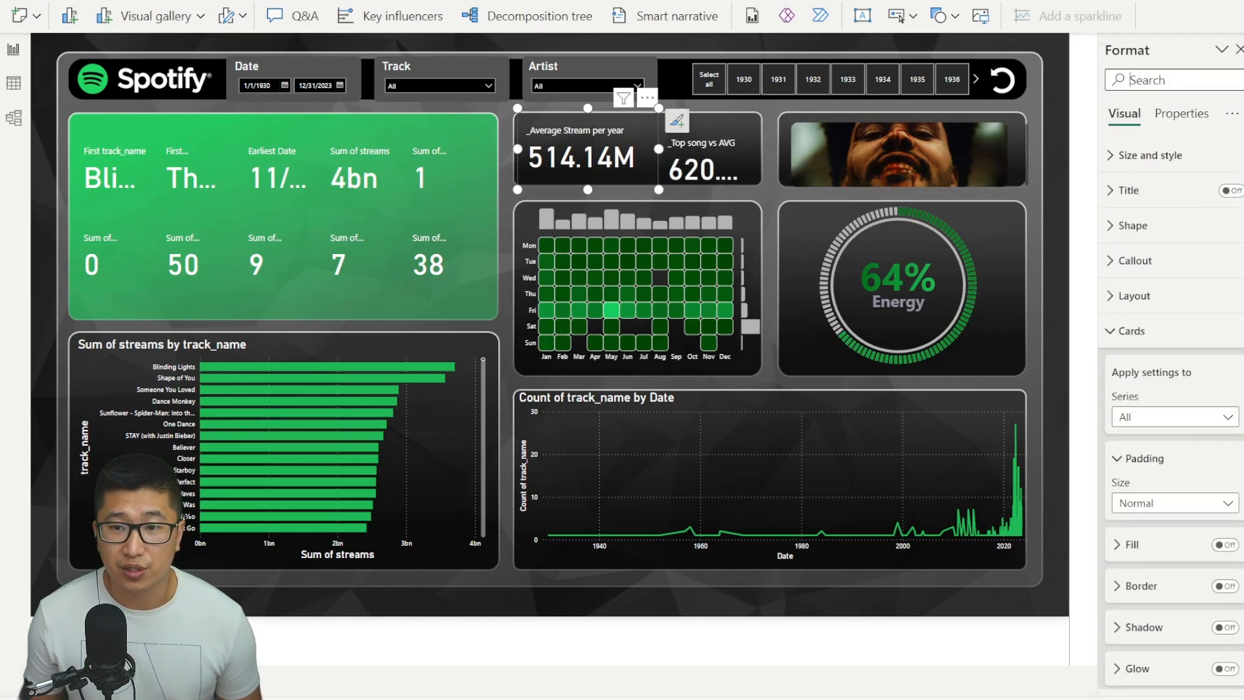
{"action": "scroll", "coordinate": [1150, 360], "scroll_direction": "down", "scroll_amount": 2}
{"action": "left_click", "coordinate": [1157, 228]}
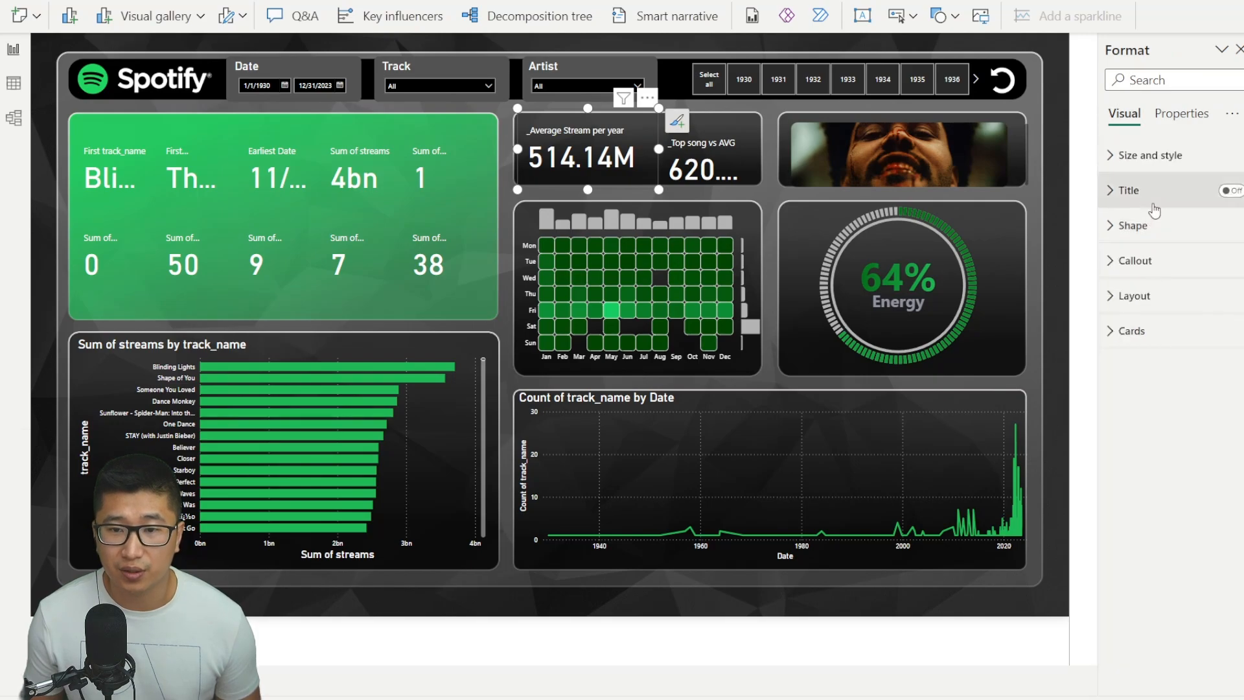
{"action": "left_click", "coordinate": [1121, 259]}
{"action": "scroll", "coordinate": [1168, 427], "scroll_direction": "down", "scroll_amount": 2}
{"action": "scroll", "coordinate": [1169, 426], "scroll_direction": "down", "scroll_amount": 3}
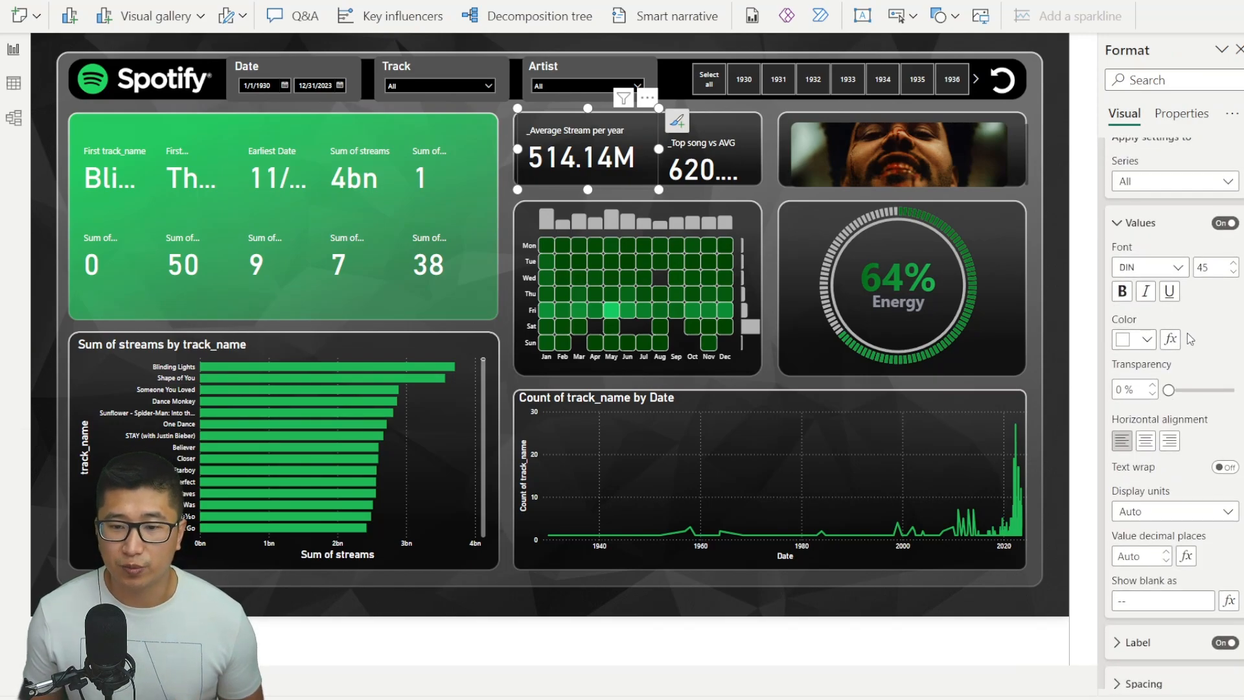
{"action": "scroll", "coordinate": [1148, 538], "scroll_direction": "down", "scroll_amount": 2}
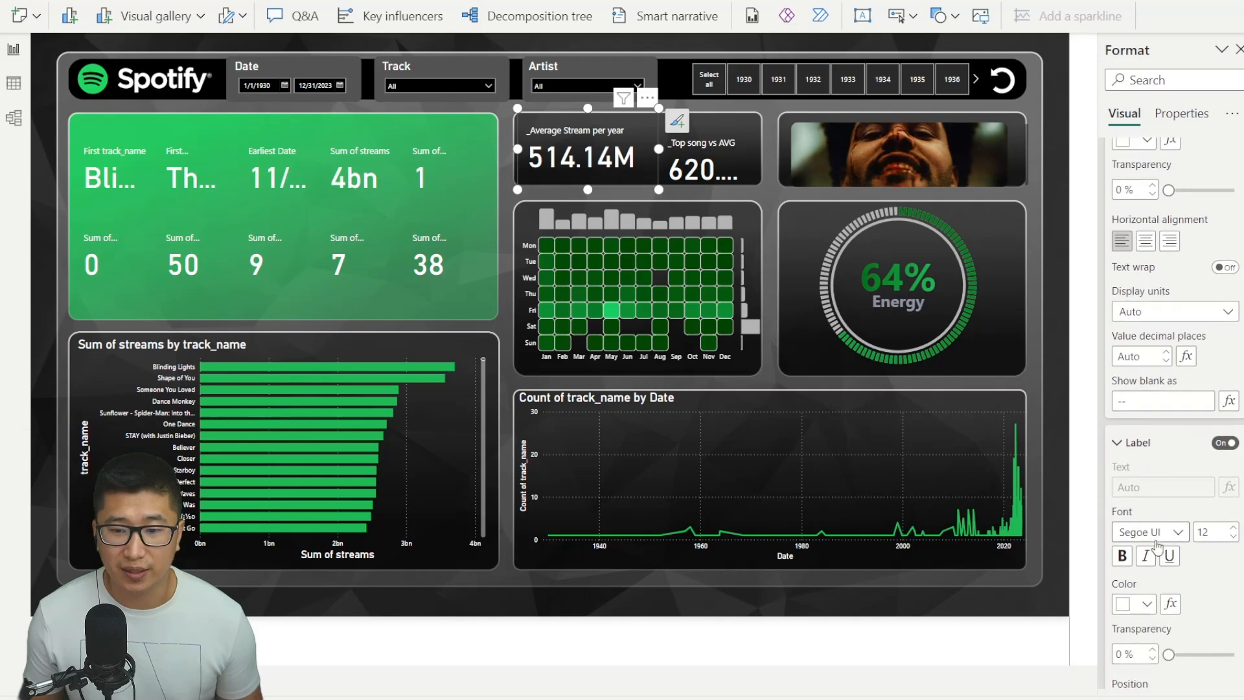
{"action": "scroll", "coordinate": [1169, 304], "scroll_direction": "up", "scroll_amount": 4}
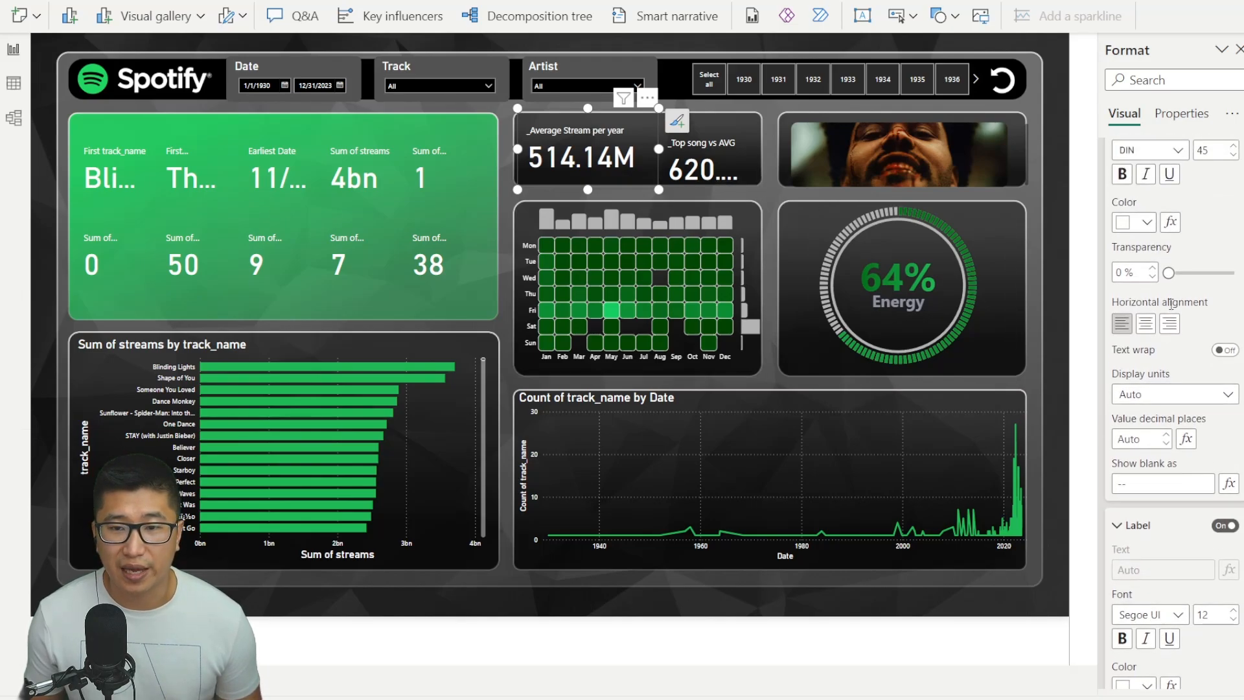
{"action": "scroll", "coordinate": [1178, 502], "scroll_direction": "up", "scroll_amount": 2}
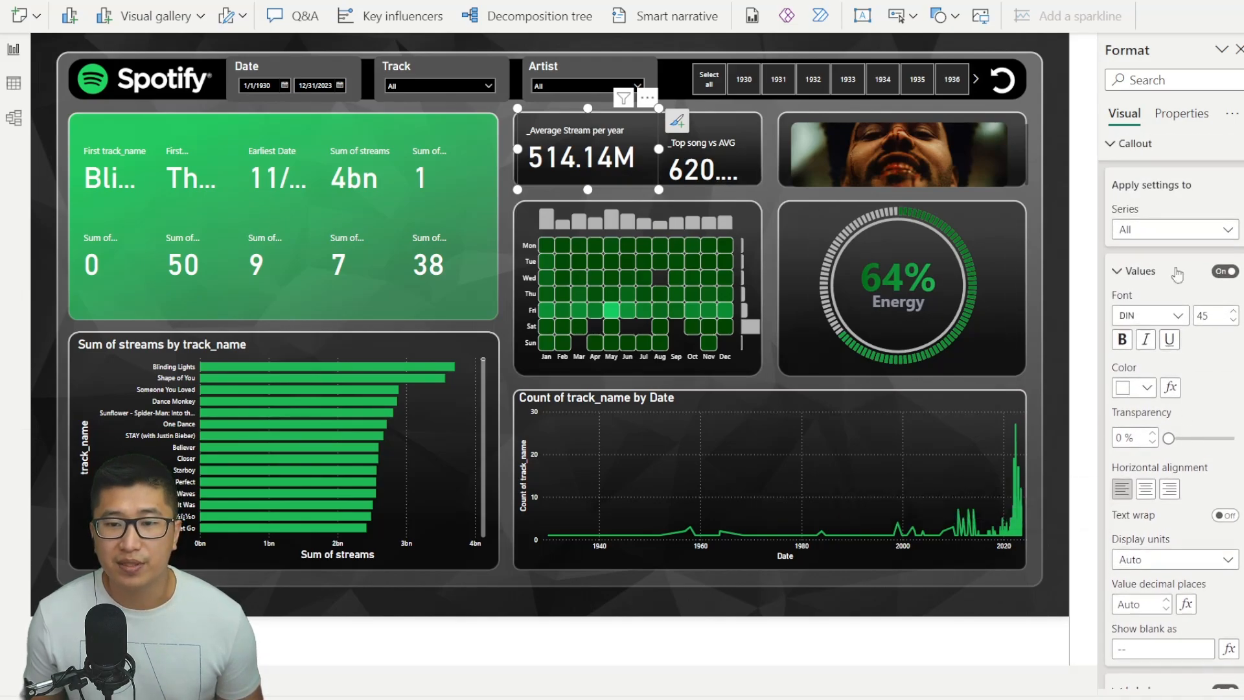
{"action": "scroll", "coordinate": [1164, 209], "scroll_direction": "down", "scroll_amount": 3}
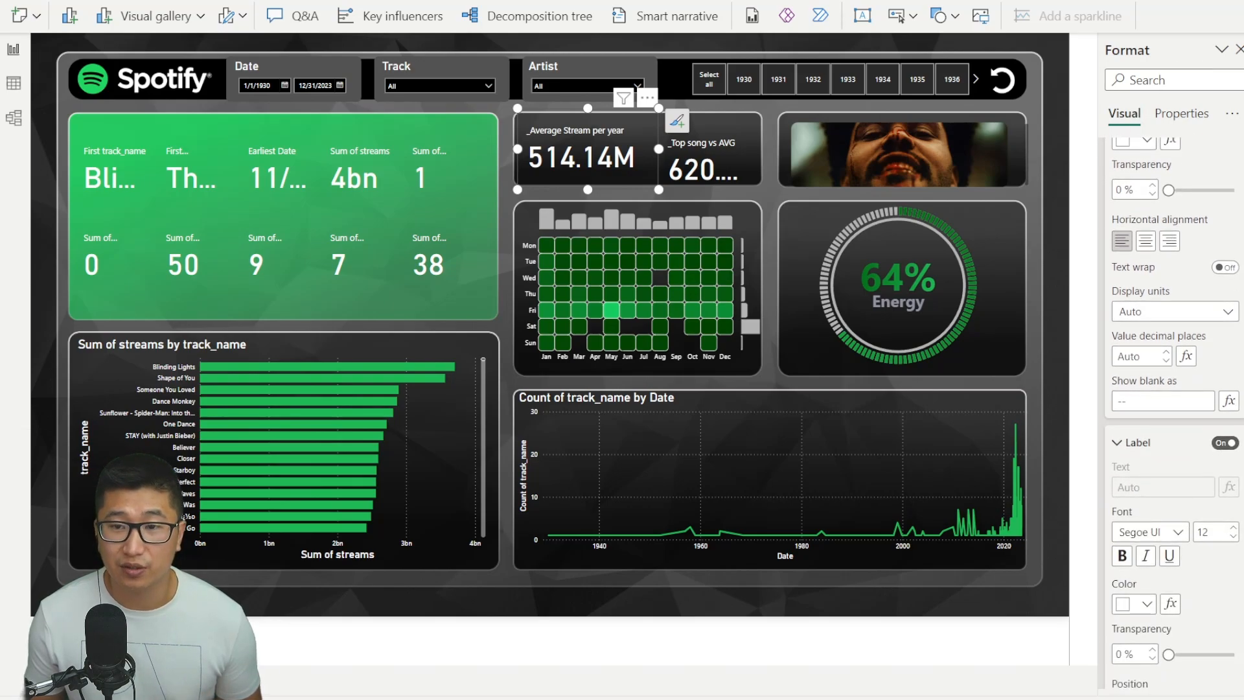
Step: Rename the _Average Stream per year card's field to "Average Streams / Year" for this visual
{"action": "double_click", "coordinate": [1158, 170]}
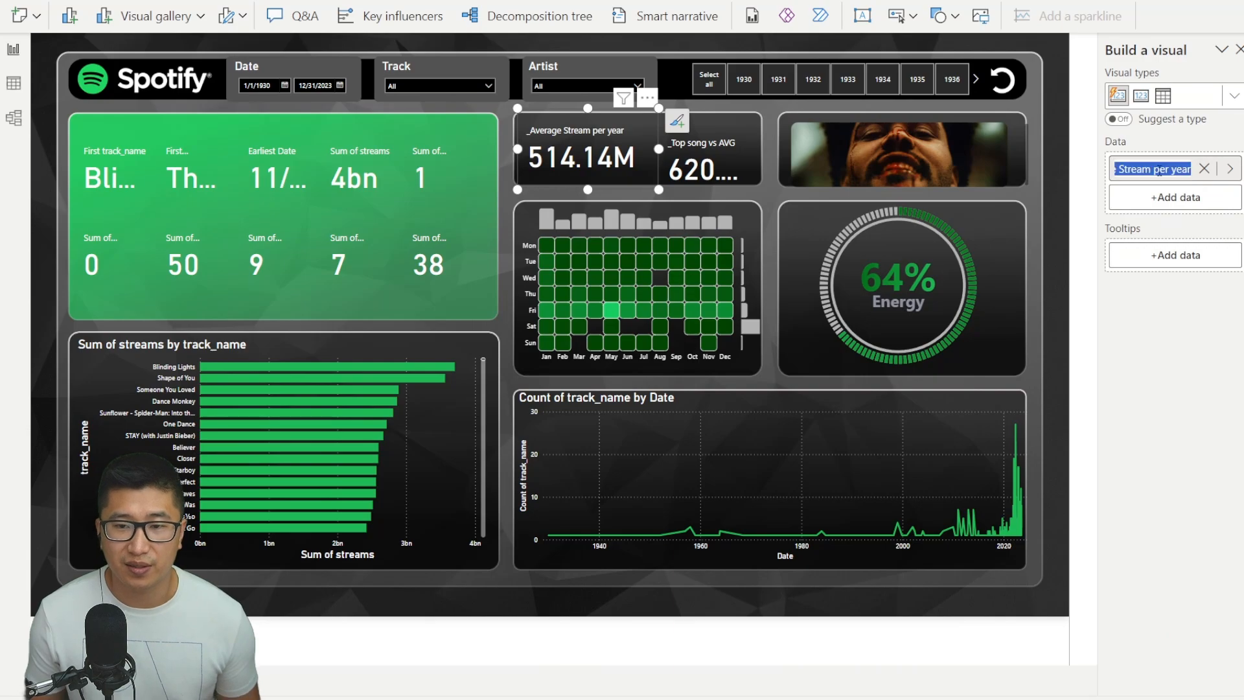
{"action": "type", "text": "Avera"}
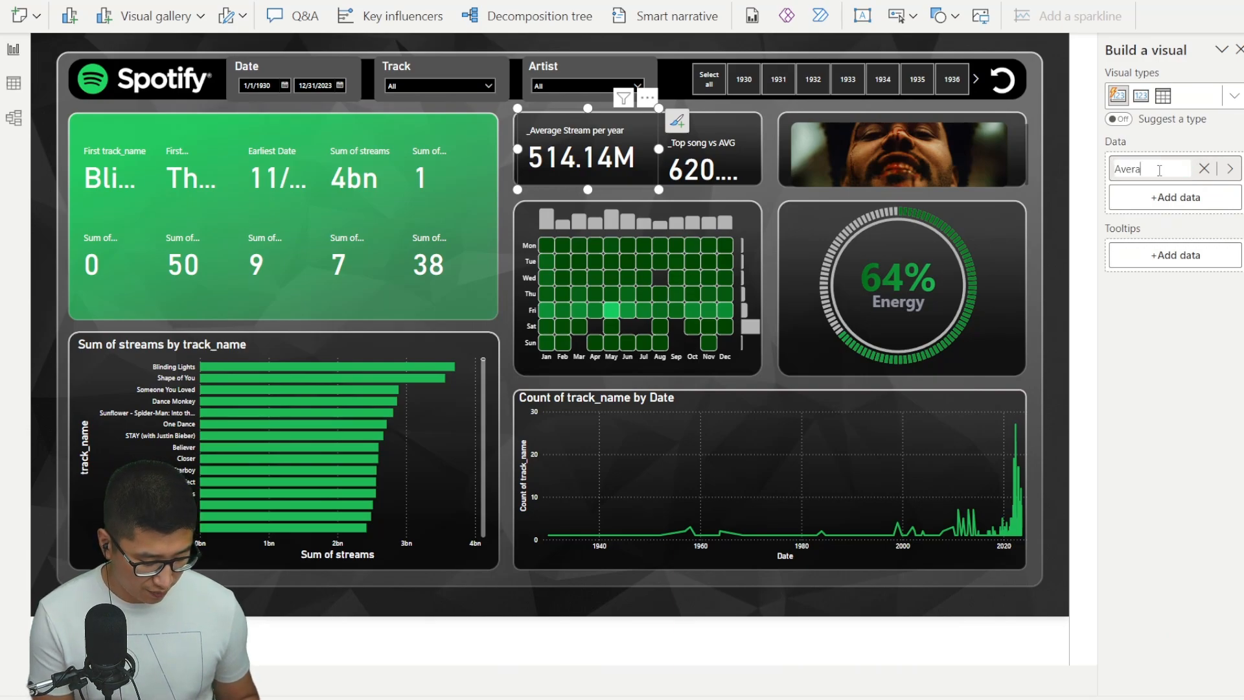
{"action": "type", "text": "ge Streams"}
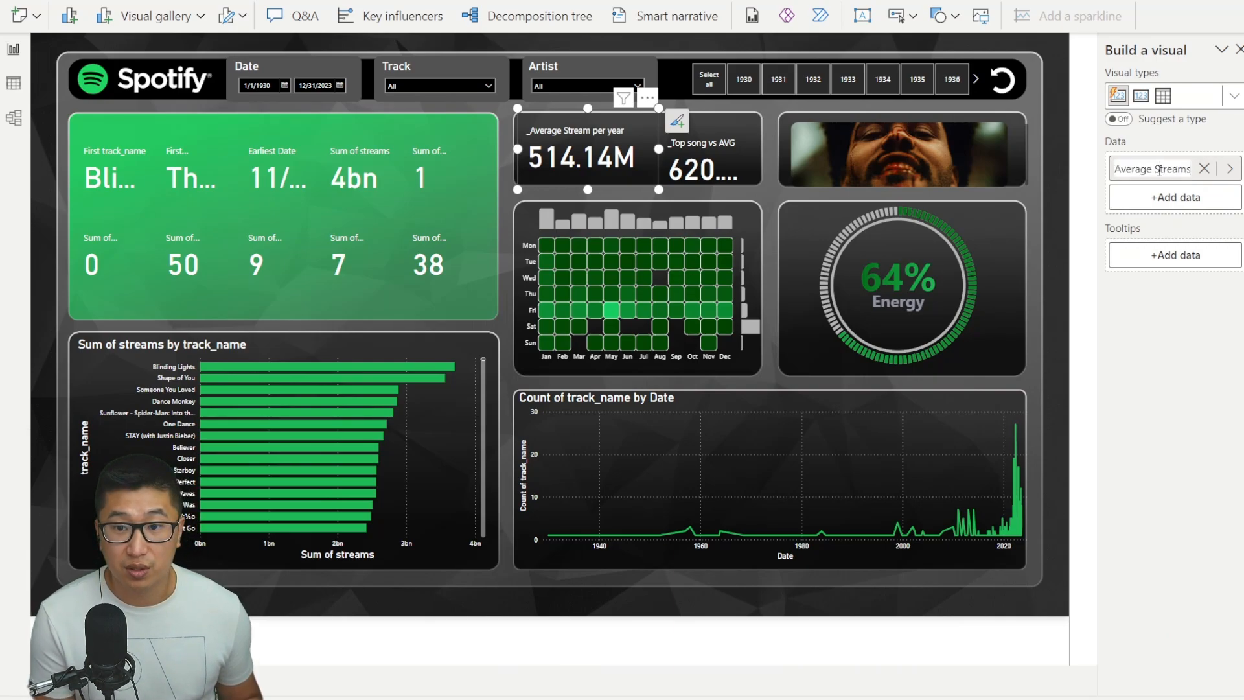
{"action": "type", "text": " / Ye"}
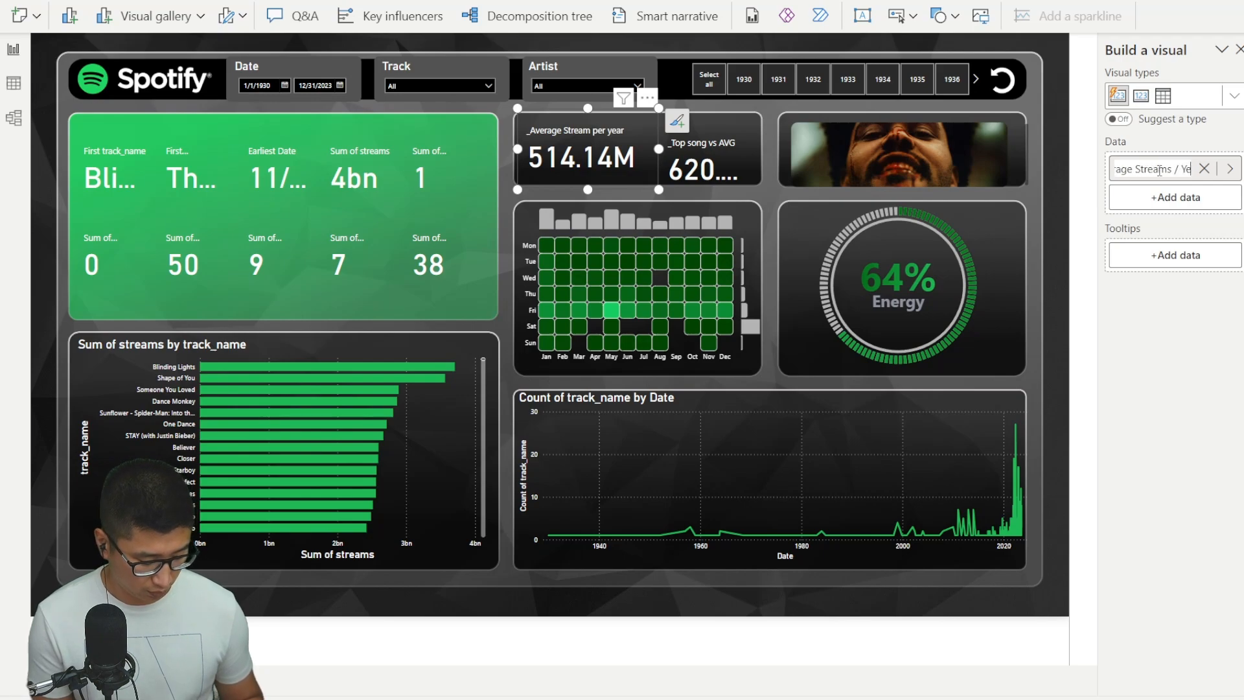
{"action": "type", "text": "ar"}
{"action": "key", "text": "Return"}
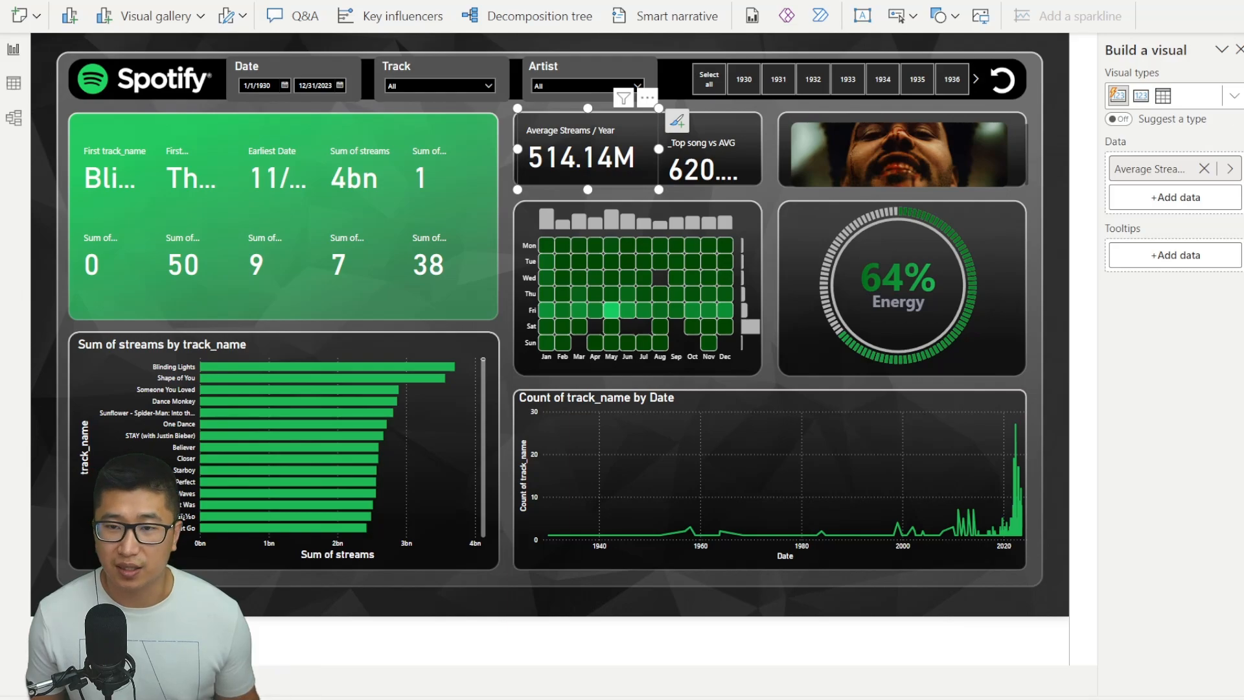
Step: Set the callout label font size of the Average Streams / Year card to 16
{"action": "double_click", "coordinate": [634, 170]}
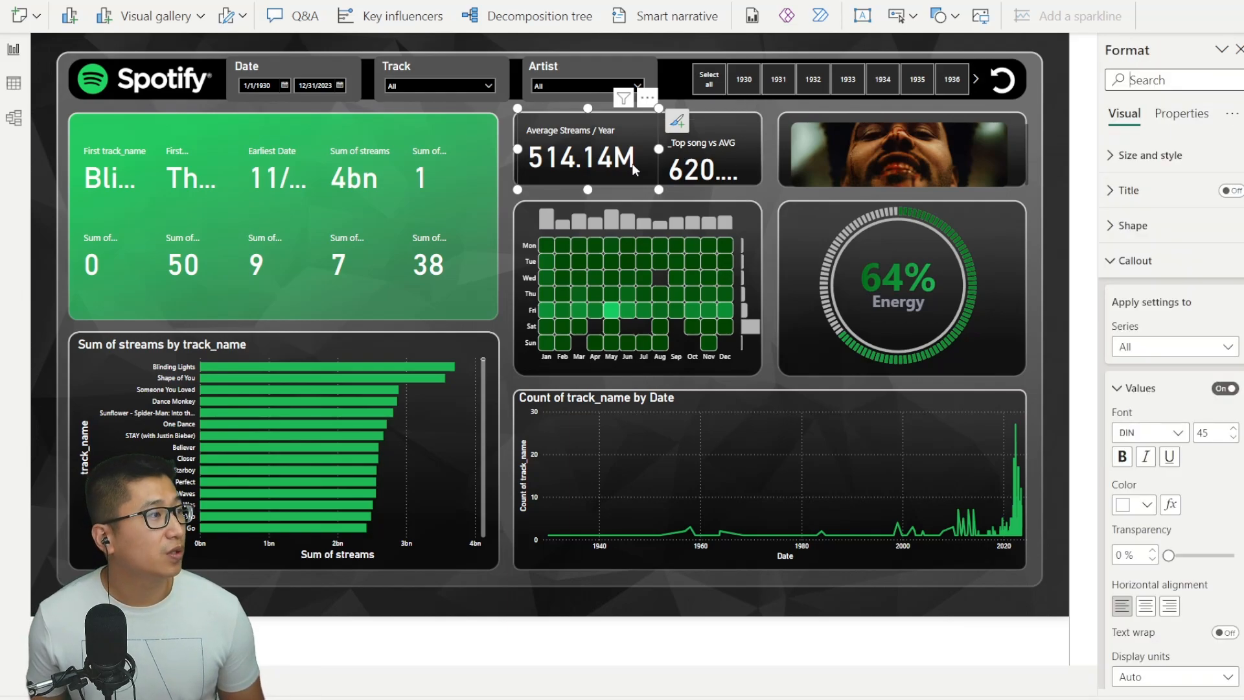
{"action": "scroll", "coordinate": [1219, 540], "scroll_direction": "down", "scroll_amount": 6}
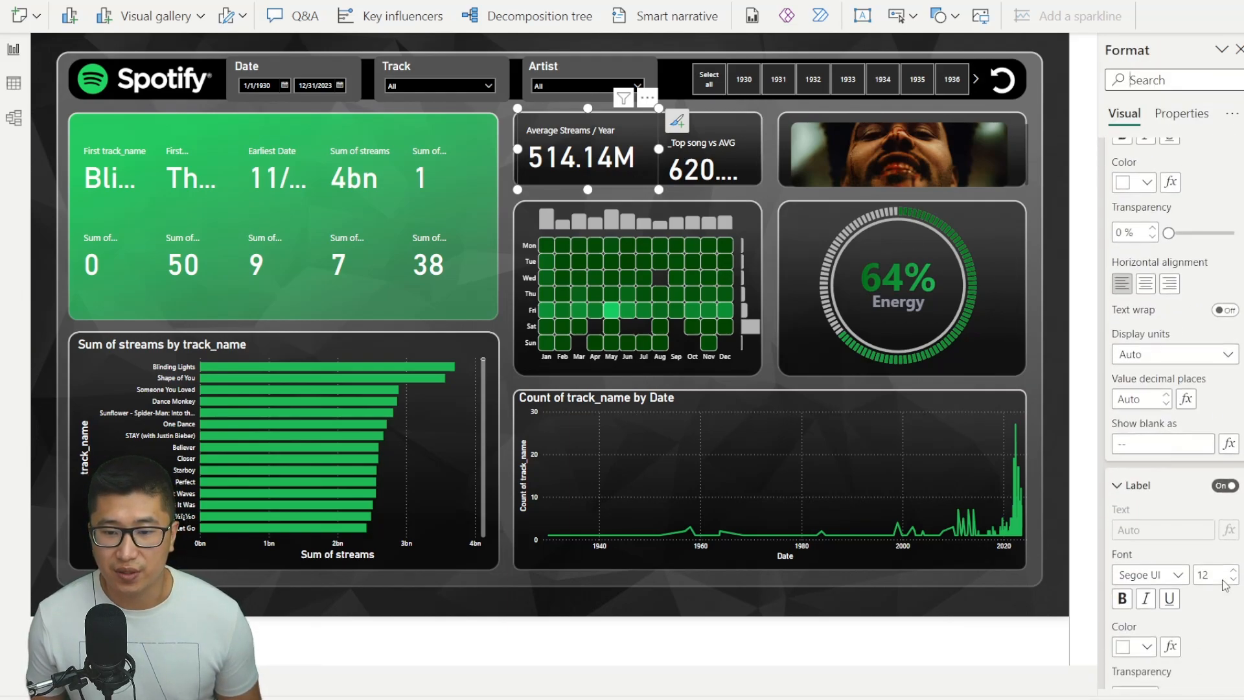
{"action": "left_click", "coordinate": [1234, 479]}
{"action": "left_click", "coordinate": [1235, 479]}
{"action": "left_click", "coordinate": [1235, 479]}
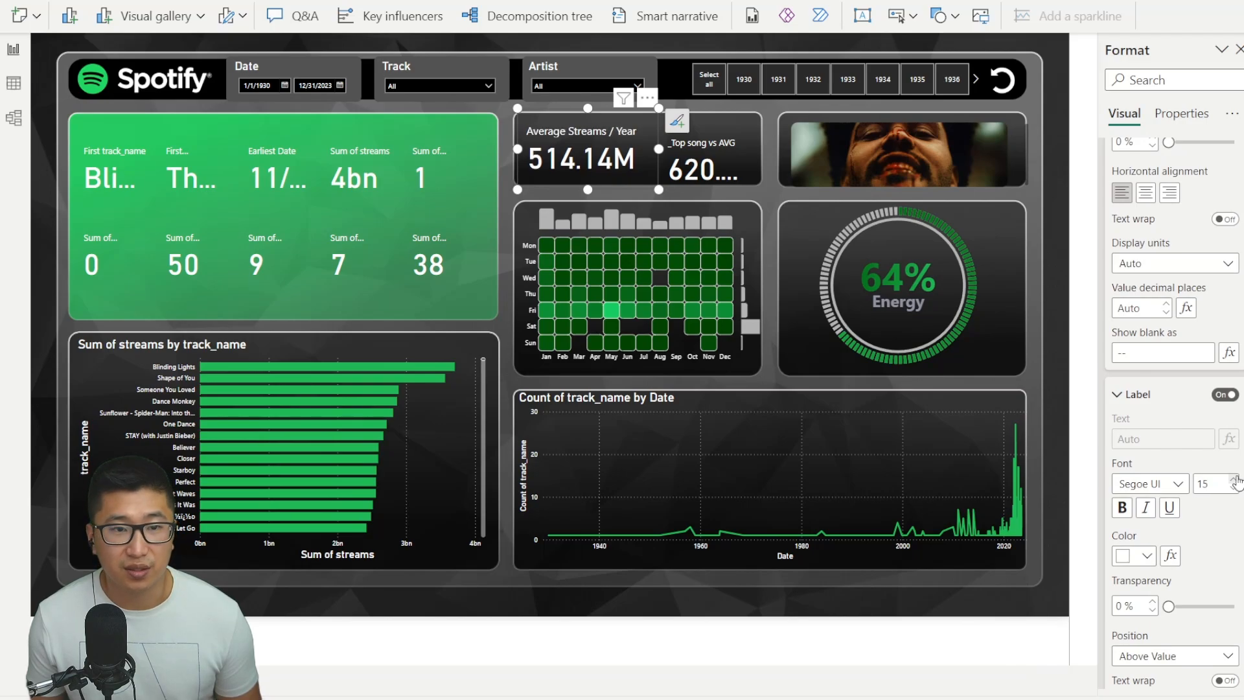
{"action": "left_click", "coordinate": [1234, 479]}
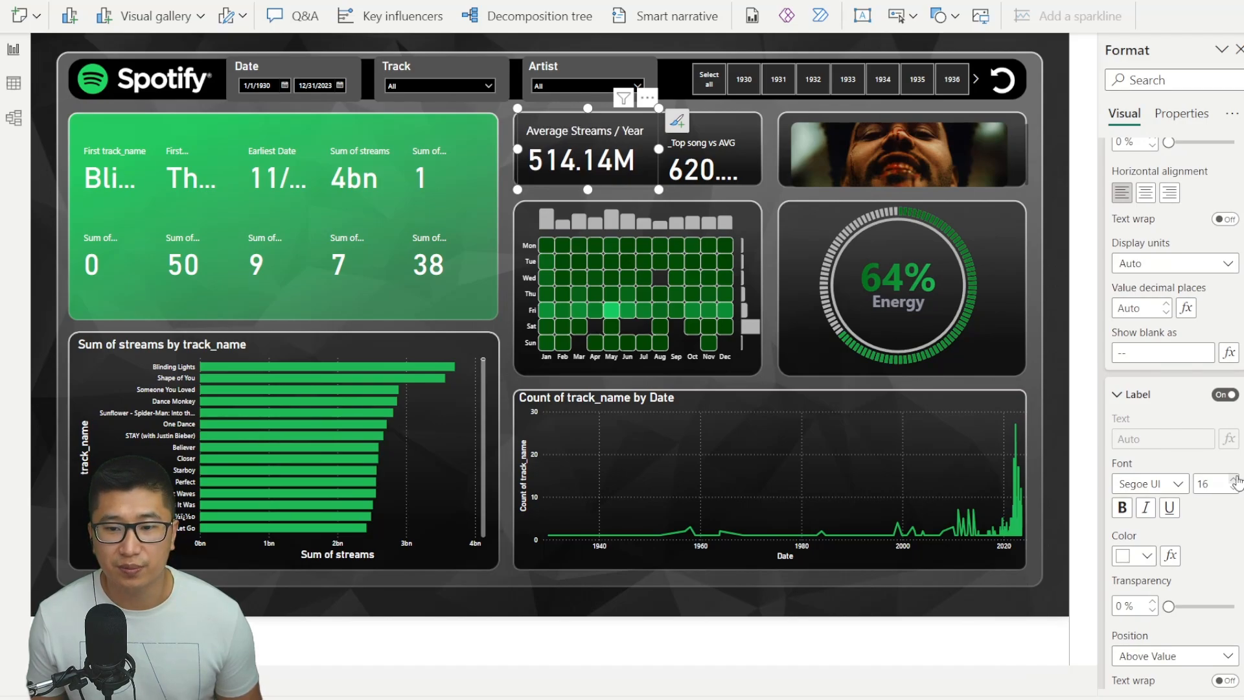
Step: Reposition the Average Streams / Year card slightly higher within its dark panel, fine-tuning its vertical position
{"action": "left_click_drag", "start_coordinate": [614, 163], "coordinate": [611, 159]}
{"action": "key", "text": "Down"}
{"action": "key", "text": "Down"}
{"action": "key", "text": "Down"}
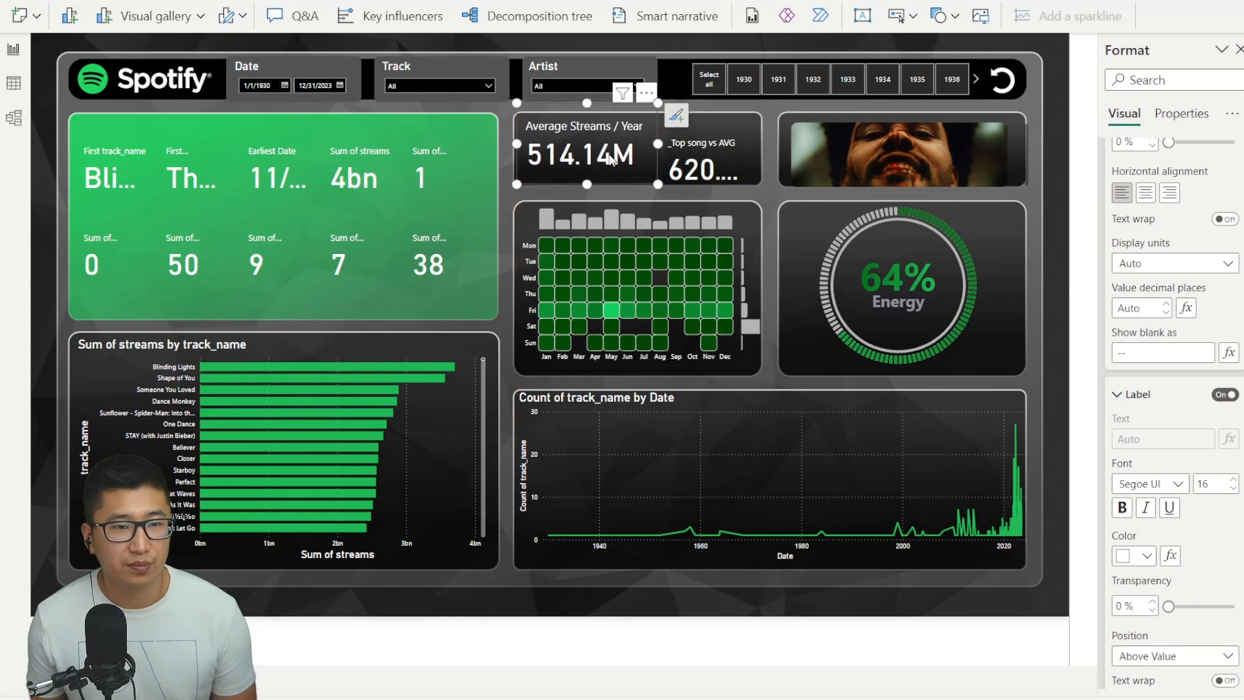
{"action": "key", "text": "Down"}
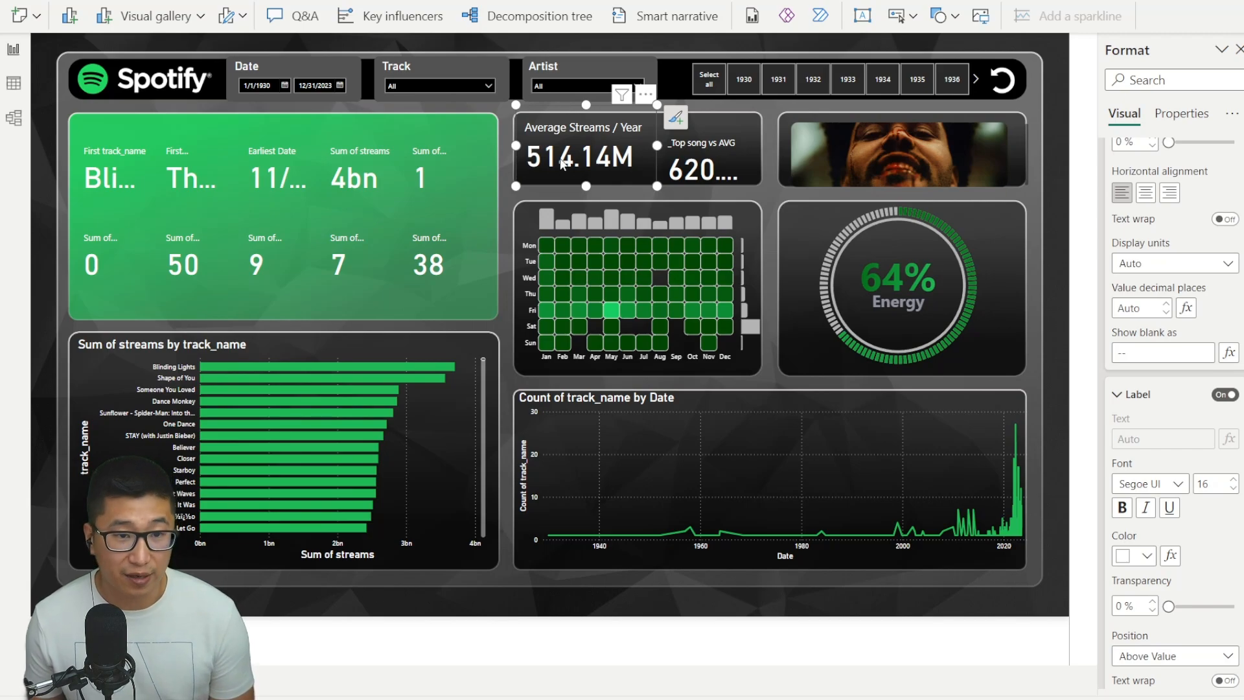
Step: Set the _Top song vs AVG card's callout label to font size 9 and position it as Below Value
{"action": "left_click", "coordinate": [710, 162]}
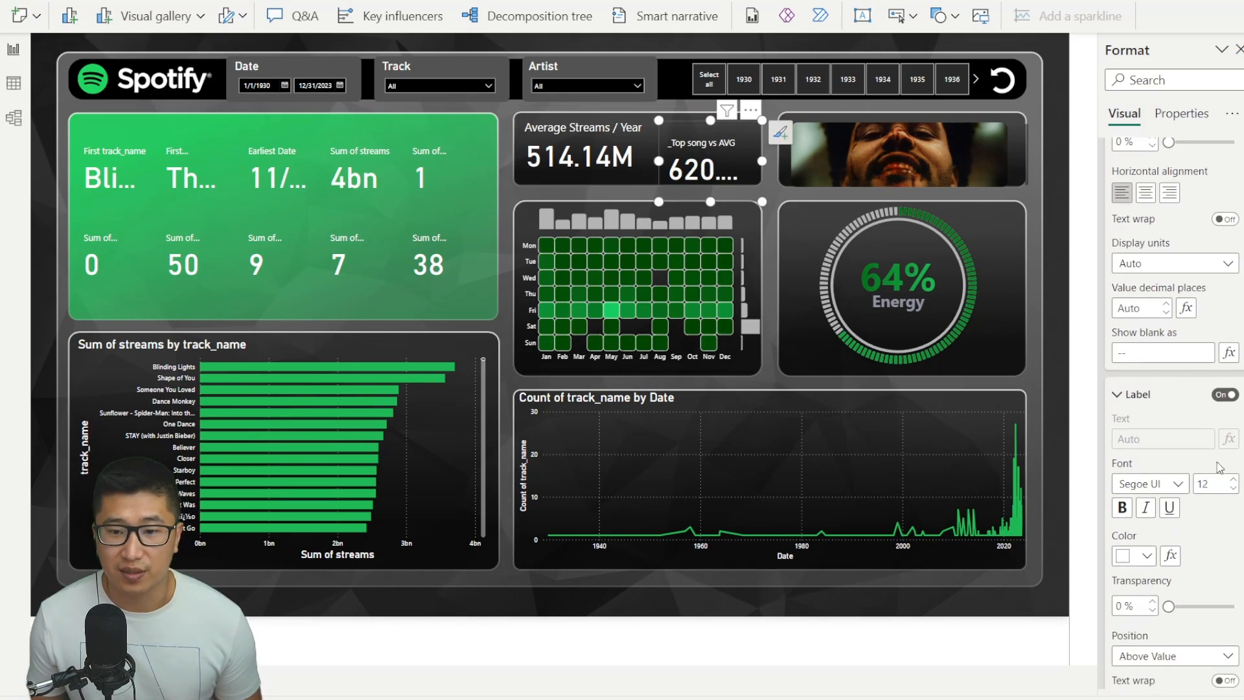
{"action": "left_click", "coordinate": [1233, 488]}
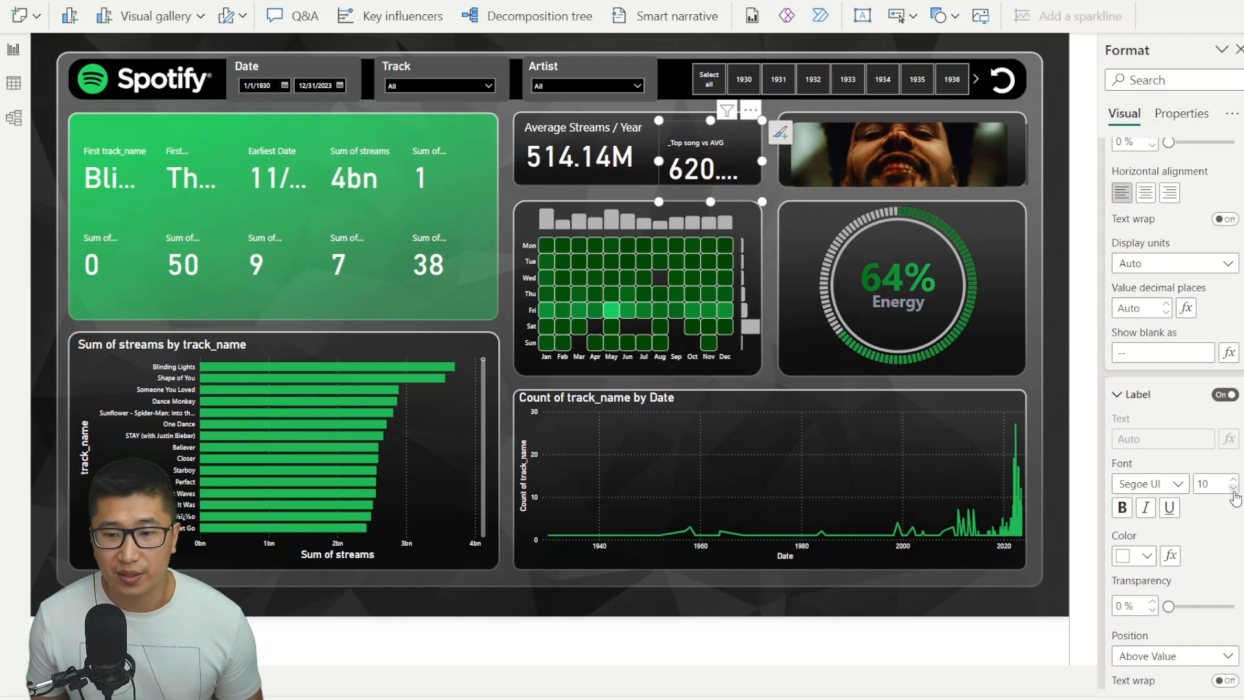
{"action": "left_click", "coordinate": [1232, 488]}
{"action": "left_click", "coordinate": [1233, 488]}
{"action": "left_click", "coordinate": [1232, 487]}
{"action": "scroll", "coordinate": [1153, 467], "scroll_direction": "down", "scroll_amount": 3}
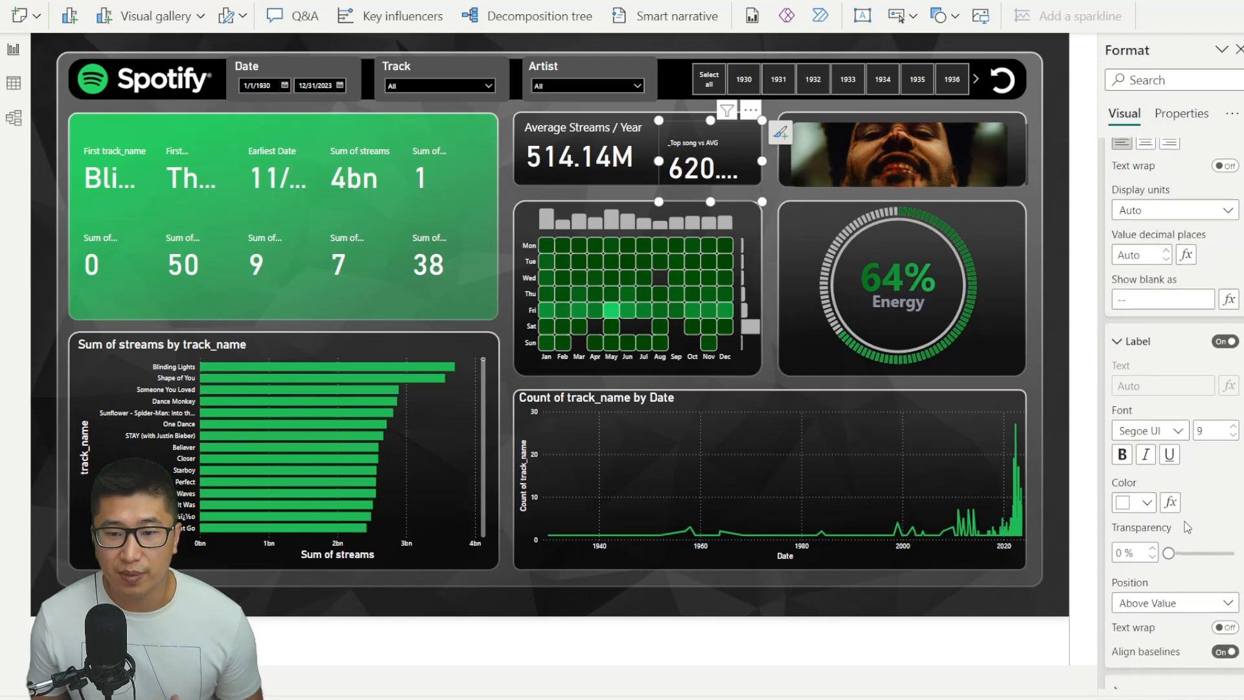
{"action": "left_click", "coordinate": [1185, 505]}
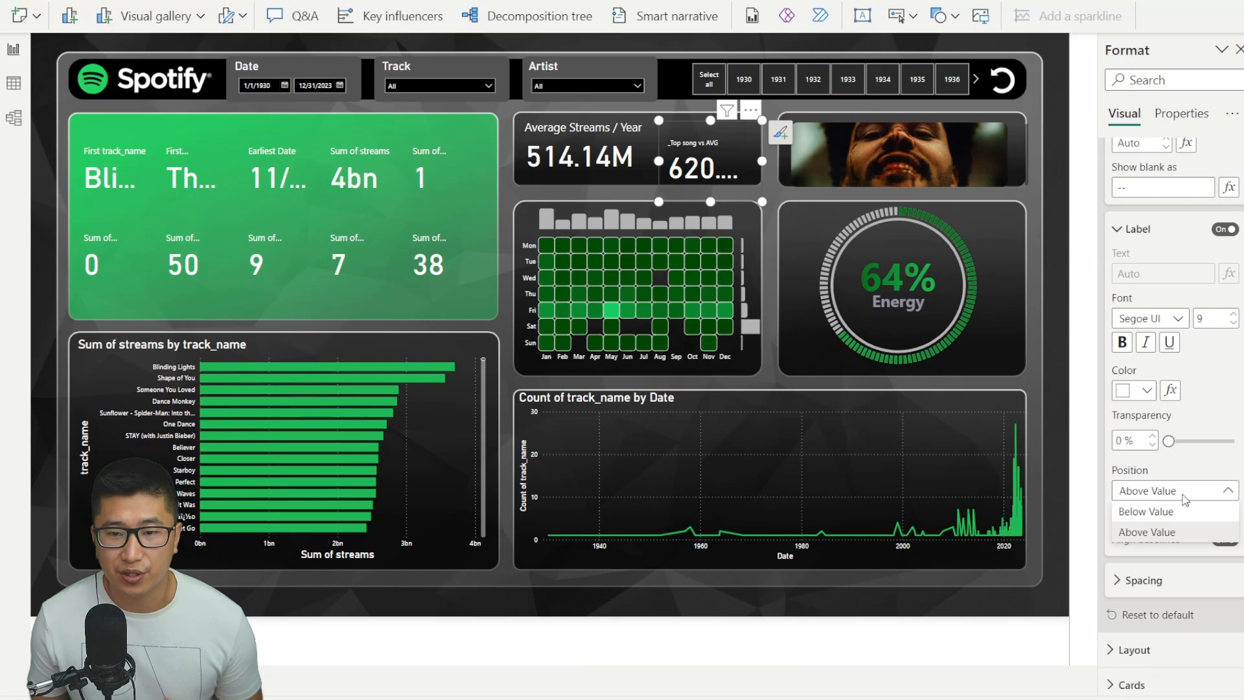
{"action": "left_click", "coordinate": [1189, 512]}
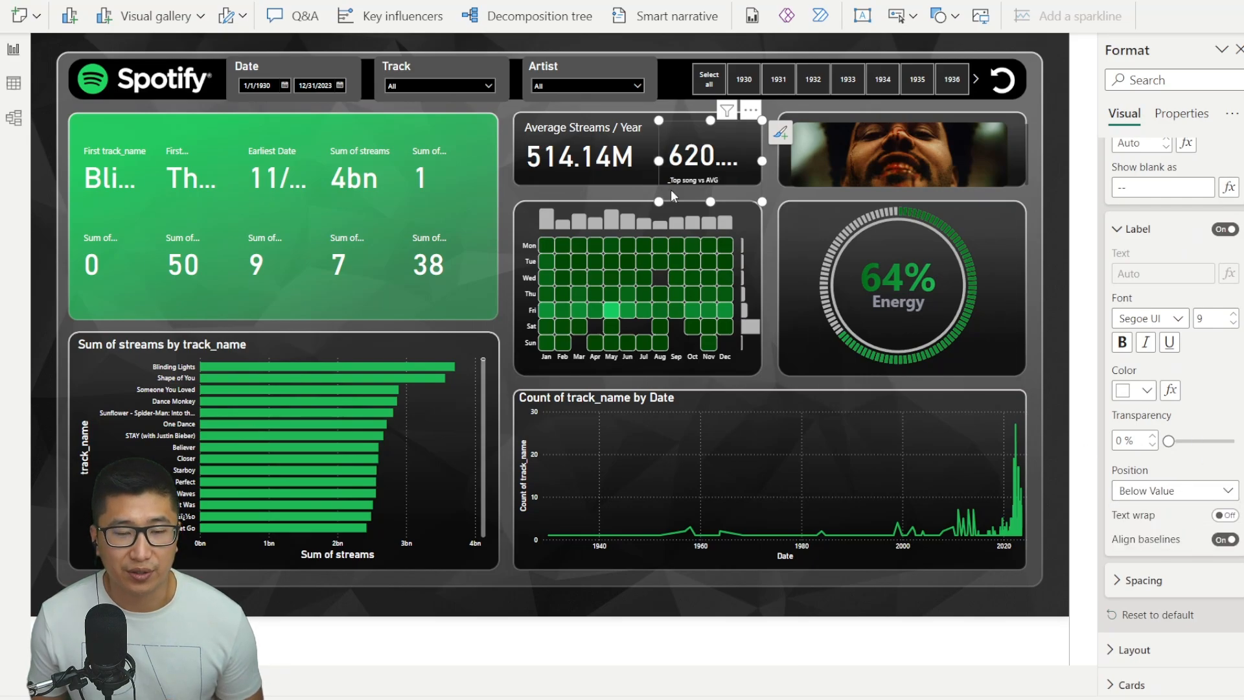
Step: Rename the _Top song vs AVG card's field to "Top Song vs AVG" for this visual
{"action": "scroll", "coordinate": [1160, 363], "scroll_direction": "up", "scroll_amount": 2}
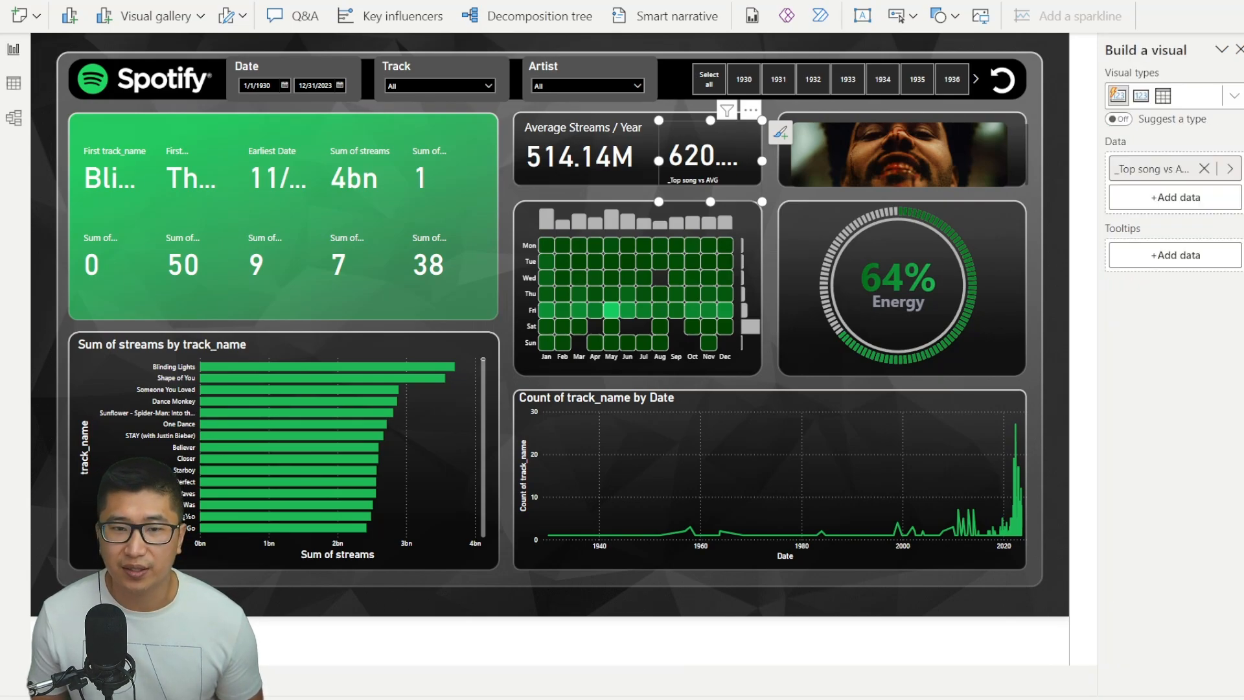
{"action": "double_click", "coordinate": [1149, 169]}
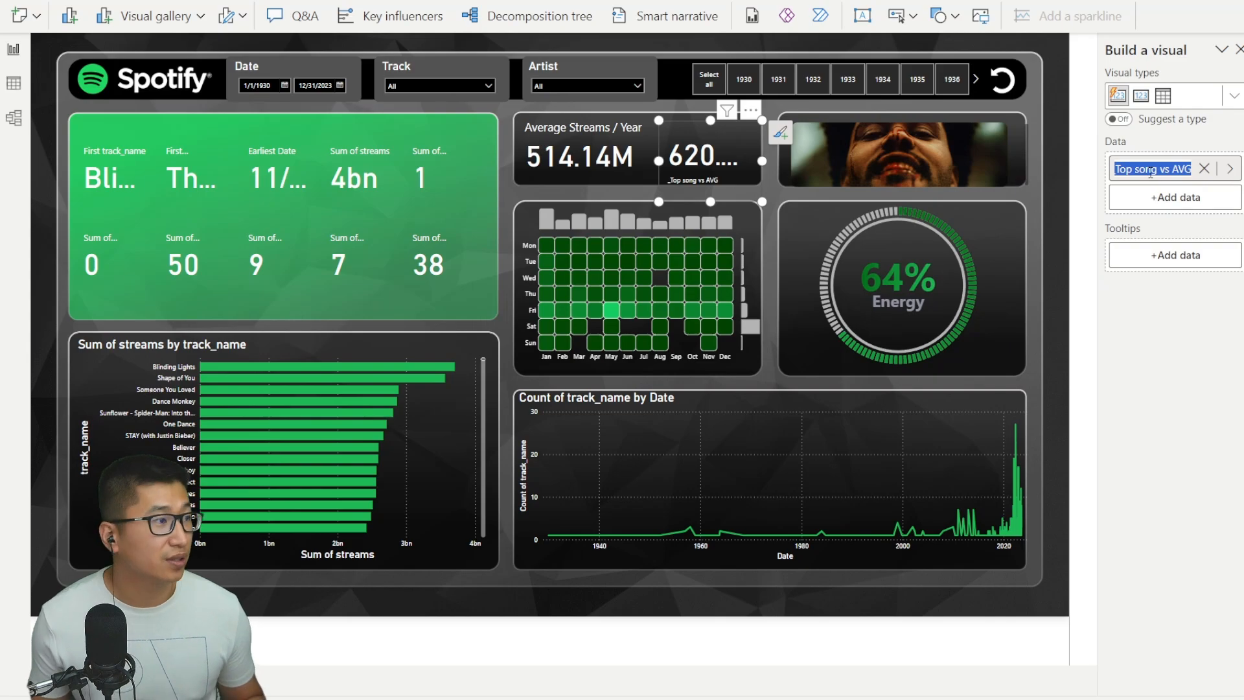
{"action": "type", "text": "Top Song vs AVG"}
{"action": "key", "text": "Return"}
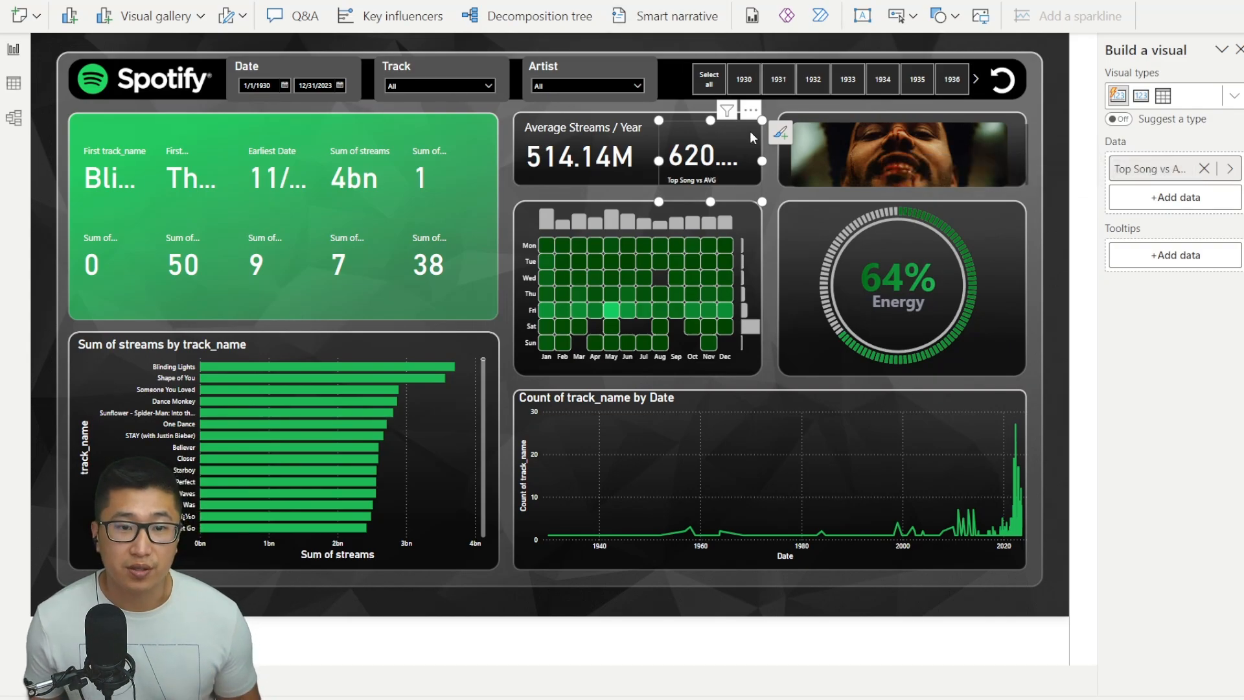
Step: Set the Top Song vs AVG card's callout value font size to 20 and shift the card slightly right and down within its panel
{"action": "left_click", "coordinate": [779, 133]}
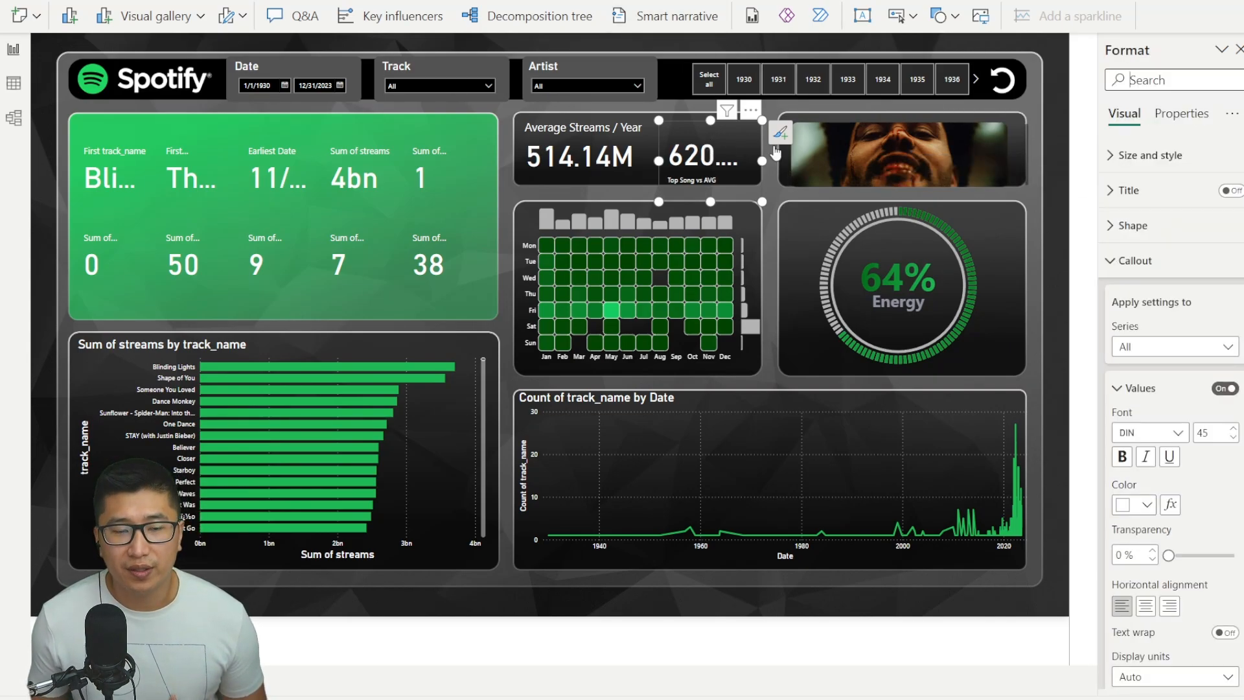
{"action": "left_click_drag", "start_coordinate": [1217, 436], "coordinate": [1194, 426]}
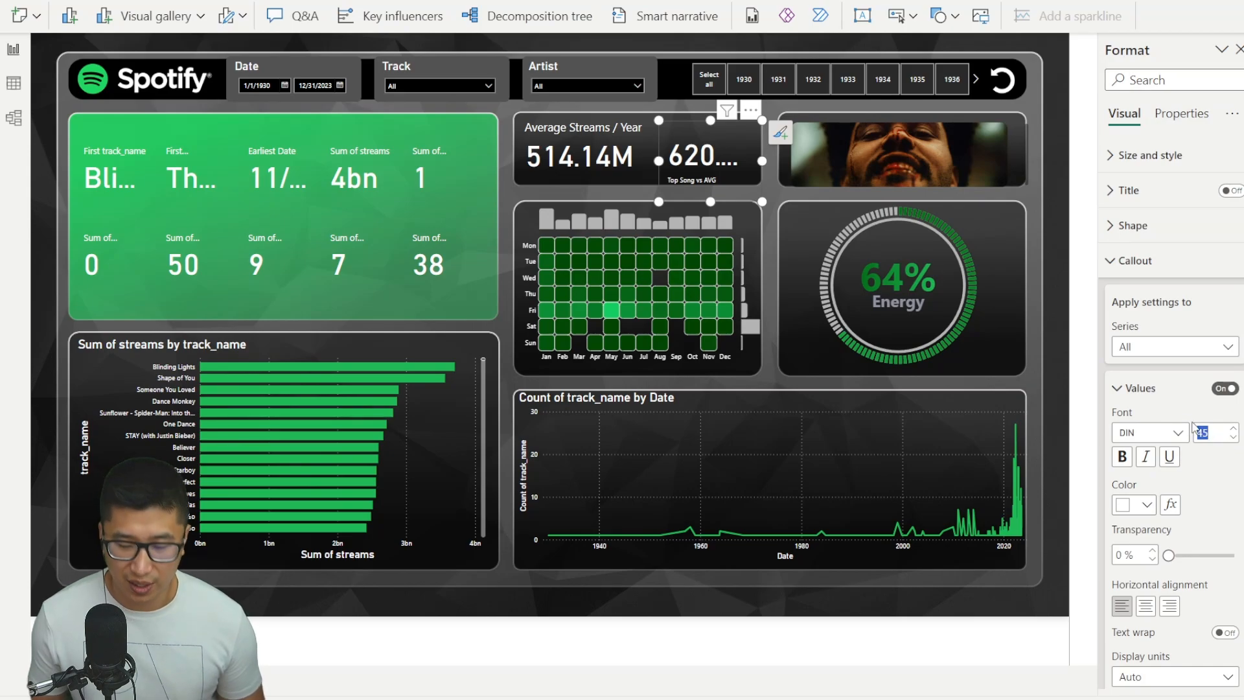
{"action": "type", "text": "20"}
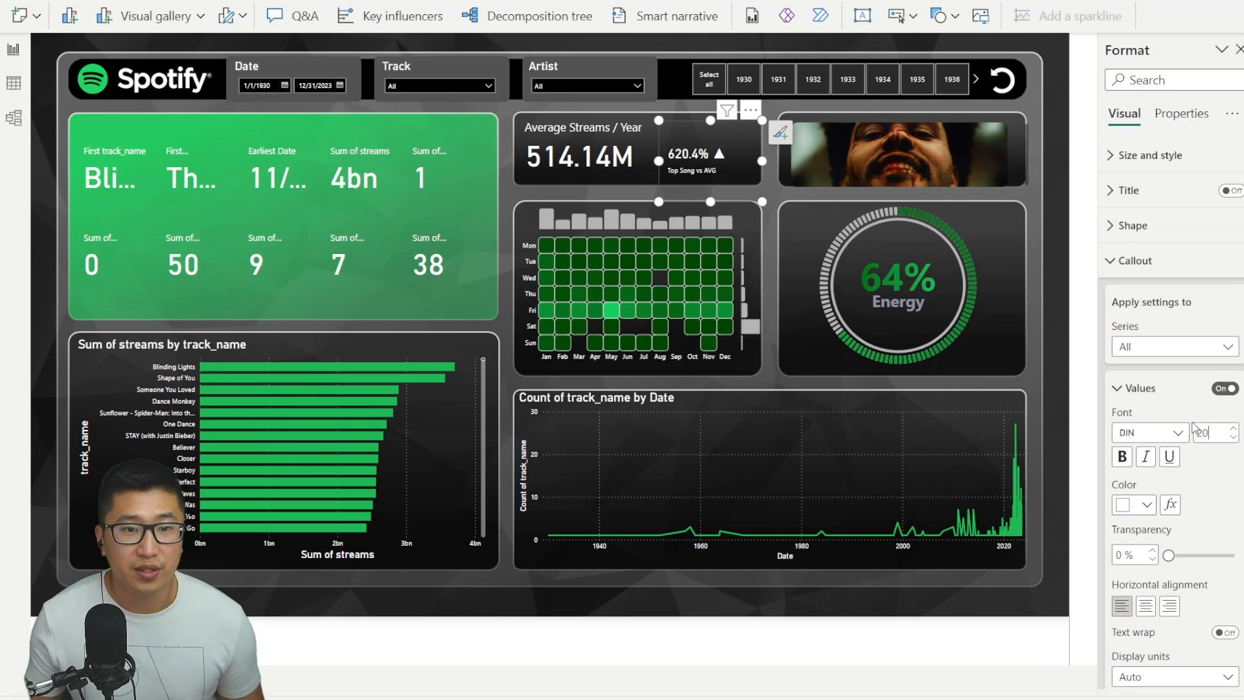
{"action": "left_click_drag", "start_coordinate": [724, 164], "coordinate": [736, 159]}
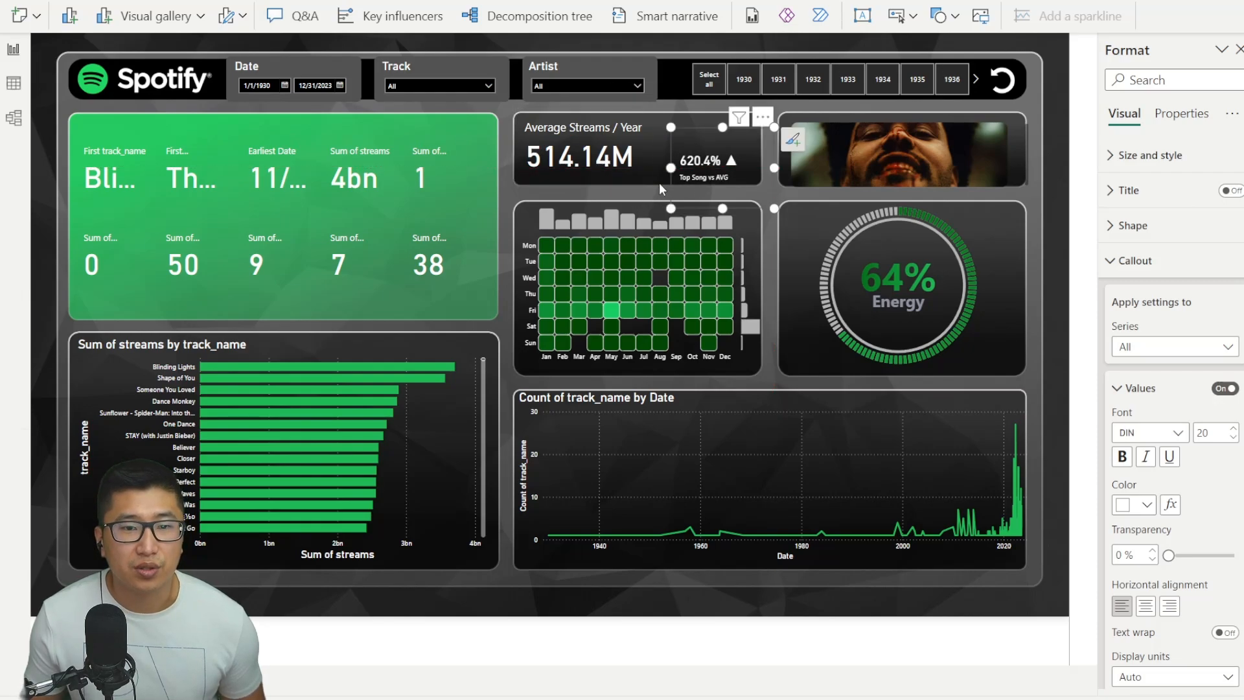
{"action": "left_click", "coordinate": [719, 108]}
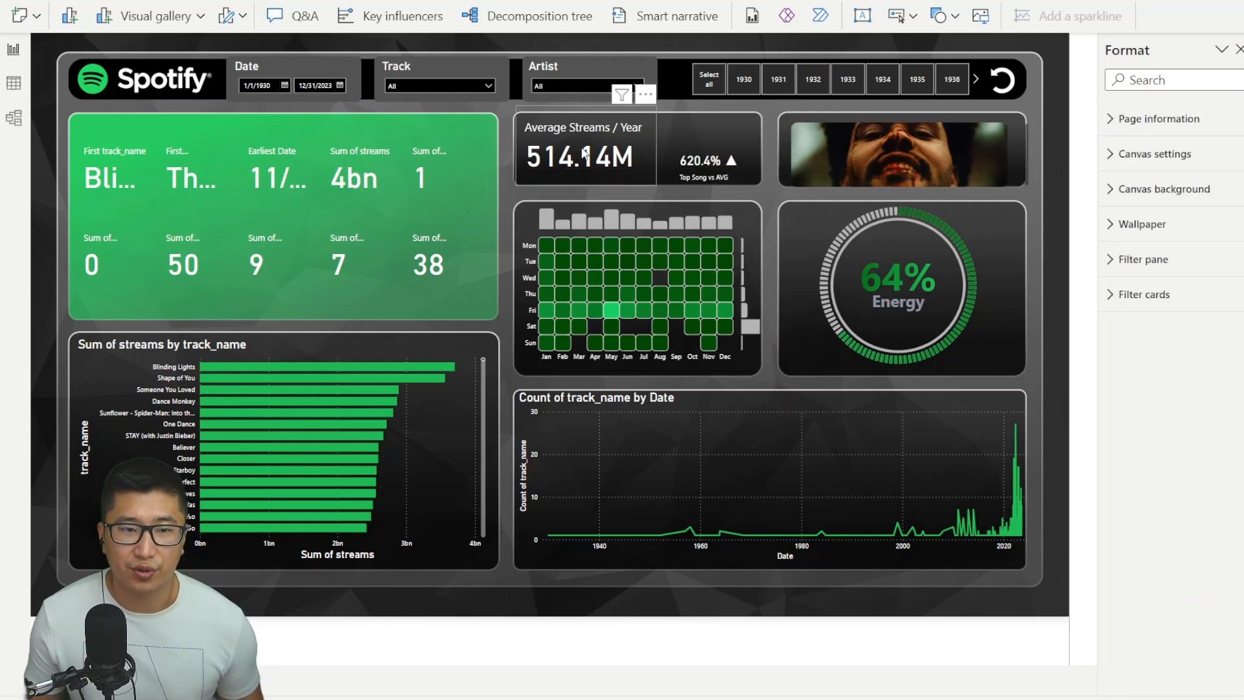
Step: Color the Top Song vs AVG callout value by rules on _Top song vs avg val: red from Min to below 0, green from 0 to Max
{"action": "left_click", "coordinate": [722, 165]}
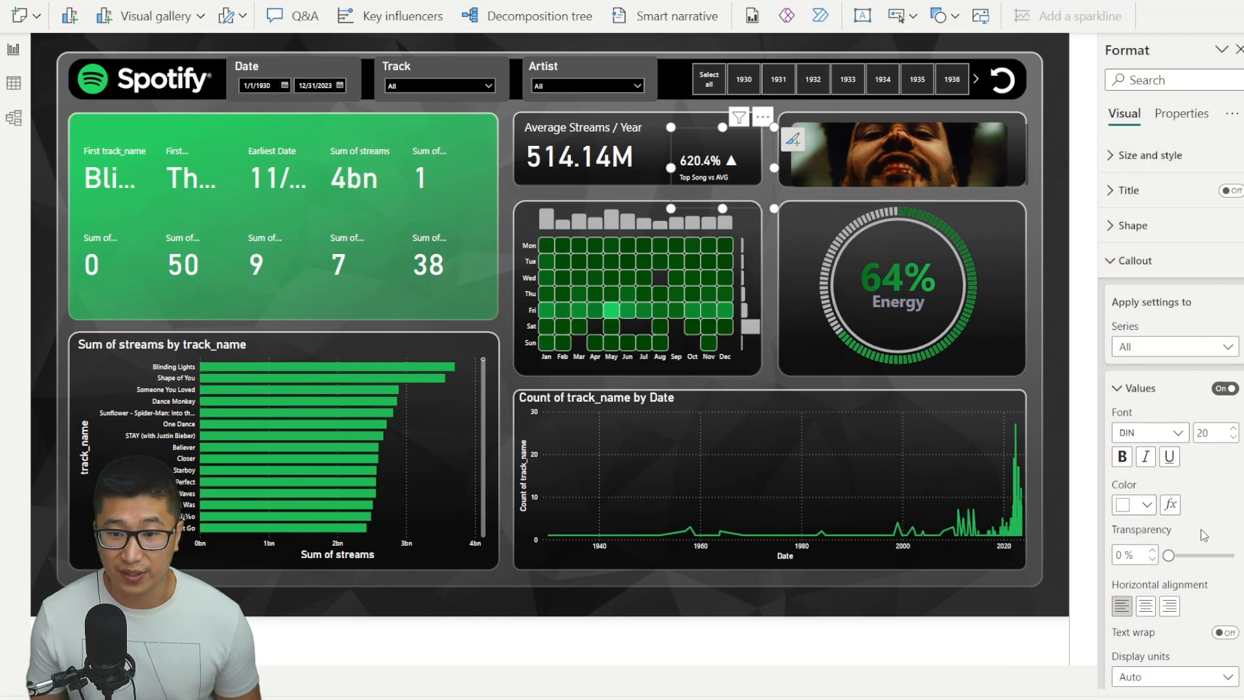
{"action": "left_click", "coordinate": [1177, 511]}
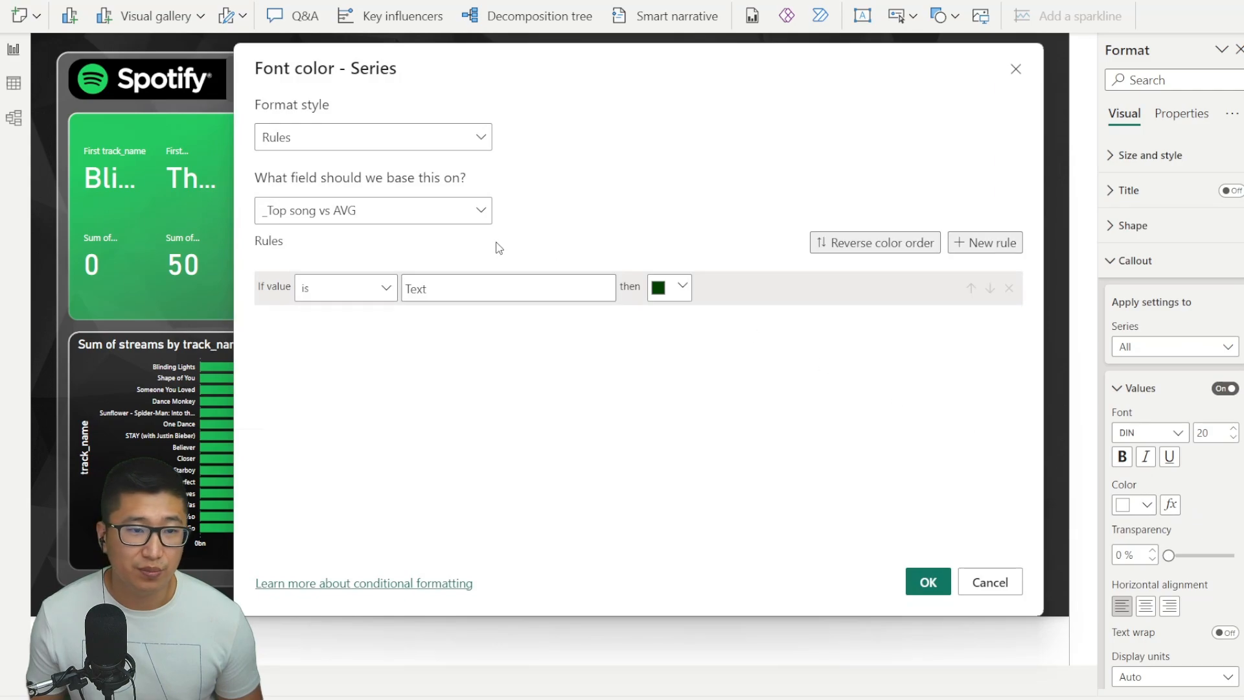
{"action": "left_click", "coordinate": [406, 220]}
{"action": "left_click", "coordinate": [264, 313]}
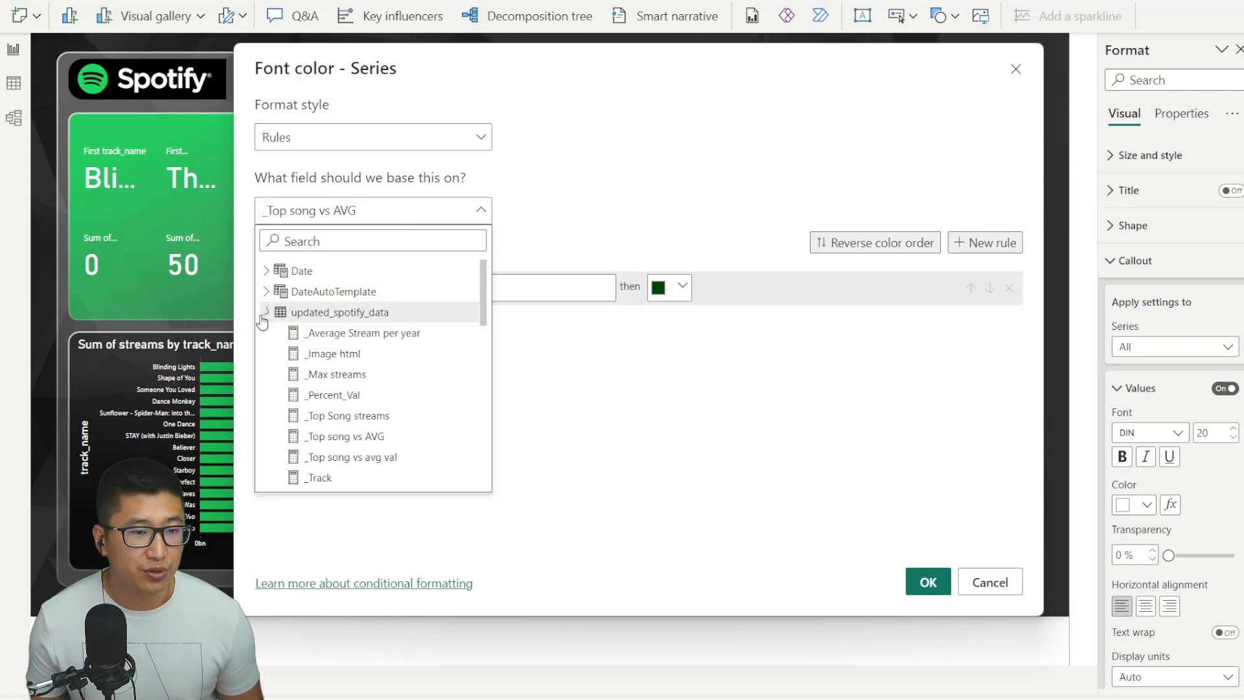
{"action": "scroll", "coordinate": [313, 353], "scroll_direction": "down", "scroll_amount": 3}
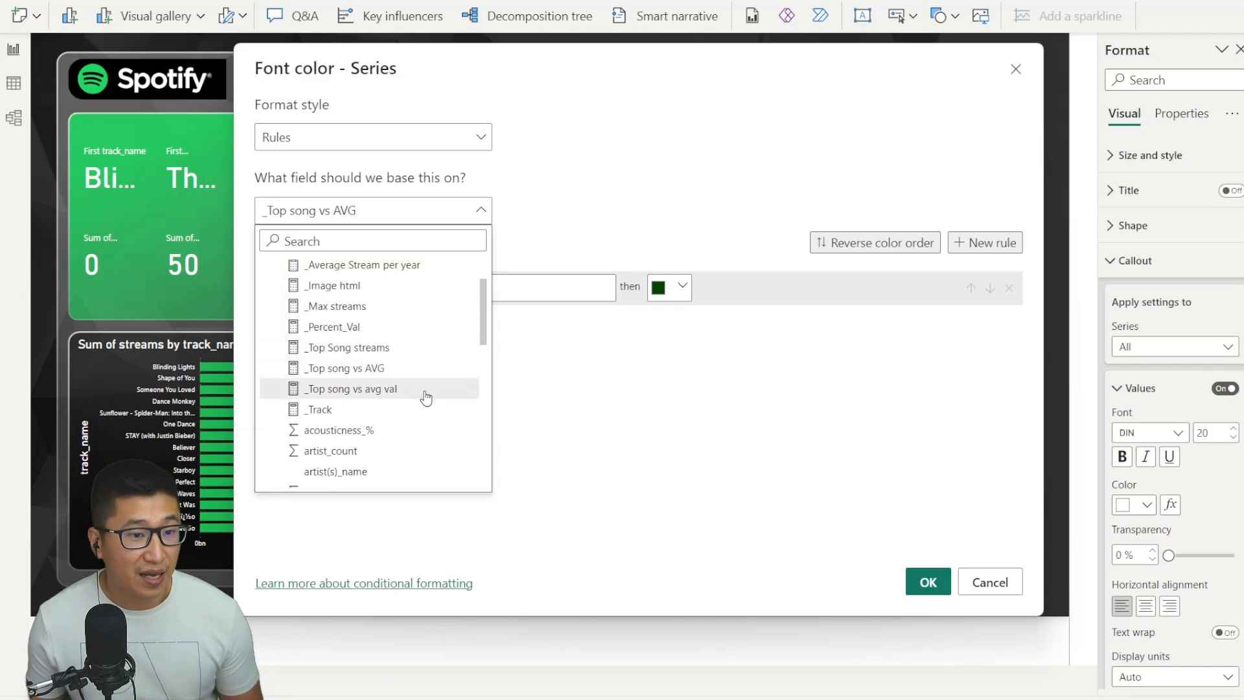
{"action": "left_click", "coordinate": [425, 397]}
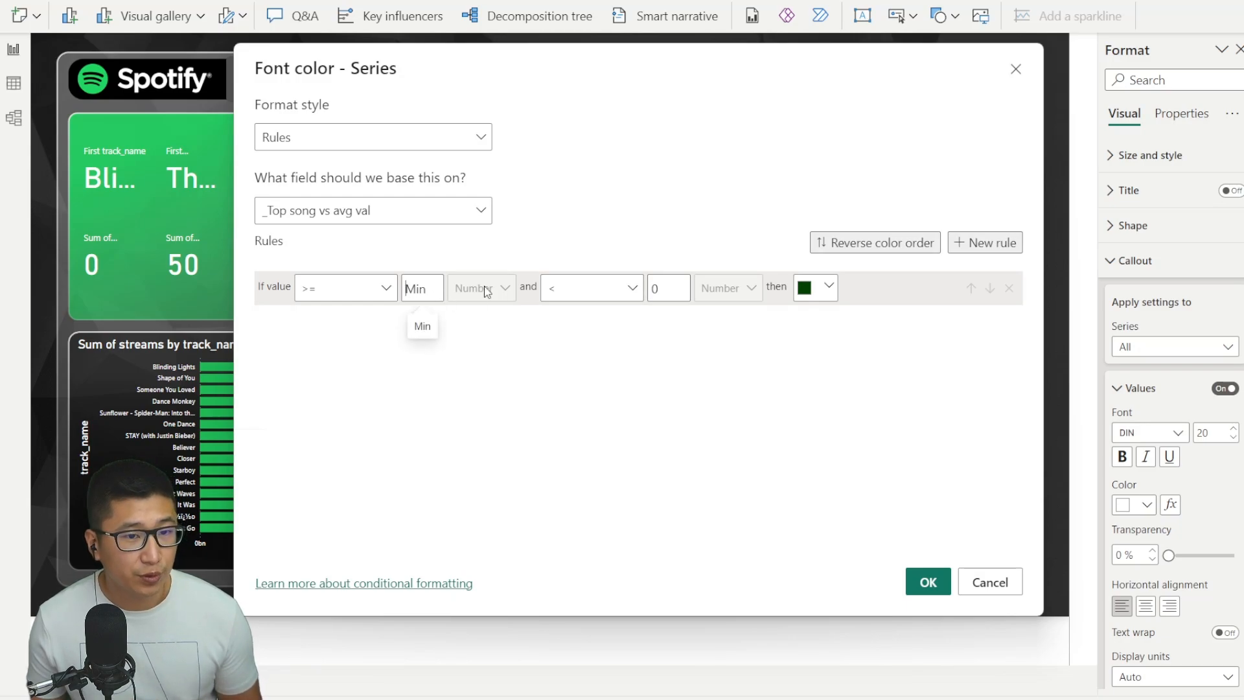
{"action": "left_click", "coordinate": [807, 289]}
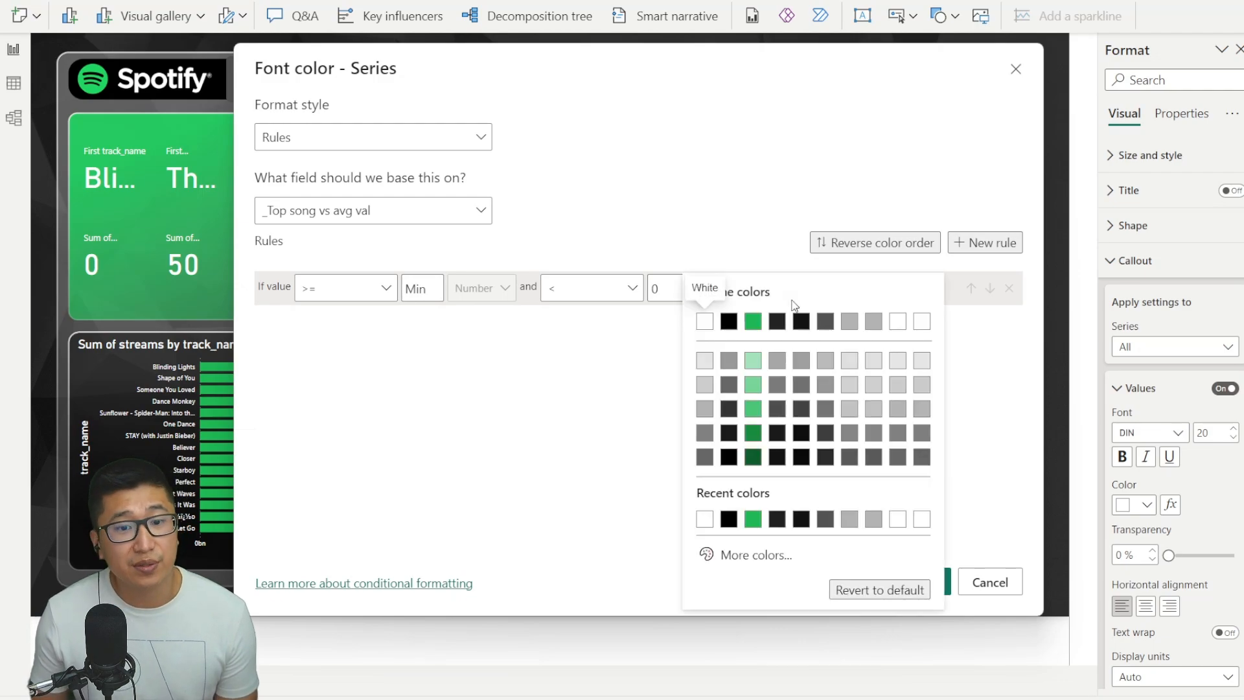
{"action": "left_click", "coordinate": [753, 323]}
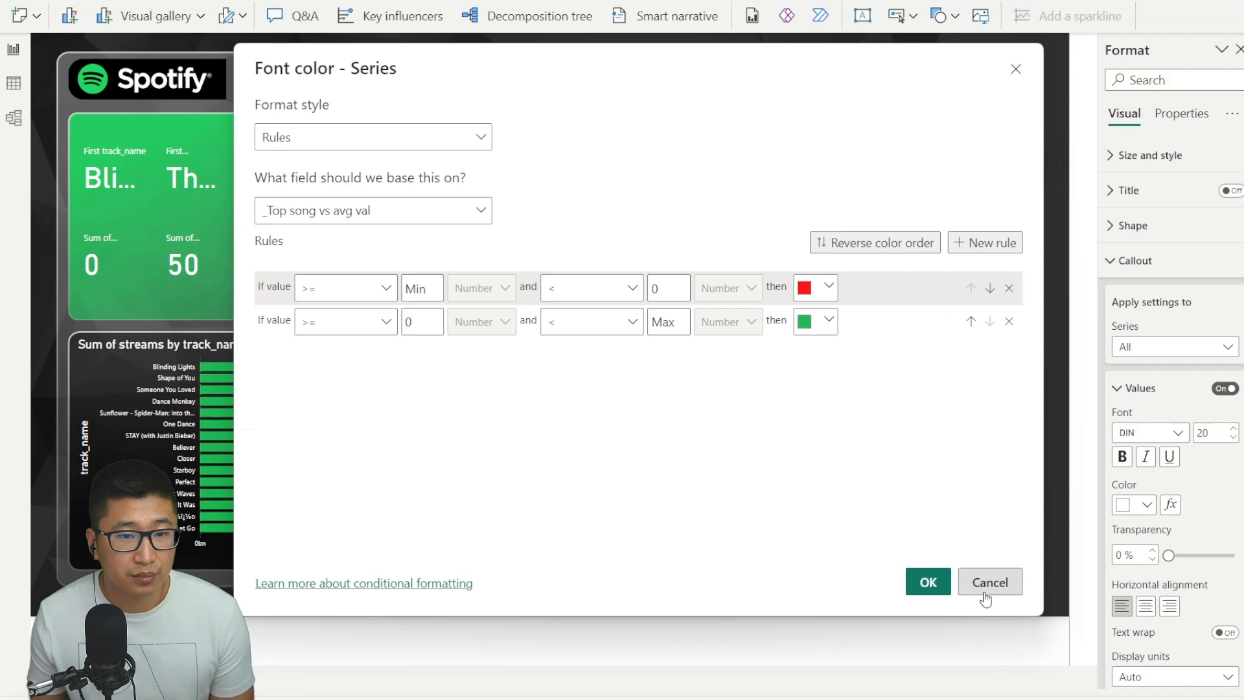
{"action": "left_click", "coordinate": [928, 581]}
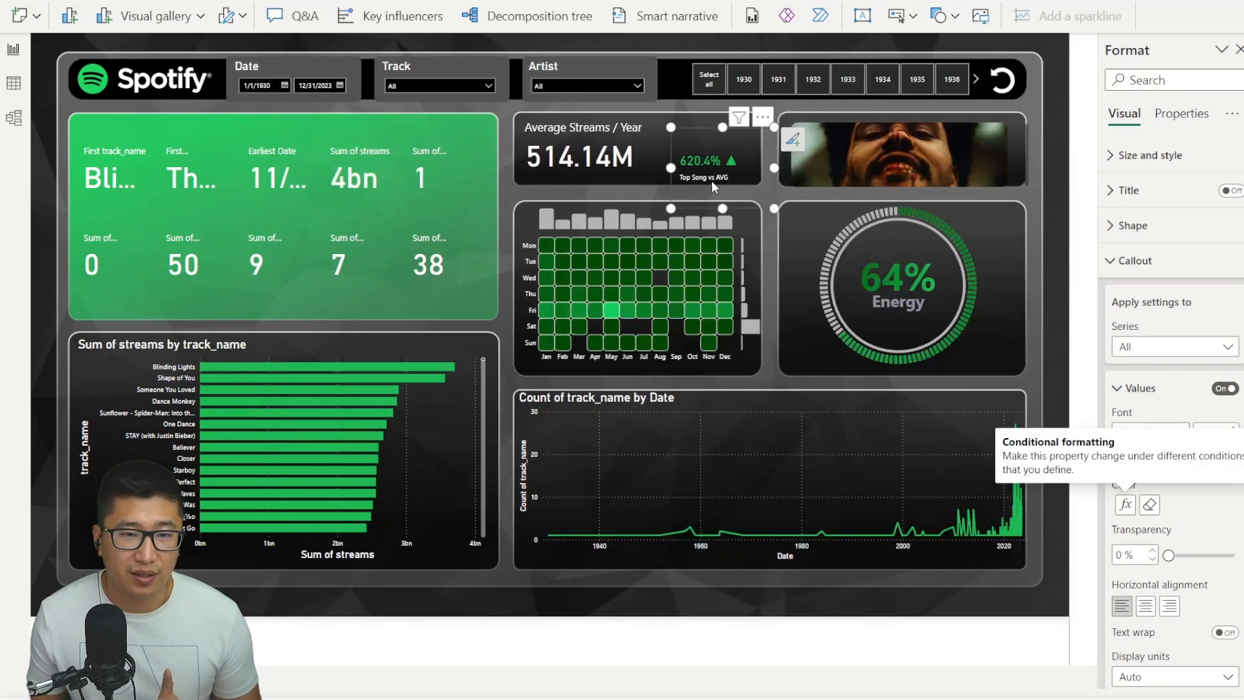
Step: Check the callout value's conditional color by cross-filtering with progressively lower-stream tracks in the bar chart, then clear the selection
{"action": "scroll", "coordinate": [278, 483], "scroll_direction": "down", "scroll_amount": 8}
{"action": "scroll", "coordinate": [278, 483], "scroll_direction": "down", "scroll_amount": 8}
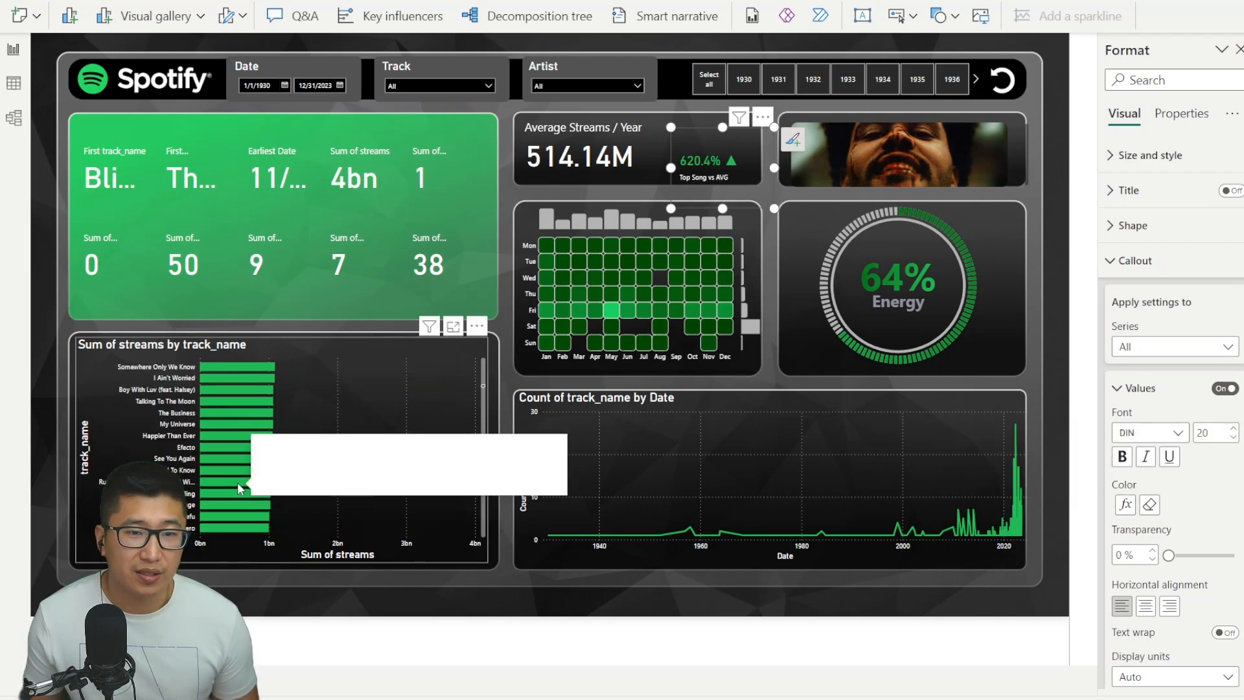
{"action": "left_click", "coordinate": [225, 483]}
{"action": "scroll", "coordinate": [225, 483], "scroll_direction": "down", "scroll_amount": 5}
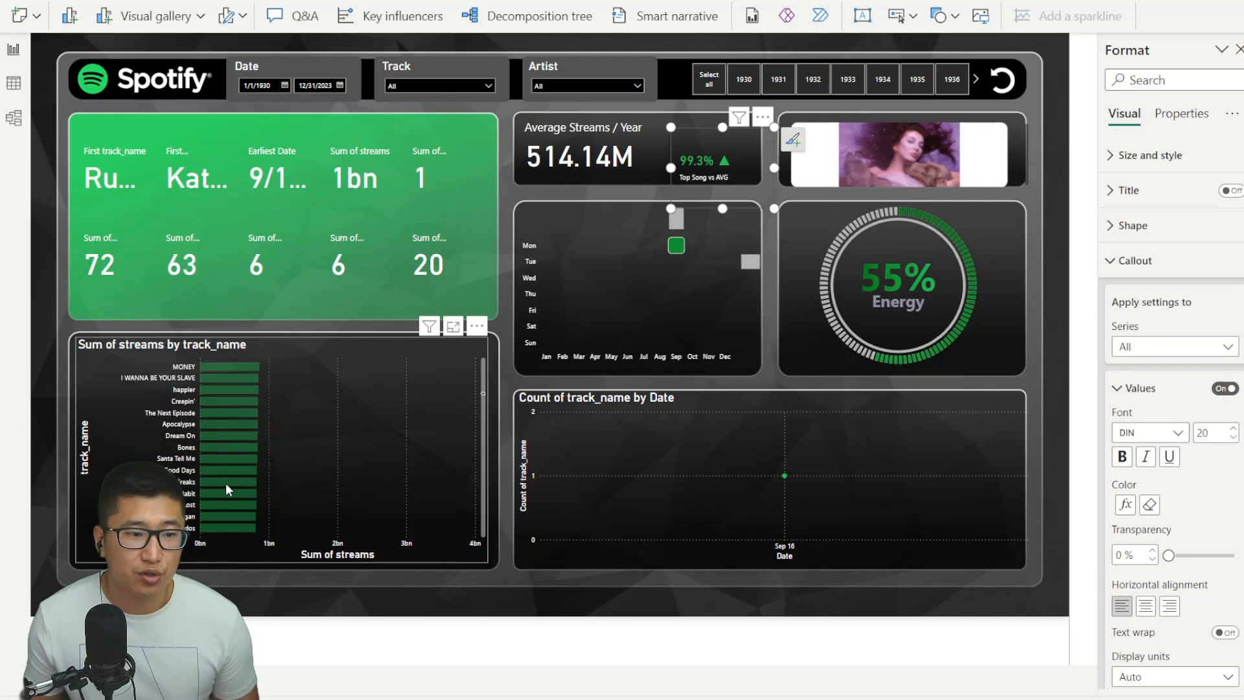
{"action": "left_click", "coordinate": [225, 482]}
{"action": "scroll", "coordinate": [217, 507], "scroll_direction": "down", "scroll_amount": 5}
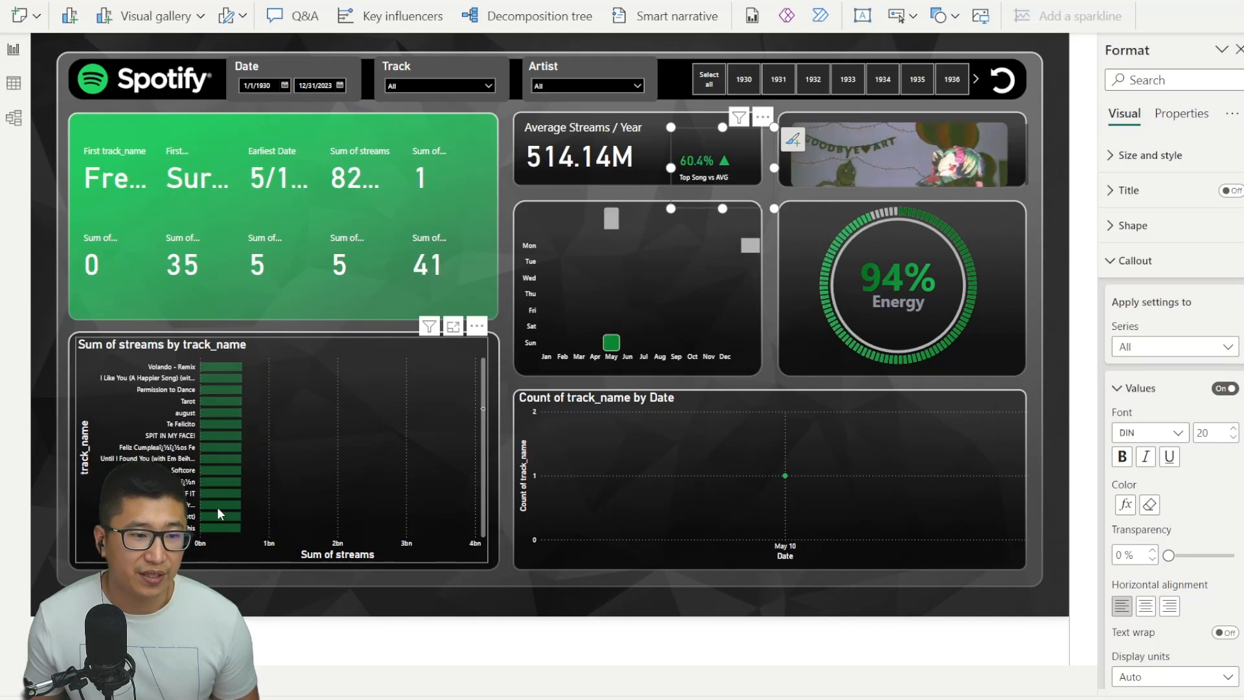
{"action": "left_click", "coordinate": [216, 507]}
{"action": "left_click", "coordinate": [218, 507]}
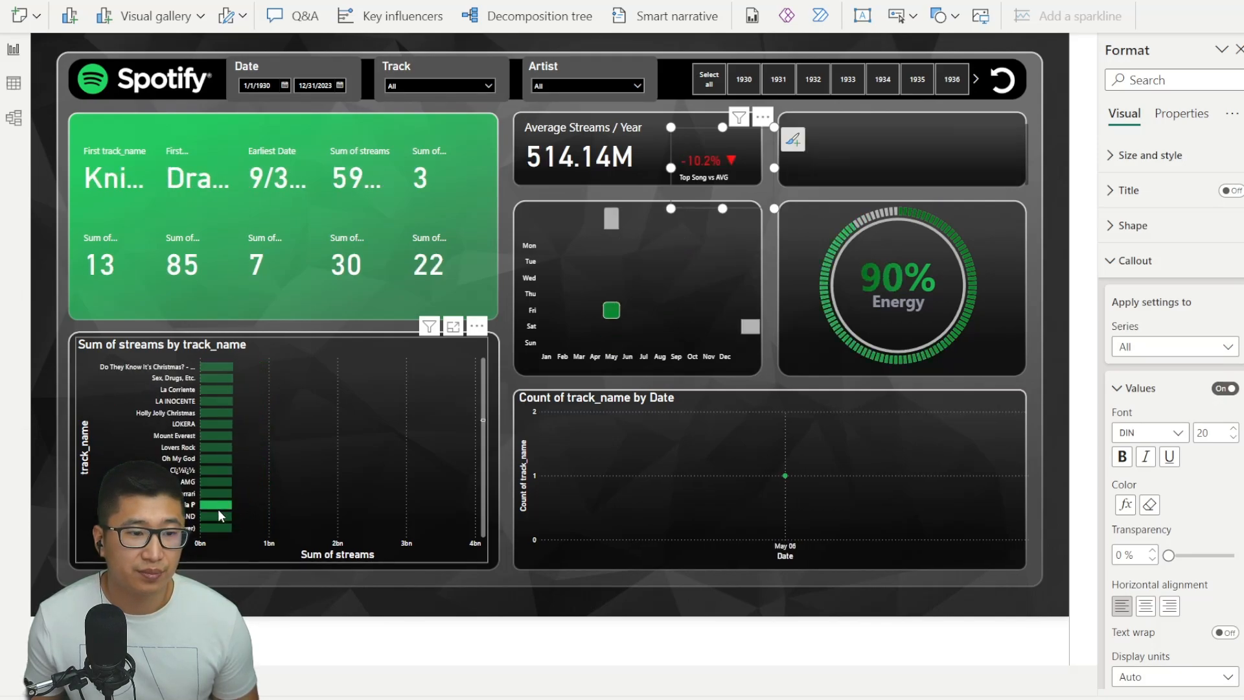
{"action": "scroll", "coordinate": [219, 505], "scroll_direction": "down", "scroll_amount": 8}
{"action": "left_click", "coordinate": [215, 481]}
{"action": "left_click", "coordinate": [215, 480]}
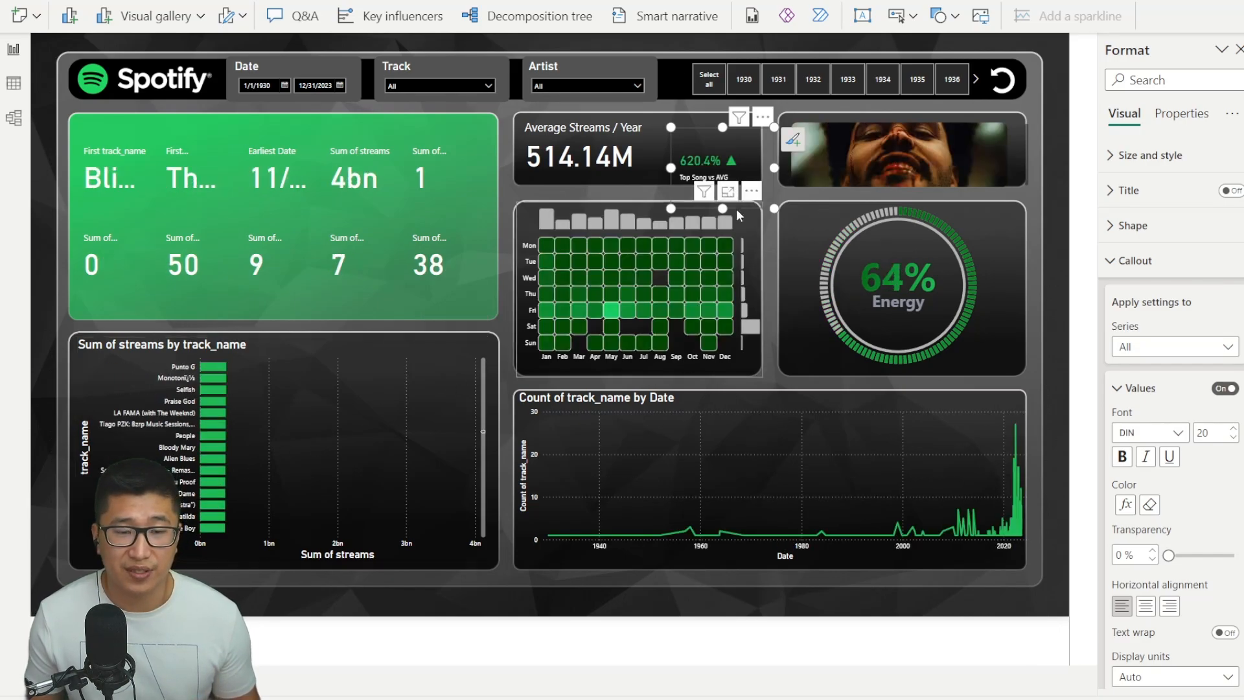
Step: Color the Top Song vs AVG callout label by rules on _Top song vs avg val: Min to below 0 red, 0 to Max green
{"action": "left_click", "coordinate": [1152, 391]}
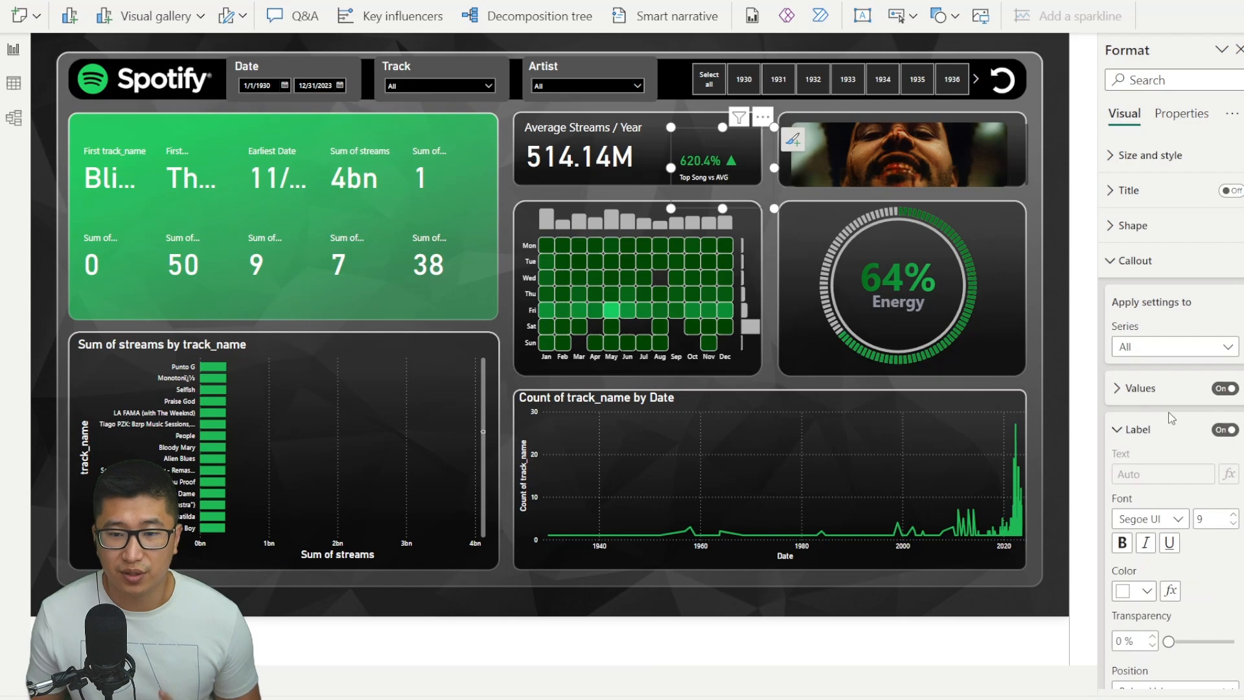
{"action": "scroll", "coordinate": [1169, 428], "scroll_direction": "down", "scroll_amount": 2}
{"action": "scroll", "coordinate": [1175, 515], "scroll_direction": "down", "scroll_amount": 1}
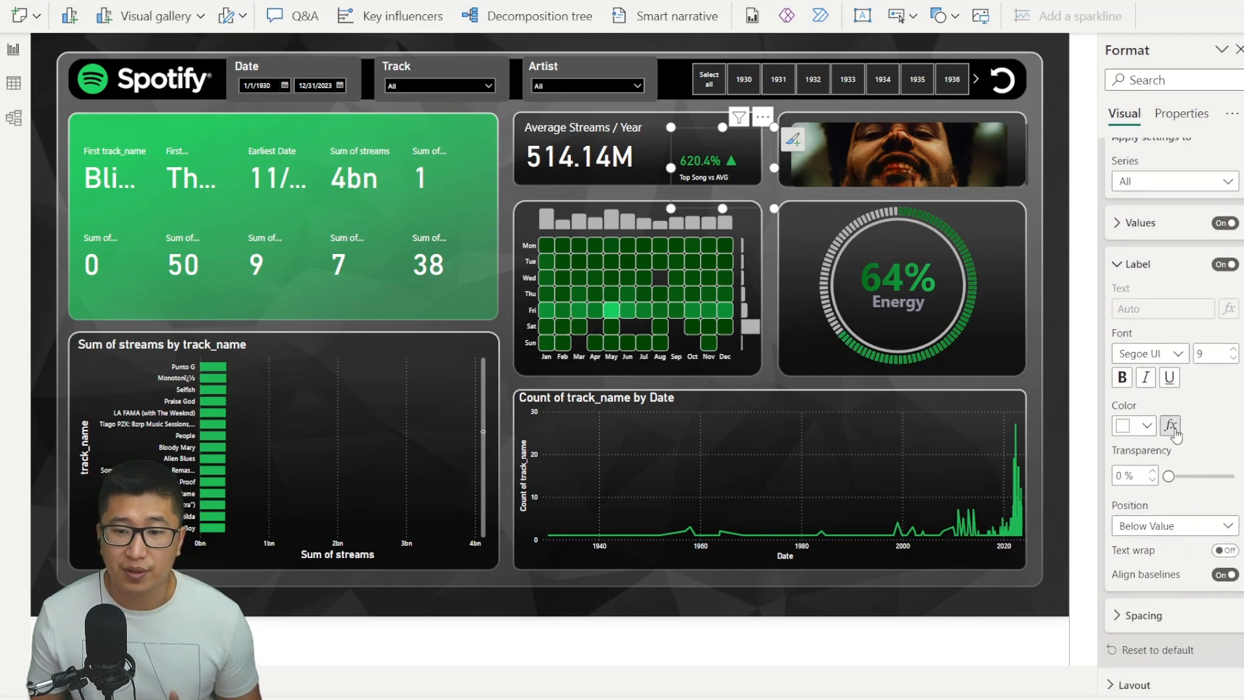
{"action": "left_click", "coordinate": [1169, 424]}
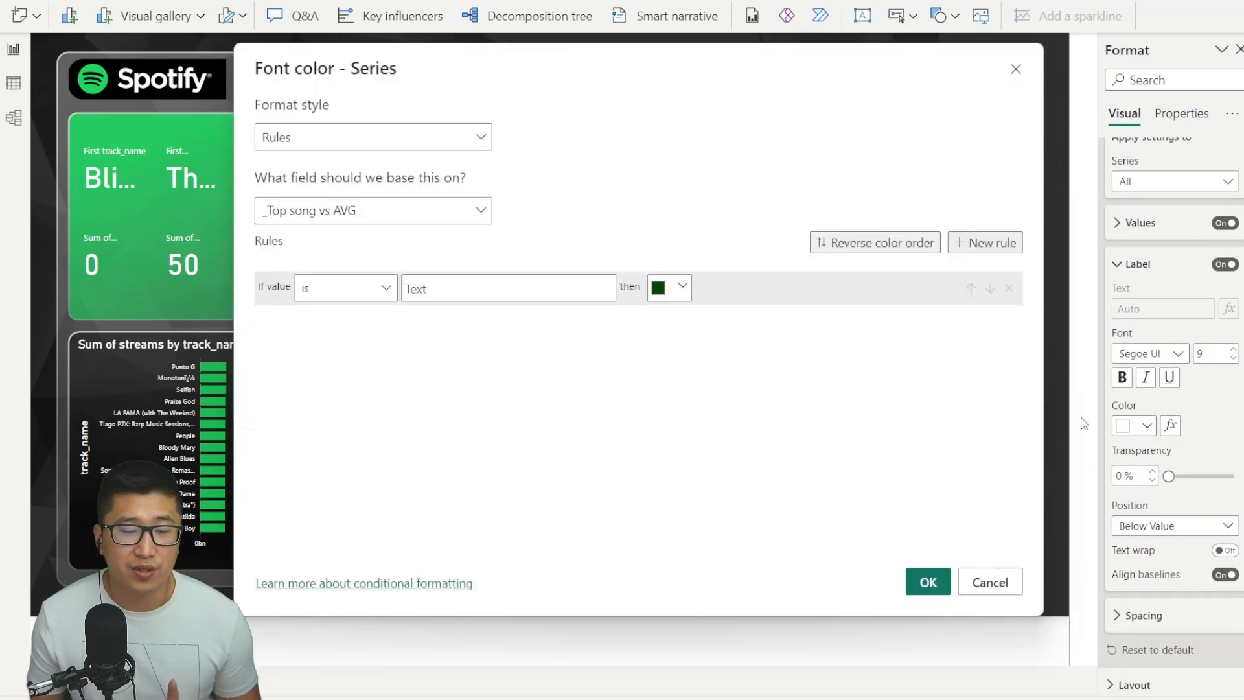
{"action": "left_click", "coordinate": [409, 217]}
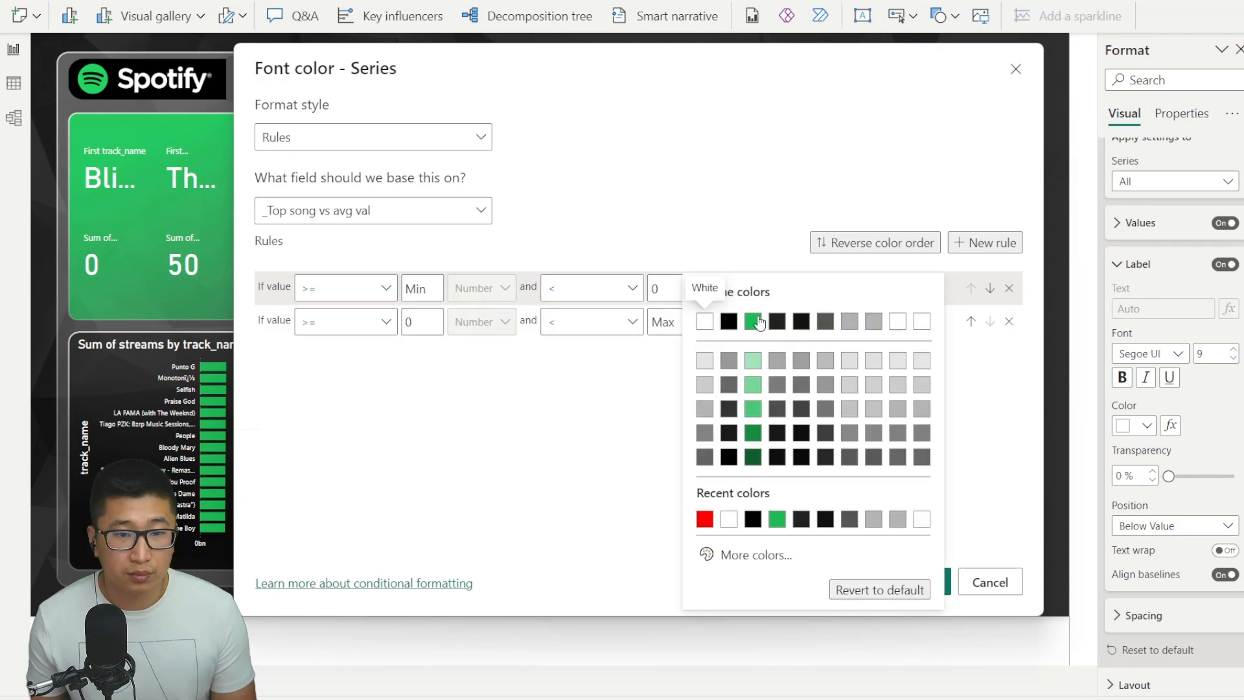
{"action": "left_click", "coordinate": [759, 328]}
{"action": "left_click", "coordinate": [928, 581]}
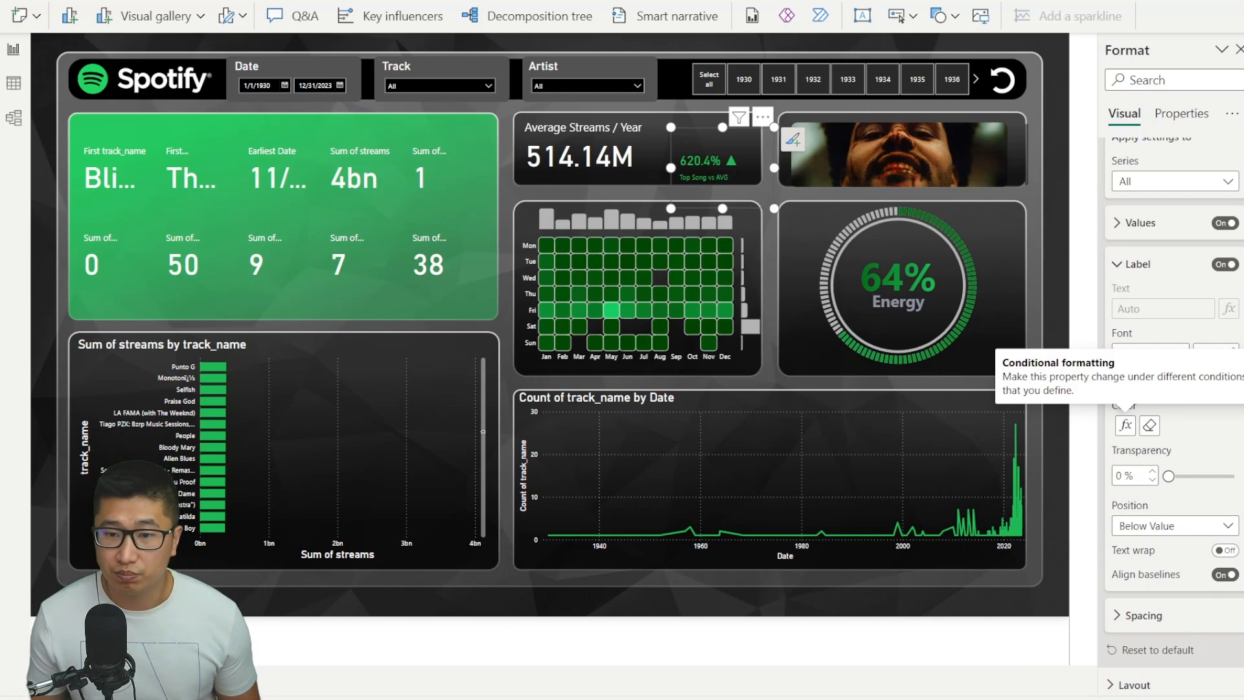
Step: Check the callout label's conditional color by selecting a low-stream track in the bar chart, then clear the selection
{"action": "left_click", "coordinate": [209, 493]}
{"action": "left_click", "coordinate": [215, 508]}
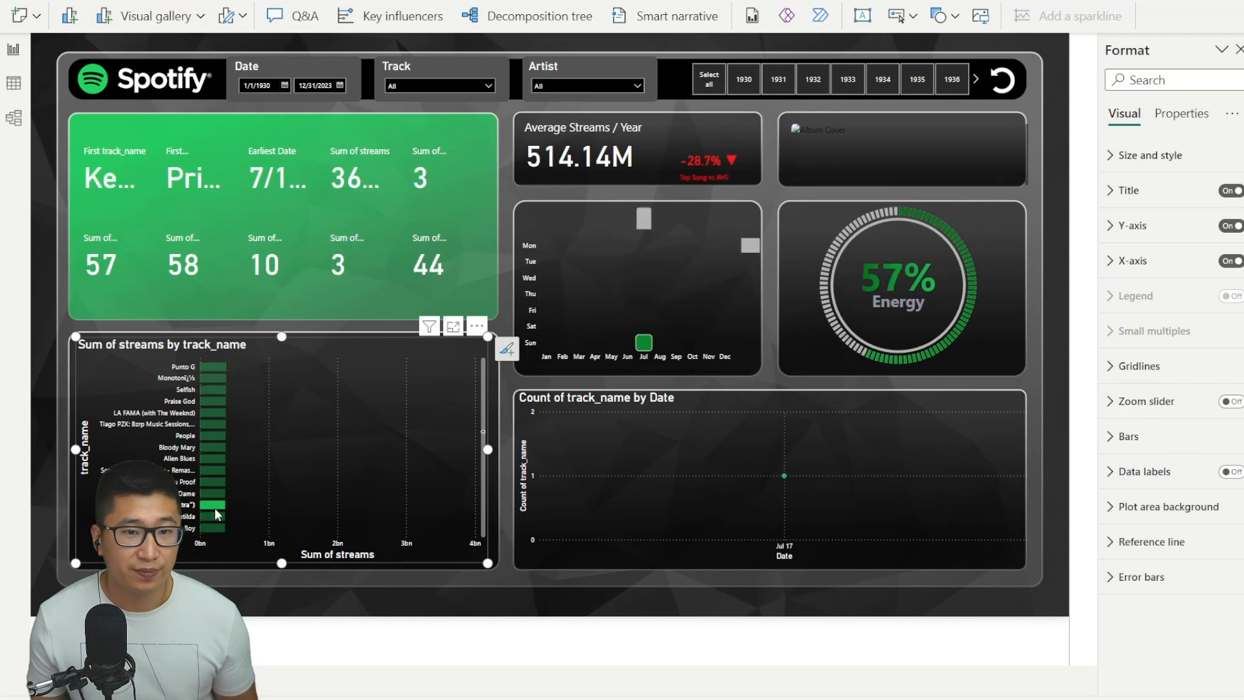
{"action": "left_click", "coordinate": [215, 508]}
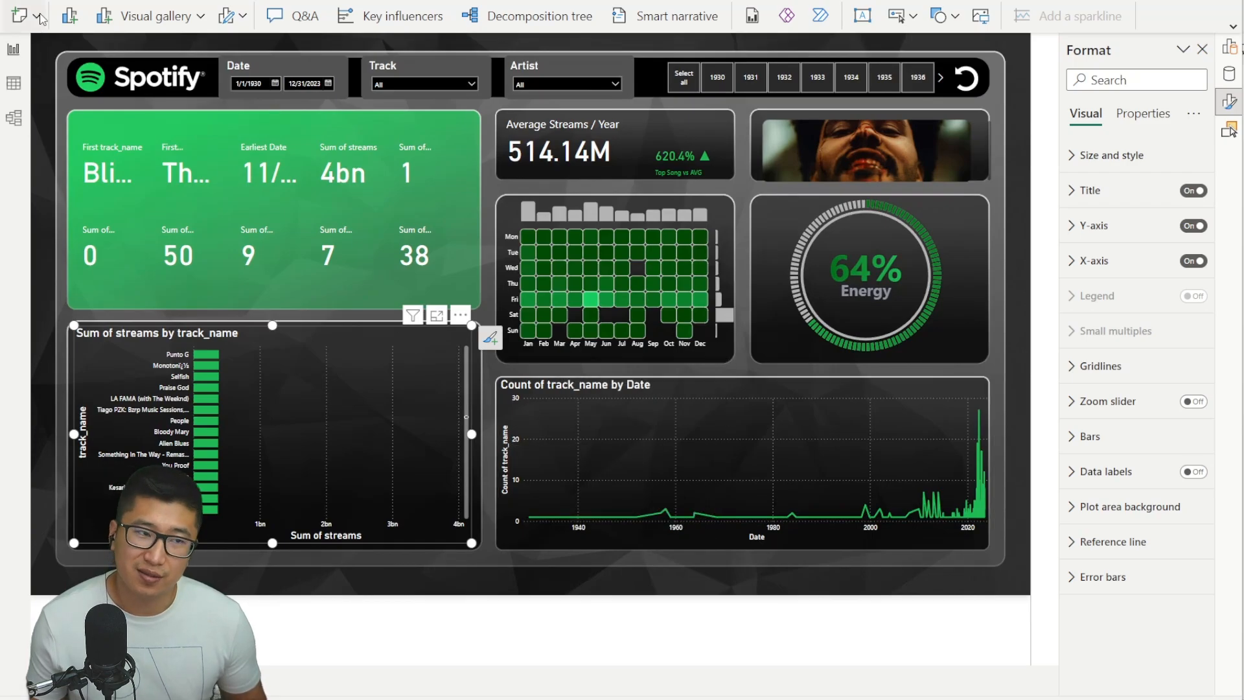
Step: Customize the report theme by setting the advanced first-level elements color to black (#000000) and apply it
{"action": "left_click", "coordinate": [234, 0]}
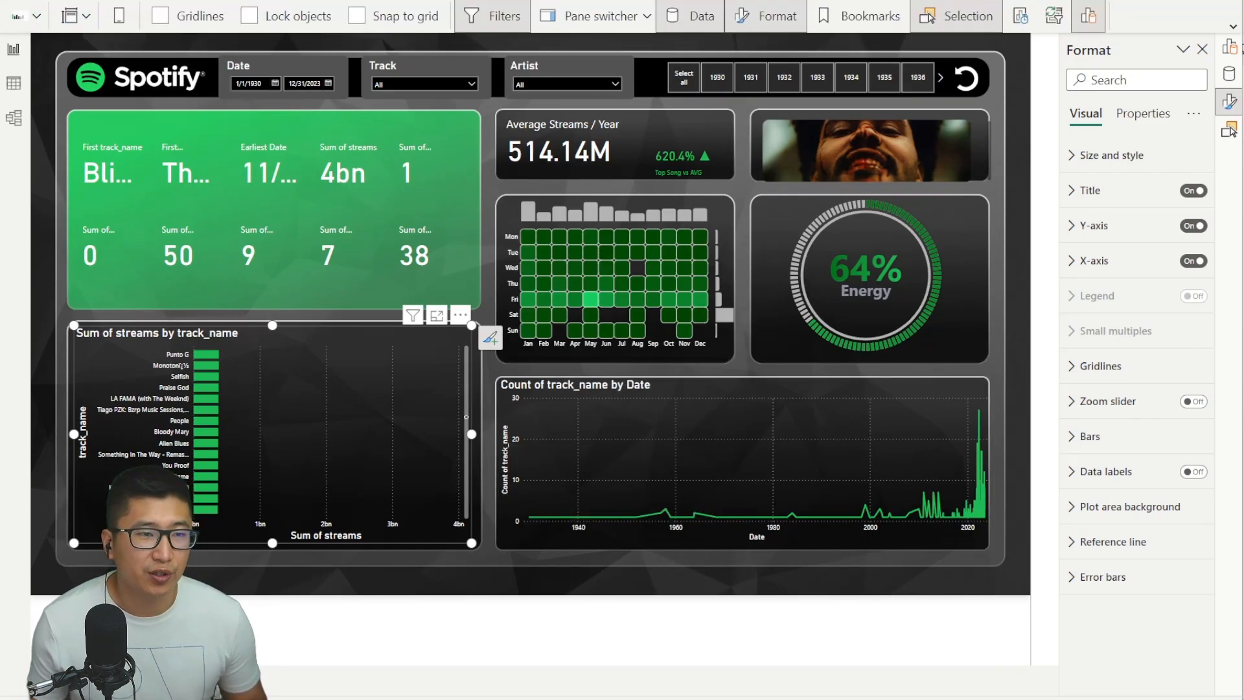
{"action": "left_click", "coordinate": [30, 19]}
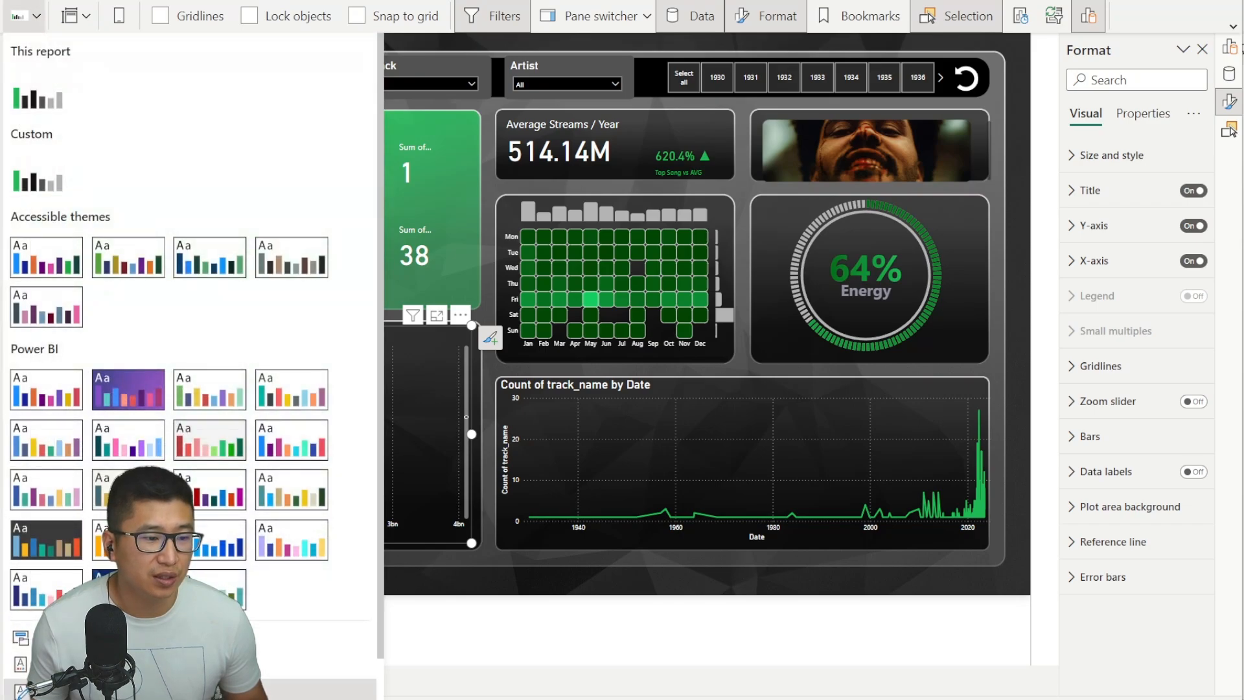
{"action": "left_click", "coordinate": [65, 690]}
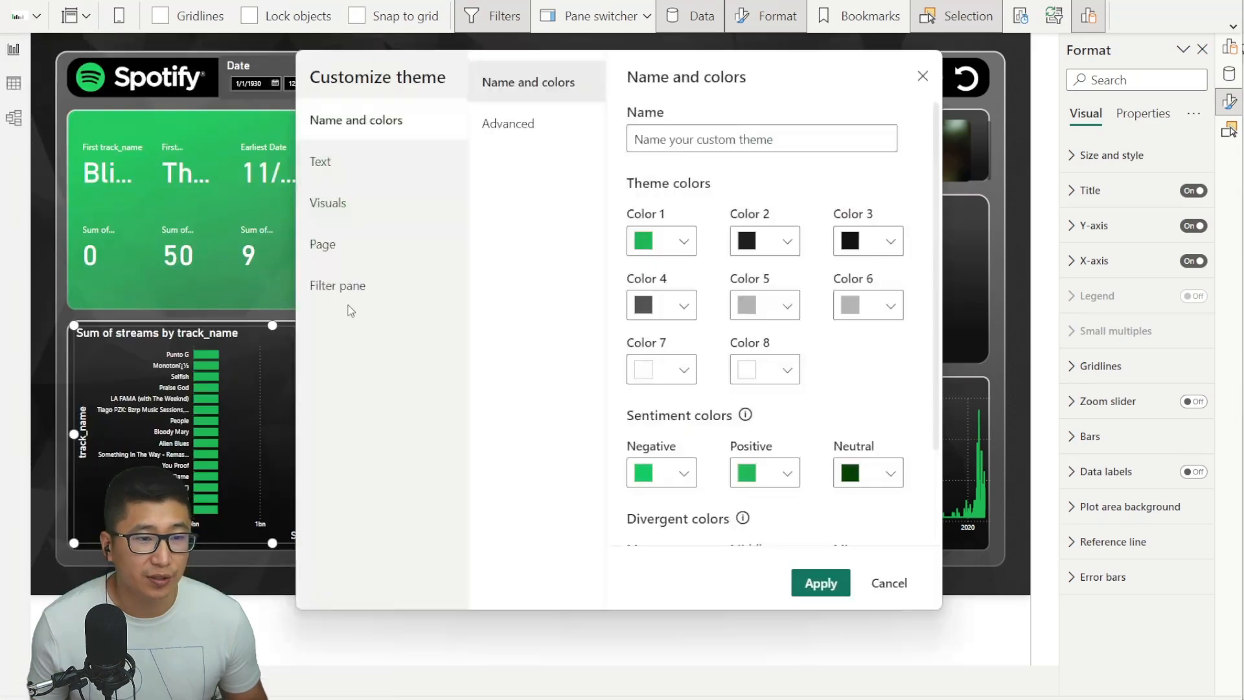
{"action": "left_click", "coordinate": [558, 124]}
{"action": "left_click", "coordinate": [684, 199]}
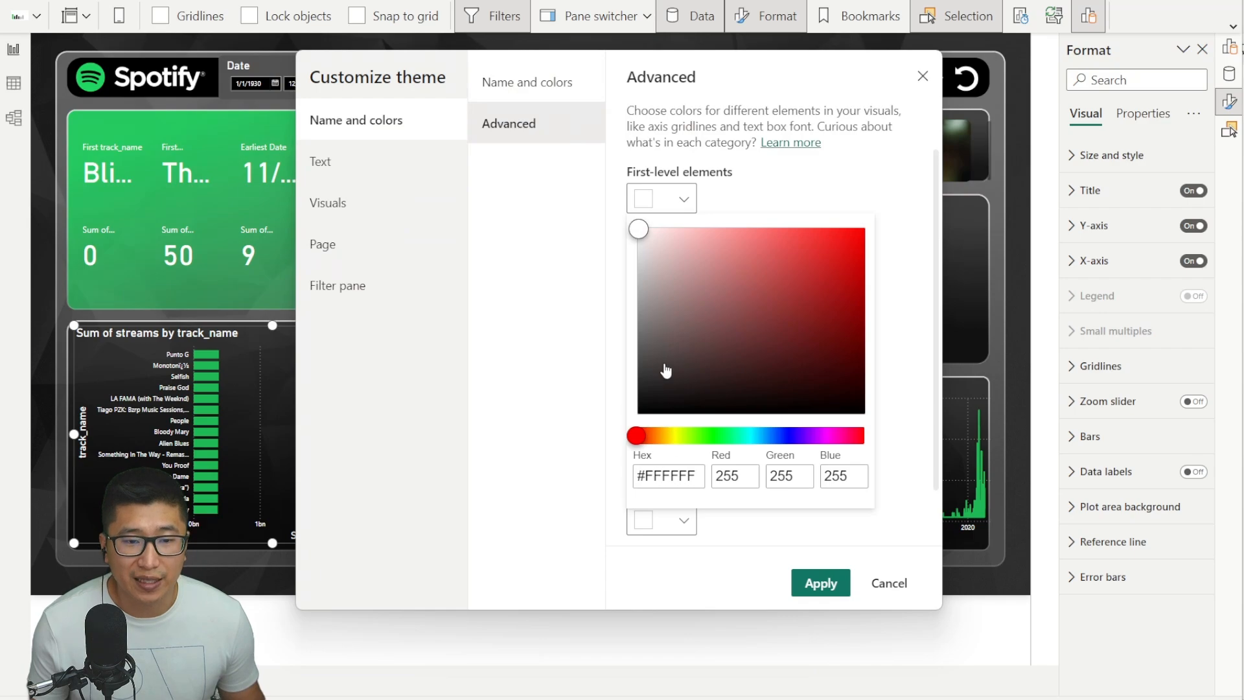
{"action": "left_click_drag", "start_coordinate": [647, 244], "coordinate": [603, 462]}
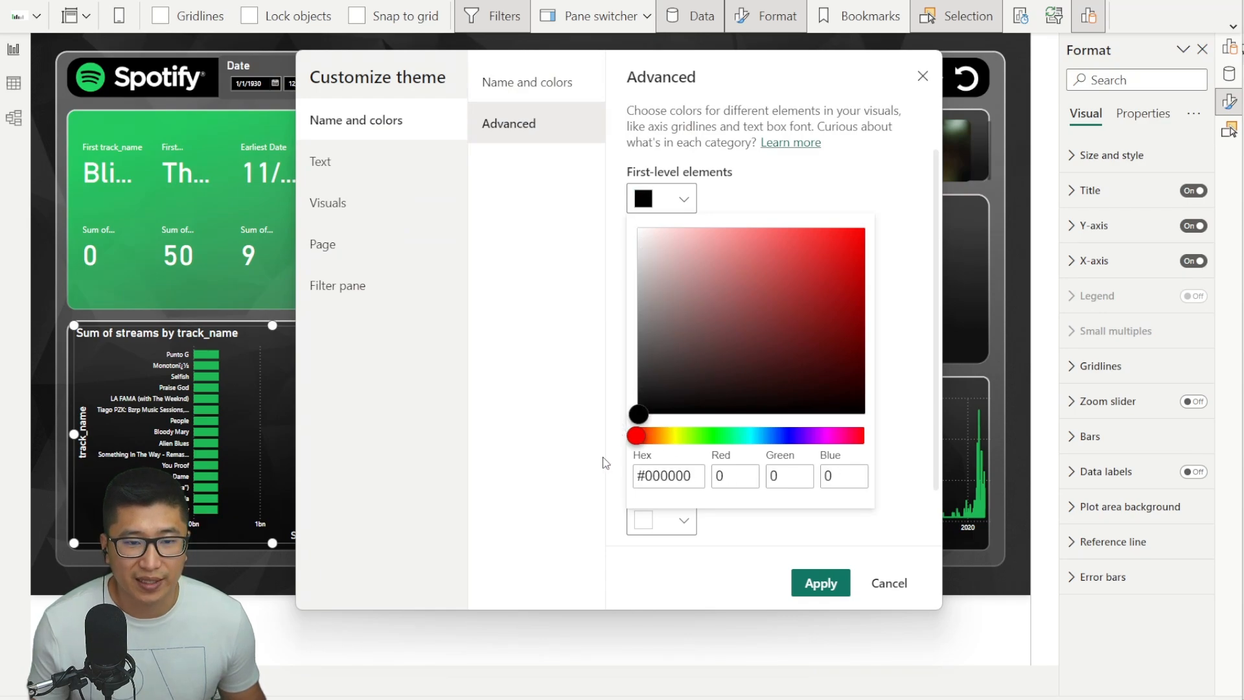
{"action": "left_click", "coordinate": [820, 587]}
{"action": "left_click", "coordinate": [821, 586]}
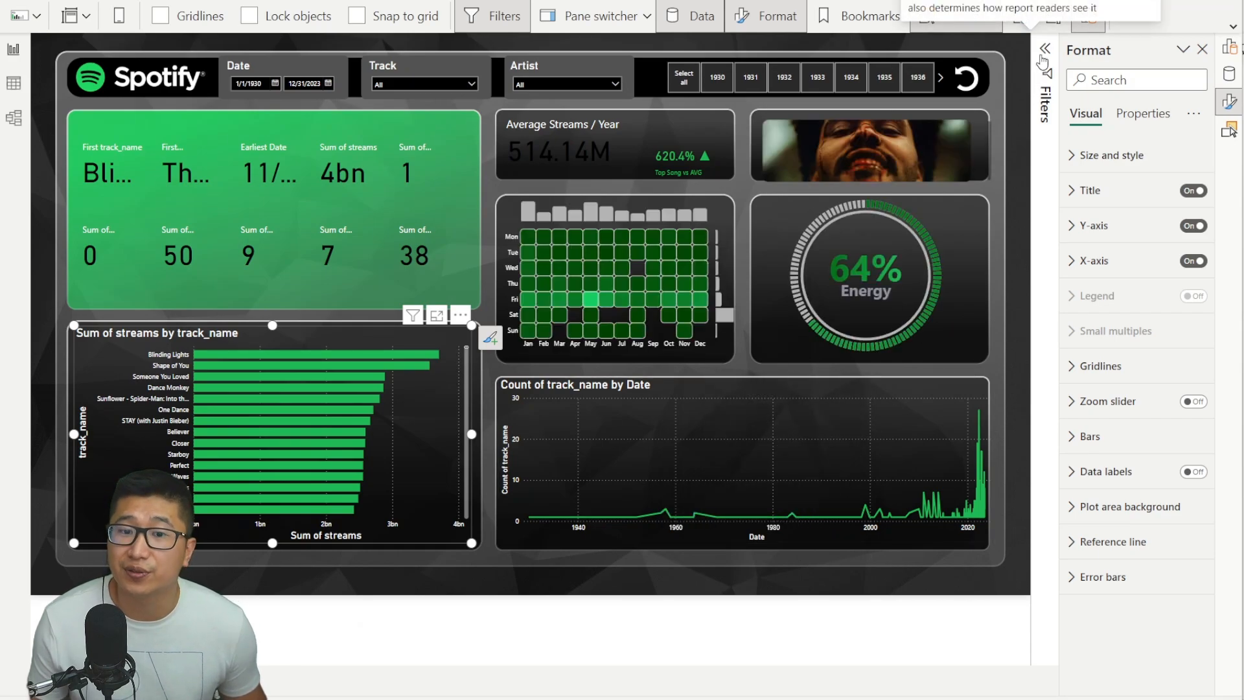
Step: Set the callout value color of the Average Streams / Year card to white
{"action": "left_click", "coordinate": [577, 156]}
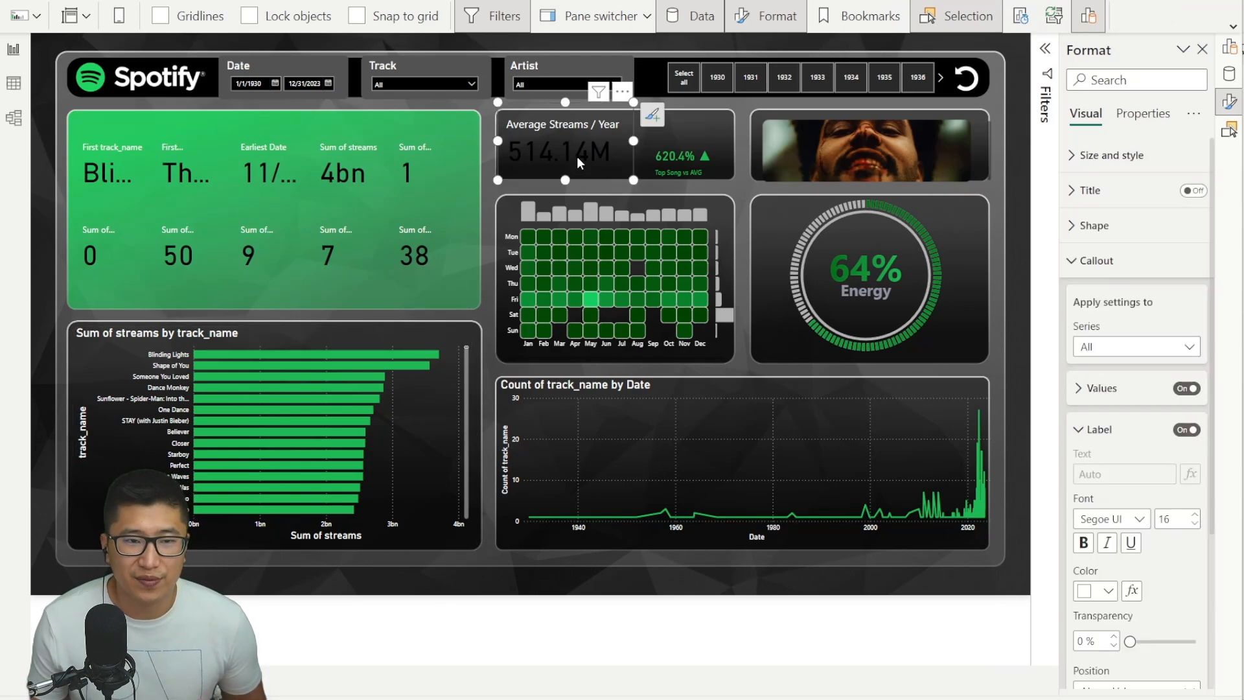
{"action": "scroll", "coordinate": [1153, 447], "scroll_direction": "down", "scroll_amount": 3}
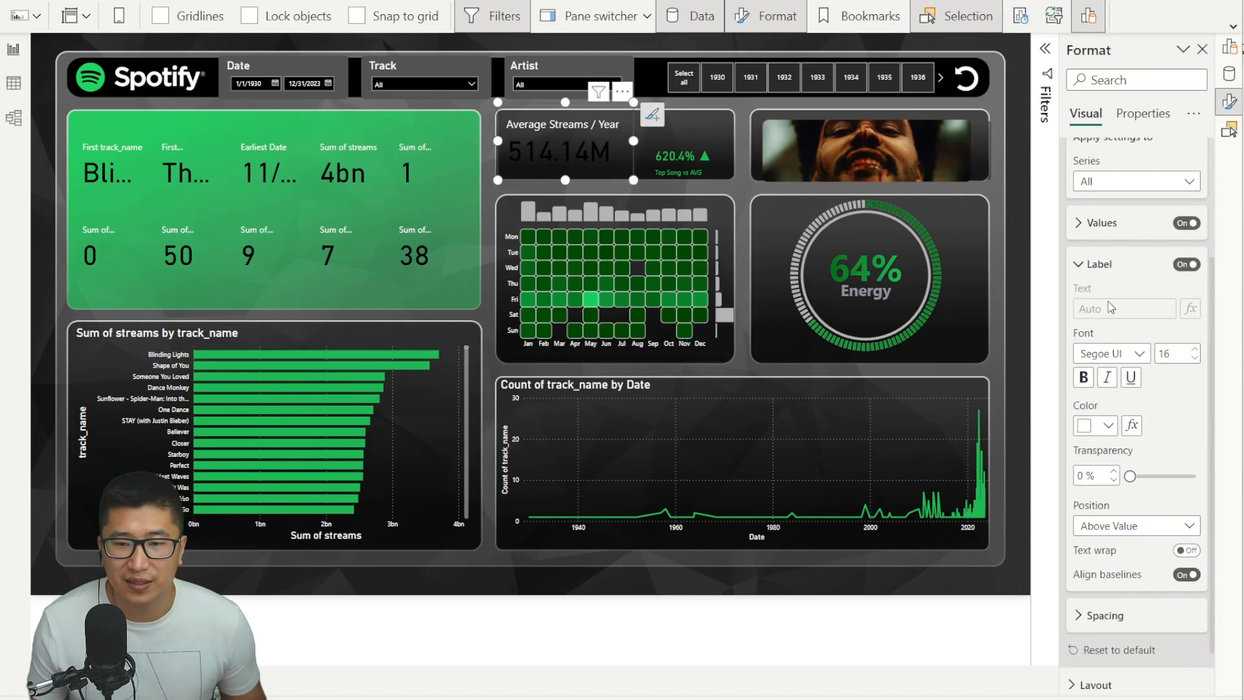
{"action": "left_click", "coordinate": [1099, 263]}
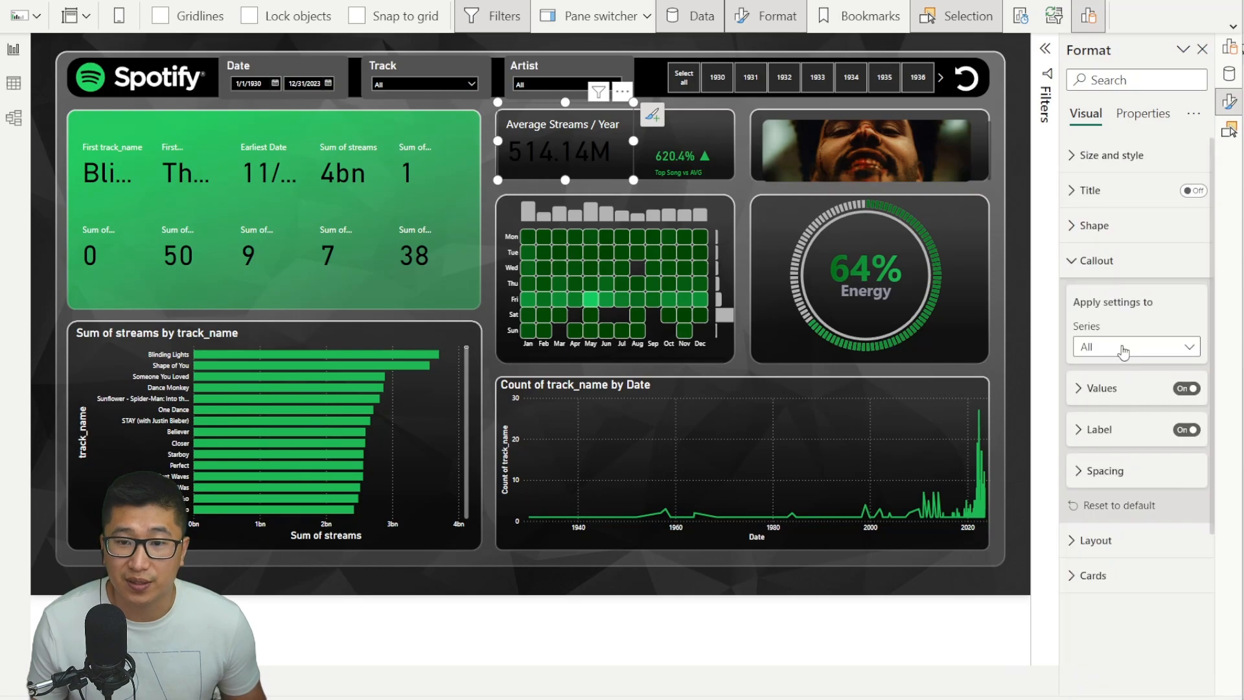
{"action": "left_click", "coordinate": [1102, 389]}
{"action": "left_click", "coordinate": [1093, 514]}
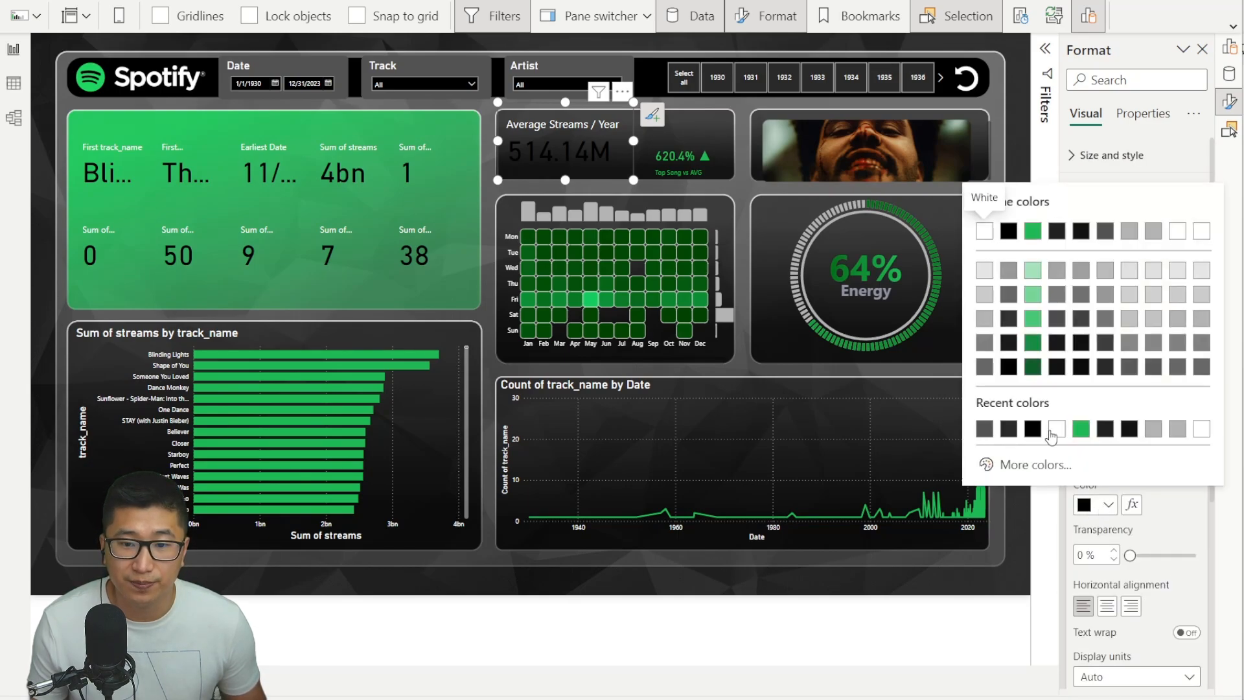
{"action": "left_click", "coordinate": [1016, 75]}
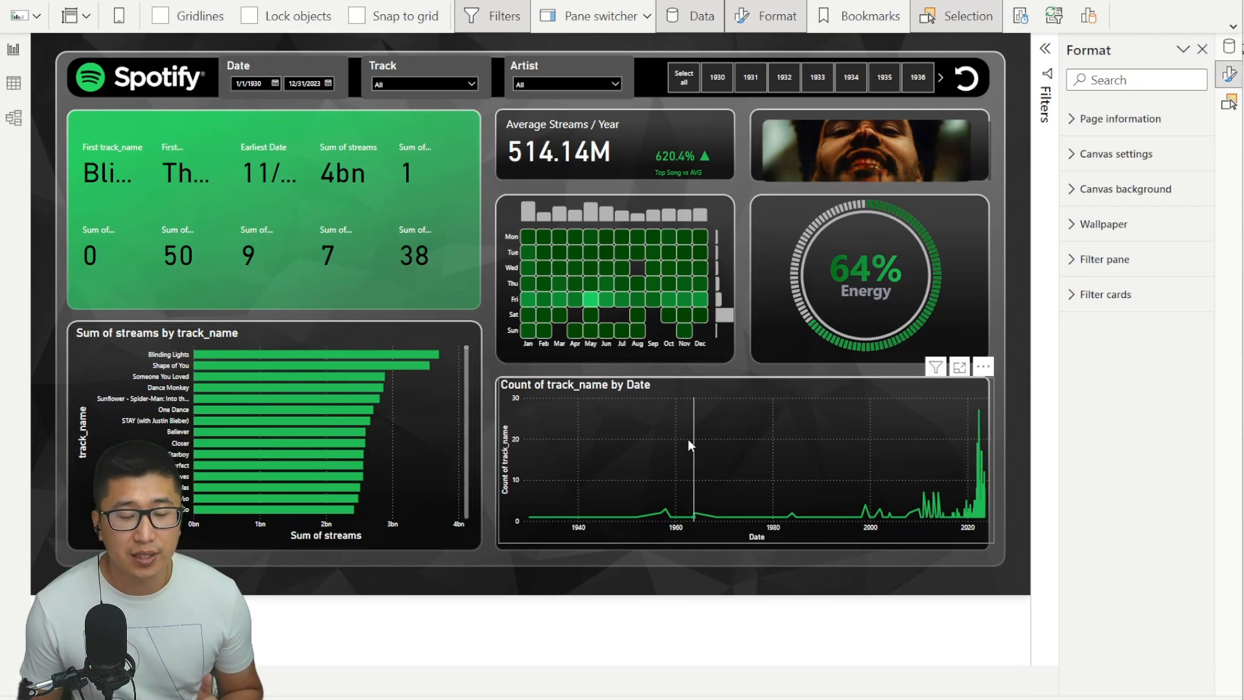
Step: Turn off the y-axis and x-axis titles on the Count of track_name by Date line chart
{"action": "left_click", "coordinate": [852, 396]}
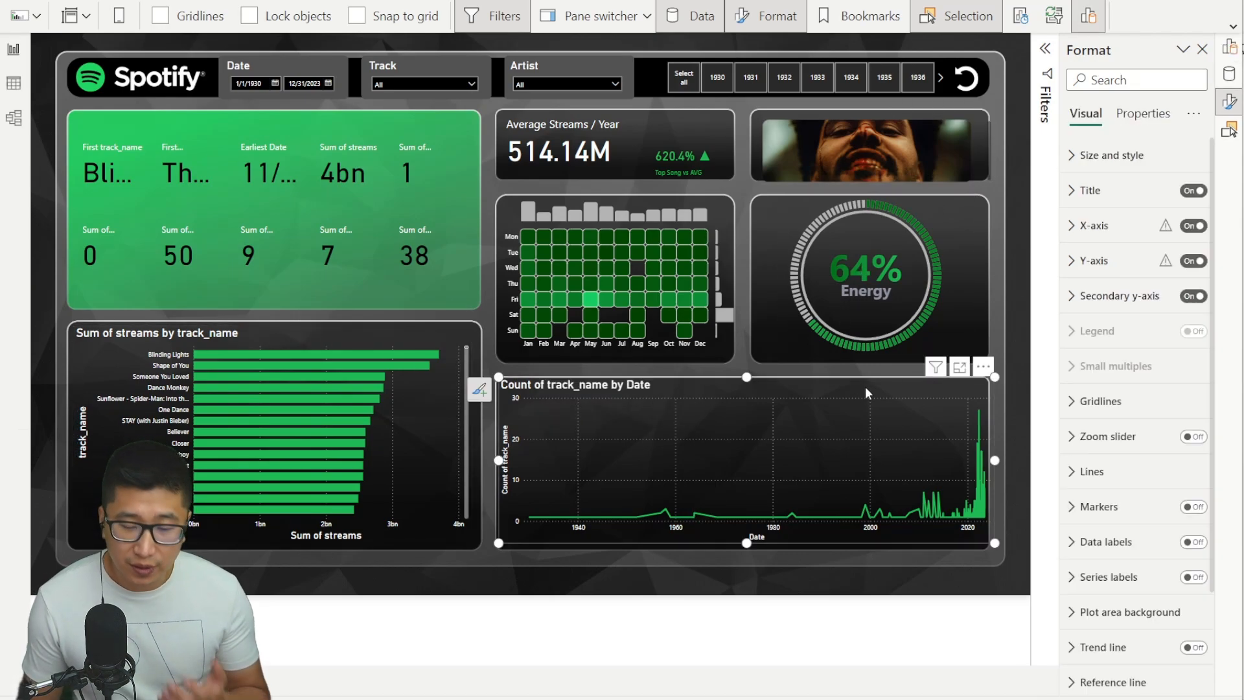
{"action": "left_click", "coordinate": [1095, 260]}
{"action": "scroll", "coordinate": [1174, 442], "scroll_direction": "down", "scroll_amount": 2}
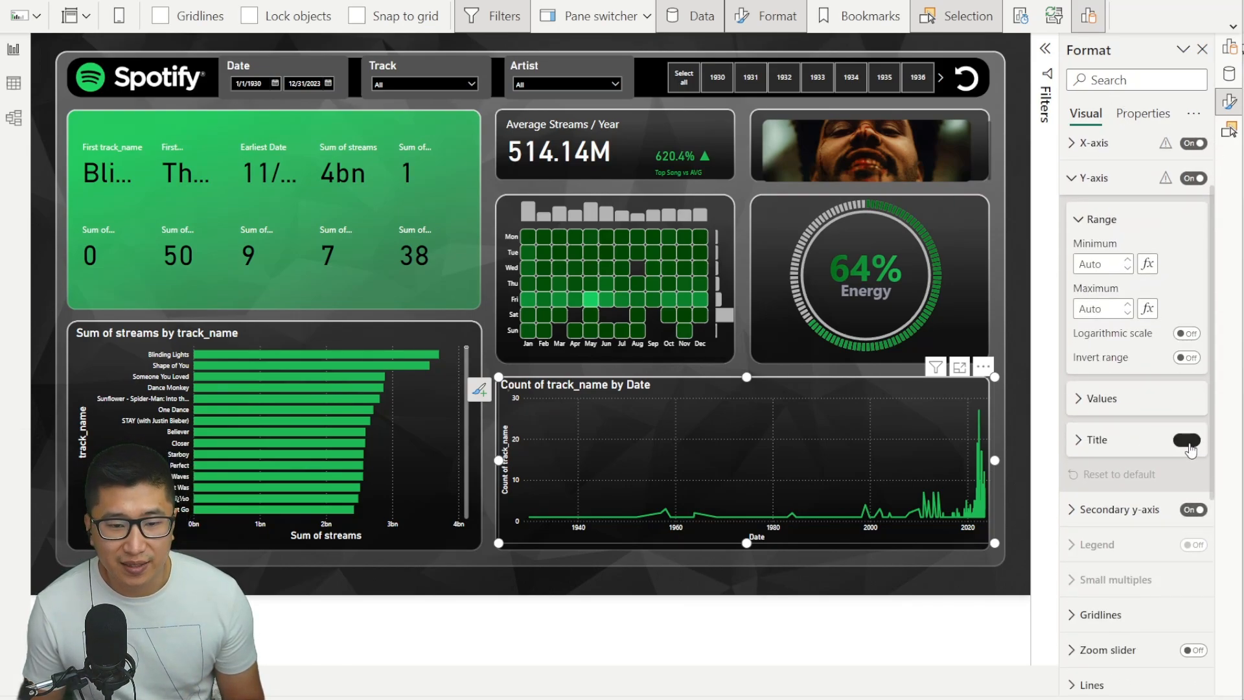
{"action": "left_click", "coordinate": [1188, 445]}
{"action": "left_click", "coordinate": [1093, 142]}
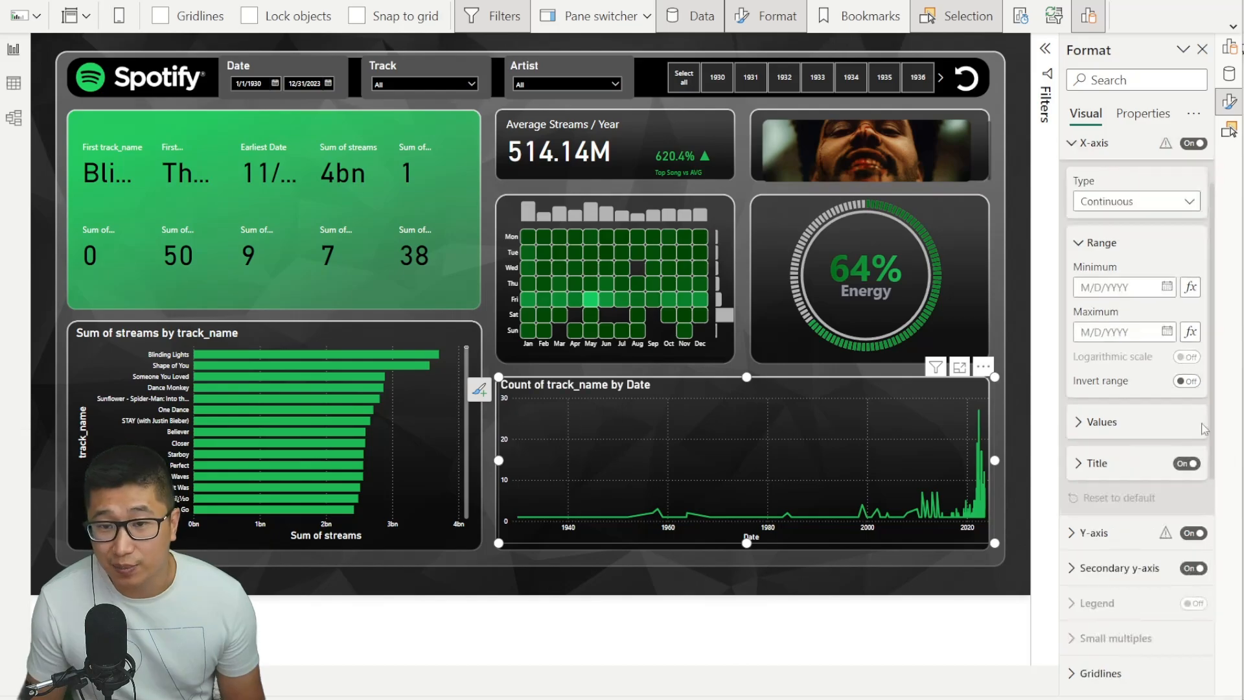
{"action": "left_click", "coordinate": [1186, 463]}
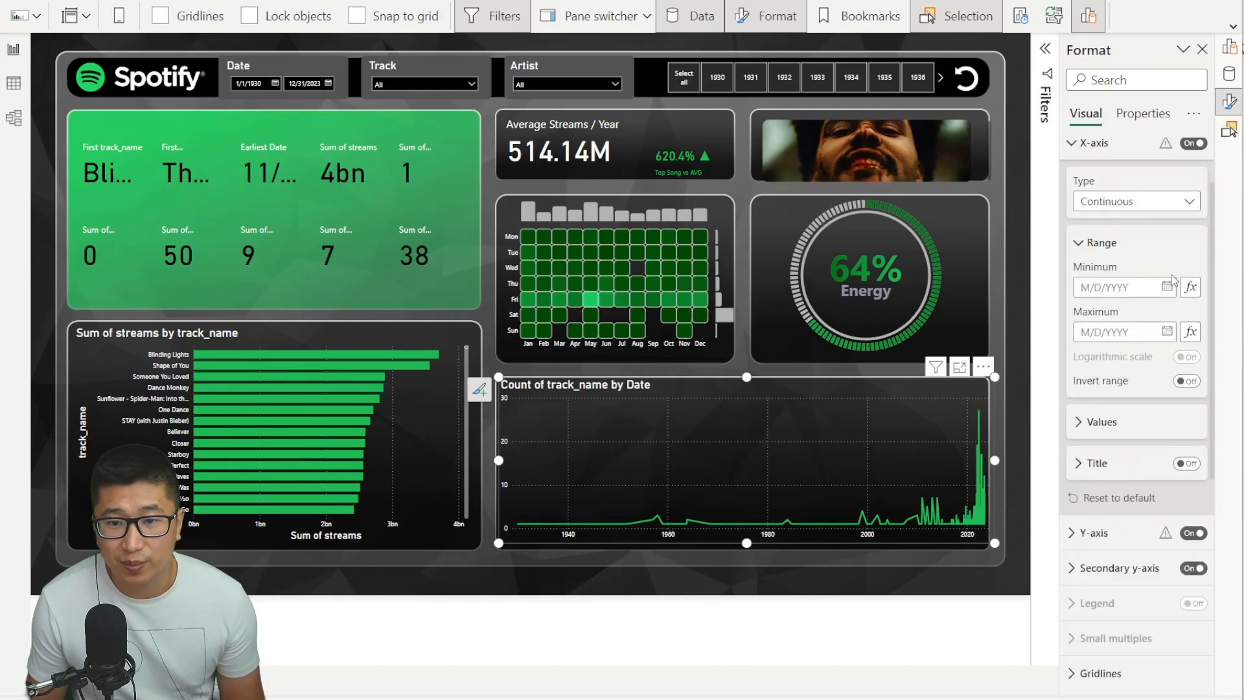
Step: Set the line chart's x-axis values to font size 11
{"action": "left_click", "coordinate": [1164, 433]}
{"action": "left_click", "coordinate": [1195, 463]}
{"action": "left_click", "coordinate": [1195, 463]}
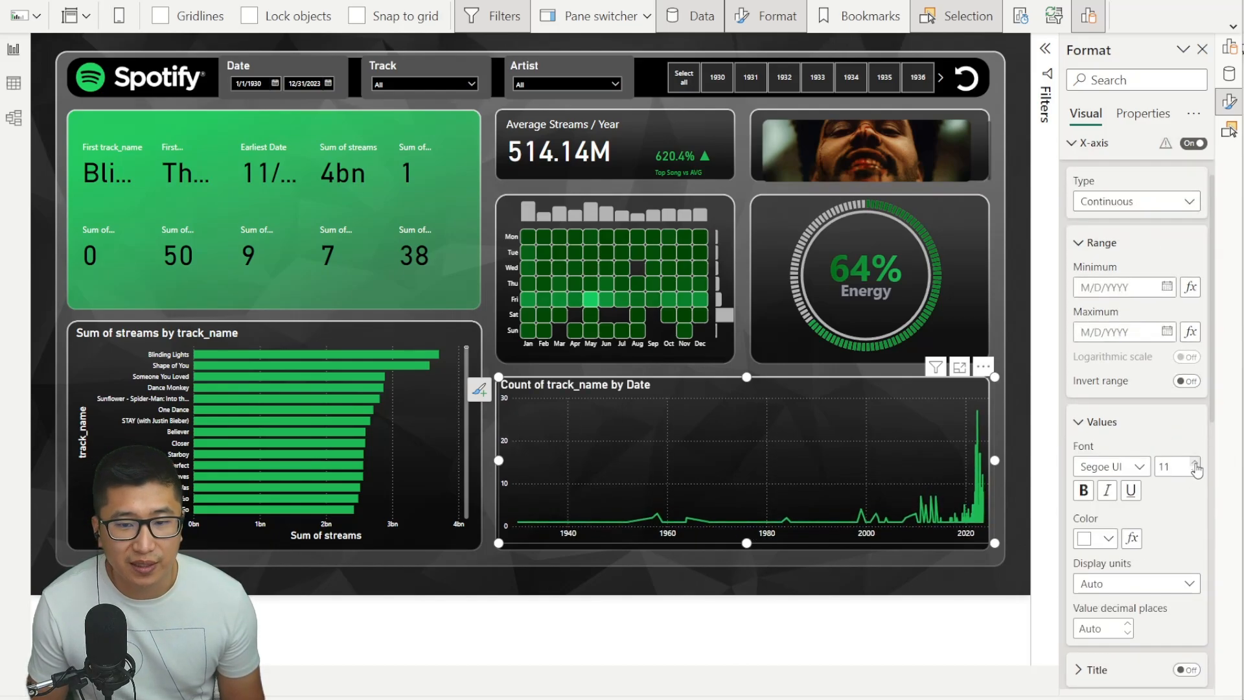
{"action": "left_click", "coordinate": [1095, 142]}
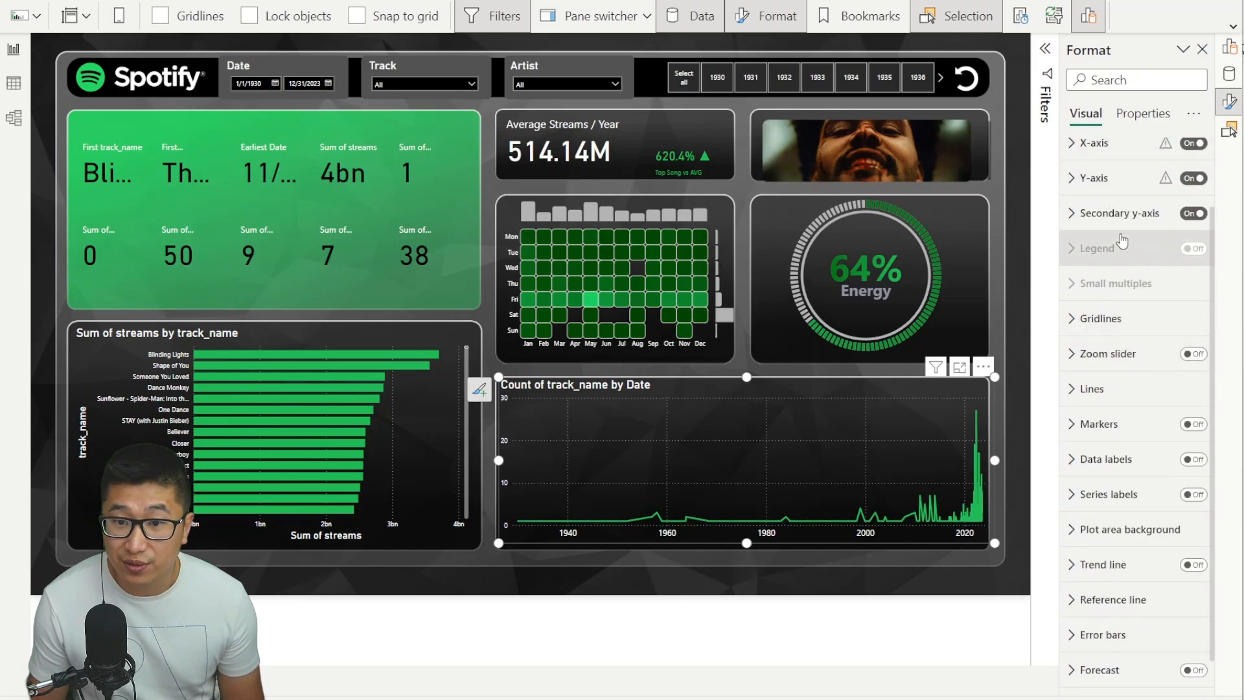
Step: Set the line chart's y-axis values to font size 12
{"action": "left_click", "coordinate": [1101, 178]}
{"action": "left_click", "coordinate": [1127, 397]}
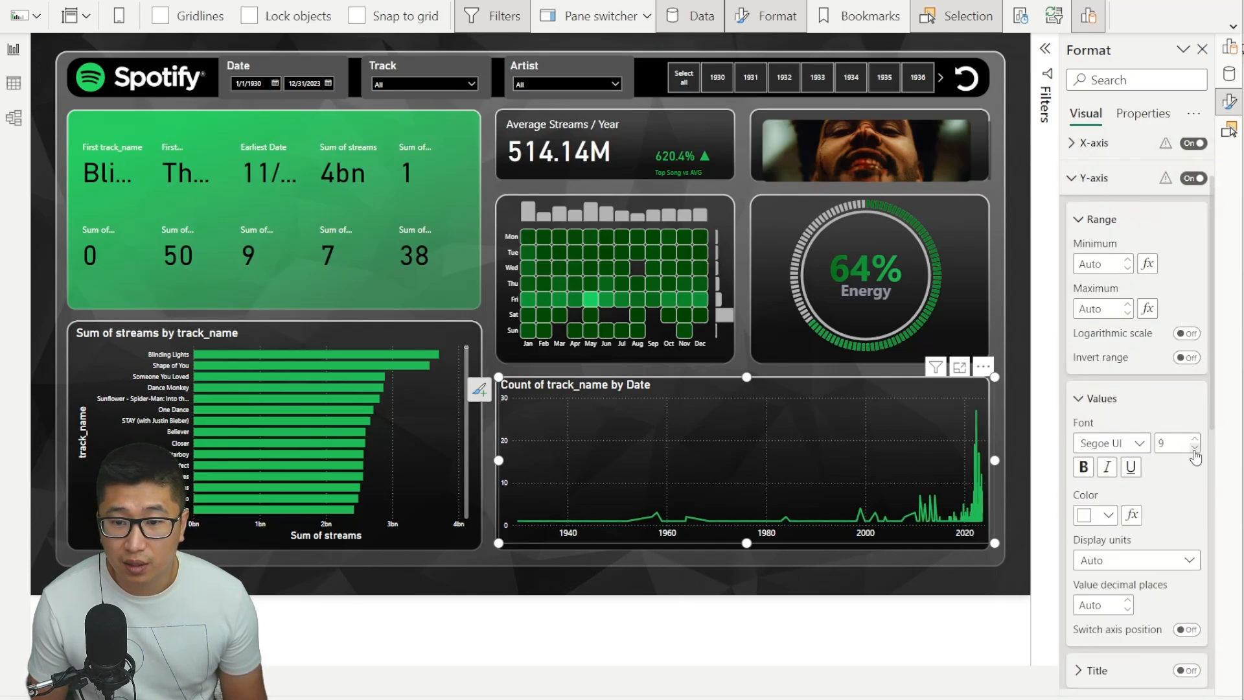
{"action": "left_click", "coordinate": [1195, 439]}
{"action": "left_click", "coordinate": [1195, 440]}
{"action": "left_click", "coordinate": [1195, 440]}
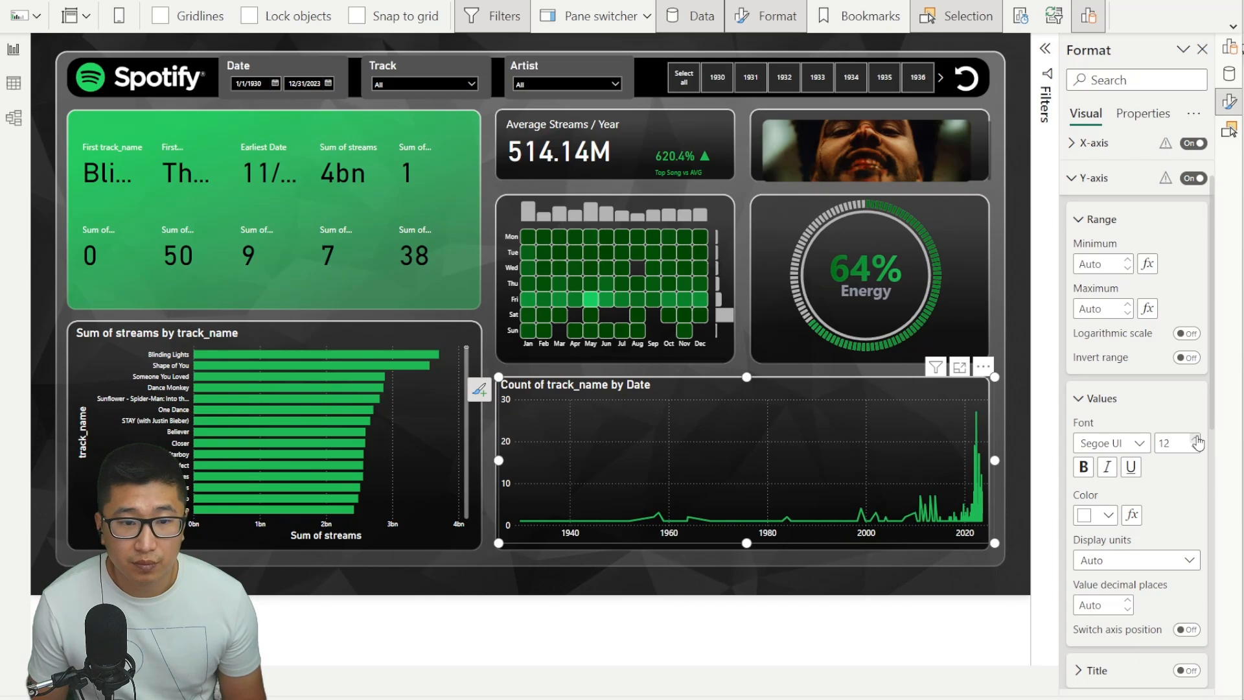
{"action": "left_click", "coordinate": [1121, 178]}
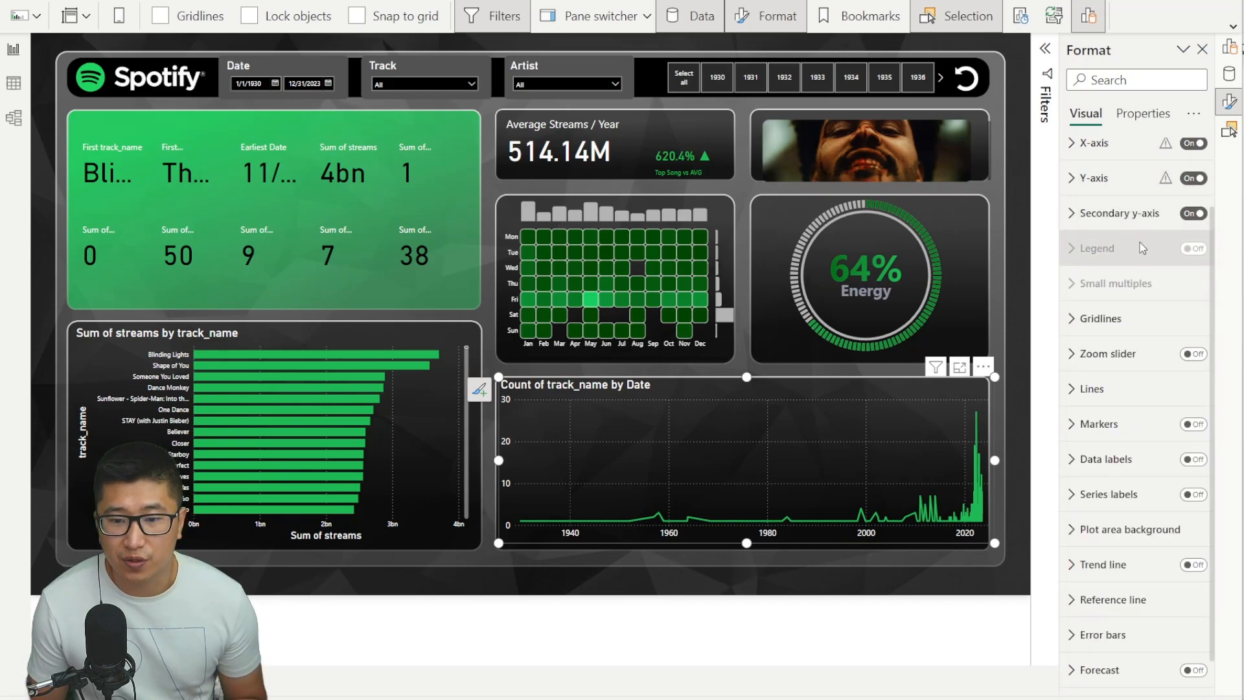
Step: Change the line chart's title text to "Track by Release Date"
{"action": "scroll", "coordinate": [1127, 259], "scroll_direction": "up", "scroll_amount": 3}
{"action": "left_click", "coordinate": [1112, 190]}
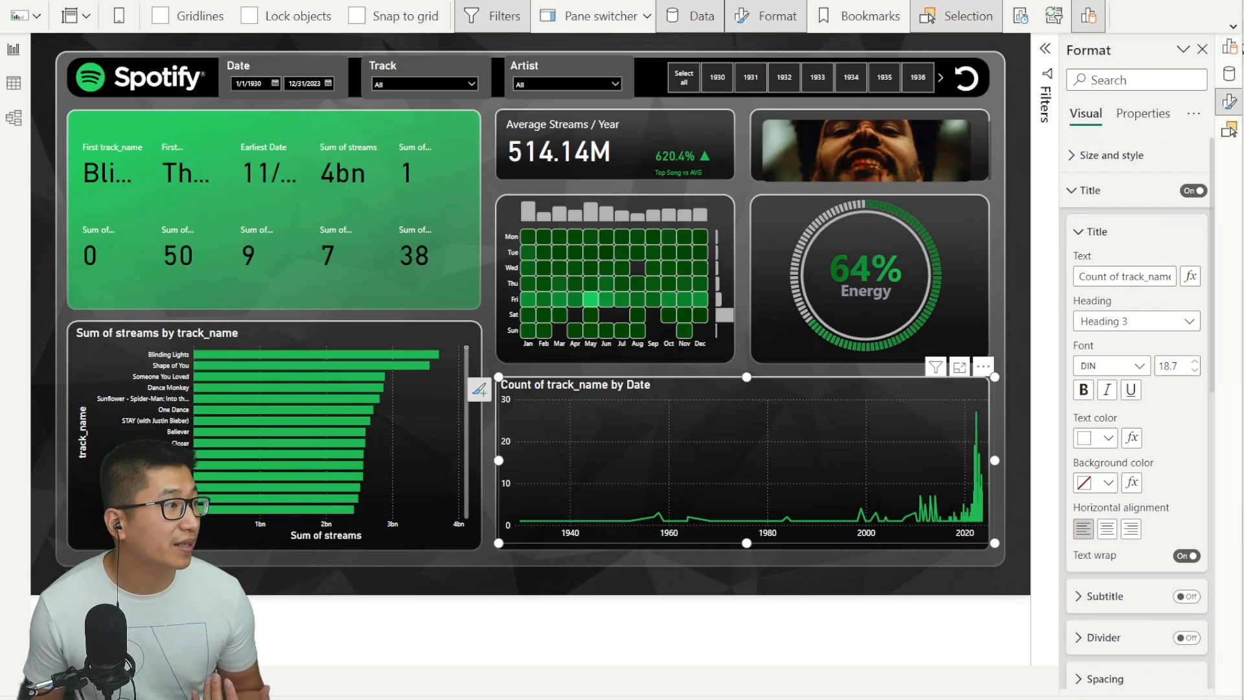
{"action": "triple_click", "coordinate": [1127, 276]}
{"action": "type", "text": "Track by Release Date"}
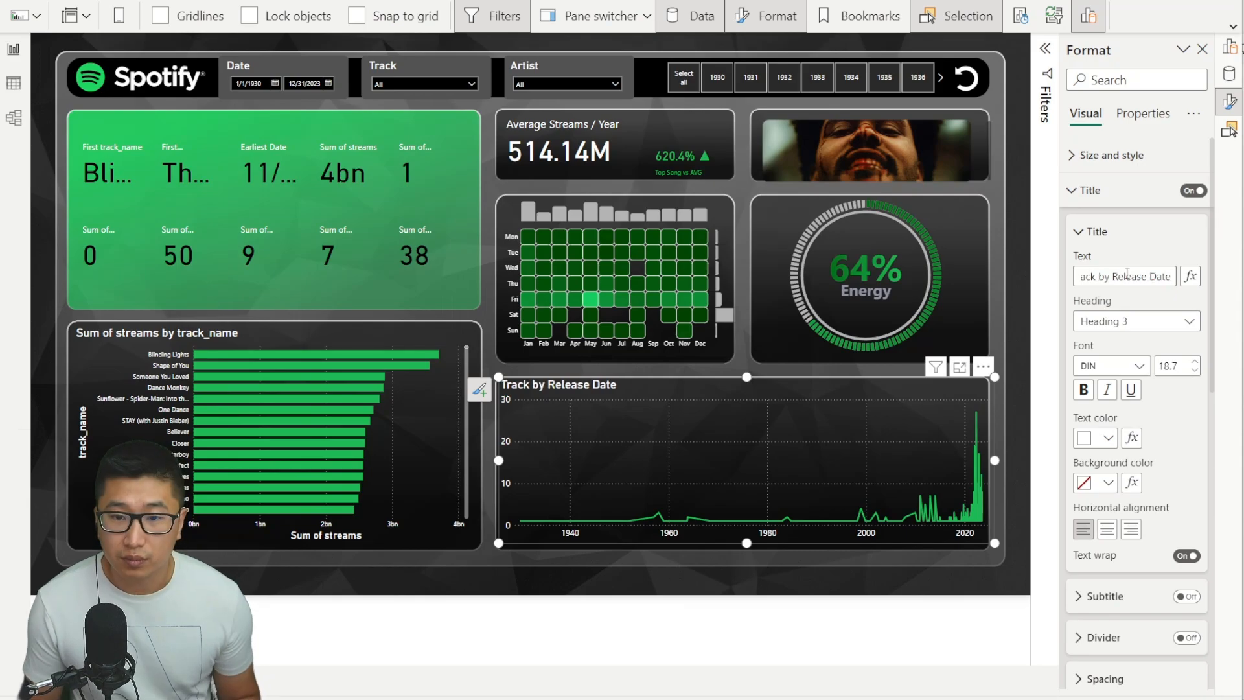
{"action": "left_click", "coordinate": [1147, 190]}
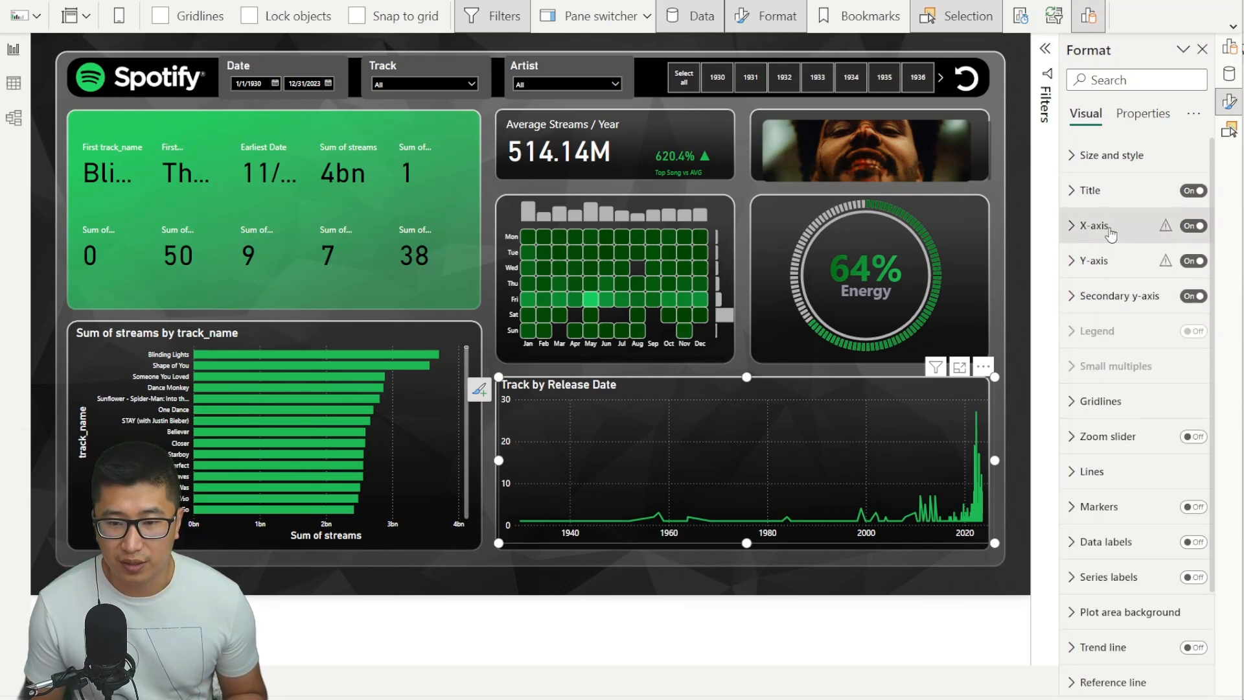
Step: Turn off the vertical gridlines on the Track by Release Date chart, keeping the horizontal ones
{"action": "scroll", "coordinate": [1152, 450], "scroll_direction": "down", "scroll_amount": 3}
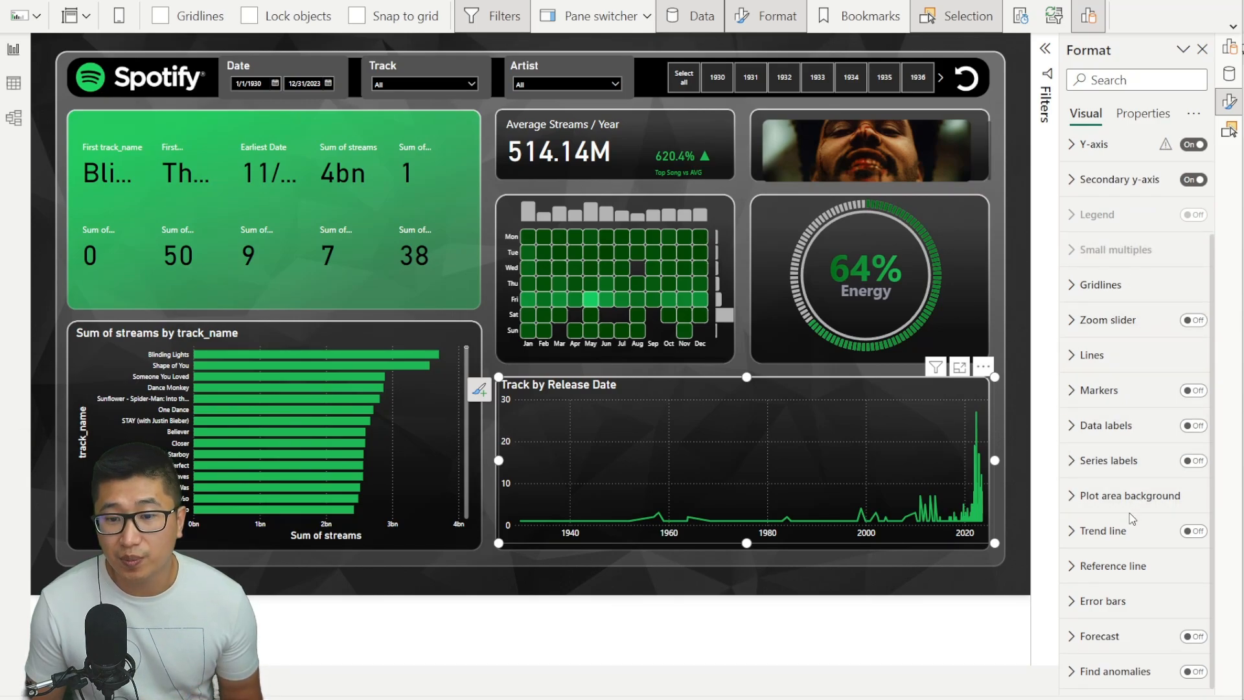
{"action": "scroll", "coordinate": [1101, 363], "scroll_direction": "up", "scroll_amount": 2}
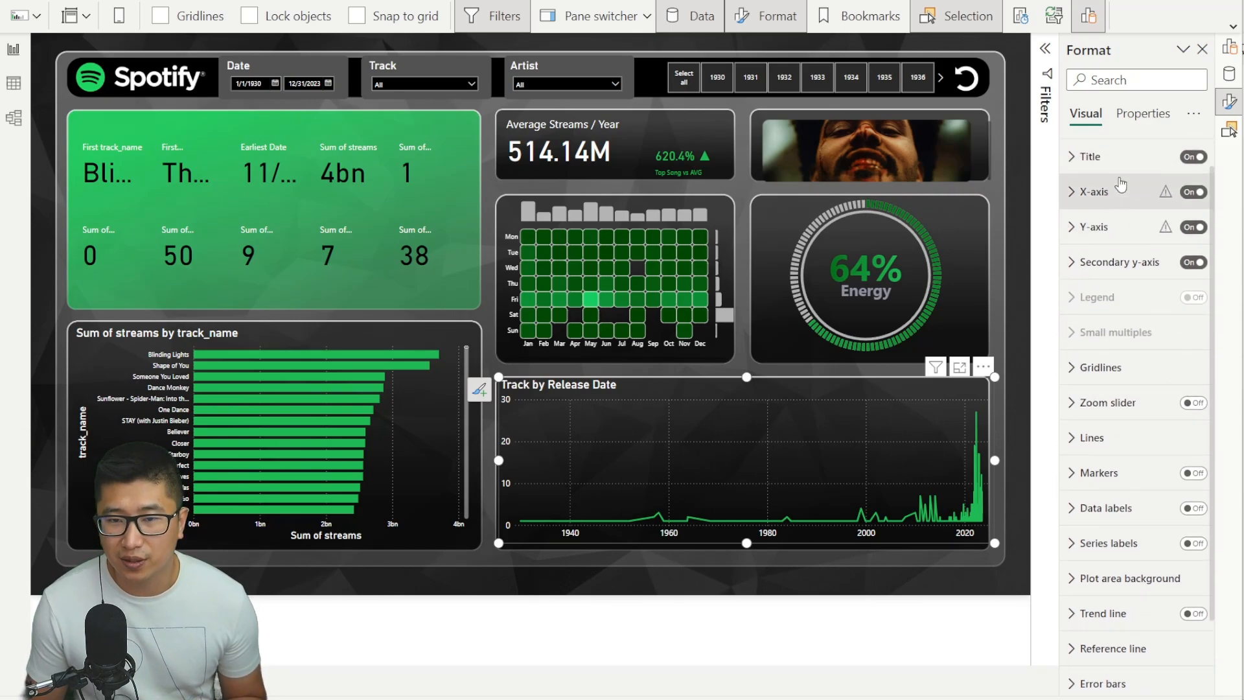
{"action": "left_click", "coordinate": [1100, 367]}
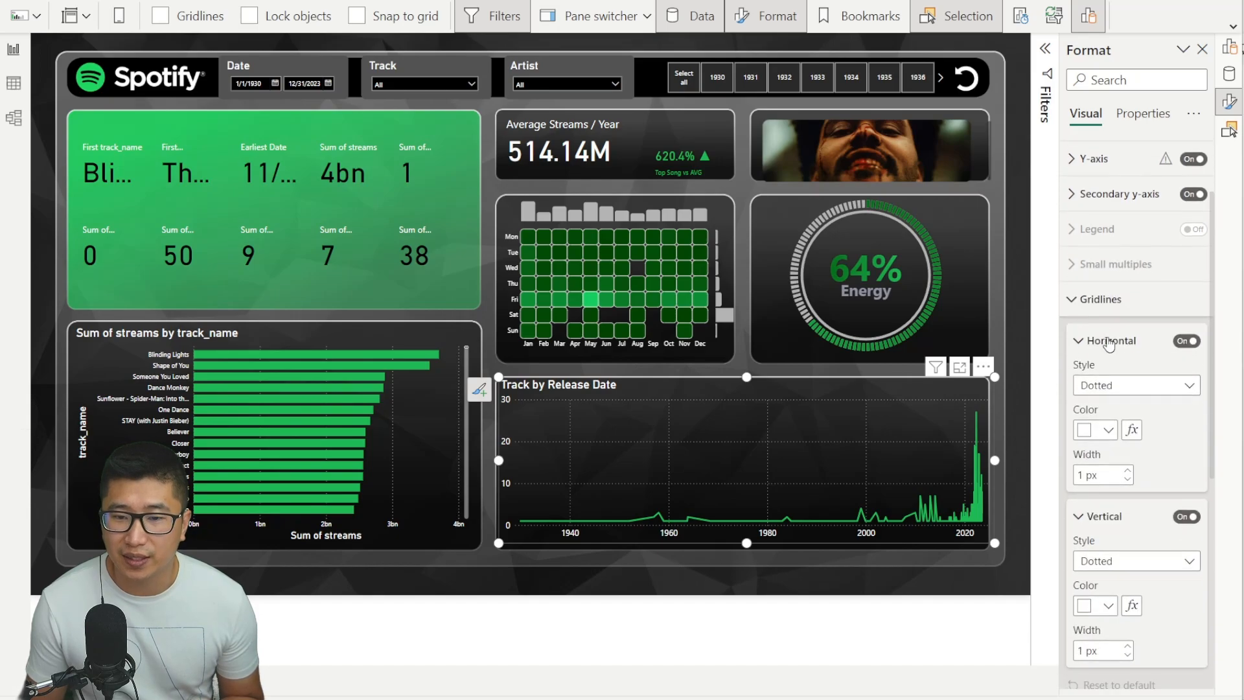
{"action": "scroll", "coordinate": [1140, 362], "scroll_direction": "down", "scroll_amount": 4}
{"action": "scroll", "coordinate": [1178, 402], "scroll_direction": "up", "scroll_amount": 2}
{"action": "left_click", "coordinate": [1186, 419]}
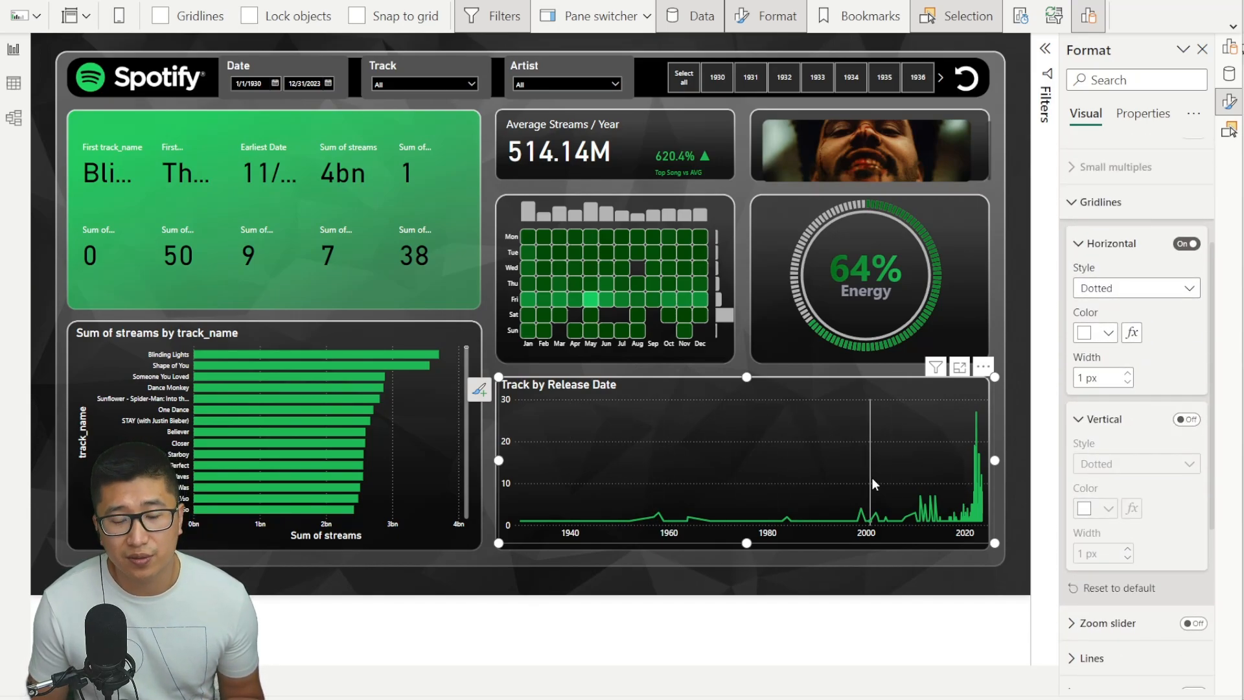
Step: Turn off the x-axis and y-axis titles on the Sum of streams by track_name bar chart
{"action": "left_click", "coordinate": [444, 365]}
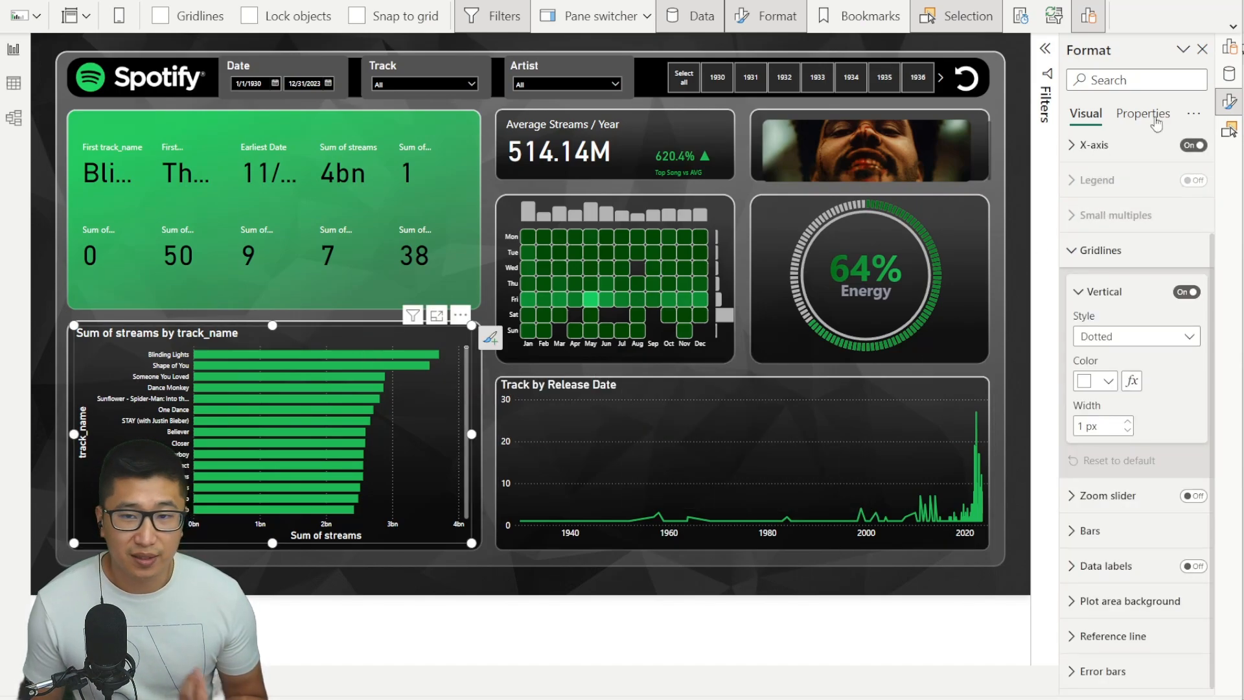
{"action": "left_click", "coordinate": [1116, 148]}
{"action": "scroll", "coordinate": [1124, 244], "scroll_direction": "up", "scroll_amount": 2}
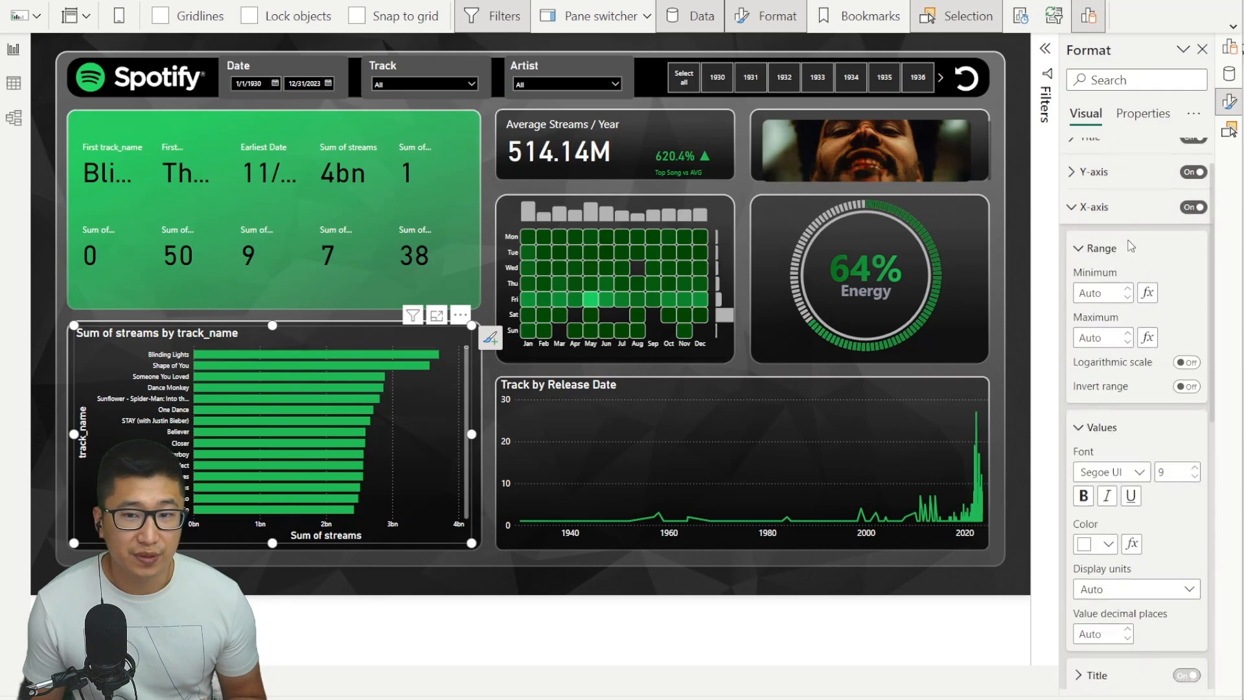
{"action": "scroll", "coordinate": [1127, 389], "scroll_direction": "down", "scroll_amount": 3}
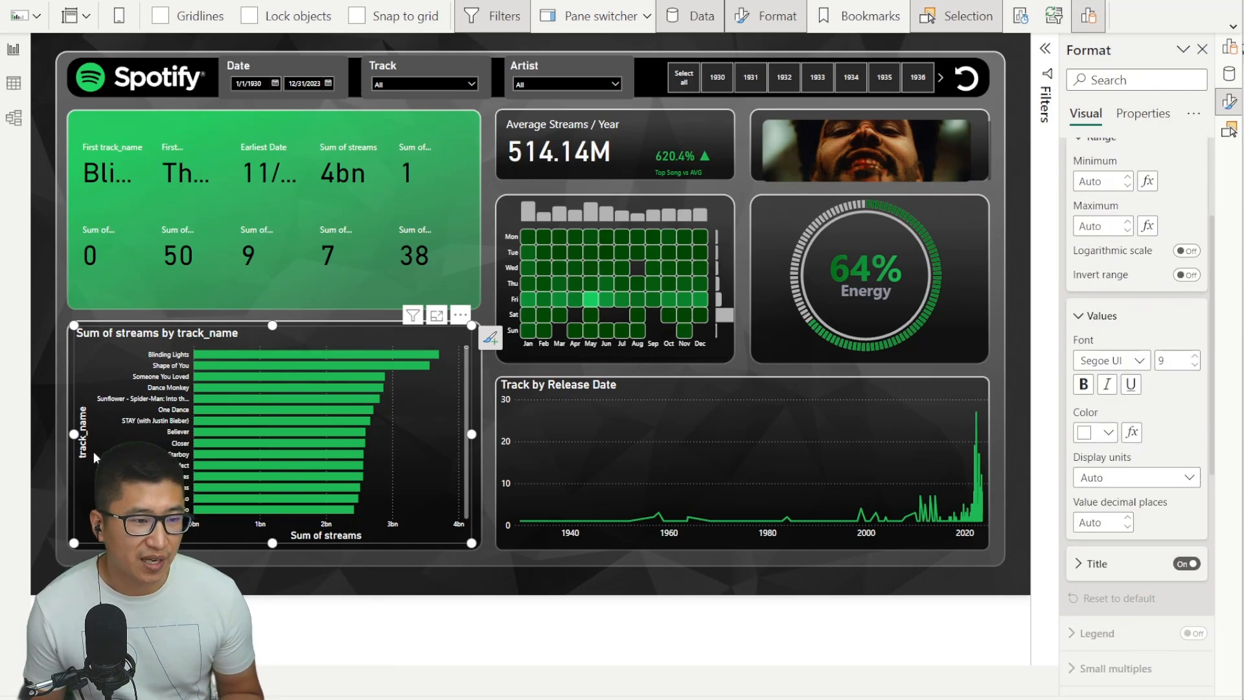
{"action": "left_click", "coordinate": [1185, 563]}
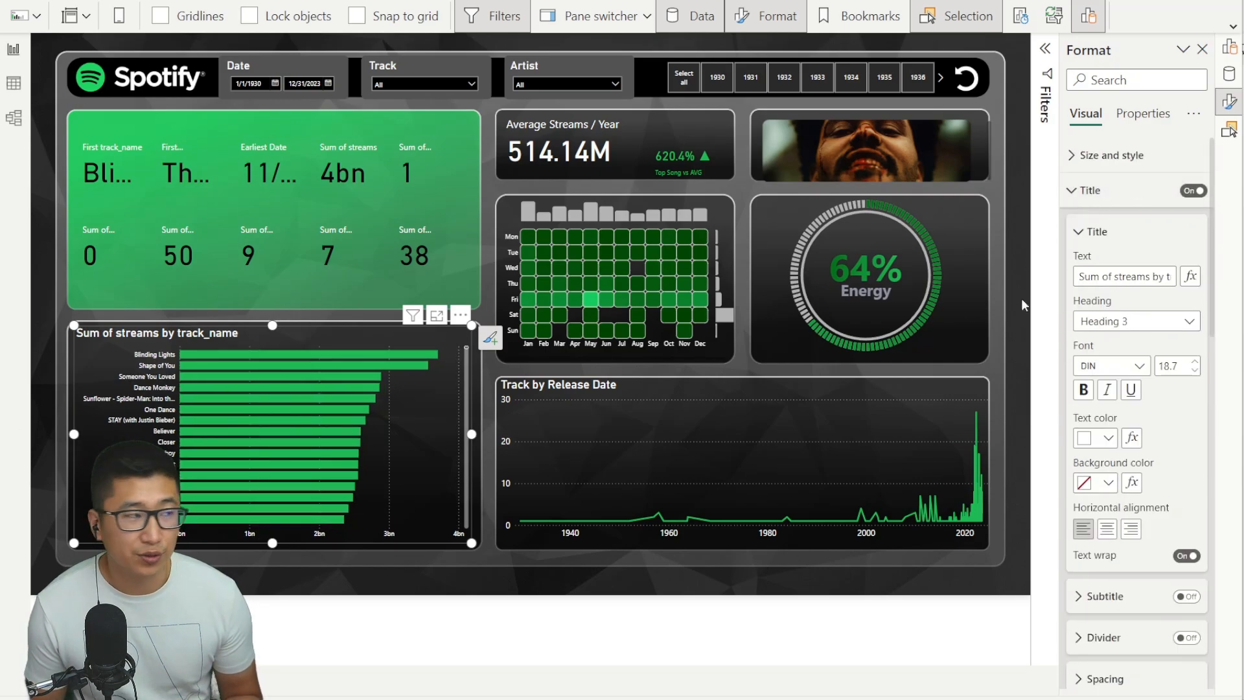
Step: Change the bar chart's title text to "Tracks by #Streams" and set both axes' values to font size 12
{"action": "triple_click", "coordinate": [1104, 277]}
{"action": "type", "text": "Tracks by #Streams"}
{"action": "scroll", "coordinate": [1164, 408], "scroll_direction": "down", "scroll_amount": 2}
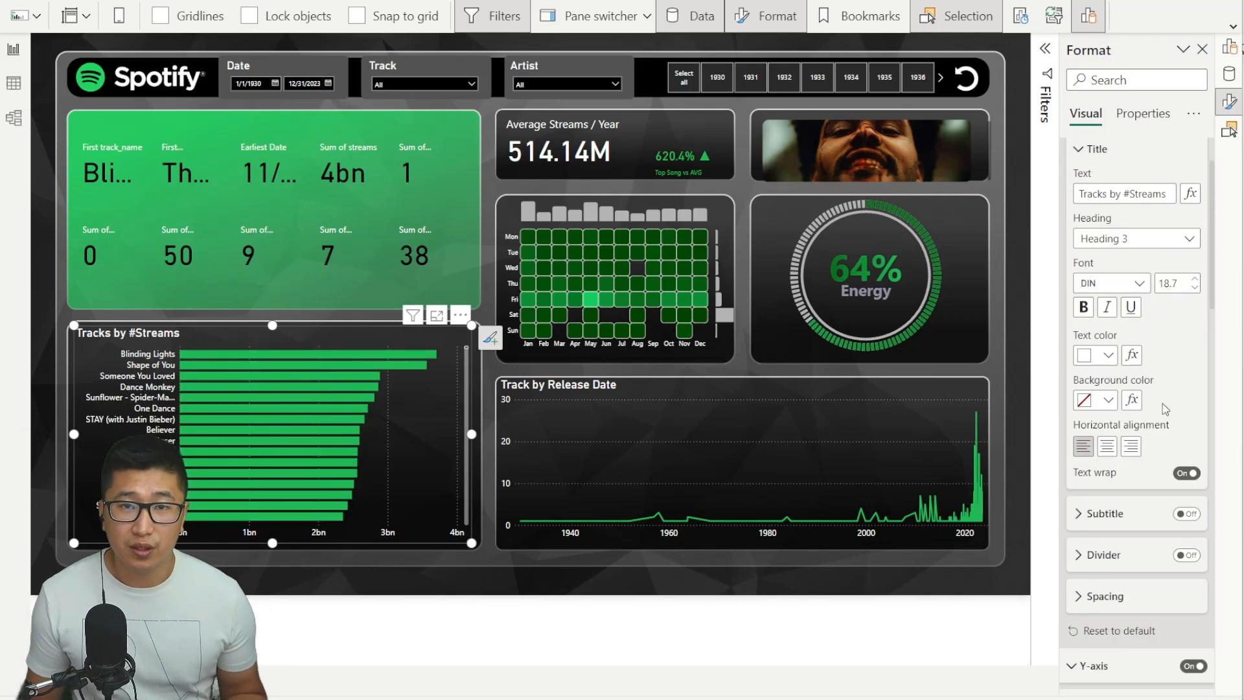
{"action": "scroll", "coordinate": [1166, 408], "scroll_direction": "down", "scroll_amount": 8}
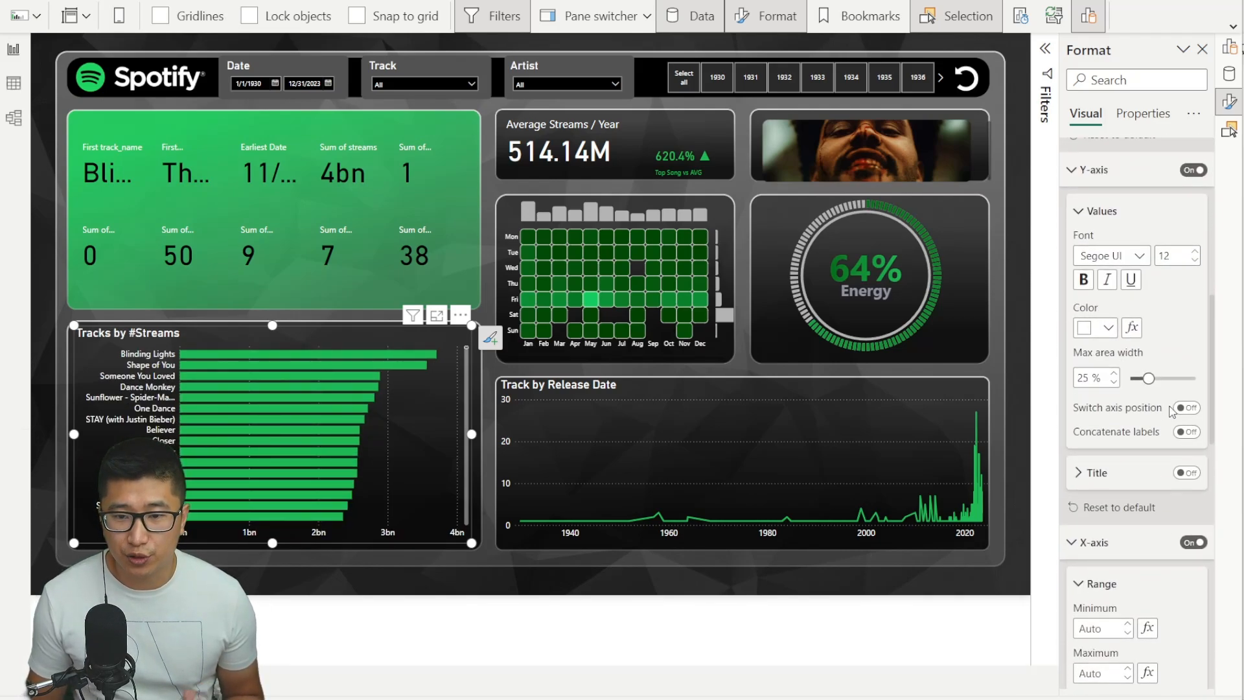
{"action": "scroll", "coordinate": [1174, 255], "scroll_direction": "down", "scroll_amount": 4}
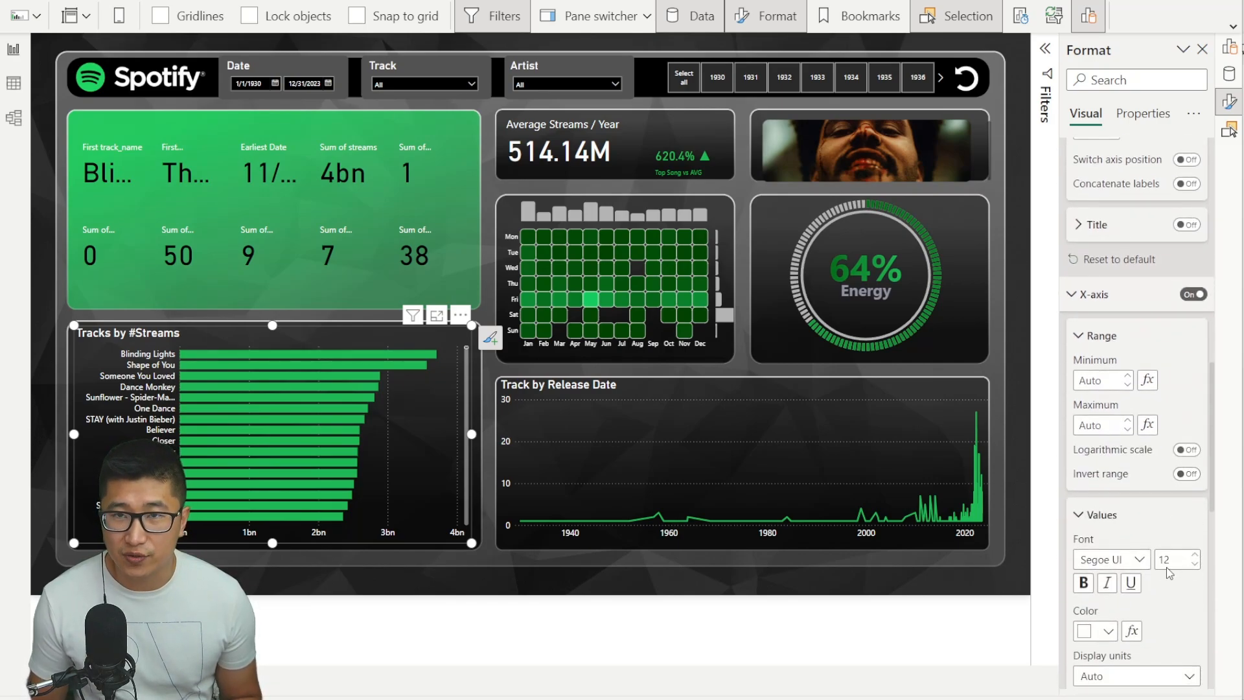
{"action": "left_click", "coordinate": [1039, 553]}
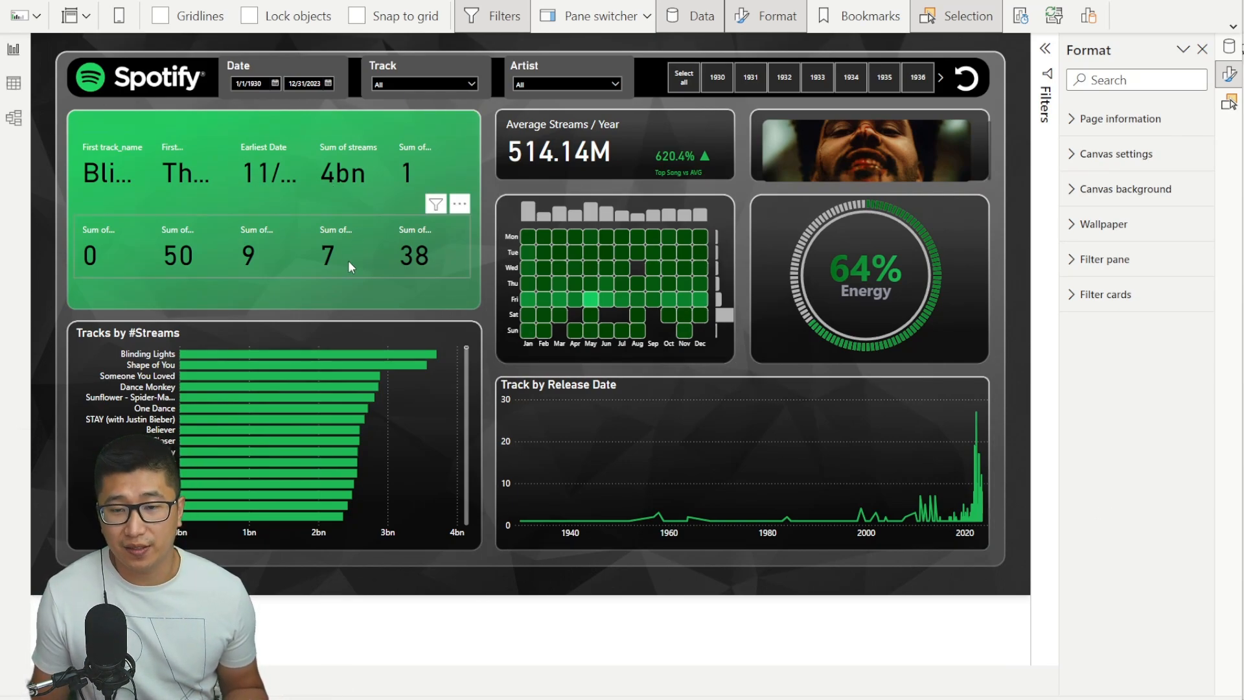
Step: Set the callout values of both cards in the green panel to font size 17 and white
{"action": "left_click", "coordinate": [293, 162]}
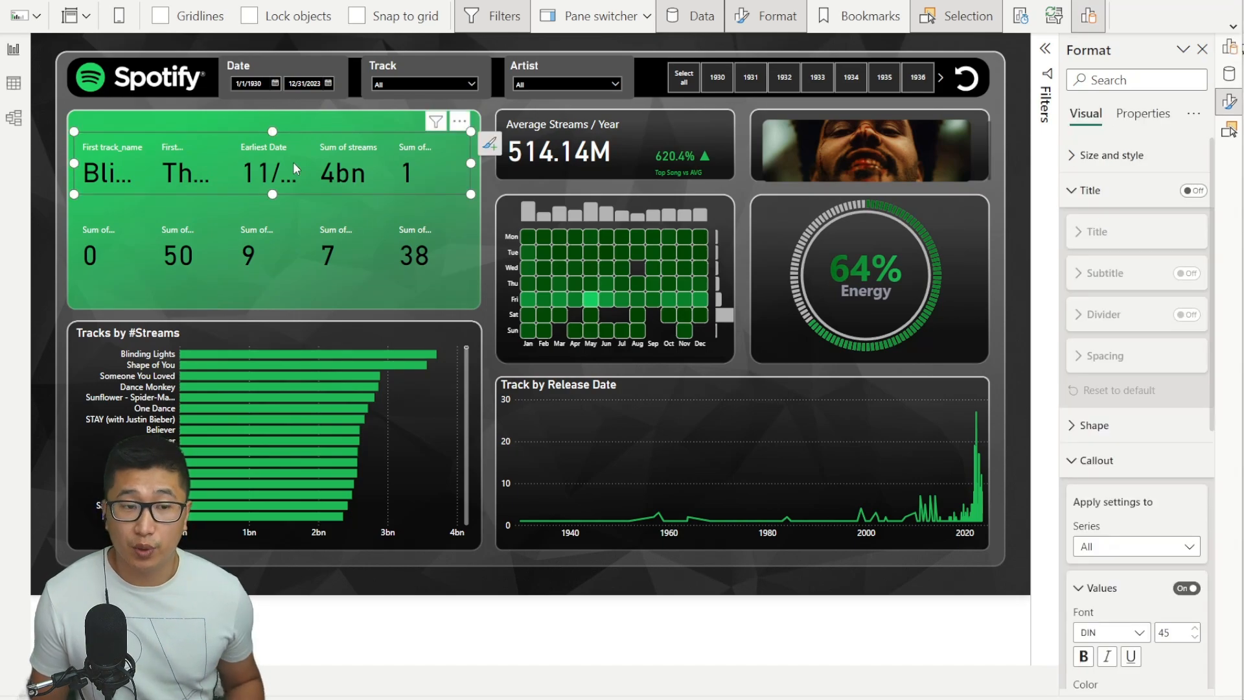
{"action": "left_click", "coordinate": [333, 232], "text": "ctrl"}
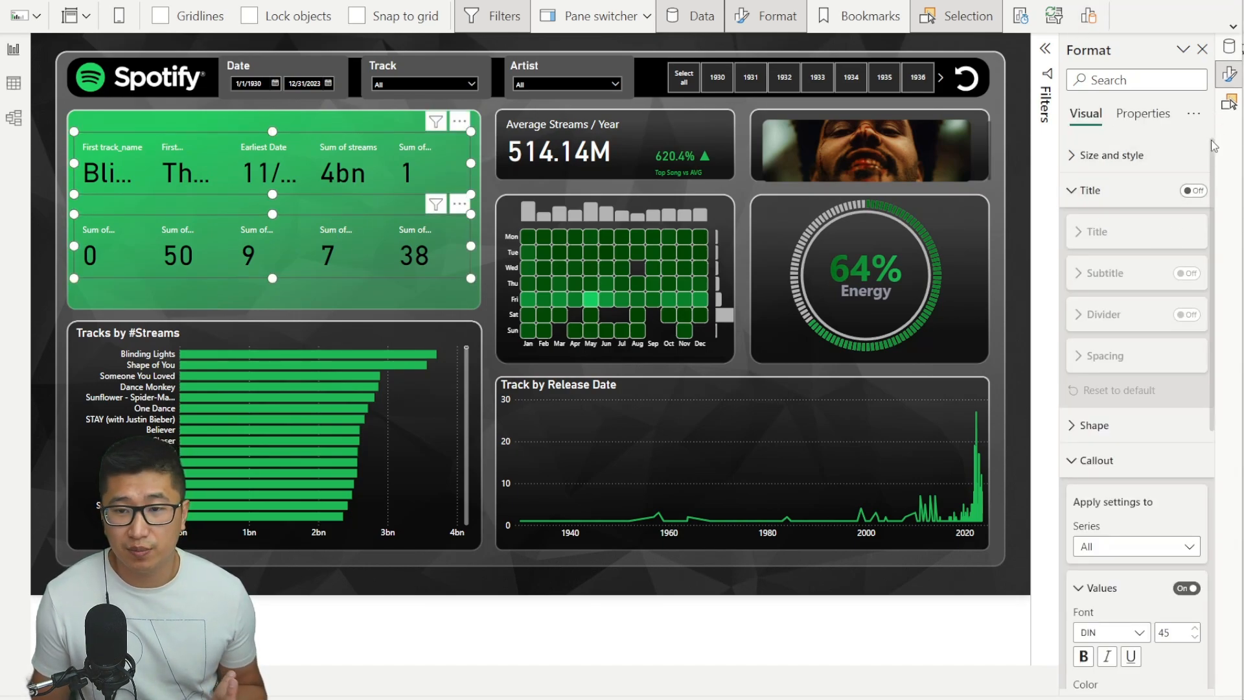
{"action": "left_click", "coordinate": [1125, 190]}
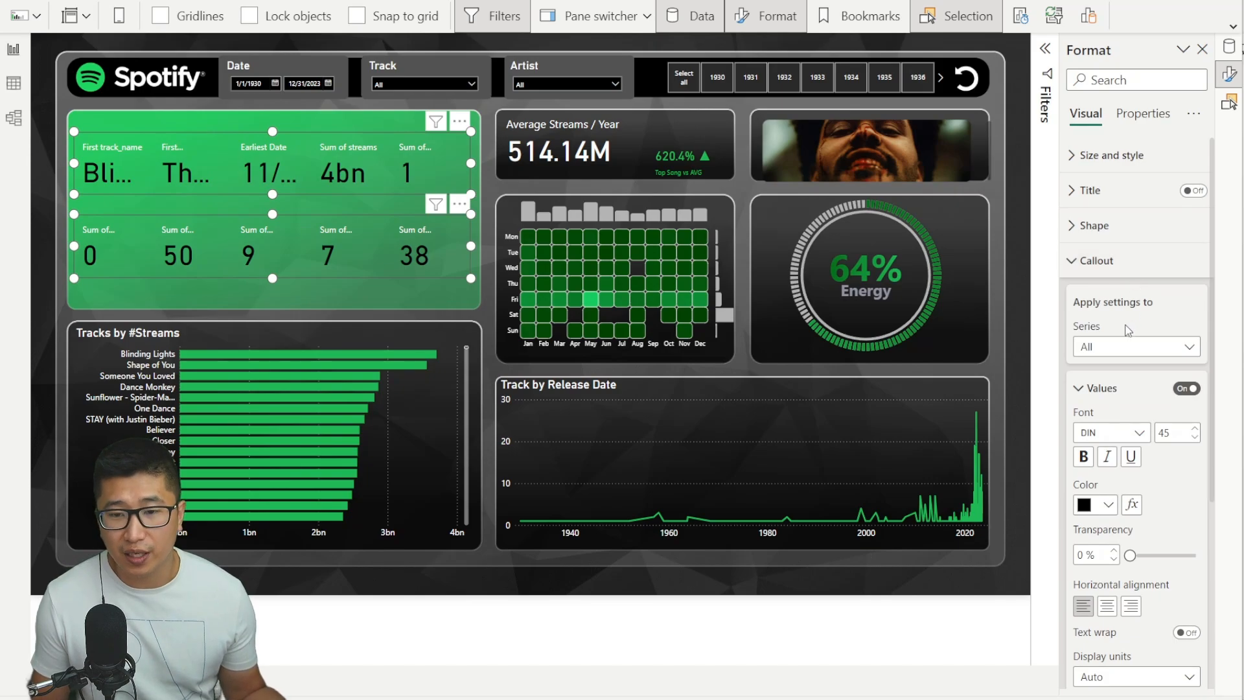
{"action": "scroll", "coordinate": [1128, 330], "scroll_direction": "down", "scroll_amount": 1}
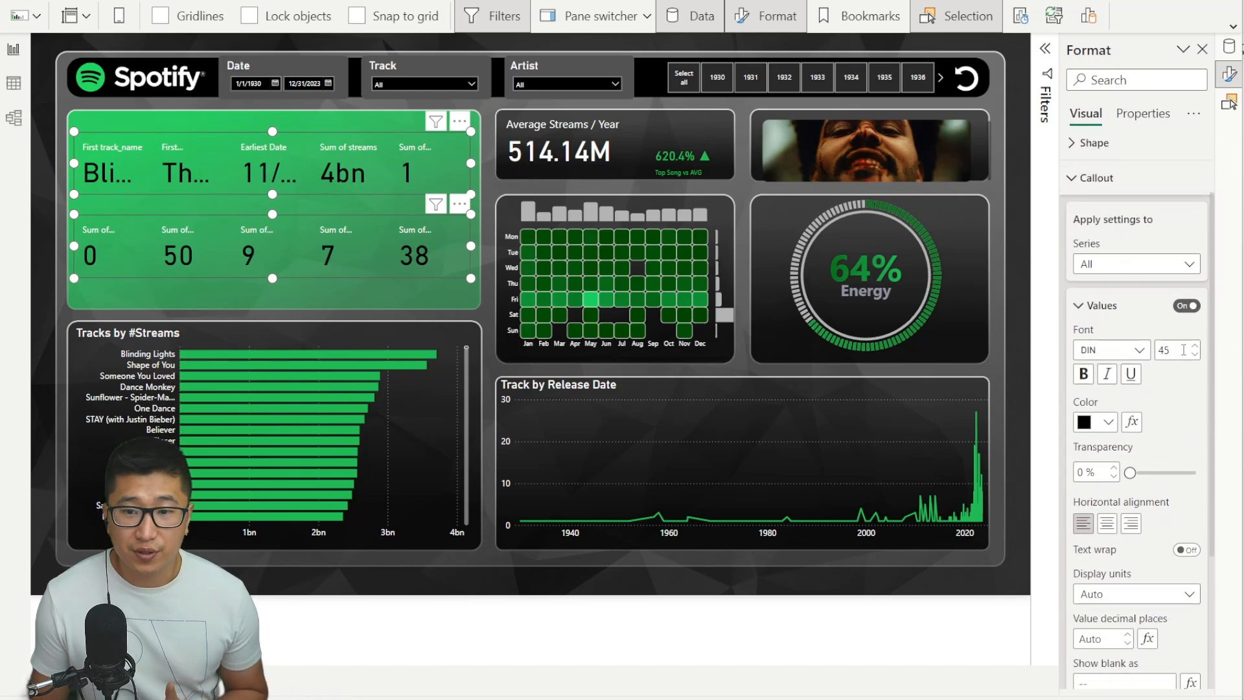
{"action": "type", "text": "12"}
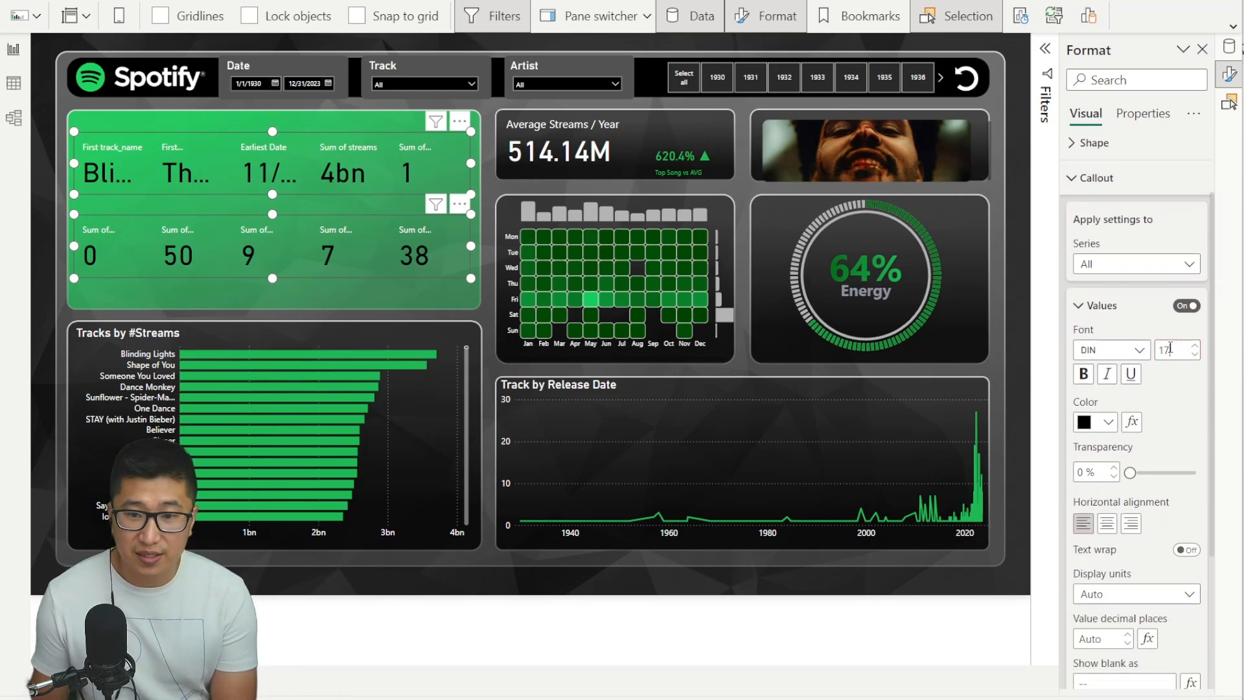
{"action": "key", "text": "Return"}
{"action": "left_click", "coordinate": [1108, 422]}
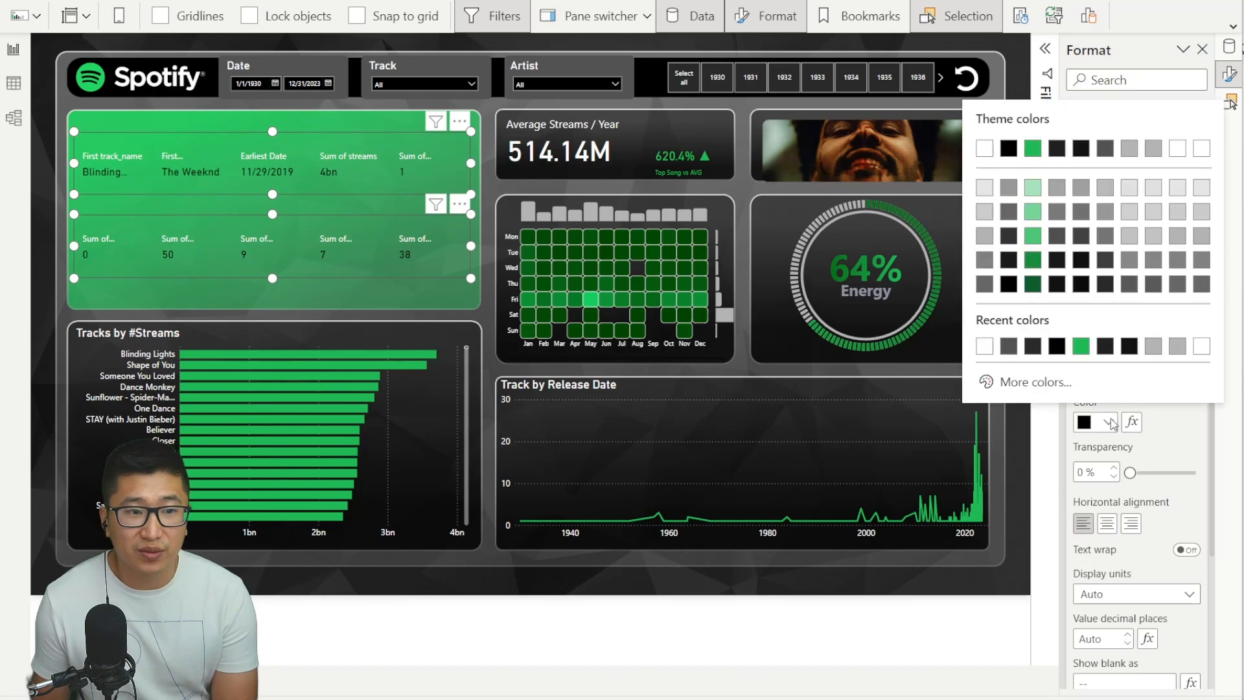
{"action": "left_click", "coordinate": [984, 151]}
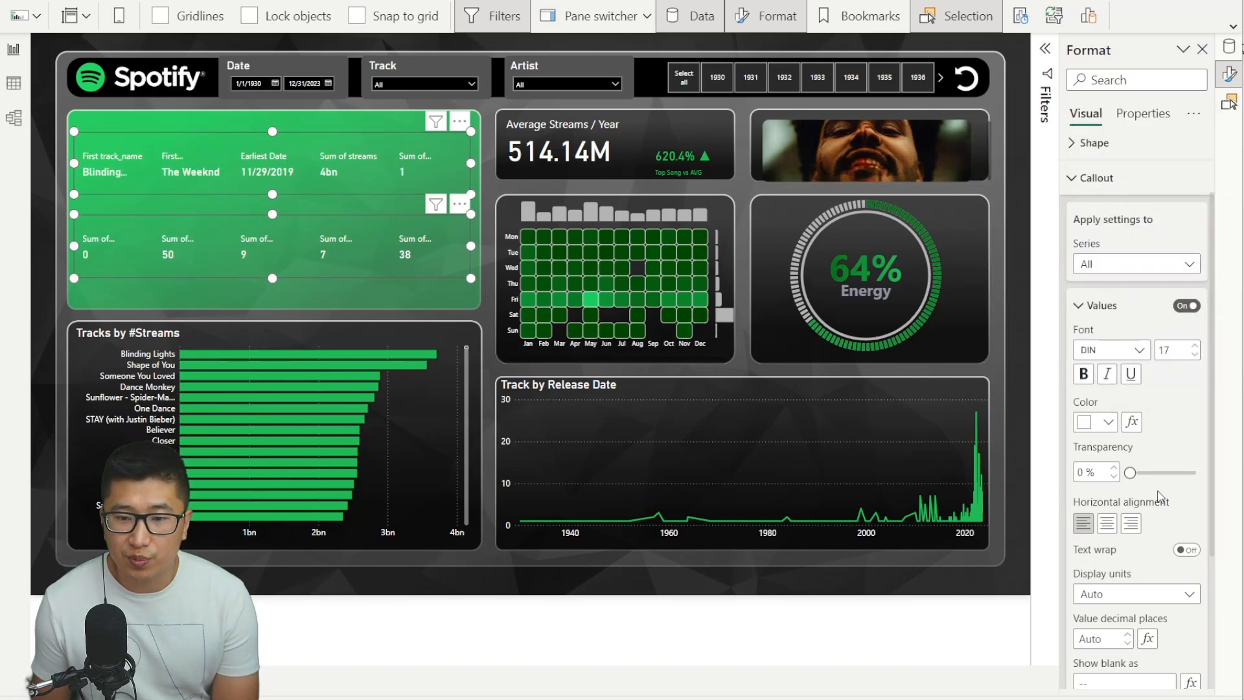
Step: Center the callout values of both cards with text wrap on, and make the cards slightly taller
{"action": "scroll", "coordinate": [1158, 496], "scroll_direction": "down", "scroll_amount": 2}
{"action": "left_click", "coordinate": [1107, 357]}
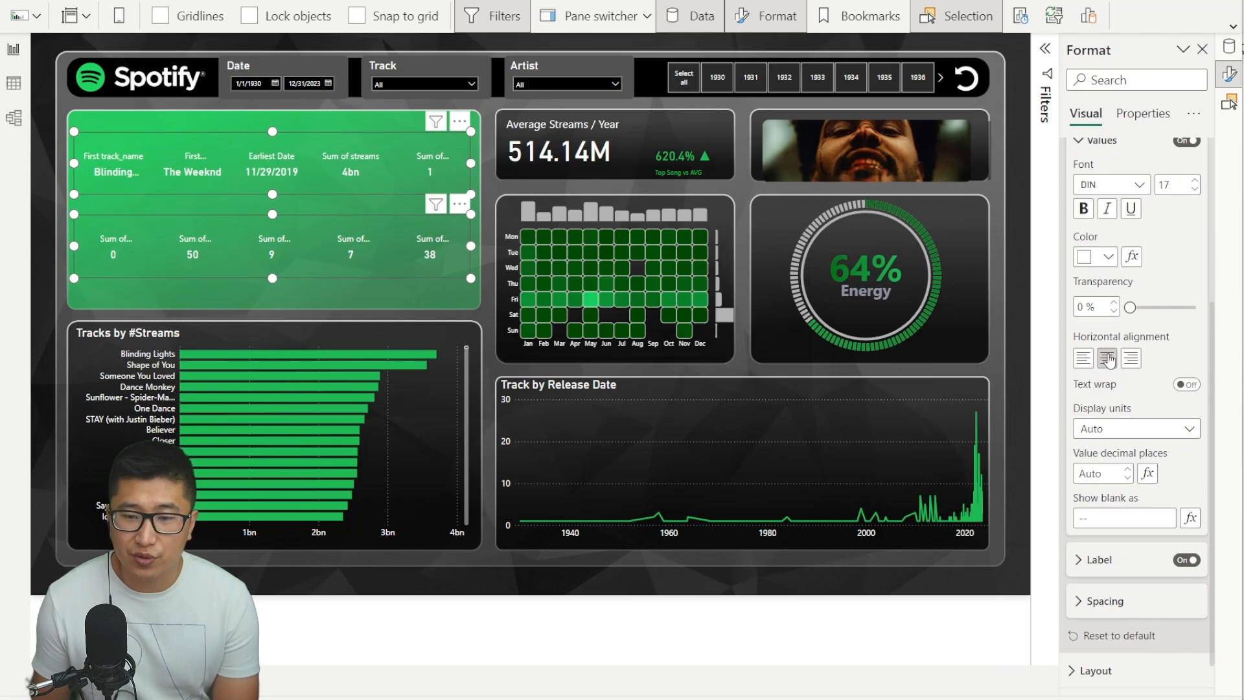
{"action": "left_click", "coordinate": [1187, 386]}
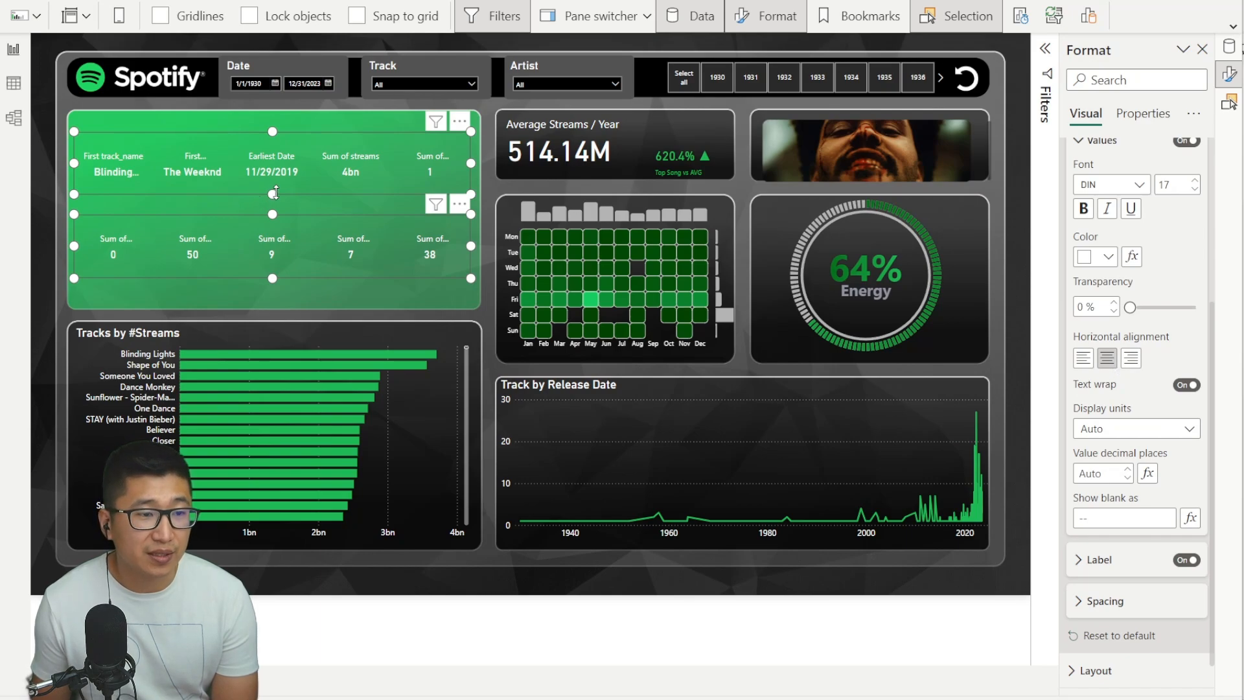
{"action": "left_click_drag", "start_coordinate": [275, 192], "coordinate": [278, 285]}
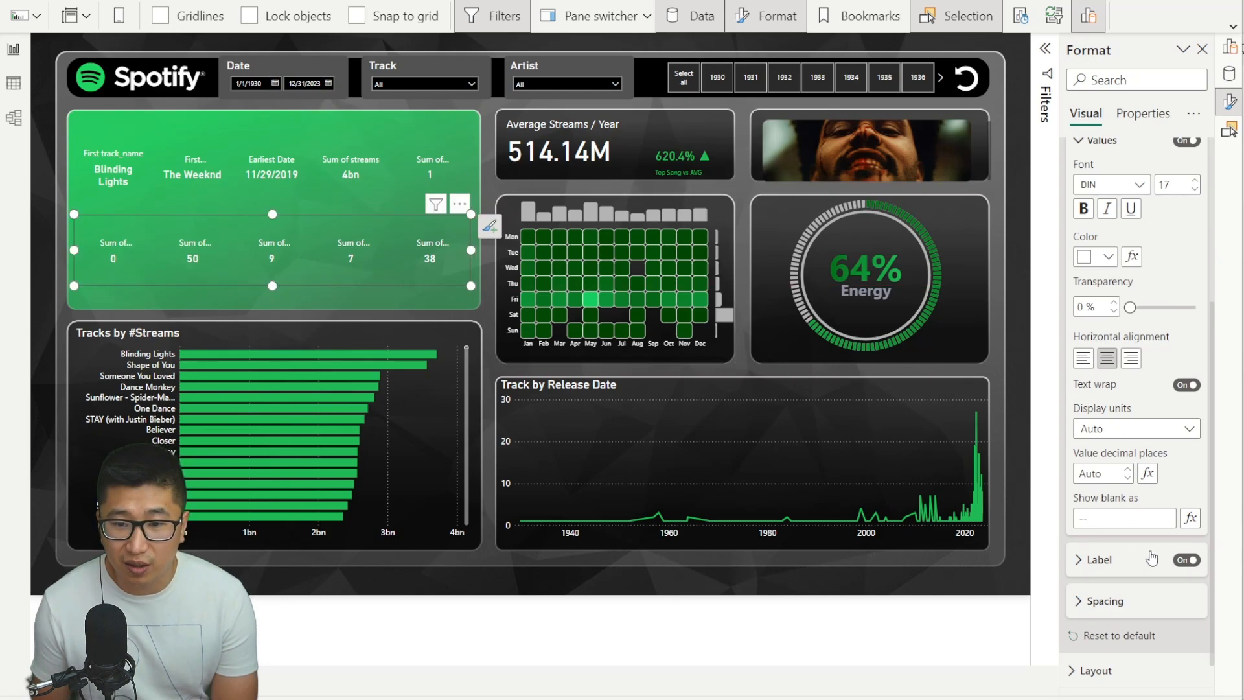
Step: Place the lower card's labels below their values and set the label font size to 11
{"action": "left_click", "coordinate": [1111, 560]}
{"action": "scroll", "coordinate": [1130, 502], "scroll_direction": "down", "scroll_amount": 5}
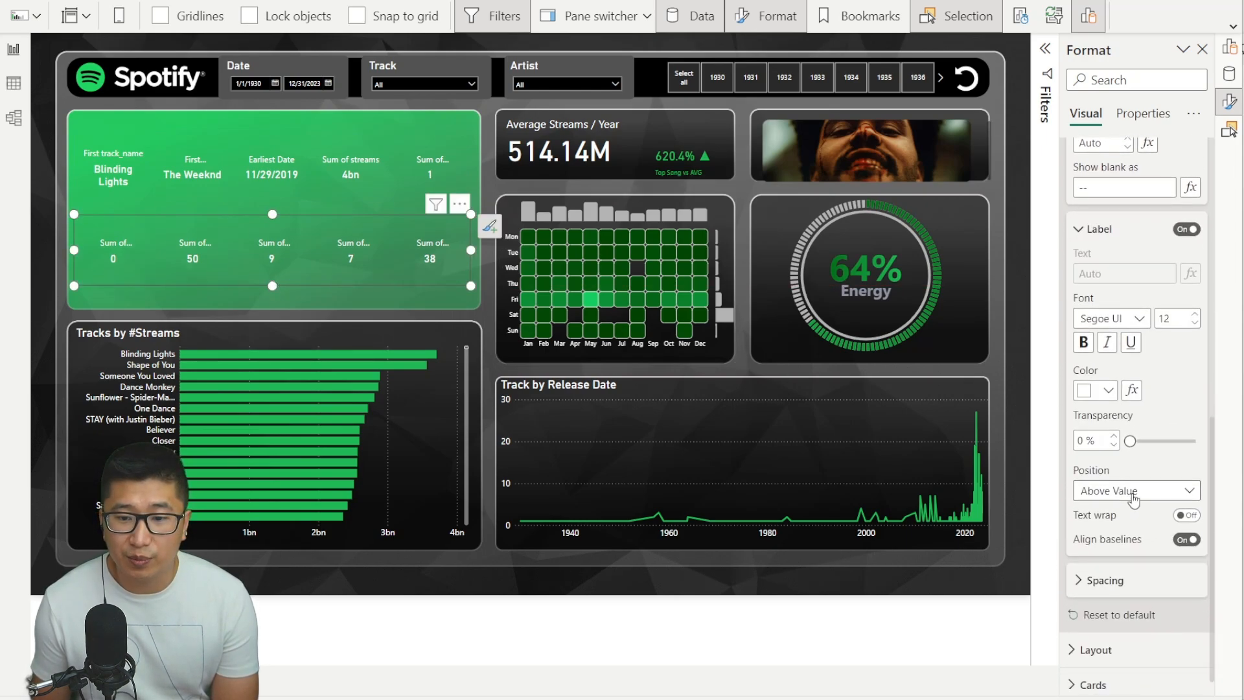
{"action": "left_click", "coordinate": [1133, 492]}
{"action": "left_click", "coordinate": [1125, 534]}
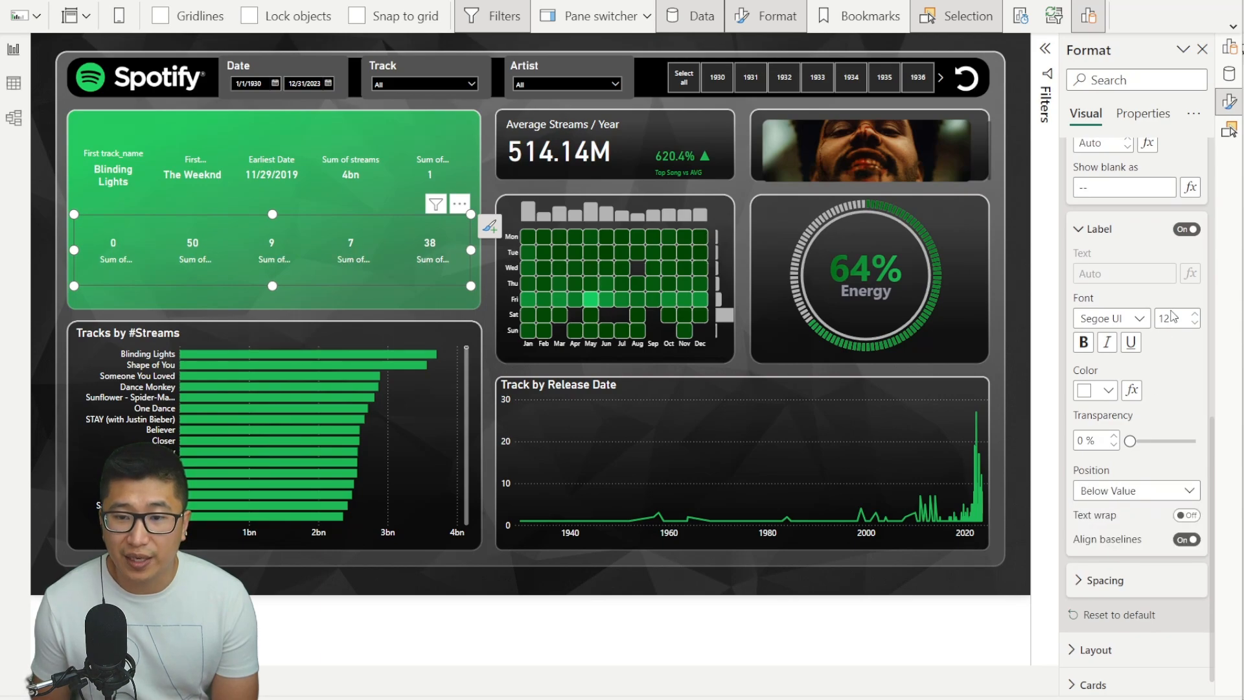
{"action": "left_click", "coordinate": [1193, 323]}
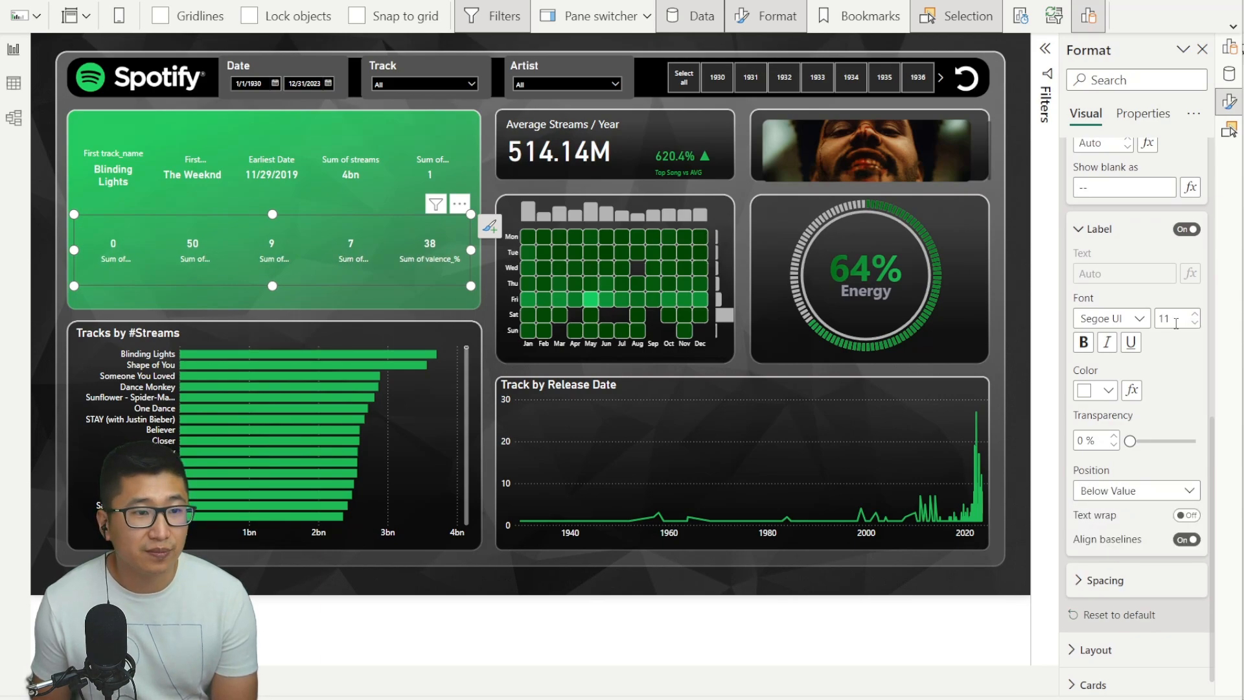
Step: Place the upper card's labels below their values at font size 11, and move that card down toward the lower card
{"action": "left_click", "coordinate": [415, 170]}
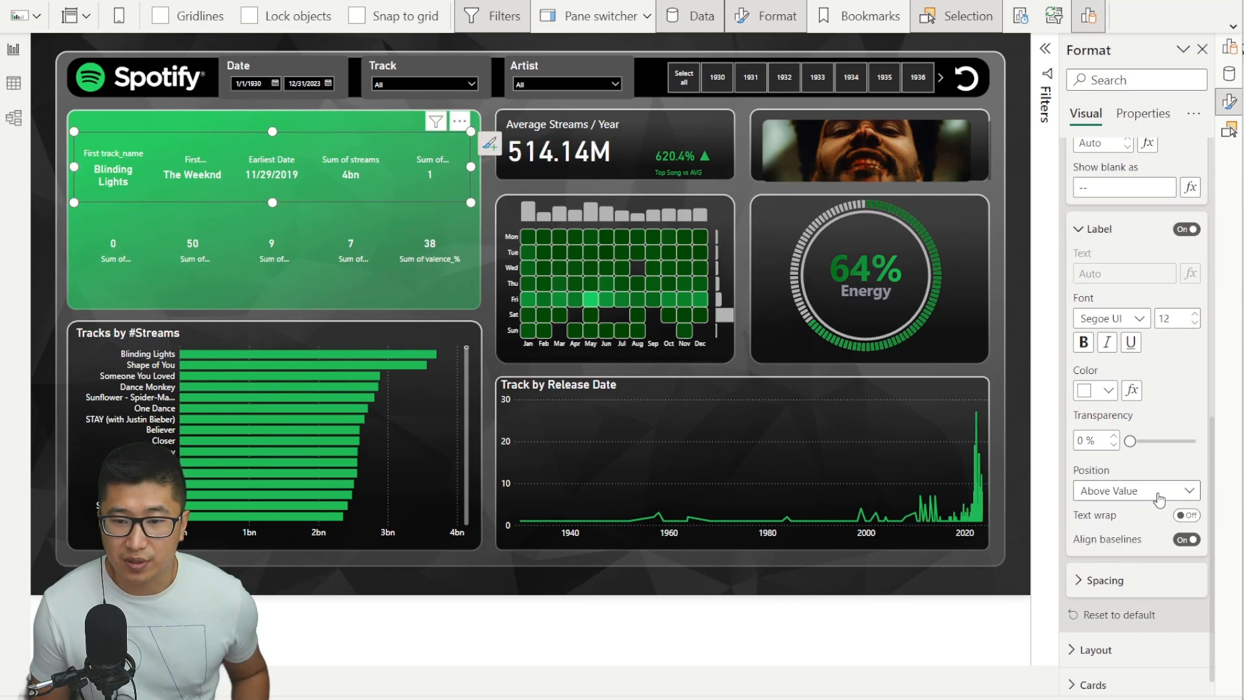
{"action": "left_click", "coordinate": [1157, 493]}
{"action": "left_click", "coordinate": [1107, 511]}
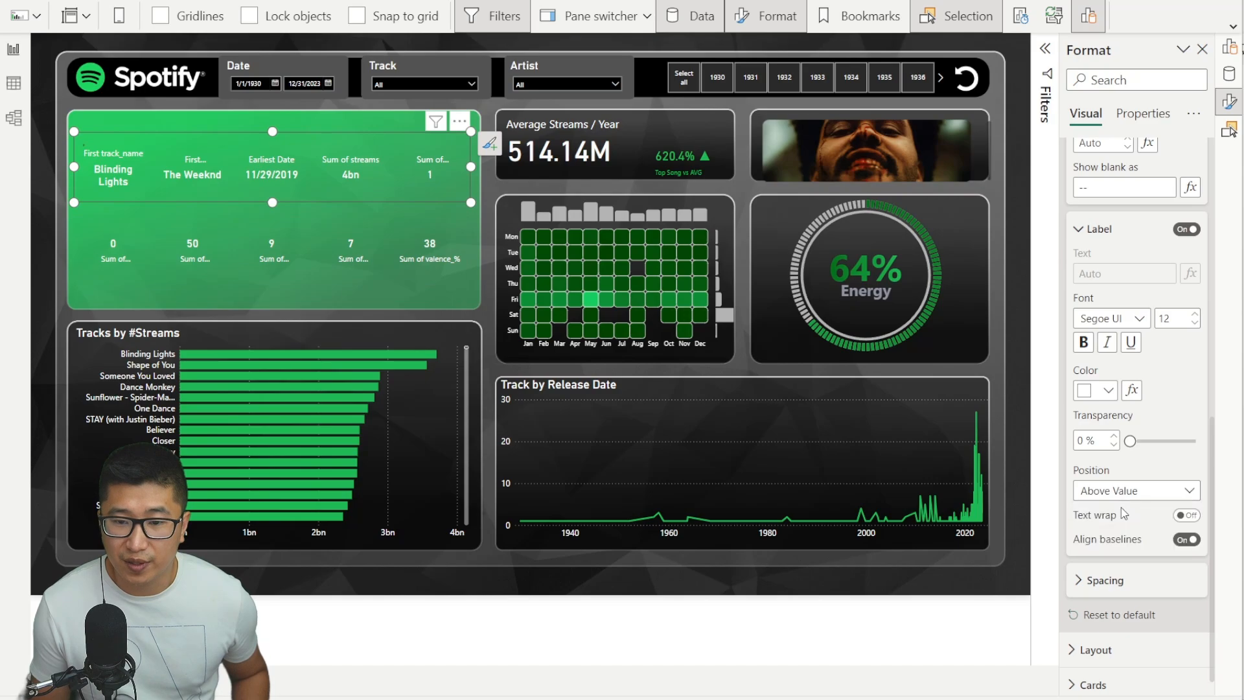
{"action": "left_click", "coordinate": [1195, 323]}
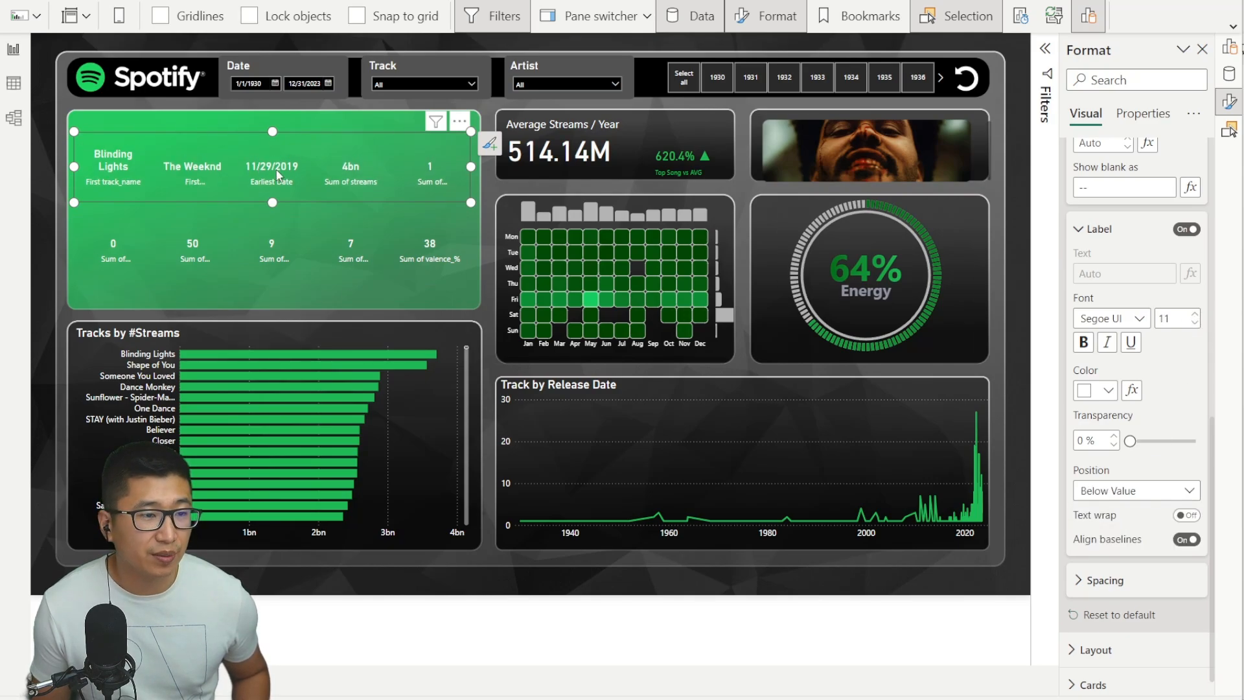
{"action": "left_click_drag", "start_coordinate": [278, 176], "coordinate": [278, 194]}
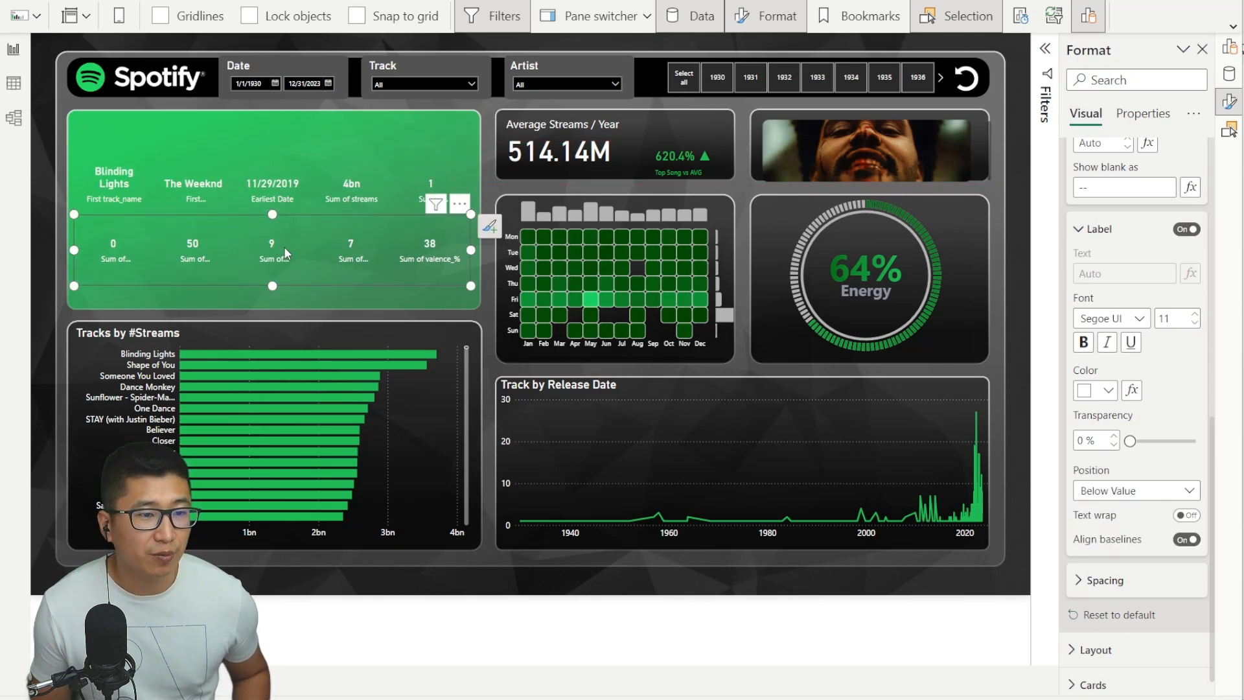
Step: Turn on text wrap for the callout labels of both cards in the green panel
{"action": "scroll", "coordinate": [1110, 438], "scroll_direction": "up", "scroll_amount": 6}
{"action": "scroll", "coordinate": [1110, 438], "scroll_direction": "down", "scroll_amount": 2}
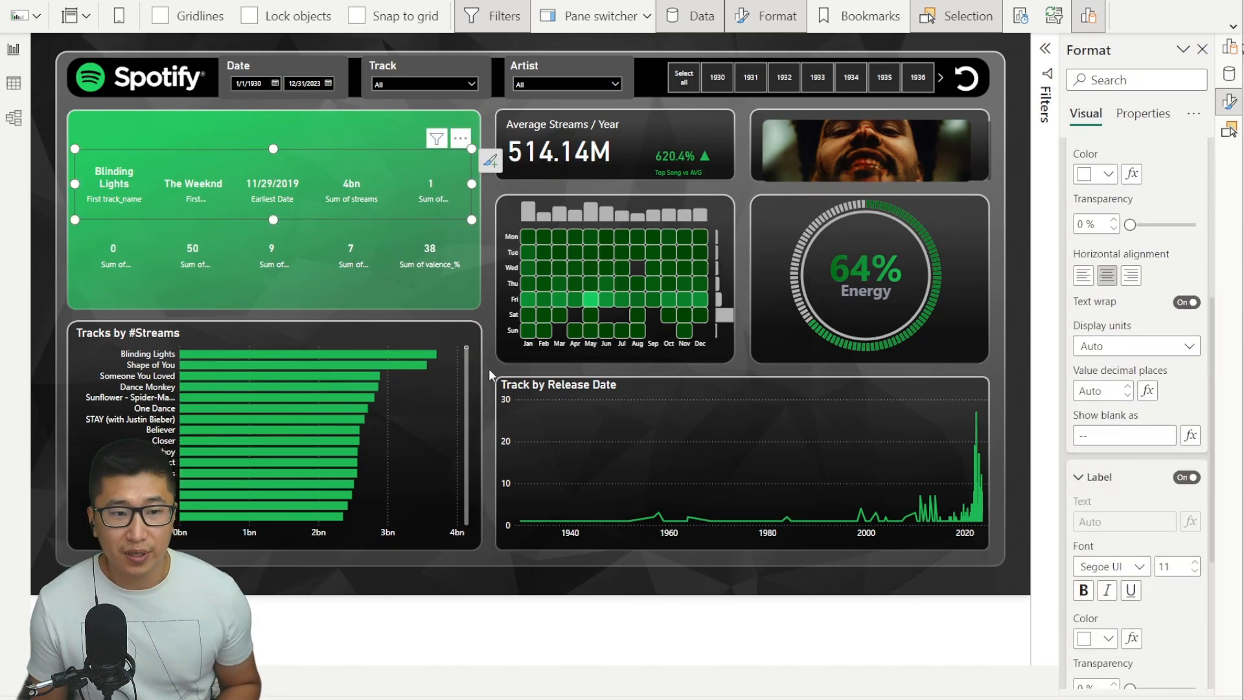
{"action": "left_click", "coordinate": [374, 259], "text": "ctrl"}
{"action": "scroll", "coordinate": [1128, 430], "scroll_direction": "down", "scroll_amount": 3}
{"action": "scroll", "coordinate": [1128, 430], "scroll_direction": "down", "scroll_amount": 2}
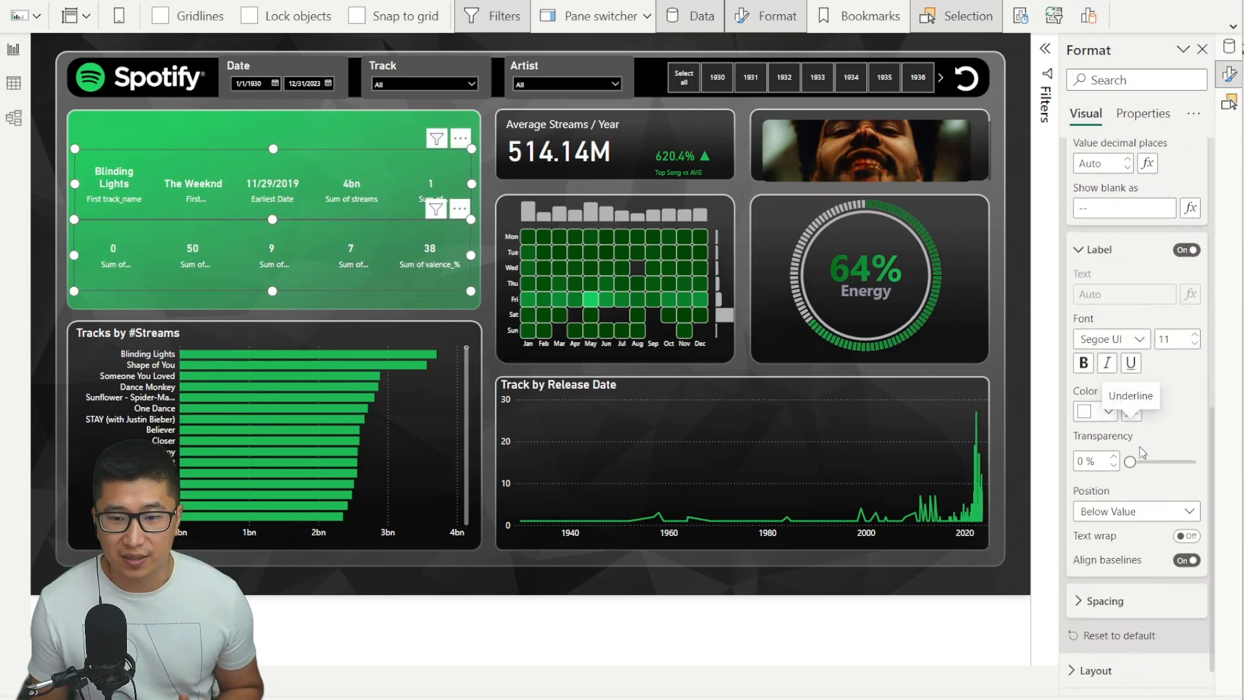
{"action": "left_click", "coordinate": [1186, 515]}
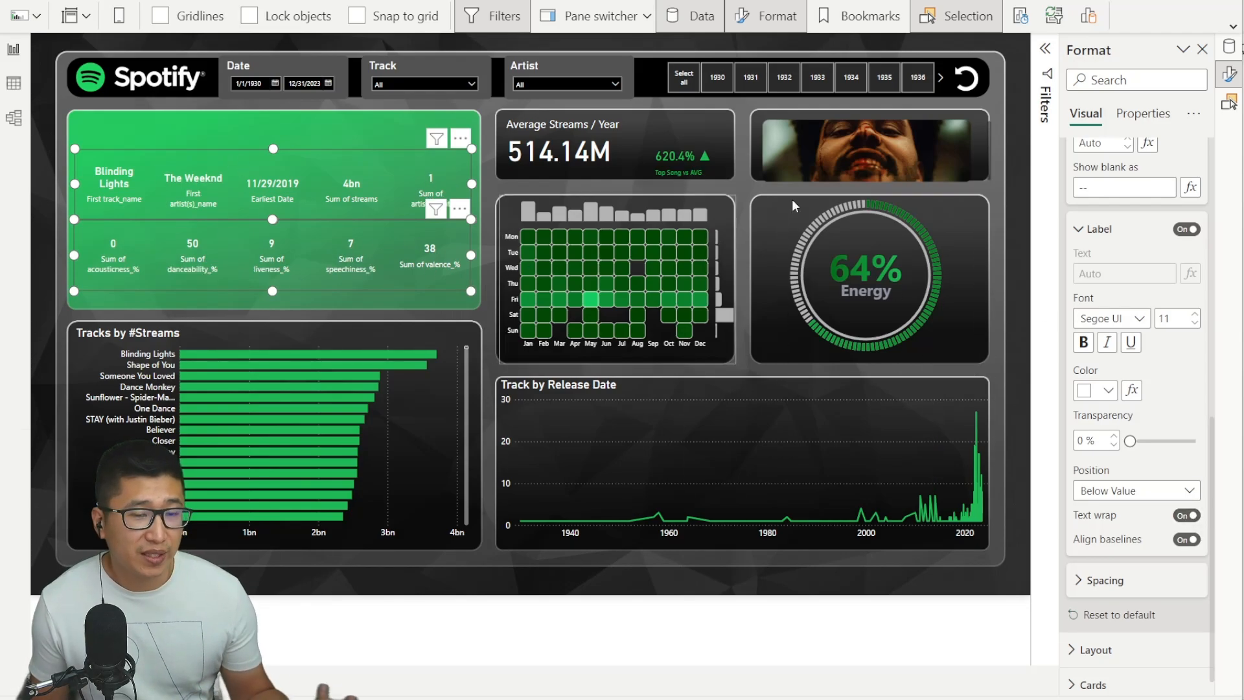
Step: Rename the upper card's First track_name field to "Track"
{"action": "left_click", "coordinate": [195, 186]}
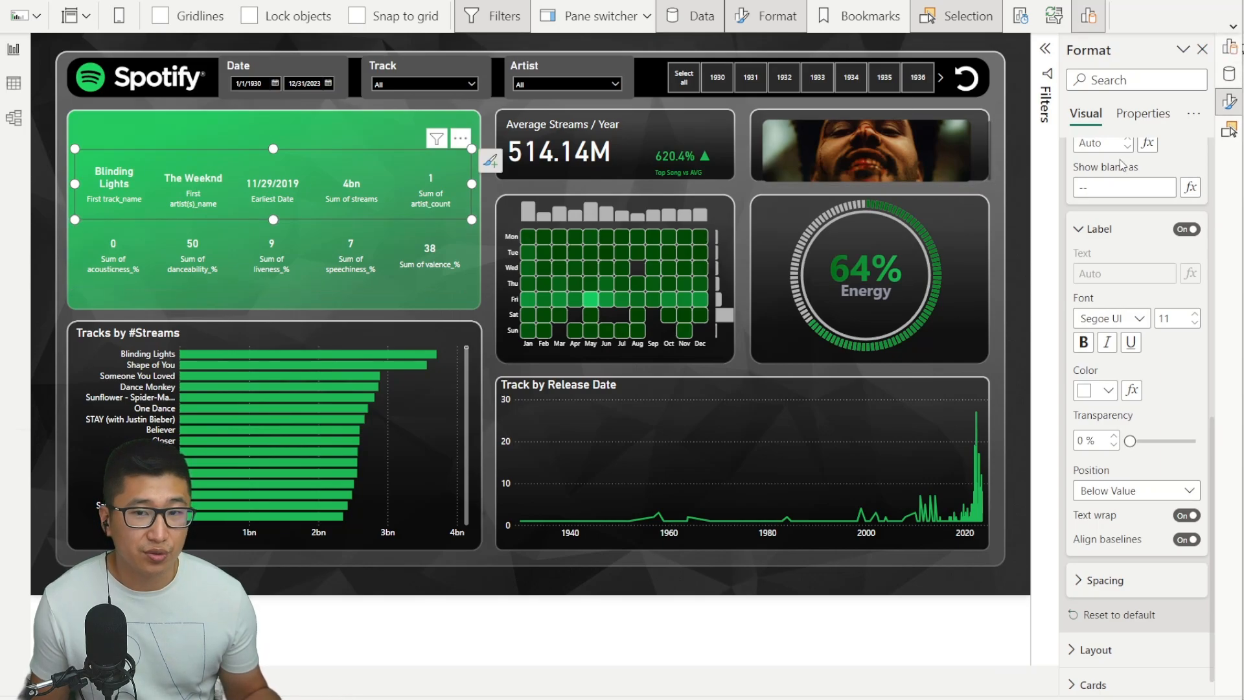
{"action": "left_click", "coordinate": [1228, 47]}
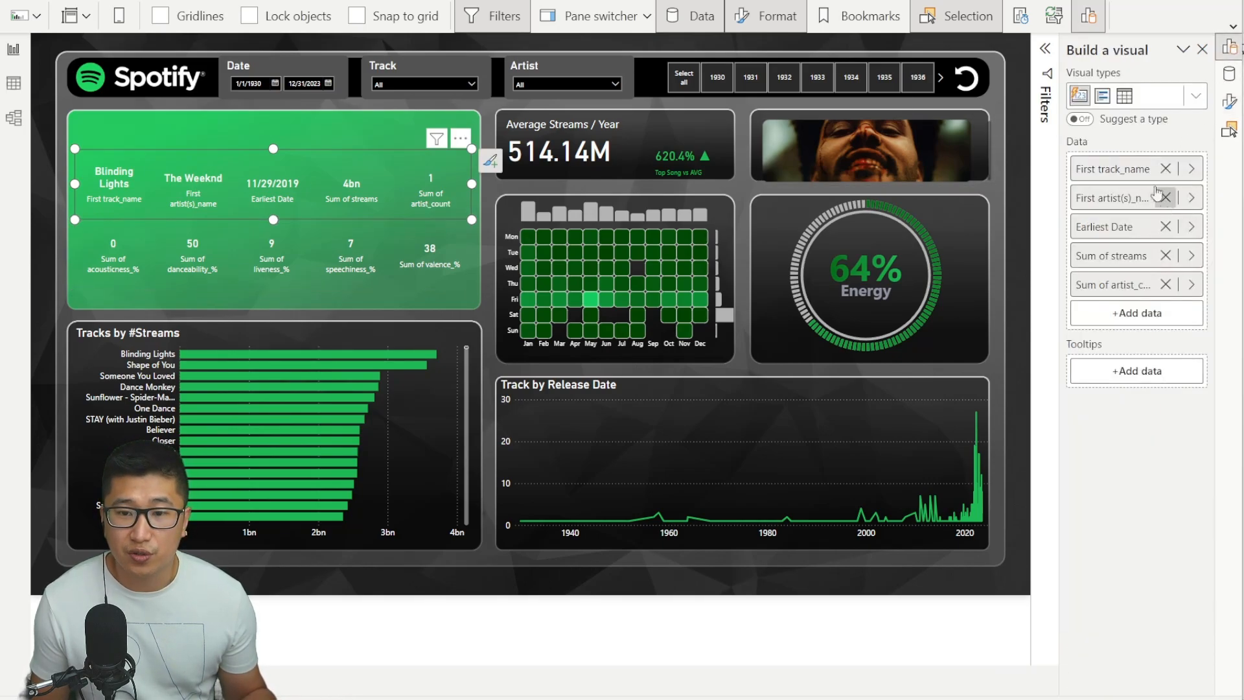
{"action": "double_click", "coordinate": [1115, 168]}
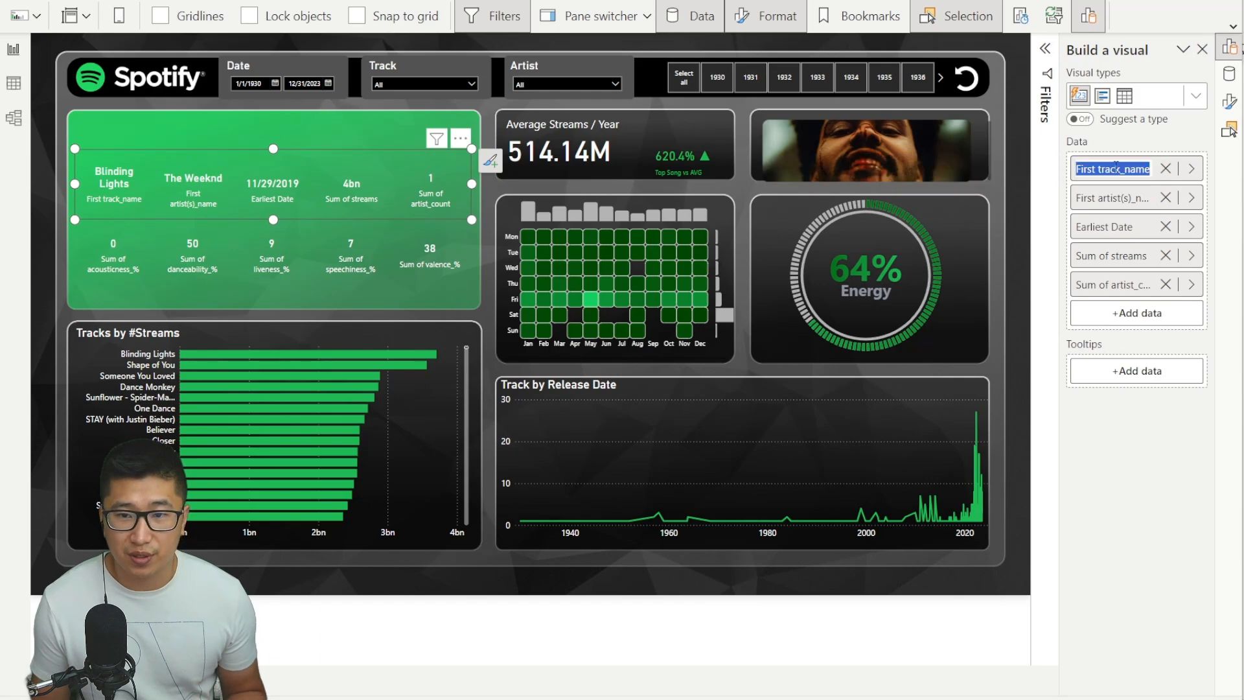
{"action": "type", "text": "T"}
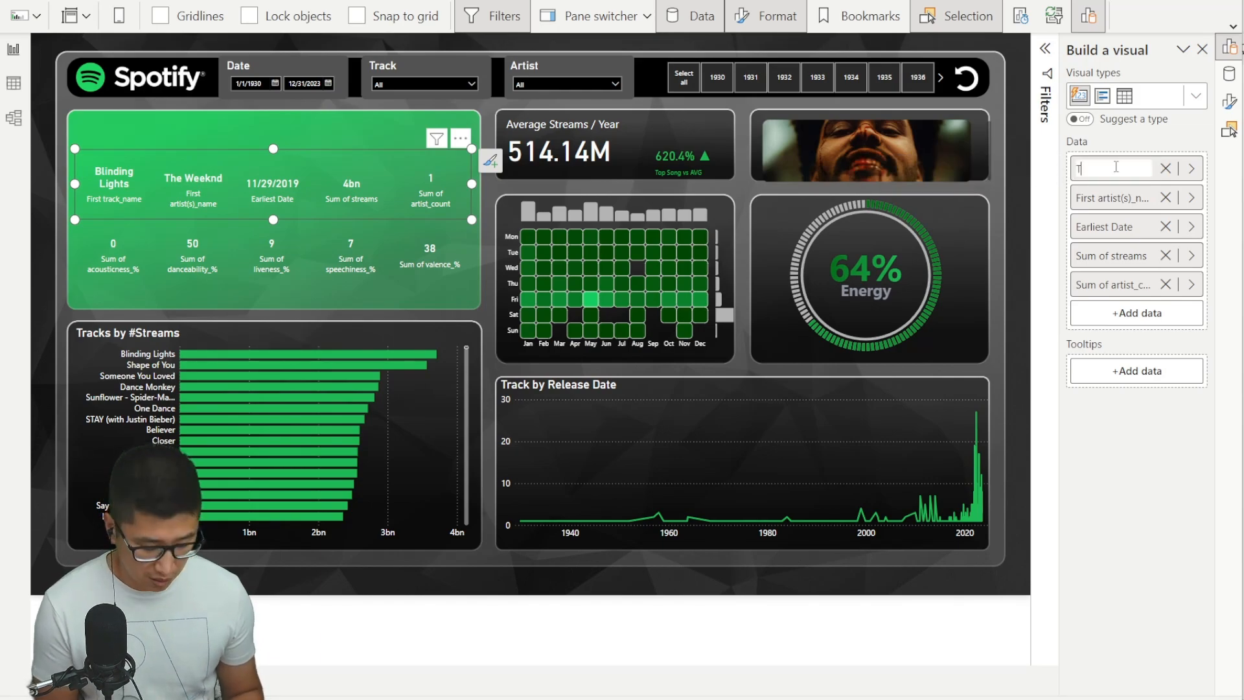
{"action": "type", "text": "rack"}
{"action": "key", "text": "Return"}
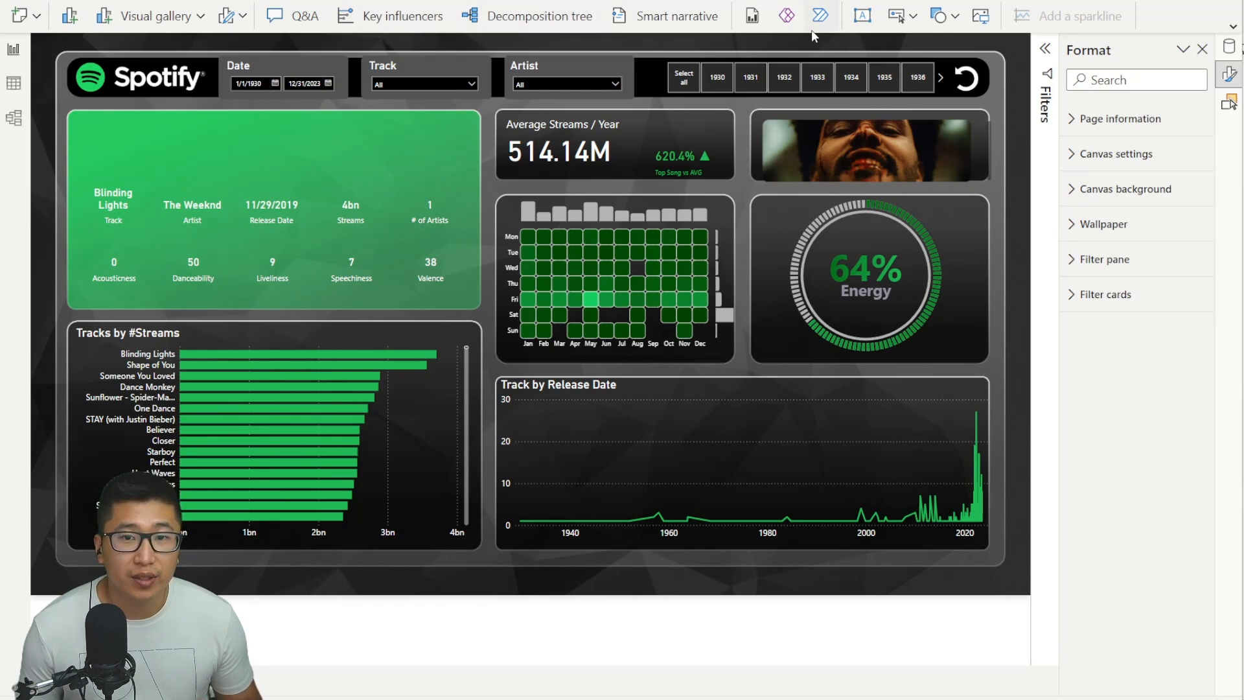
Step: Insert a text box and size it to cover the green card panel
{"action": "left_click", "coordinate": [861, 15]}
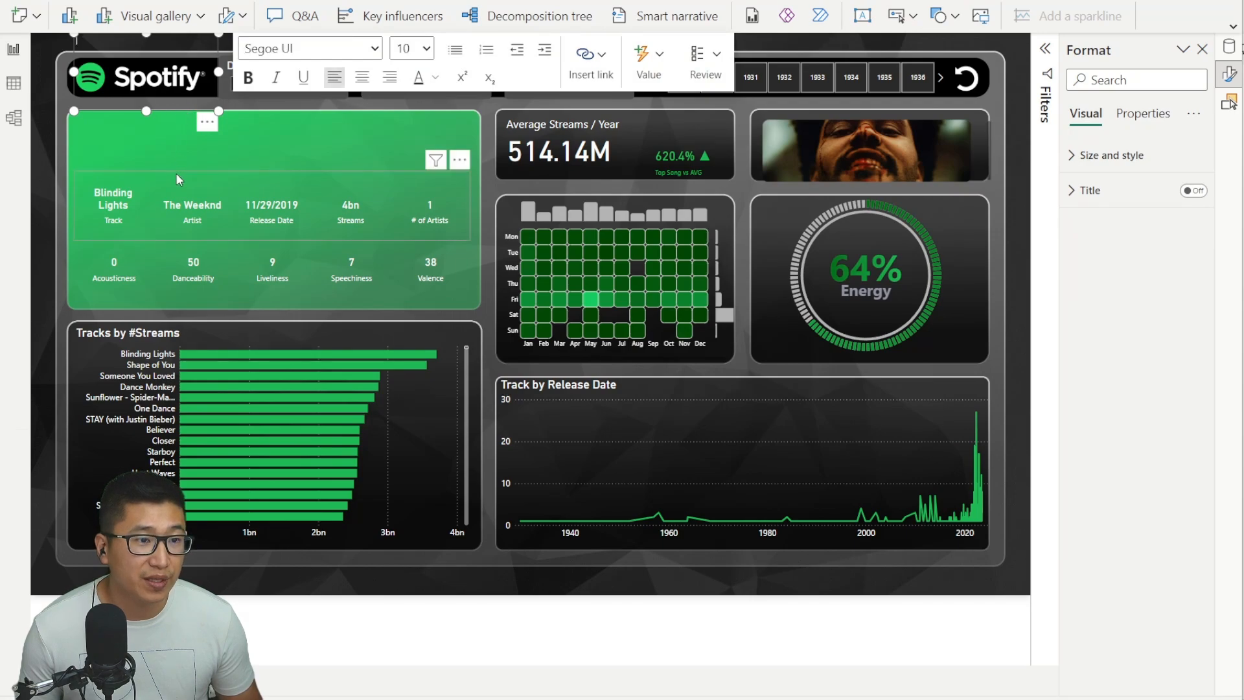
{"action": "left_click_drag", "start_coordinate": [148, 110], "coordinate": [148, 295]}
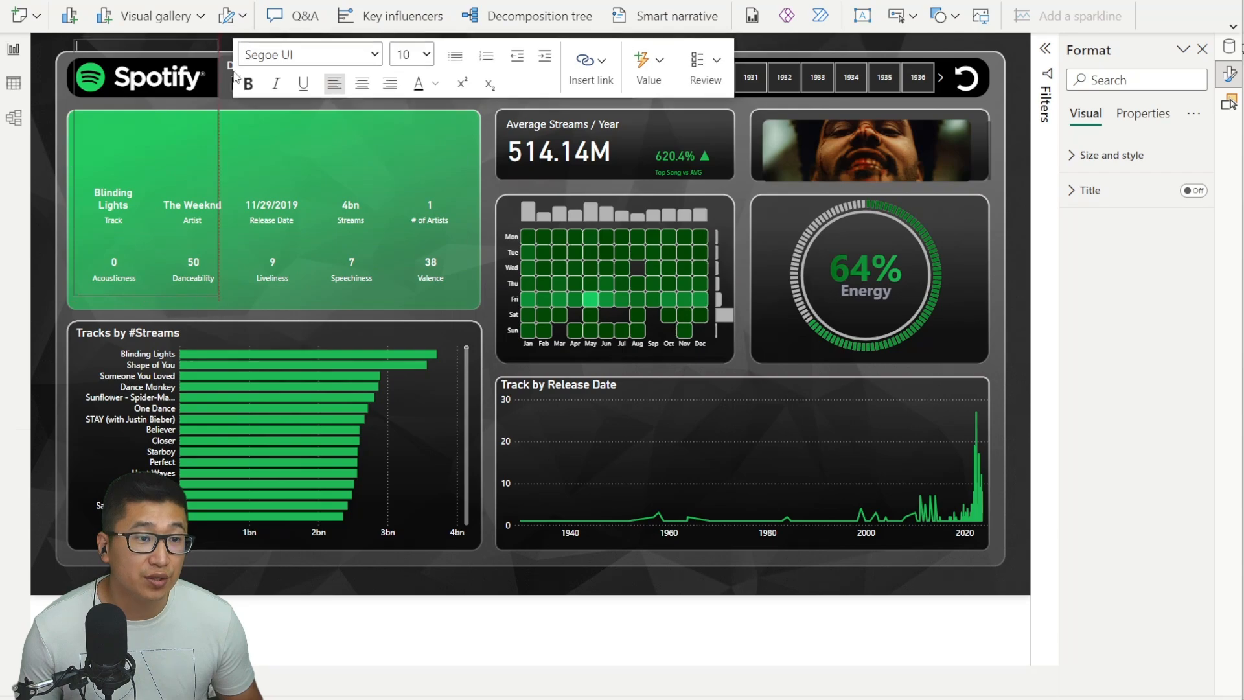
{"action": "left_click_drag", "start_coordinate": [218, 37], "coordinate": [468, 120]}
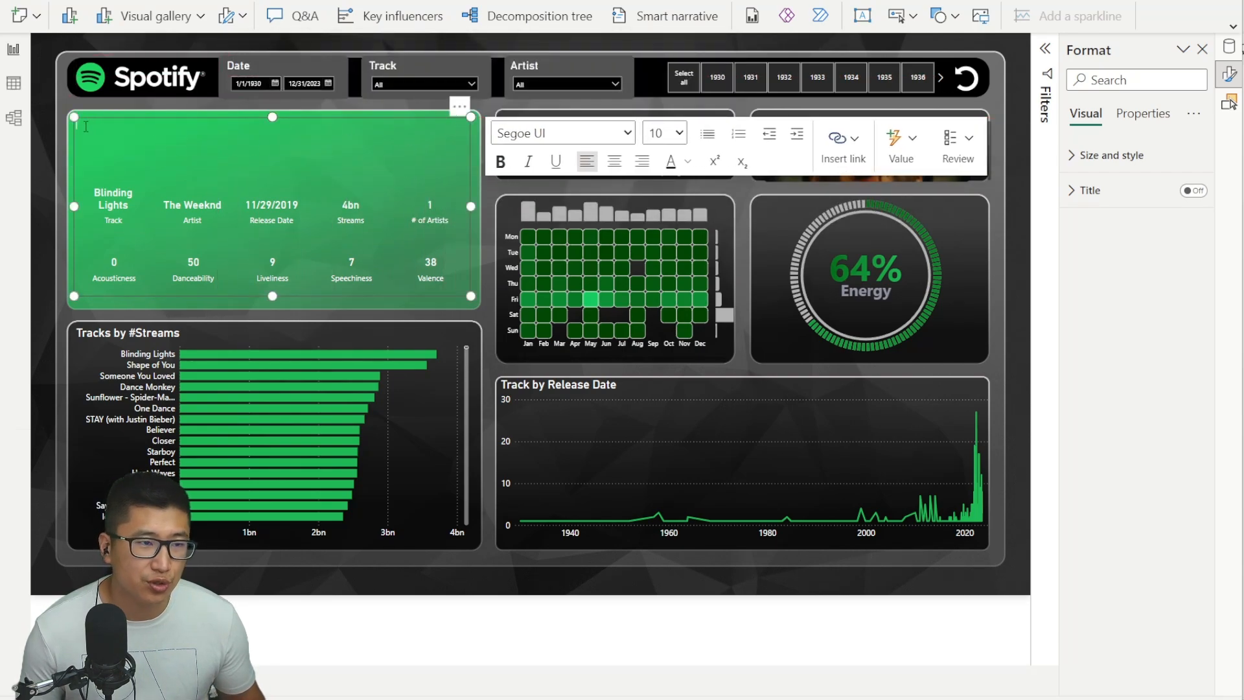
Step: Fill the text box with "Welcome Back, Super User!", "Take a look at your daily report" and underlined Track Info, Track Stats and Music Info headings
{"action": "type", "text": "Welcome Back, Super User! Take a look at your daily report Track Info\tTrack Stats Music Info"}
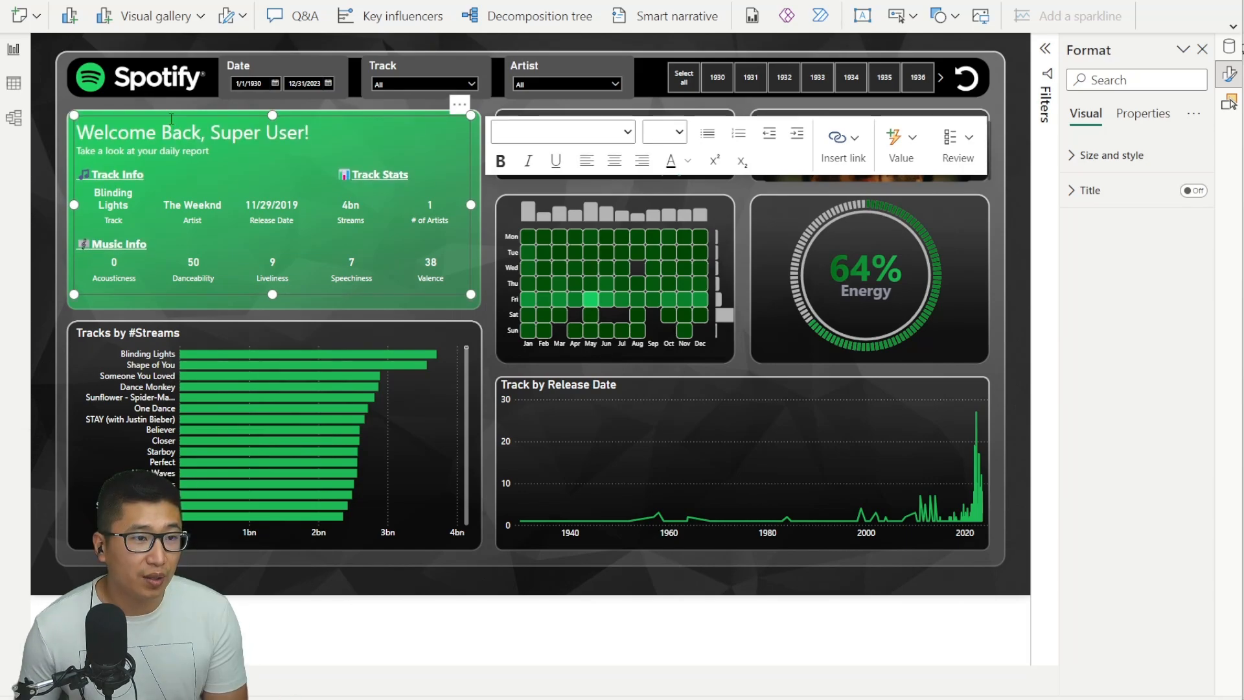
{"action": "left_click", "coordinate": [175, 212]}
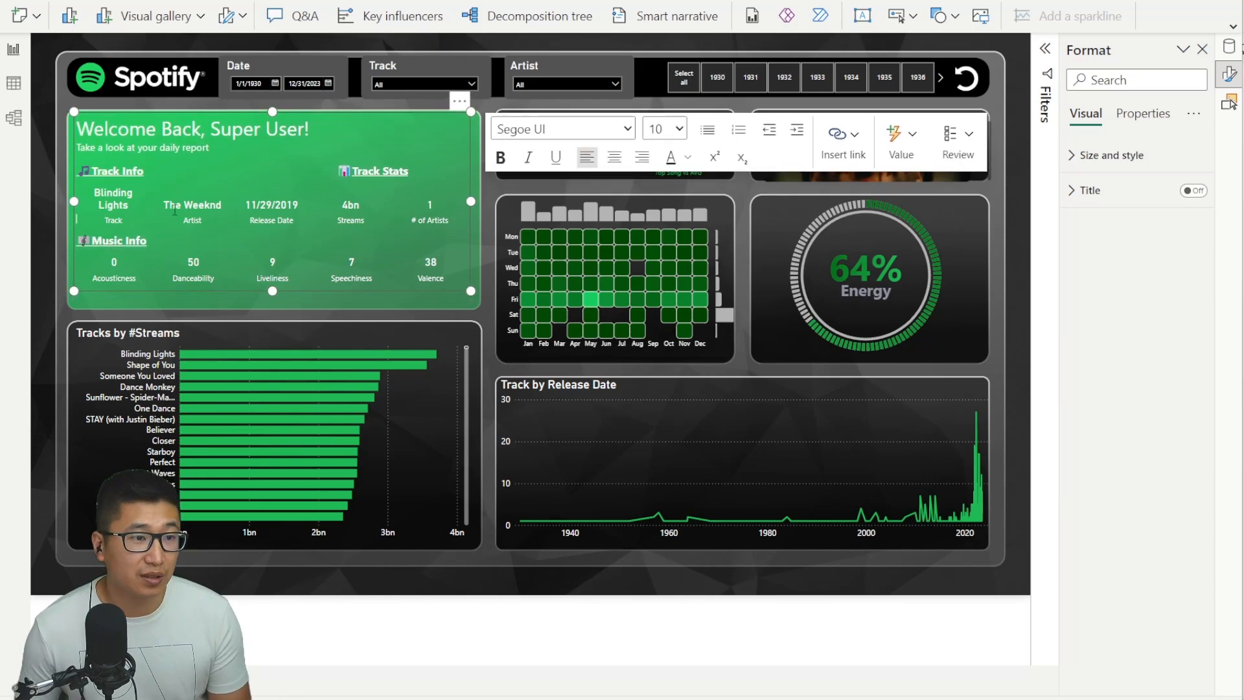
{"action": "key", "text": "Return"}
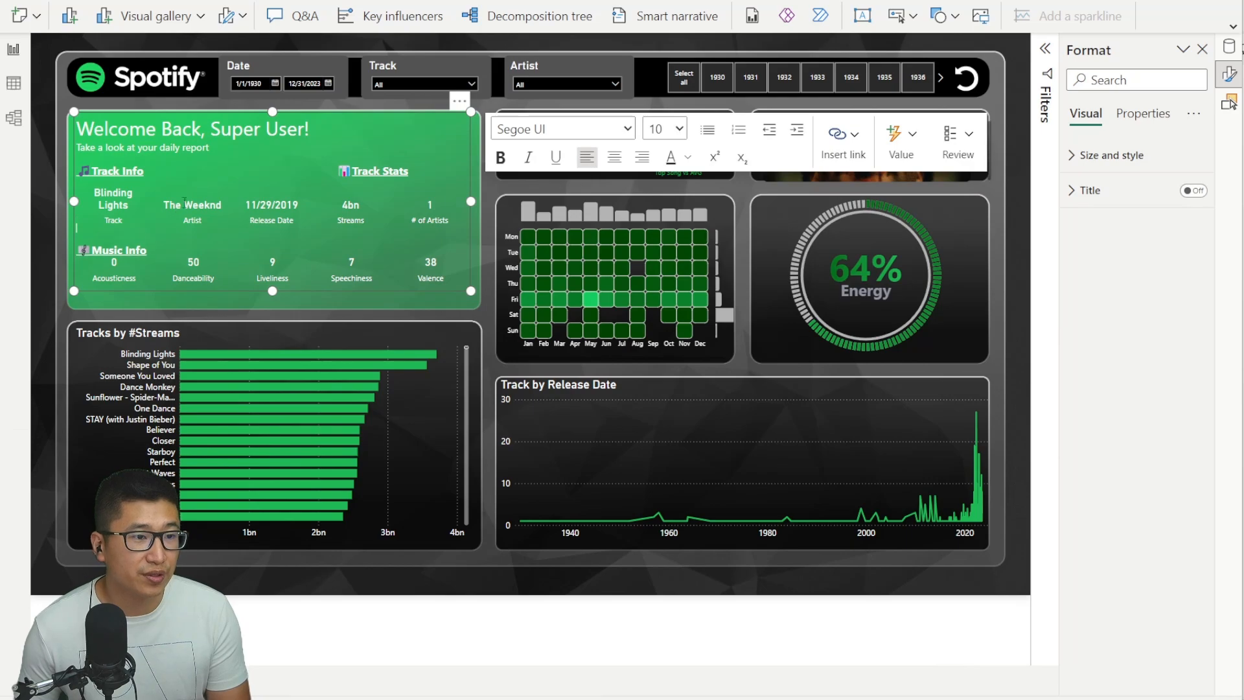
Step: Select individual 1930s years in the Year slicer to check how the dashboard visuals respond
{"action": "left_click", "coordinate": [741, 79]}
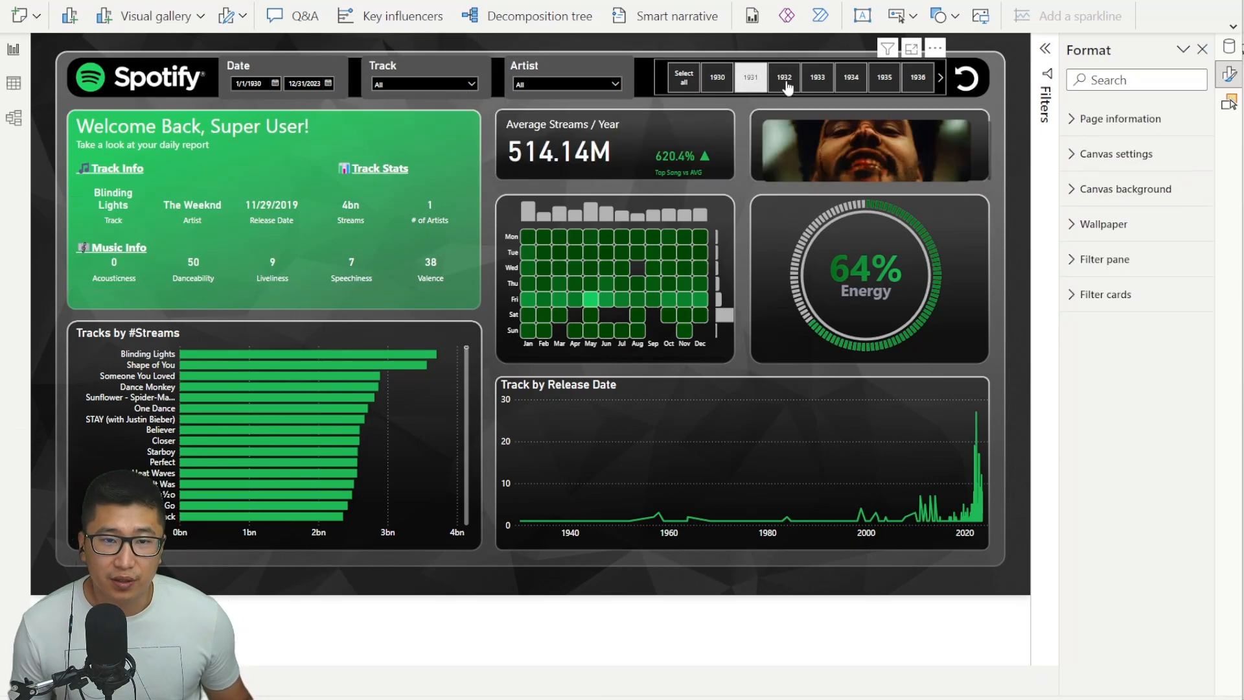
{"action": "left_click", "coordinate": [817, 84]}
{"action": "left_click", "coordinate": [864, 83]}
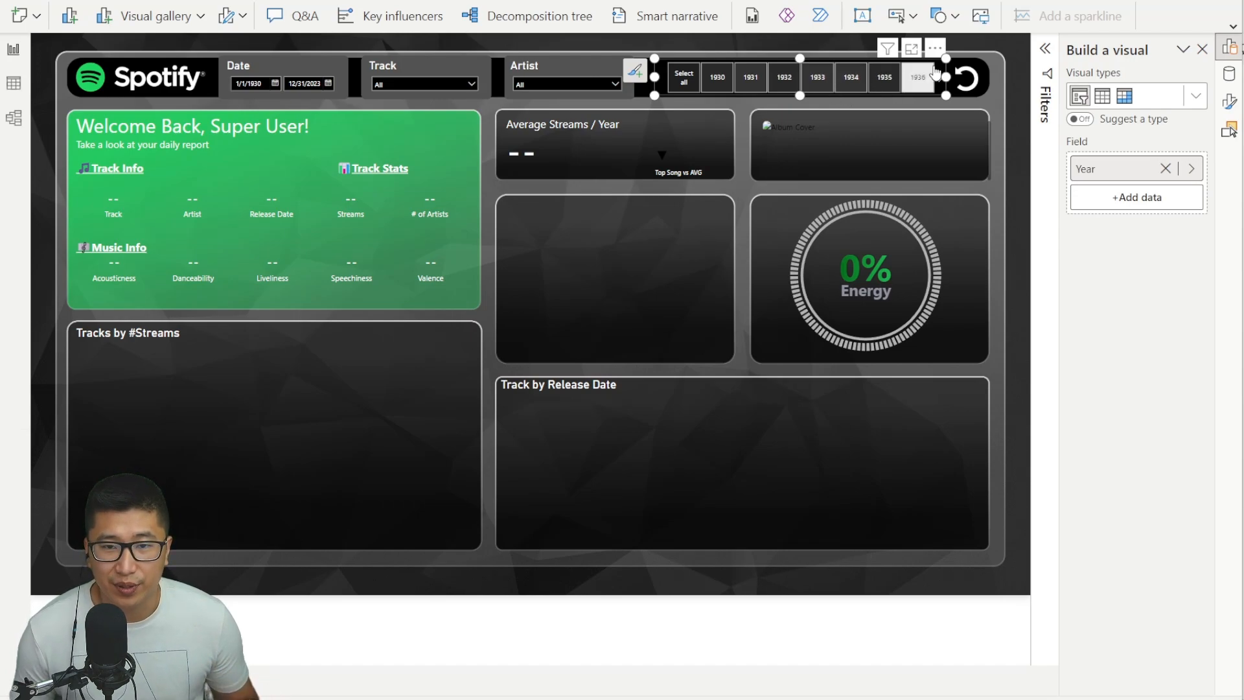
Step: Restrict the page-level Year filter to values greater than 2017 and apply it
{"action": "left_click", "coordinate": [1045, 57]}
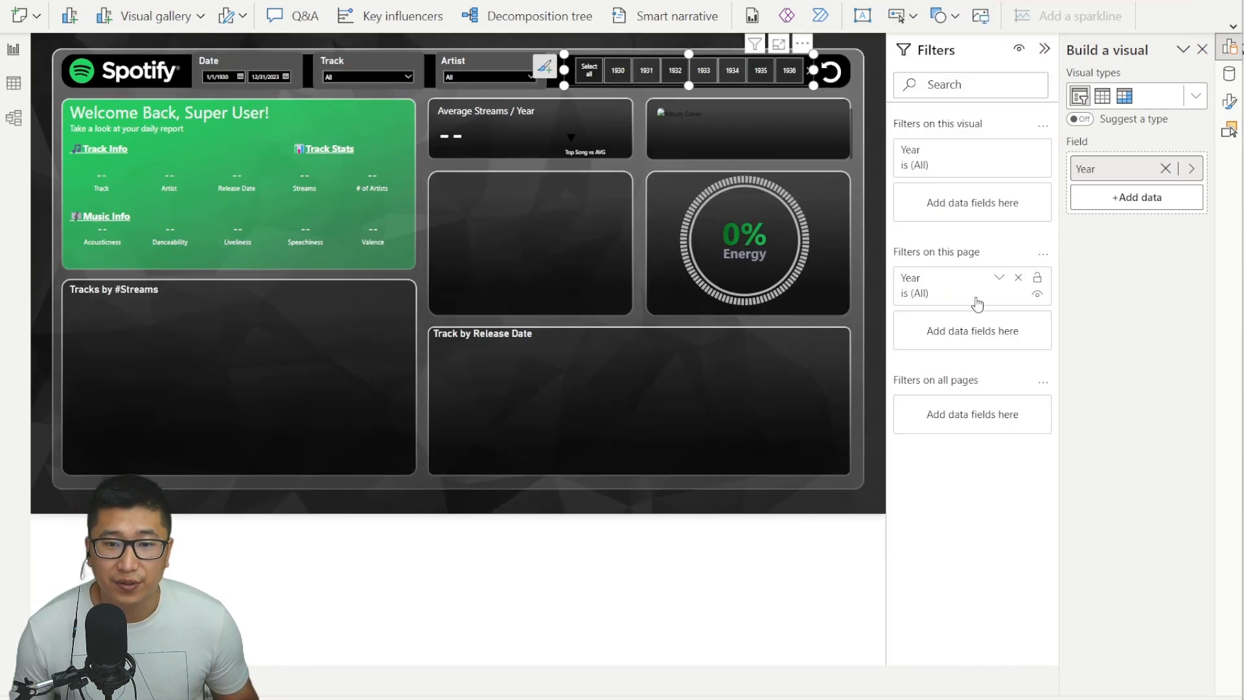
{"action": "left_click", "coordinate": [999, 277]}
{"action": "left_click", "coordinate": [957, 387]}
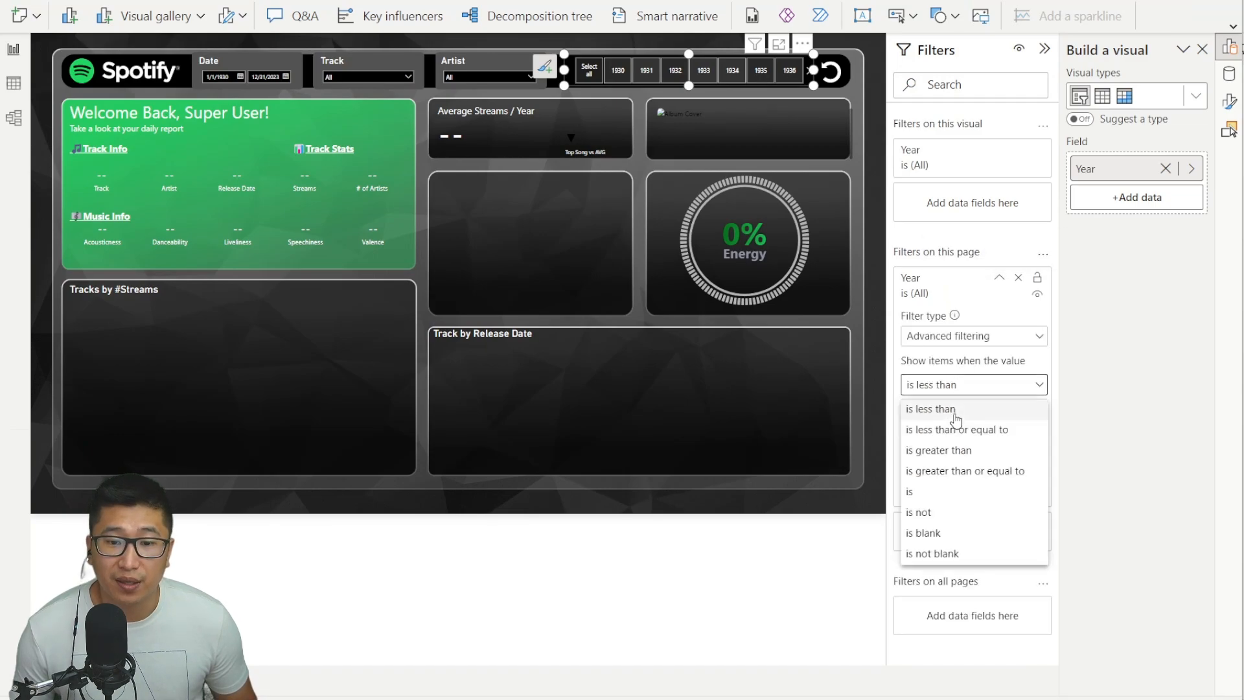
{"action": "left_click", "coordinate": [952, 448]}
{"action": "left_click", "coordinate": [926, 412]}
{"action": "type", "text": "20"}
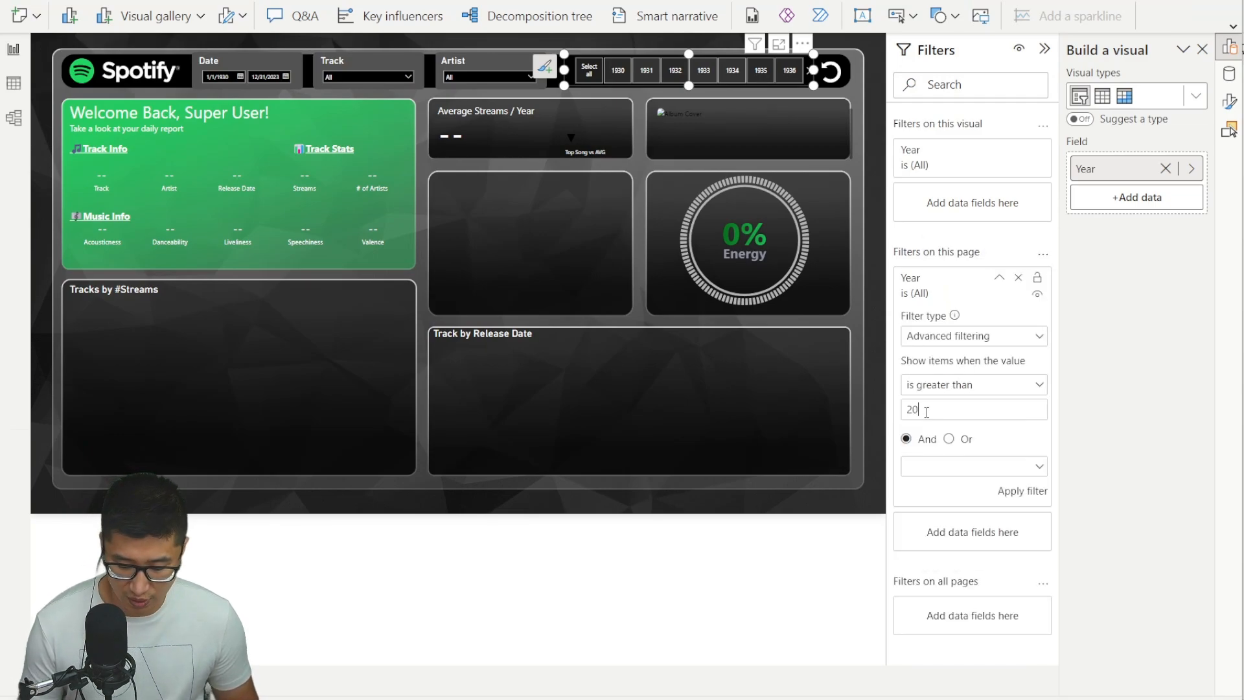
{"action": "type", "text": "17"}
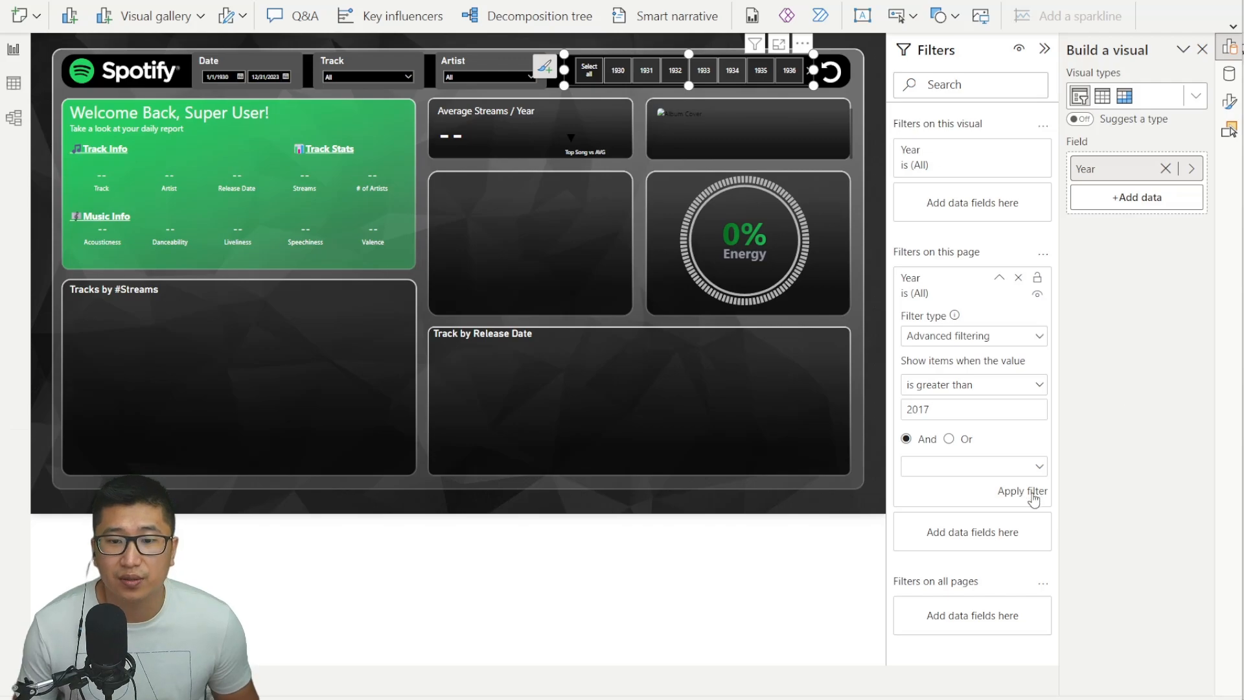
{"action": "left_click", "coordinate": [1023, 491]}
{"action": "left_click", "coordinate": [760, 553]}
Step: Select 2019, 2020 and 2021 in the Year slicer to check how the dashboard visuals respond
{"action": "left_click", "coordinate": [588, 74]}
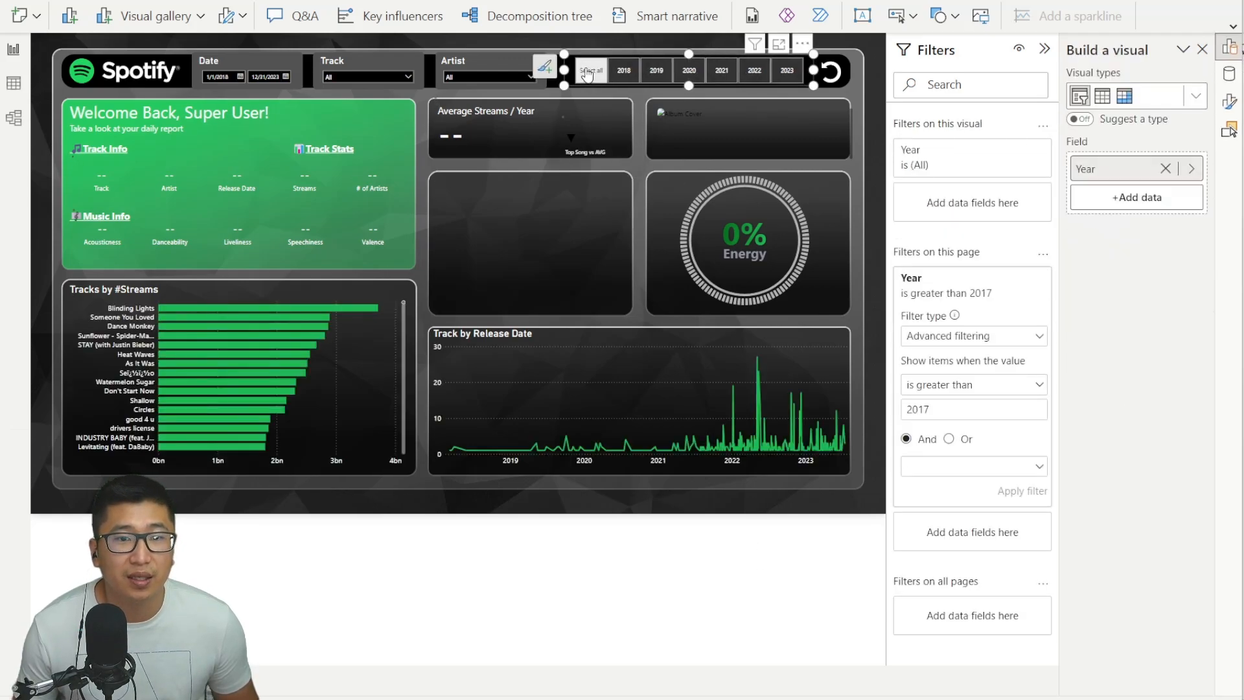
{"action": "left_click", "coordinate": [656, 75]}
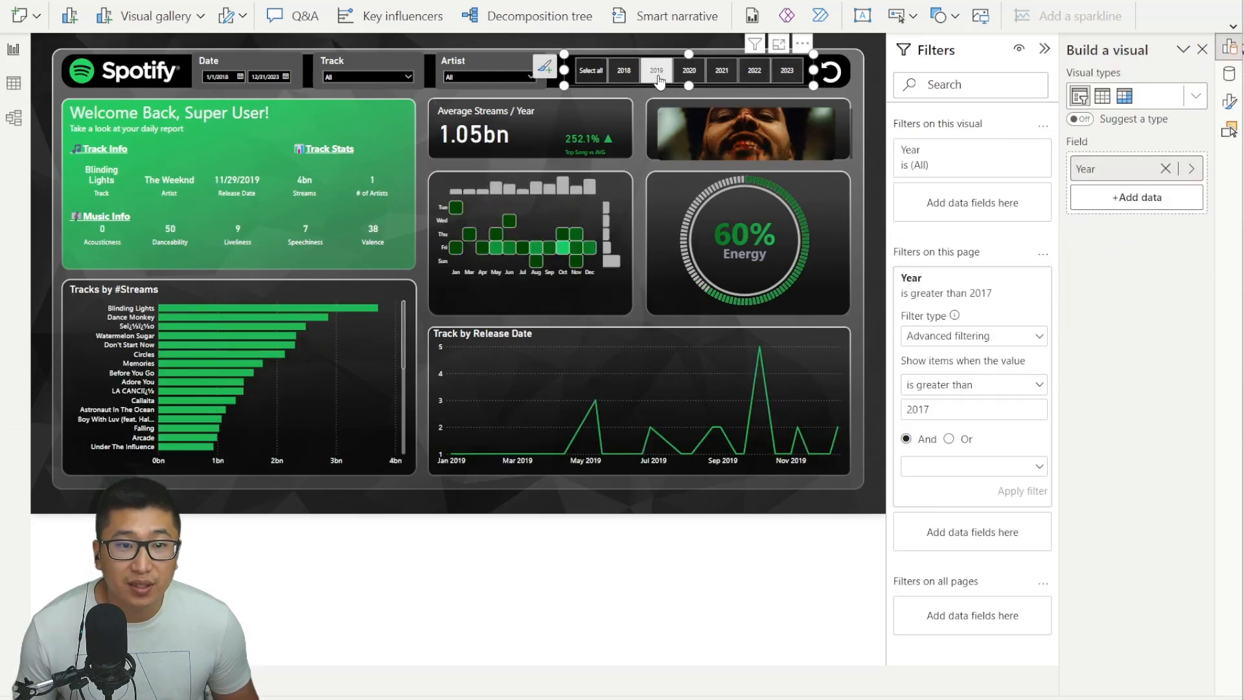
{"action": "left_click", "coordinate": [688, 72], "text": "ctrl"}
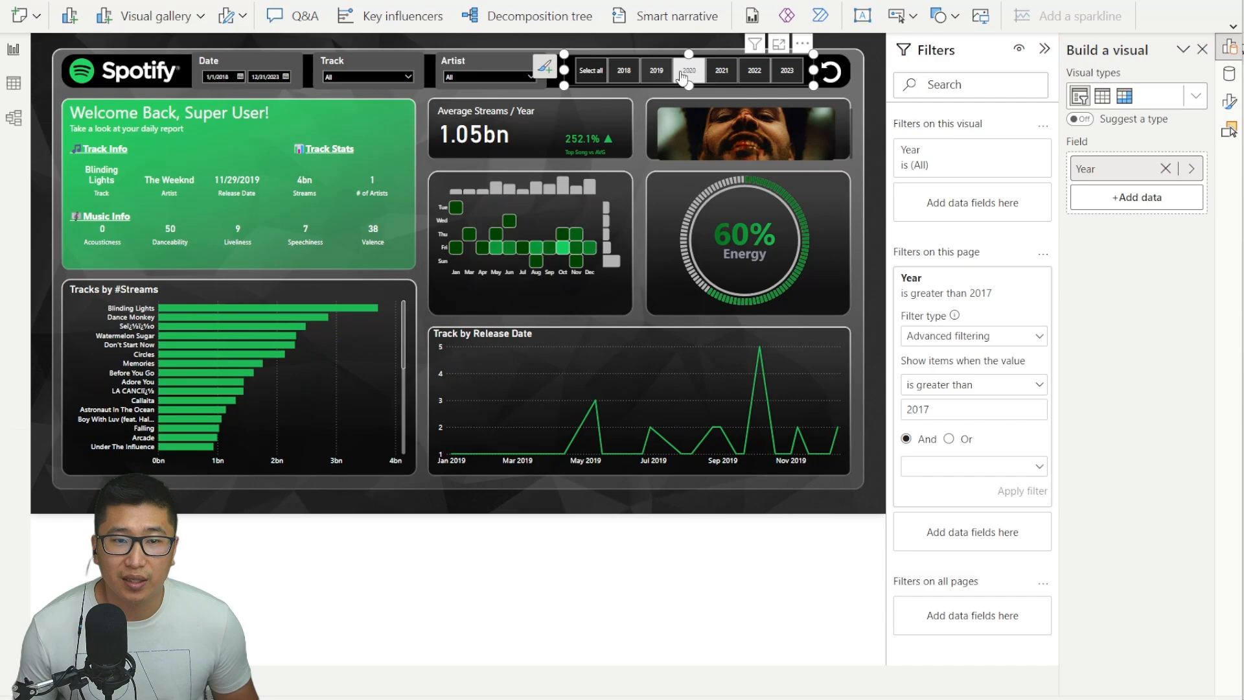
{"action": "left_click", "coordinate": [722, 73], "text": "ctrl"}
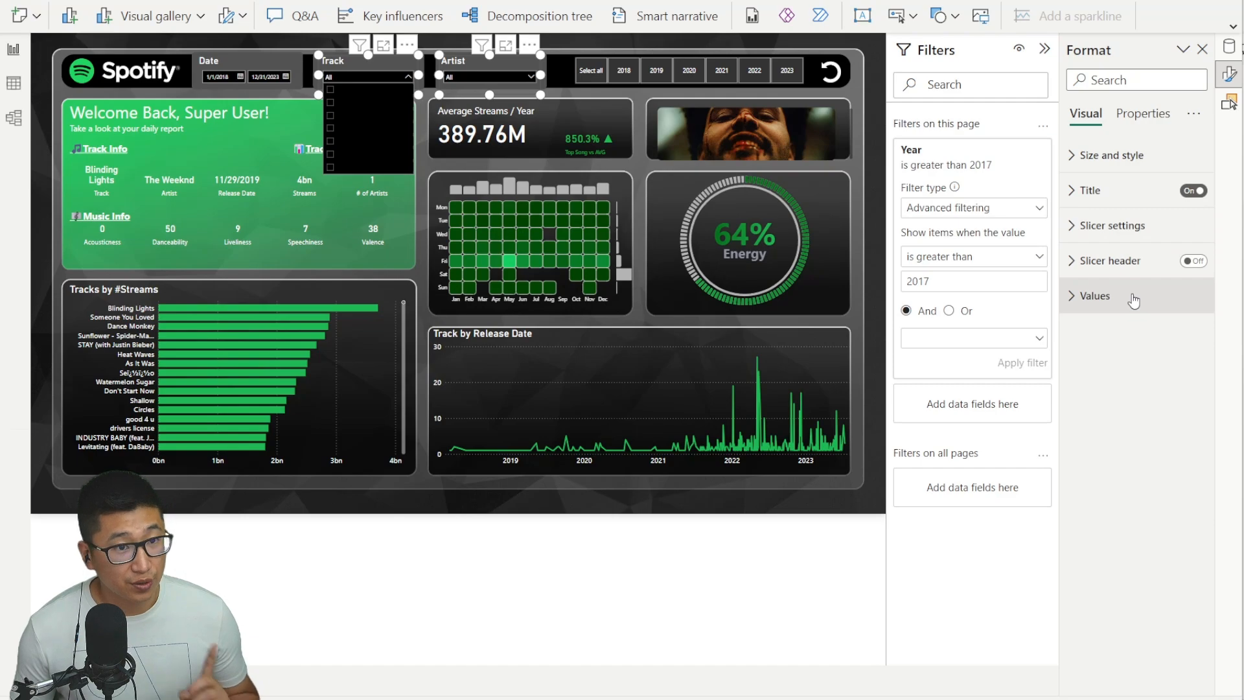
Step: Set the values font color of the Track and Artist slicers to white and check both dropdown lists
{"action": "left_click", "coordinate": [1125, 310]}
{"action": "left_click", "coordinate": [1103, 462]}
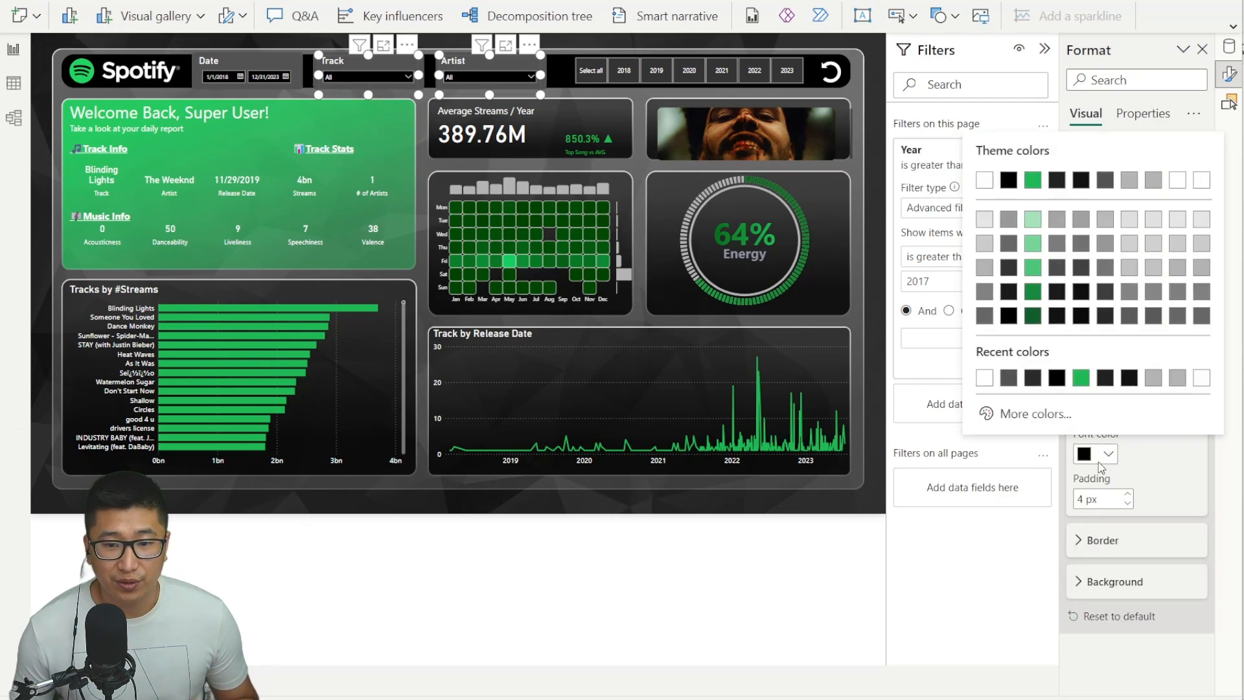
{"action": "left_click", "coordinate": [989, 380]}
{"action": "left_click", "coordinate": [367, 79]}
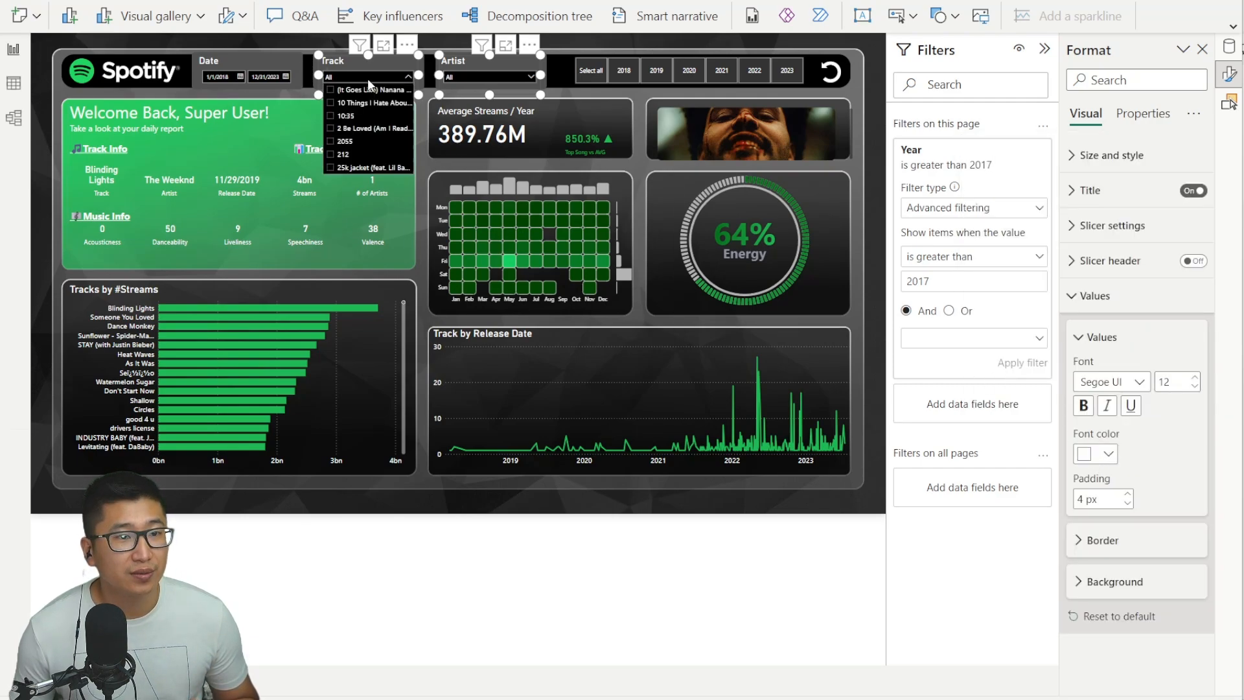
{"action": "left_click", "coordinate": [468, 77]}
{"action": "left_click", "coordinate": [468, 77]}
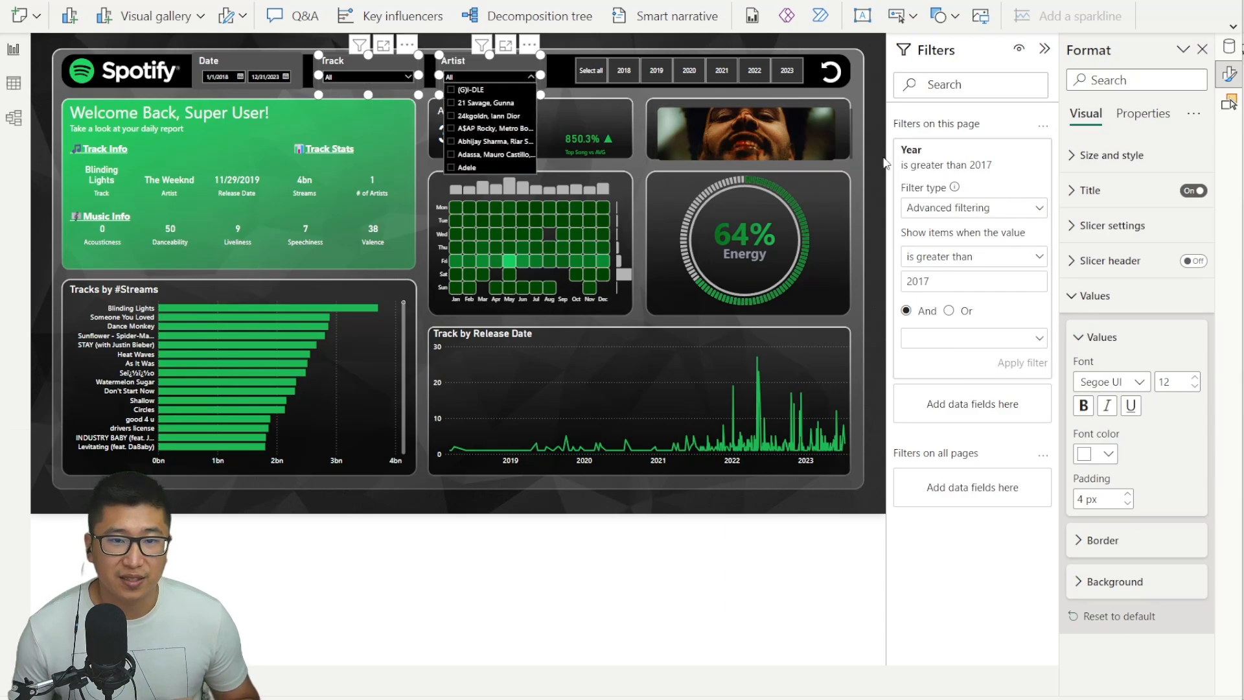
{"action": "left_click", "coordinate": [865, 151]}
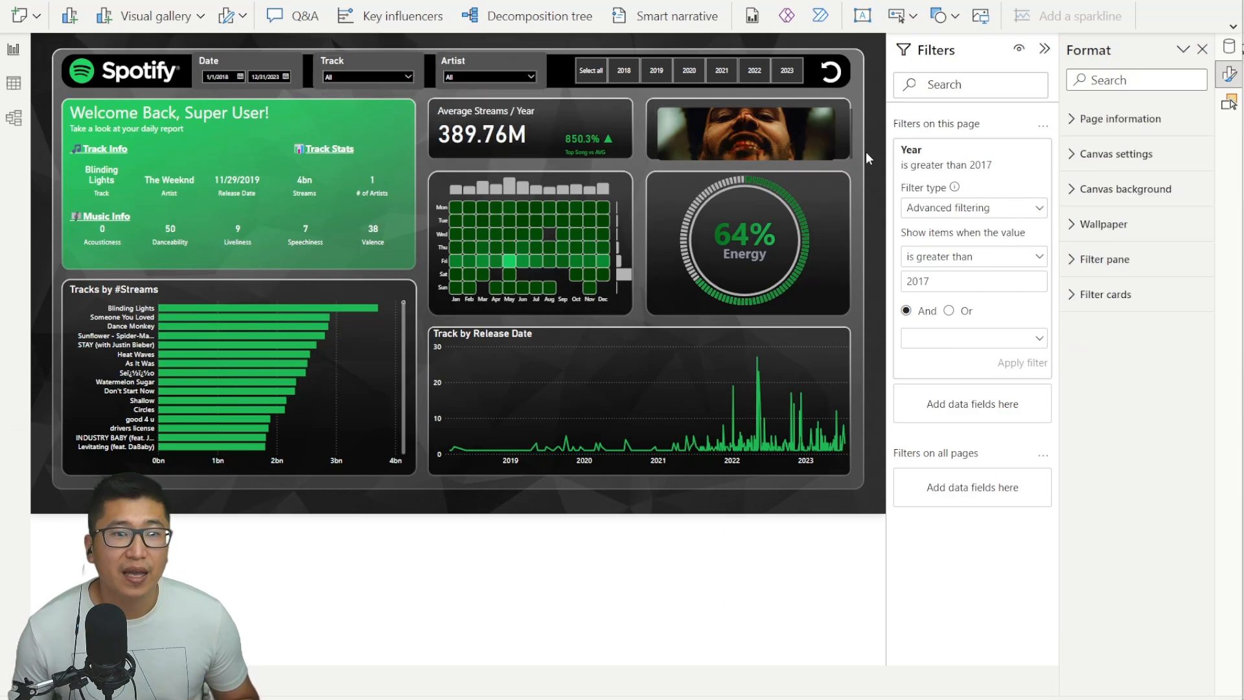
Step: Examine the _Image html measure behind the album cover visual, especially the image container's width, height and border radius
{"action": "left_click", "coordinate": [808, 158]}
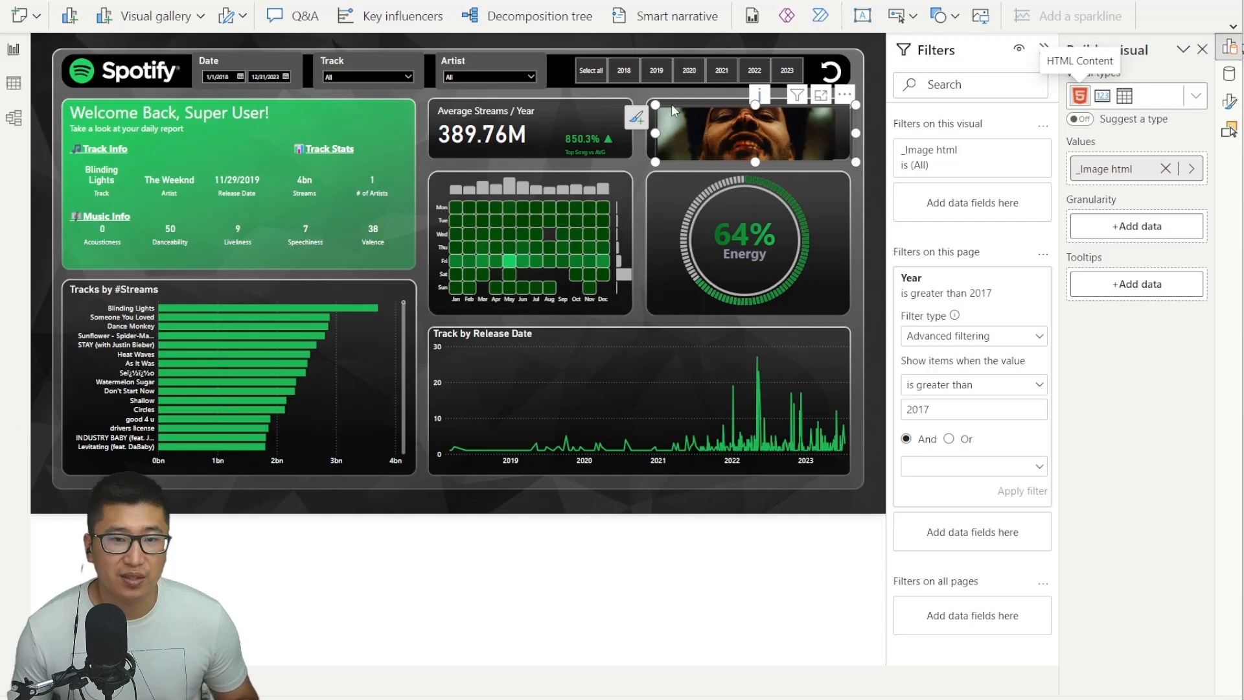
{"action": "left_click", "coordinate": [866, 208]}
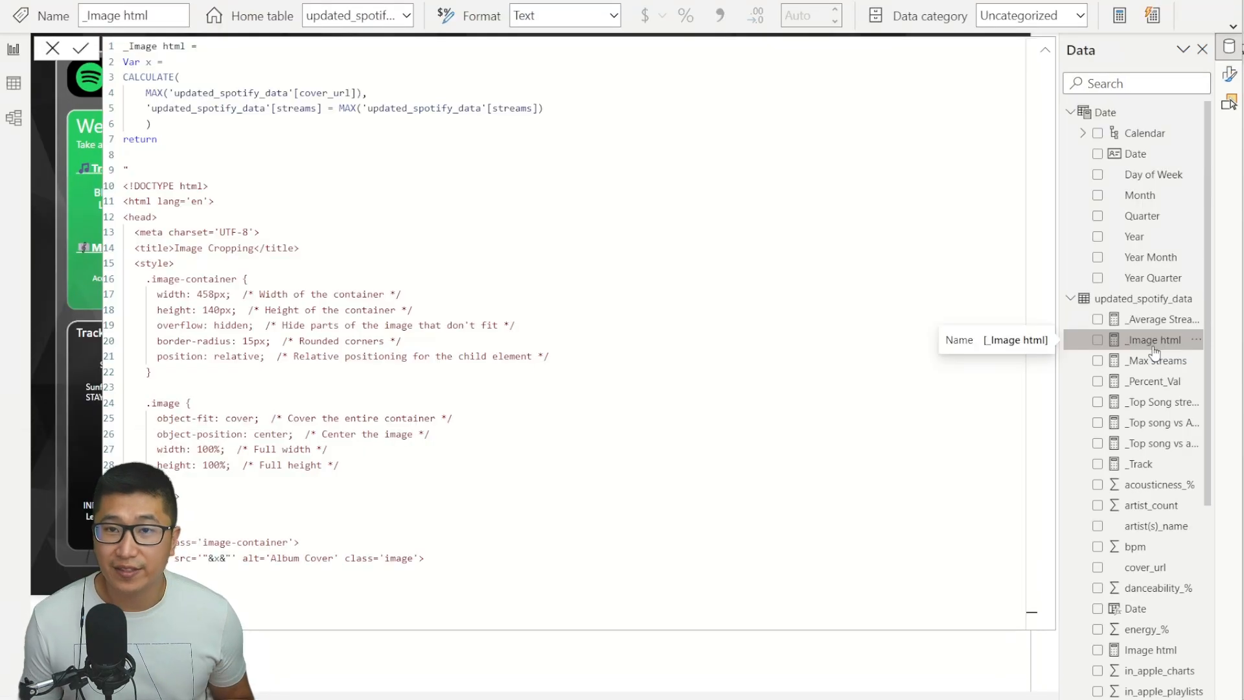
{"action": "double_click", "coordinate": [211, 294]}
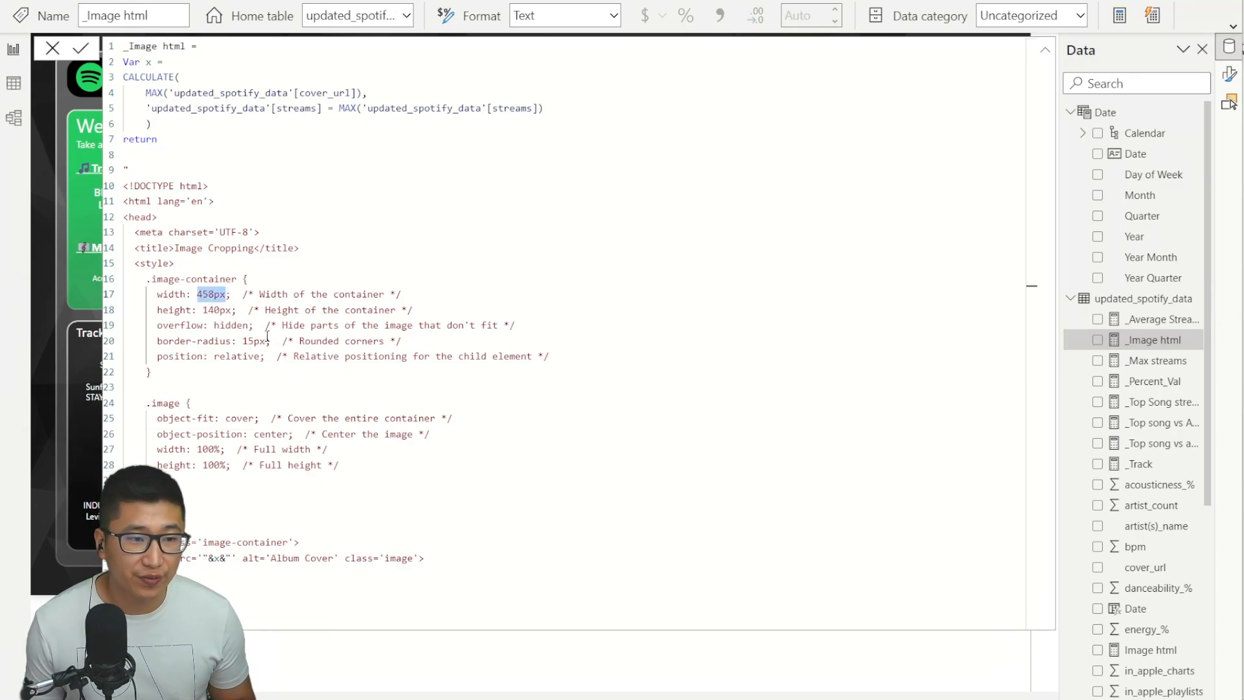
{"action": "double_click", "coordinate": [214, 313]}
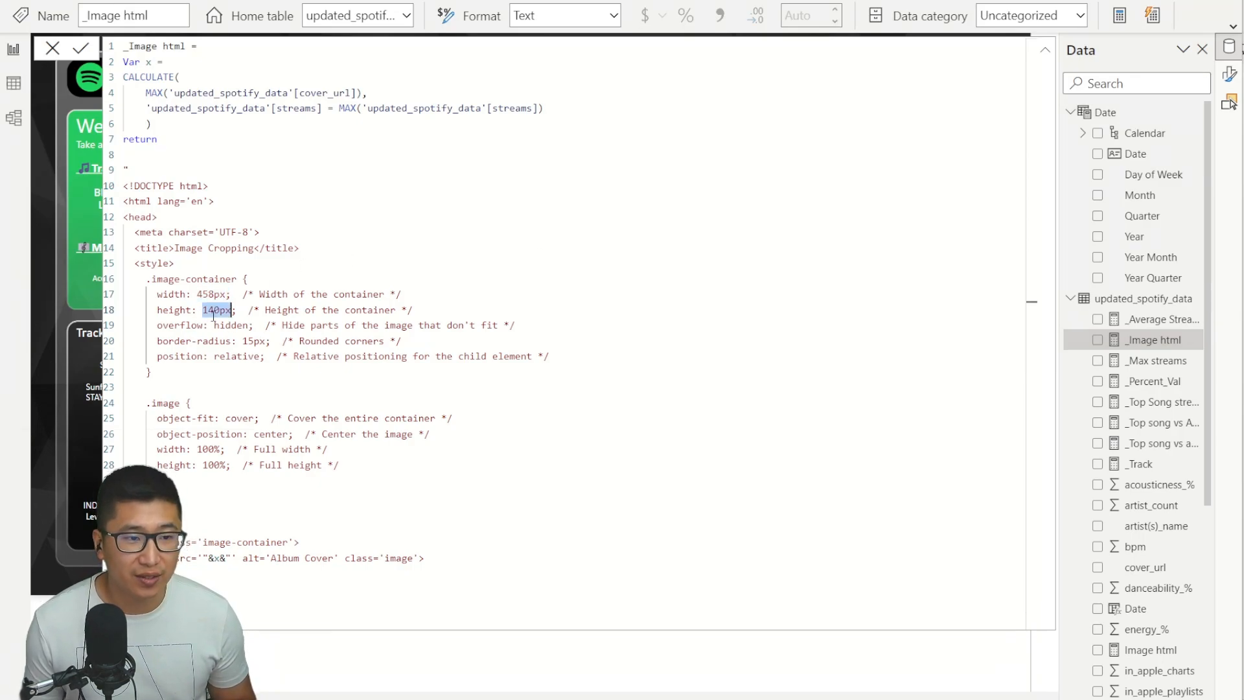
{"action": "left_click", "coordinate": [255, 341]}
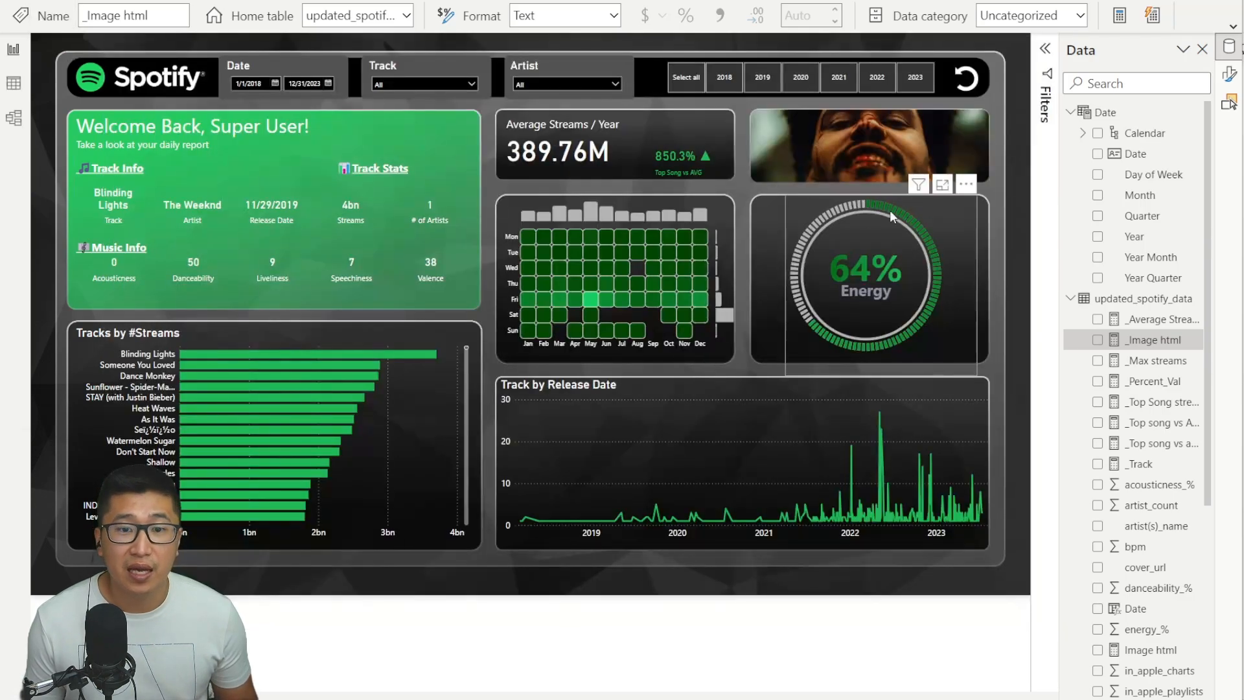
{"action": "left_click", "coordinate": [52, 48]}
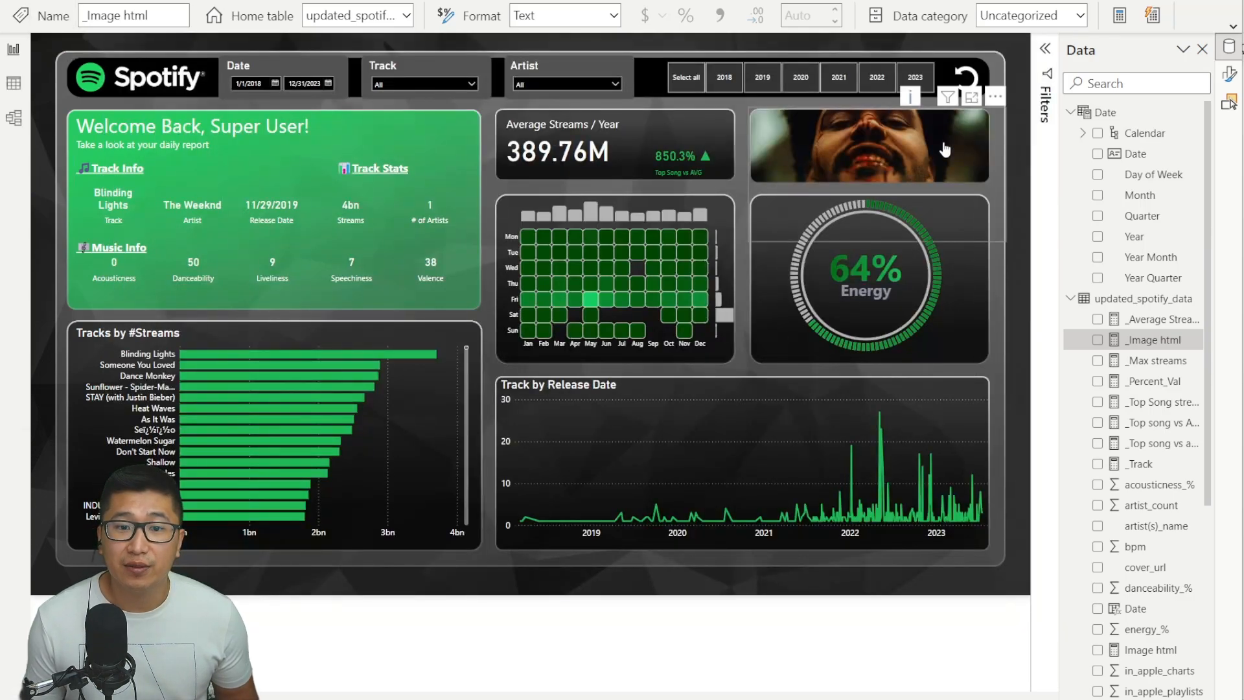
Step: Select individual songs in the Tracks by #Streams chart to check that the album cover and cards respond
{"action": "left_click", "coordinate": [332, 364]}
{"action": "left_click", "coordinate": [287, 390]}
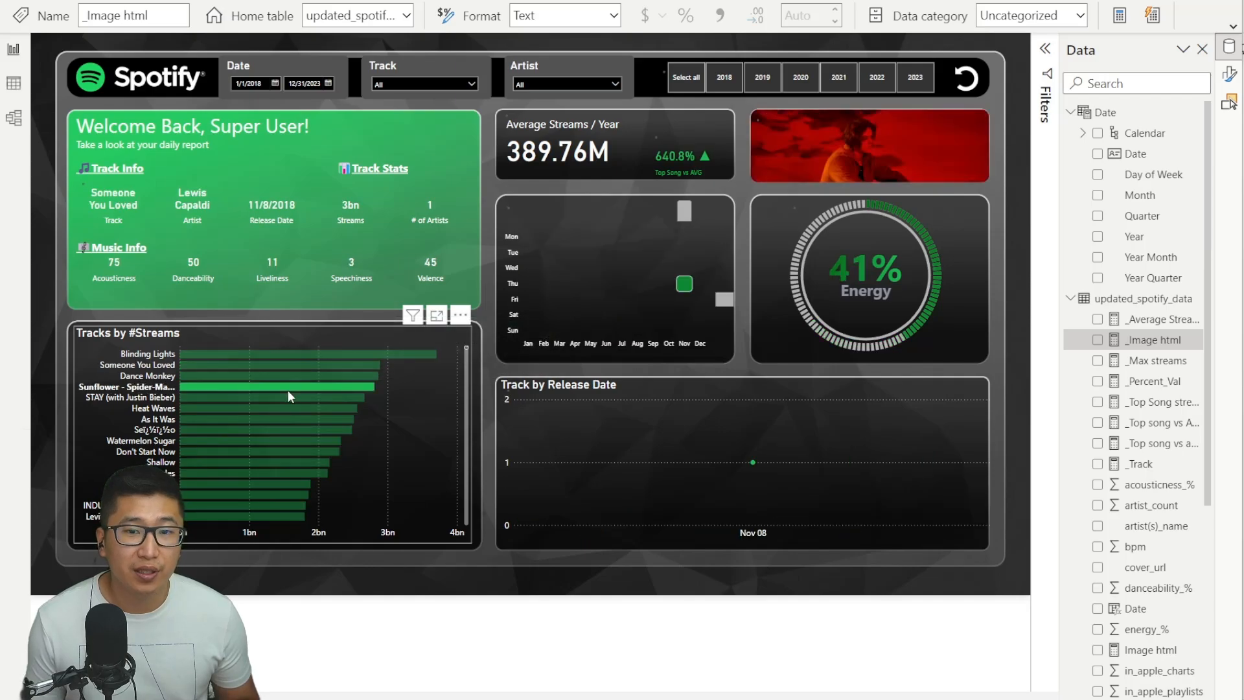
{"action": "left_click", "coordinate": [270, 430]}
{"action": "left_click", "coordinate": [273, 468]}
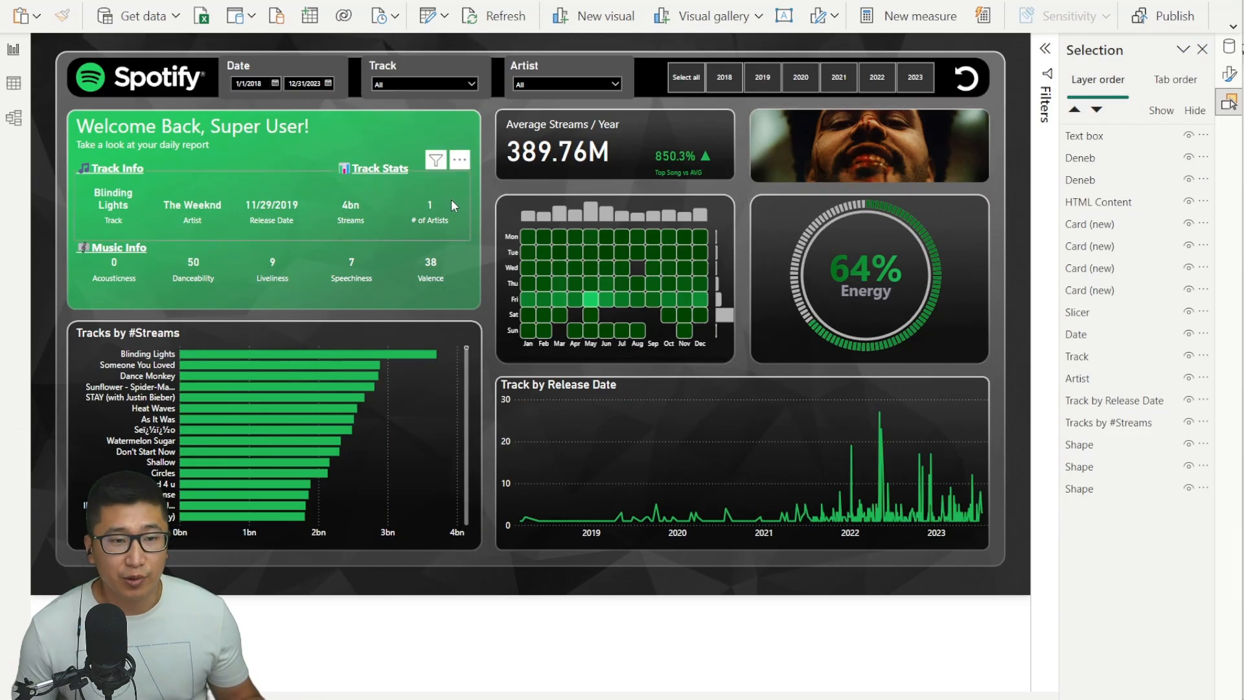
Step: Duplicate the upper card from the green panel and place the copy over the album cover image
{"action": "left_click", "coordinate": [456, 201]}
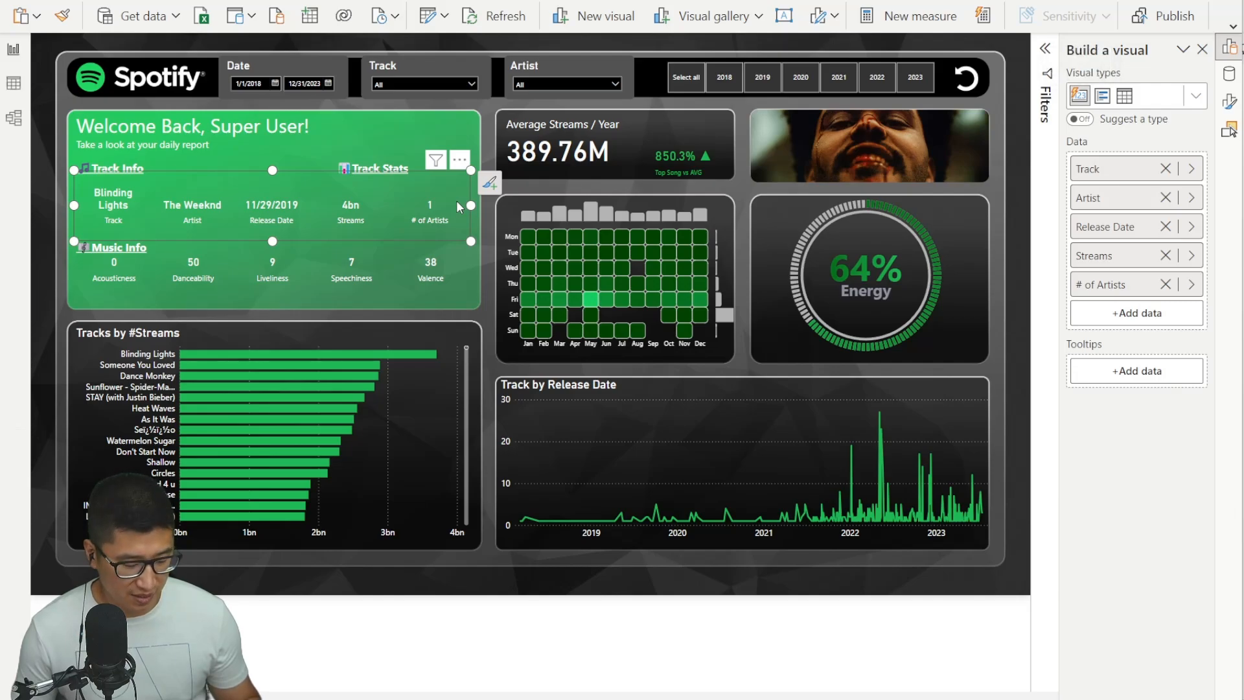
{"action": "key", "text": "ctrl+c"}
{"action": "key", "text": "ctrl+v"}
{"action": "left_click_drag", "start_coordinate": [442, 196], "coordinate": [961, 164]}
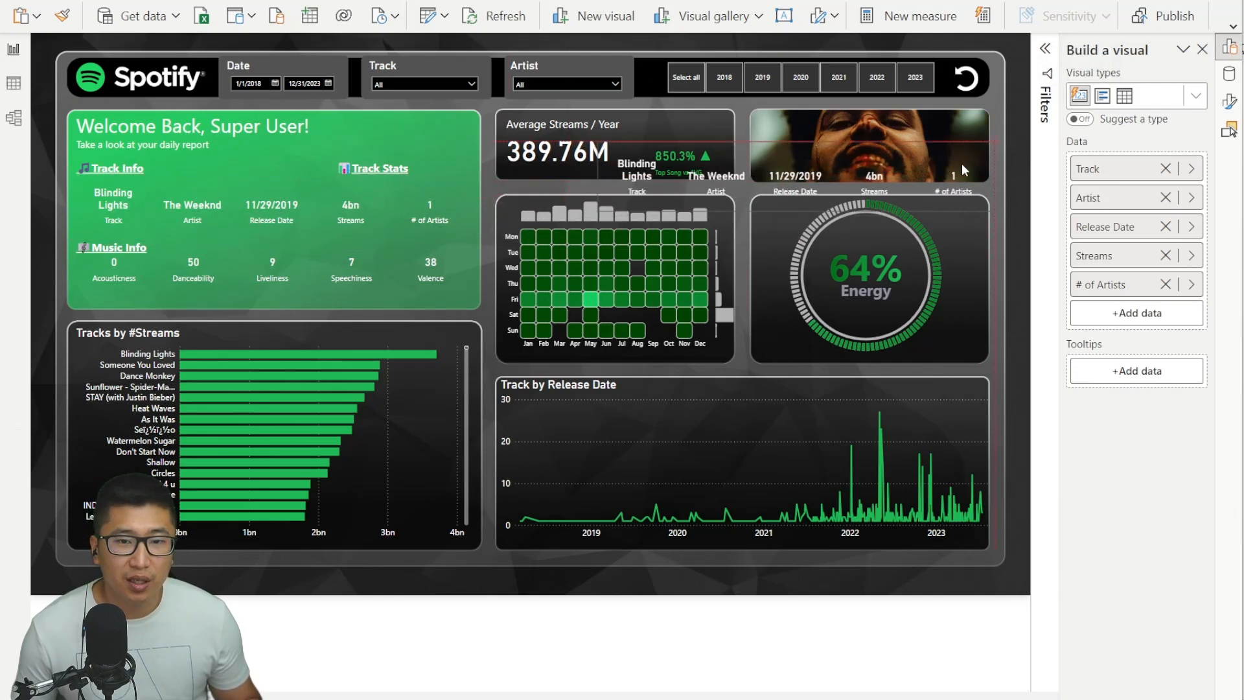
Step: Remove Release Date, Streams and # of Artists from the duplicated card and narrow it to the album cover's width
{"action": "left_click", "coordinate": [1165, 226]}
{"action": "left_click", "coordinate": [1165, 226]}
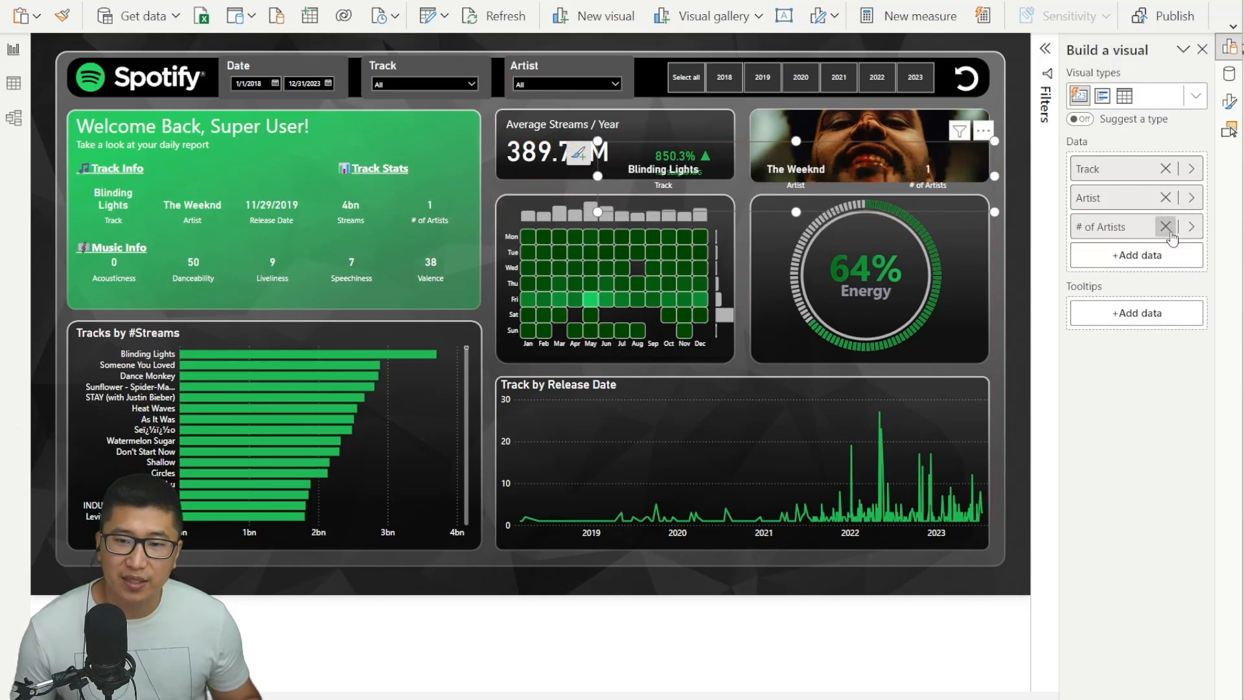
{"action": "left_click", "coordinate": [1165, 226]}
{"action": "left_click_drag", "start_coordinate": [596, 138], "coordinate": [746, 134]}
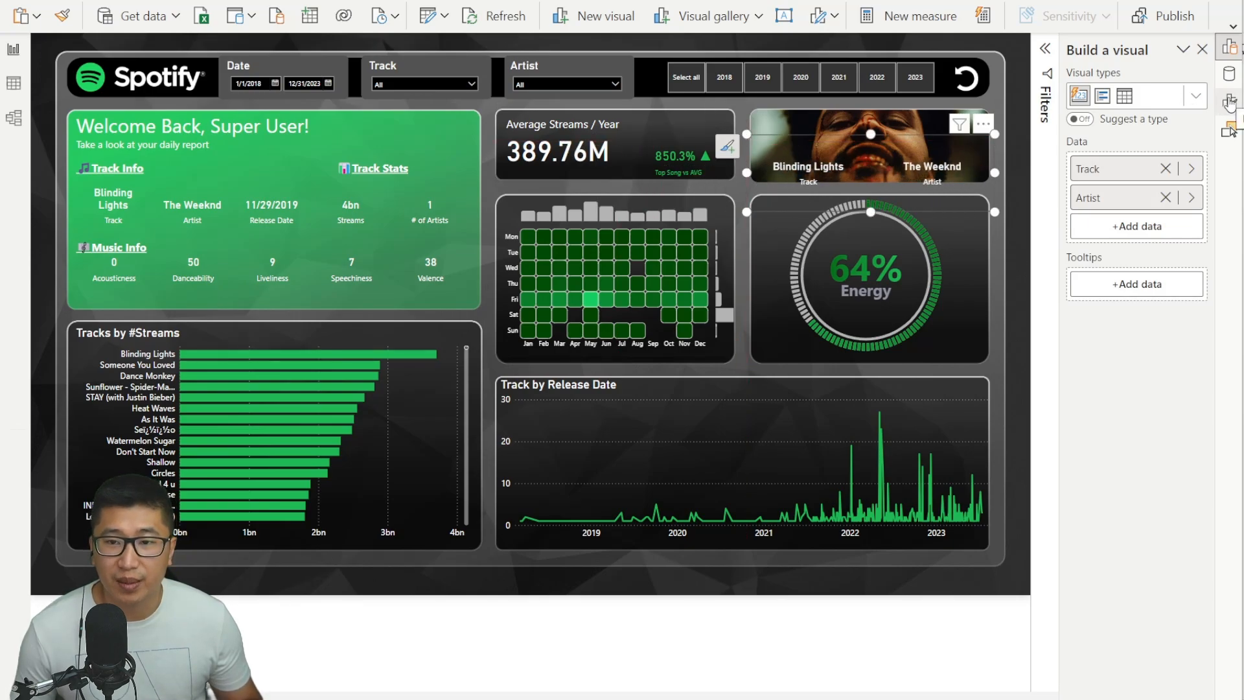
Step: Set the duplicated card's layout orientation to Vertical
{"action": "left_click", "coordinate": [1230, 102]}
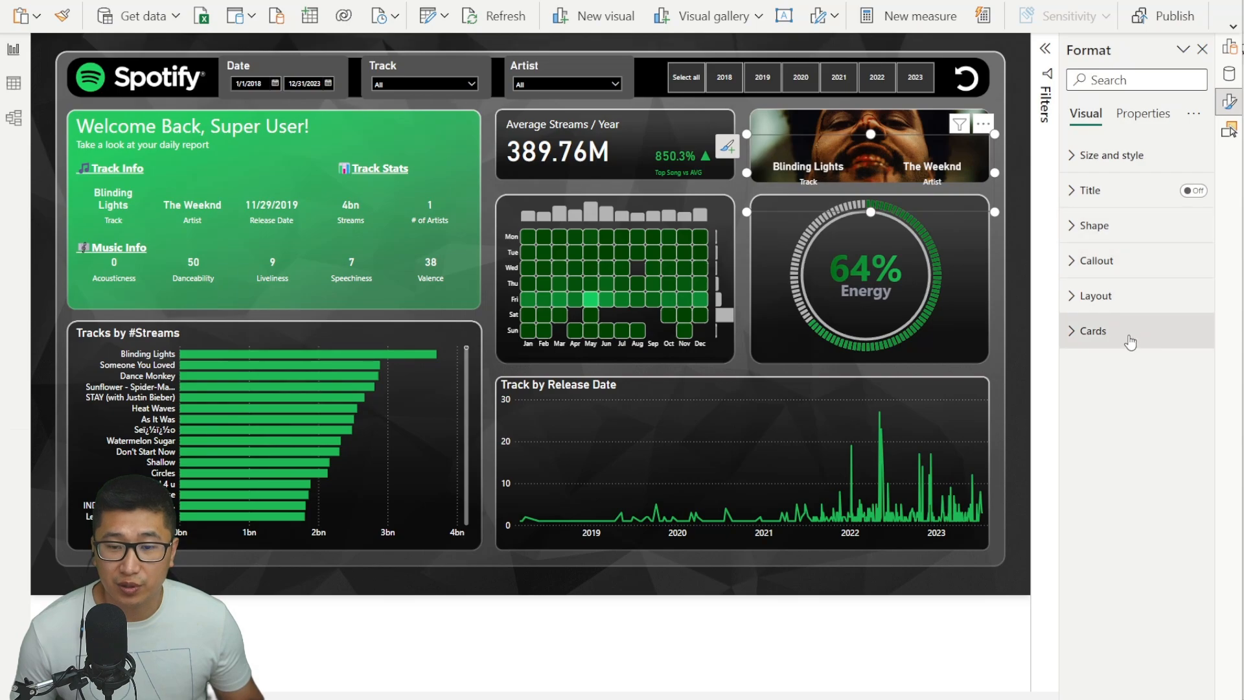
{"action": "left_click", "coordinate": [1111, 296]}
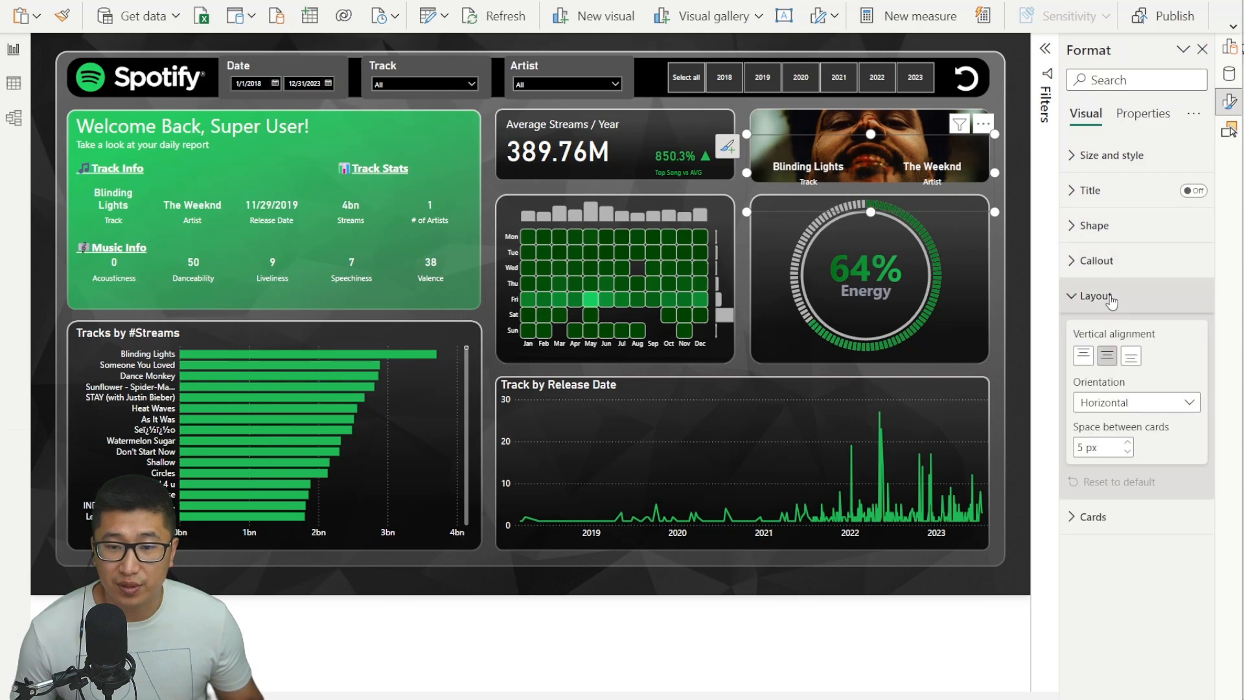
{"action": "left_click", "coordinate": [1128, 410]}
{"action": "left_click", "coordinate": [1120, 447]}
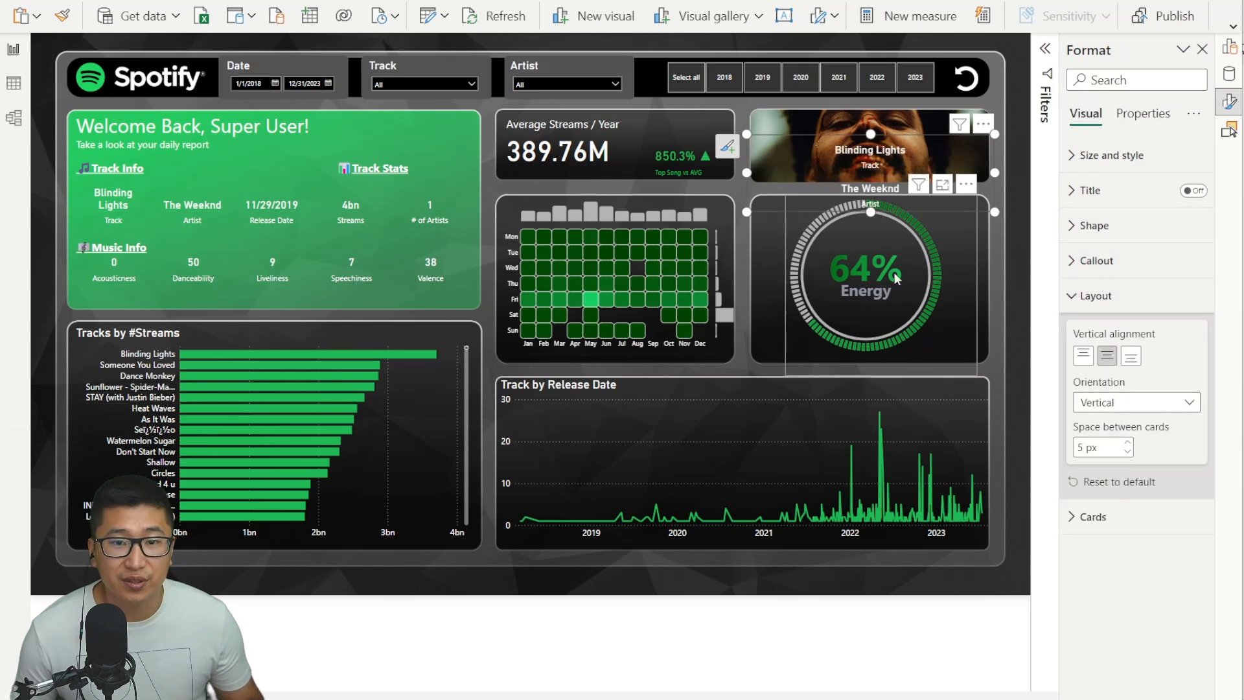
Step: Turn off the callout labels on the duplicated card and narrow it to the left half of the album cover
{"action": "left_click", "coordinate": [1081, 297]}
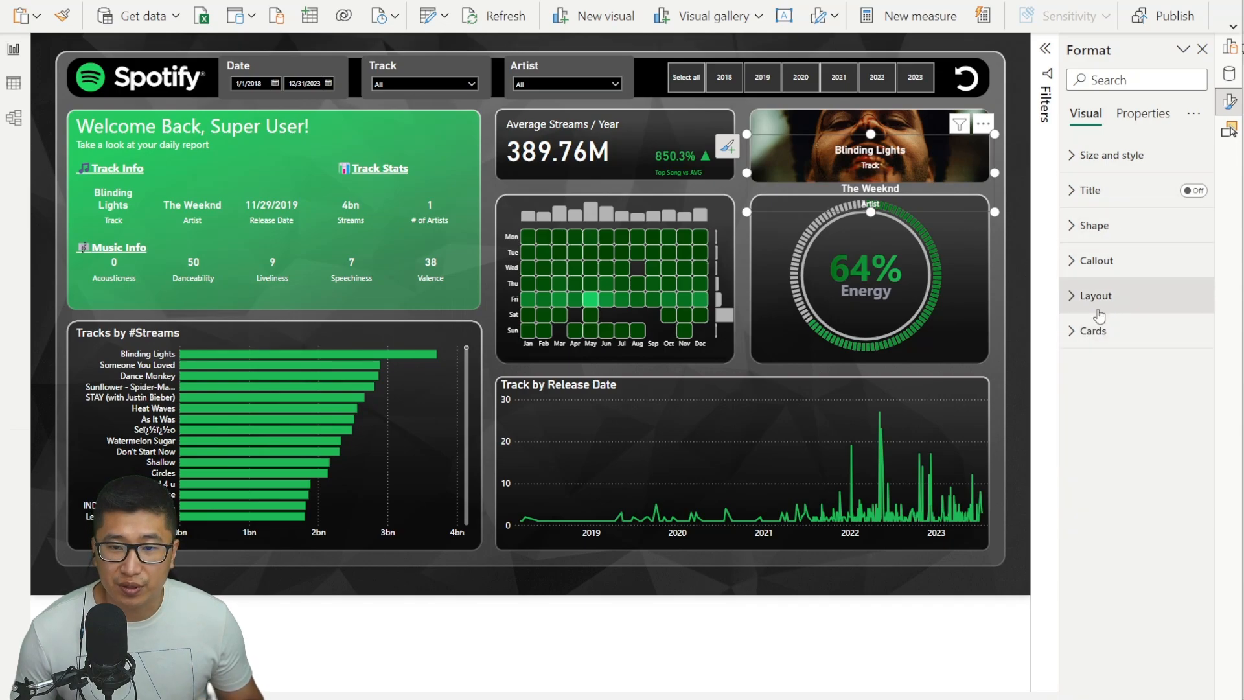
{"action": "left_click", "coordinate": [1093, 328]}
{"action": "left_click", "coordinate": [1101, 260]}
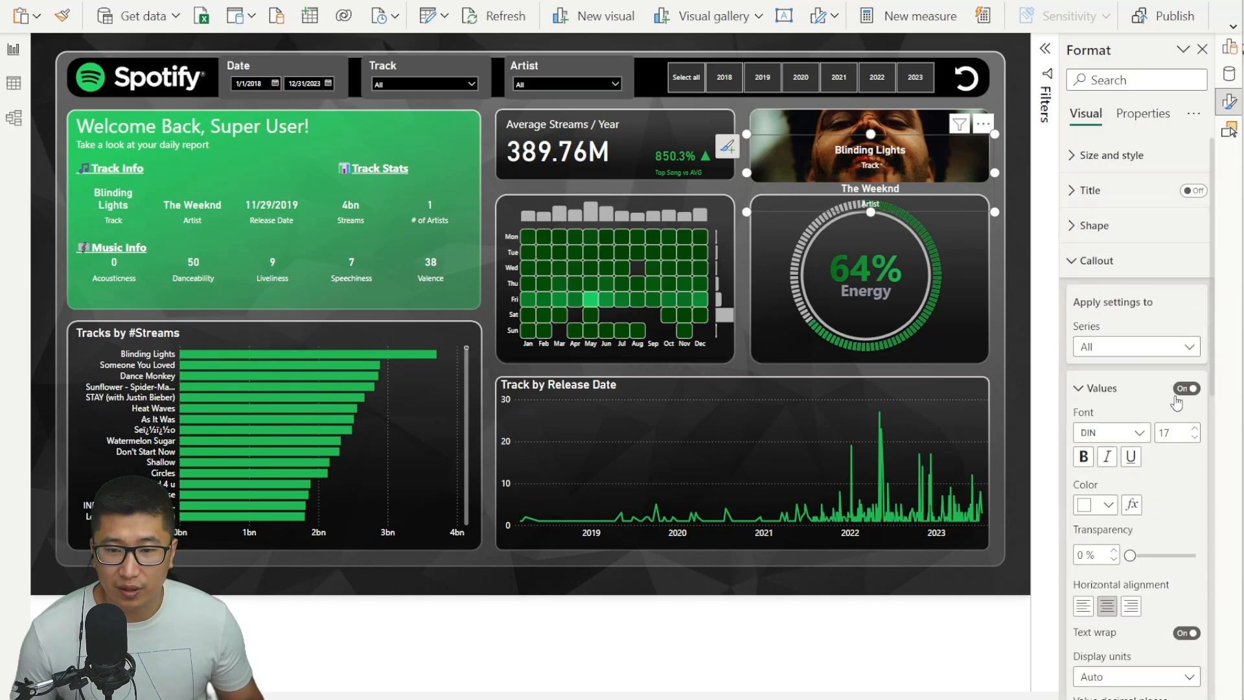
{"action": "left_click", "coordinate": [1070, 388]}
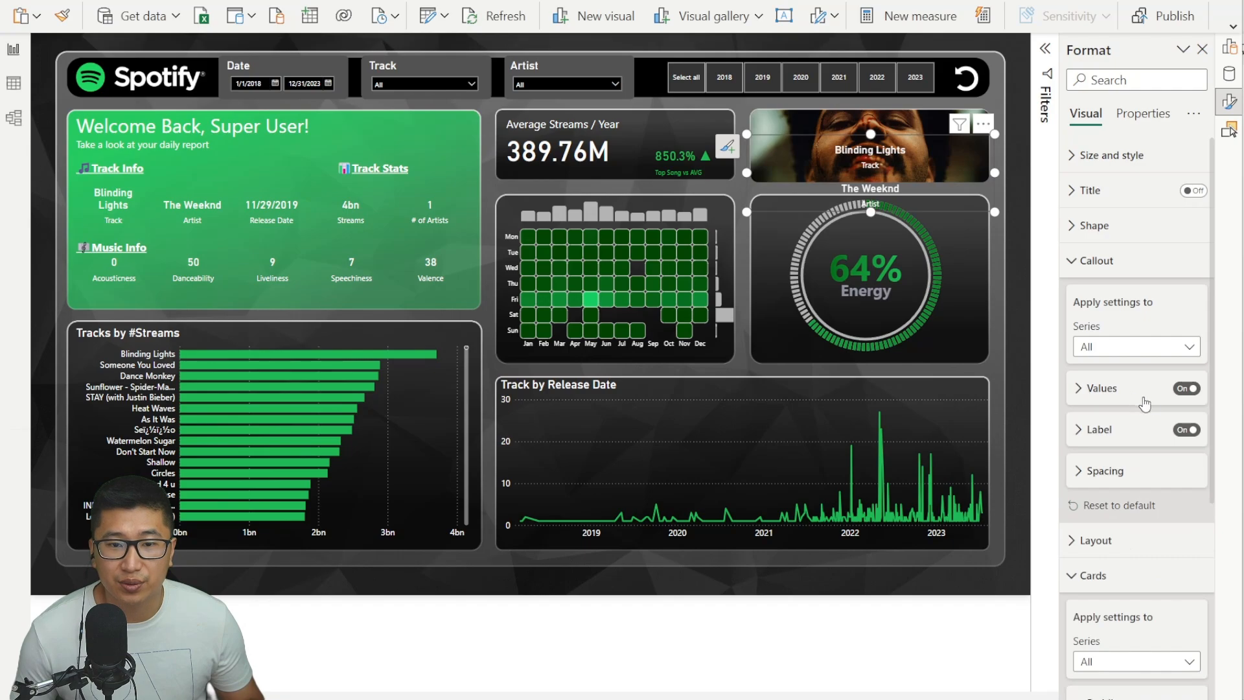
{"action": "left_click", "coordinate": [1185, 430]}
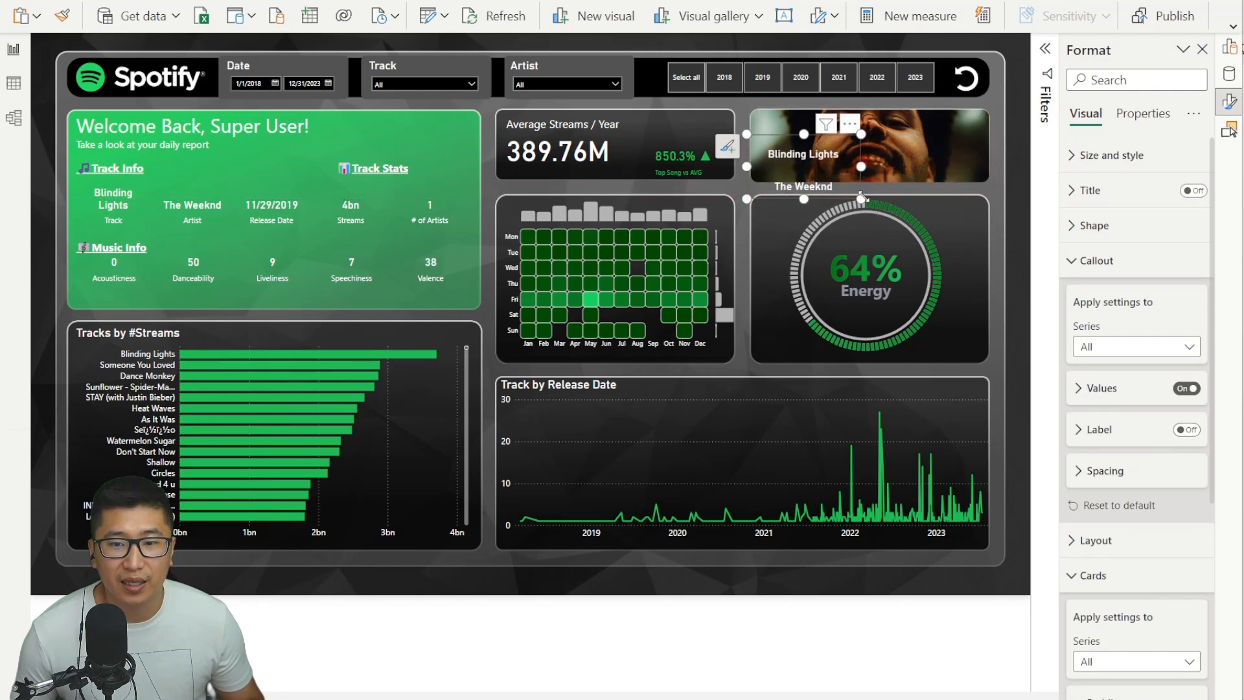
Step: Set the duplicated card's callout vertical spacing to 0 px and shorten the card to fit inside the album cover
{"action": "left_click", "coordinate": [1134, 472]}
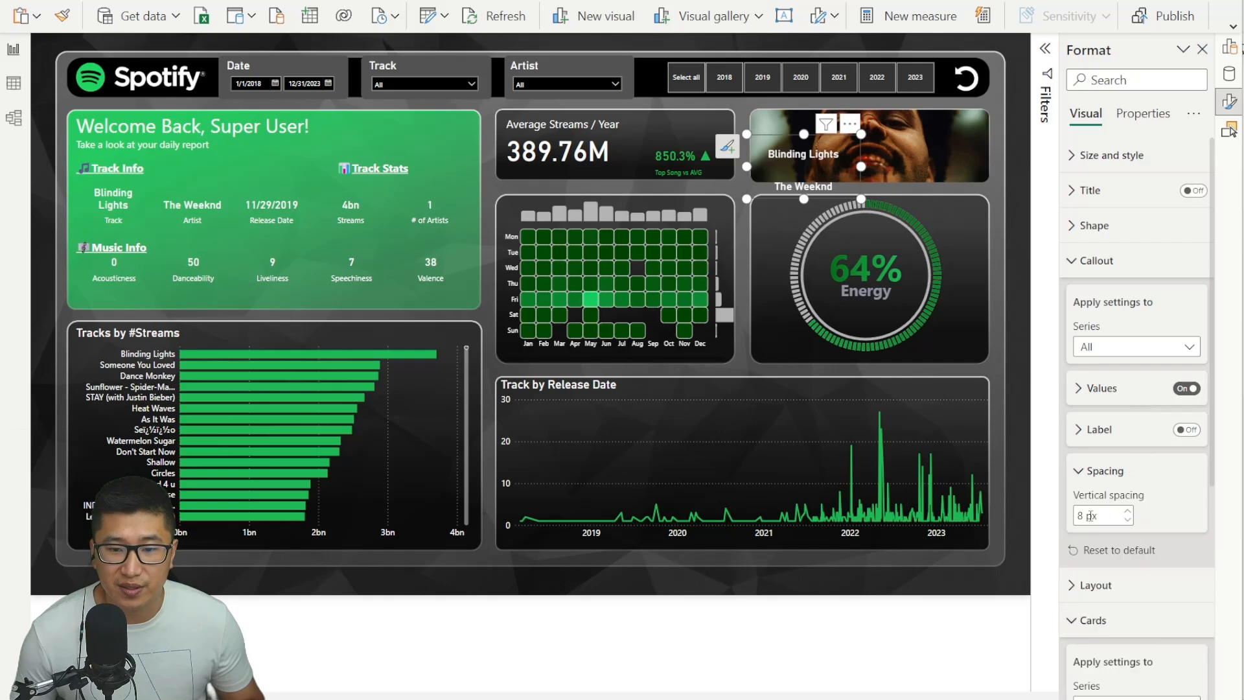
{"action": "type", "text": "0"}
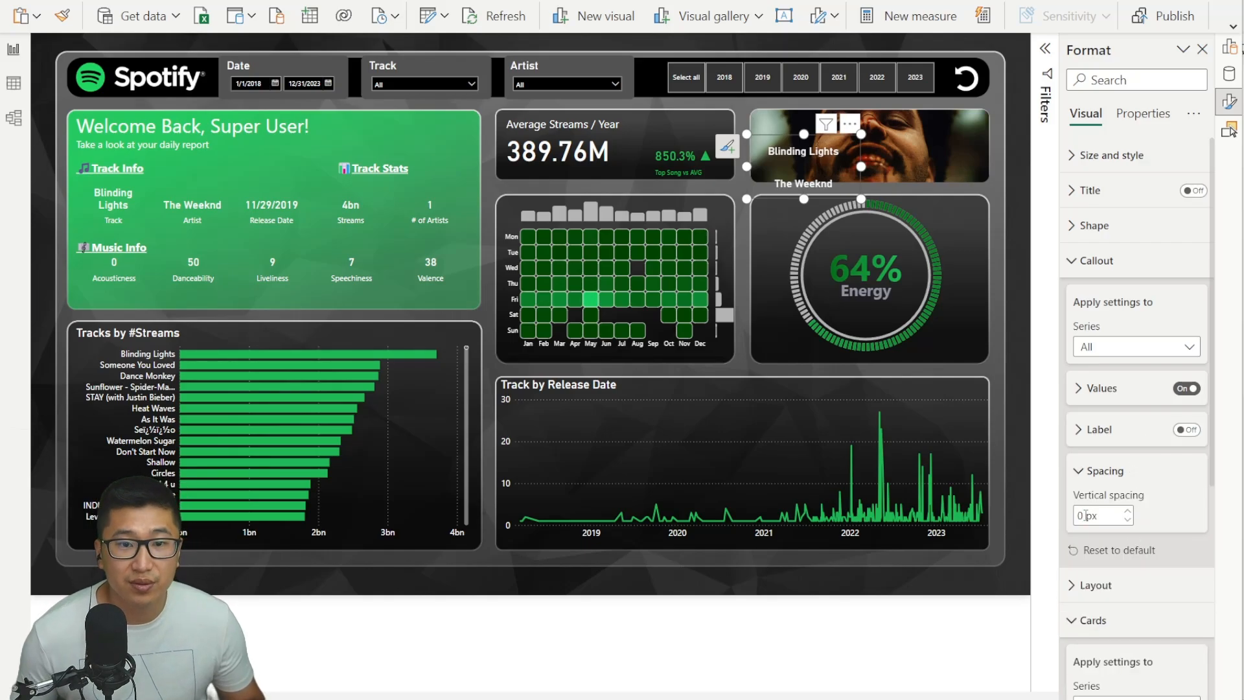
{"action": "left_click", "coordinate": [803, 154]}
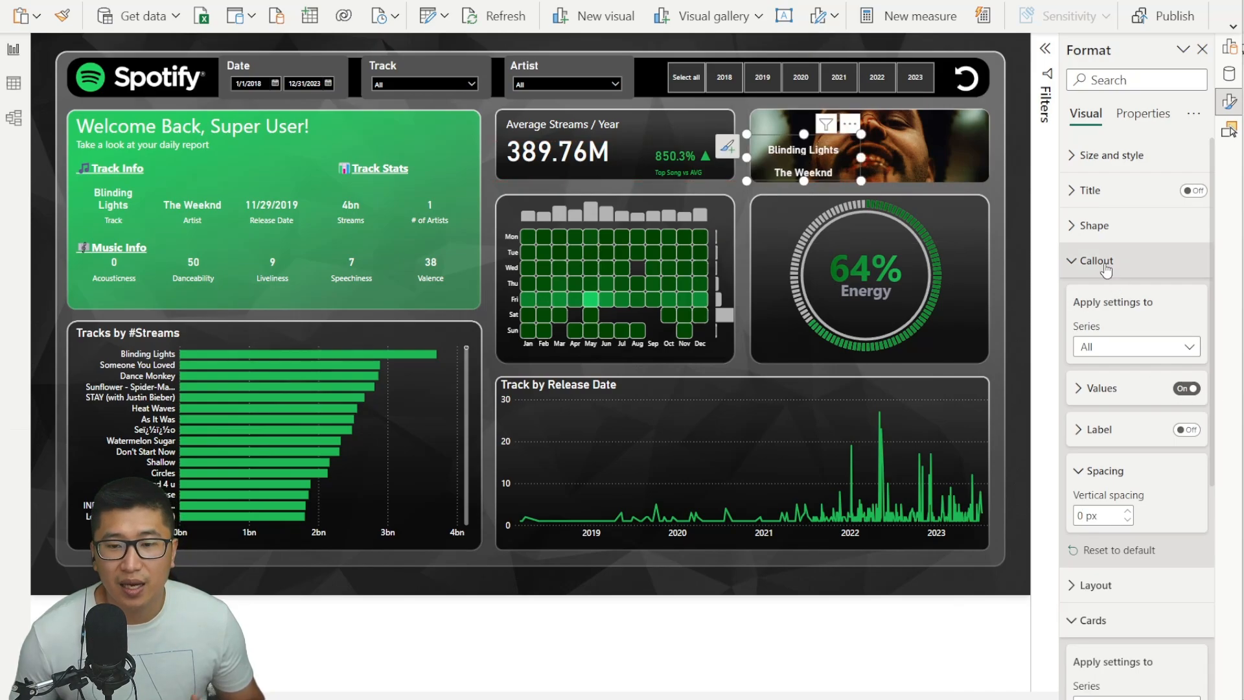
Step: Make the overlay card's Track value bold, left-aligned and size 22, and heighten the card to fit the text
{"action": "left_click", "coordinate": [1119, 347]}
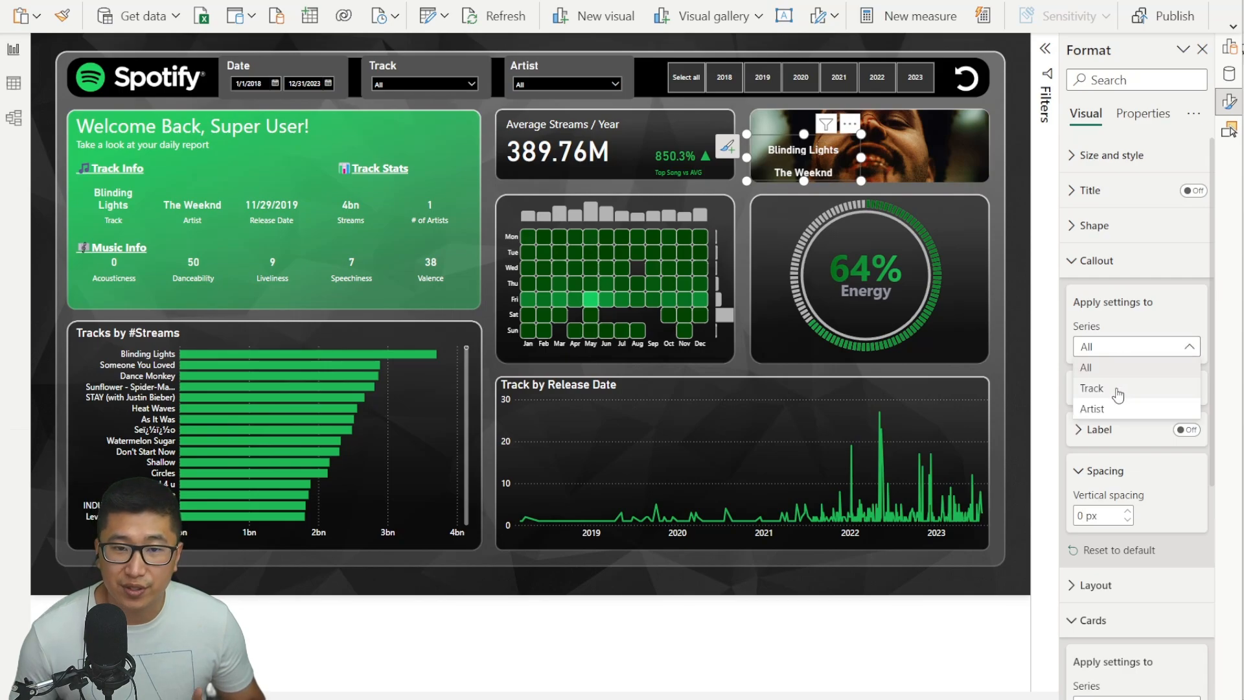
{"action": "left_click", "coordinate": [1117, 389]}
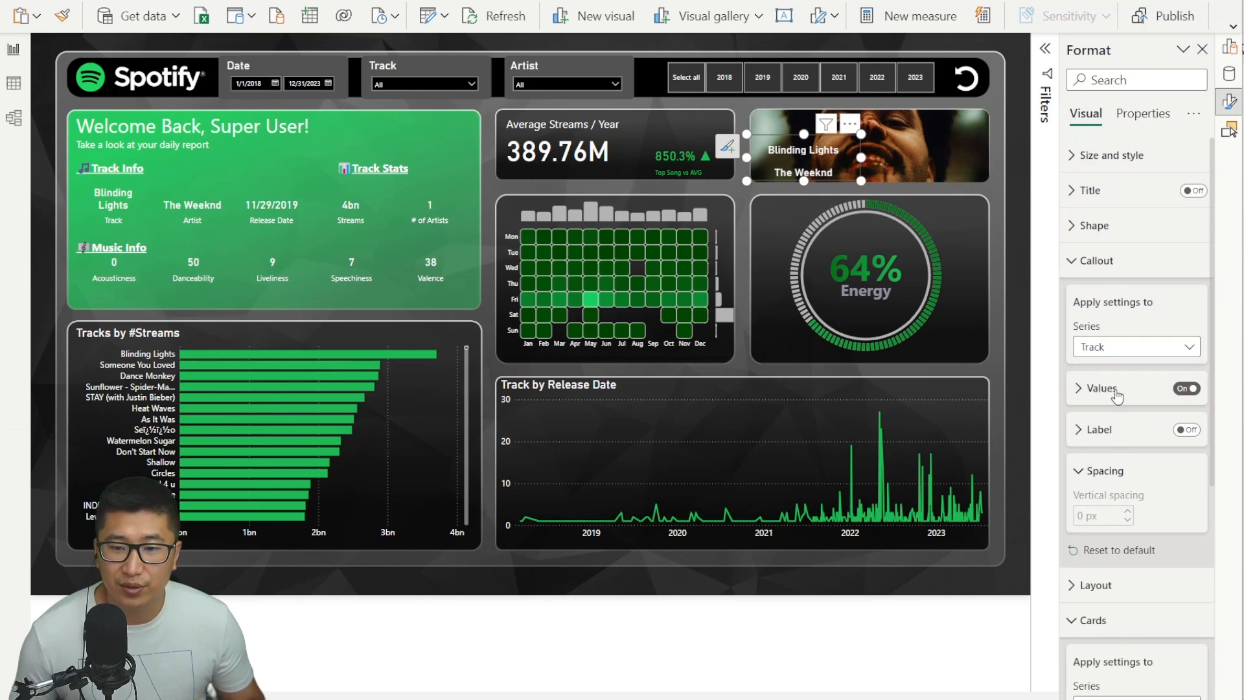
{"action": "left_click", "coordinate": [1115, 392]}
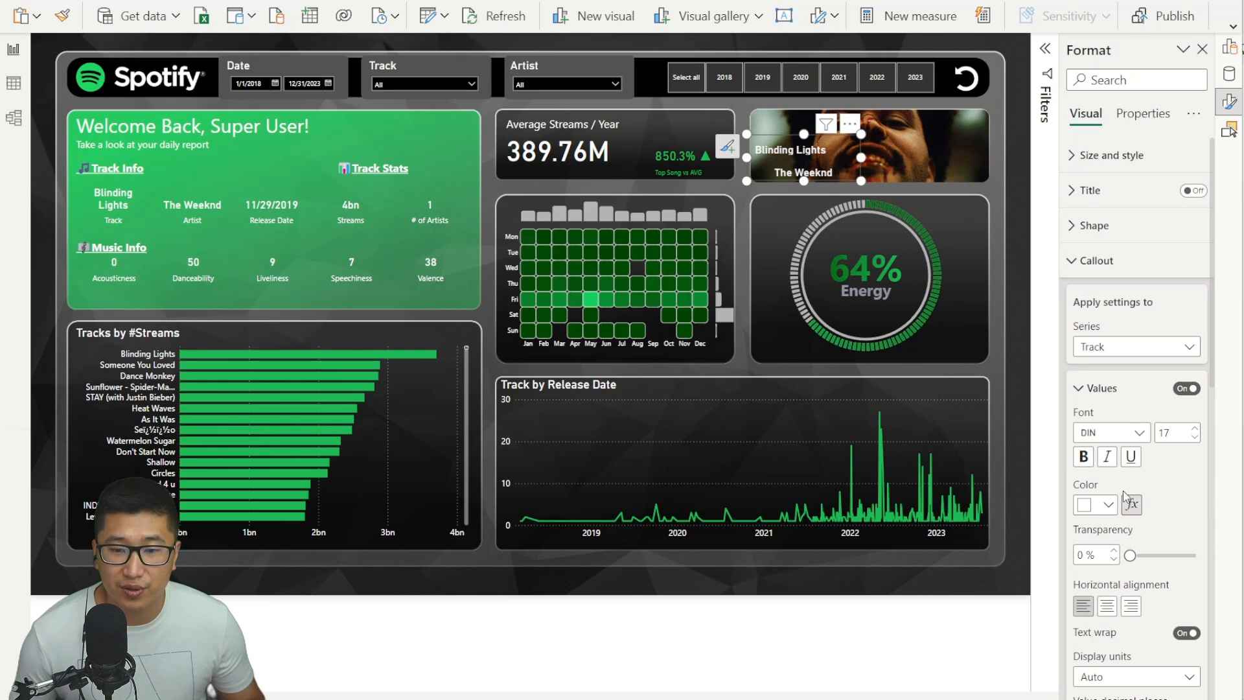
{"action": "left_click", "coordinate": [1083, 456]}
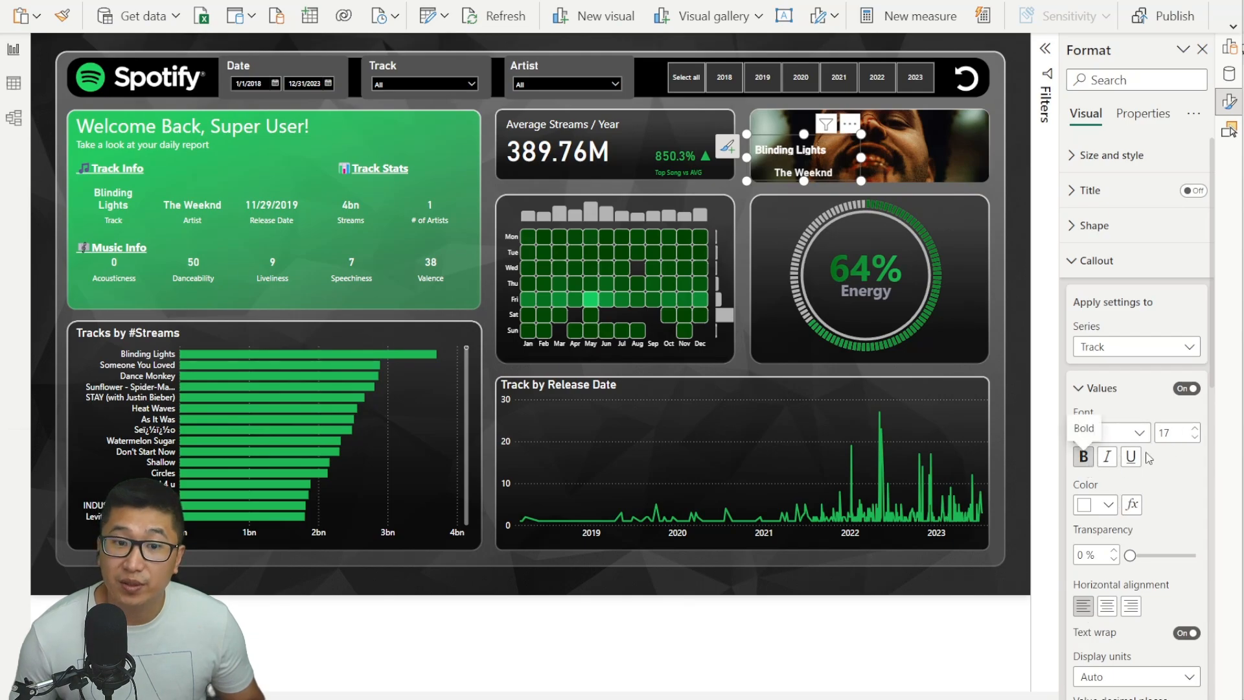
{"action": "left_click", "coordinate": [1194, 429]}
{"action": "left_click", "coordinate": [1193, 428]}
{"action": "left_click", "coordinate": [1194, 429]}
{"action": "left_click", "coordinate": [1194, 429]}
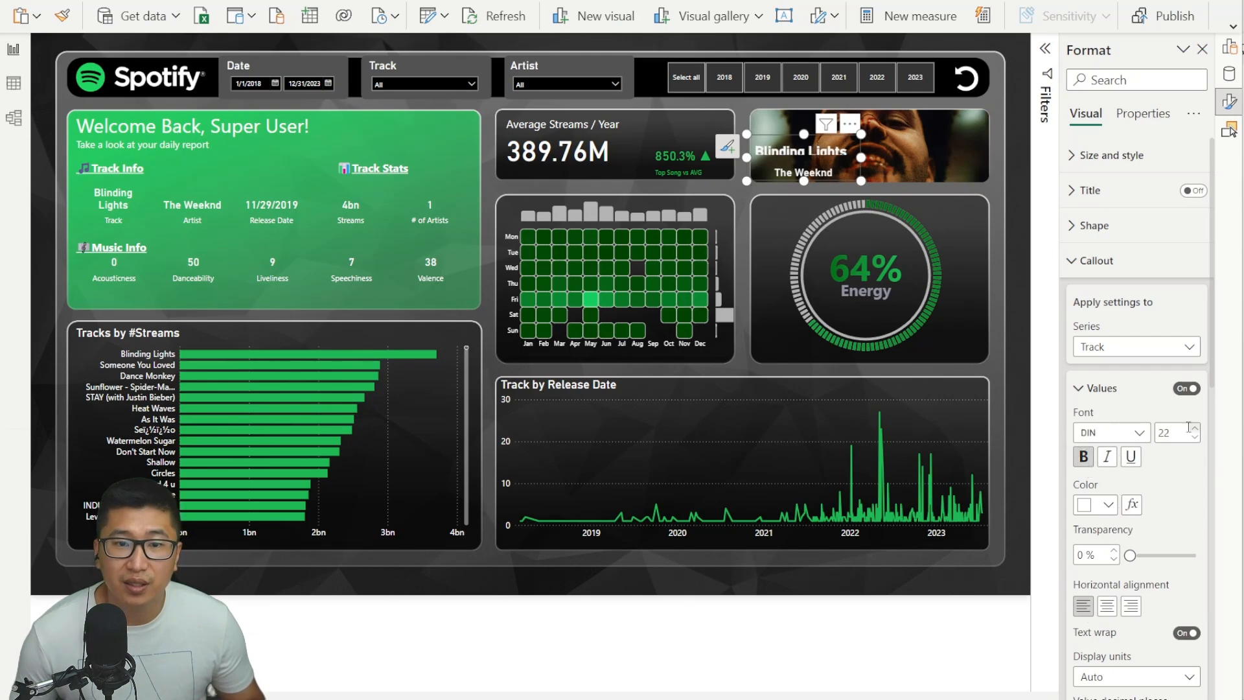
{"action": "mouse_move", "coordinate": [804, 134]}
{"action": "left_mouse_down"}
{"action": "mouse_move", "coordinate": [806, 121]}
{"action": "mouse_move", "coordinate": [813, 144]}
{"action": "left_mouse_up"}
Step: Set the overlay card's Artist value to size 14 with left alignment, and fit the card over the album cover's lower left
{"action": "left_click", "coordinate": [1130, 350]}
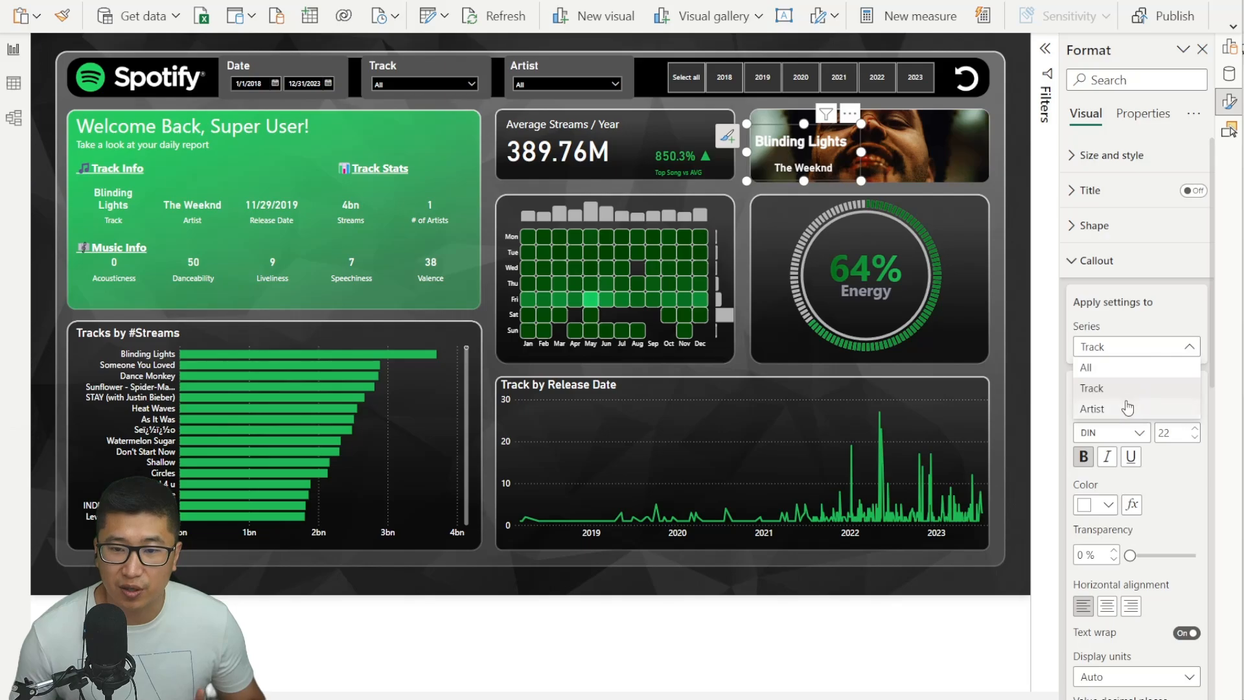
{"action": "left_click", "coordinate": [1125, 406]}
{"action": "left_click", "coordinate": [1195, 438]}
{"action": "left_click", "coordinate": [1194, 438]}
{"action": "left_click", "coordinate": [1194, 437]}
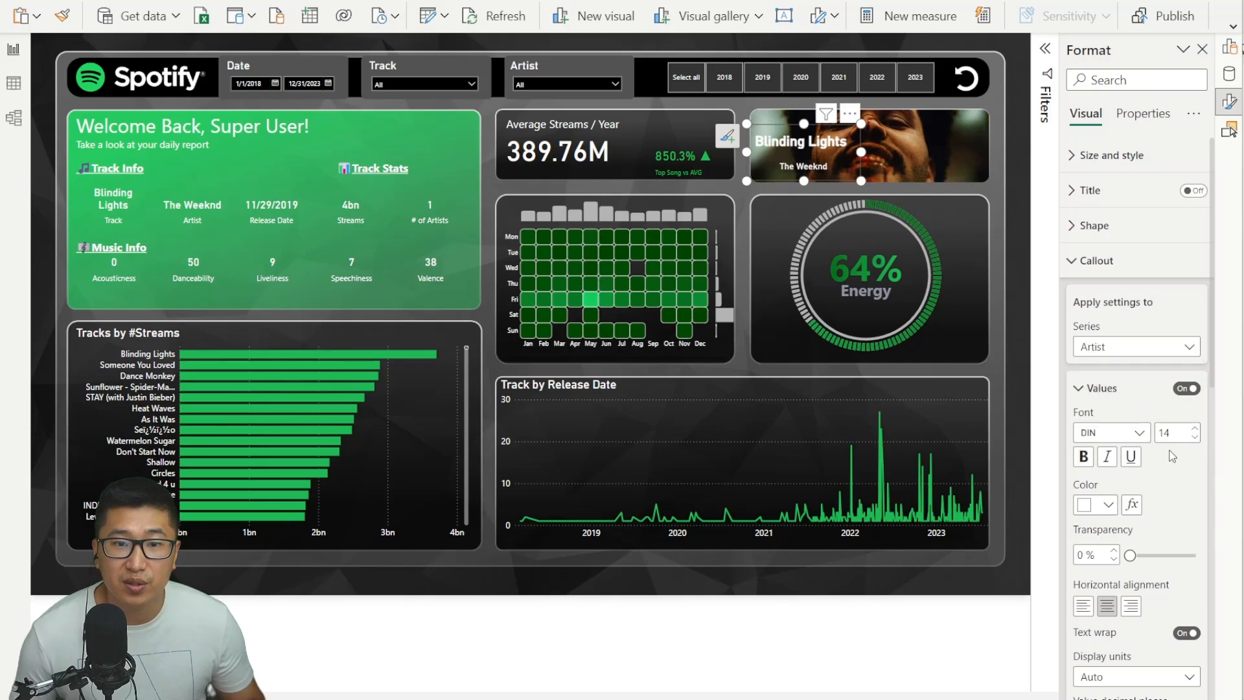
{"action": "left_click", "coordinate": [1083, 606]}
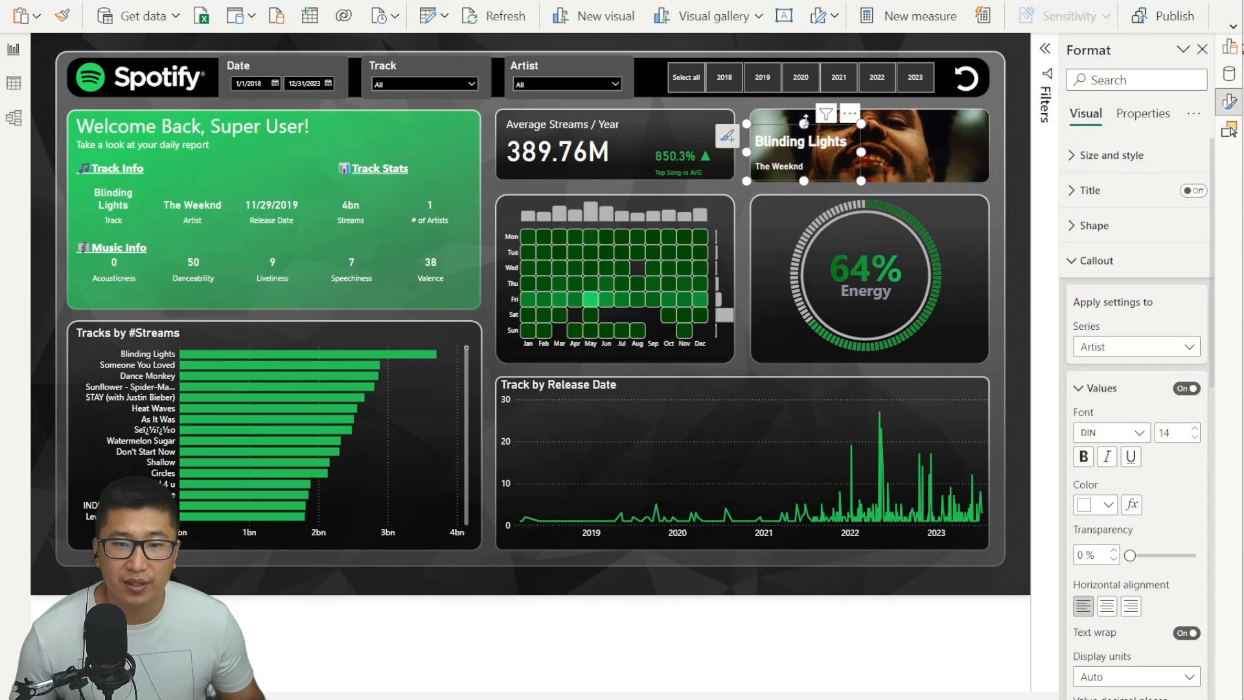
{"action": "left_click_drag", "start_coordinate": [806, 120], "coordinate": [809, 125]}
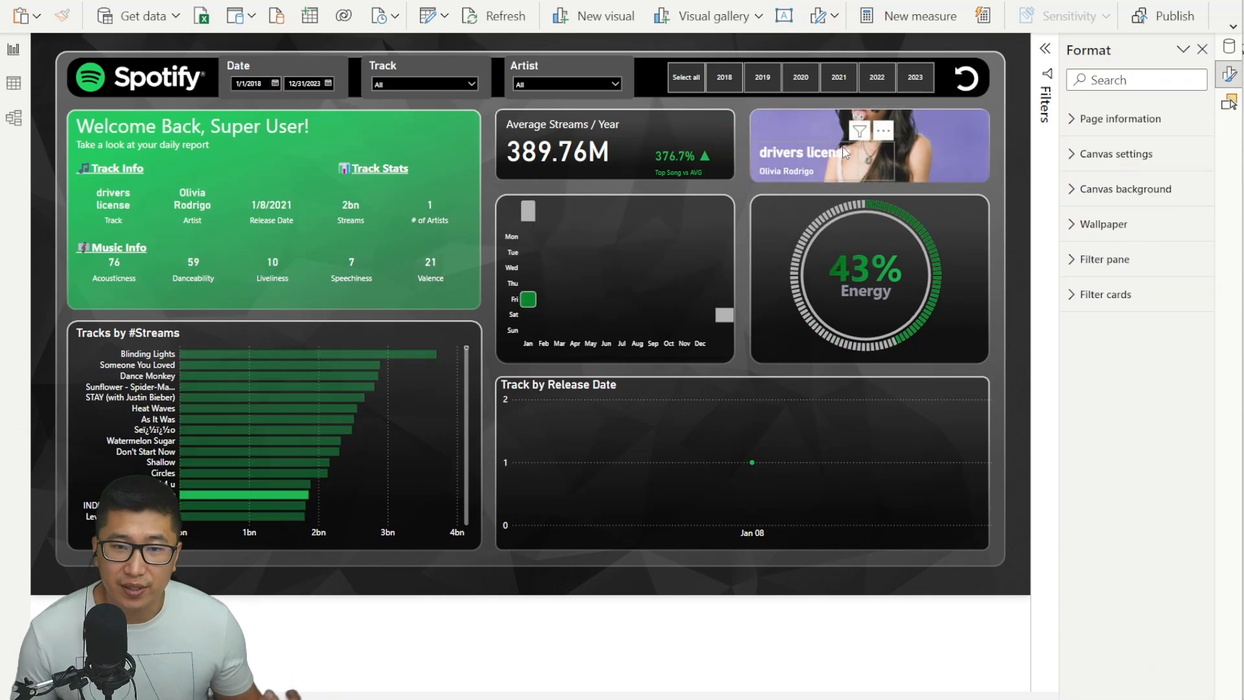
{"action": "left_click", "coordinate": [844, 152]}
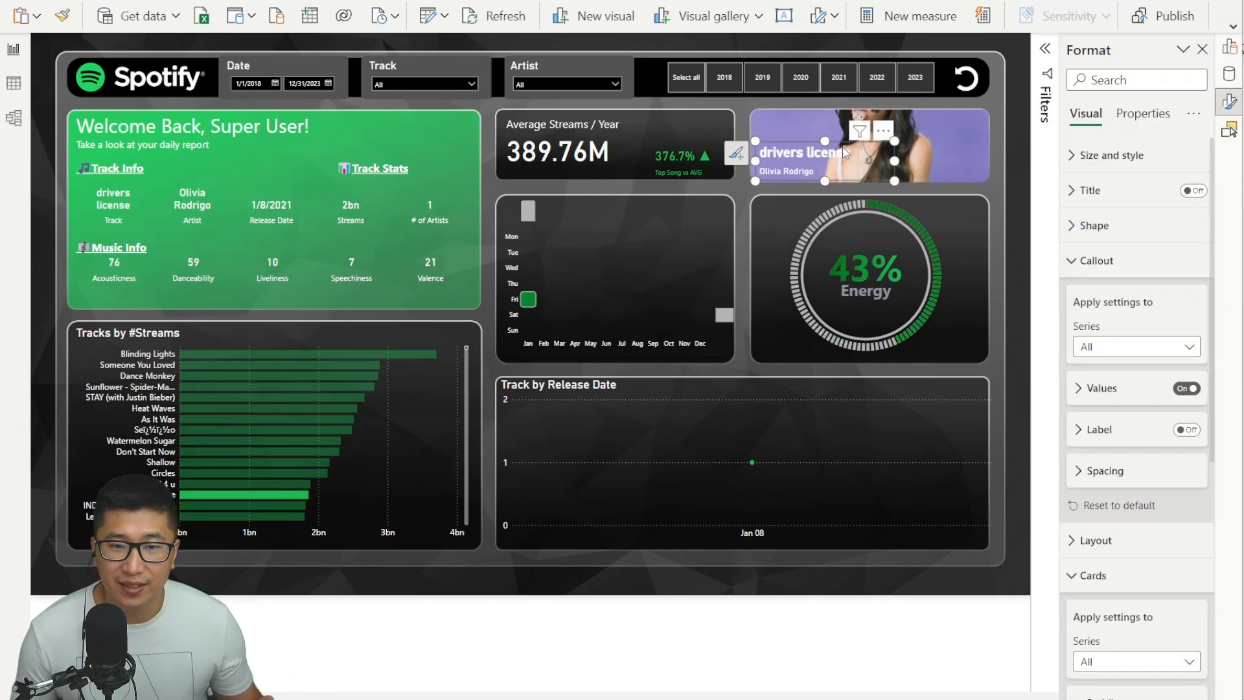
{"action": "scroll", "coordinate": [1087, 324], "scroll_direction": "down", "scroll_amount": 4}
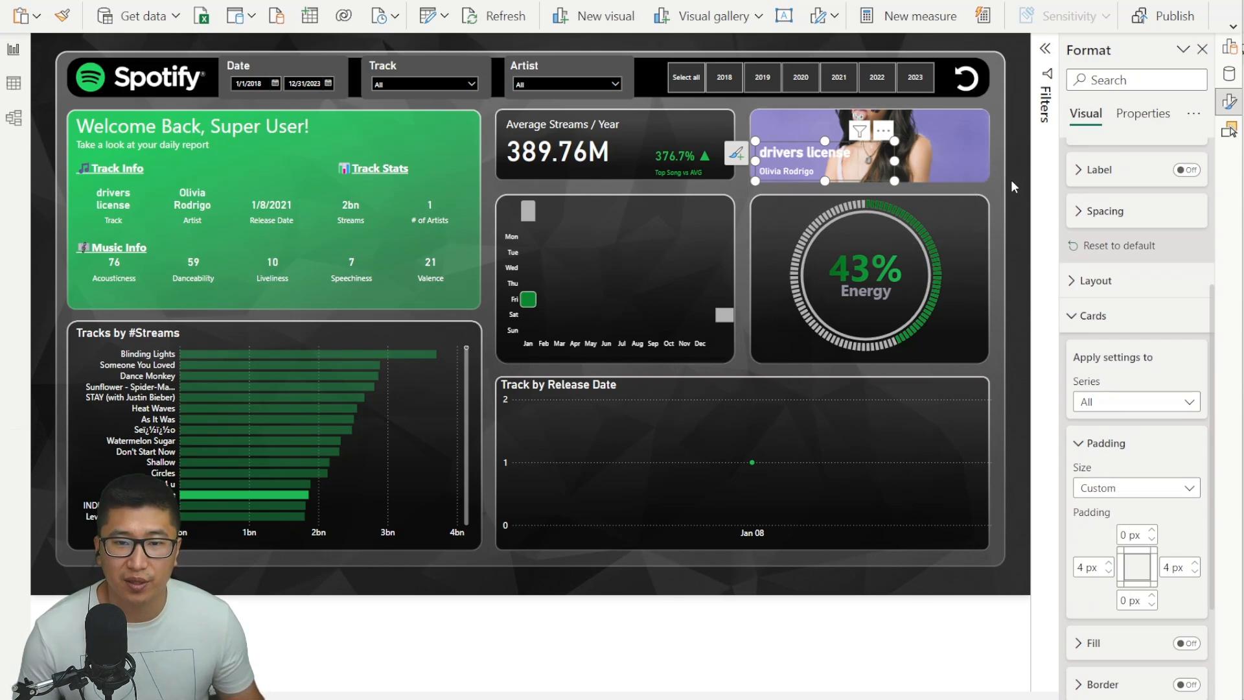
{"action": "left_click", "coordinate": [1011, 251]}
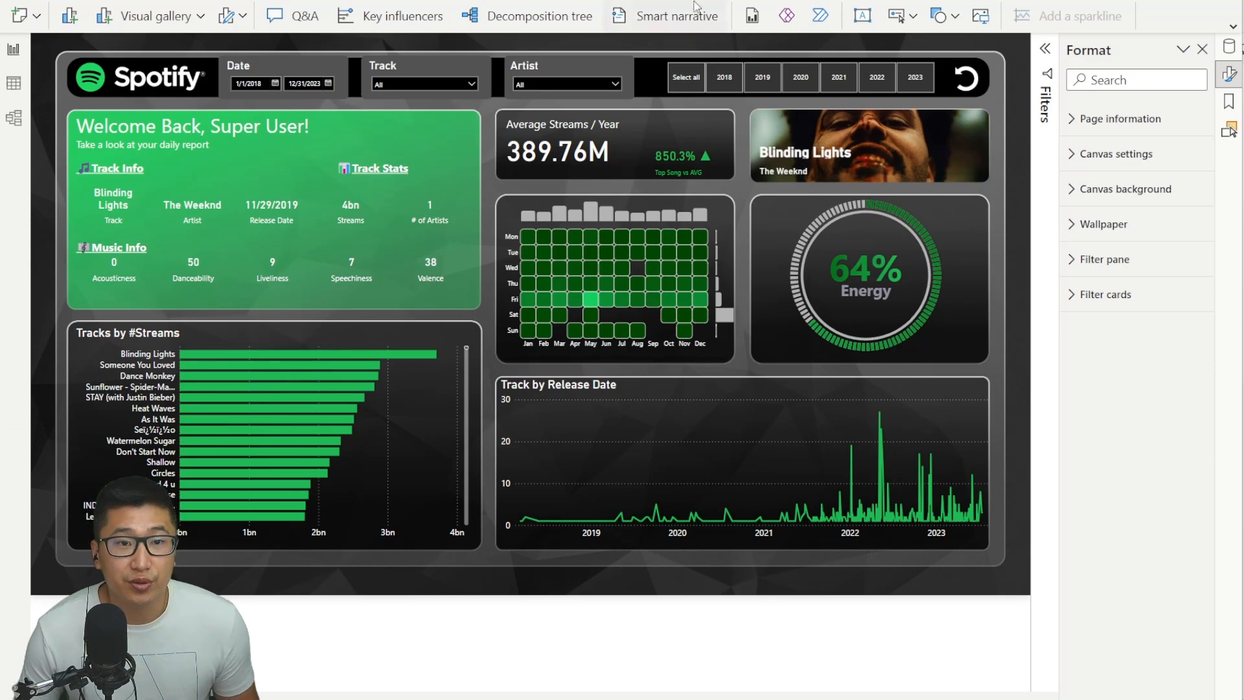
Step: Insert a Clear all slicers button and fit it over the reset arrow icon in the dashboard header
{"action": "left_click", "coordinate": [901, 25]}
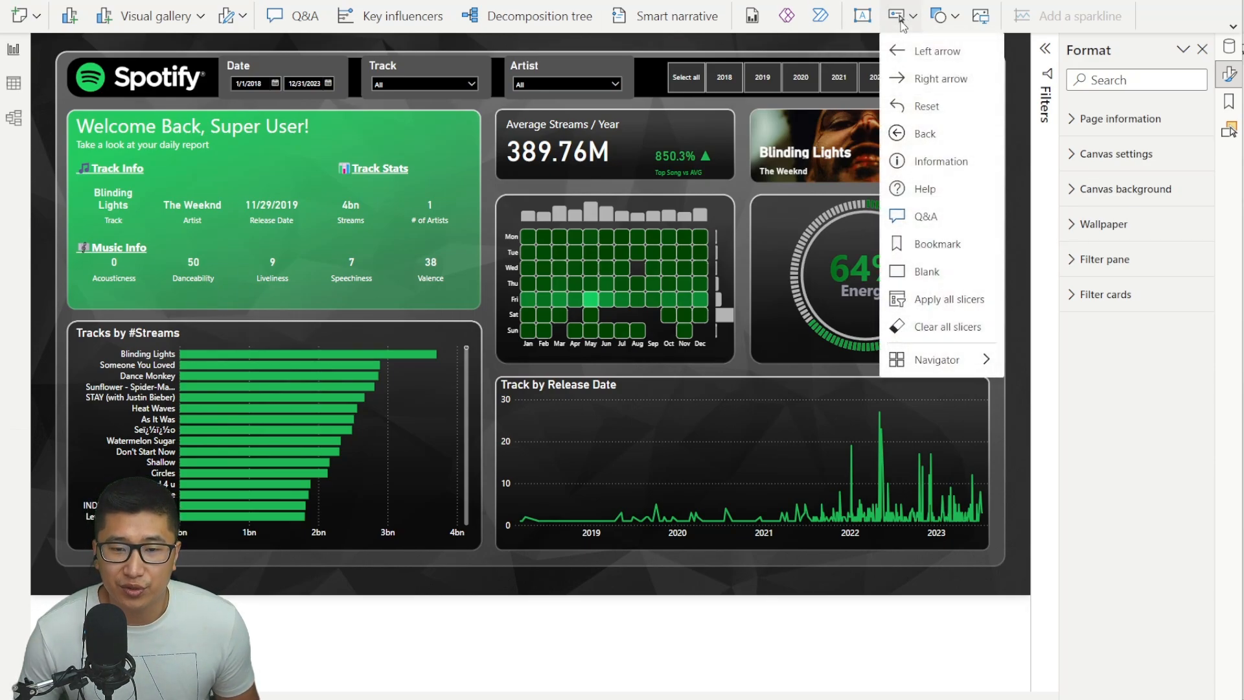
{"action": "left_click", "coordinate": [965, 330]}
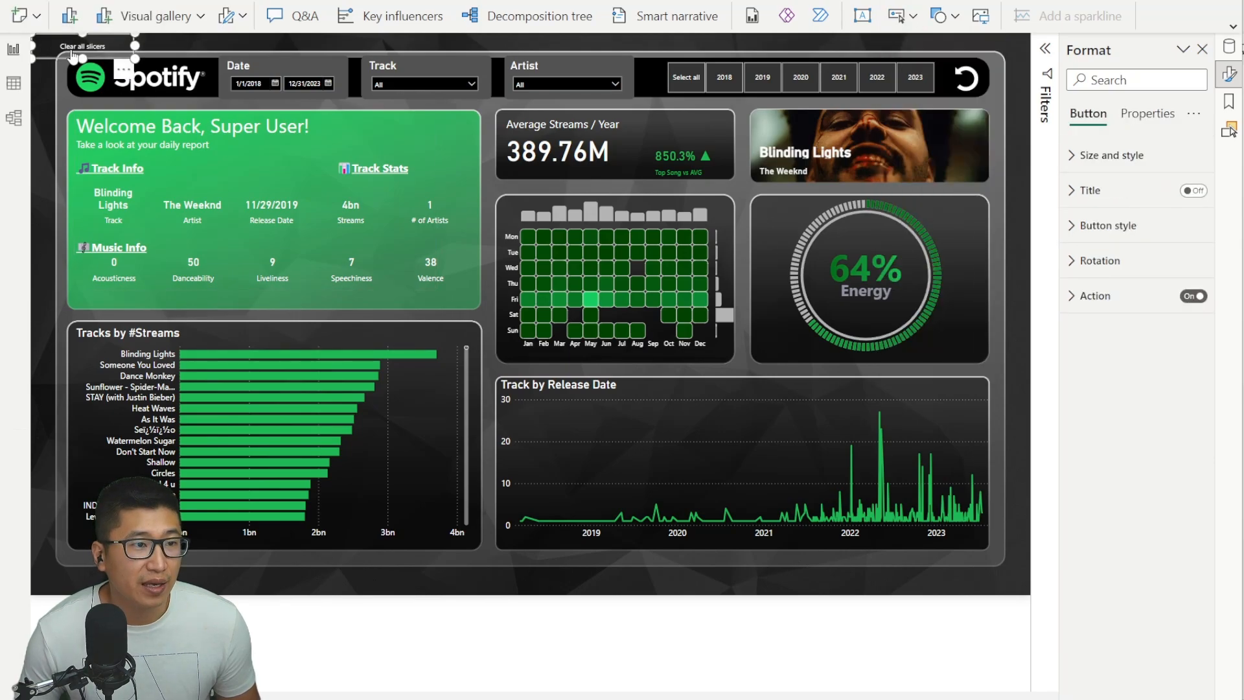
{"action": "left_click_drag", "start_coordinate": [73, 57], "coordinate": [949, 89]}
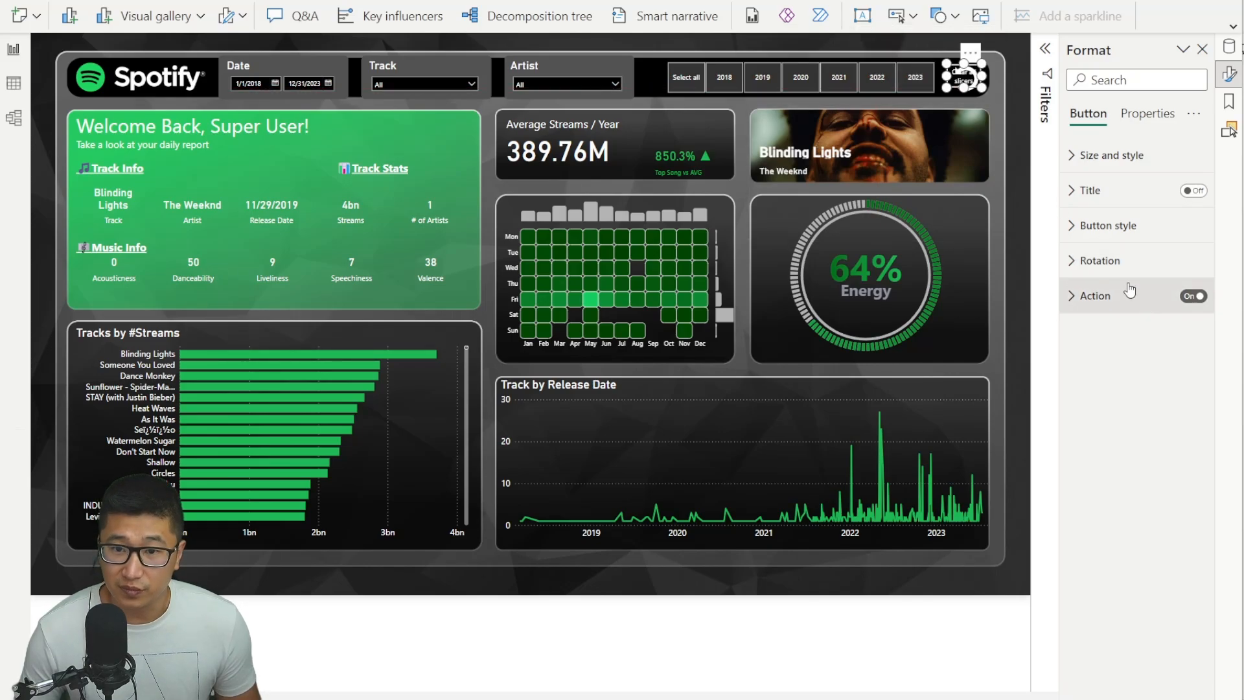
Step: Turn off the text and border of the Clear all slicers button so only the reset arrow icon shows
{"action": "left_click", "coordinate": [1097, 308]}
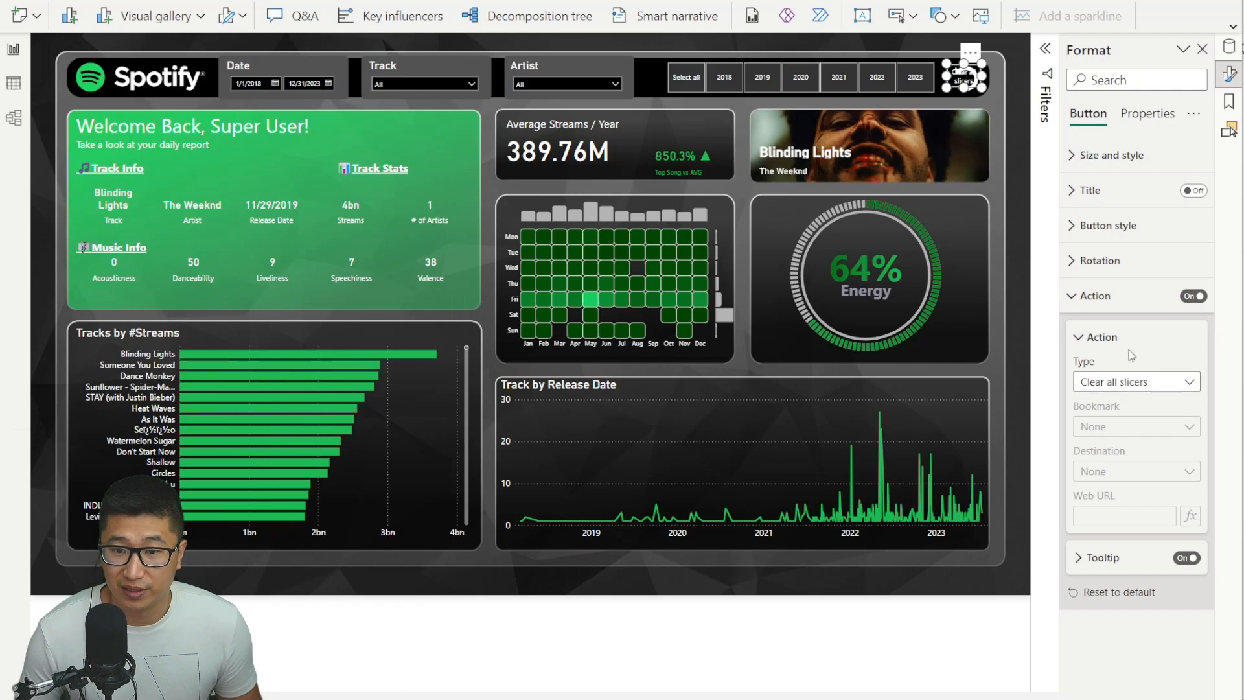
{"action": "left_click", "coordinate": [1111, 232]}
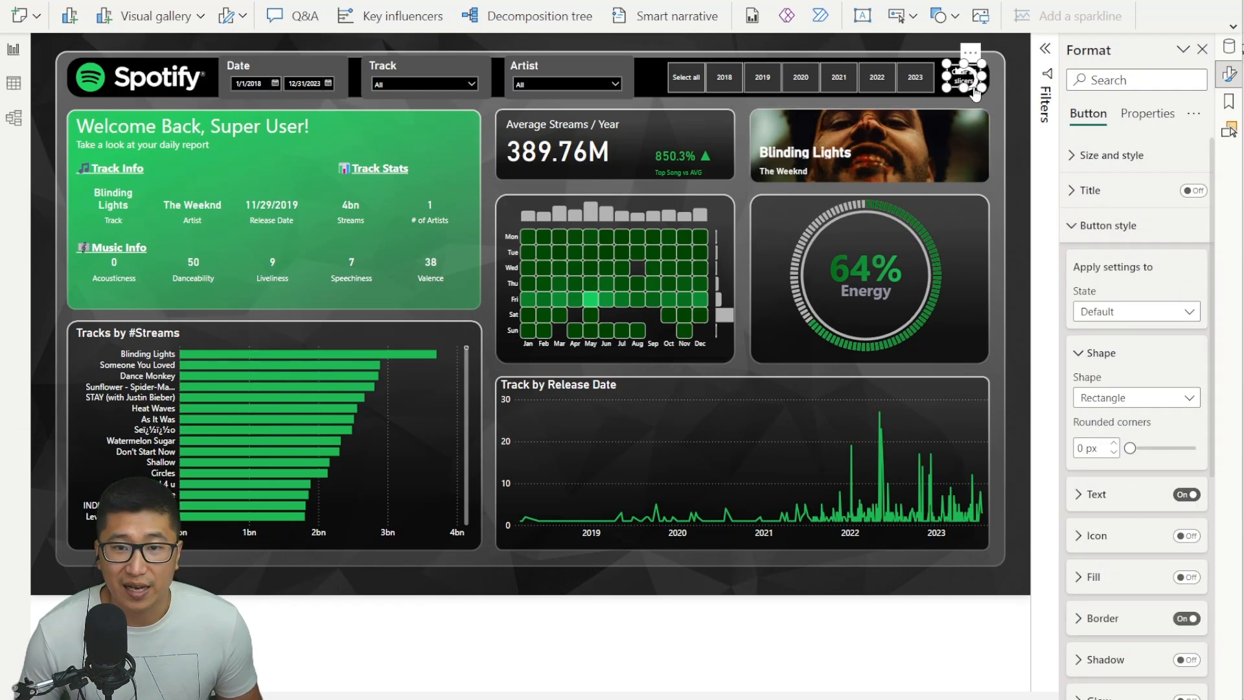
{"action": "scroll", "coordinate": [1176, 489], "scroll_direction": "down", "scroll_amount": 2}
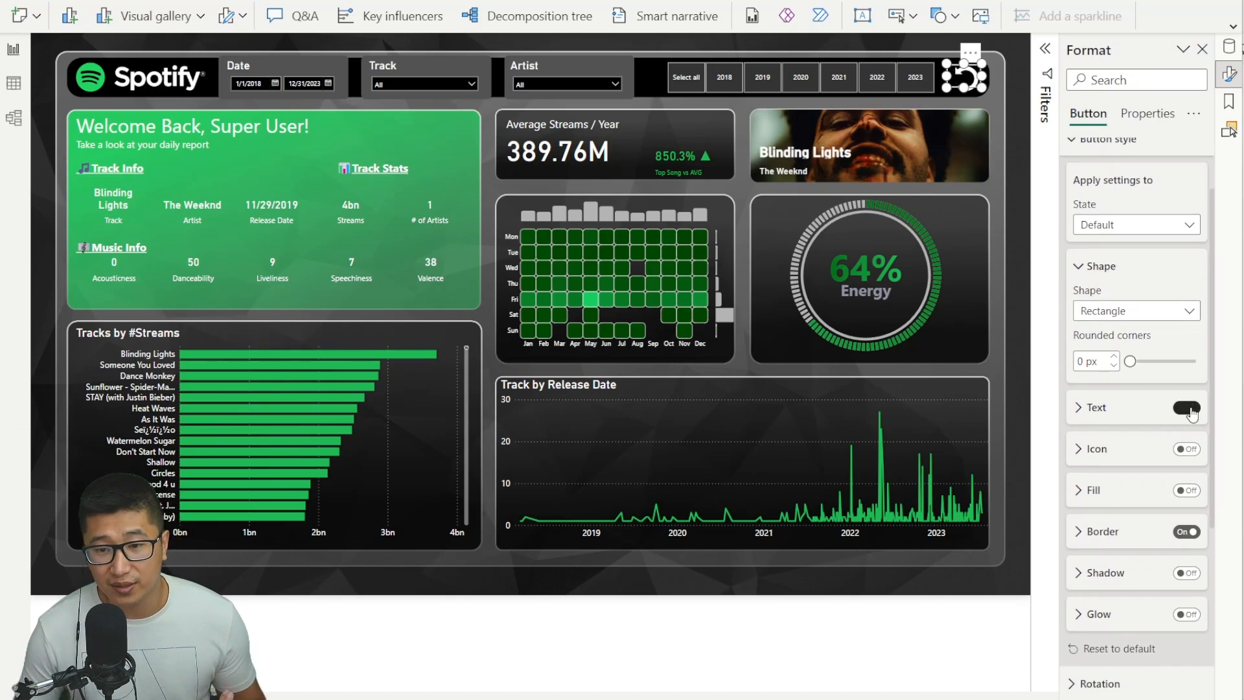
{"action": "left_click", "coordinate": [1186, 407]}
{"action": "left_click", "coordinate": [1186, 531]}
{"action": "left_click", "coordinate": [1021, 170]}
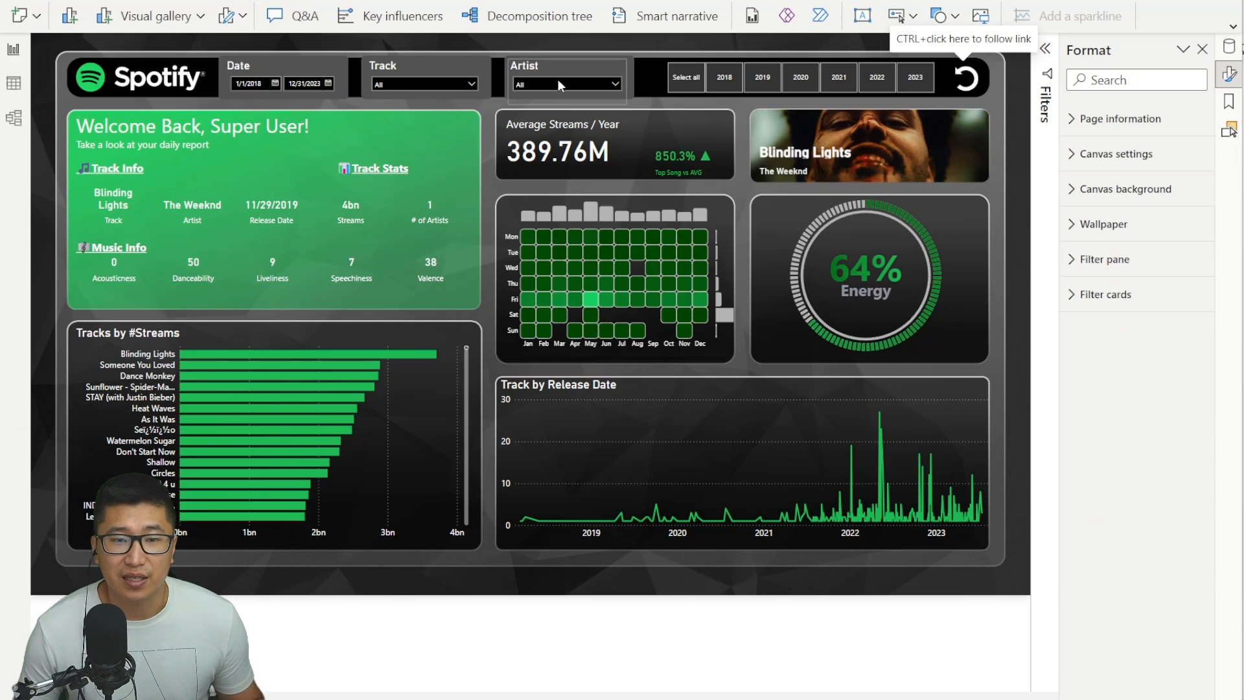
Step: Test the Year slicer with several year selections, and reset it with the Clear all slicers button
{"action": "left_click", "coordinate": [724, 79]}
{"action": "left_click", "coordinate": [769, 79]}
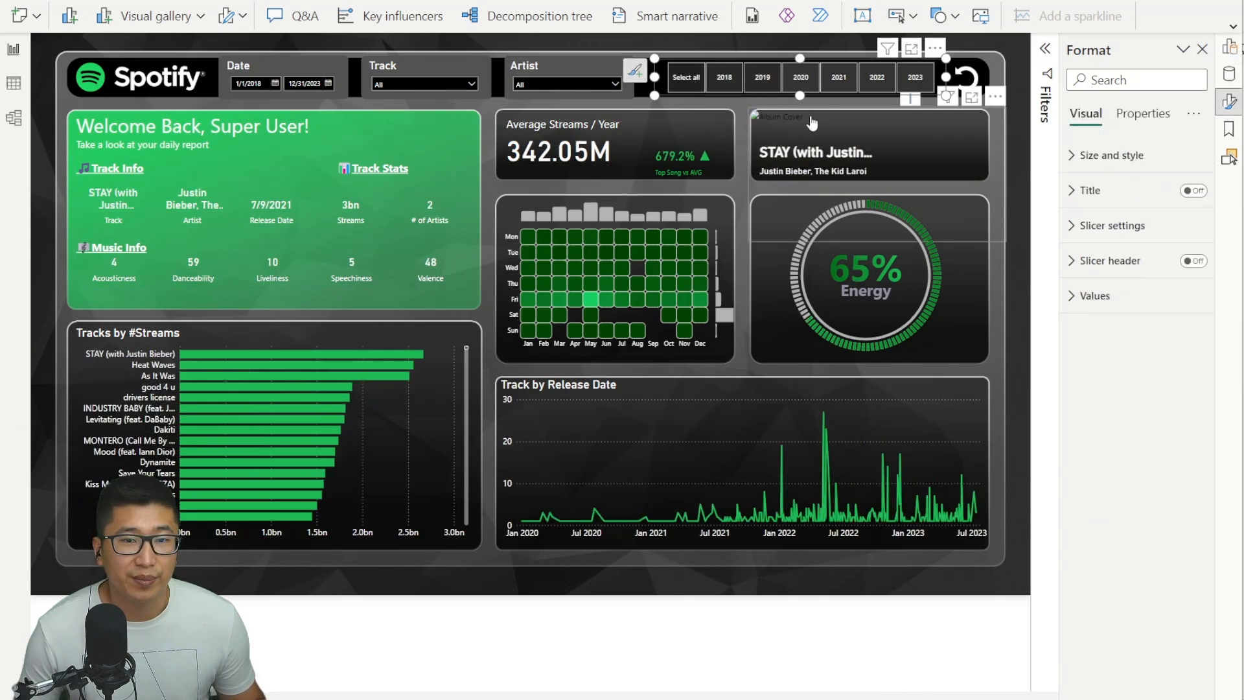
{"action": "left_click", "coordinate": [689, 80]}
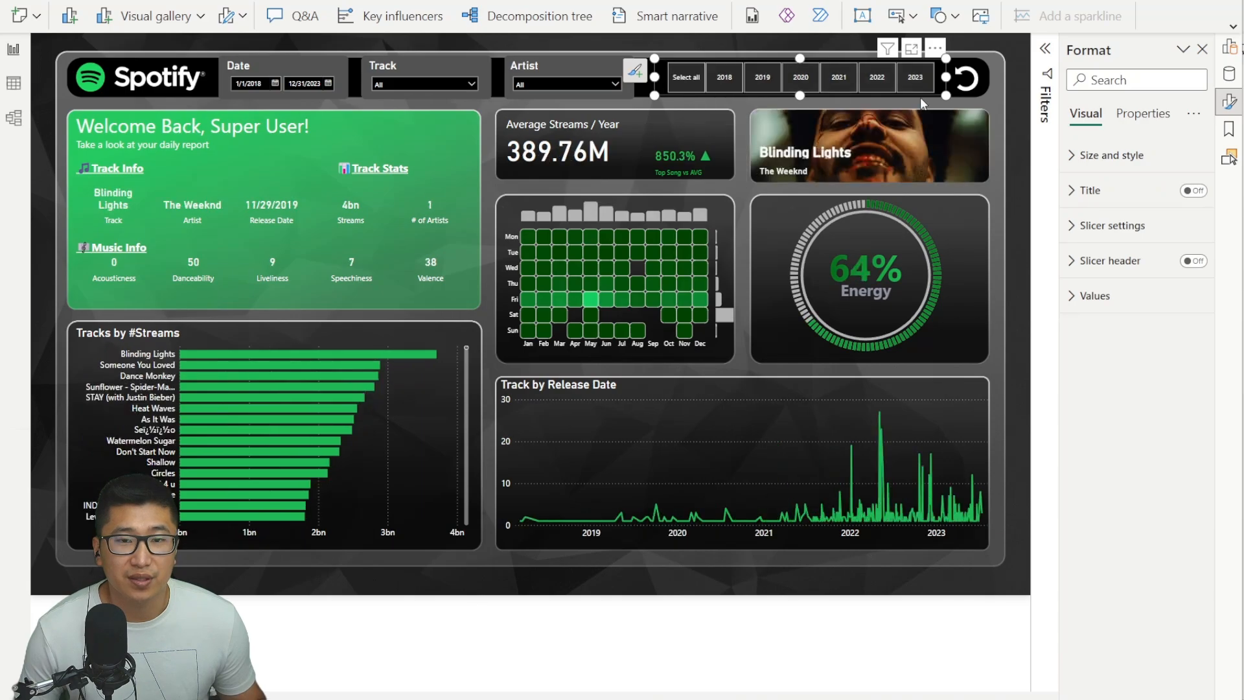
{"action": "left_click", "coordinate": [803, 84]}
{"action": "left_click", "coordinate": [841, 91]}
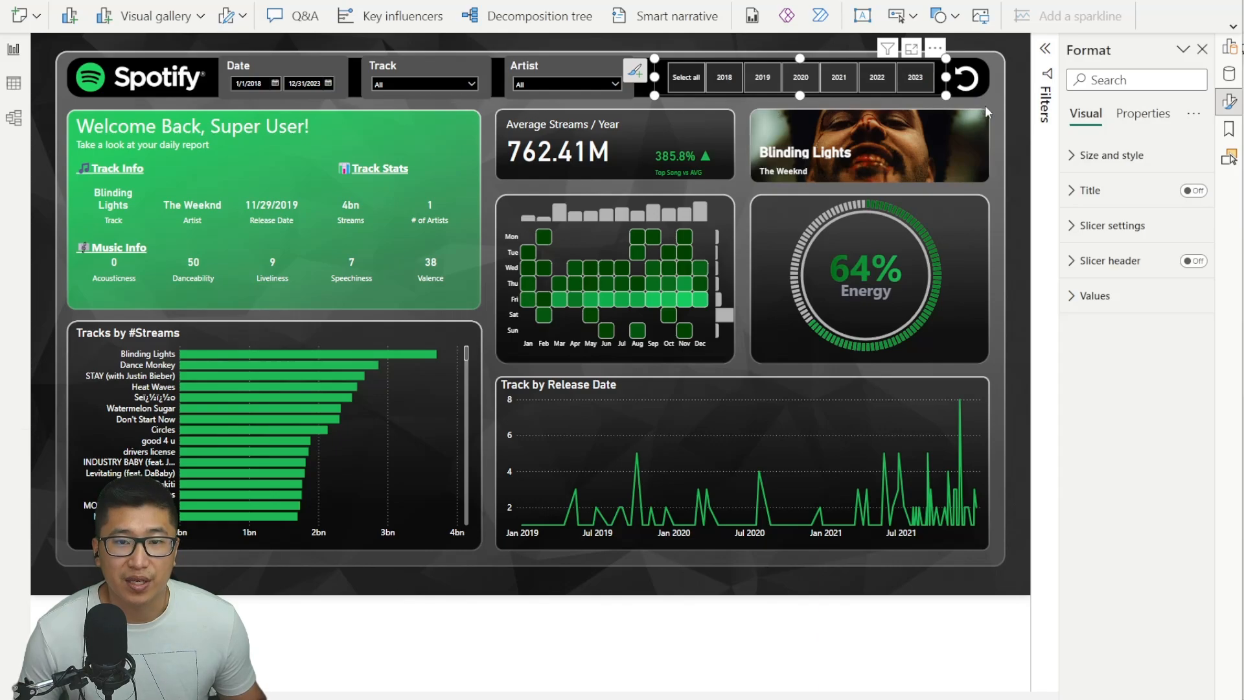
{"action": "left_click", "coordinate": [967, 80]}
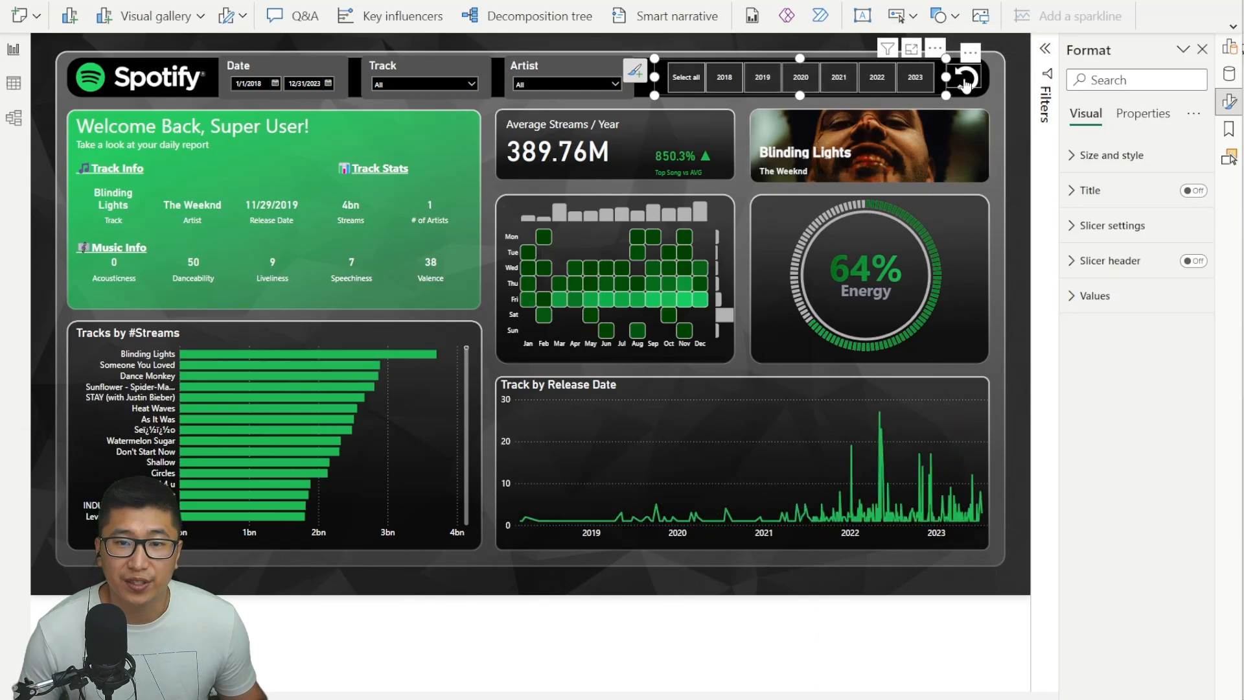
{"action": "left_click", "coordinate": [1012, 138]}
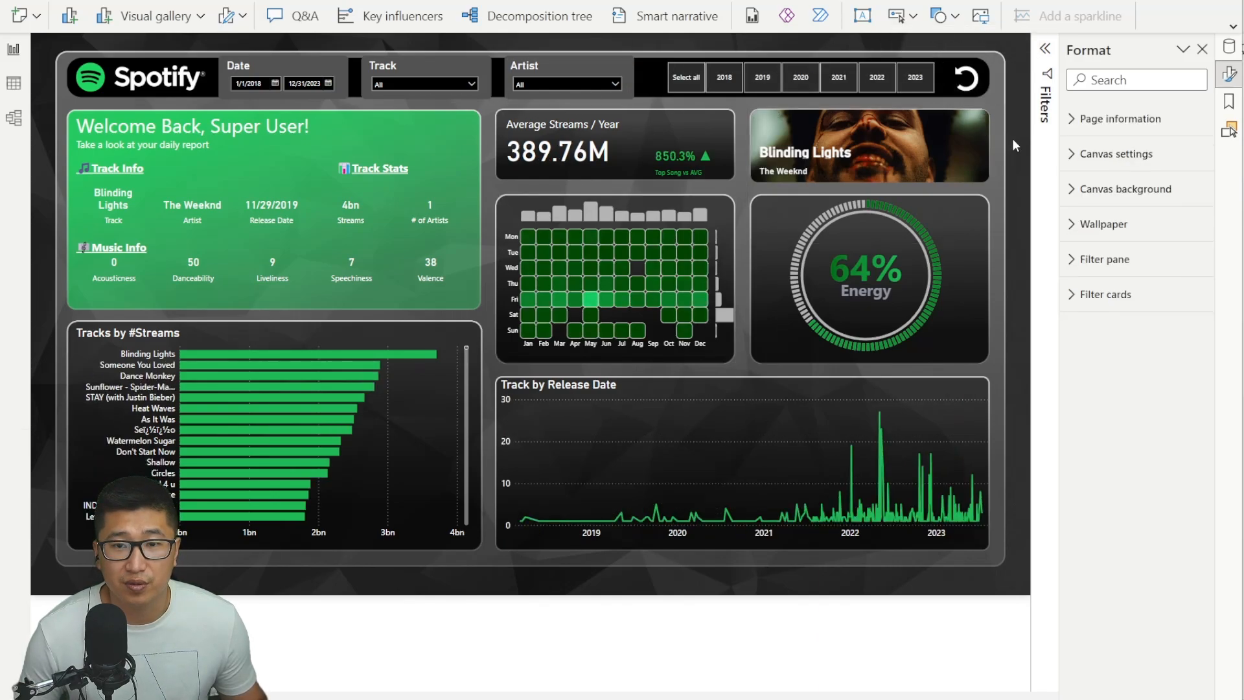
Step: Set the background color of the Year slicer's values to black
{"action": "left_click", "coordinate": [921, 88]}
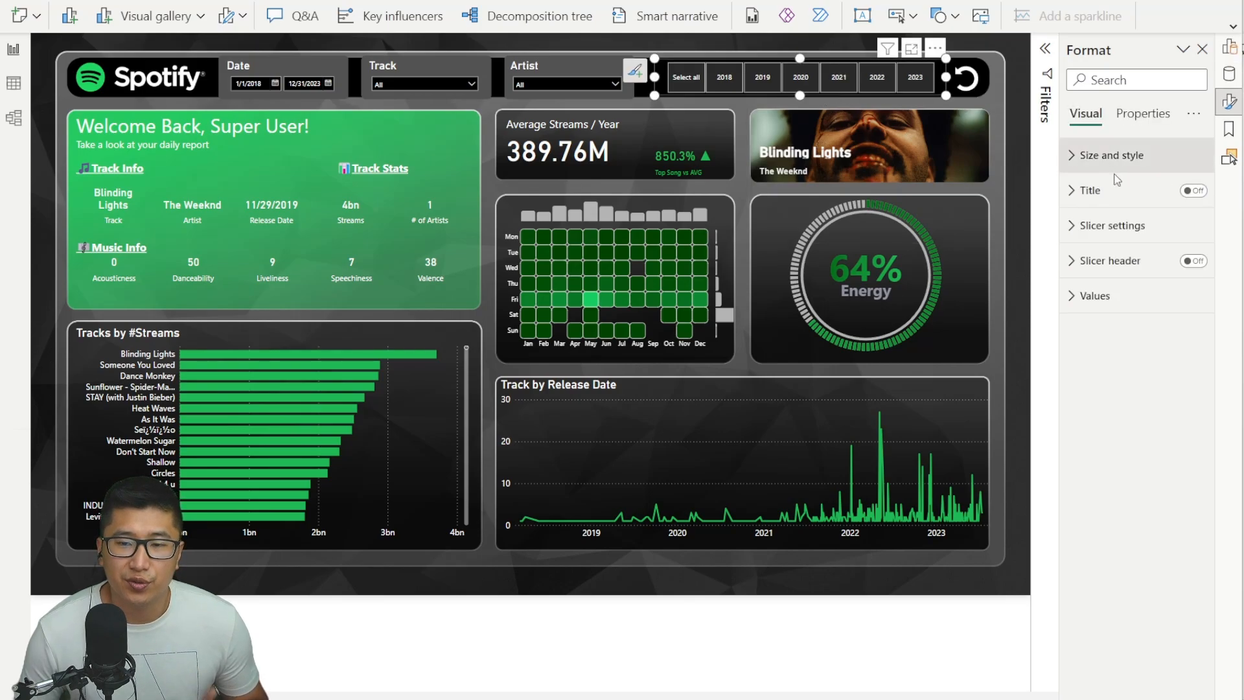
{"action": "left_click", "coordinate": [1096, 296]}
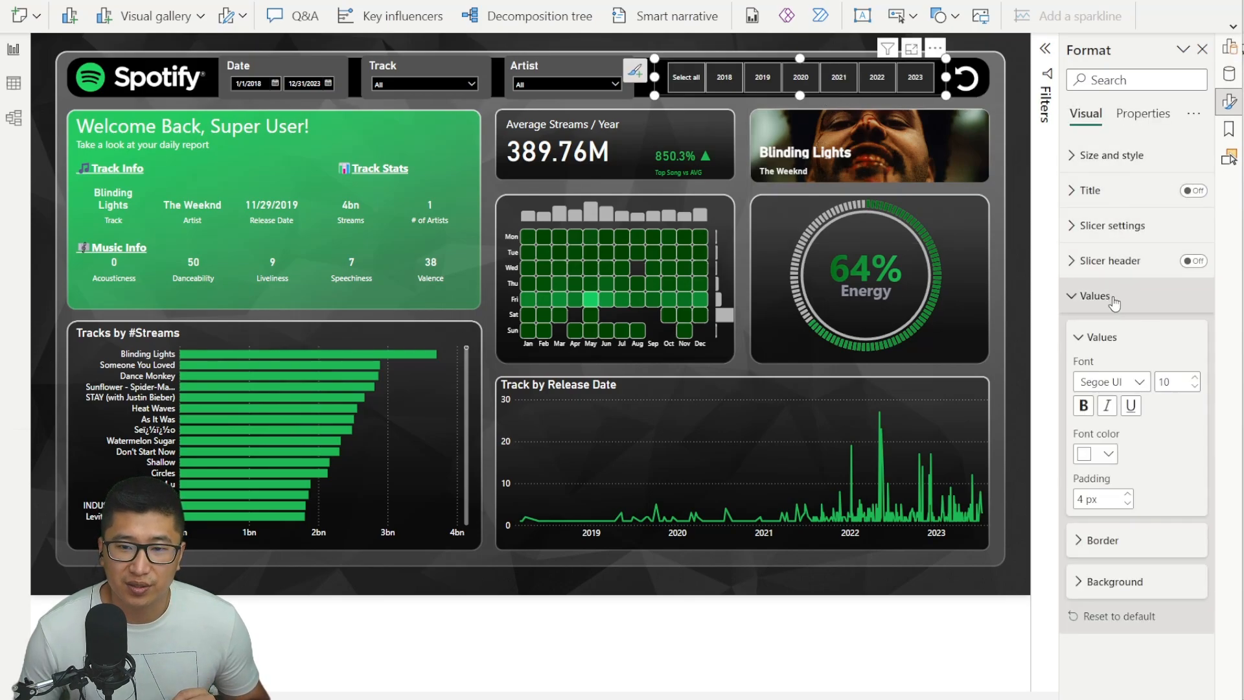
{"action": "left_click", "coordinate": [1132, 581]}
{"action": "left_click", "coordinate": [1101, 627]}
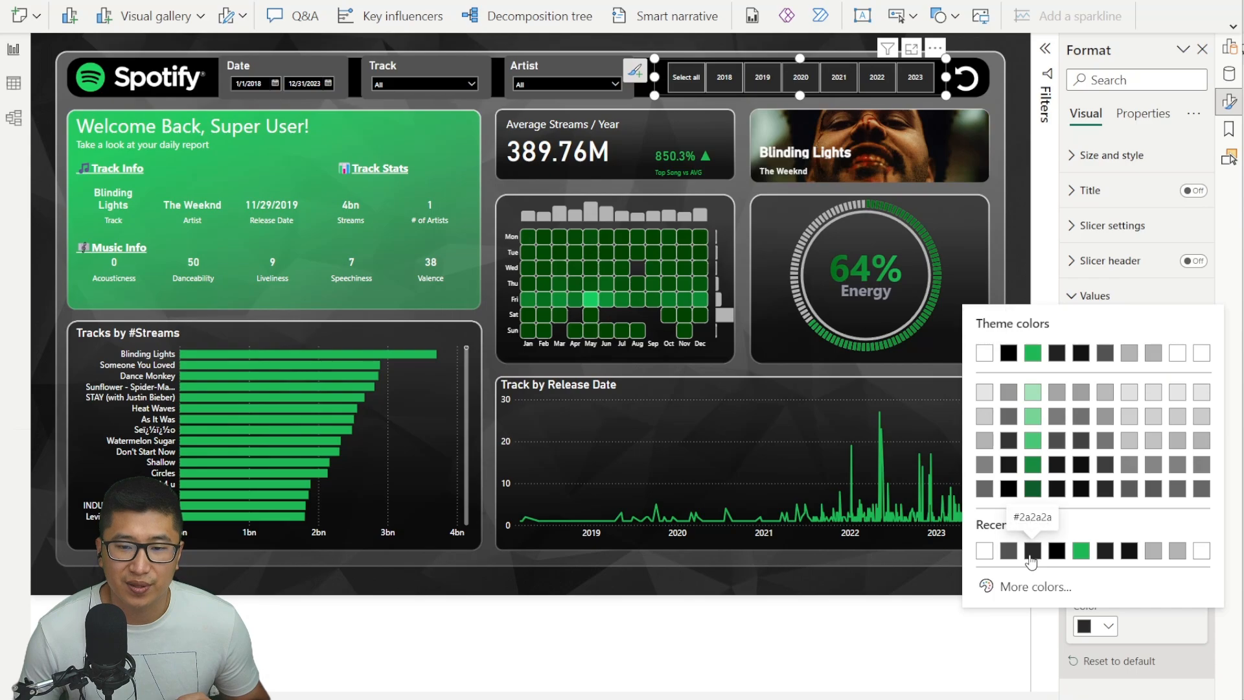
{"action": "left_click", "coordinate": [1013, 351]}
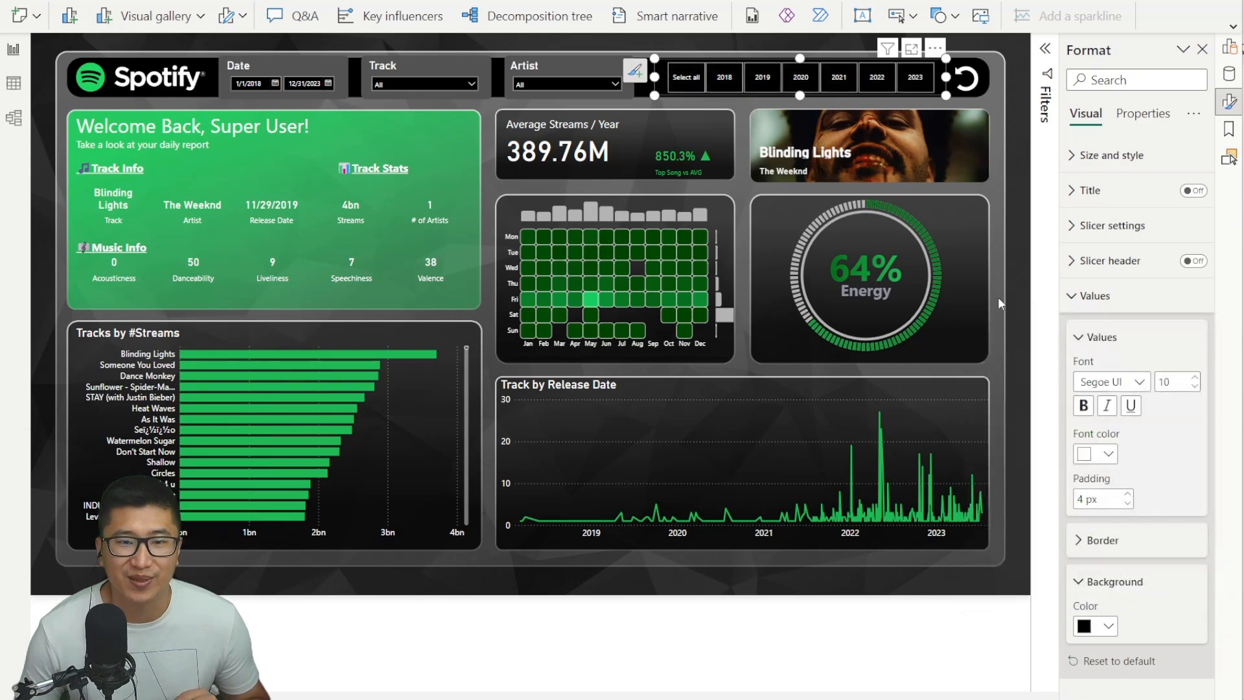
{"action": "left_click", "coordinate": [1012, 102]}
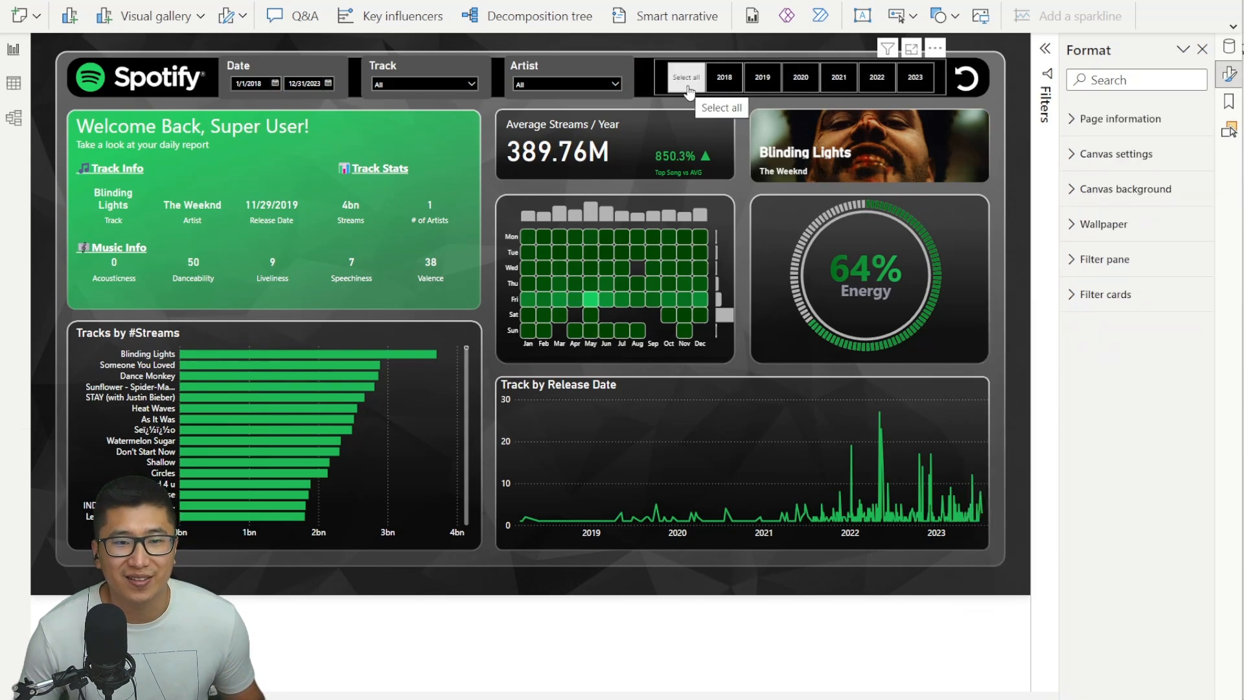
Step: Check the restyled Year slicer by toggling individual years, and restore the selection with Select all
{"action": "left_click", "coordinate": [709, 89]}
{"action": "left_click", "coordinate": [761, 81]}
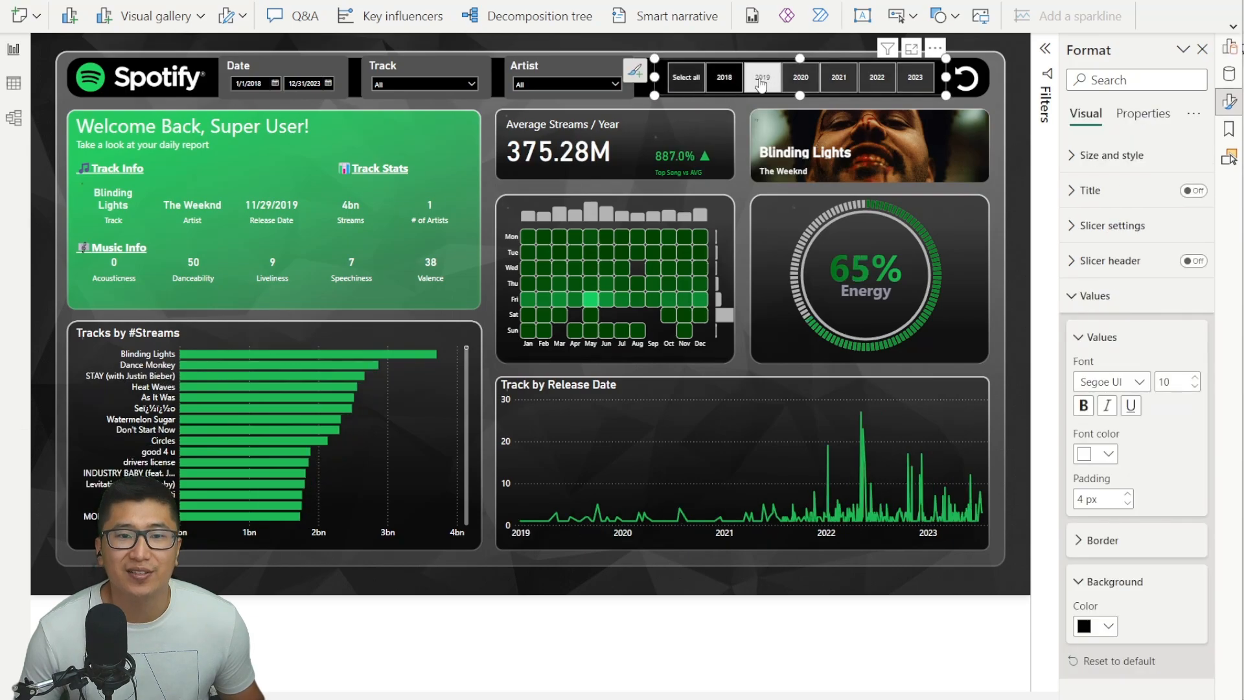
{"action": "left_click", "coordinate": [1011, 75]}
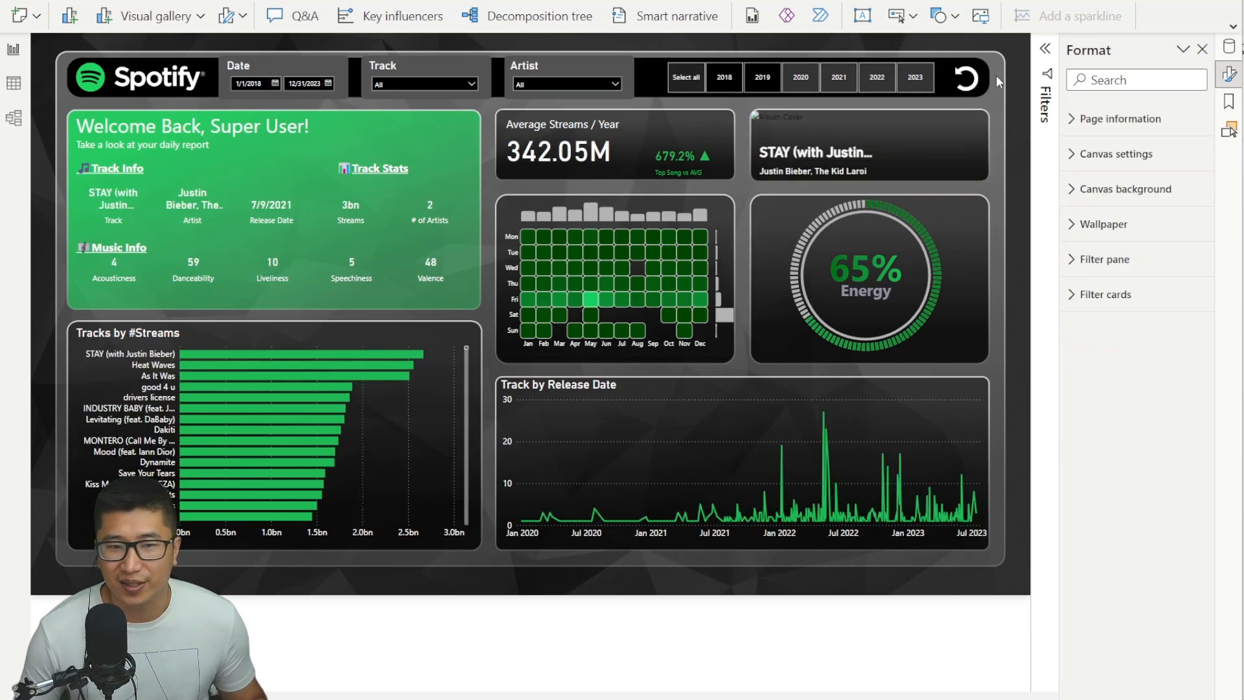
{"action": "left_click", "coordinate": [688, 79]}
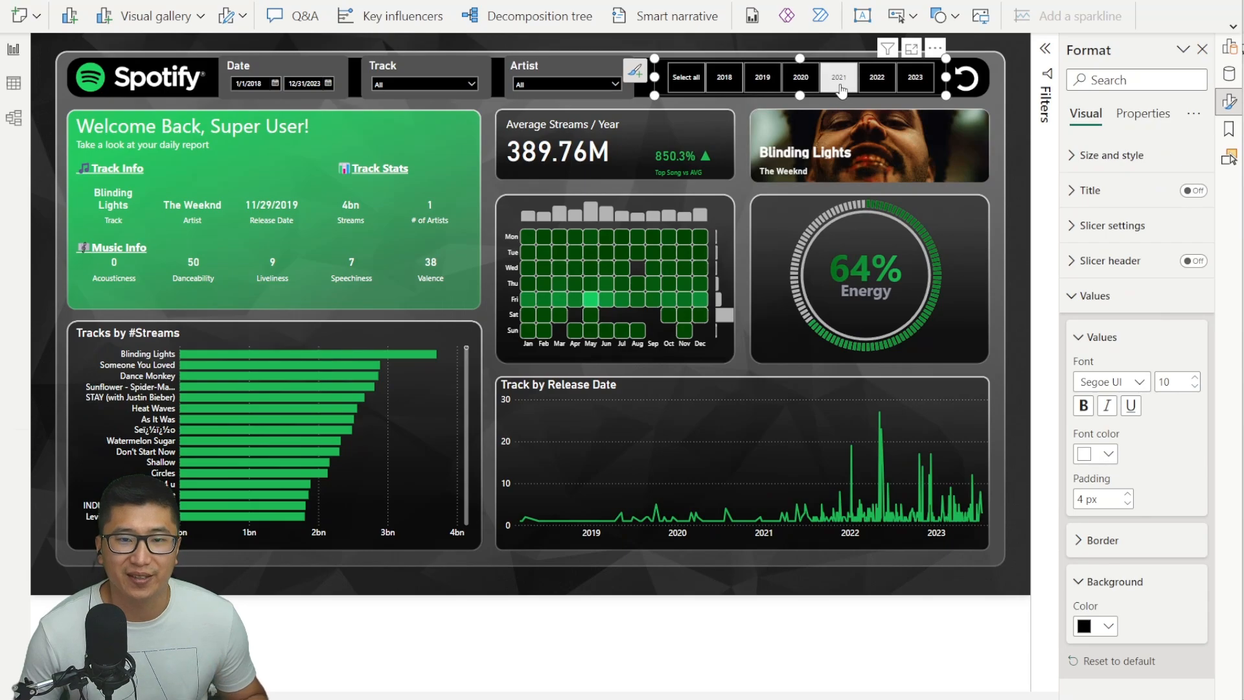
{"action": "left_click", "coordinate": [841, 86]}
{"action": "left_click", "coordinate": [788, 86]}
{"action": "left_click", "coordinate": [762, 81]}
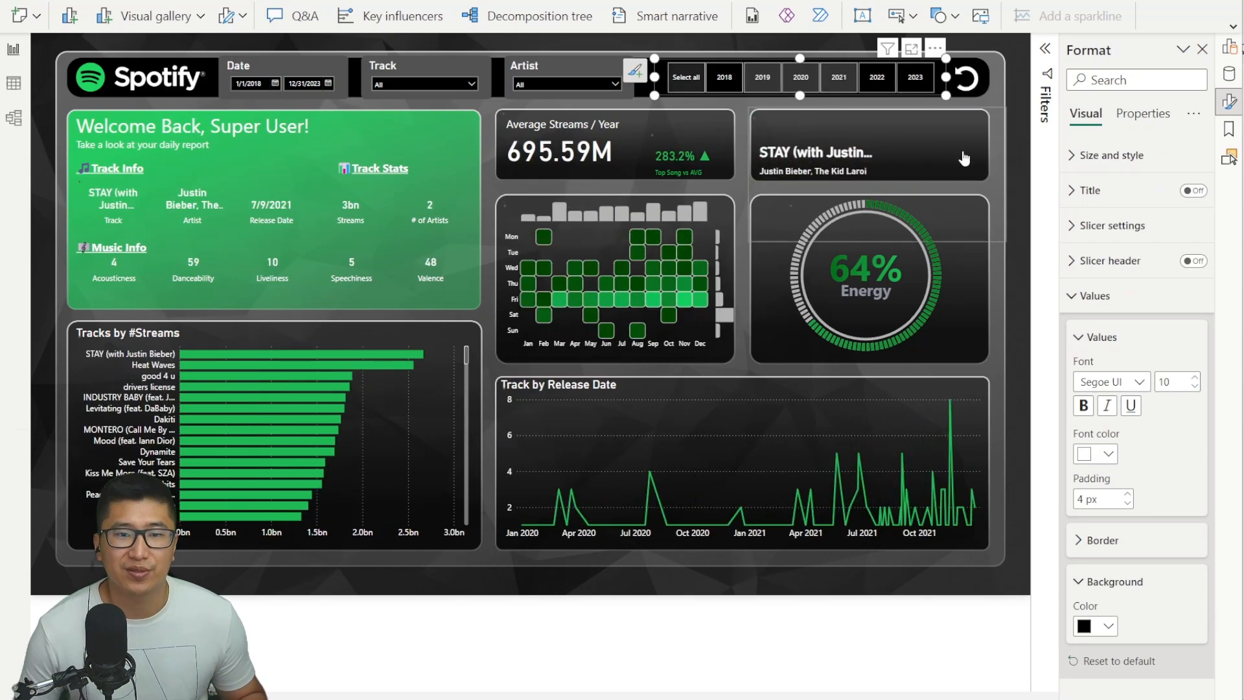
{"action": "left_click", "coordinate": [687, 82]}
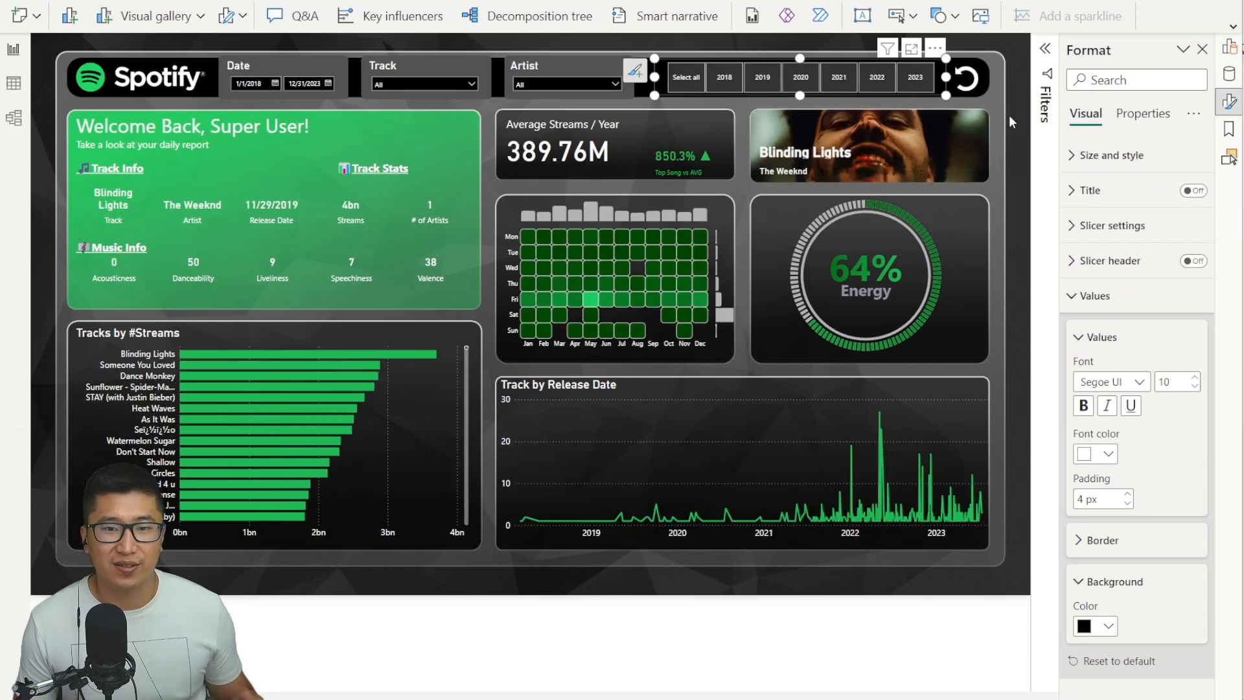